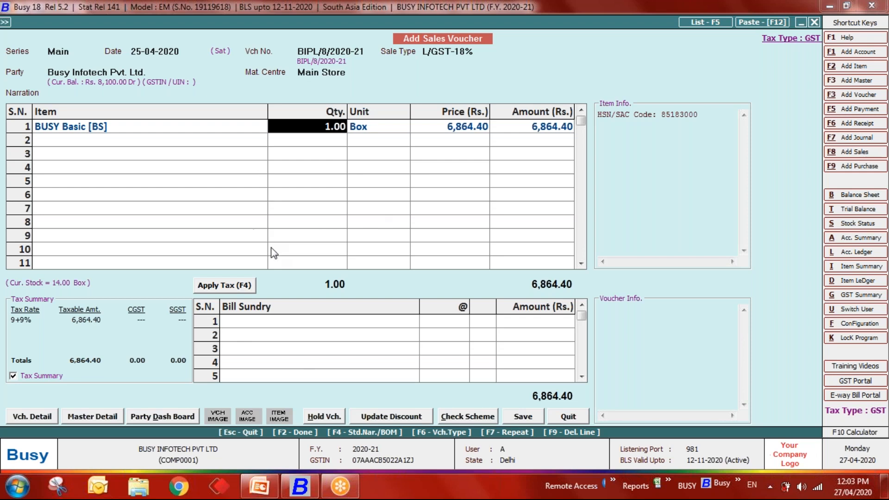
- Discard the unsaved sales voucher and set inventory Qty. Decimal Places to 5
key("Escape")
key("Escape")
key("Escape")
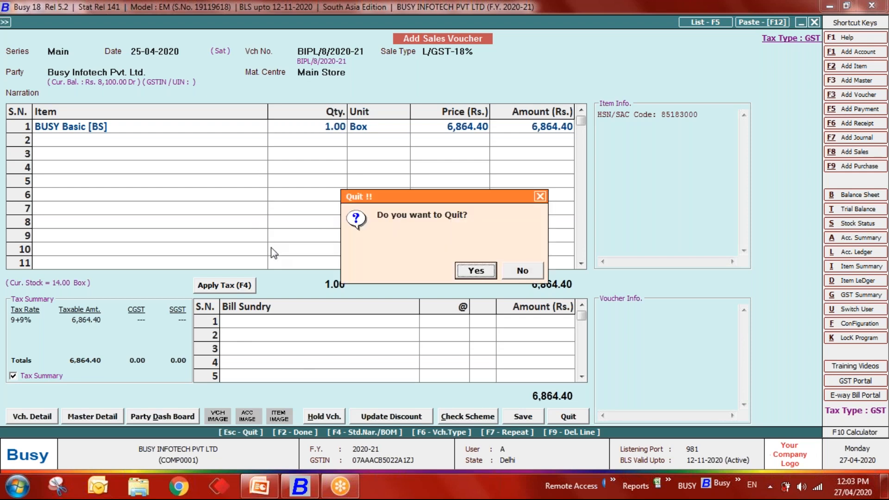
key("Return")
key("Return")
key("Return")
key("Down")
key("Down")
key("Down")
key("Down")
key("Return")
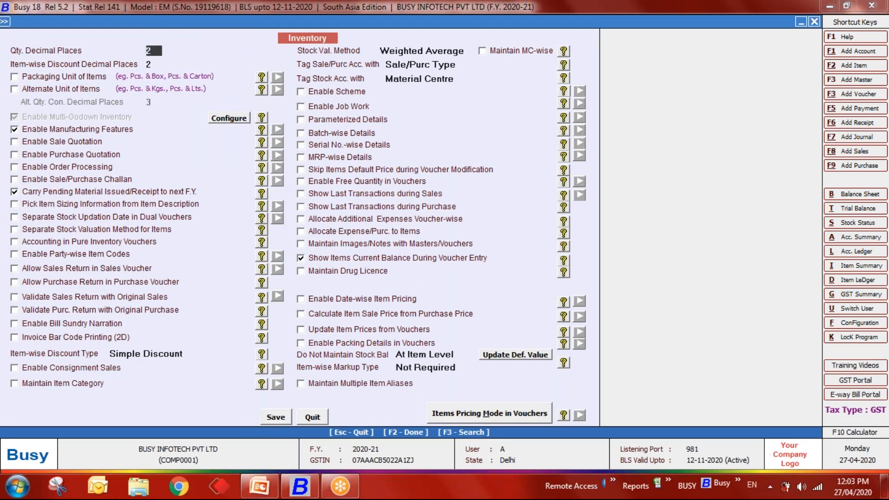
type("5")
key("Return")
key("F2")
key("Return")
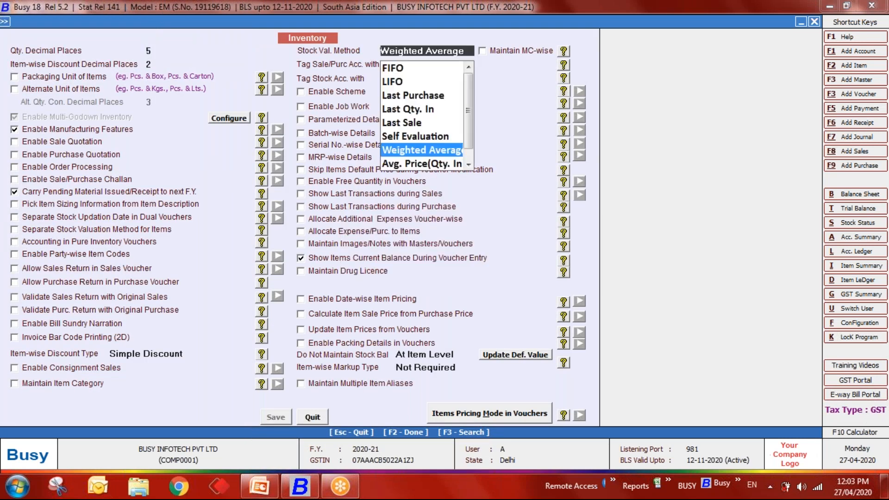
key("Escape")
key("Escape")
- Test a sales voucher with BUSY Basic at quantity 2, showing 2.00000, then discard it
key("Right")
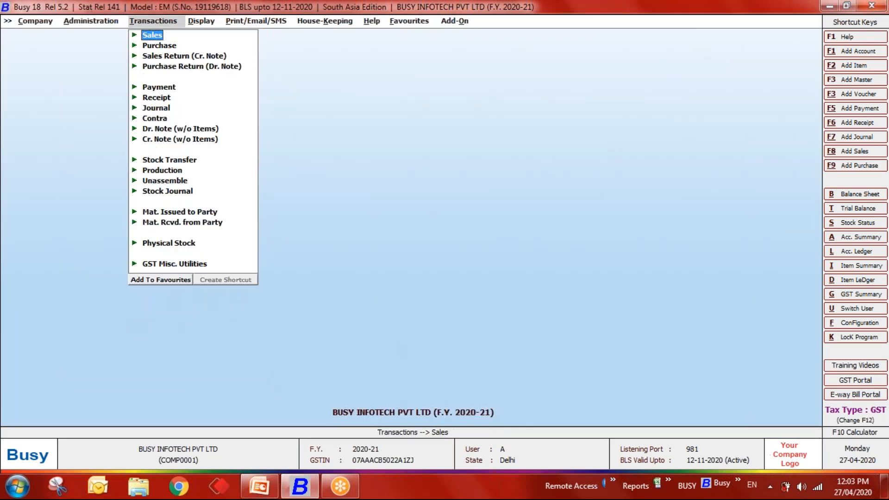
key("Return")
key("Return")
key("Return")
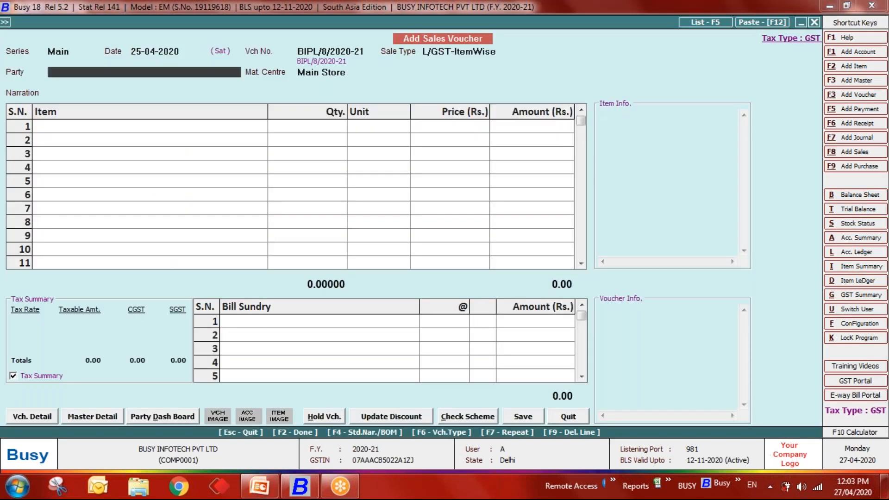
key("Return")
key("Return")
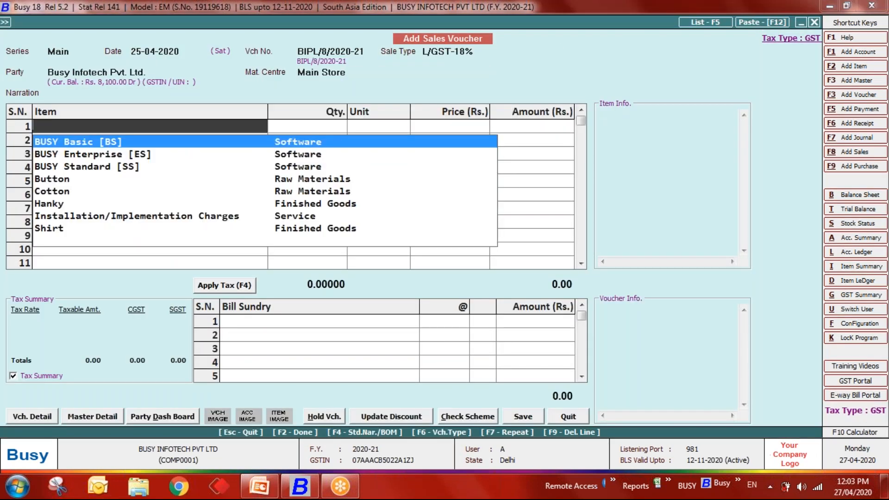
key("Return")
type("2")
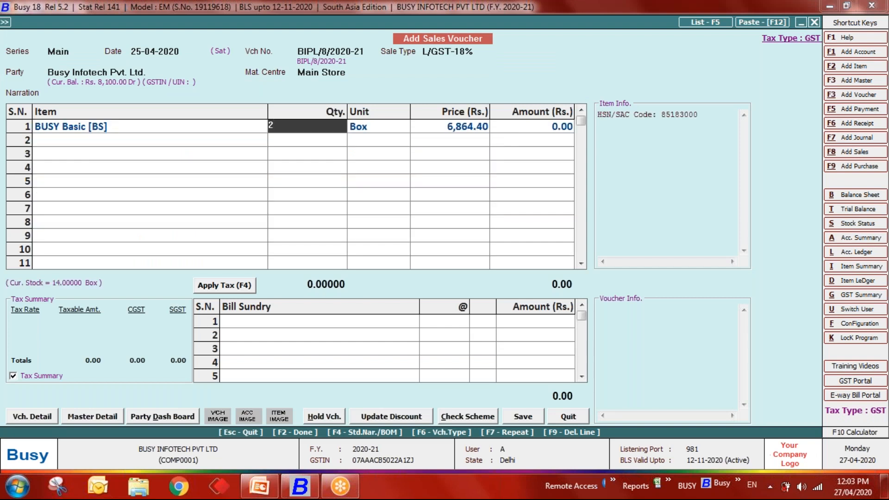
key("Return")
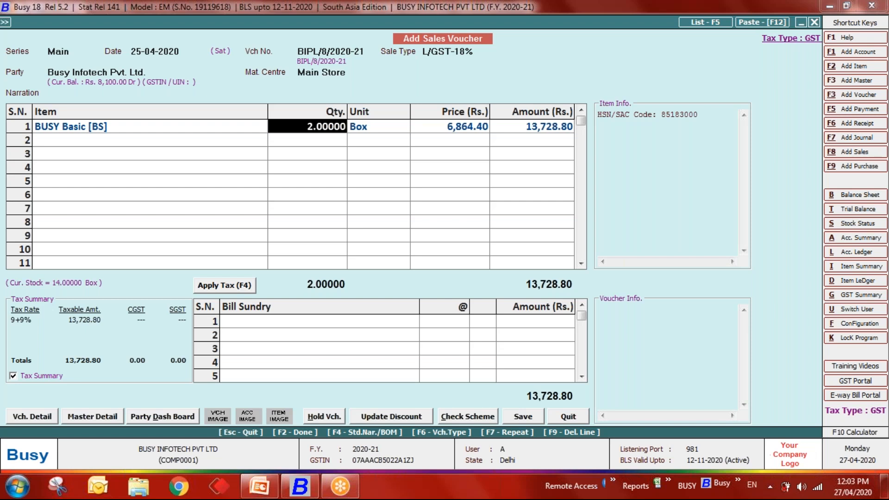
key("Return")
key("Return")
key("Escape")
key("Escape")
key("Escape")
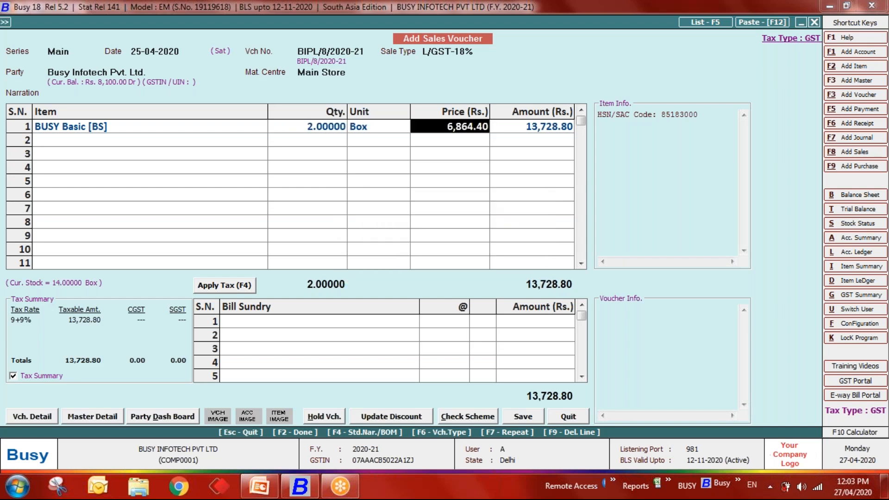
key("Left")
key("Return")
key("Escape")
key("Escape")
- Change inventory Qty. Decimal Places back to 2, keeping Weighted Average stock valuation
key("Left")
key("Down")
key("Down")
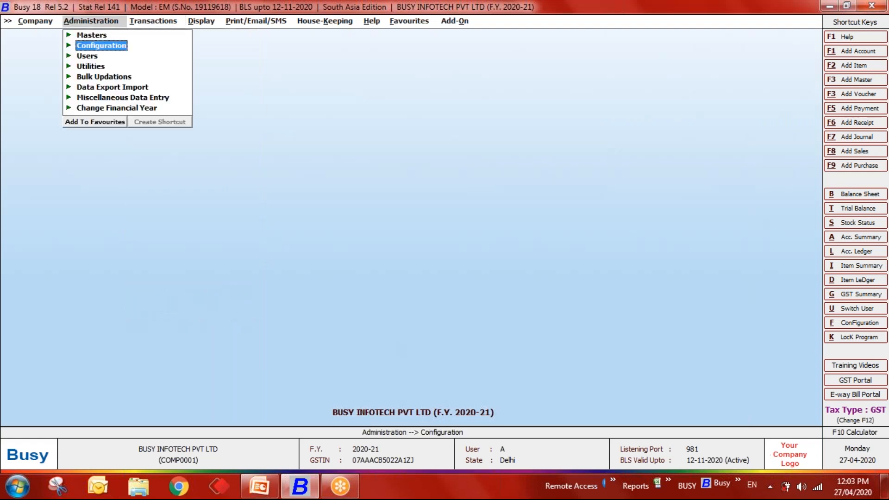
key("Return")
key("Return")
key("Down")
key("Down")
key("Down")
key("Down")
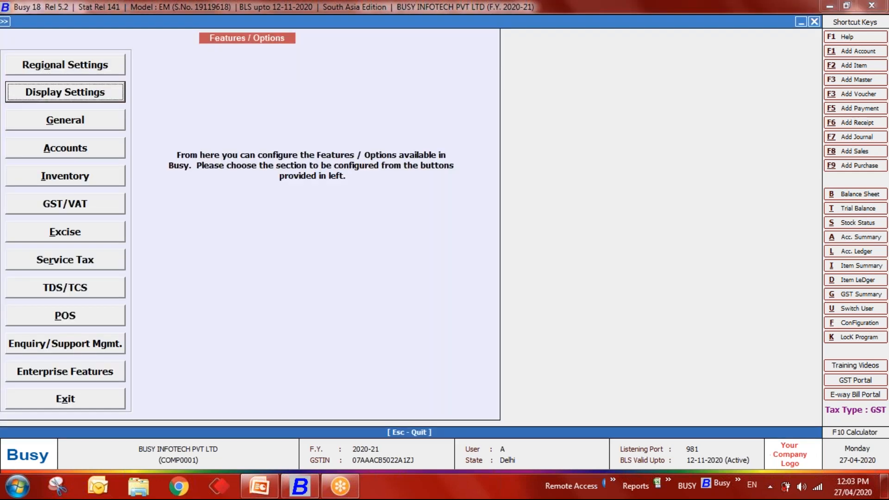
key("Return")
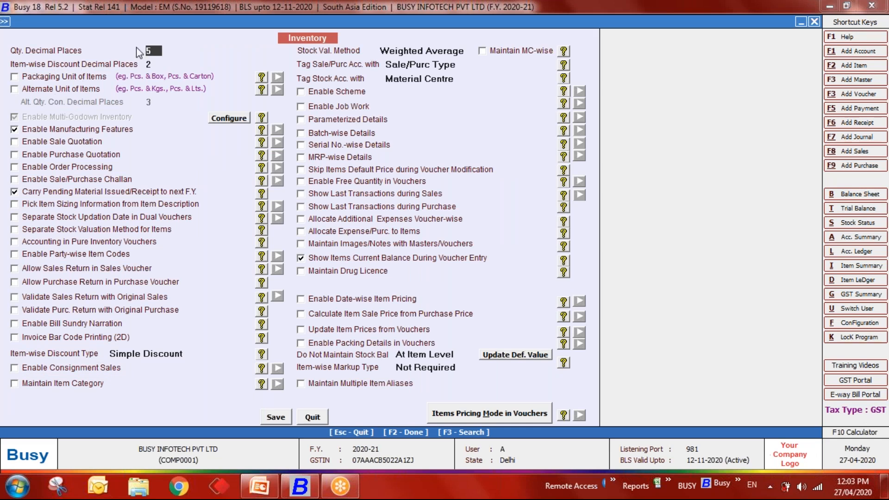
key("Return")
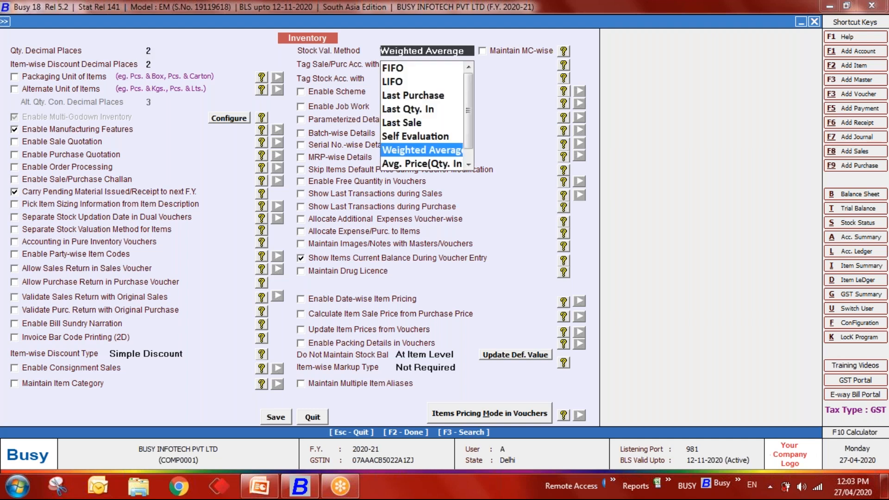
key("Return")
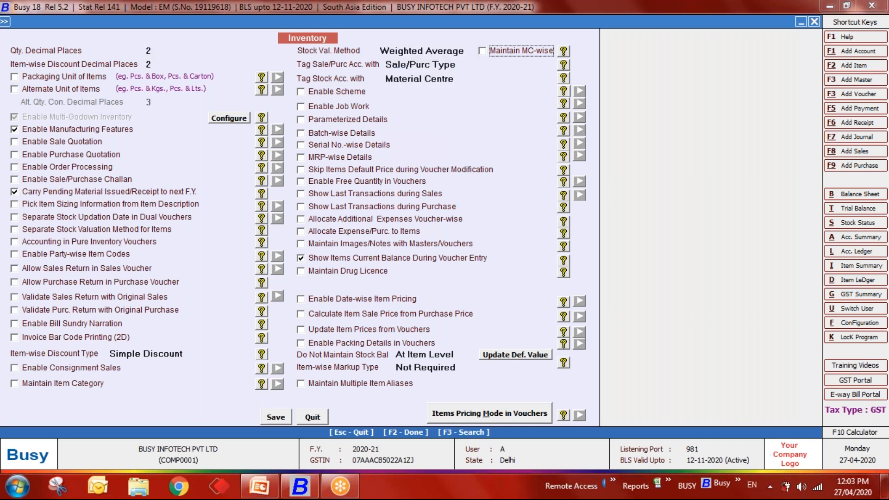
- Enable Alternate Unit of Items with 2 conversion decimal places and save the inventory settings
left_click(50, 92)
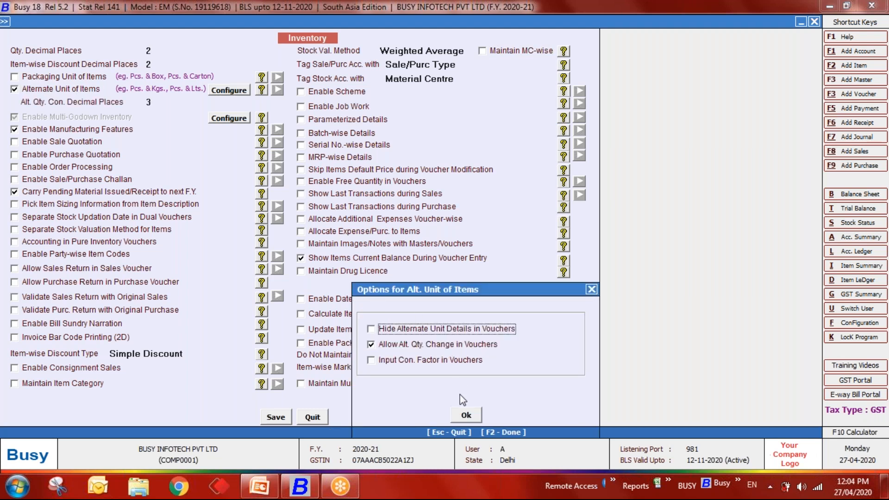
left_click(464, 415)
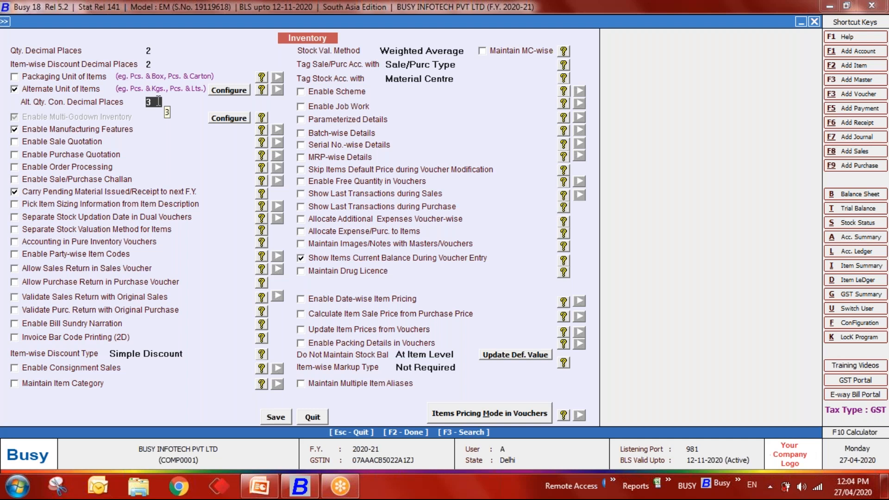
type("2")
left_click(273, 416)
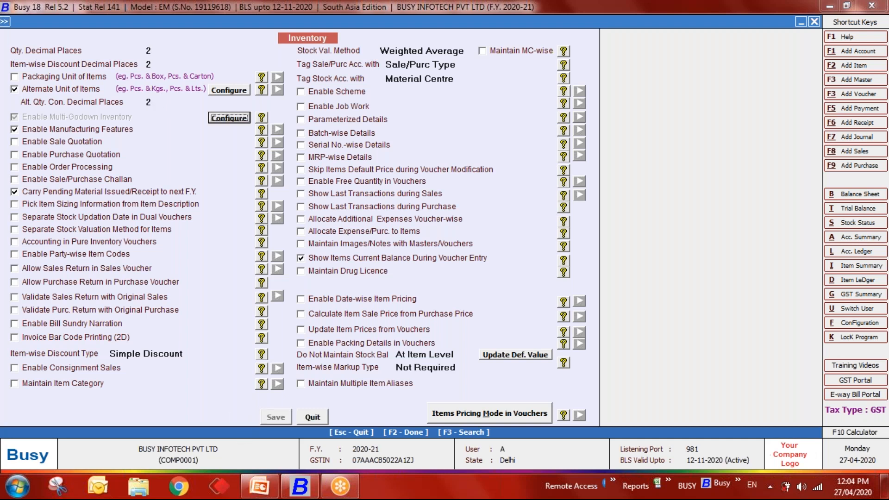
key("Escape")
key("Escape")
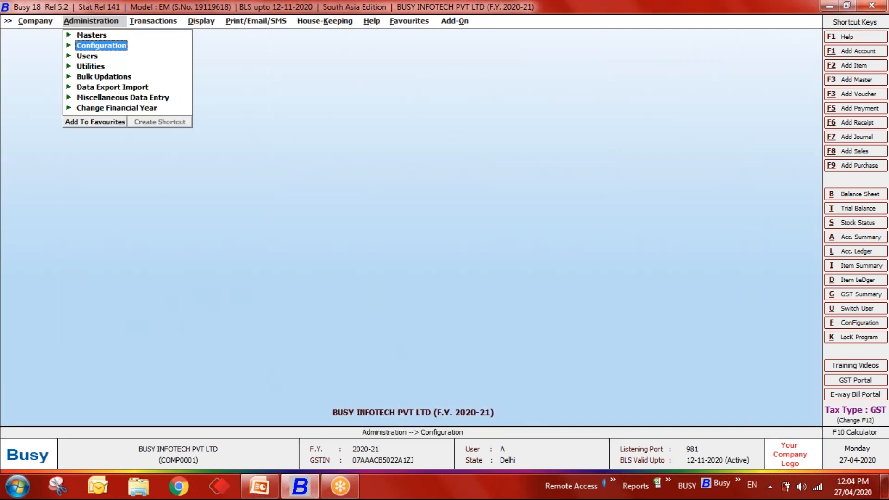
- Start a new item named Apple in group General with main unit Kgs
key("Up")
key("Return")
key("Down")
key("Down")
key("Down")
key("Down")
key("Return")
key("Return")
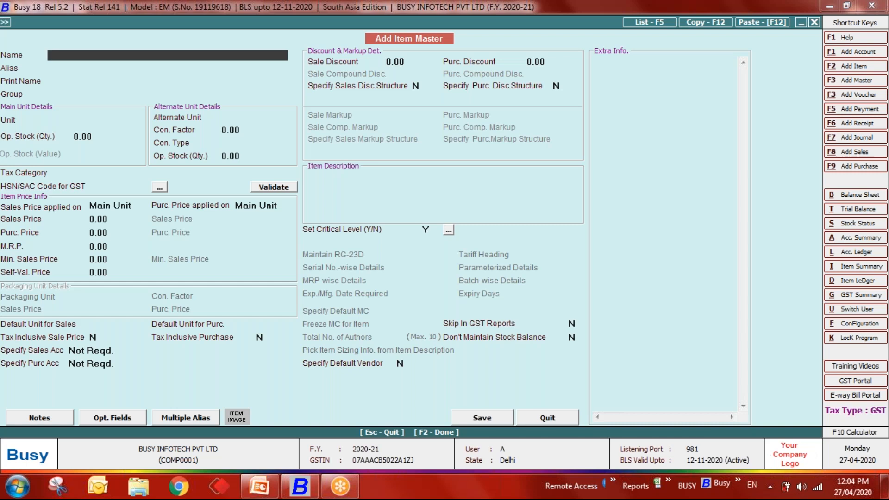
type("Apple")
key("Return")
key("Return")
key("Return")
key("Down")
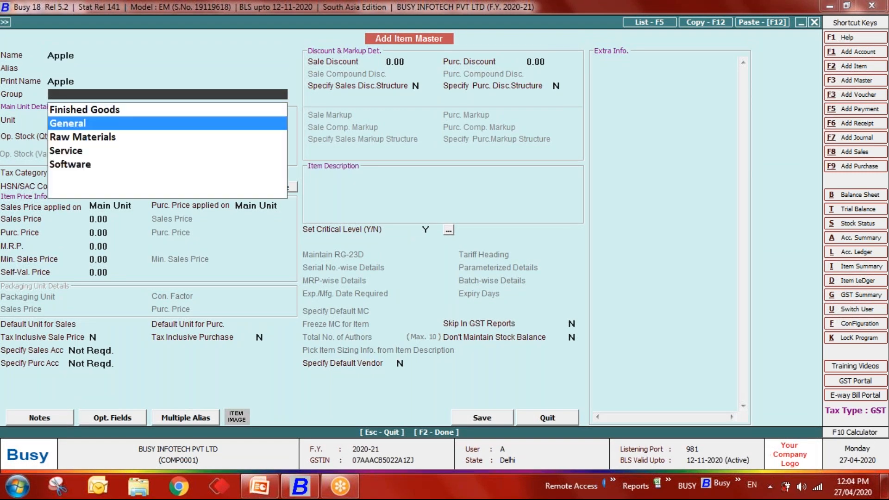
key("Return")
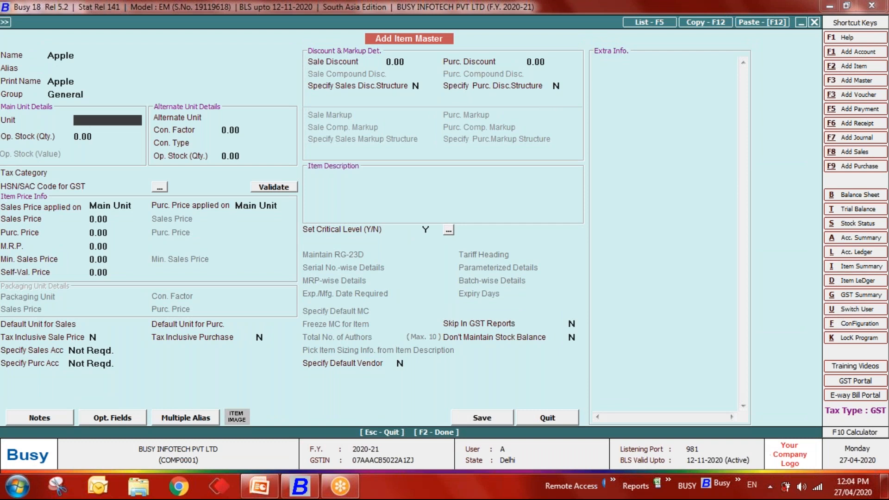
type("kg")
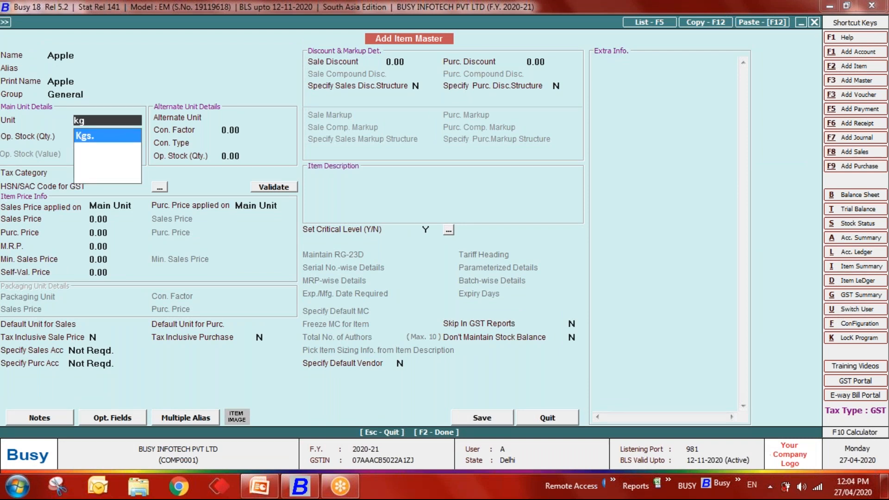
key("Return")
- Set alternate unit Pcs. with conversion factor 8, tax category Exempt and HSN 1111
key("Return")
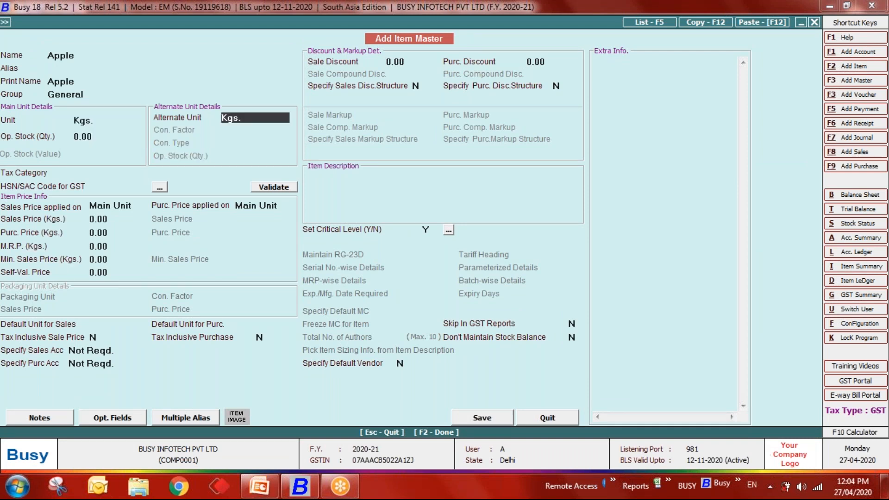
type("pcs")
key("Return")
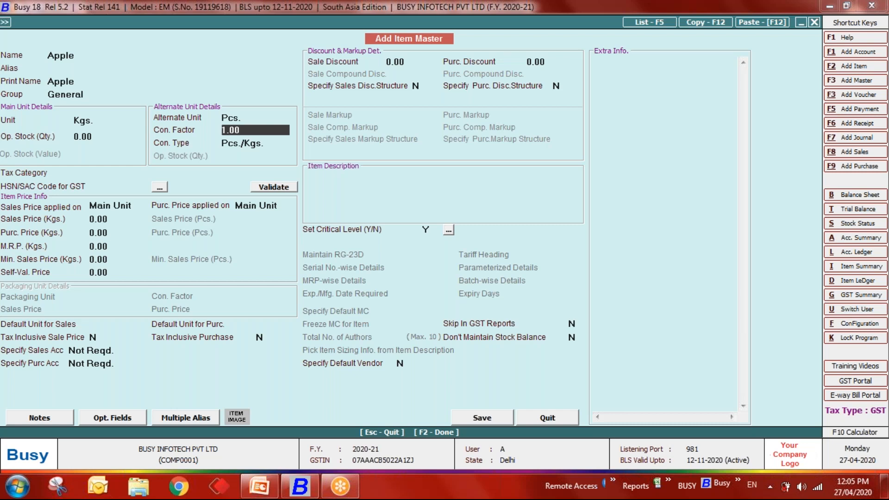
type("8")
key("Return")
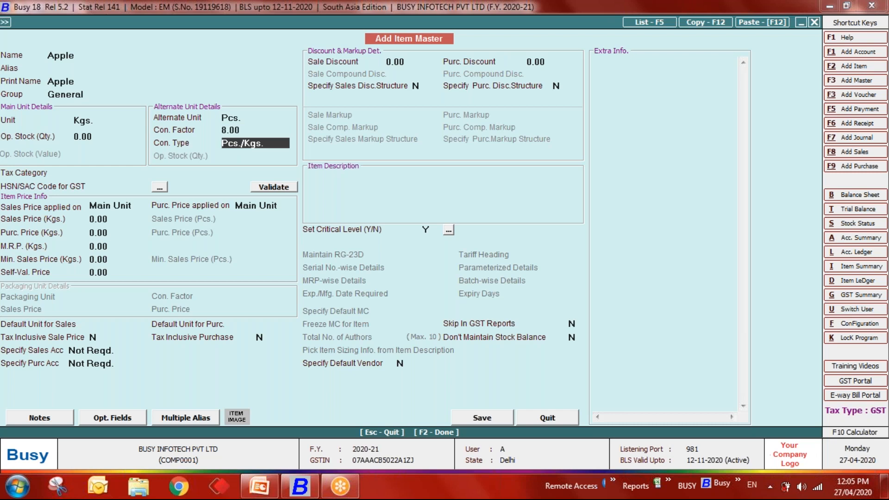
key("Return")
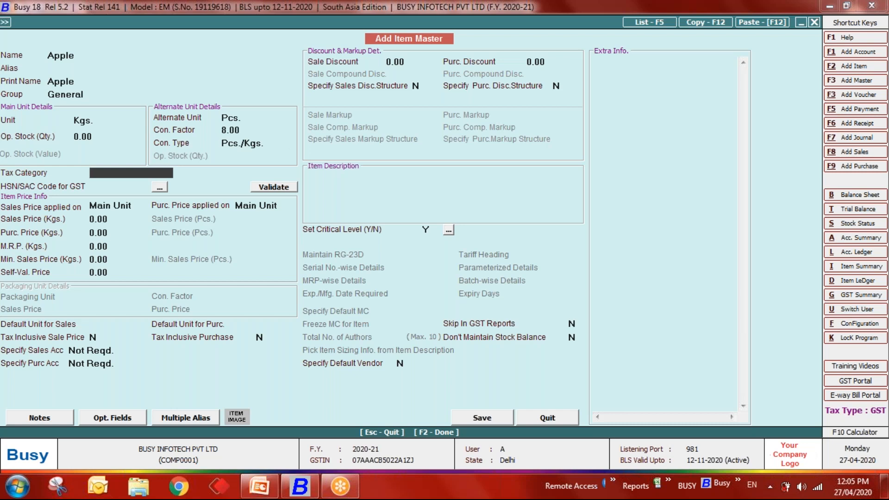
key("Down")
key("Down")
key("Down")
key("Up")
key("Up")
key("Return")
type("1111")
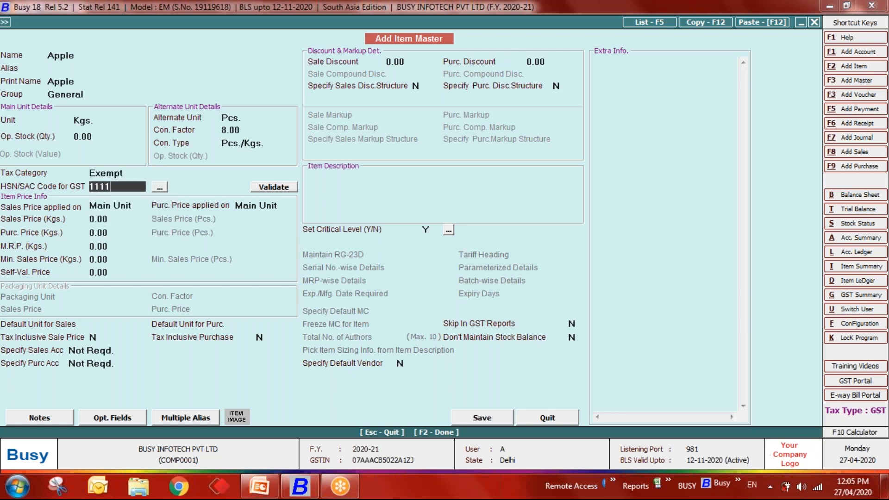
key("Return")
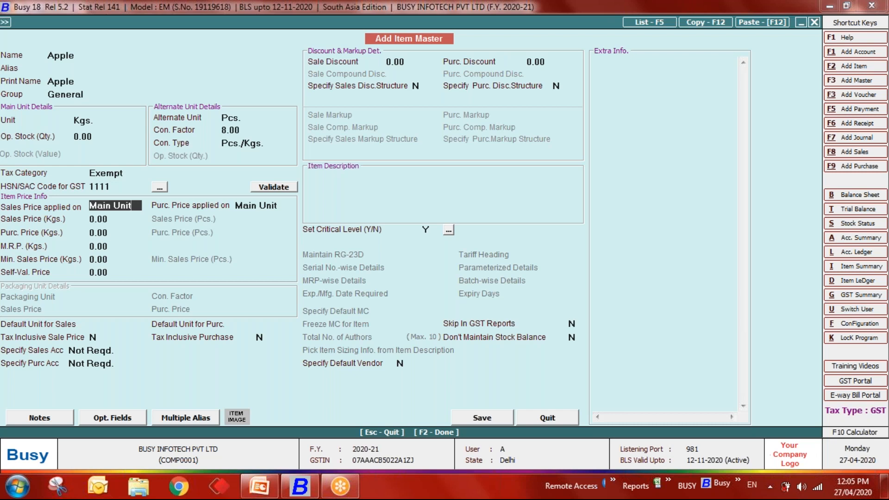
- Apply sales and purchase prices to both units, leaving the price fields blank
key("BackSpace")
key("BackSpace")
key("BackSpace")
key("BackSpace")
key("BackSpace")
key("BackSpace")
key("BackSpace")
key("BackSpace")
key("BackSpace")
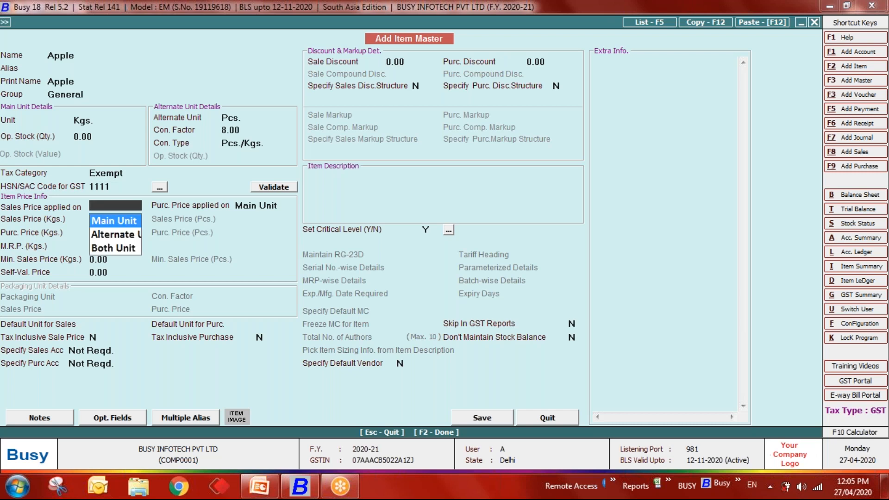
key("Down")
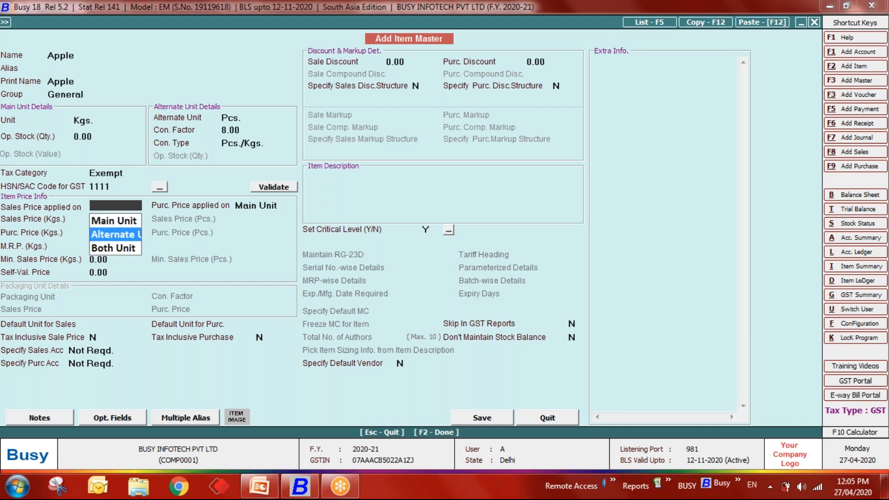
key("Down")
key("Return")
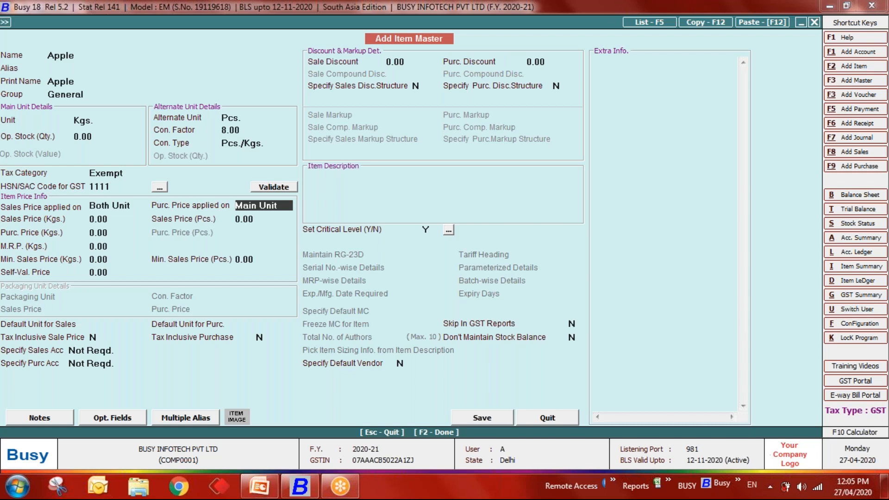
key("BackSpace")
key("Down")
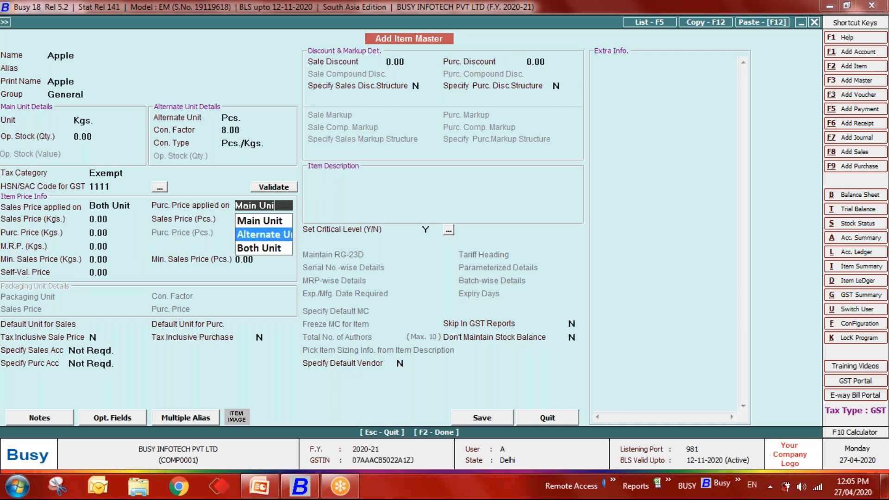
key("Down")
key("Return")
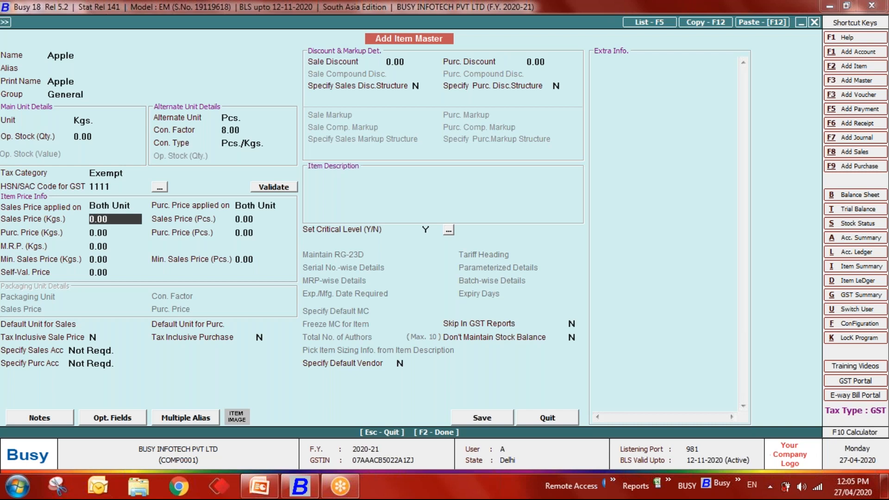
key("Return")
key("Return")
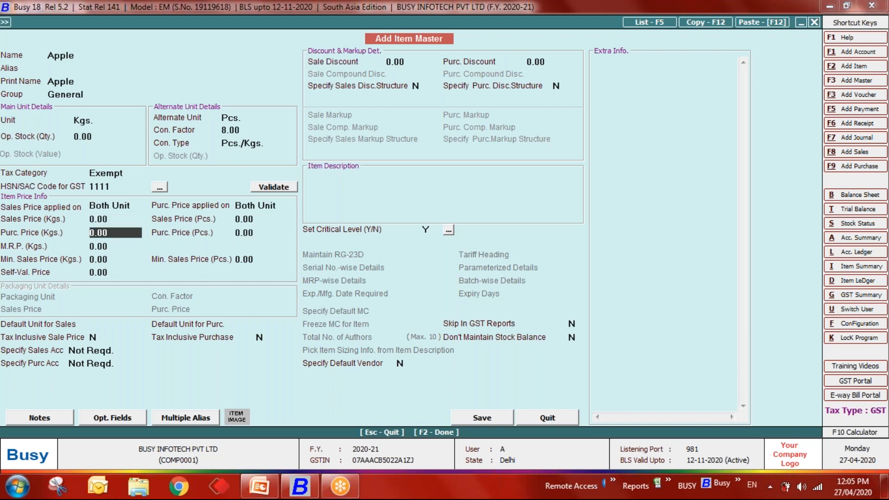
key("Return")
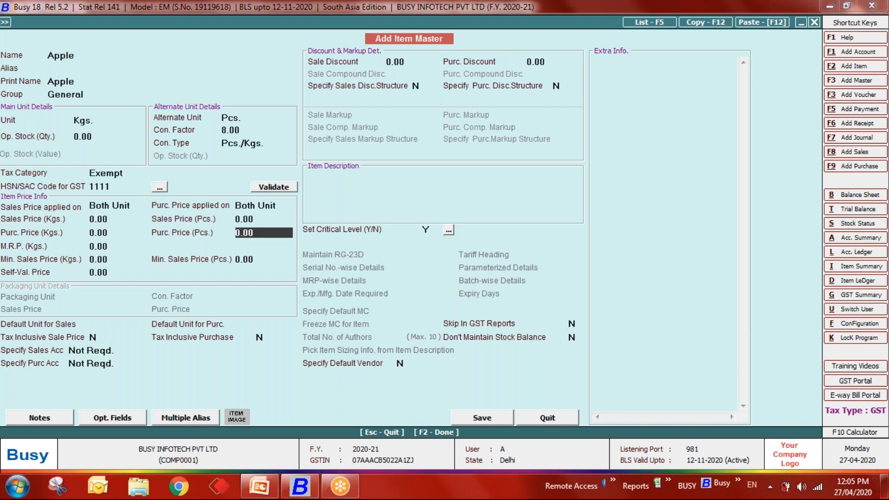
key("Return")
key("Return")
key("Return")
key("Return")
key("Return")
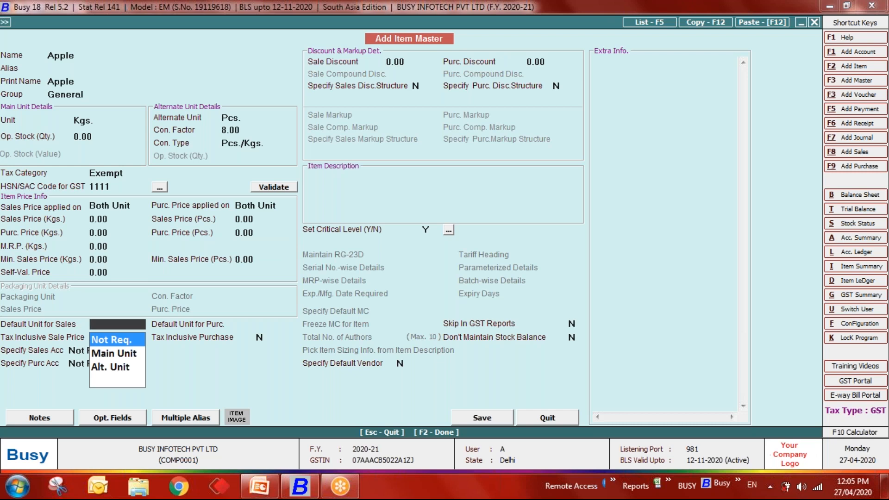
- Leave default sales and purchase units as Not Req. and save the Apple item
key("Down")
key("Down")
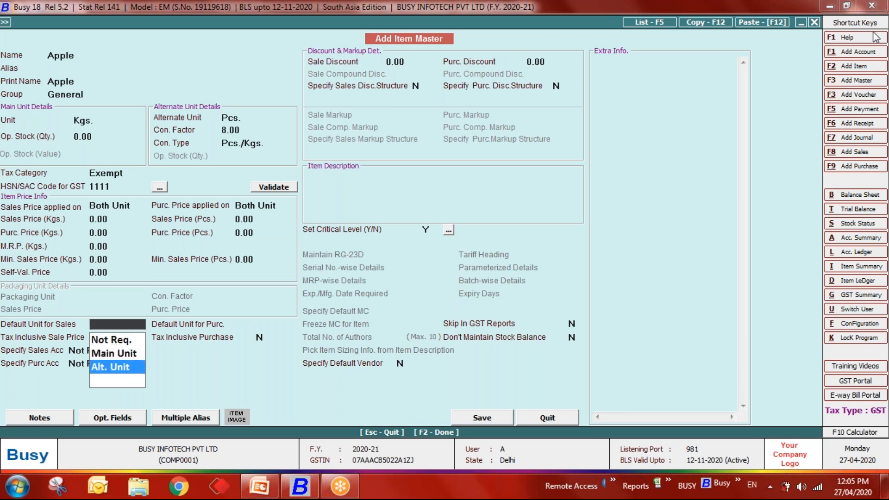
key("Up")
key("Down")
key("Up")
key("Up")
key("Return")
key("Return")
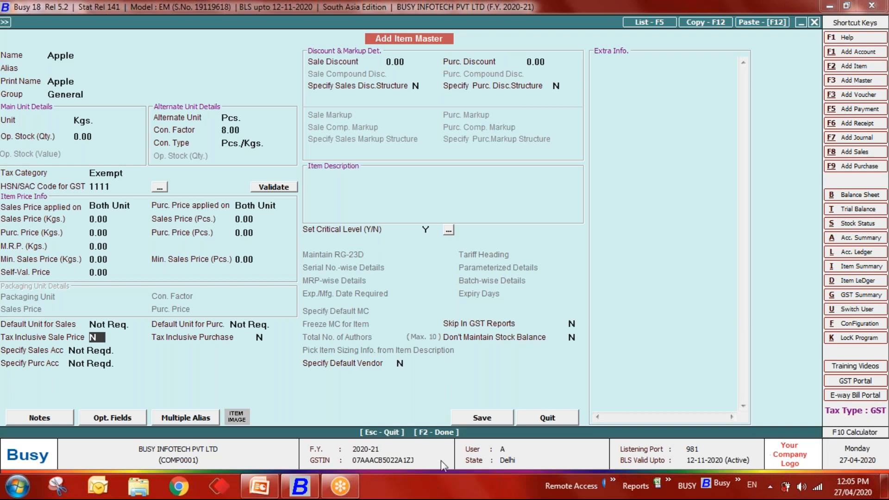
left_click(476, 418)
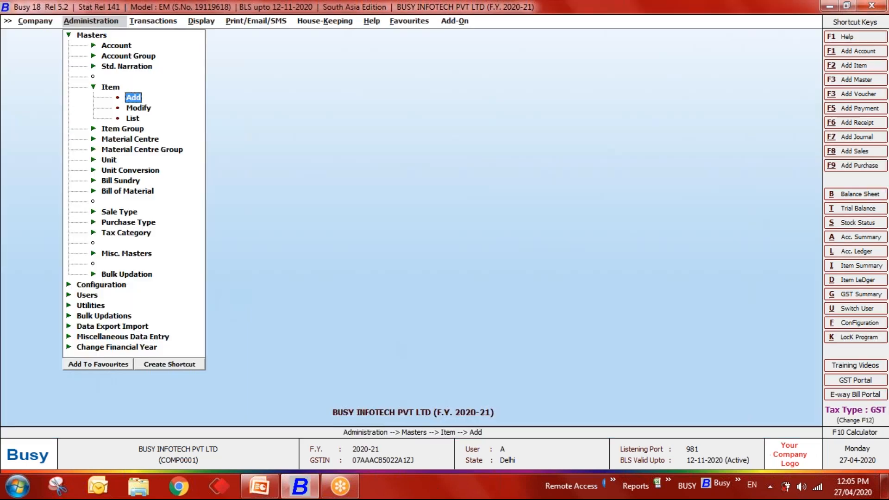
- Start a new sales voucher with Apple at 10 Kgs, allowing negative stock
key("Right")
key("Return")
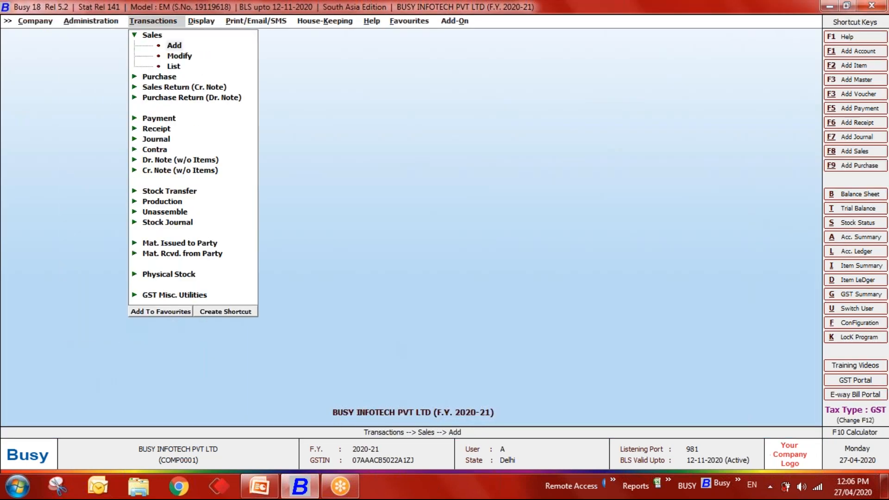
key("Return")
key("Return")
key("Return")
key("Return")
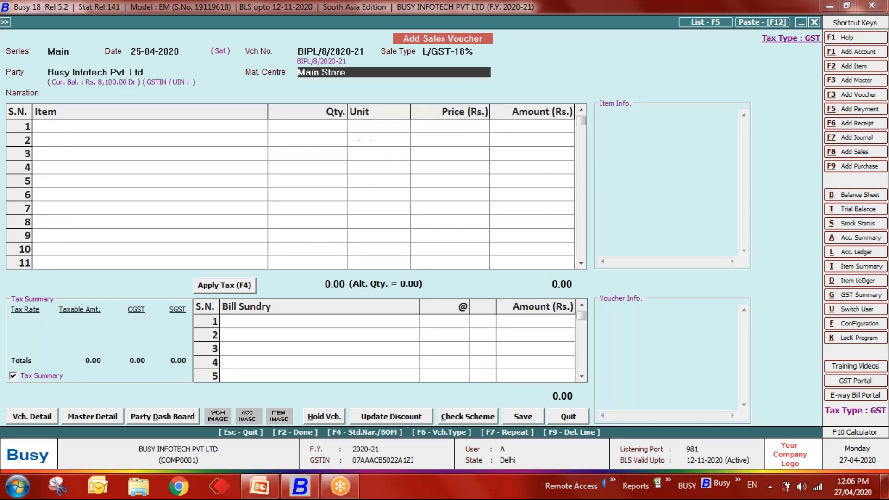
key("Return")
key("Return")
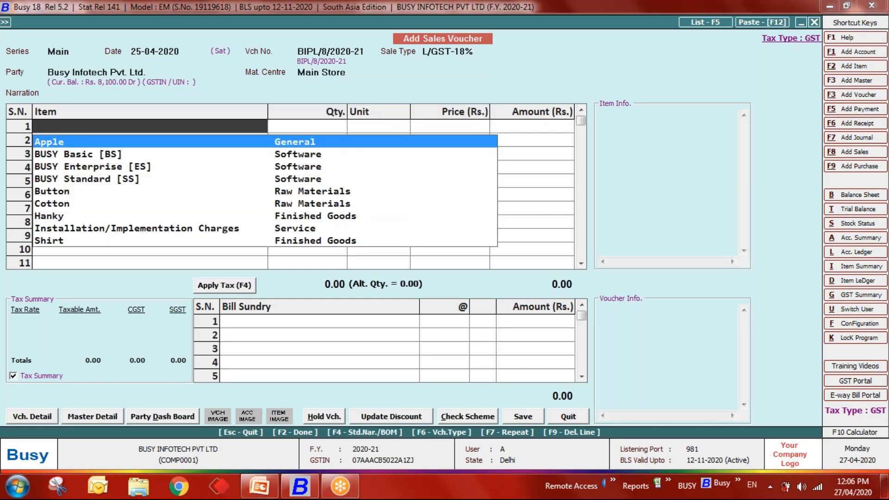
key("Return")
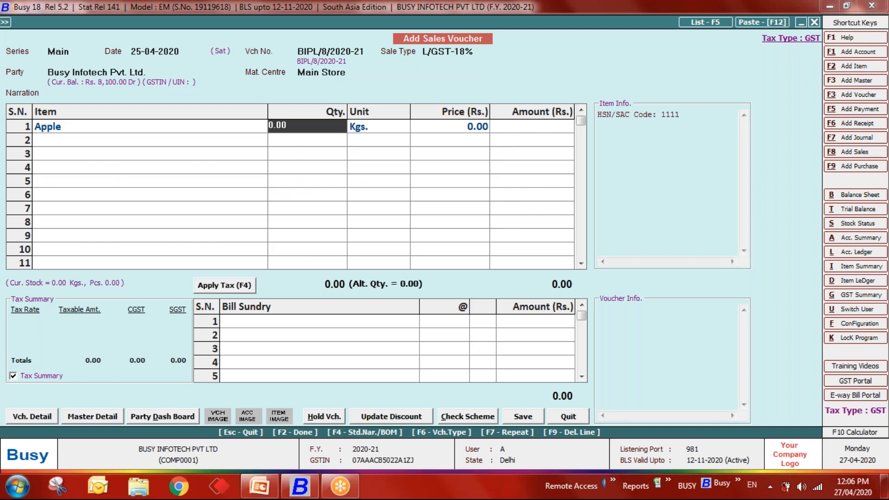
type("10")
key("Return")
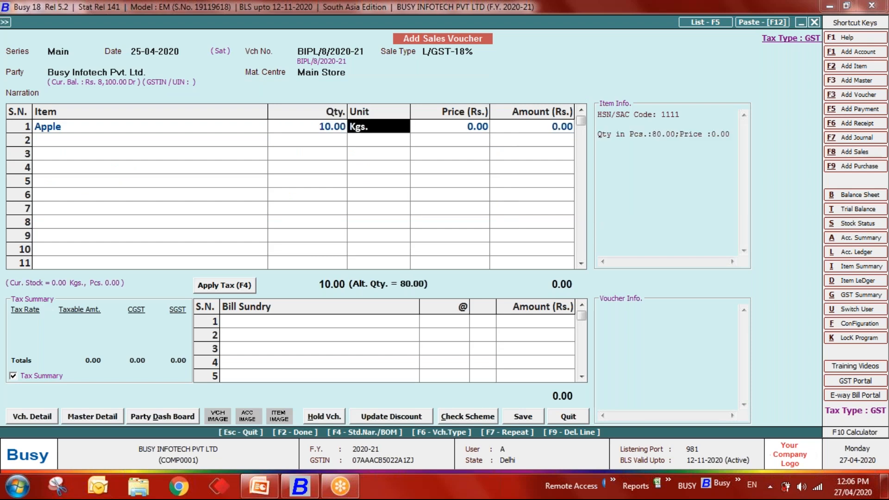
key("Return")
key("Left")
key("Return")
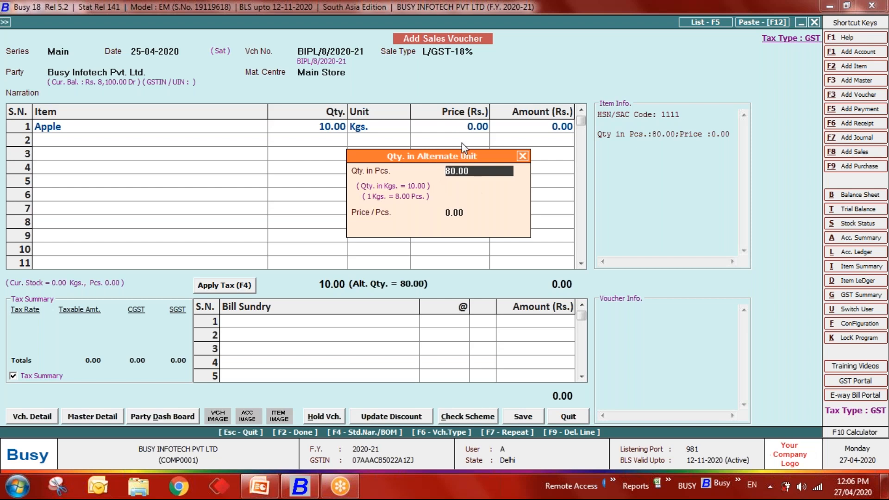
- Clear the pieces quantity in the alternate-unit window and close it
key("BackSpace")
key("BackSpace")
key("BackSpace")
key("BackSpace")
key("BackSpace")
key("Return")
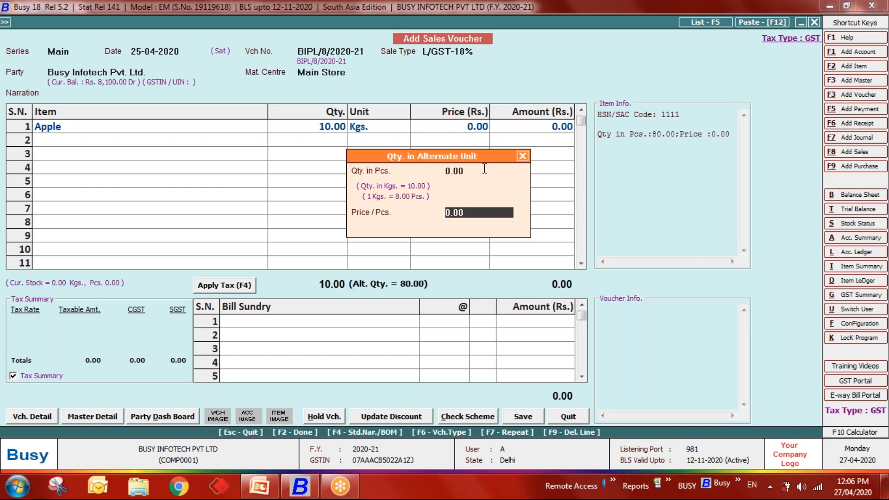
left_click(480, 170)
key("BackSpace")
key("BackSpace")
key("BackSpace")
key("BackSpace")
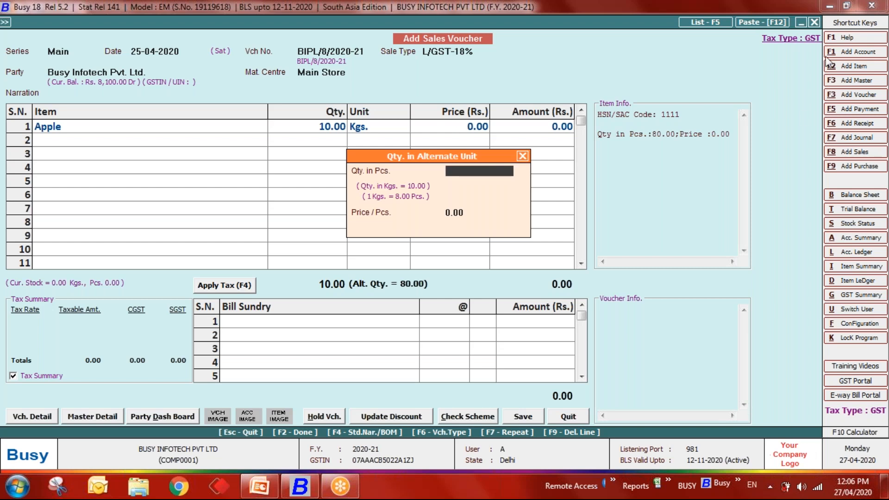
key("Return")
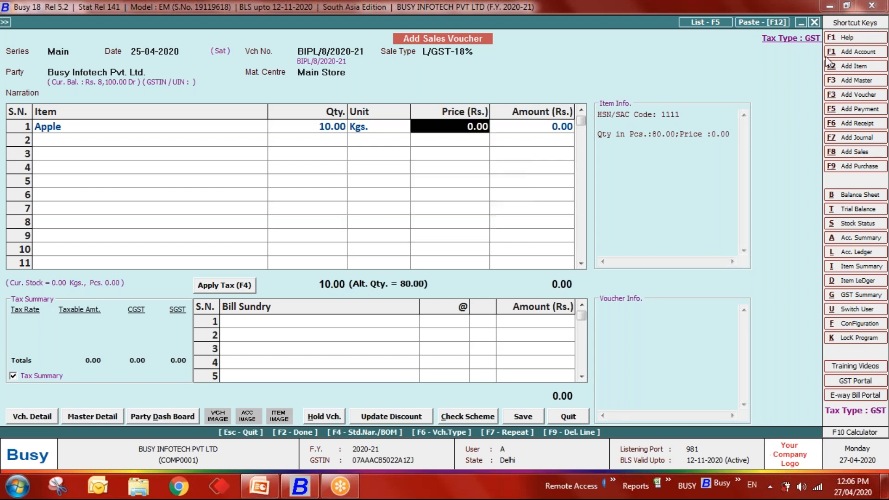
- Discard the sales voucher and start purchase voucher number 009
key("Return")
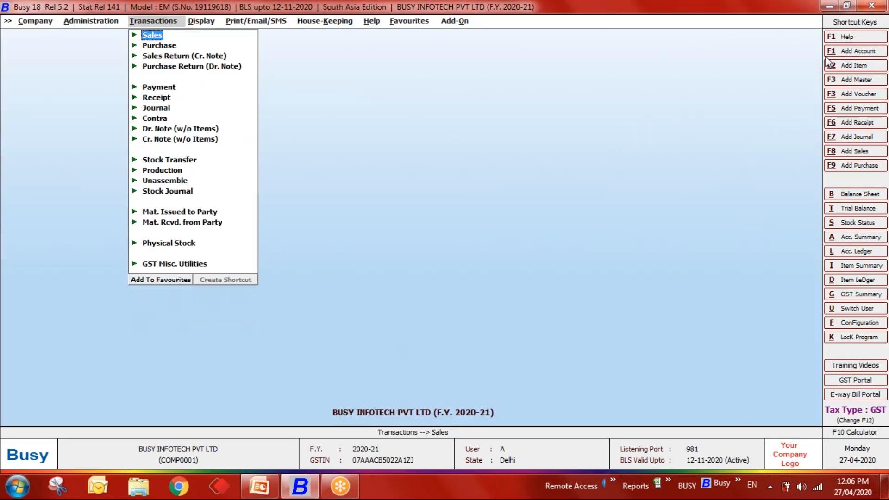
key("Down")
key("Return")
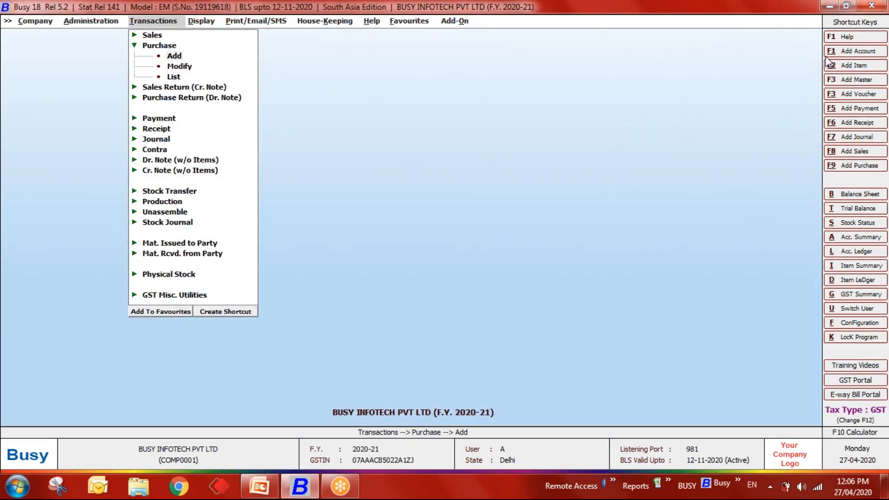
key("Return")
key("Return")
type("001")
key("Return")
key("Left")
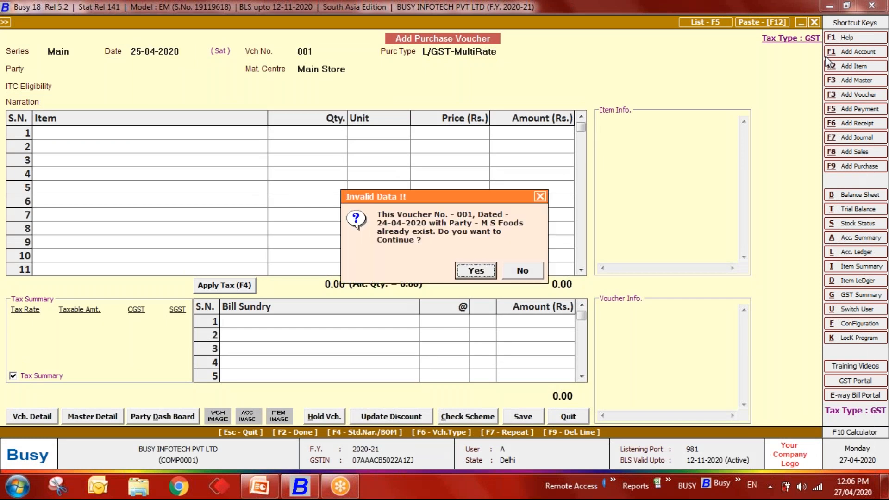
key("Return")
key("Escape")
type("009")
key("Return")
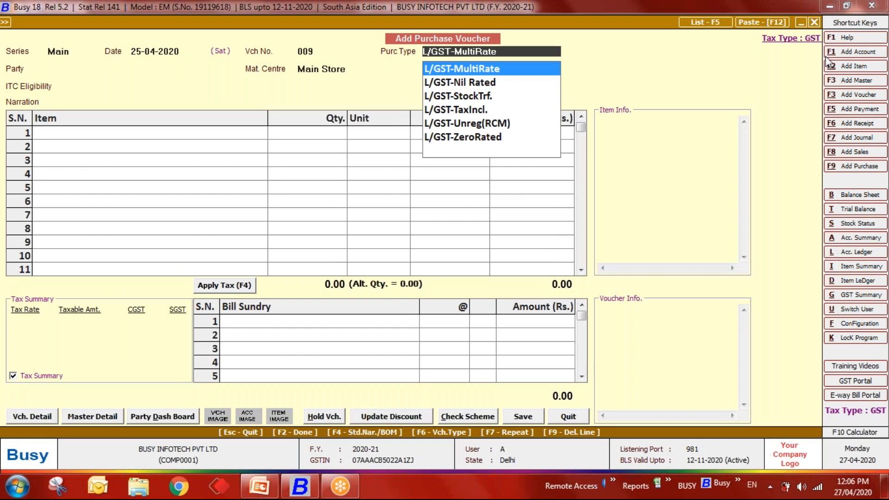
- Choose purchase type L/GST-ItemWise and supplier Diamond Platinize
type("ite")
key("Down")
key("Return")
key("Down")
key("Down")
key("Return")
- Add Apple at 20 Kgs (160 Pcs) priced 160.00, totalling 3,200.00
key("Return")
key("Return")
key("Return")
type("20")
key("Return")
key("Return")
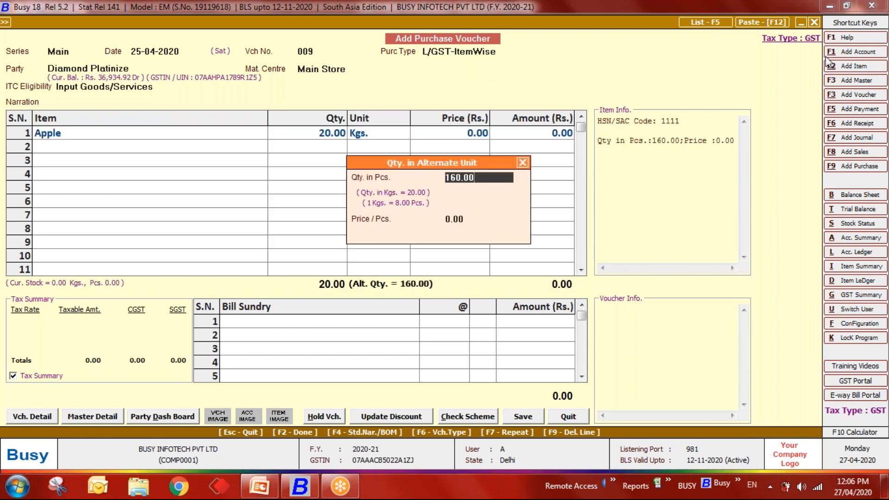
key("Return")
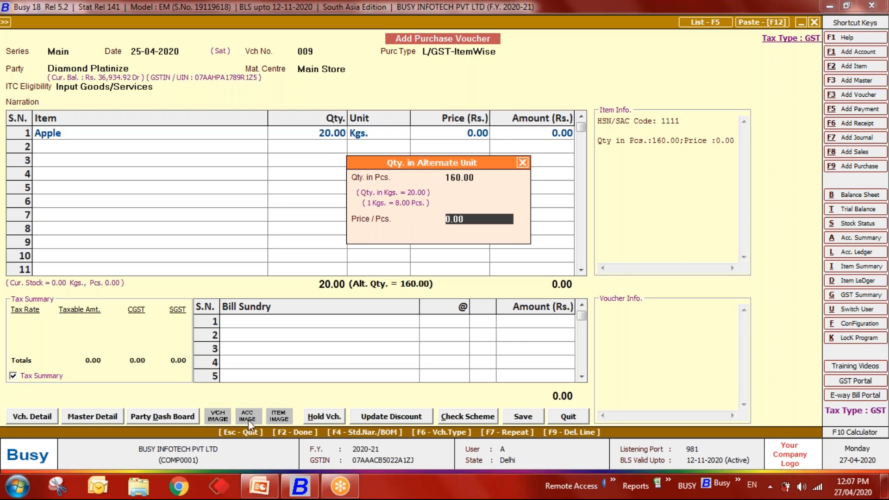
key("Return")
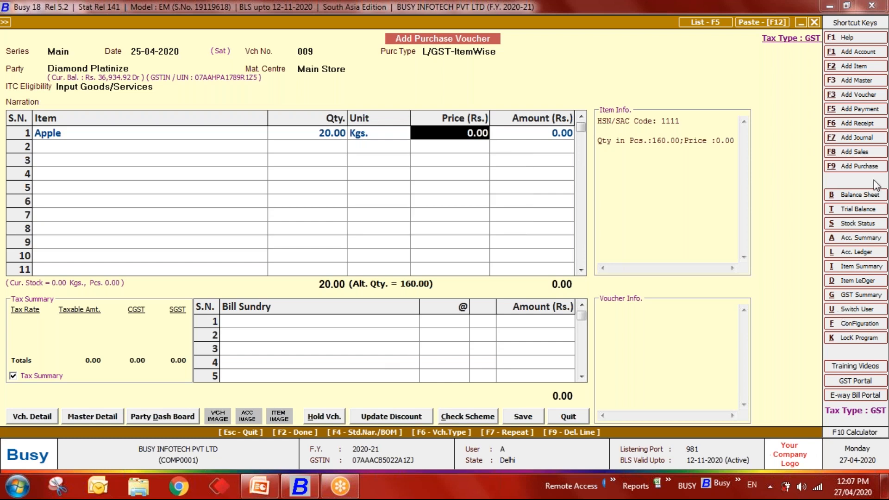
type("160")
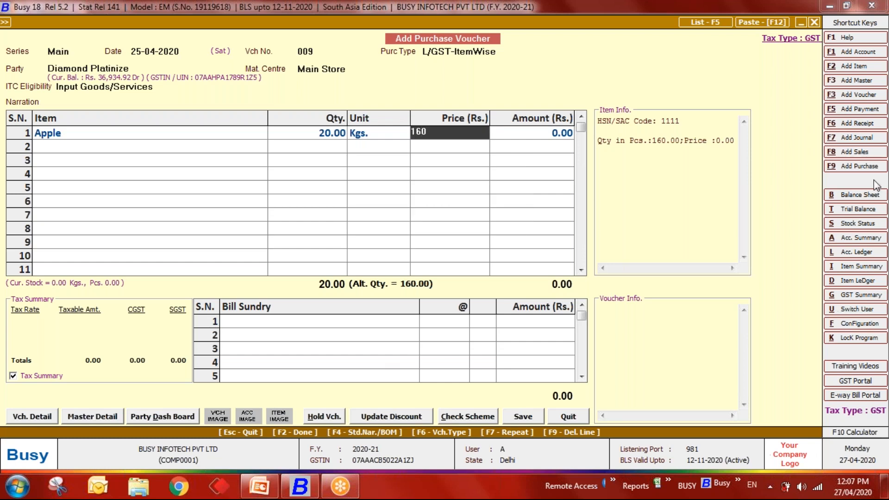
key("Return")
key("Return")
key("Return")
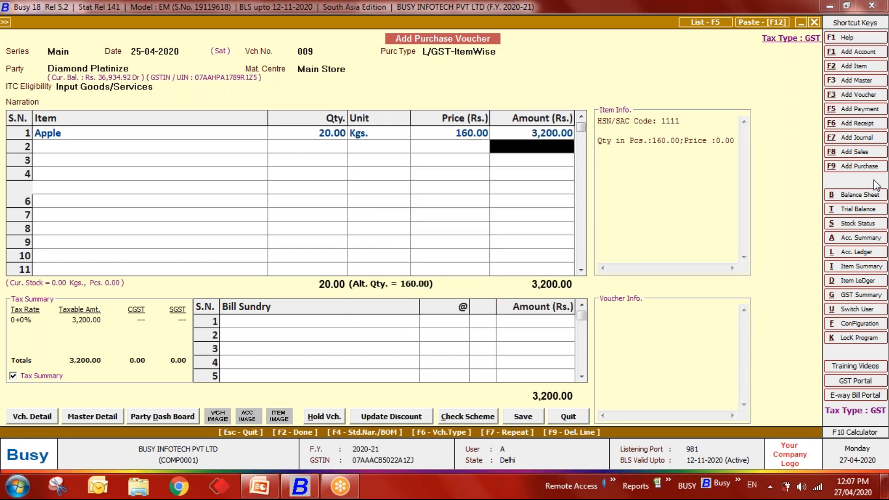
key("Return")
key("Return")
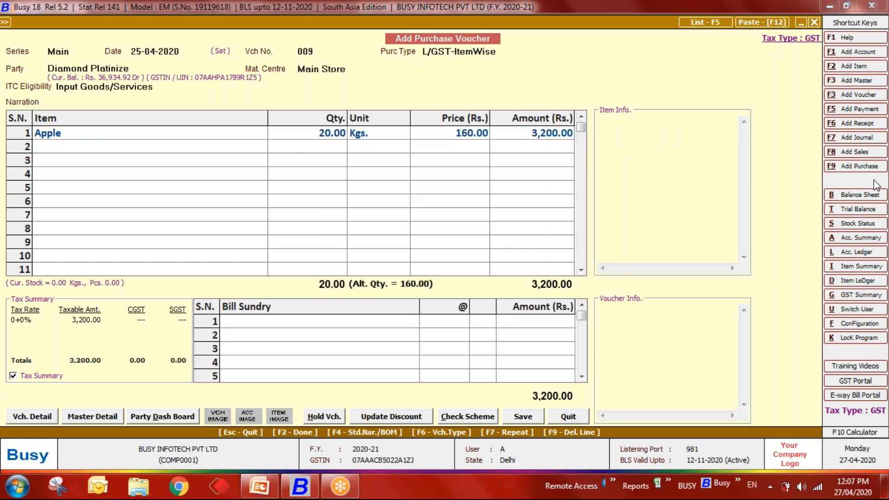
- Save the purchase voucher and set up a balances-only alphabetical closing stock report for one item
key("Escape")
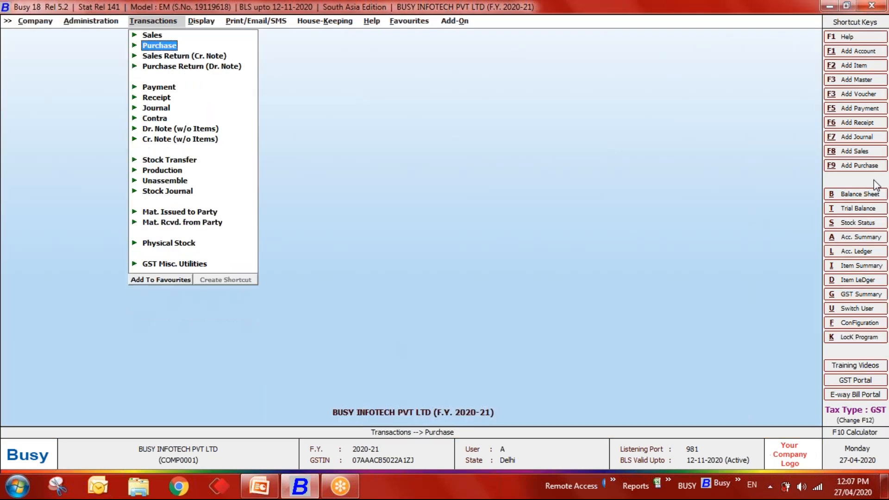
key("Right")
key("Down")
key("Down")
key("Down")
key("Down")
key("Down")
key("Down")
key("Down")
key("Down")
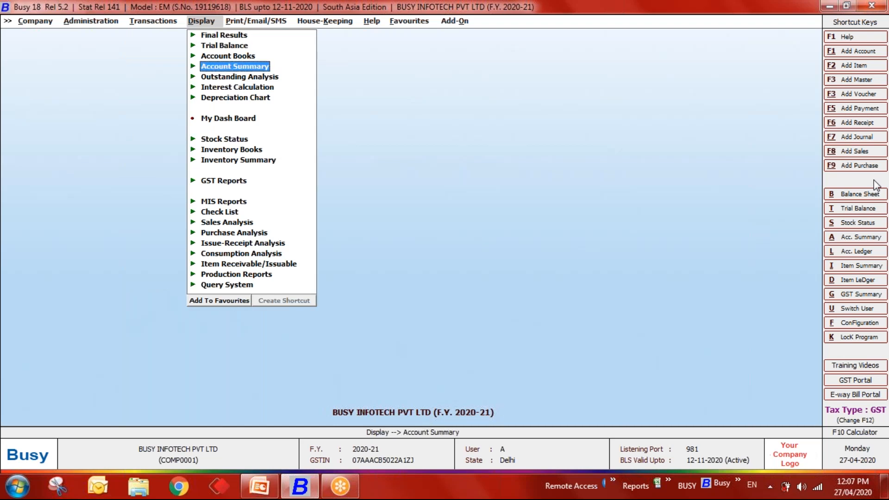
key("Down")
key("Up")
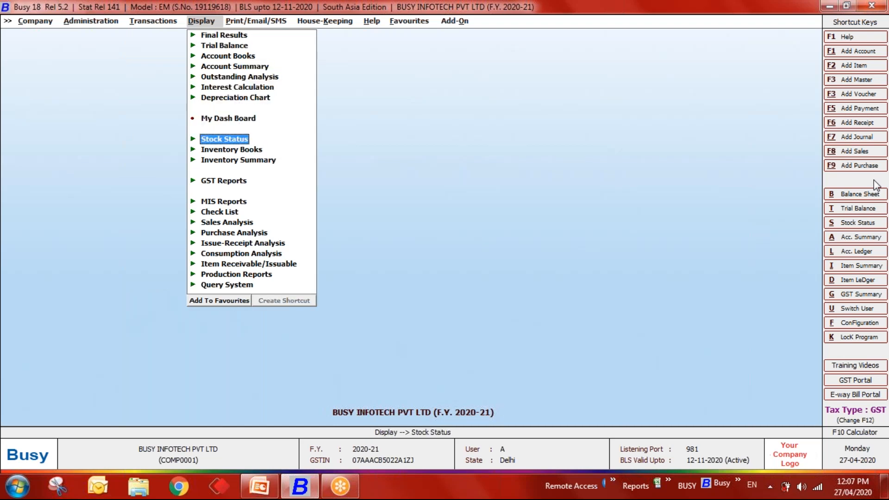
key("Return")
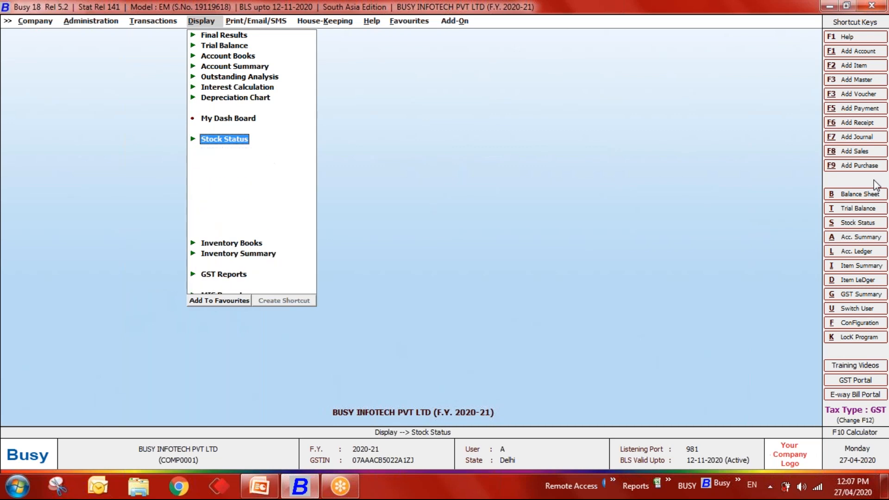
key("Return")
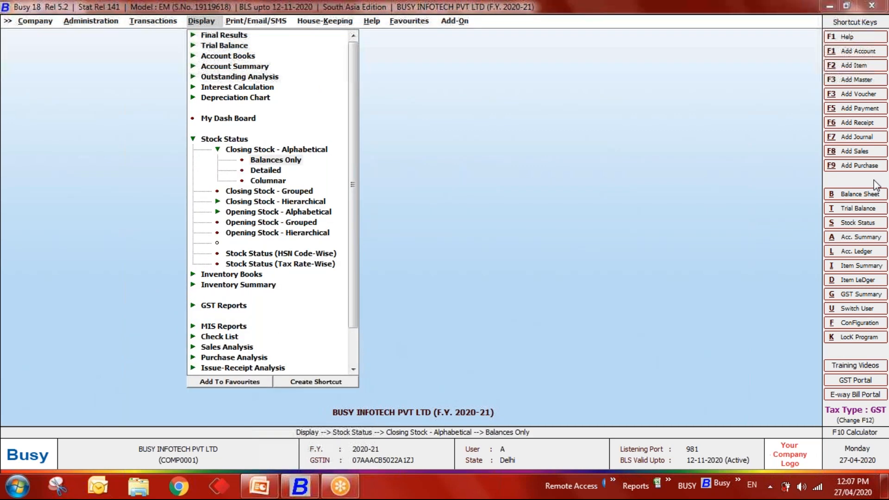
key("Return")
key("Right")
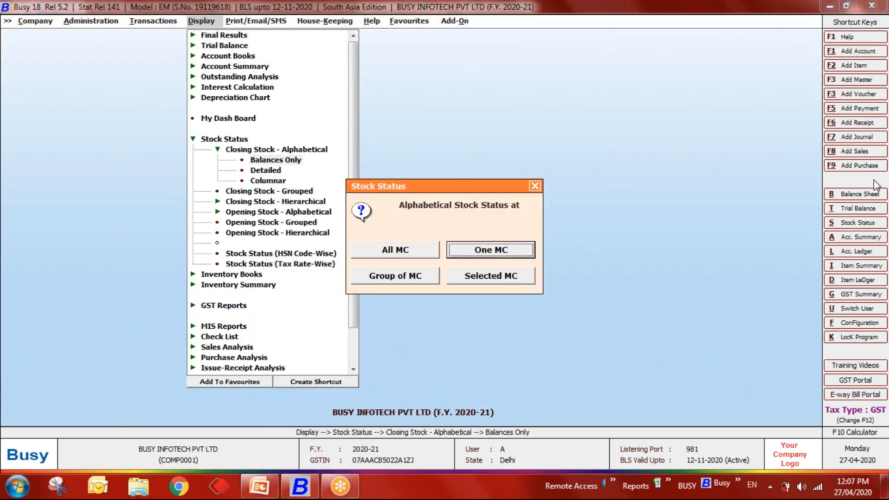
key("Return")
key("Right")
key("Right")
key("Return")
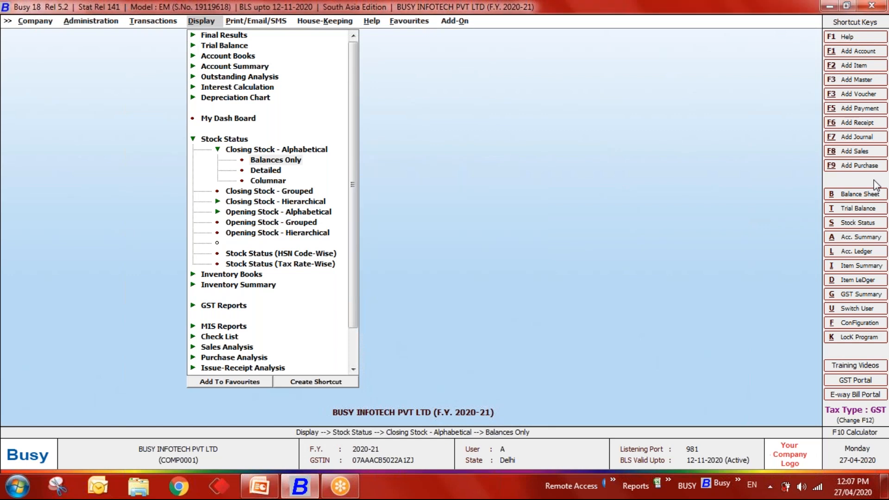
- Report Apple's stock in both units, showing 20.00 Kgs and 160.00 Pcs, then close it
type("appl")
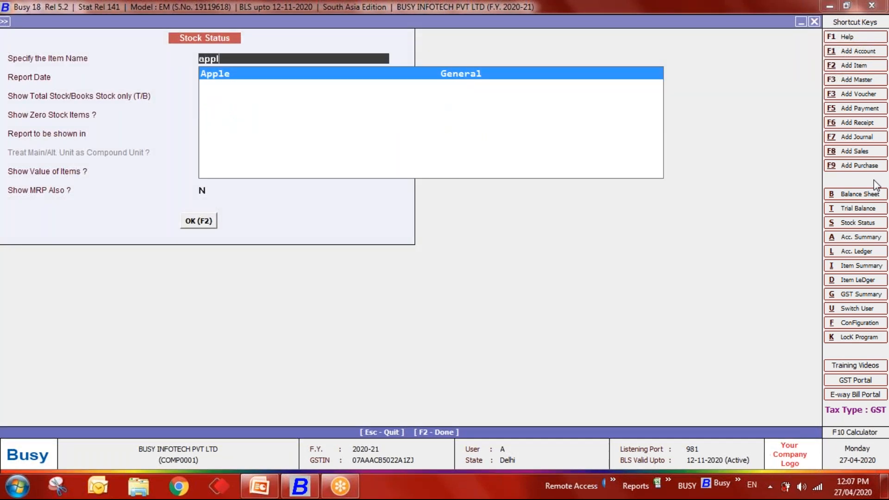
key("Return")
key("Return")
key("Return")
key("Return")
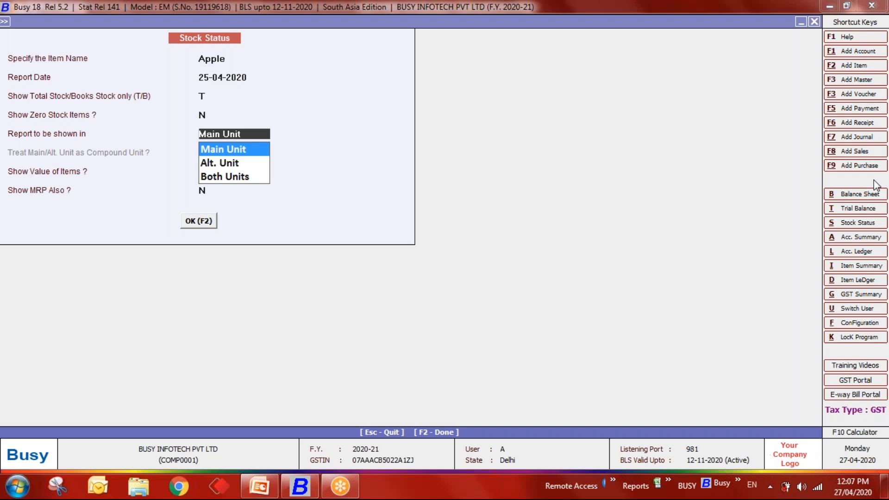
key("Down")
key("Down")
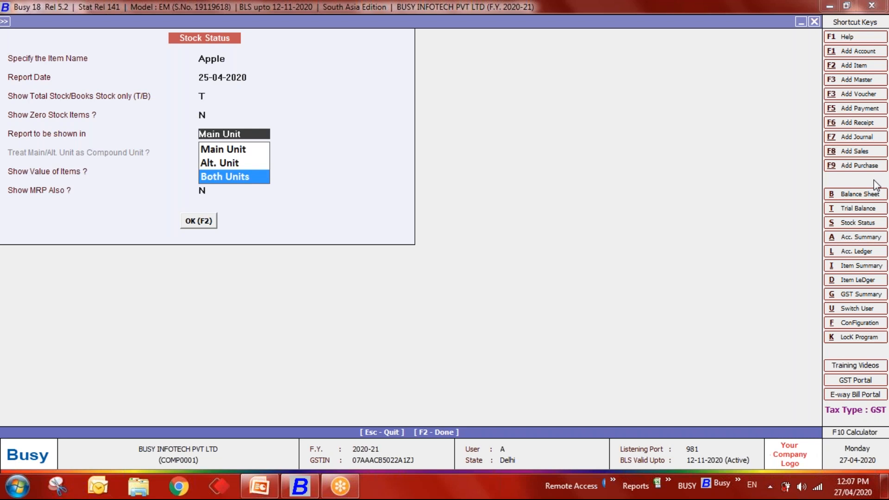
key("Return")
key("Return")
key("Return")
key("Return")
key("Return")
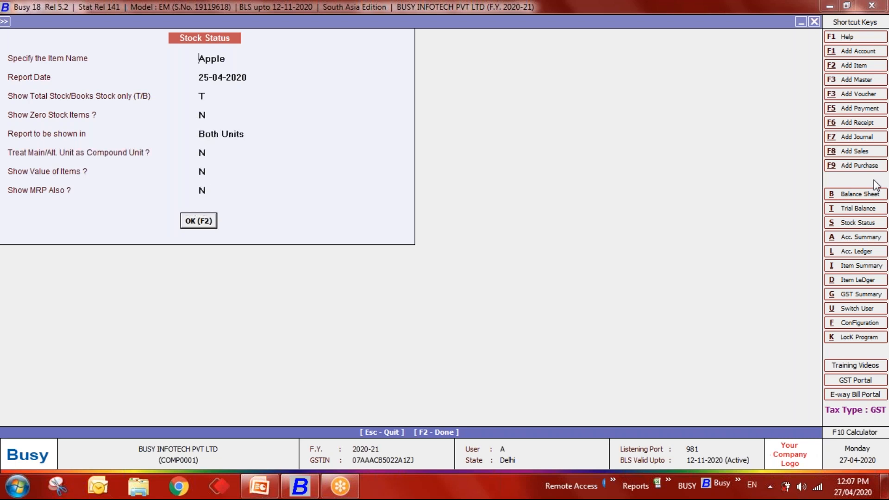
key("F2")
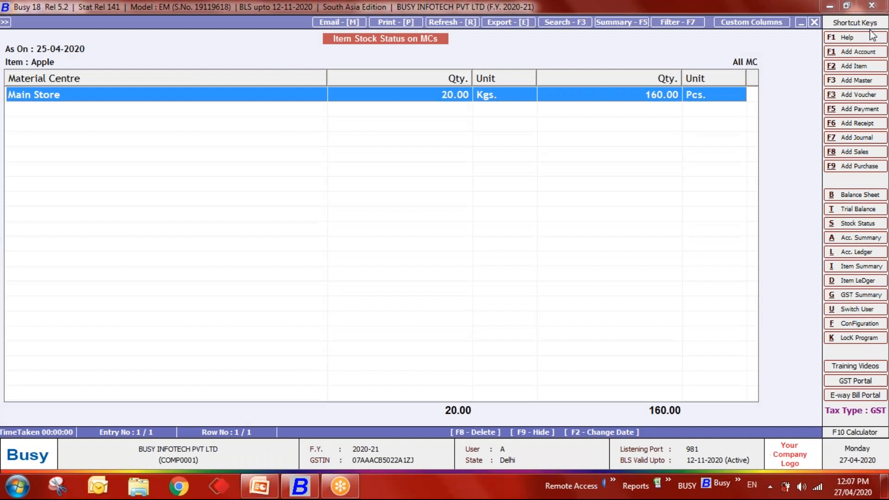
left_click_drag(324, 77, 119, 87)
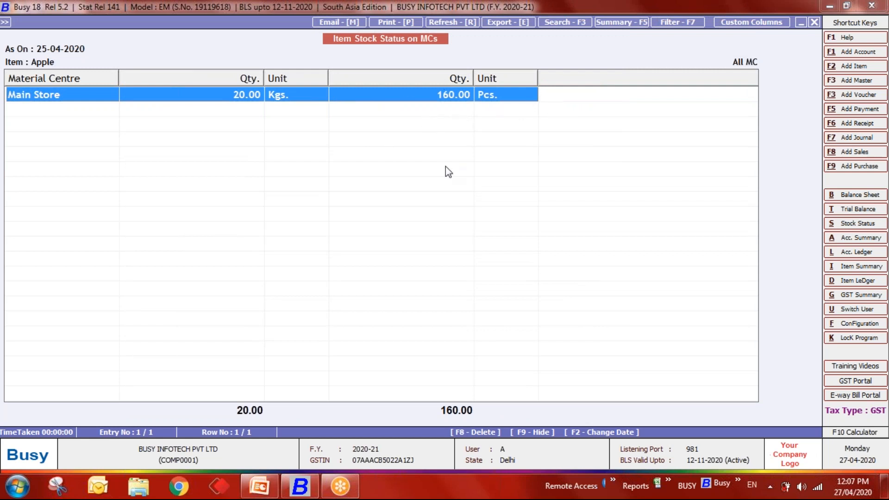
key("Escape")
key("Escape")
- Start a new L/GST-ItemWise sales voucher dated 26-04-2020 with Cash as the party
key("Left")
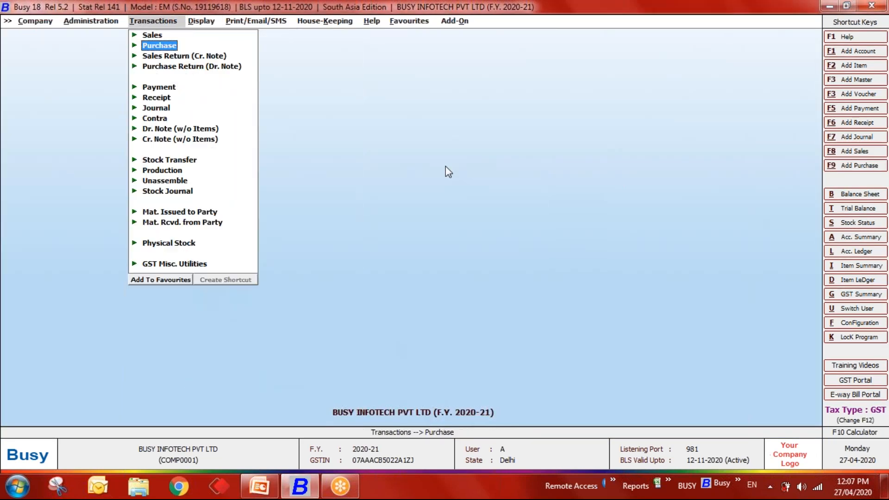
key("Return")
key("Up")
key("Up")
key("Return")
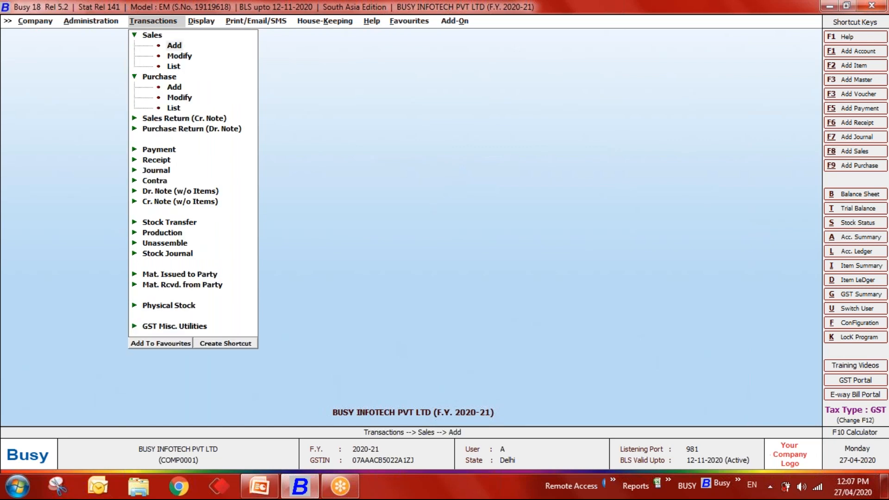
key("Return")
key("Return")
type("26")
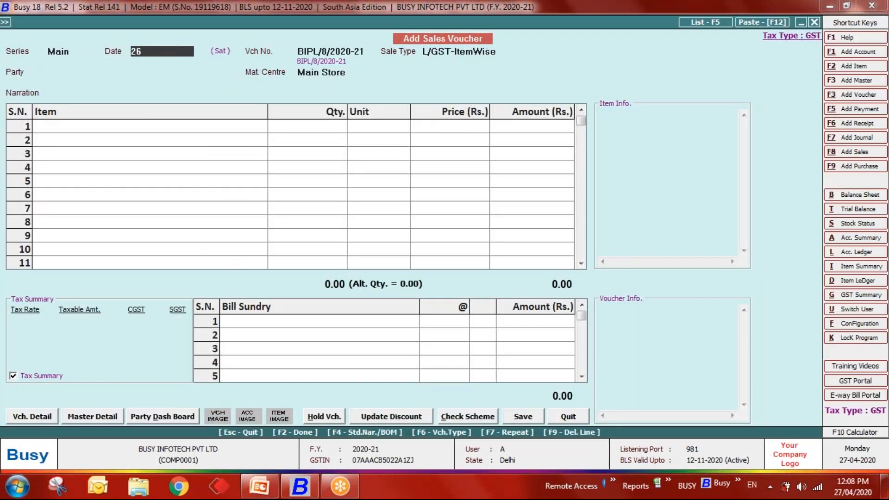
type("-04")
key("Return")
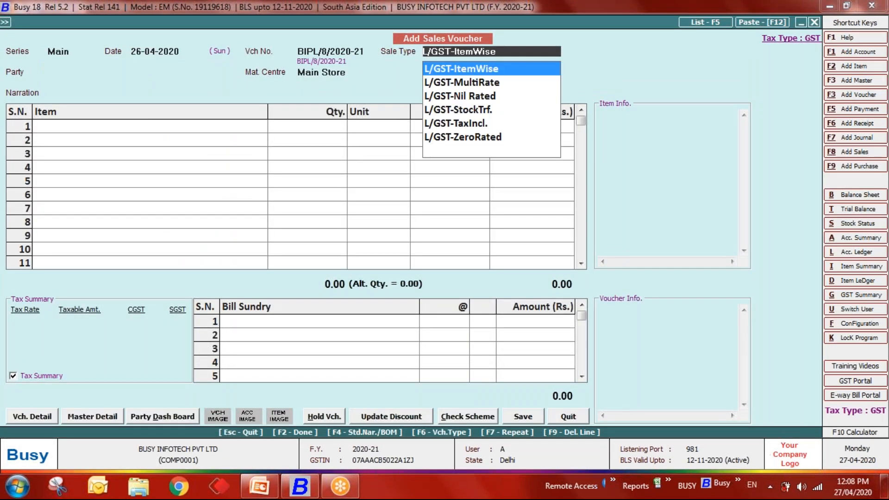
key("Return")
key("Down")
key("Down")
key("Down")
key("Up")
key("Up")
key("Return")
key("Return")
key("Return")
key("Return")
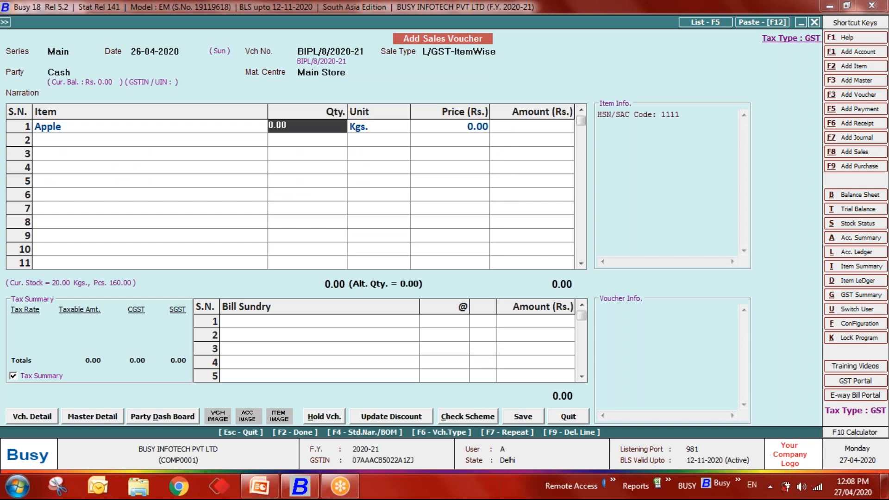
- Enter Apple as 25 Pcs at 20 each (500.00), save the voucher and skip printing
key("Return")
key("Return")
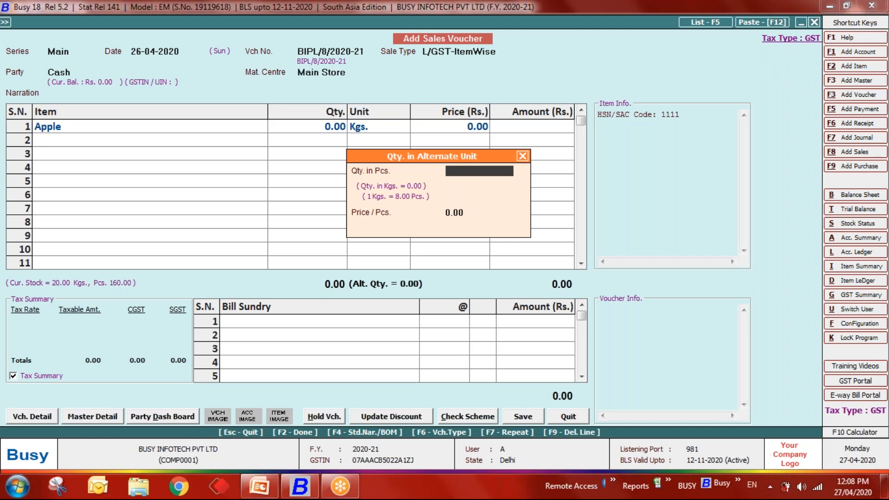
type("25")
key("Return")
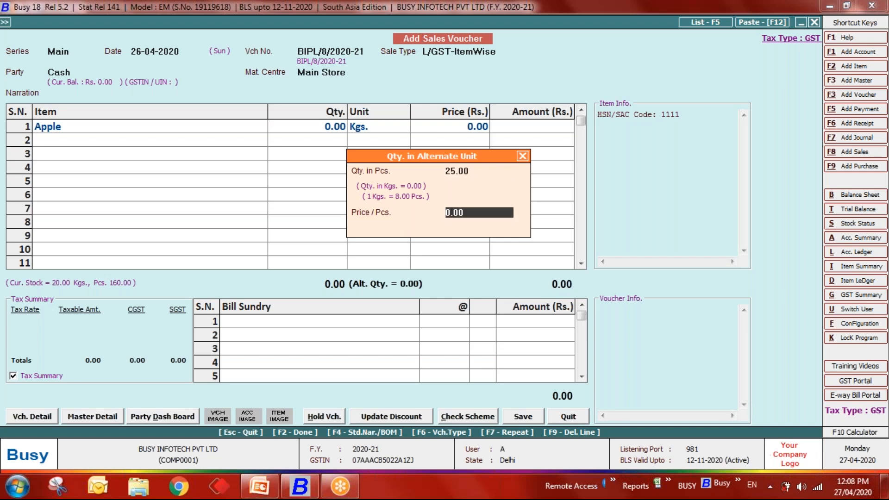
type("20")
key("Return")
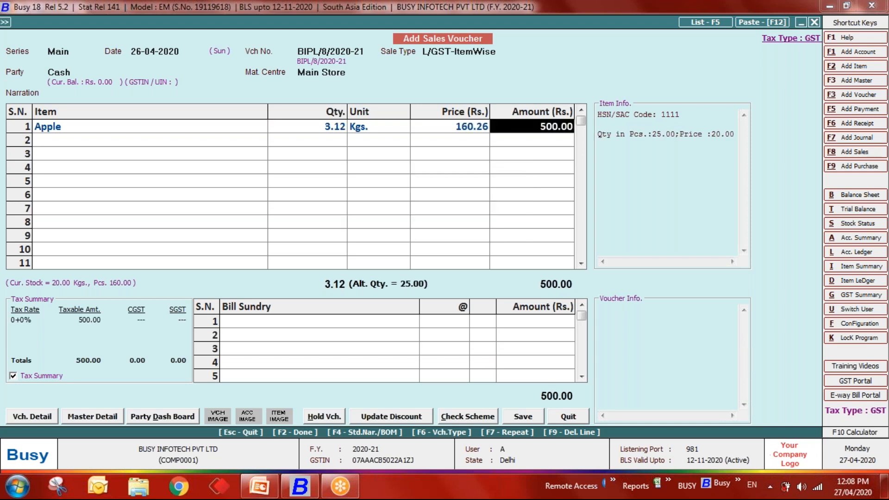
key("Return")
key("Return")
key("Return")
key("Return")
key("Right")
key("Return")
- View all items' stock balances in both units, showing Apple at 16.88 Kgs or 135 Pcs
key("Escape")
key("Escape")
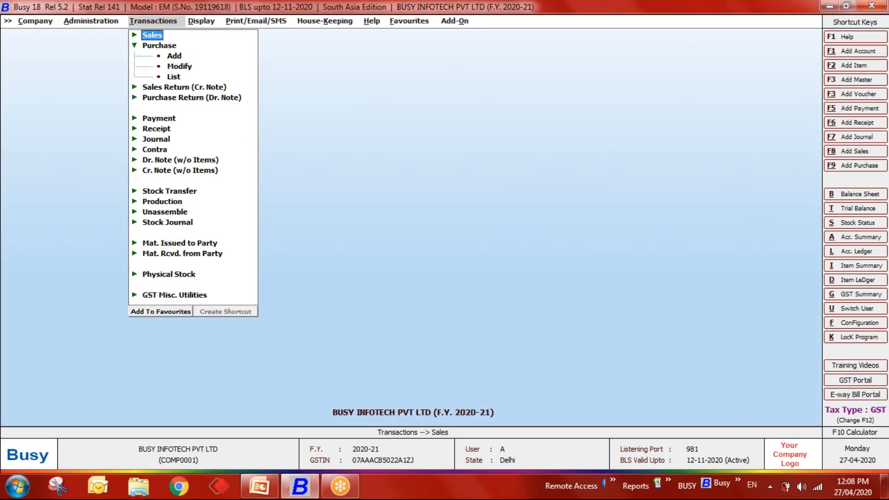
key("Right")
key("Return")
key("Return")
key("Return")
key("Return")
key("Return")
key("Return")
key("Return")
key("Down")
key("Down")
key("Return")
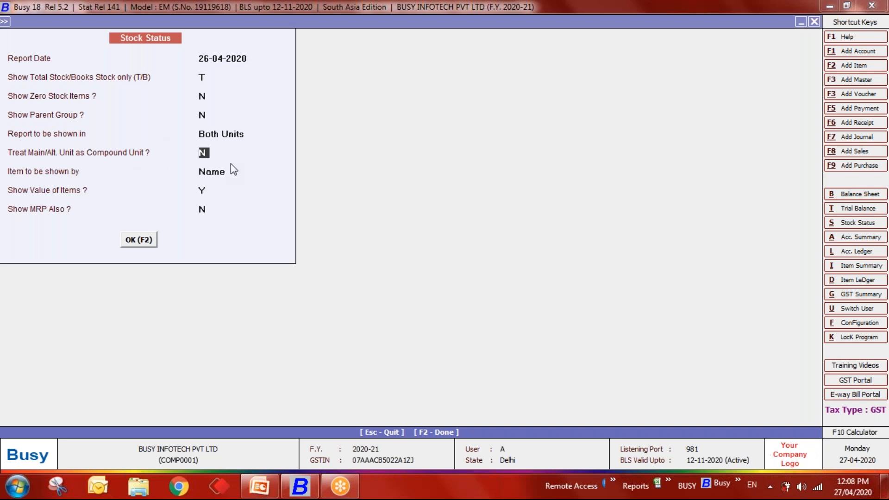
key("Return")
key("Return")
key("Return")
key("Return")
key("Return")
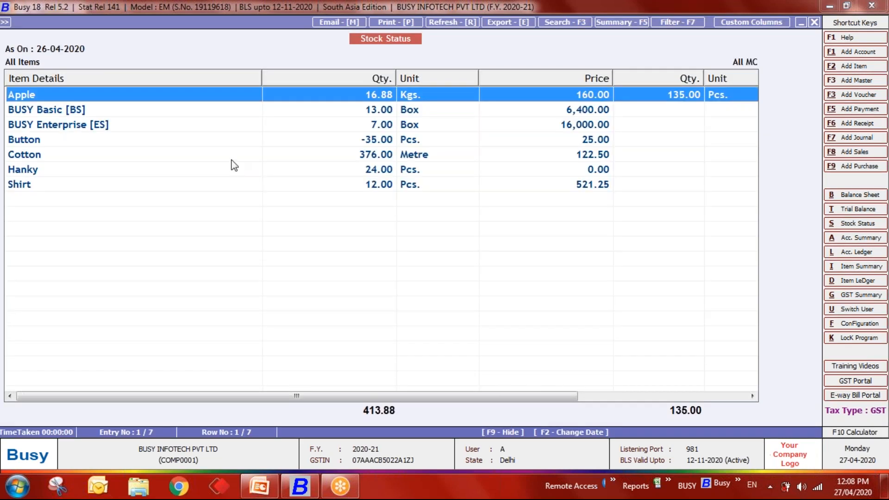
key("Escape")
key("Escape")
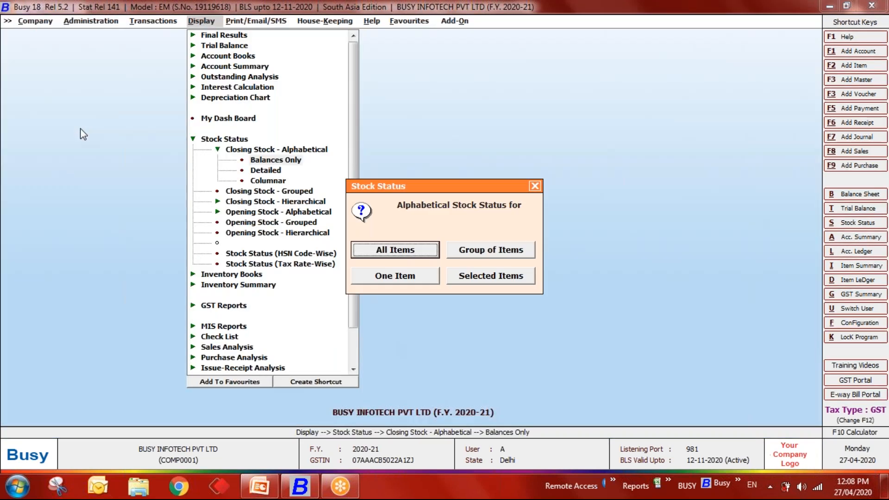
- Check Apple's stock alone in compound units, 16 Kgs plus 7 Pcs, then close the reports
key("Down")
key("Return")
key("Return")
key("Return")
key("Return")
key("Return")
key("Return")
key("Return")
key("Return")
key("Return")
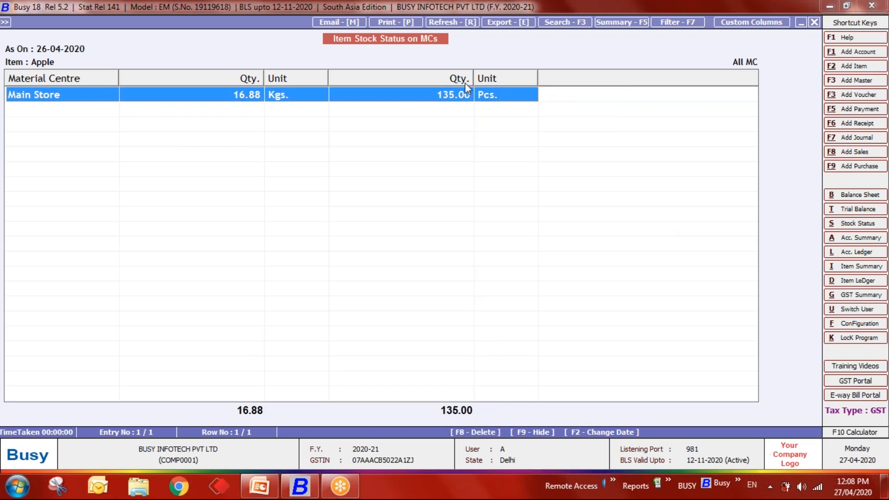
key("Escape")
key("Return")
key("Return")
key("Return")
key("Return")
key("Return")
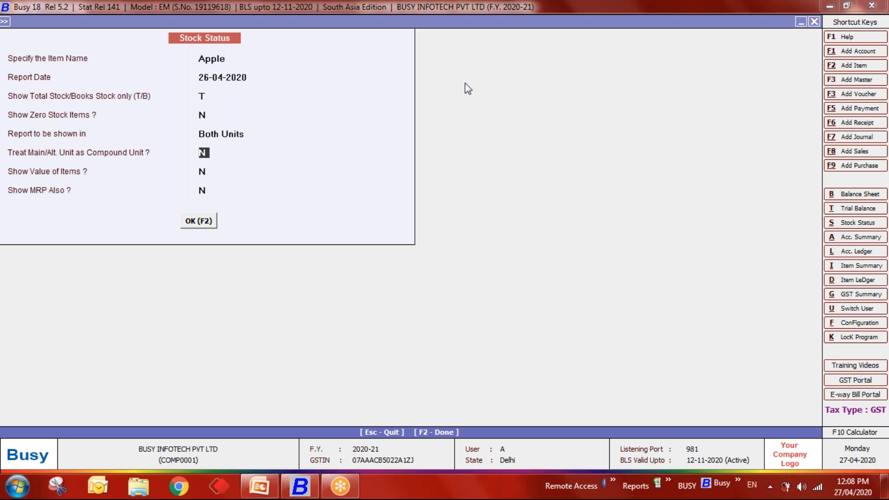
type("Y")
key("Return")
key("Return")
key("Return")
key("Return")
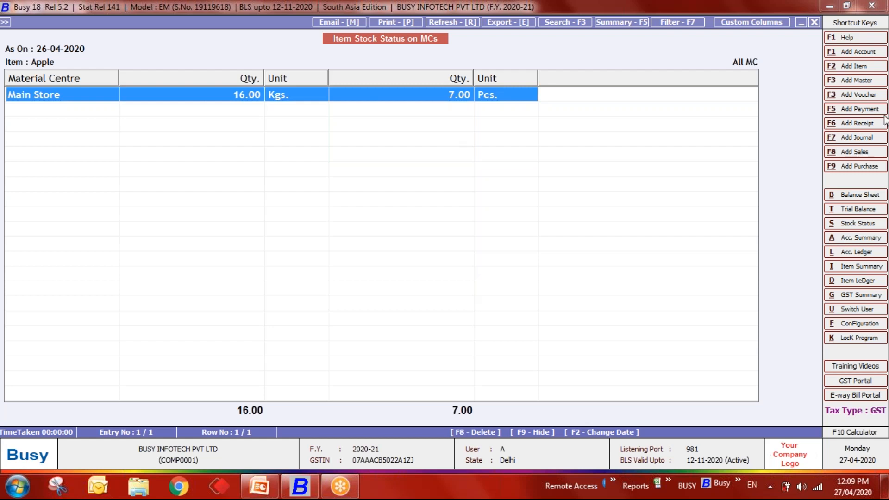
key("Escape")
key("Escape")
key("Escape")
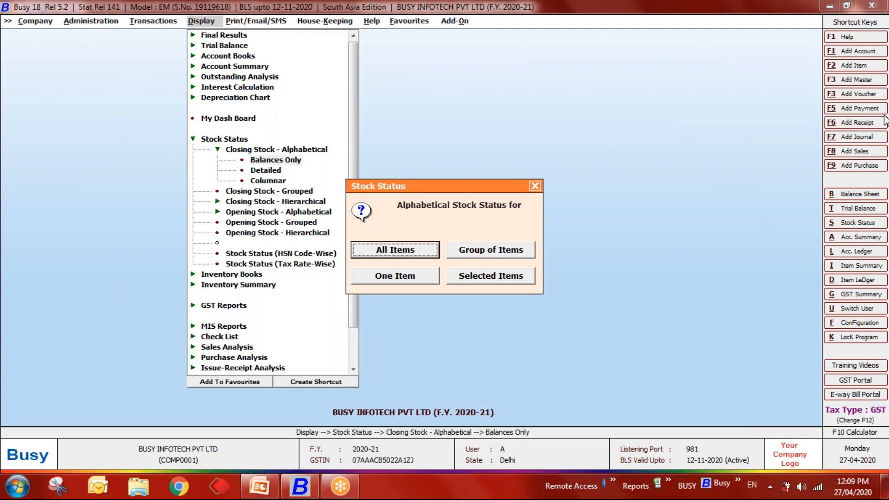
key("Escape")
key("Escape")
key("Escape")
- Open Apple's item master for modification under Administration > Masters > Item
key("Left")
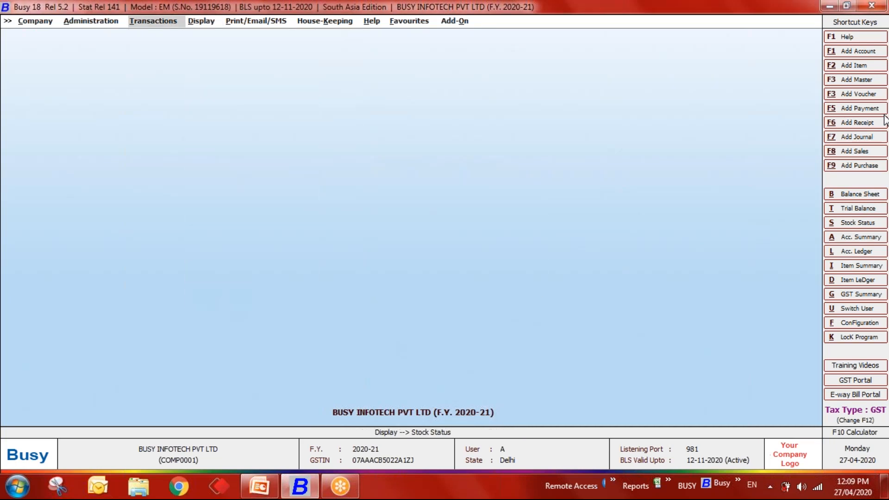
key("Left")
key("Return")
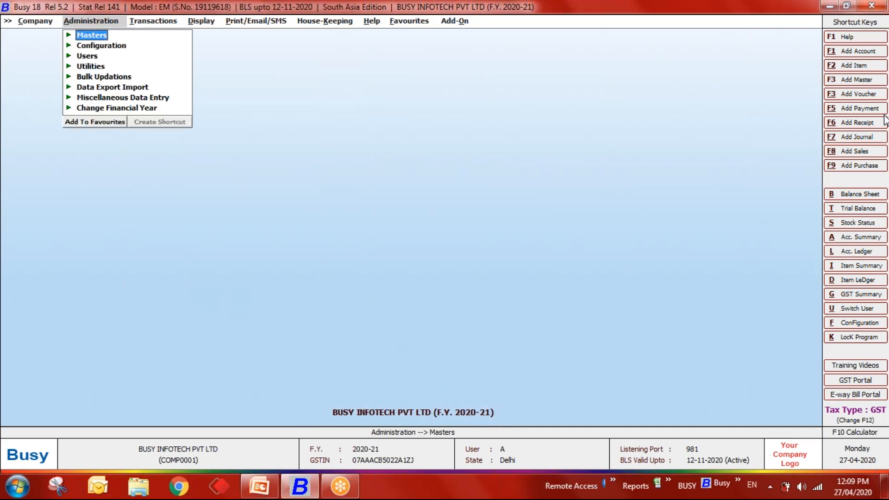
key("Return")
key("Down")
key("Down")
key("Down")
key("Return")
key("Down")
key("Down")
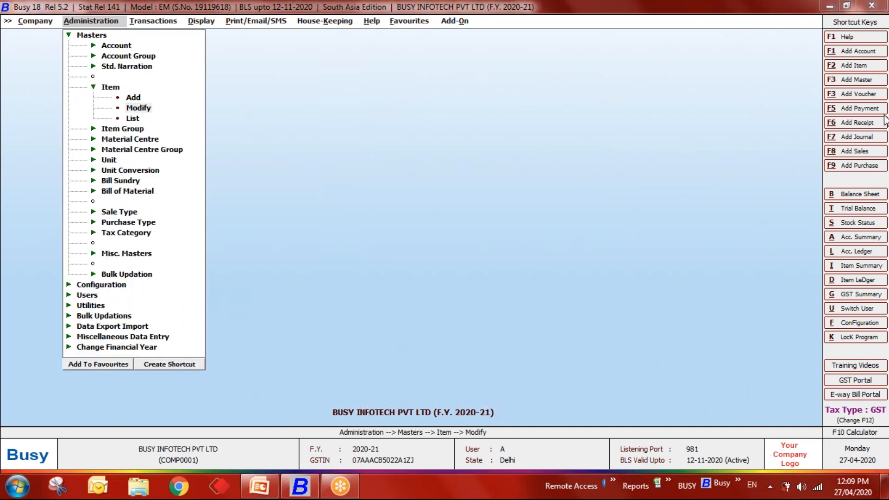
key("Return")
key("Return")
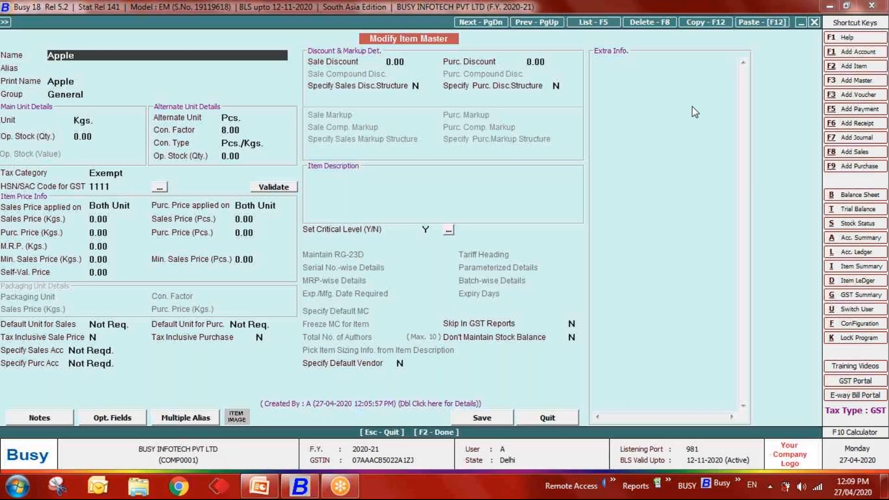
- Change Apple's Pcs-to-Kgs conversion factor from 8.00 to 1.00 and save the master
left_click(95, 122)
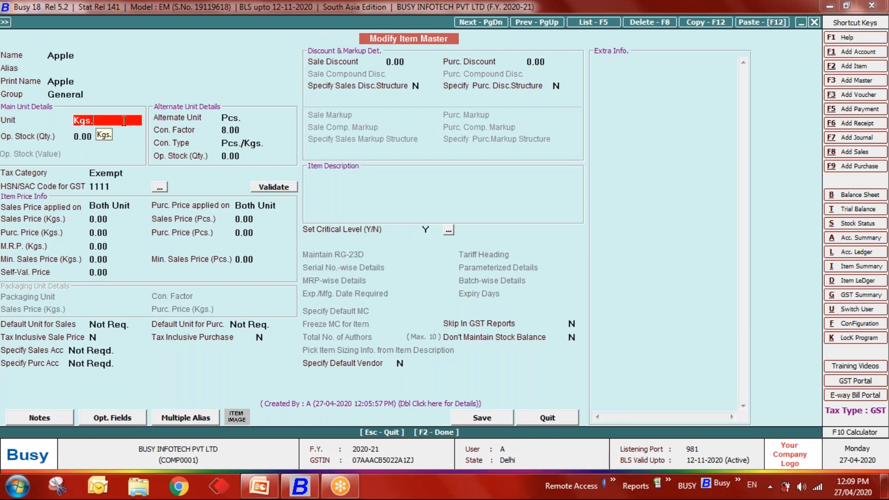
left_click(248, 120)
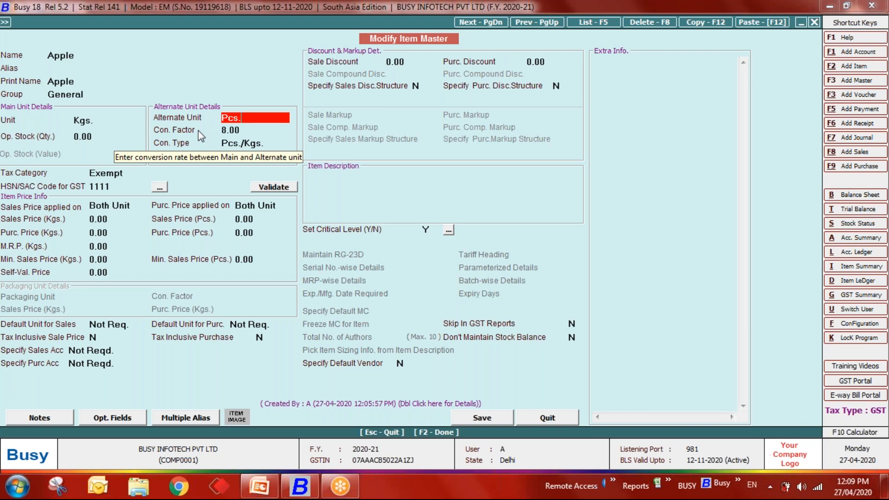
key("Return")
key("Return")
key("Up")
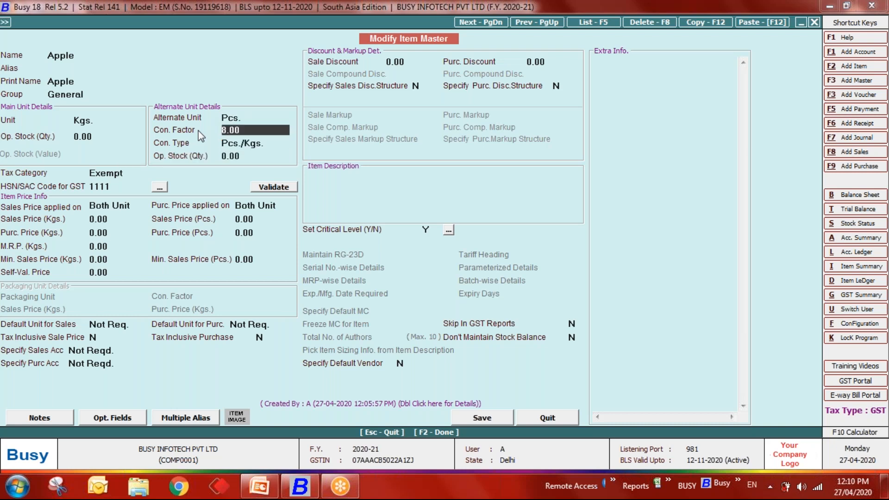
key("BackSpace")
key("BackSpace")
key("BackSpace")
key("BackSpace")
type("1")
key("Return")
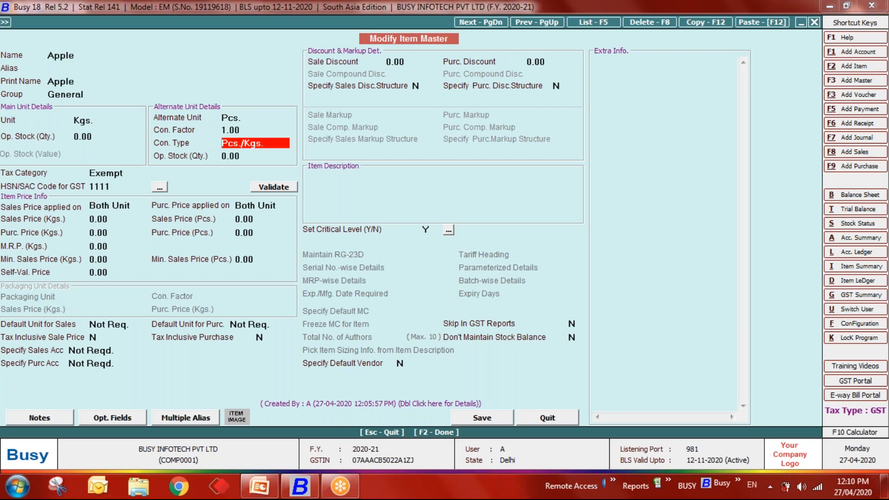
key("F2")
- Go to Configuration > Features/Options and reach the Inventory options page
key("Escape")
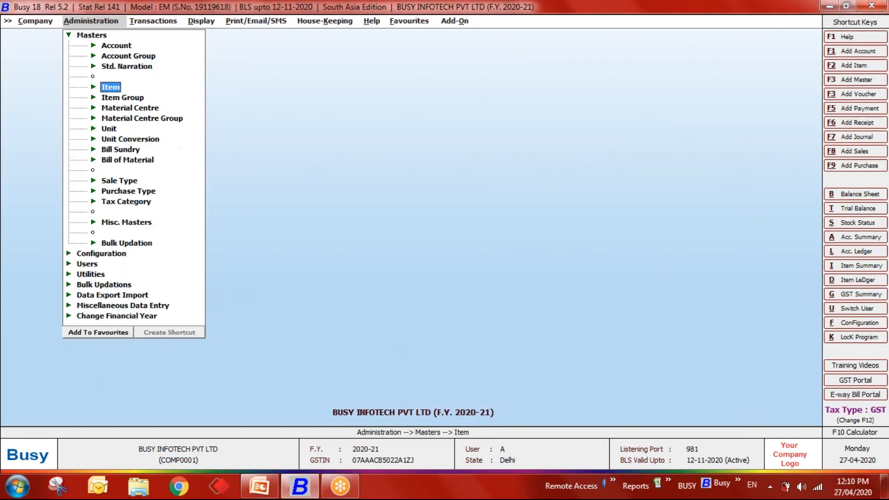
key("Escape")
key("Down")
key("Return")
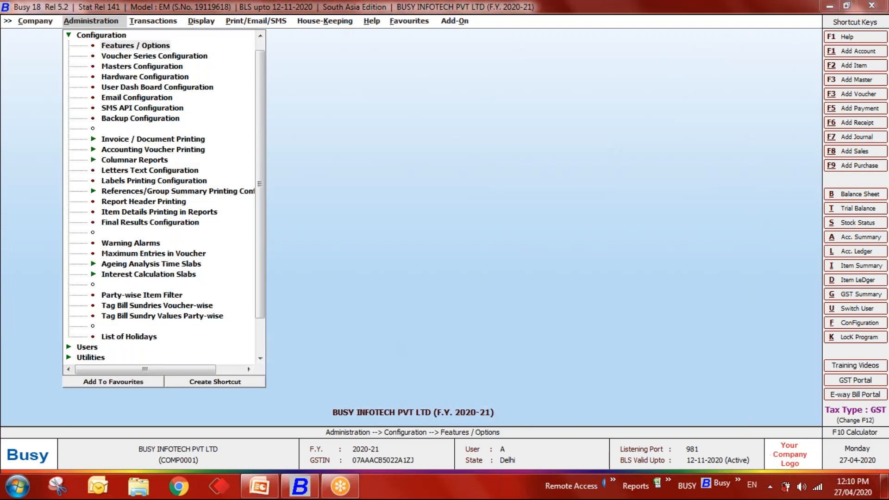
key("Return")
key("Return")
key("Escape")
key("Down")
key("Down")
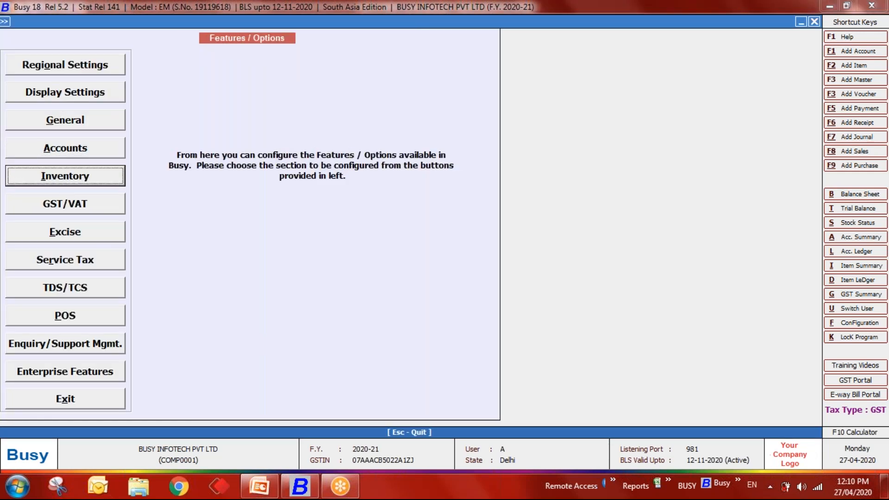
key("Return")
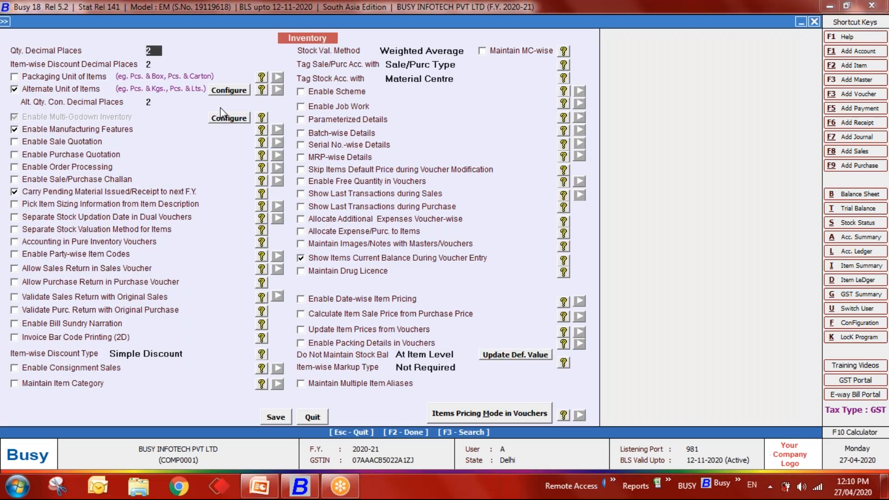
- In the Alternate Unit settings, leave conversion-factor input in vouchers off and confirm with Ok
left_click(228, 91)
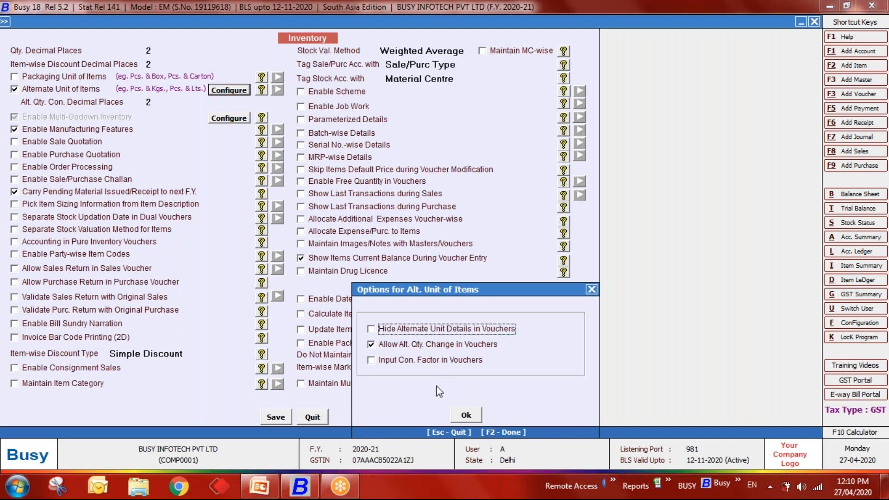
left_click(408, 362)
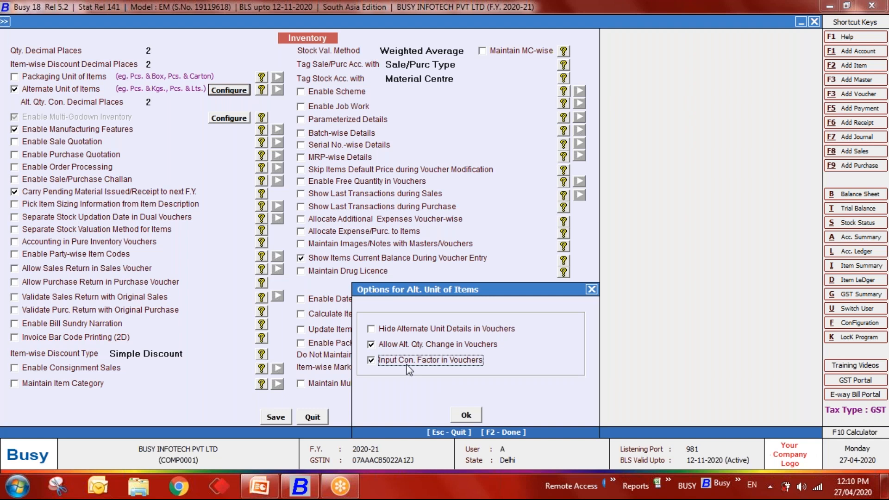
left_click(408, 365)
left_click(466, 416)
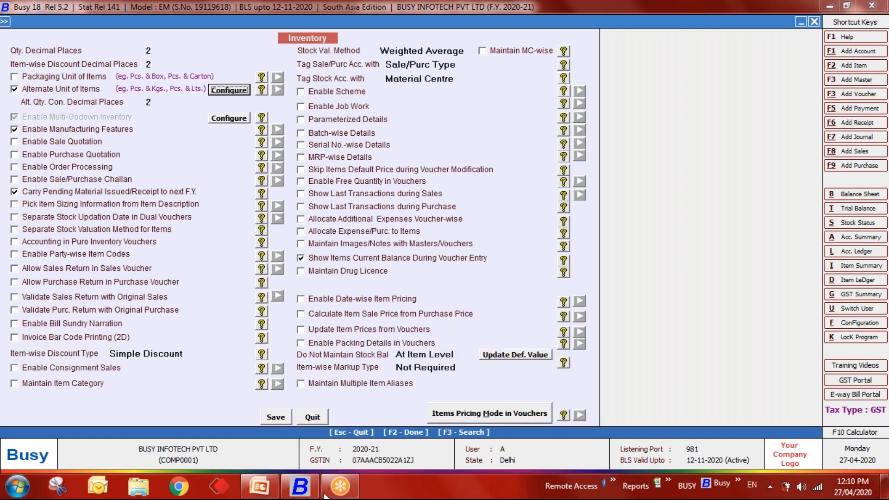
left_click(260, 493)
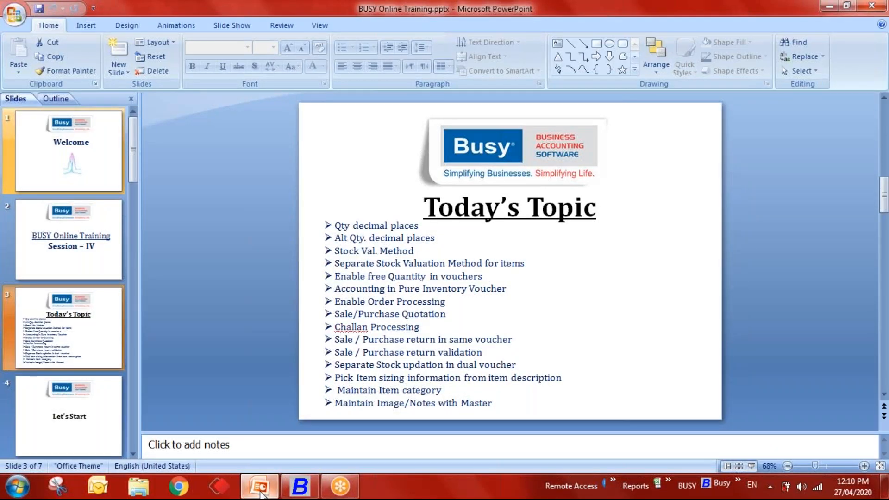
- Enable Packaging Unit of Items in the inventory options and save them
left_click(261, 492)
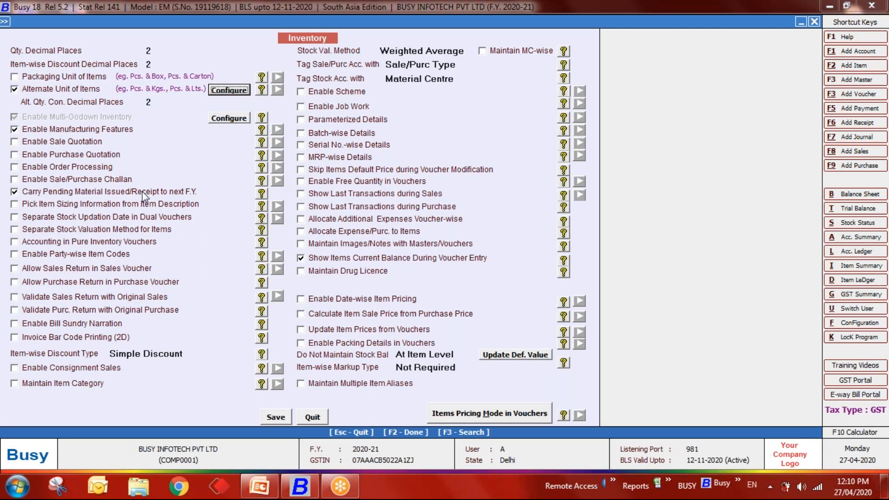
left_click(66, 75)
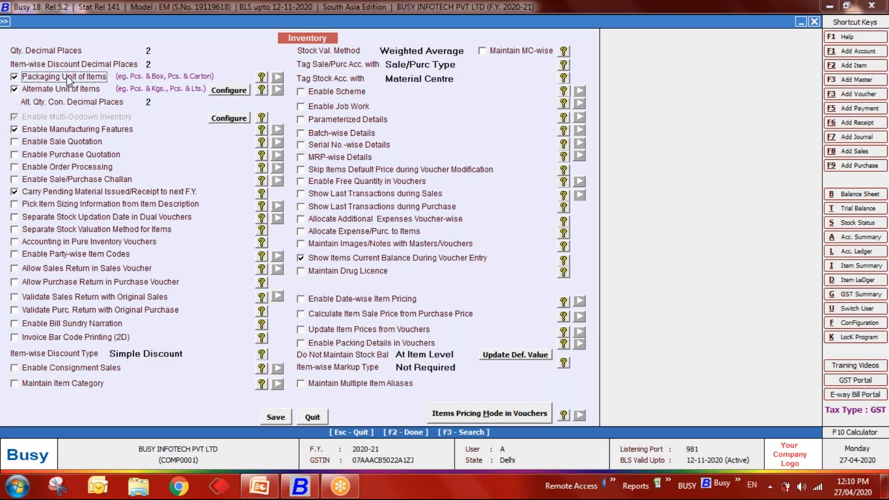
left_click(273, 421)
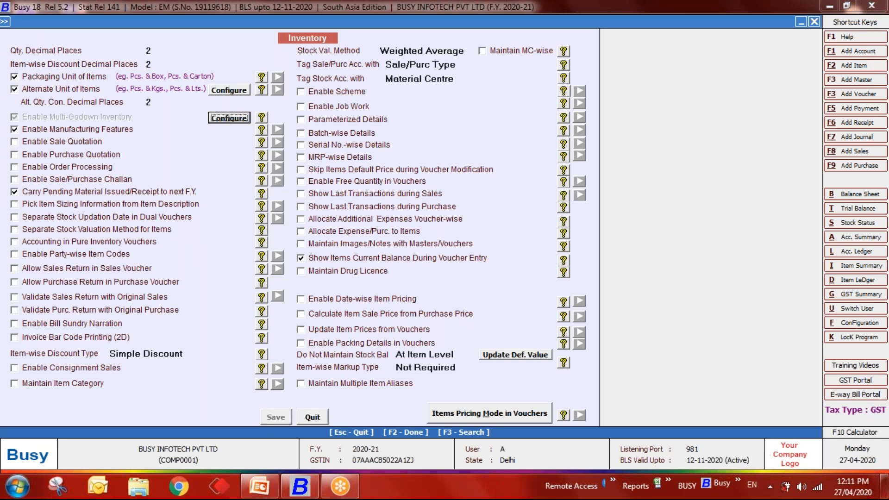
key("Escape")
key("Escape")
key("Escape")
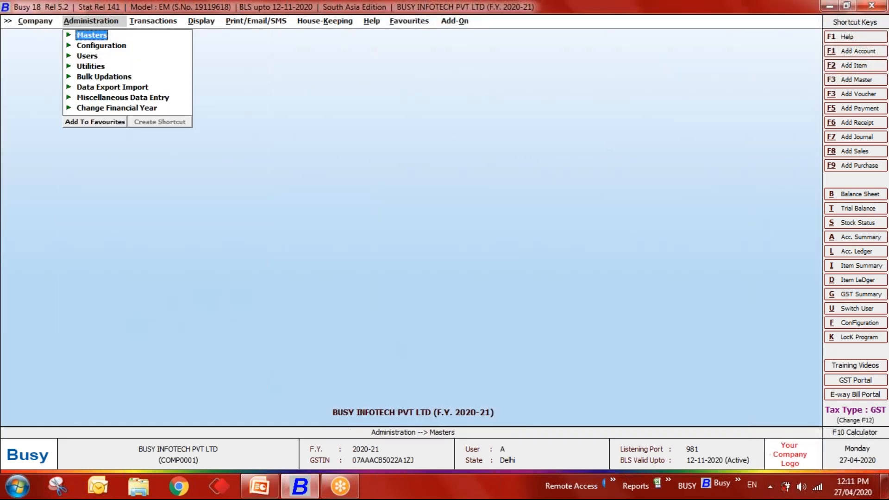
- Go to Administration > Masters > Item and highlight Add
key("Return")
key("Down")
key("Down")
key("Down")
key("Down")
key("Return")
key("Down")
key("Return")
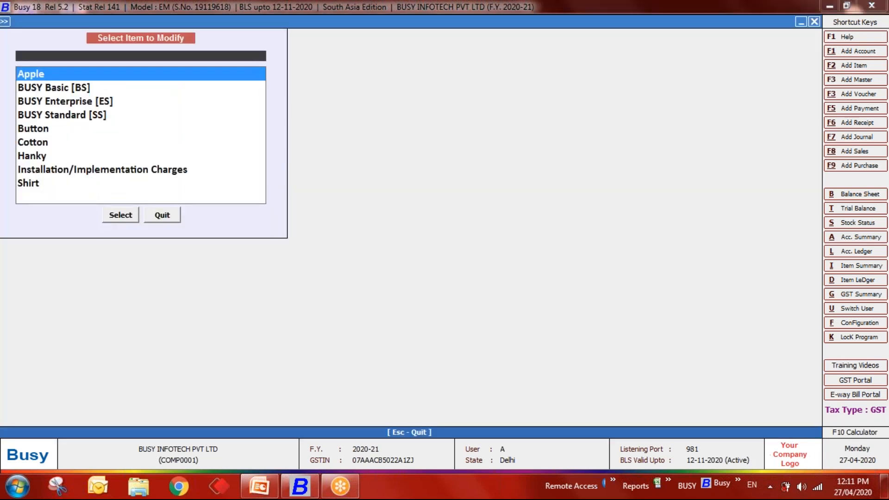
key("Escape")
key("Up")
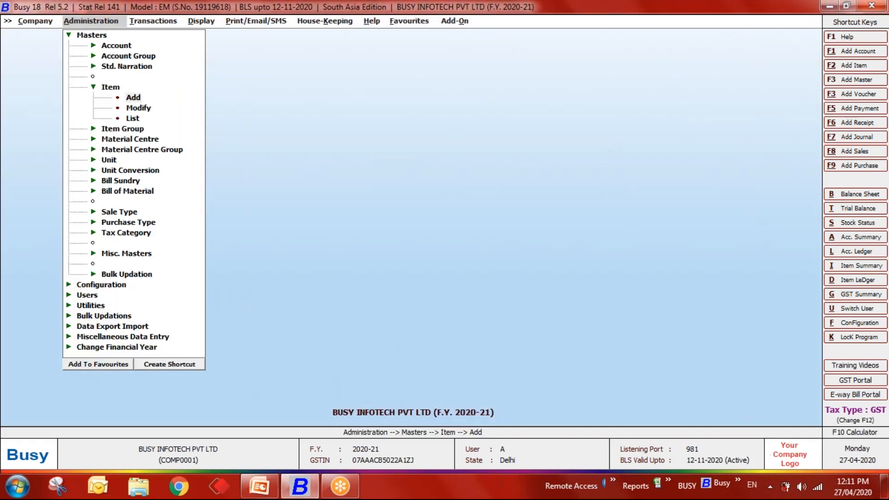
- Create item Orange in group General with unit Kgs. and alternate unit Pcs. at factor 8
key("Return")
type("orange")
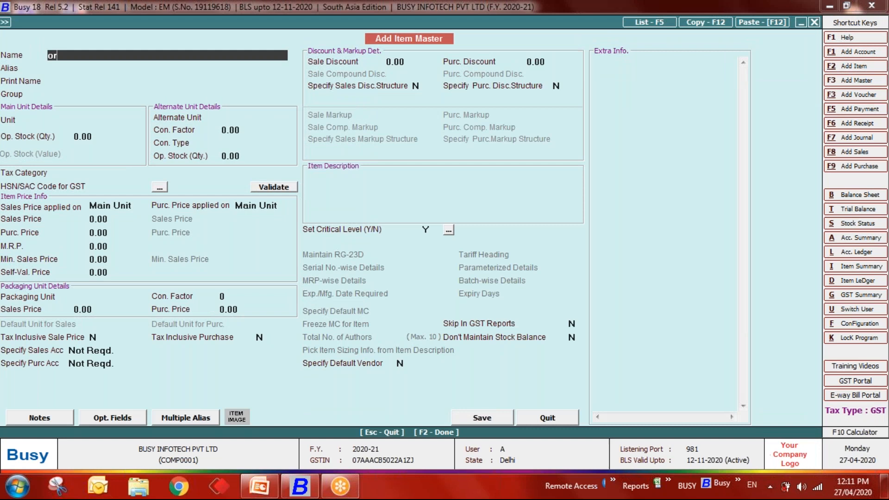
key("Return")
key("Return")
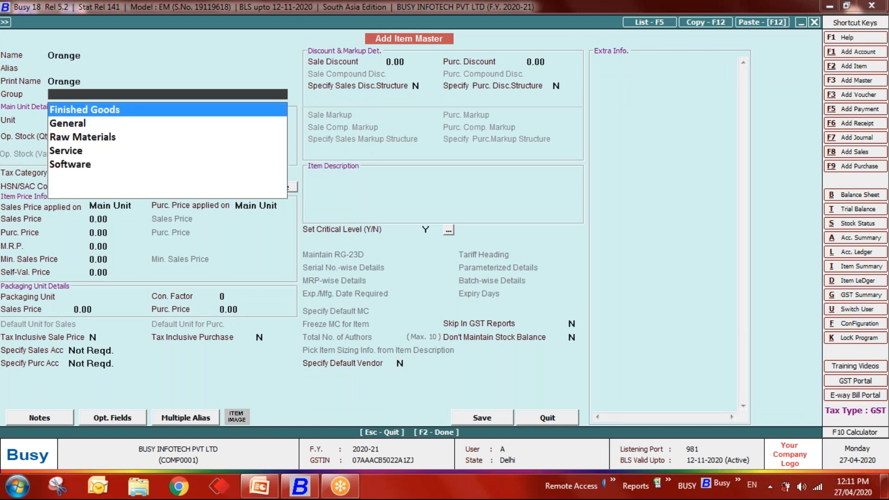
key("Down")
key("Return")
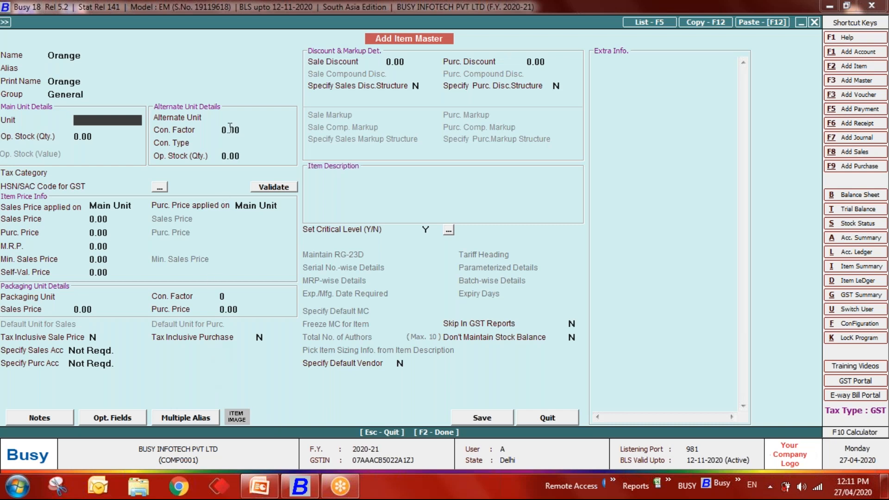
key("Return")
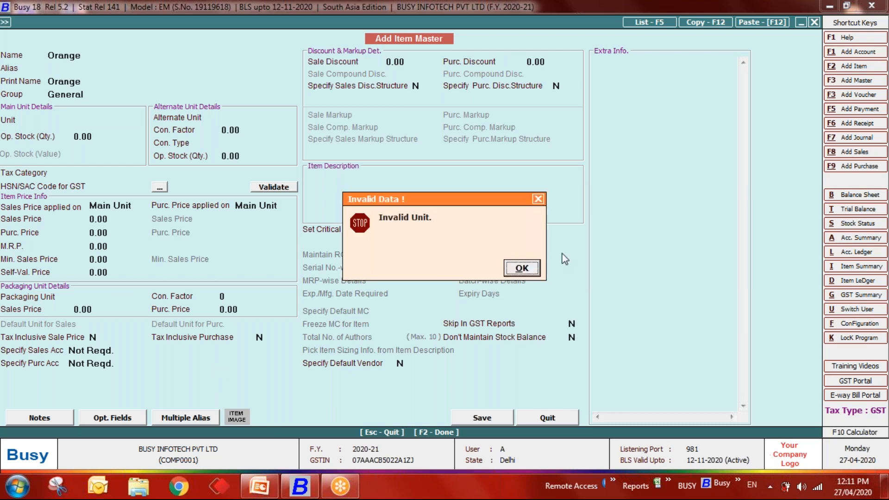
left_click(535, 270)
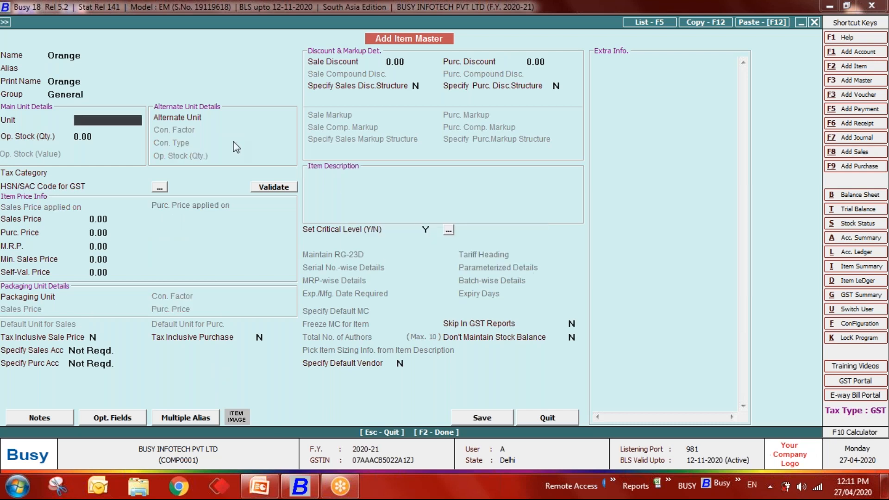
type("kg")
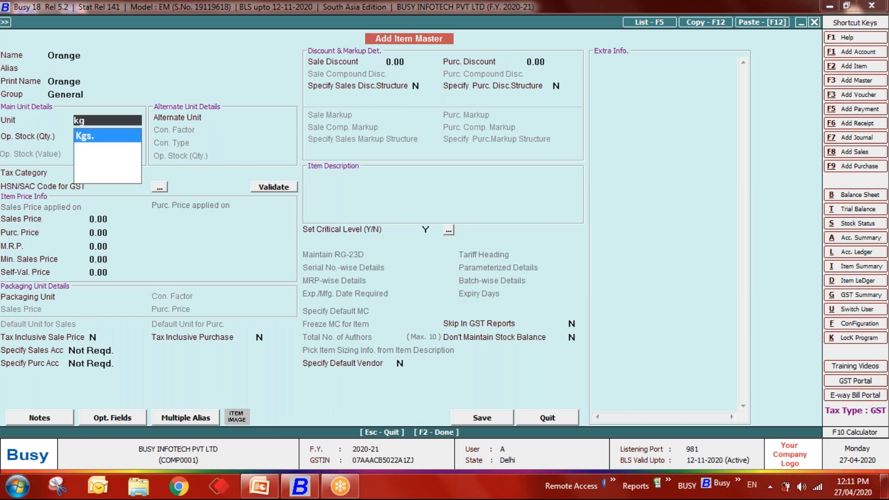
key("Return")
key("Return")
type("pcs")
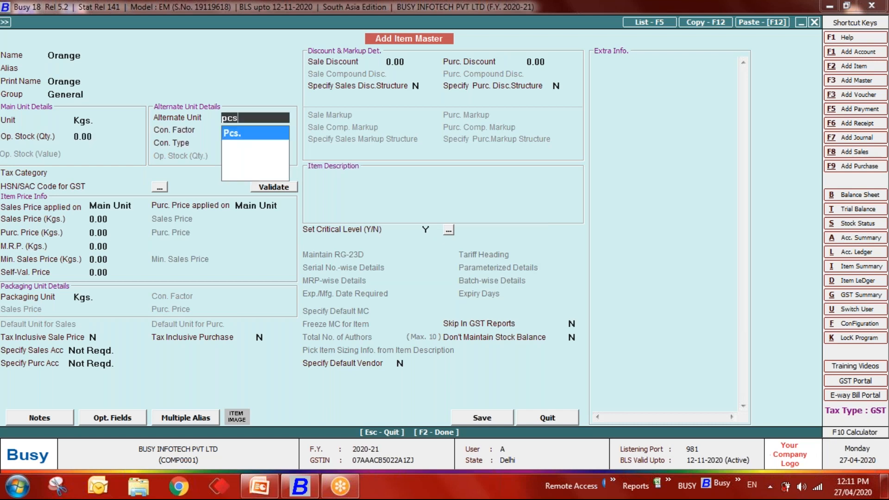
key("Return")
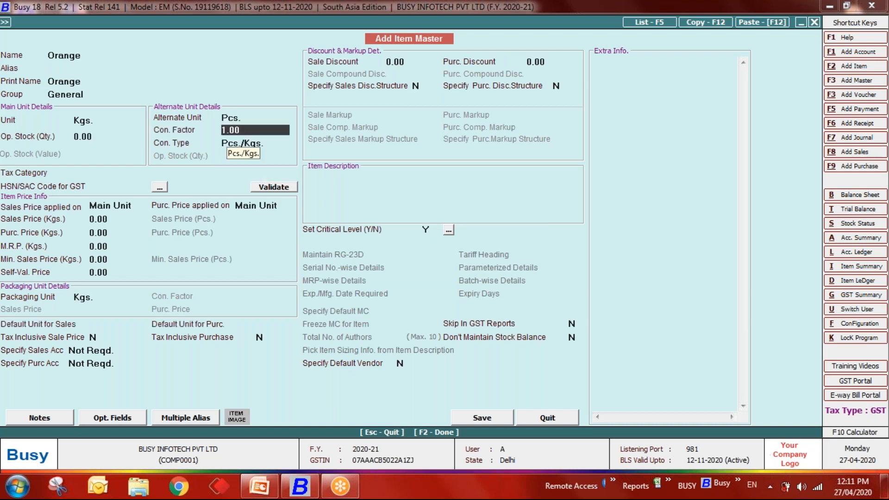
type("8")
key("Return")
- Set Orange's tax category to Exempt and HSN to 1111, then begin a new packaging unit
key("Return")
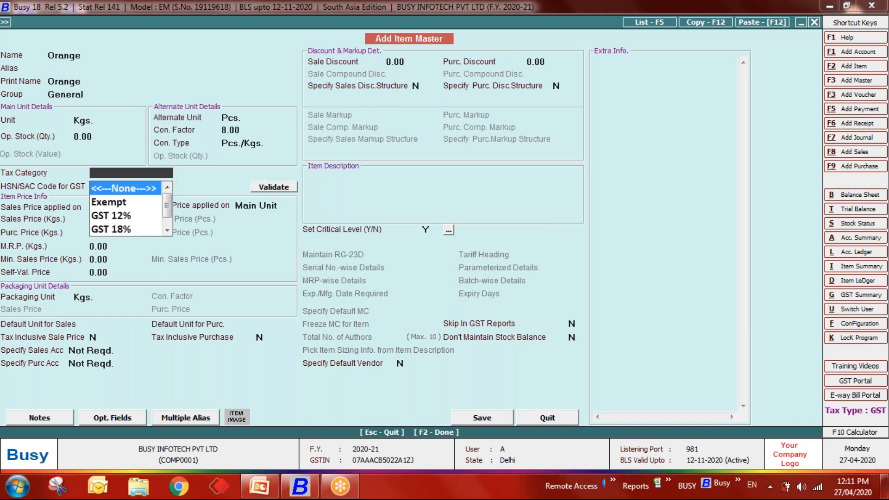
key("Down")
key("Return")
type("1111")
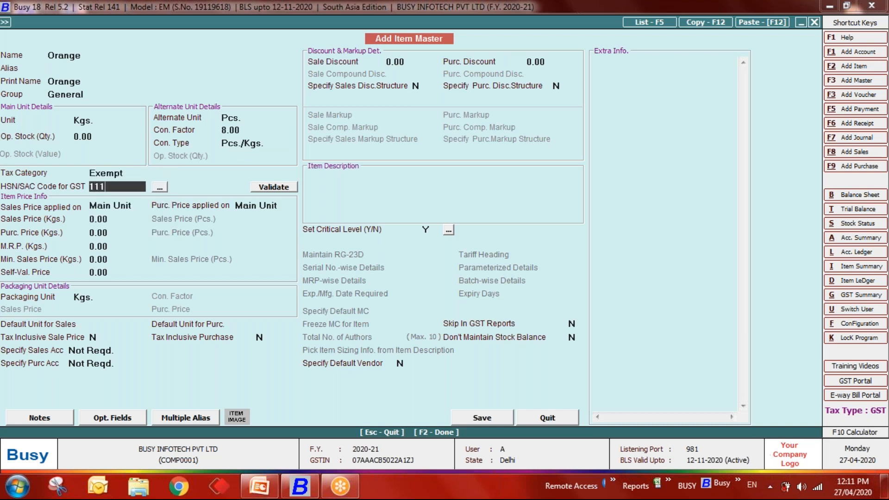
key("Return")
key("Return")
key("Return")
key("Return")
key("Return")
key("Return")
key("Return")
key("Return")
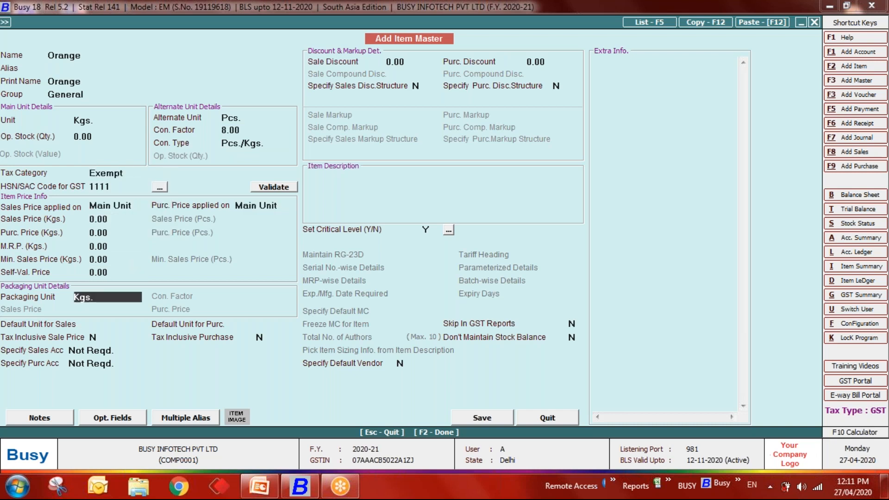
key("BackSpace")
key("BackSpace")
key("BackSpace")
key("BackSpace")
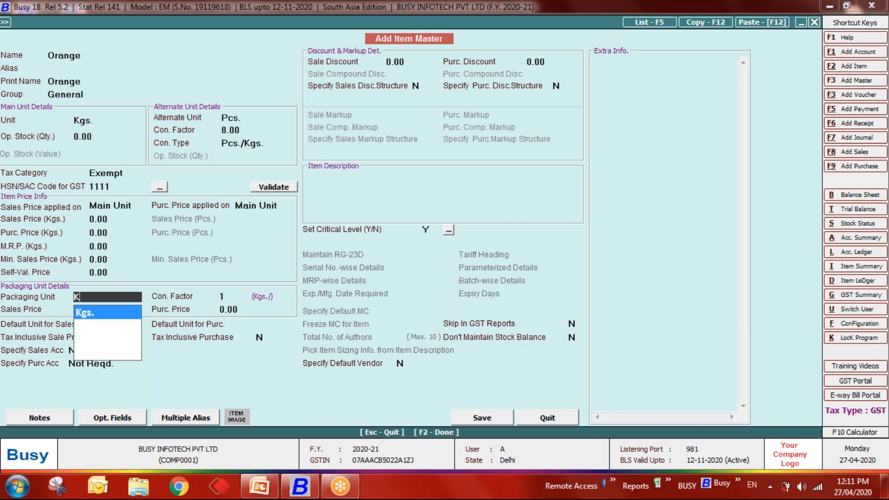
key("Down")
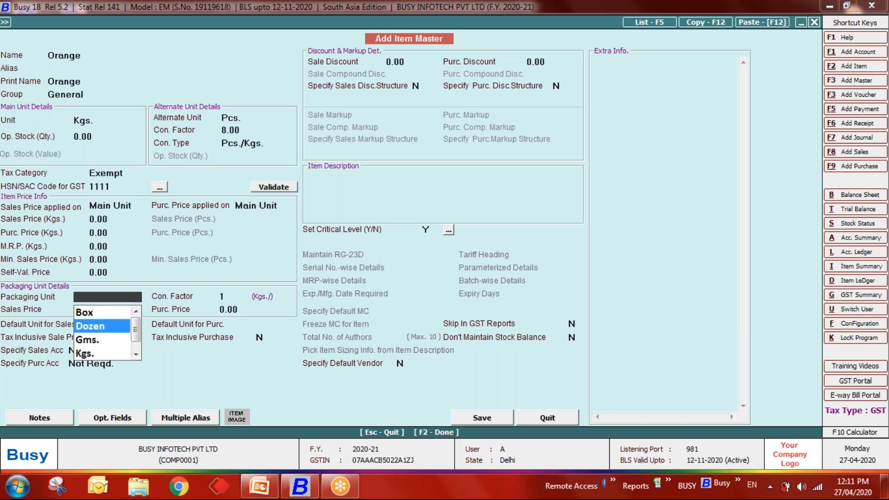
key("F3")
- Create packaging unit Cartan and set 12 Kgs. per Cartan for Orange
type("cartan")
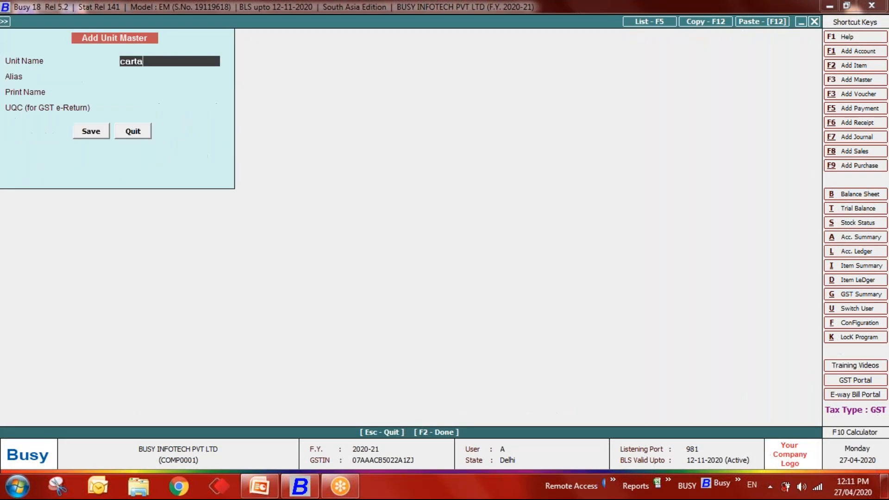
key("Return")
key("Return")
key("Return")
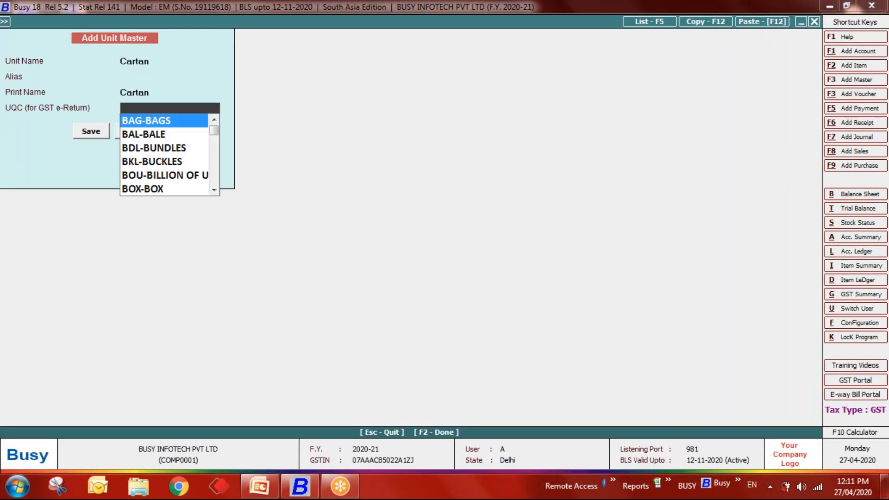
type("ca")
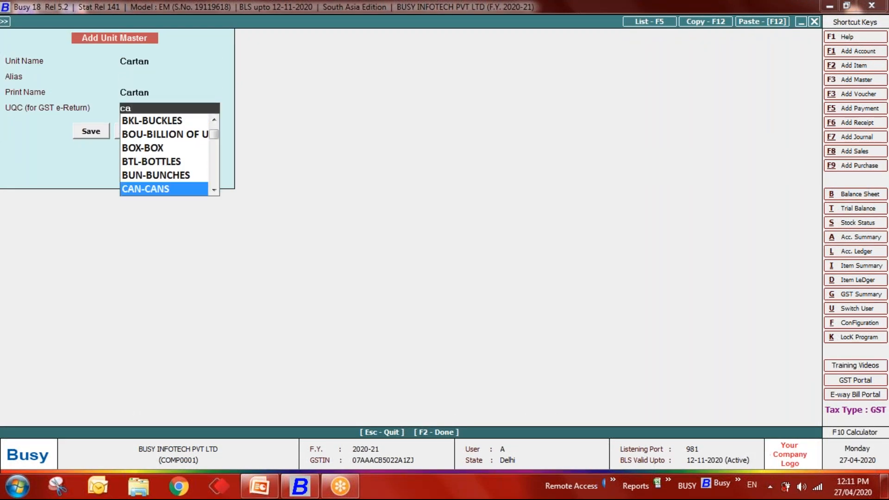
key("BackSpace")
key("BackSpace")
type("o")
key("Return")
key("Return")
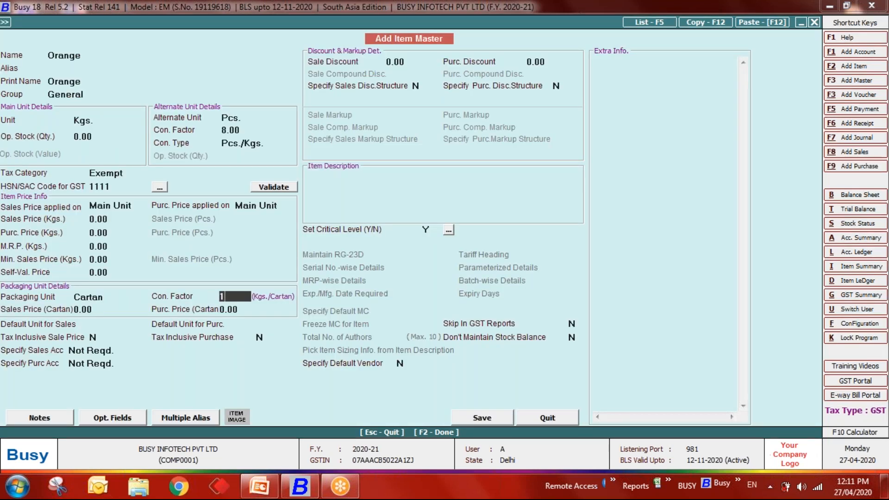
key("BackSpace")
type("12")
key("Return")
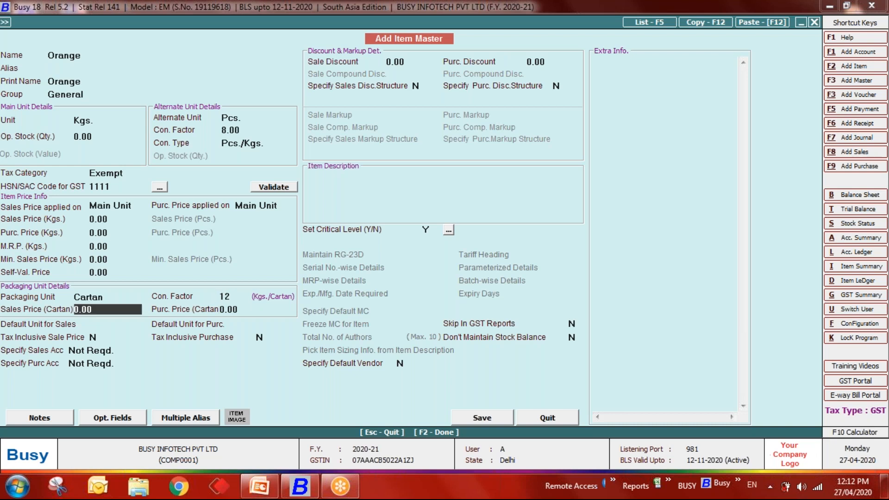
key("Return")
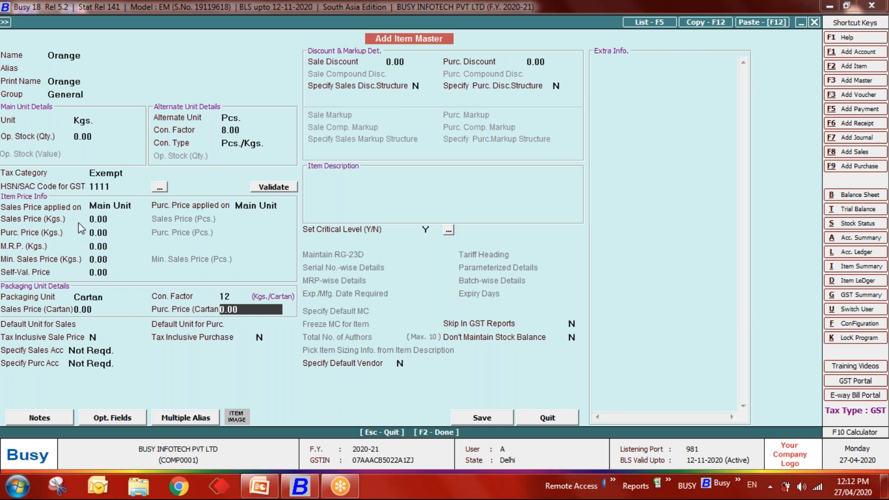
- Keep Orange's sales price applied on the Main Unit and save the item master
left_click(135, 209)
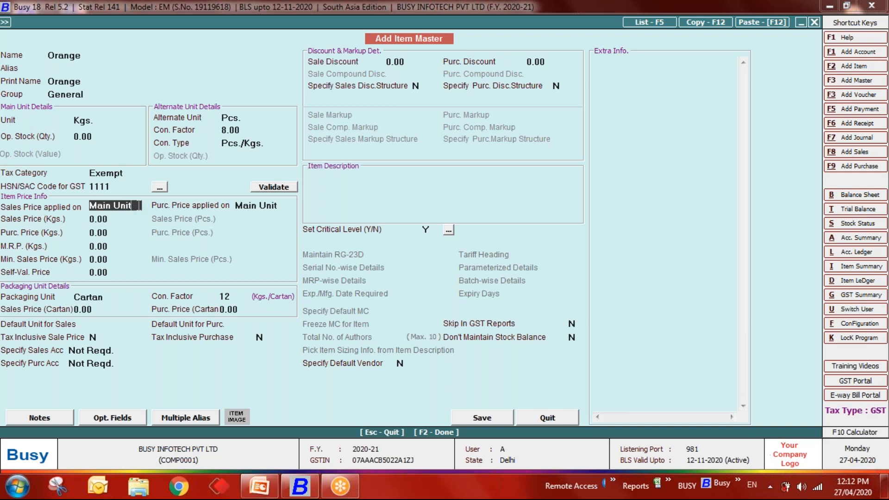
key("BackSpace")
key("BackSpace")
key("Down")
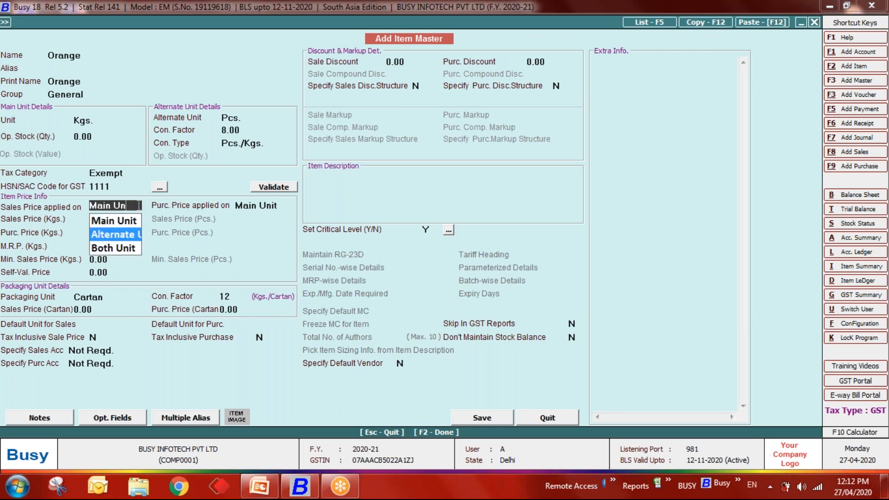
key("Return")
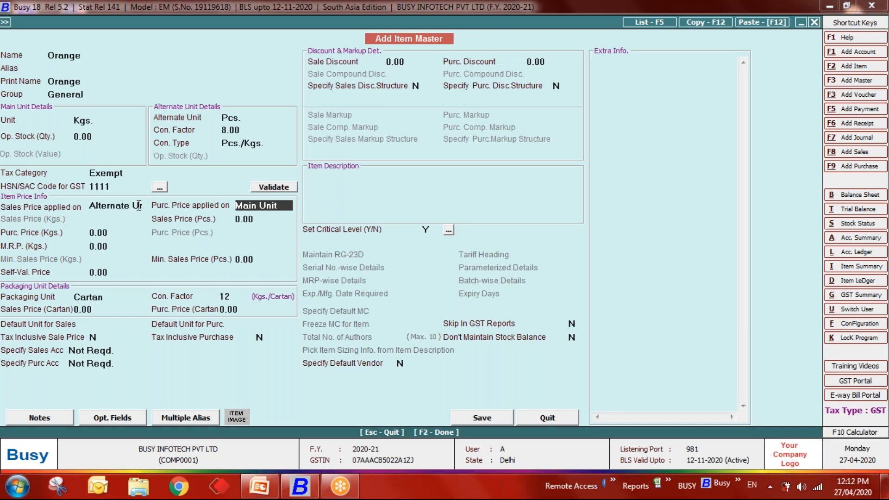
left_click(138, 205)
key("BackSpace")
key("BackSpace")
key("BackSpace")
key("BackSpace")
key("BackSpace")
key("BackSpace")
key("BackSpace")
key("BackSpace")
key("BackSpace")
key("BackSpace")
key("BackSpace")
key("BackSpace")
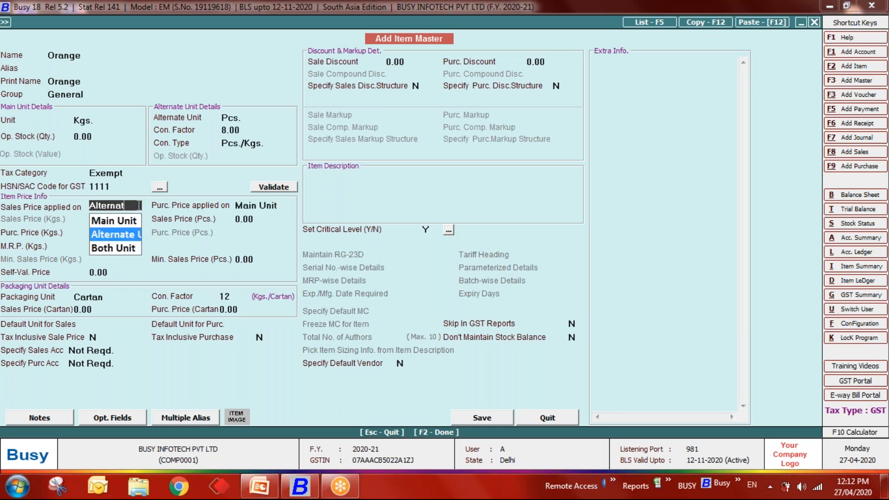
key("Down")
key("Up")
key("Up")
key("Return")
key("Return")
key("Return")
key("Return")
key("Return")
key("Return")
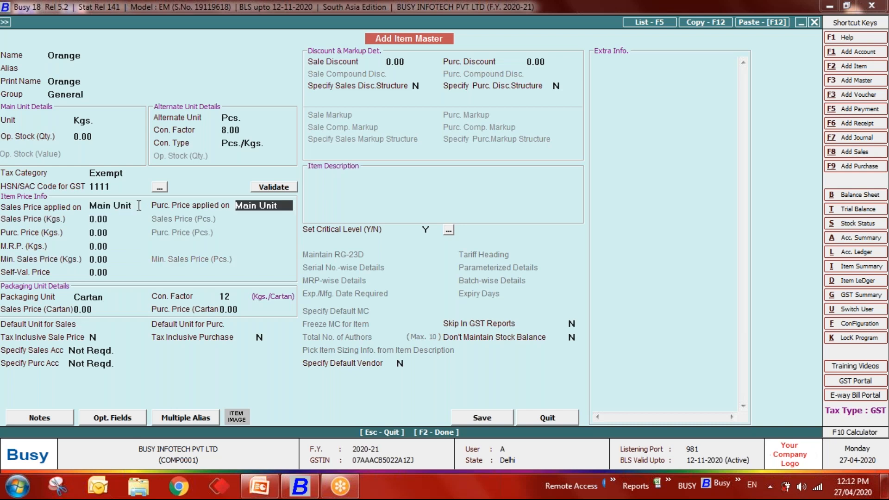
key("Return")
key("Return")
key("Return")
key("Return")
key("Return")
key("Return")
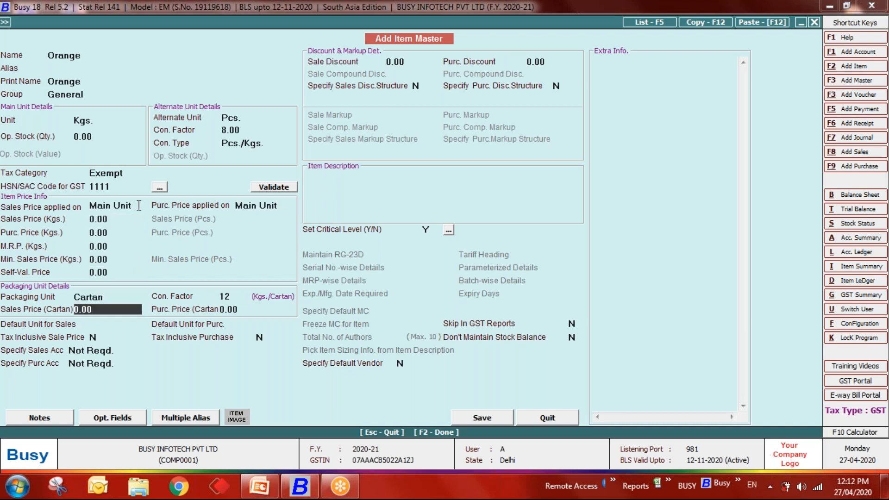
key("F2")
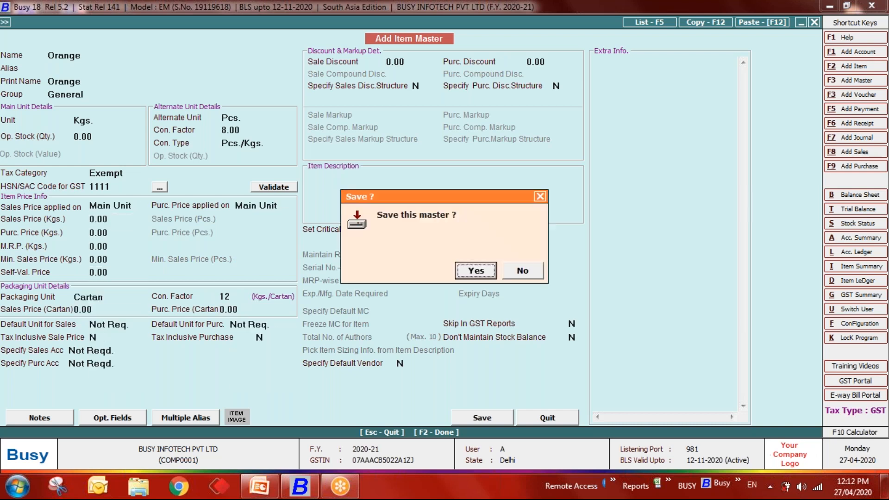
key("Return")
key("Escape")
key("Escape")
- Open a new purchase voucher from Transactions > Purchase > Add
key("Right")
key("Down")
key("Return")
key("Return")
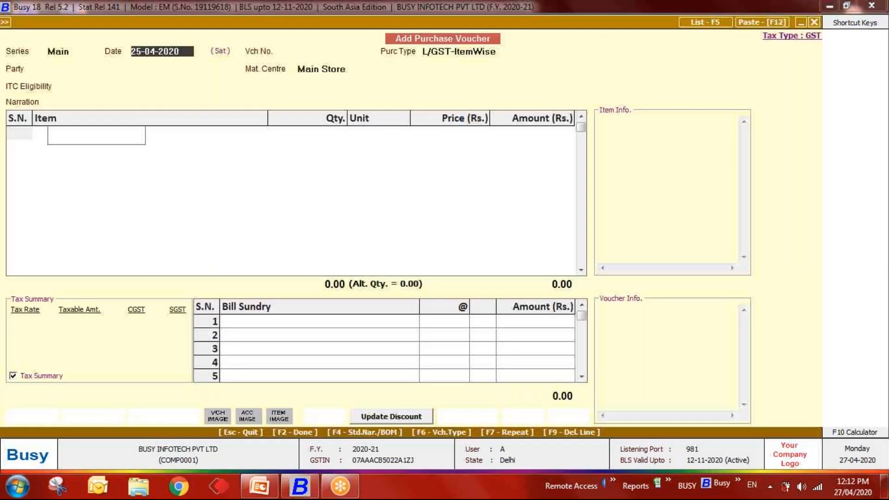
- Start purchase voucher 10, L/GST-ItemWise, for Diamond Platinize with Orange as the item
key("Return")
key("Return")
type("10")
key("Return")
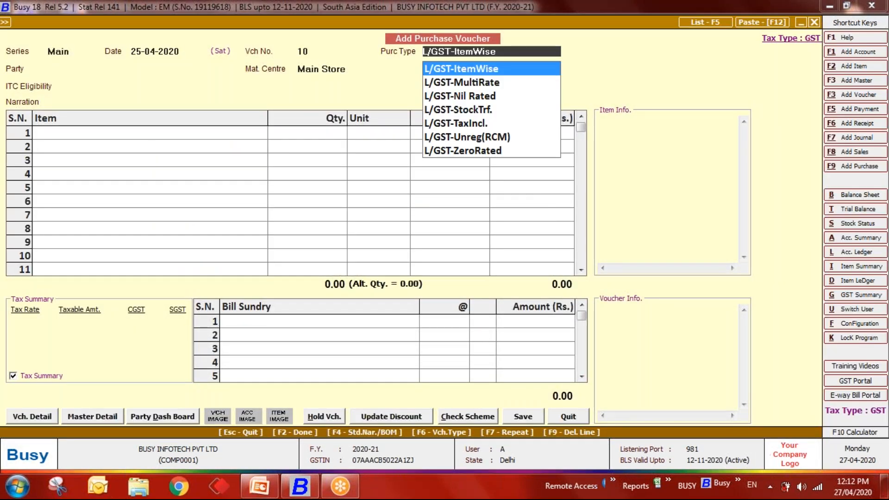
key("Return")
key("Down")
key("Down")
key("Return")
key("Return")
key("Return")
key("Return")
key("Down")
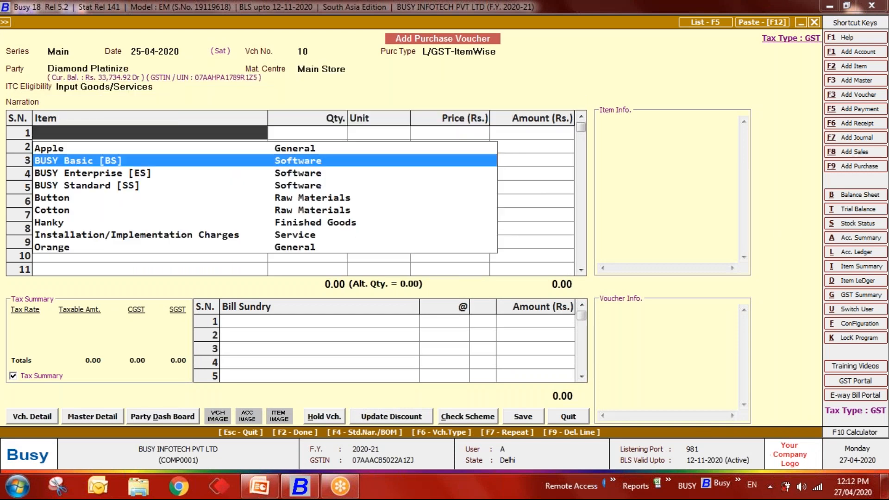
type("oran")
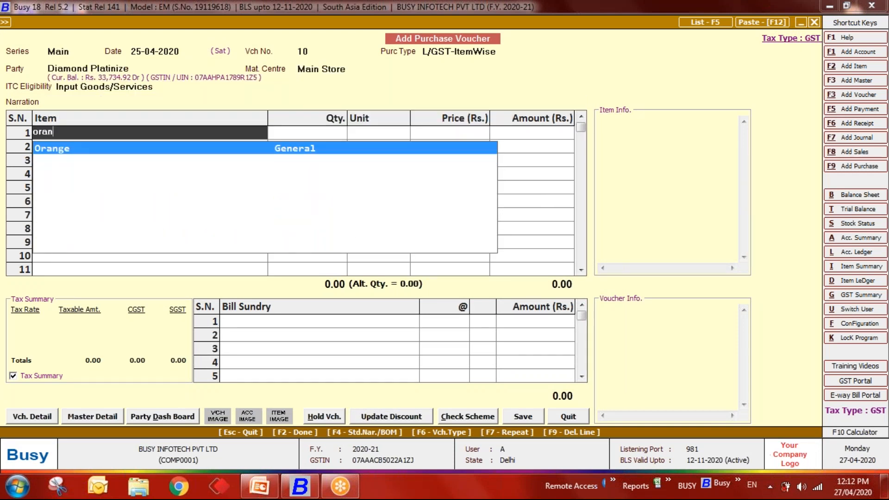
key("Return")
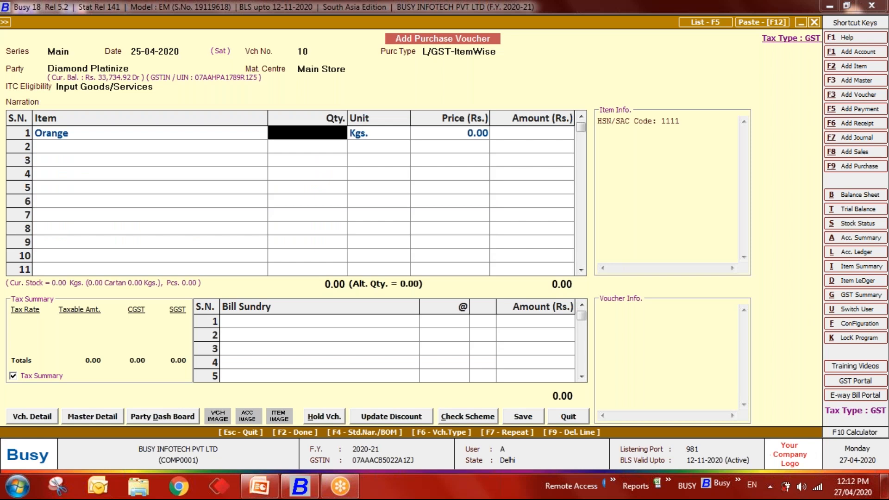
- Enter 10 Cartan of Orange, accepting 960 Pcs as the alternate quantity
key("Return")
key("Left")
type("10")
key("Return")
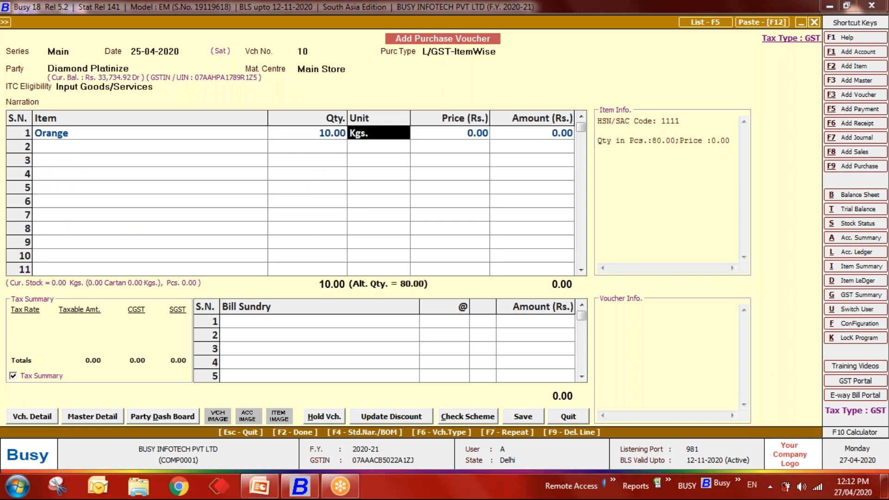
key("Down")
key("Return")
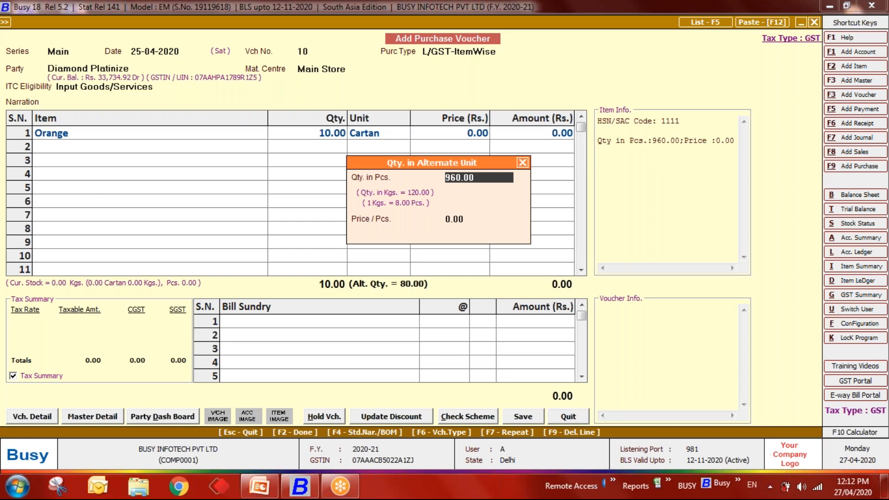
key("Return")
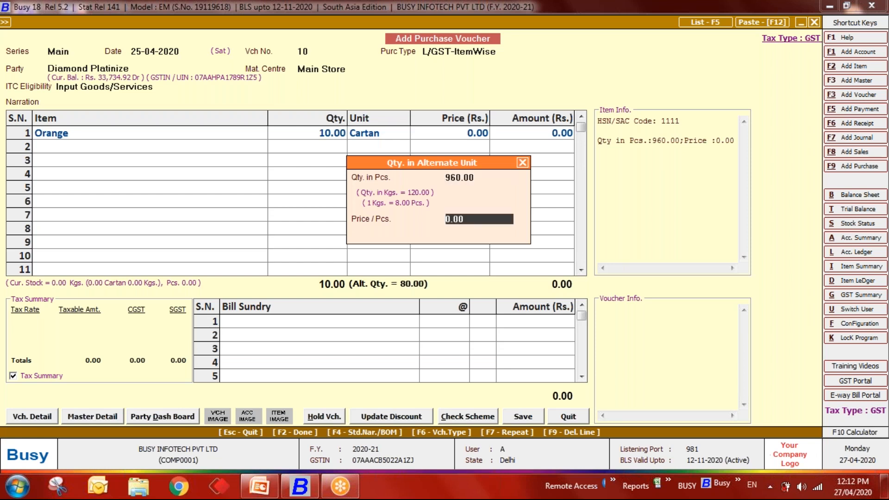
key("Return")
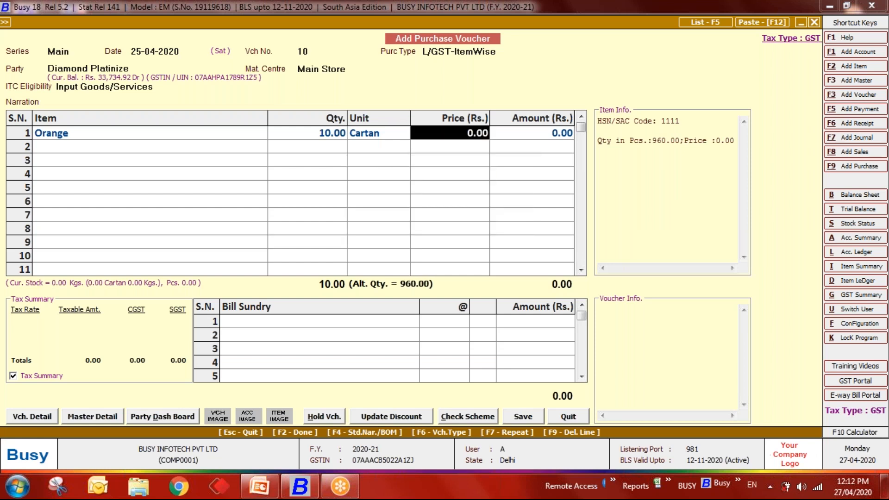
- Price Orange at 800.00 for an 8,000.00 total and save the purchase voucher
type("1200")
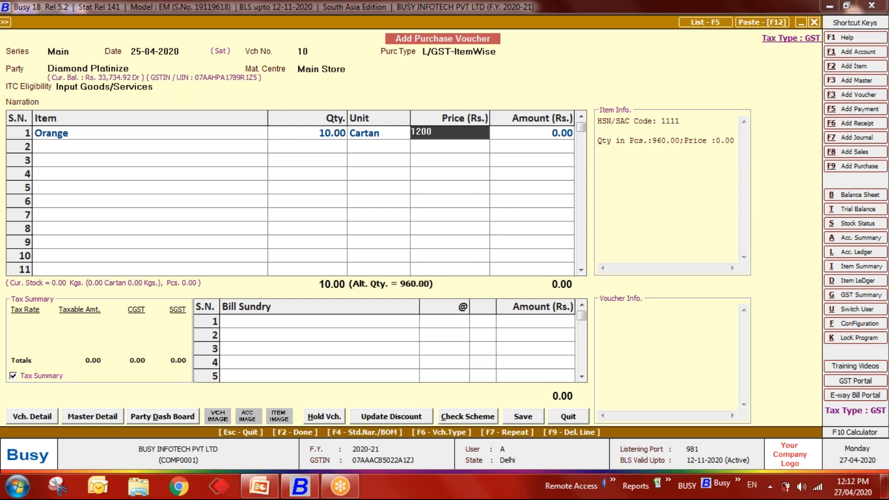
key("BackSpace")
key("BackSpace")
key("BackSpace")
key("BackSpace")
type("8000")
key("BackSpace")
key("Return")
key("Return")
key("Return")
key("Return")
key("F2")
key("F2")
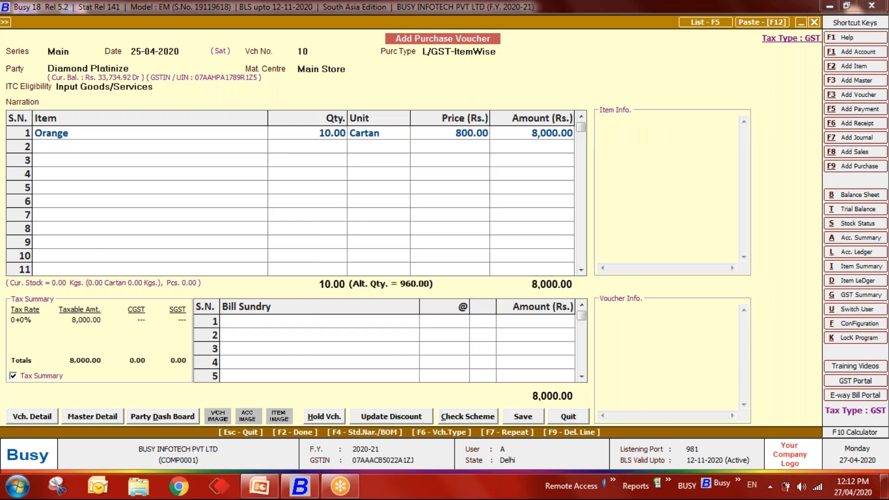
key("F2")
key("Return")
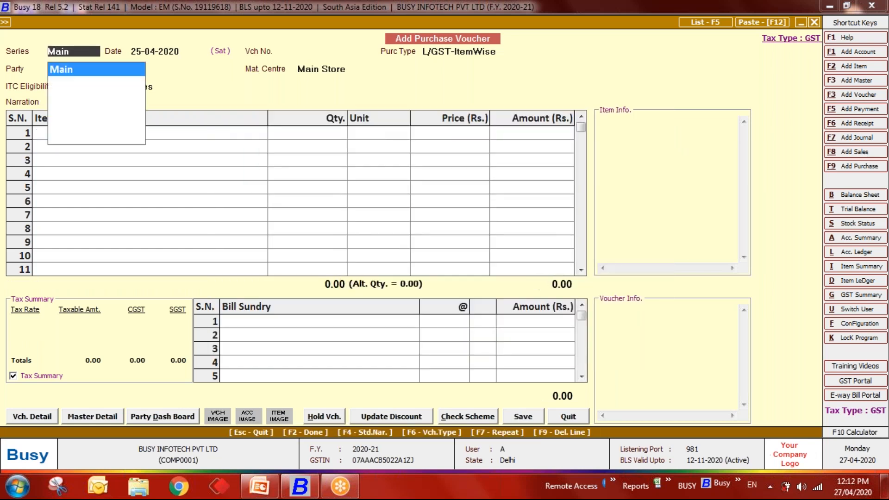
- Set up an alphabetical Stock Status report for the single item Orange across all material centres
key("Escape")
key("Right")
key("Down")
key("Down")
key("Down")
key("Down")
key("Down")
key("Down")
key("Down")
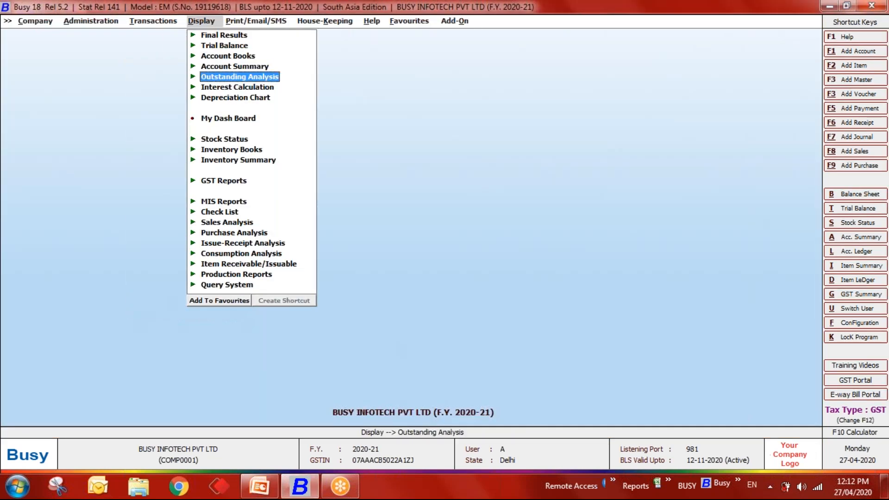
key("Return")
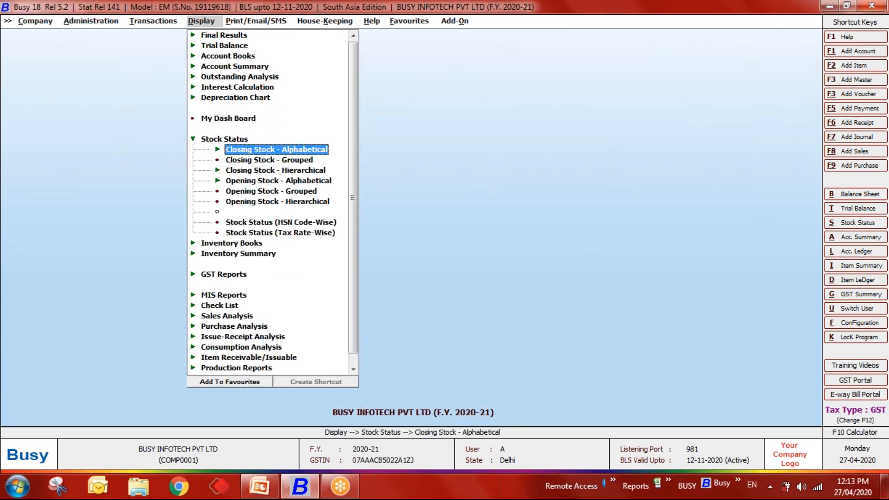
key("Return")
key("Return")
key("Return")
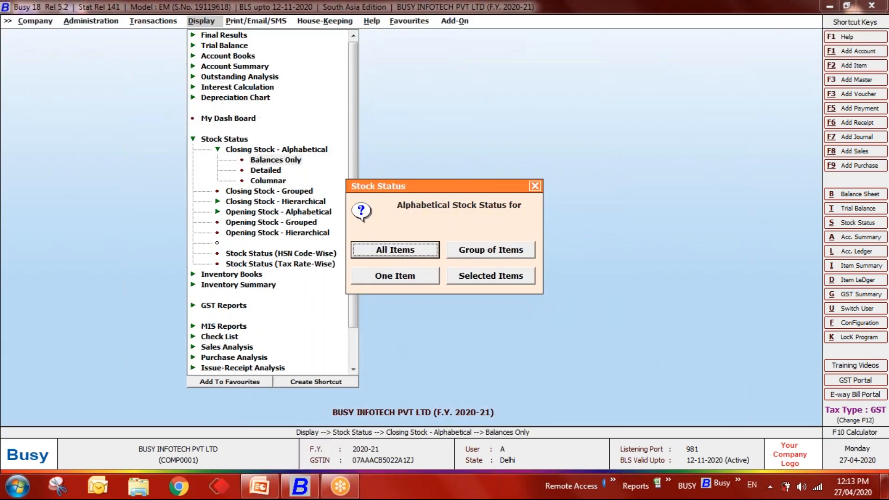
key("Right")
key("Down")
key("Return")
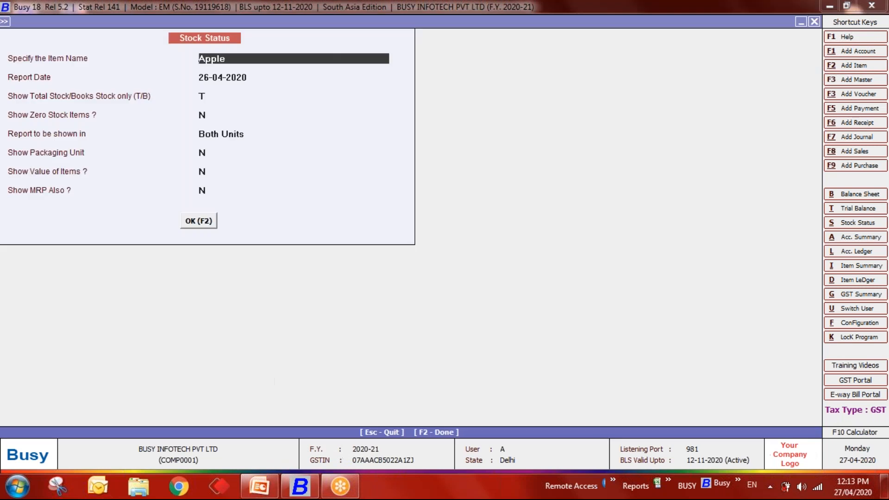
type("bs")
key("BackSpace")
key("BackSpace")
type("o")
key("Return")
- Run the Orange stock report and narrow its Material Centre and second Qty. columns
key("Return")
key("Return")
key("Return")
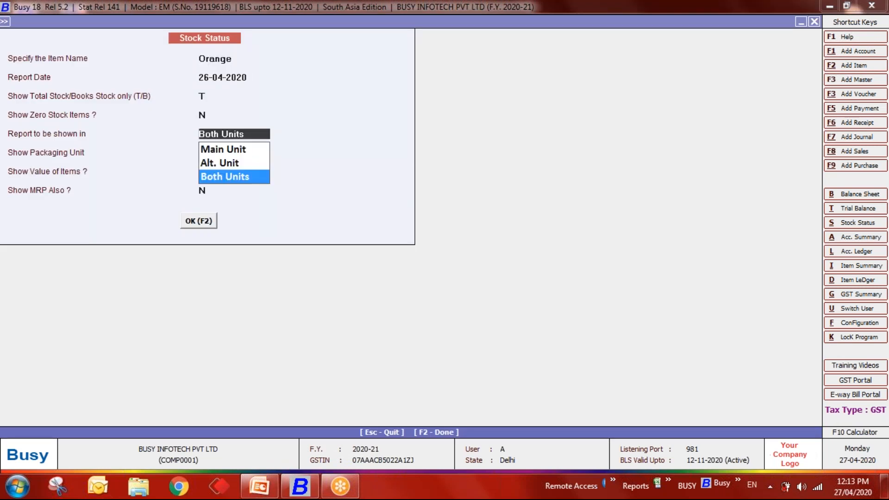
key("Return")
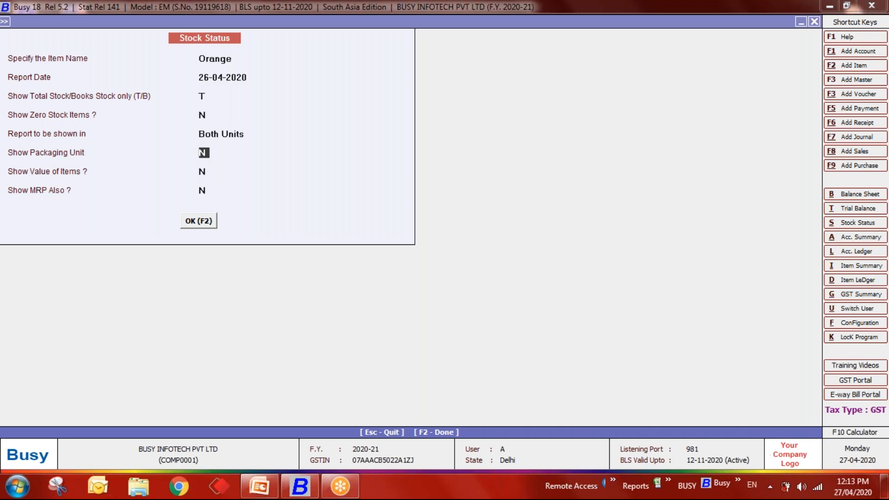
type("y")
key("Return")
key("Return")
key("Return")
key("Return")
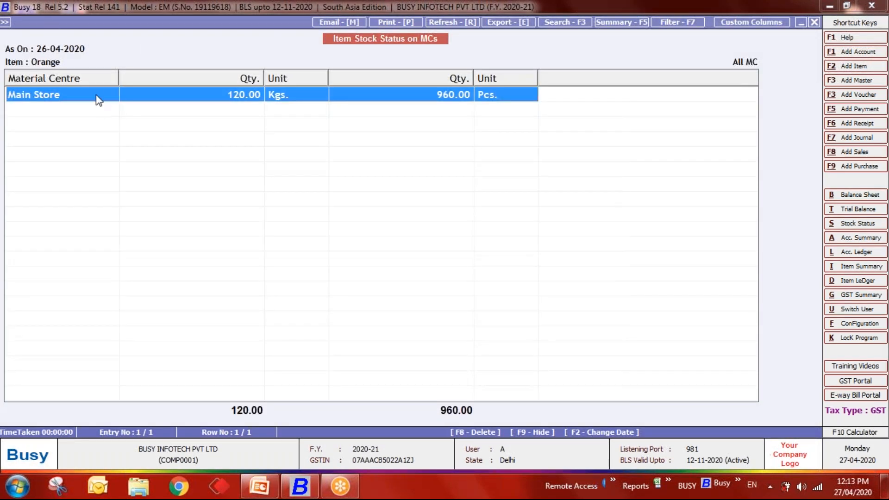
left_click_drag(117, 77, 89, 74)
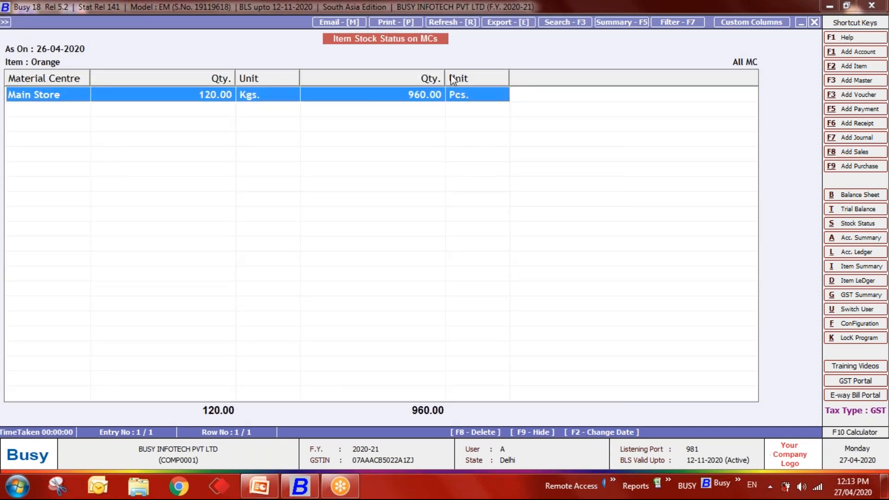
left_click_drag(446, 77, 369, 79)
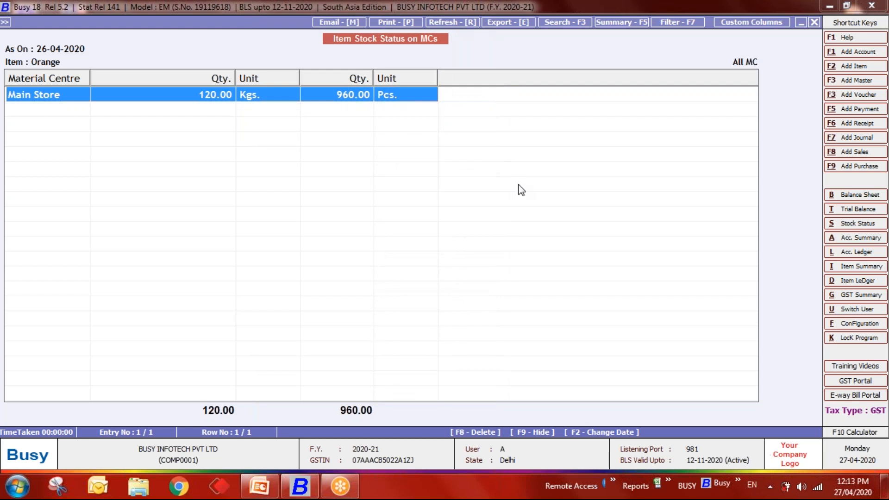
- Regenerate the Orange report with other unit options, showing 120.00 Kgs and 960.00 Pcs, then close it
key("Escape")
key("Return")
key("Return")
key("Return")
key("Return")
key("Return")
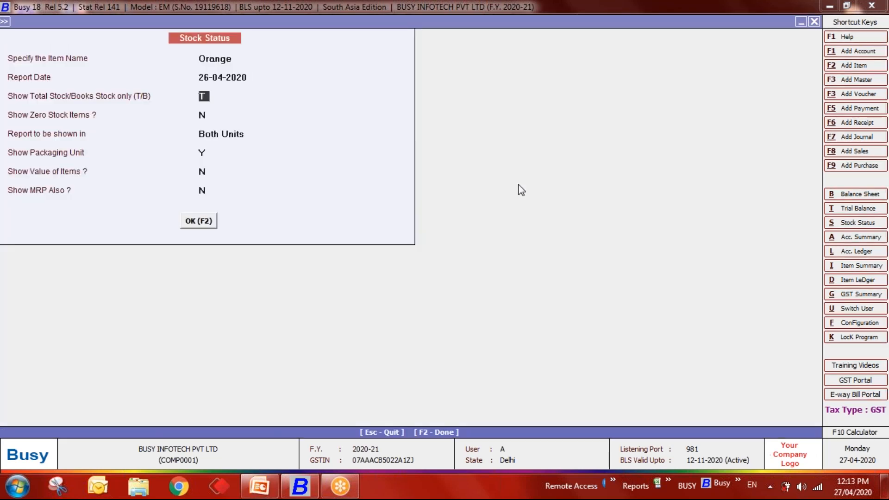
key("Up")
key("Return")
key("Return")
key("Return")
key("Return")
key("Return")
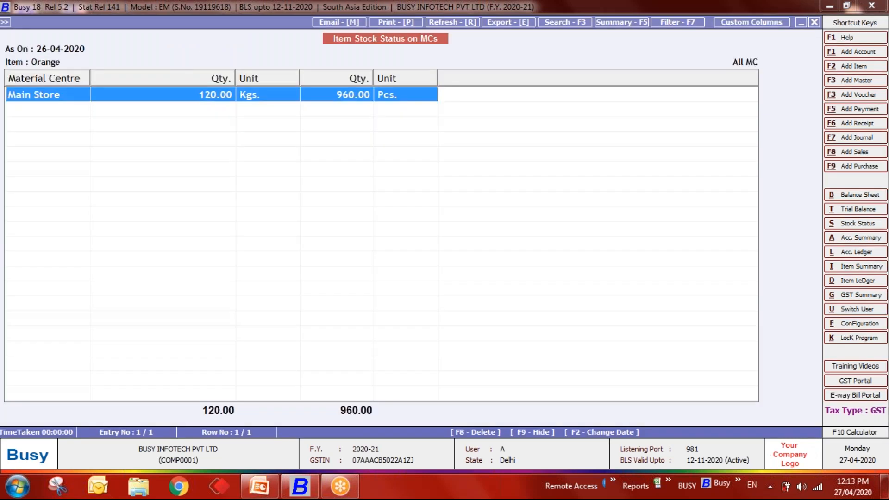
key("Escape")
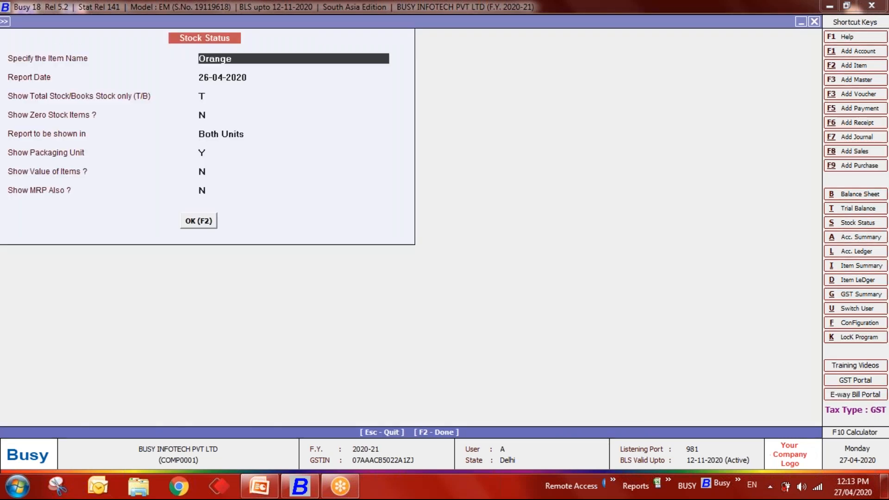
key("Return")
key("Return")
key("Return")
key("Return")
key("Return")
key("Return")
key("Return")
key("Return")
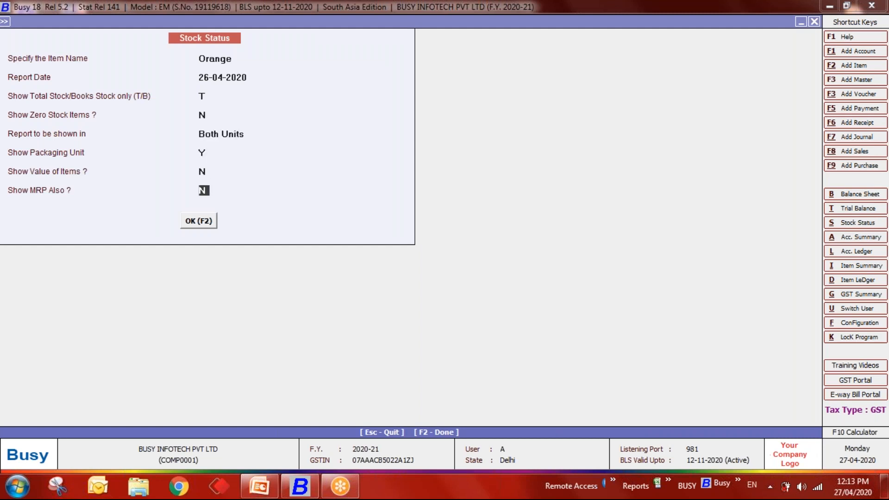
key("Tab")
key("F2")
key("Escape")
key("Escape")
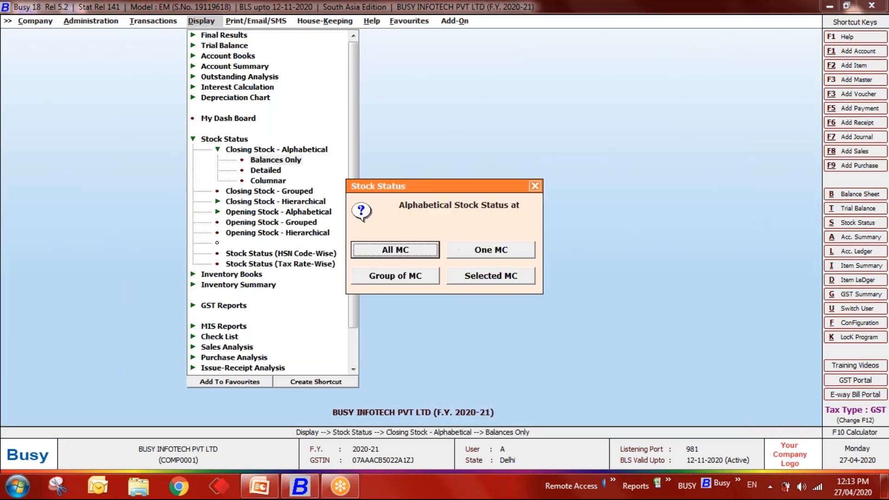
key("Escape")
key("Escape")
key("Escape")
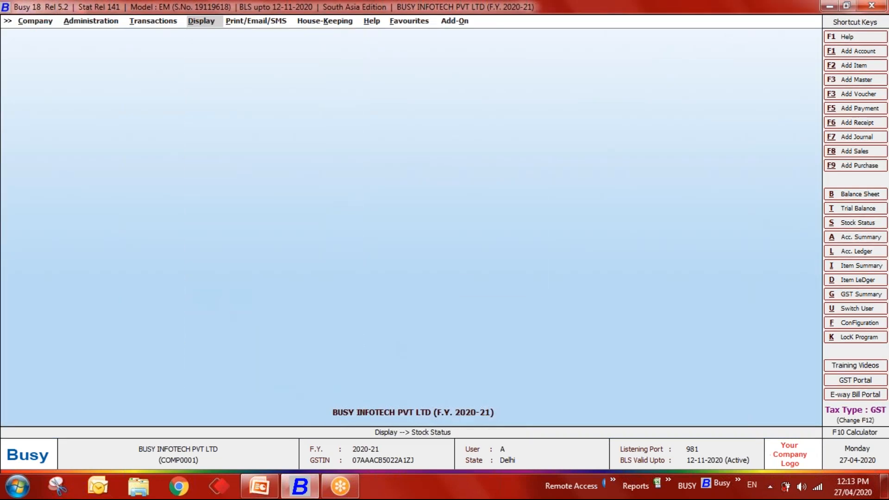
- Go to Administration > Configuration > Features/Options > Inventory settings
key("Left")
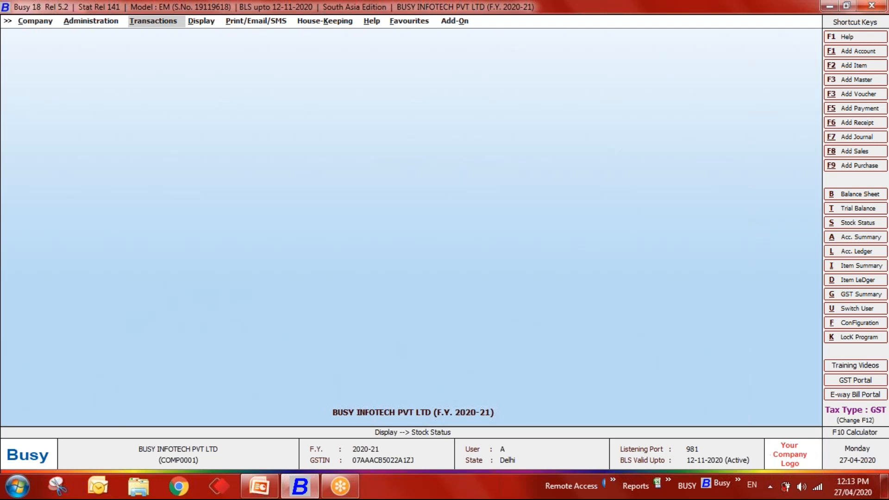
key("Left")
key("Return")
key("Down")
key("Return")
key("Return")
key("Down")
key("Down")
key("Down")
key("Down")
key("Return")
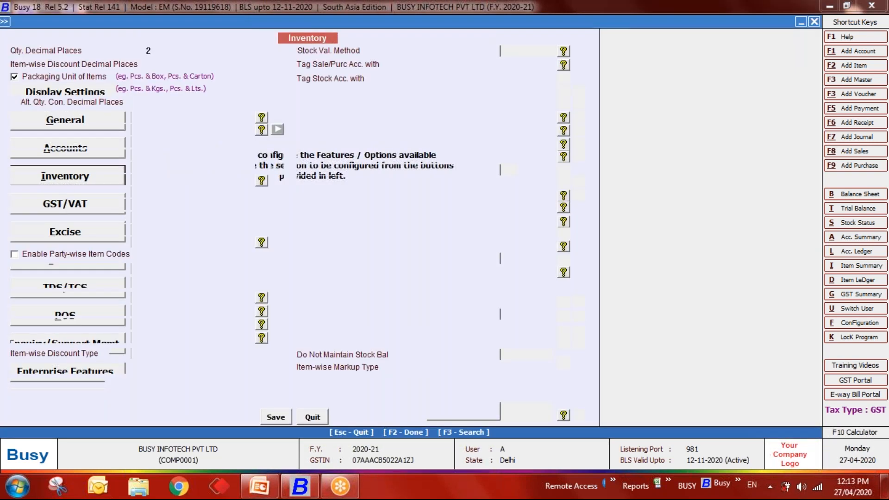
left_click(273, 491)
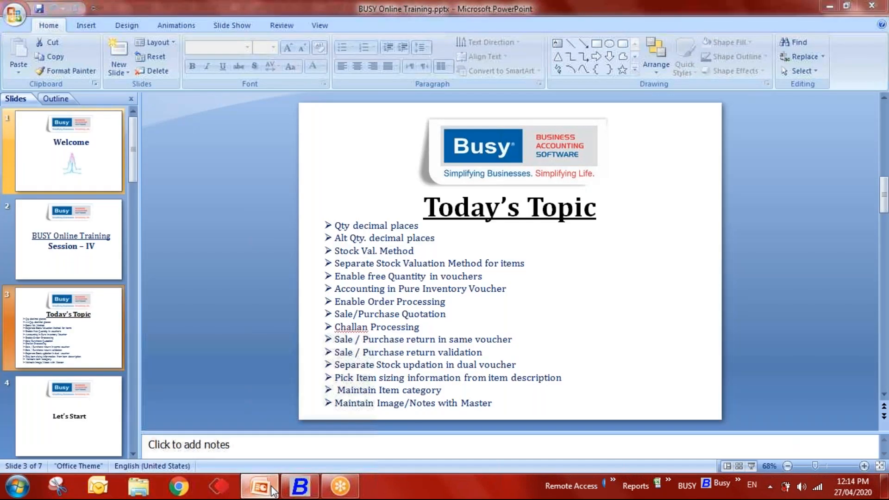
left_click(274, 492)
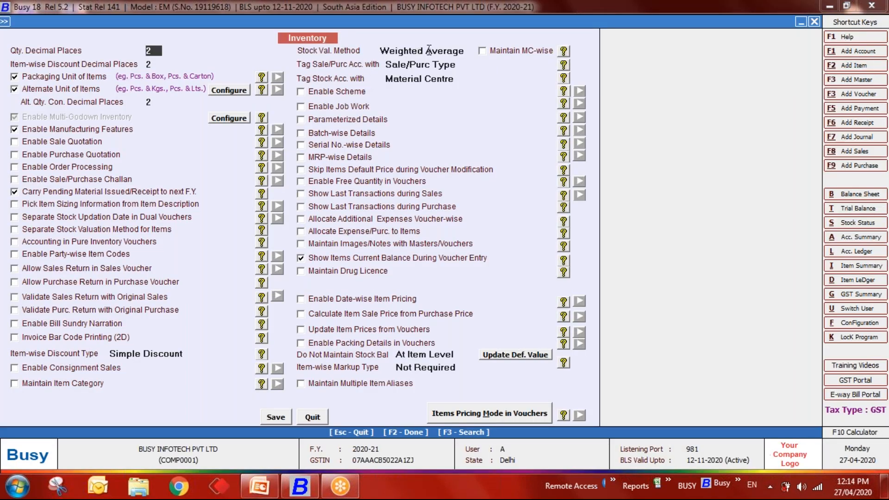
- Browse the valuation methods (FIFO, LIFO, Last Purchase, Last Qty. In) and keep Weighted Average
left_click(456, 53)
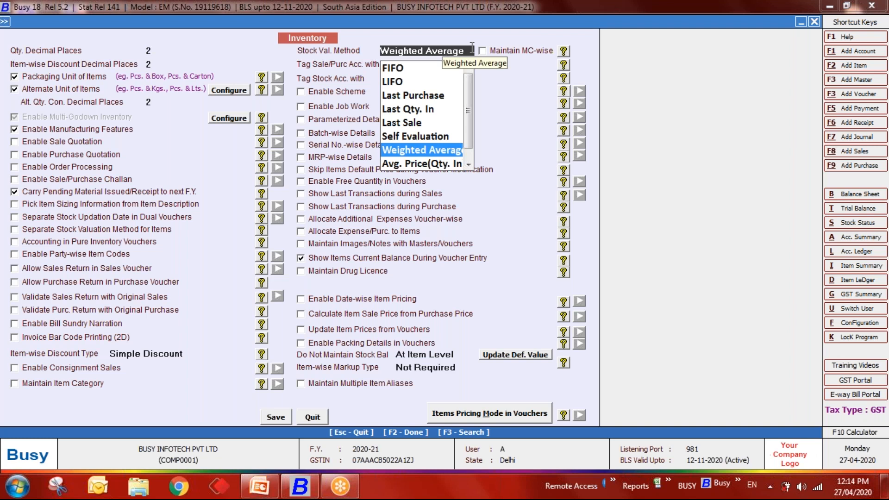
key("Up")
key("Up")
key("Up")
key("Up")
key("Up")
key("Up")
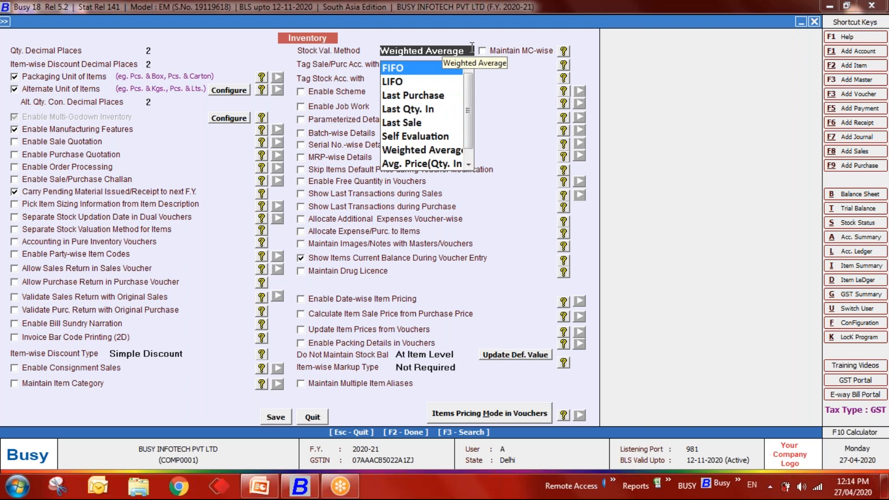
key("Down")
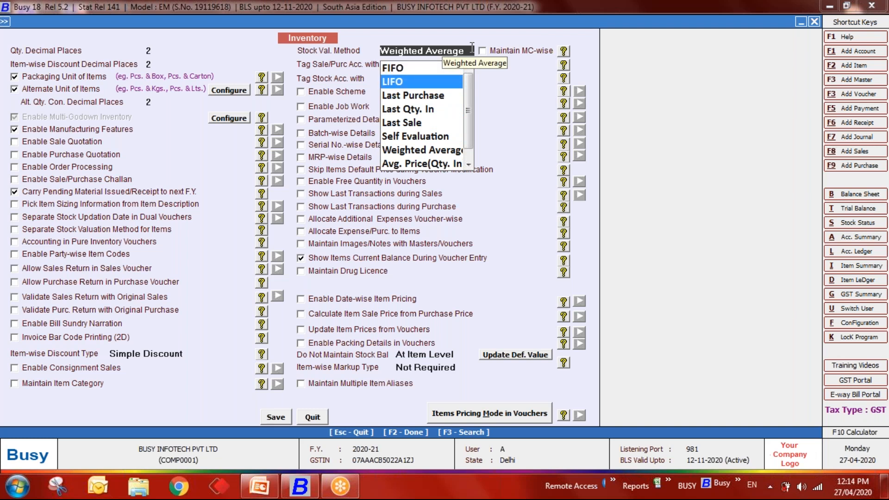
key("Down")
key("Down")
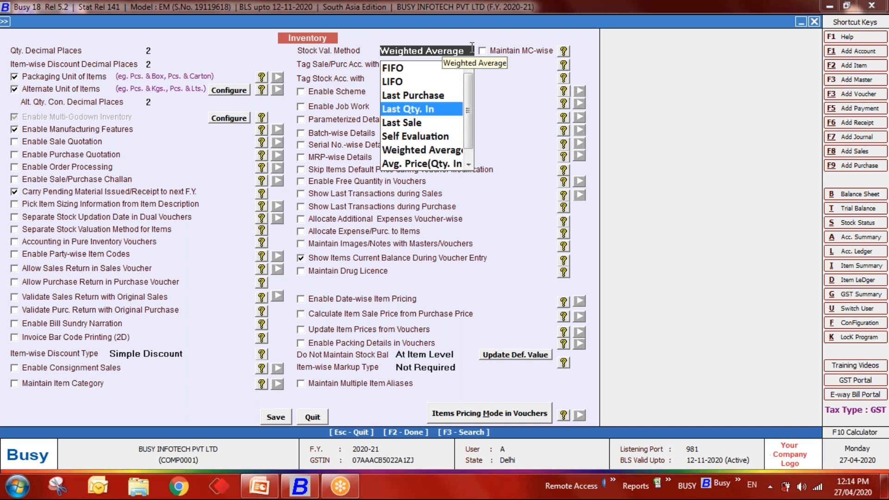
key("Down")
key("Down")
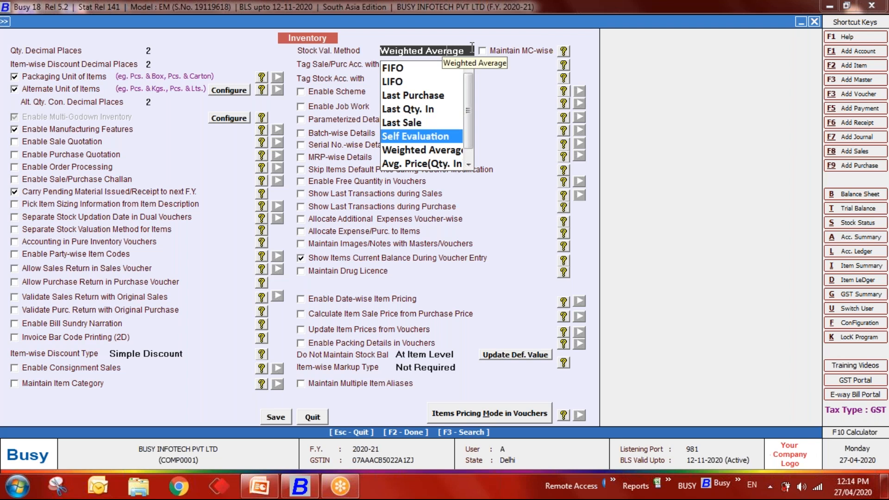
key("Down")
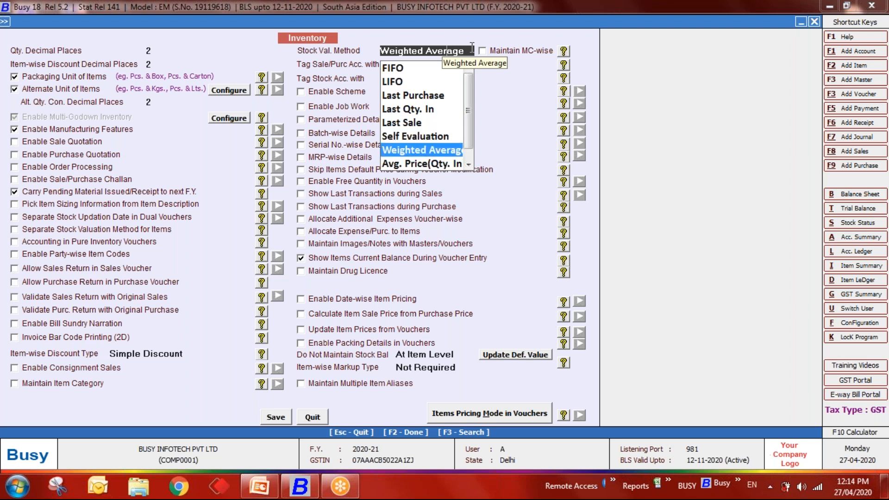
key("Down")
key("Down")
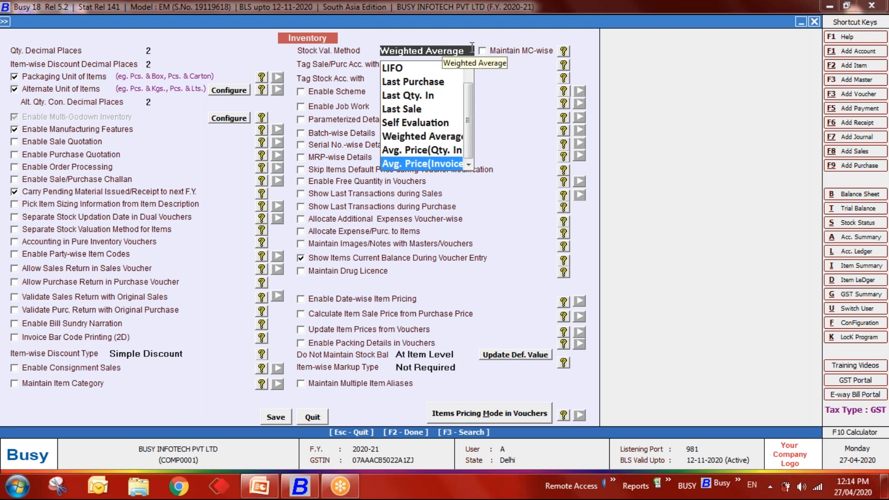
key("Up")
key("Up")
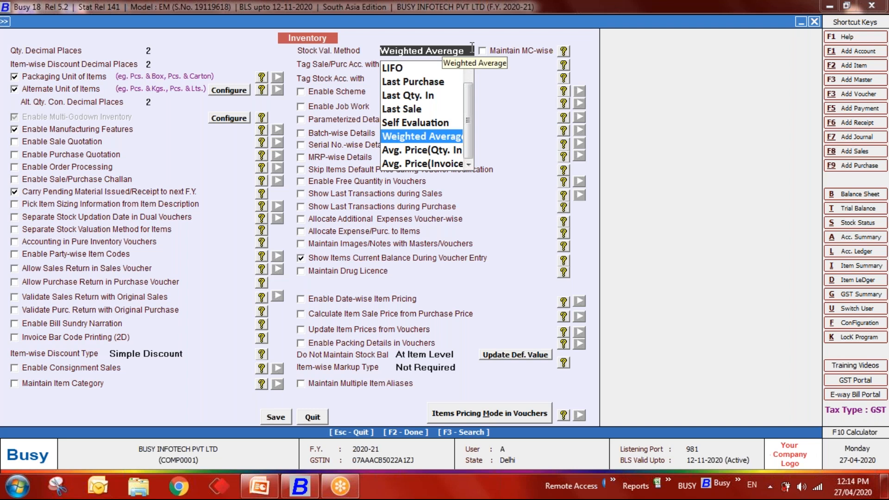
key("Return")
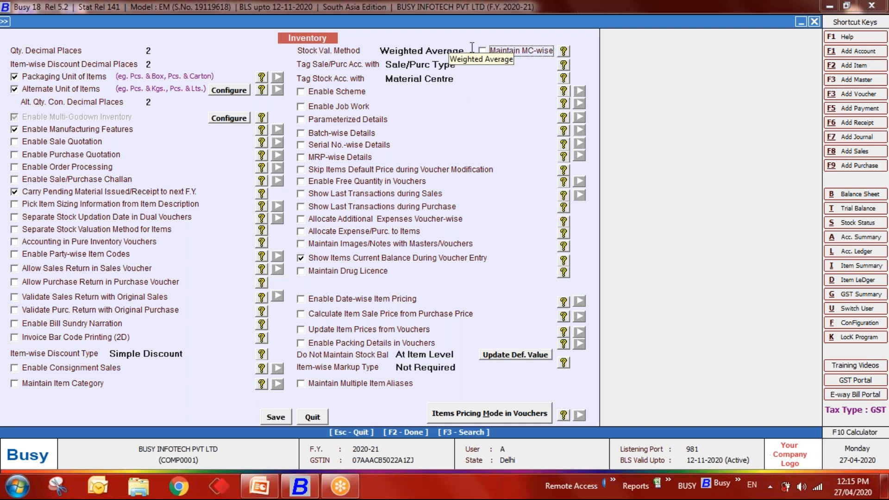
- Enable Separate Stock Valuation Method for Items and save the inventory settings
left_click(14, 229)
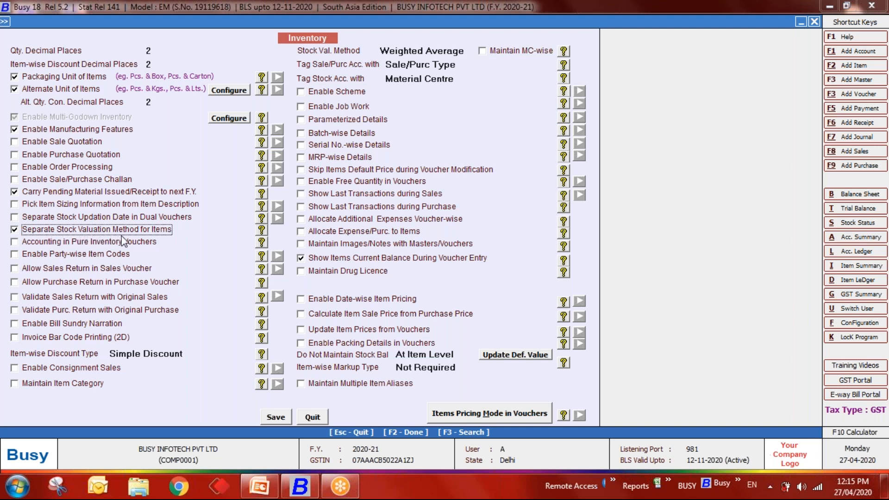
left_click(276, 417)
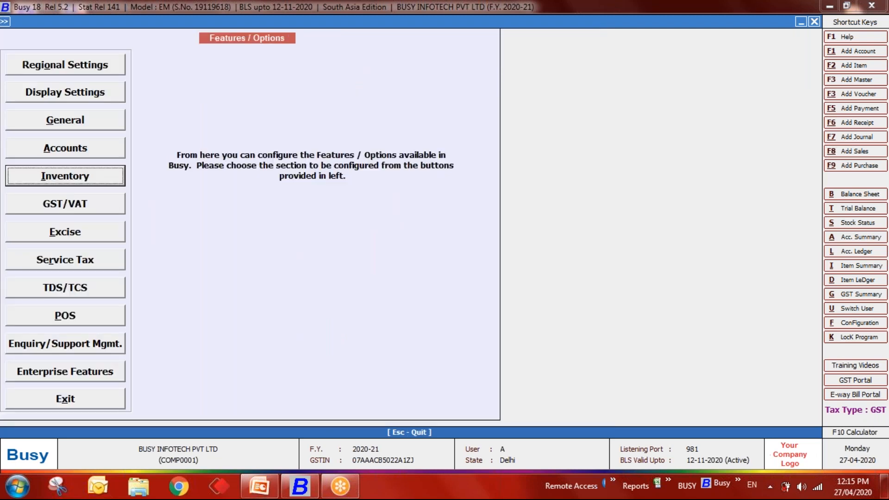
key("Escape")
key("Escape")
- Open Apple's item master via Masters > Item > Modify
key("Up")
key("Return")
key("Down")
key("Down")
key("Down")
key("Down")
key("Down")
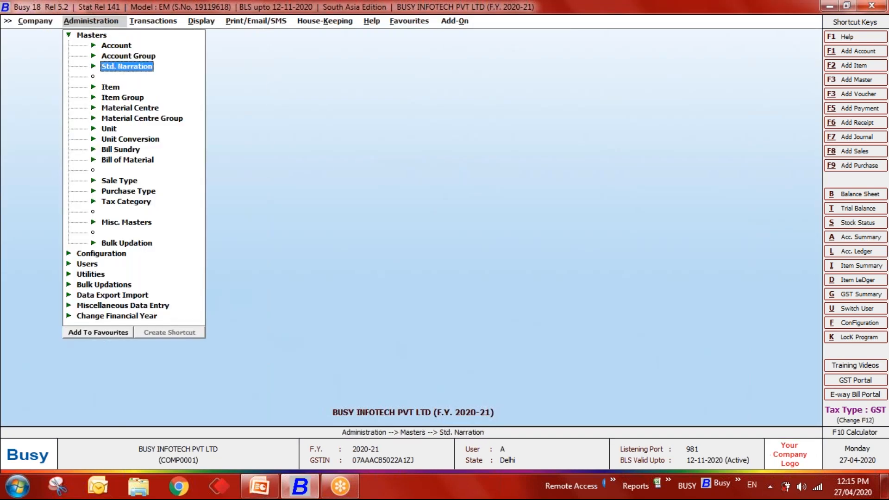
key("Return")
key("Down")
key("Down")
key("Return")
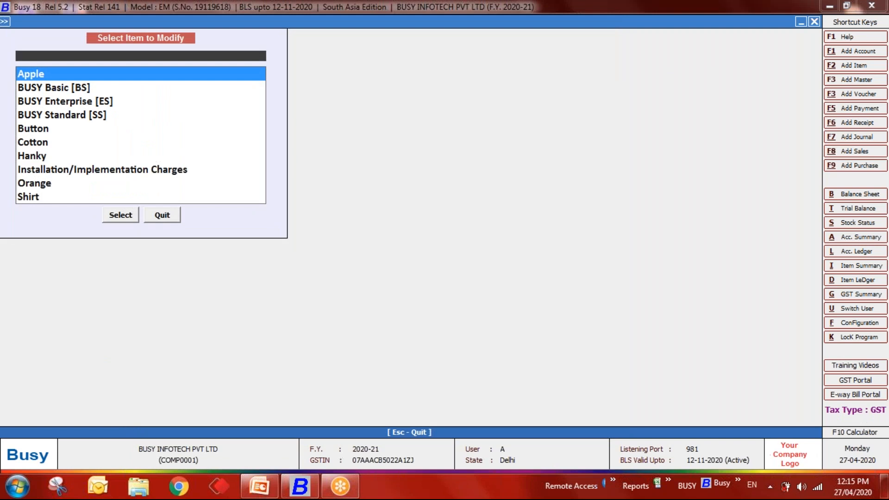
key("Return")
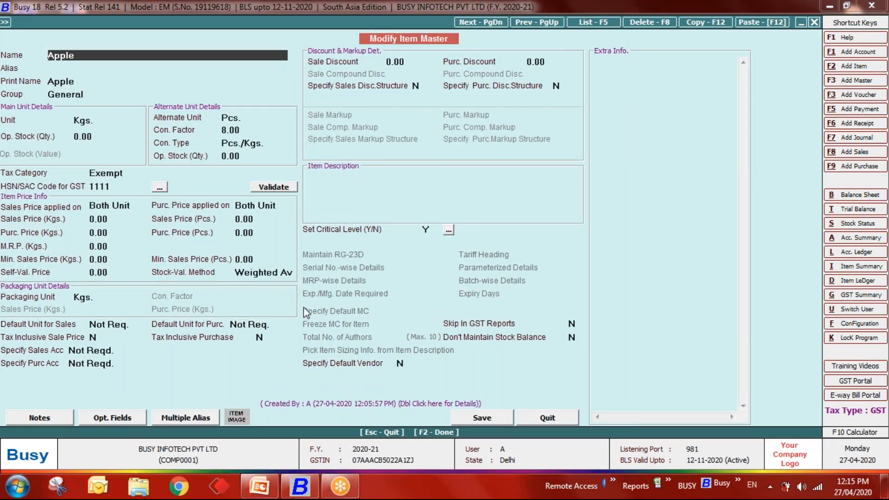
- Set Apple's stock valuation method to Weighted Average and quit its item master
left_click(287, 273)
key("End")
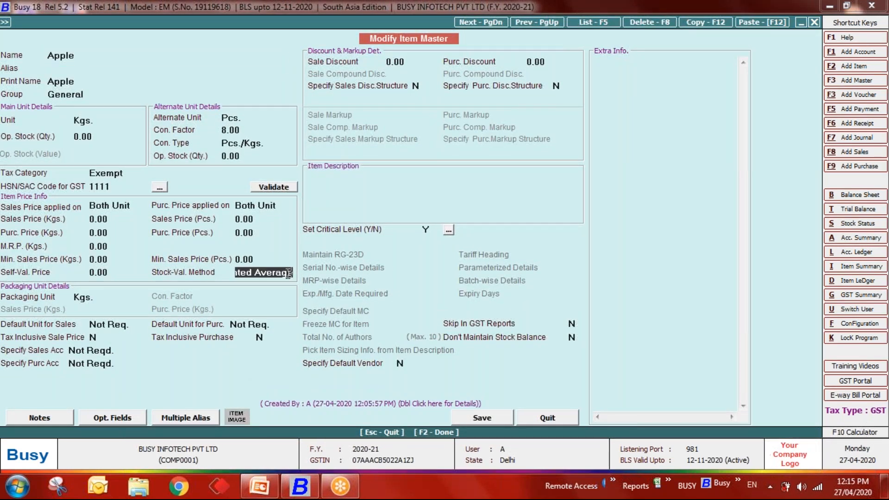
key("BackSpace")
key("BackSpace")
key("BackSpace")
key("BackSpace")
key("BackSpace")
key("BackSpace")
key("BackSpace")
key("BackSpace")
key("BackSpace")
key("BackSpace")
key("BackSpace")
key("BackSpace")
key("BackSpace")
key("BackSpace")
key("BackSpace")
key("BackSpace")
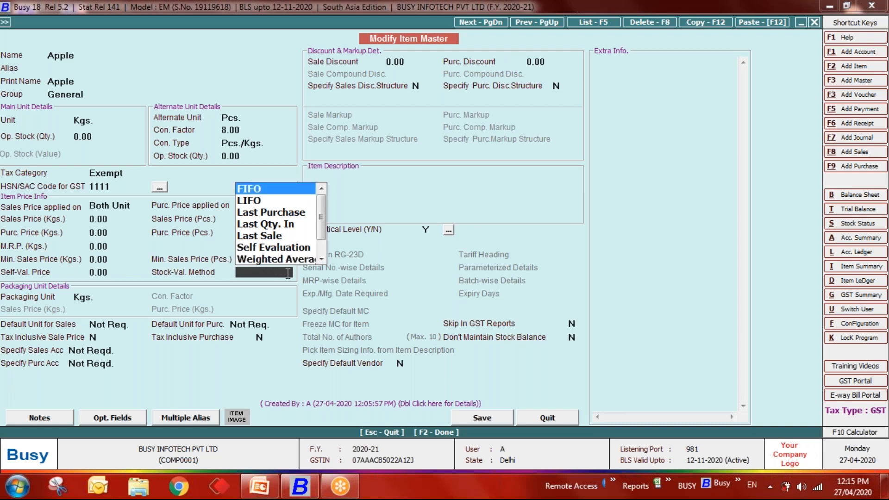
key("Down")
key("Down")
key("Down")
key("Down")
key("Down")
key("Down")
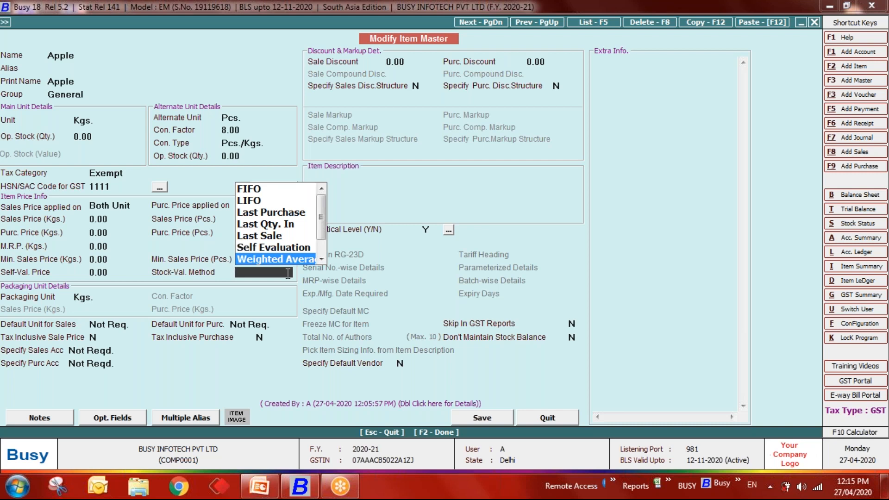
key("Return")
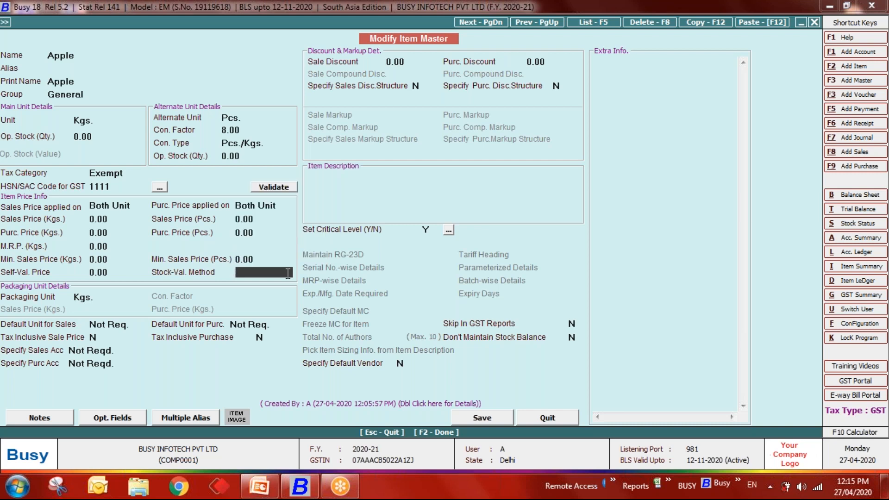
key("Escape")
key("y")
- Return to Configuration > Features/Options > Inventory settings
key("Escape")
key("Escape")
key("Down")
key("Return")
key("Return")
key("Down")
key("Down")
key("Down")
key("Return")
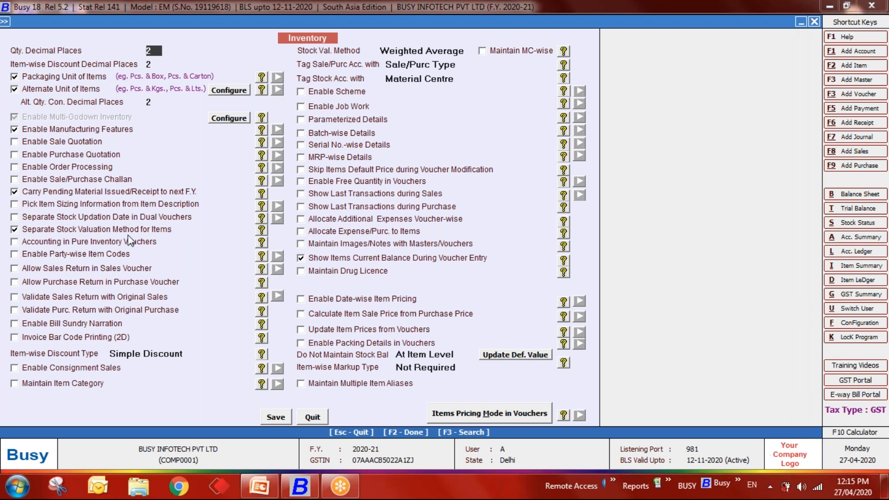
- Turn on Enable Sale Quotation and save the setting
left_click(32, 145)
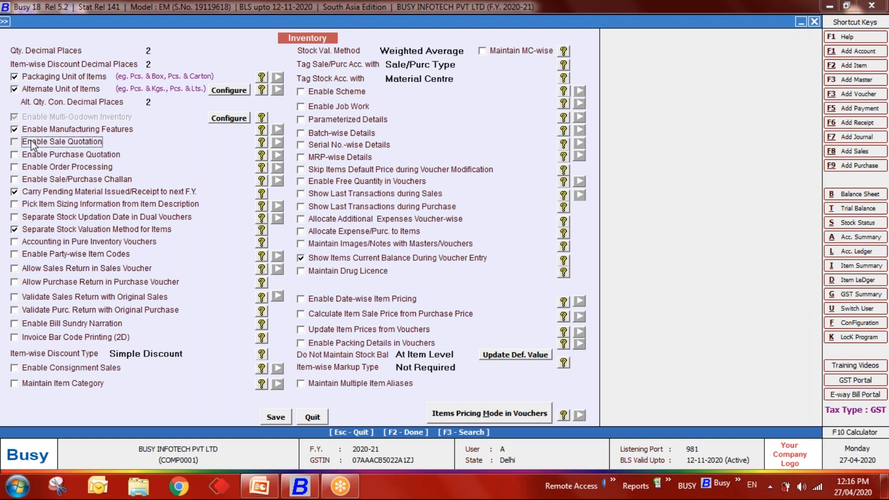
left_click(32, 145)
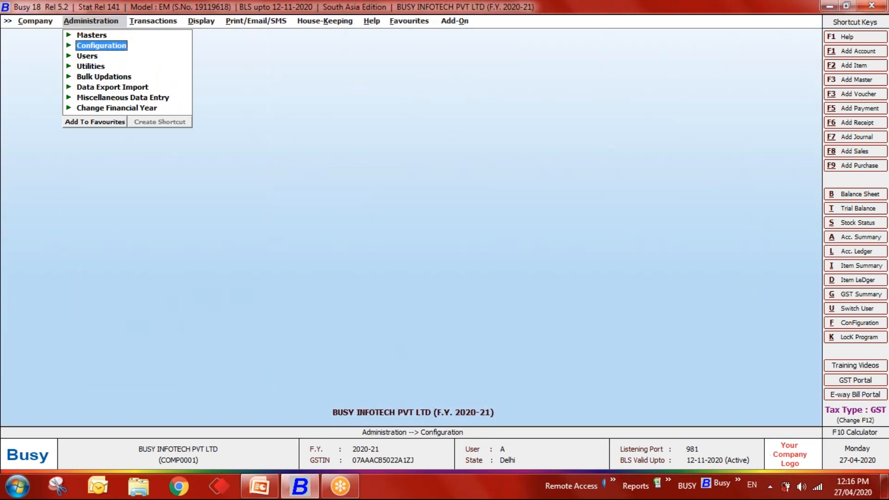
key("Right")
- Start a new Mat. Issued to Party voucher from Transactions
key("Down")
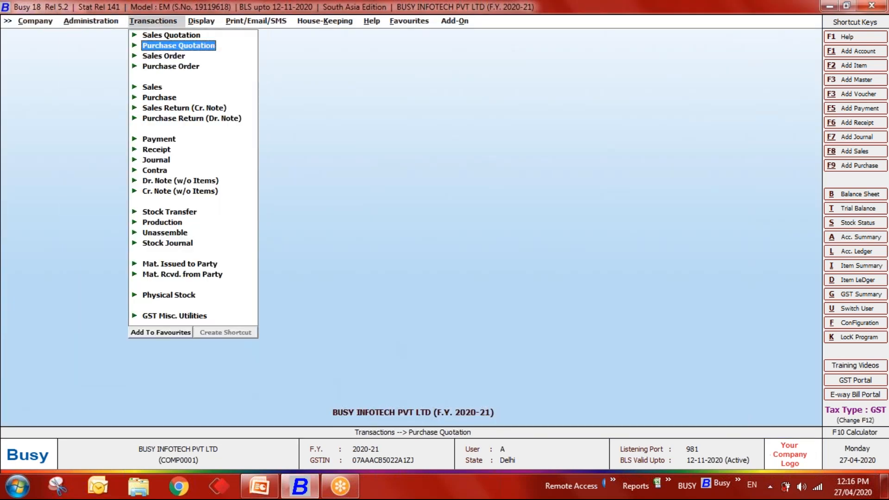
key("Down")
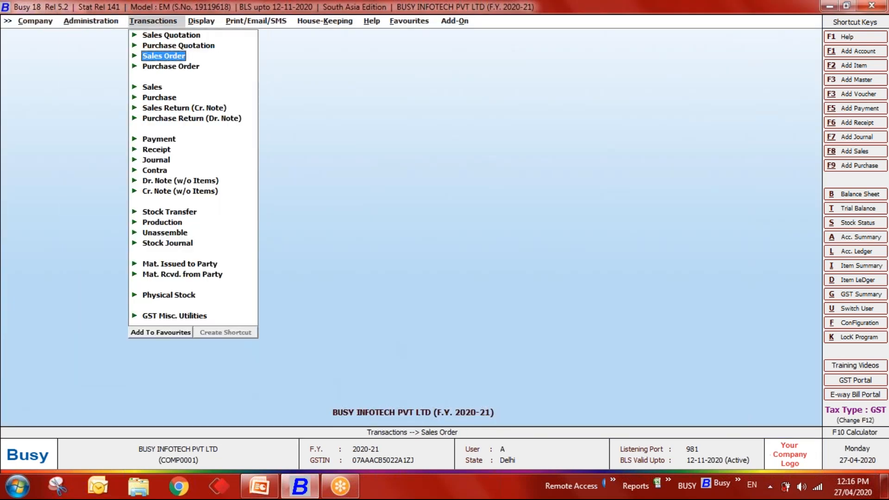
key("Up")
key("Up")
key("Up")
key("Down")
key("Down")
key("Down")
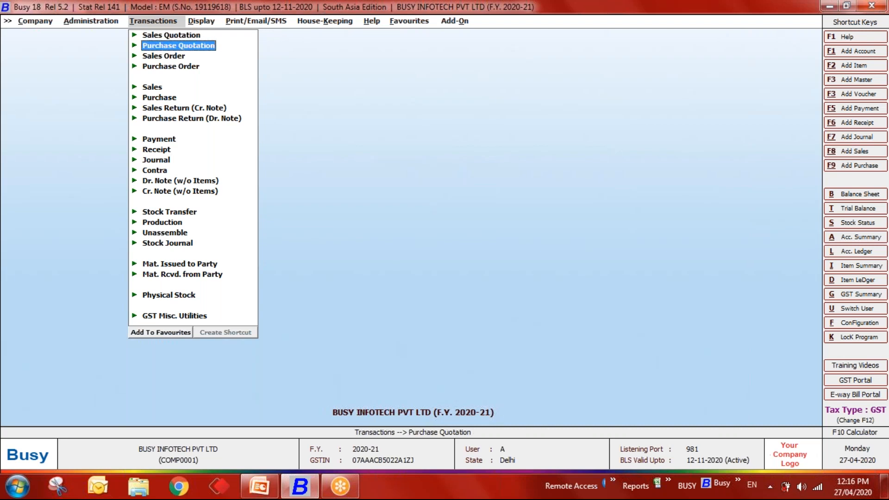
key("Down")
key("Down")
key("Down")
key("Down")
key("Down")
key("Down")
key("Down")
key("Down")
key("Down")
key("Down")
key("Down")
key("Down")
key("Down")
key("Down")
key("Down")
key("Down")
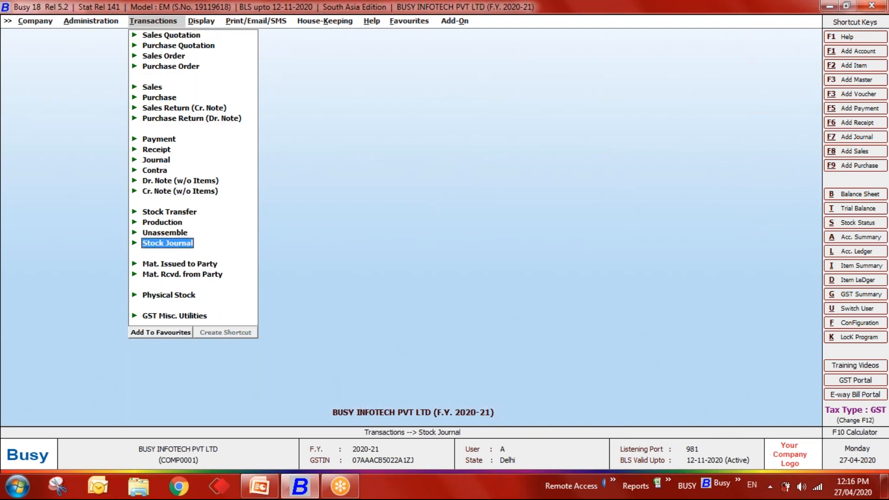
key("Return")
key("Return")
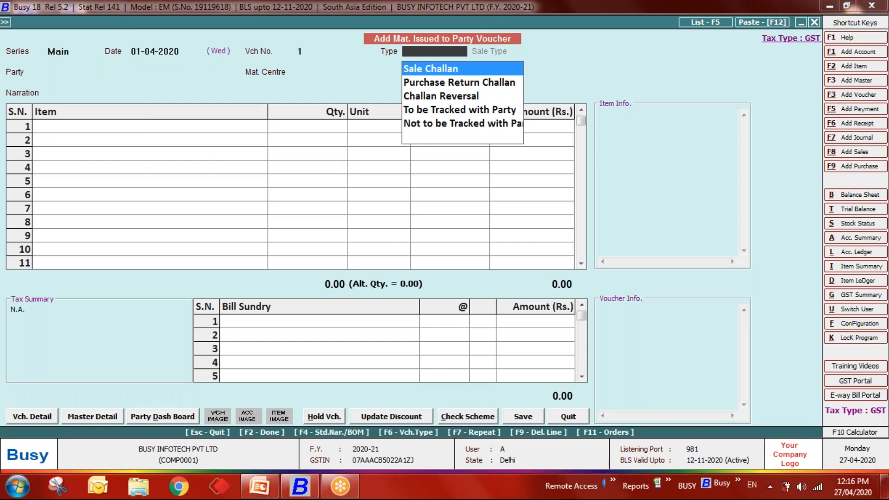
- Quit the Mat. Issued and Mat. Rcvd. vouchers without saving
key("Escape")
key("Return")
key("Down")
key("Down")
key("Down")
key("Return")
key("Return")
key("Return")
key("Return")
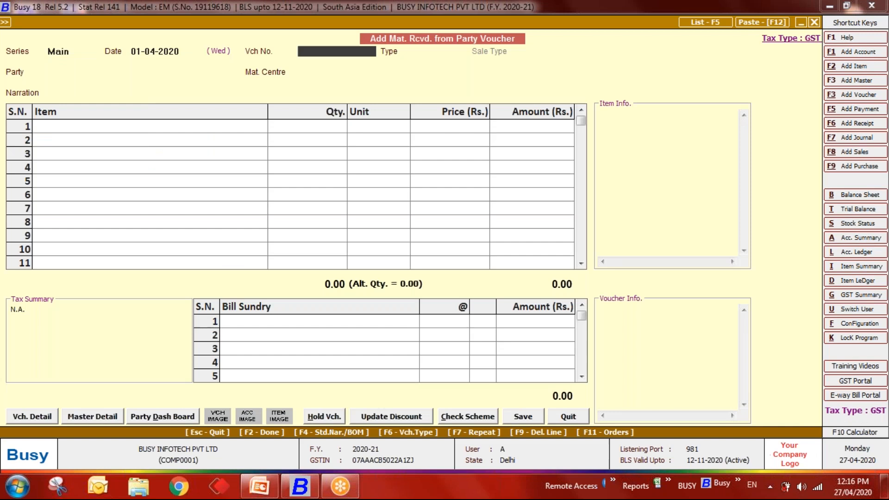
key("Return")
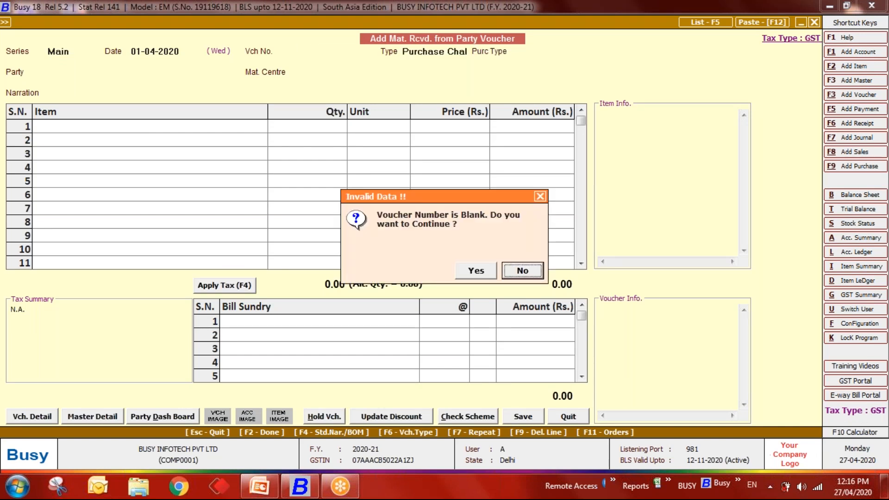
key("Return")
key("Escape")
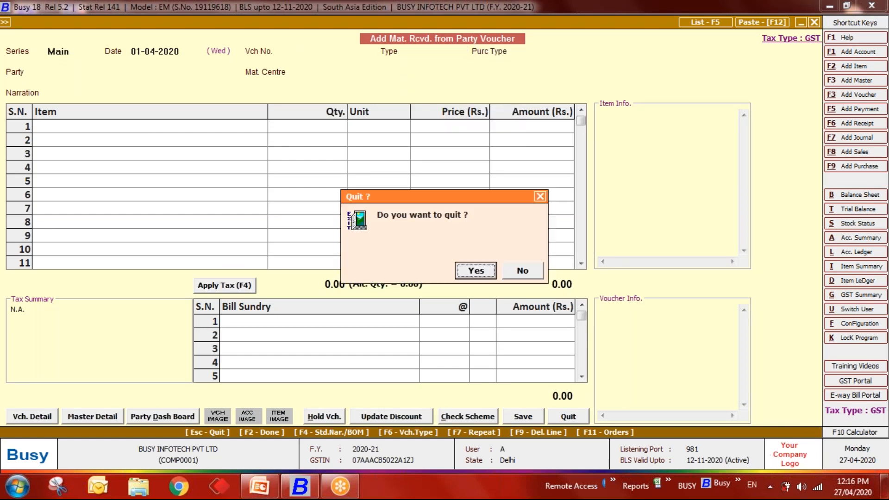
key("Return")
- Move up the Transactions menu and expand Sales Quotation
key("Up")
key("Up")
key("Up")
key("Up")
key("Up")
key("Up")
key("Up")
key("Up")
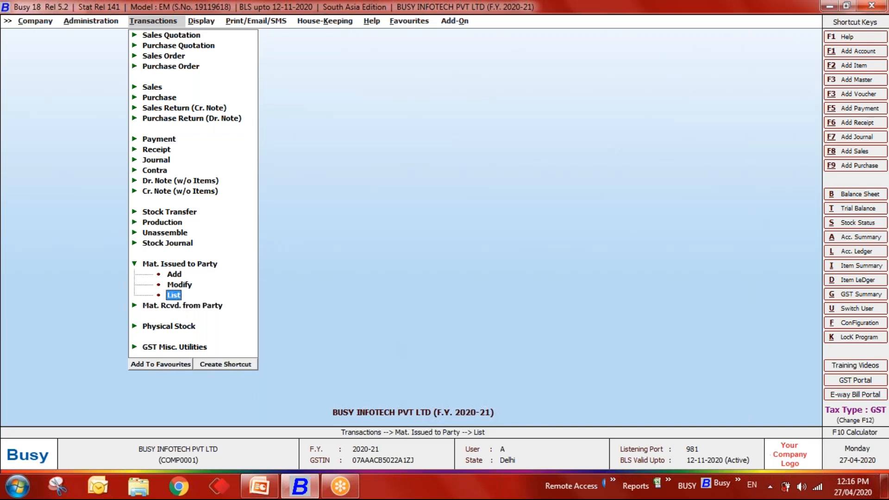
key("Up")
key("Up")
key("Up")
key("Up")
key("Up")
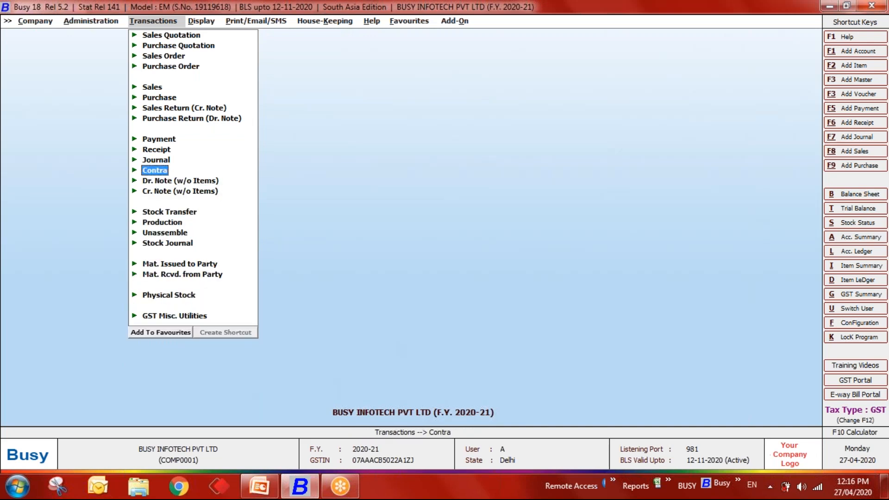
key("s")
key("s")
key("s")
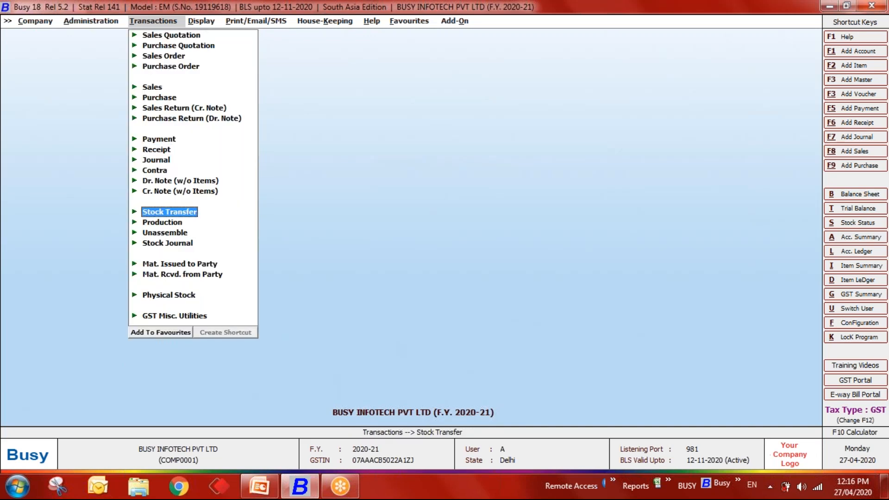
key("Return")
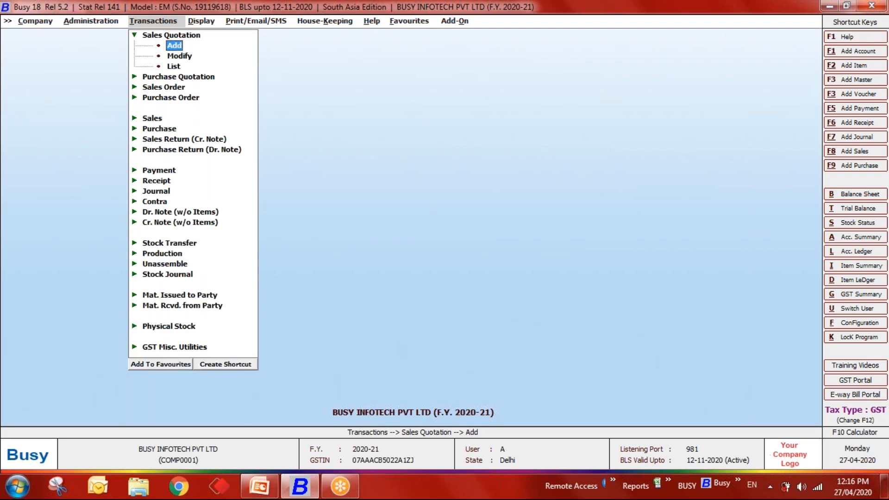
- Start a sales quotation dated 26-04-2020, L/GST-ItemWise, for Diamond Platinize at Main Store
key("Return")
key("Return")
type("26-04")
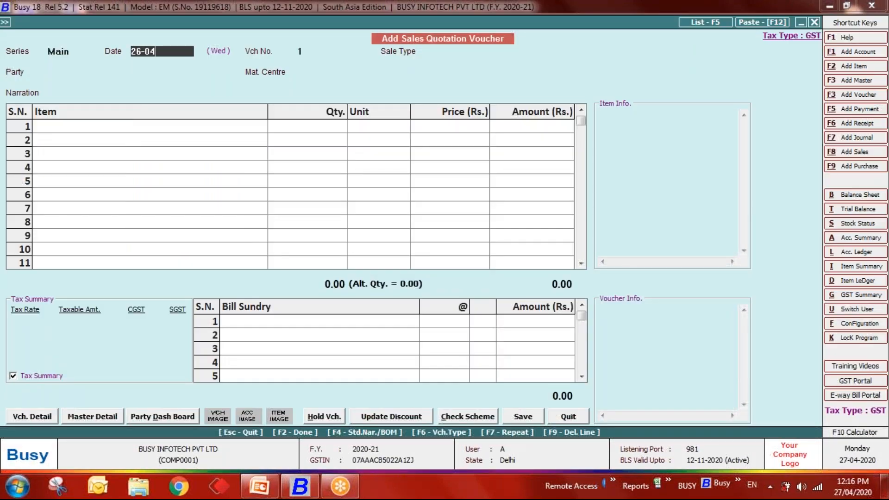
key("Return")
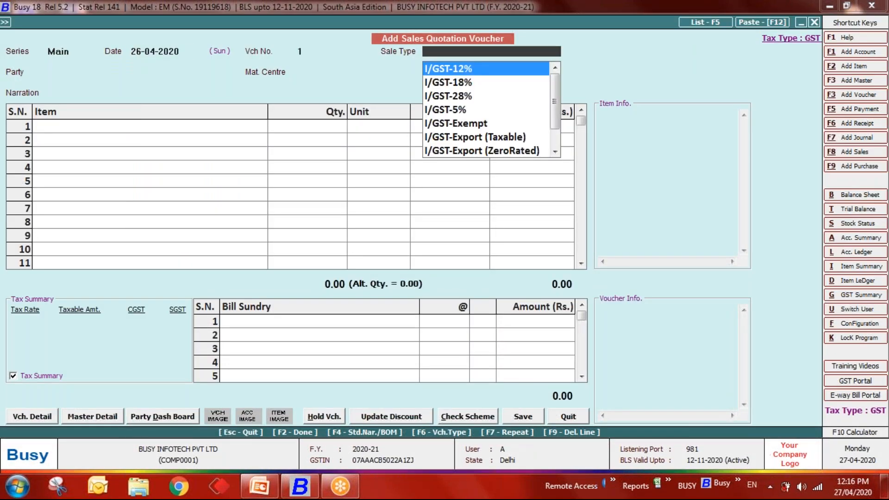
type("ite")
key("Down")
key("Return")
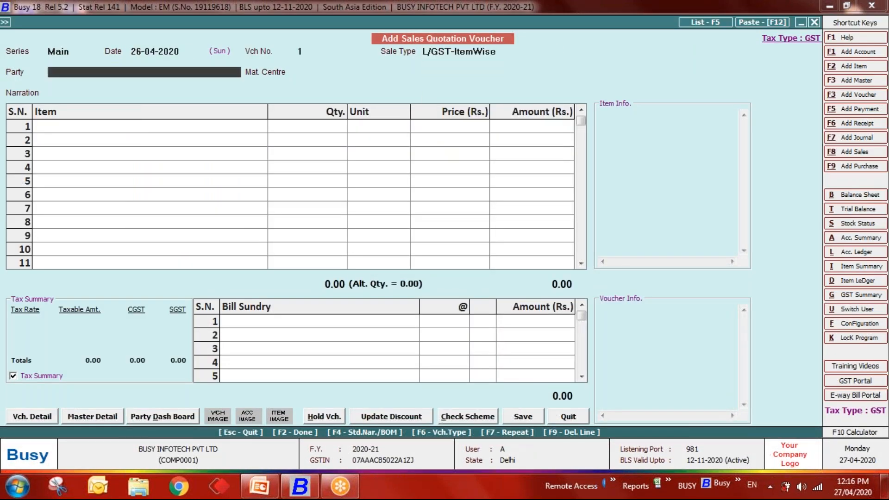
key("Down")
key("Down")
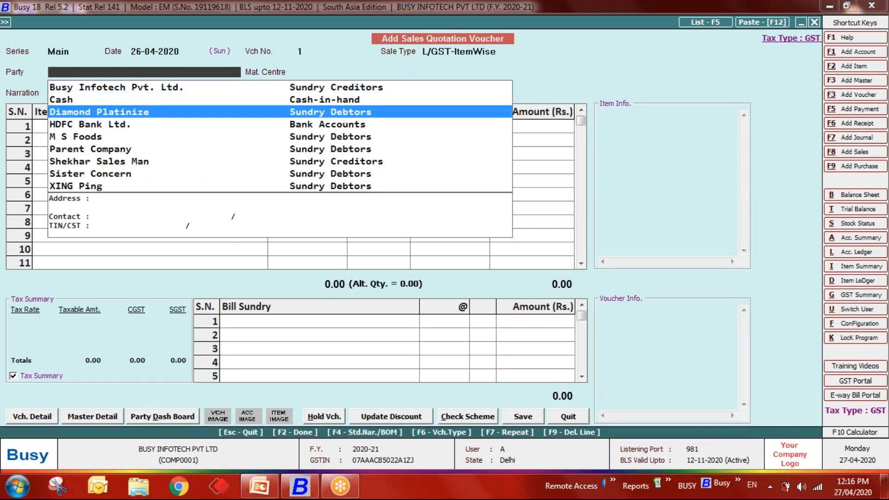
key("Return")
key("Down")
key("Return")
key("Return")
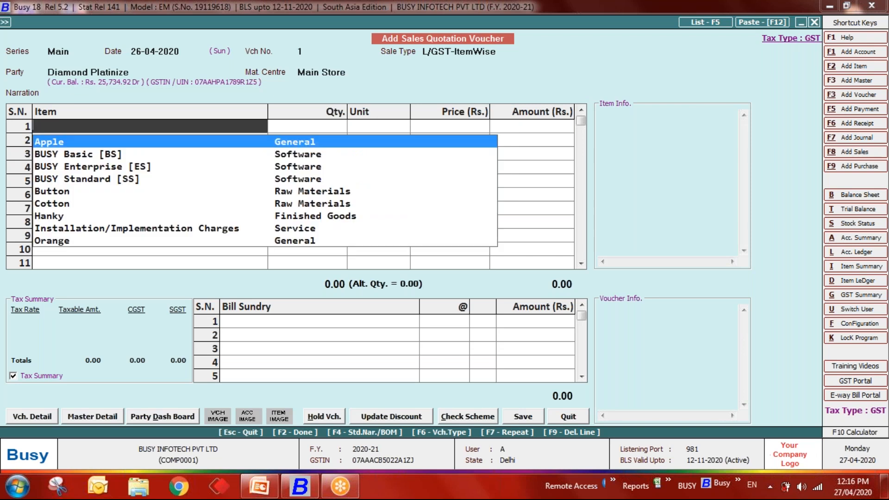
- Add 2 BUSY Basic [BS] at the default price of 6,864.40
key("Down")
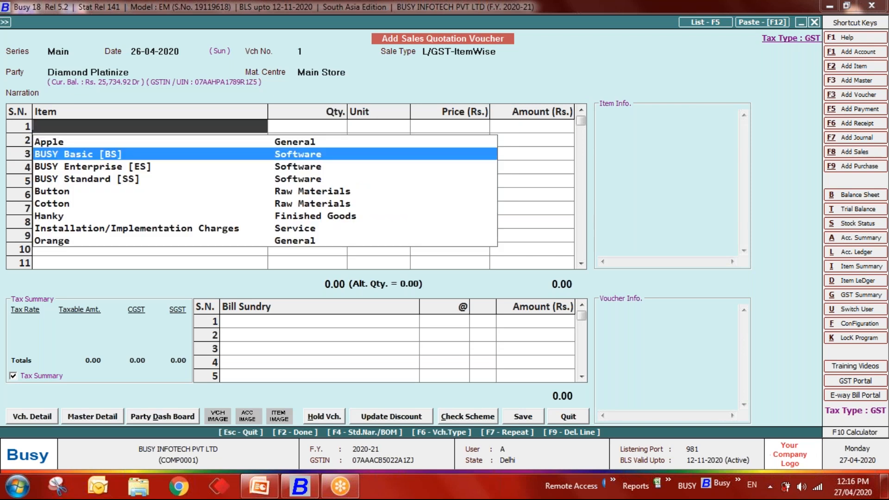
key("Return")
key("Return")
key("Return")
key("Return")
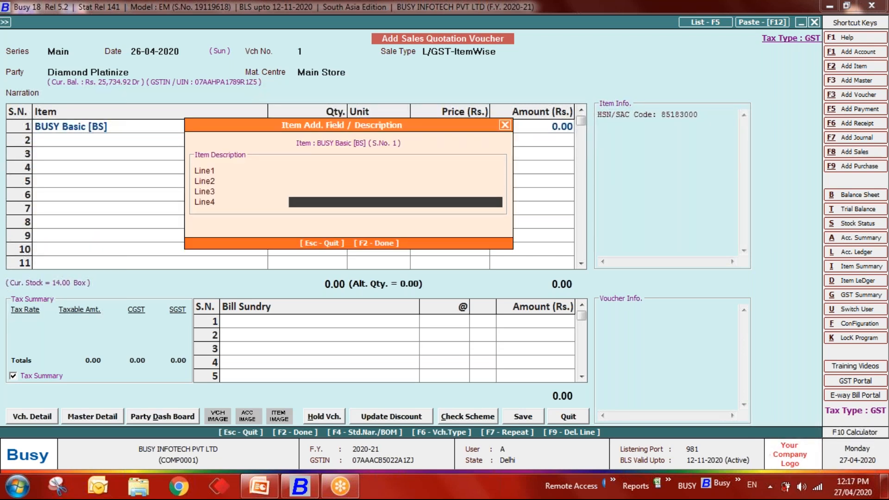
key("Return")
type("2")
key("Return")
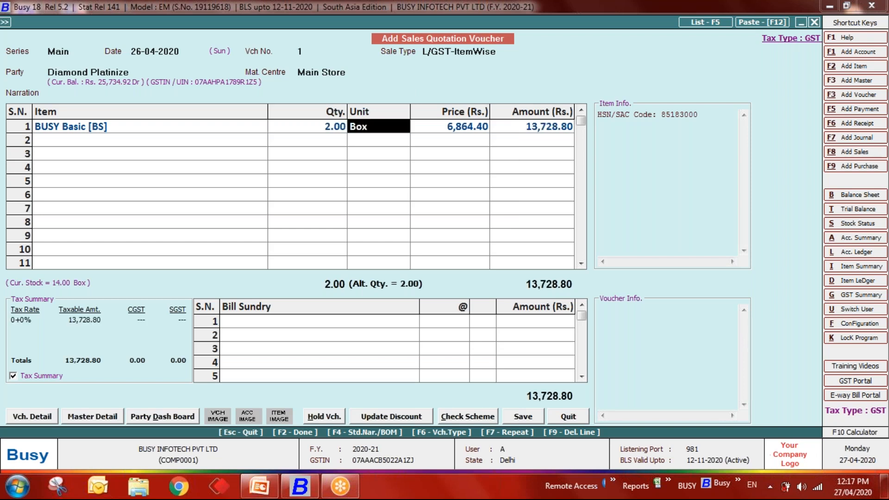
key("Return")
key("Return")
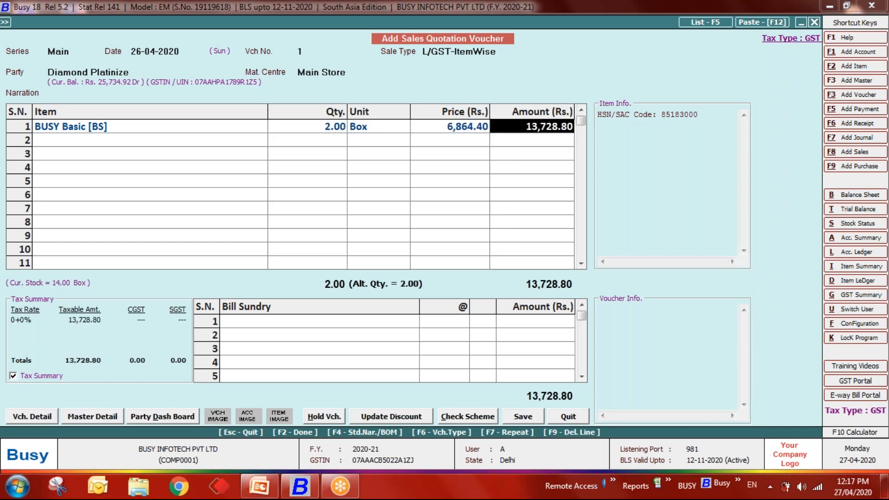
key("Return")
key("Return")
key("Down")
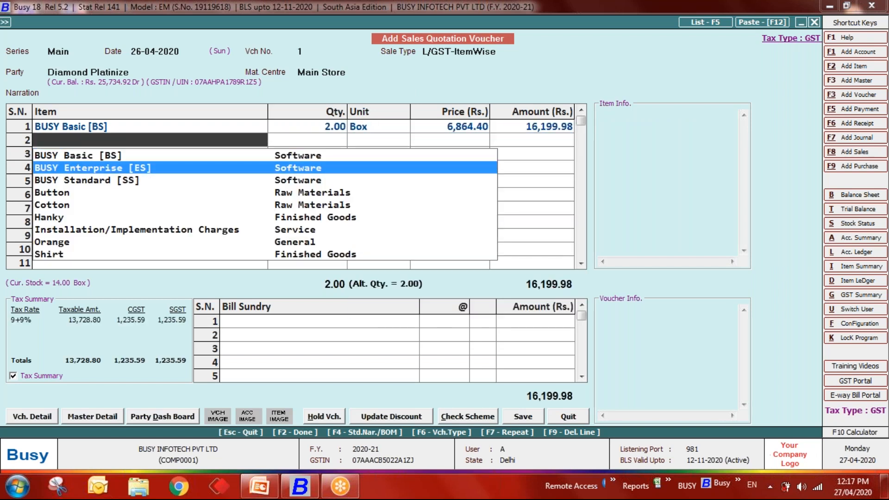
- Add 3 BUSY Enterprise [ES] at 19,000 and save the 80,039.98 quotation
key("Return")
key("Return")
key("Return")
key("Return")
key("Return")
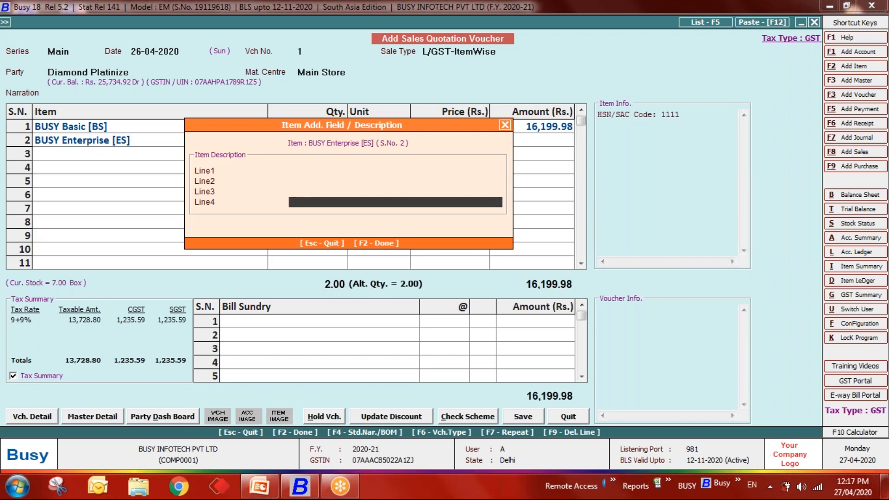
type("3")
key("Return")
key("Return")
type("19,000")
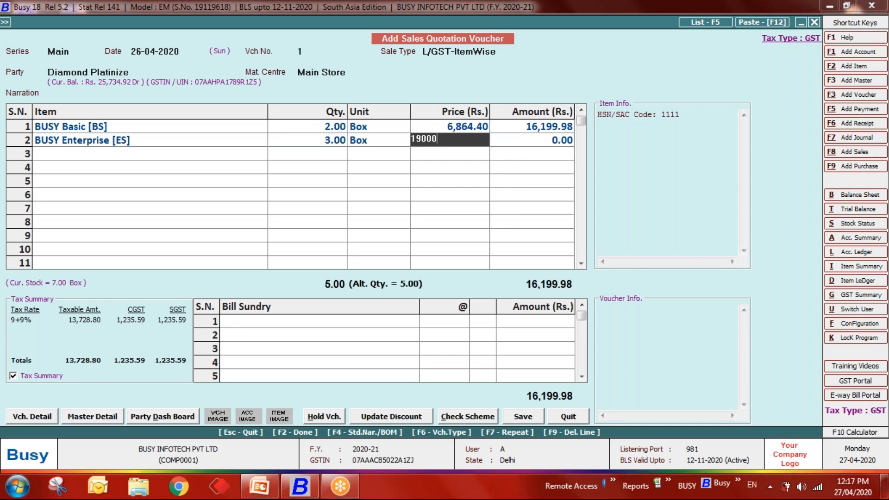
key("Return")
key("Return")
key("Return")
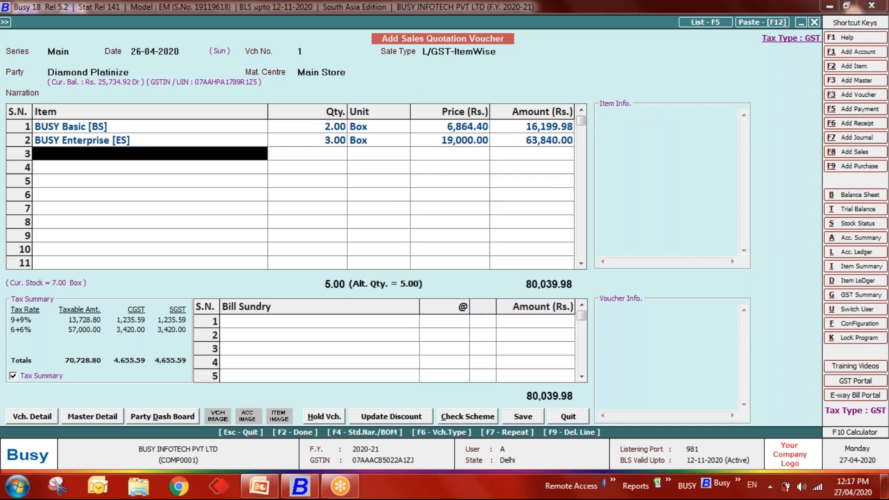
key("Return")
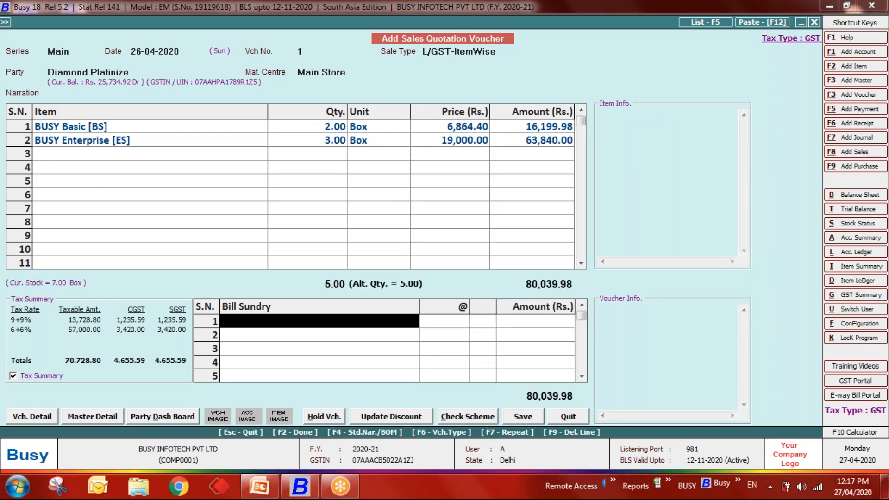
key("Return")
key("Return")
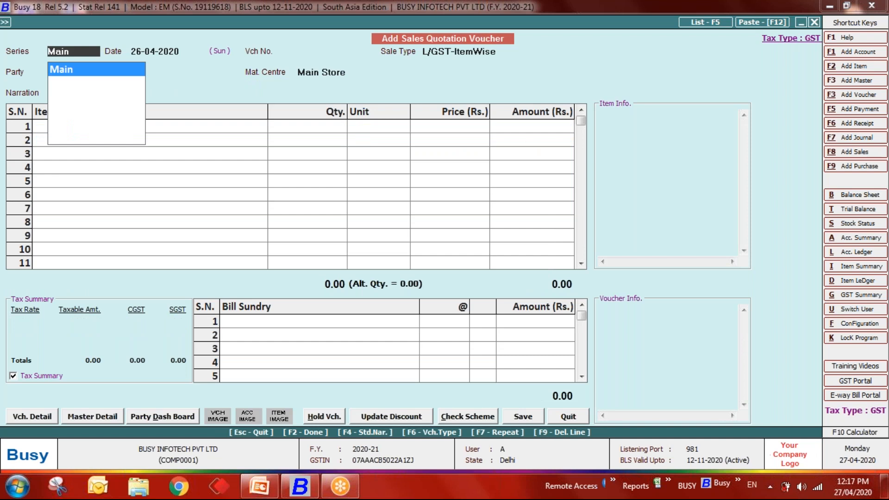
key("Escape")
key("Escape")
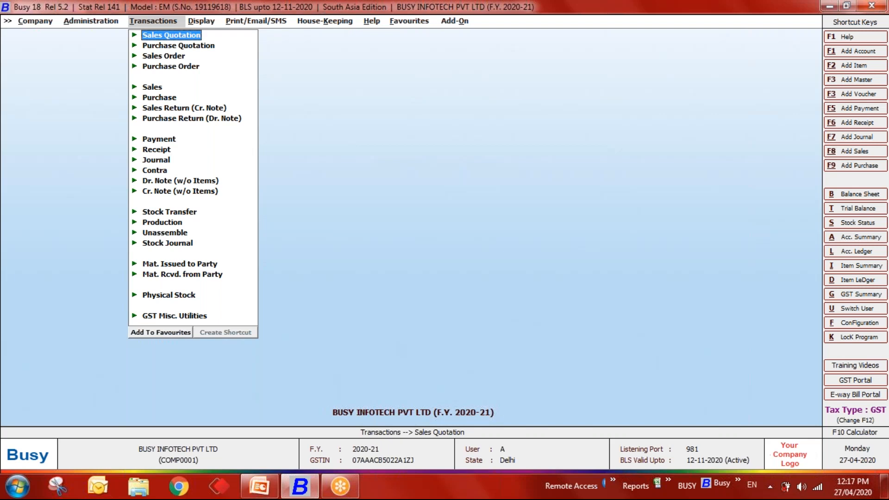
- Start a new sales order dated 26-04-2020 in the Main series with sale type L/GST-ItemWise
key("Down")
key("Down")
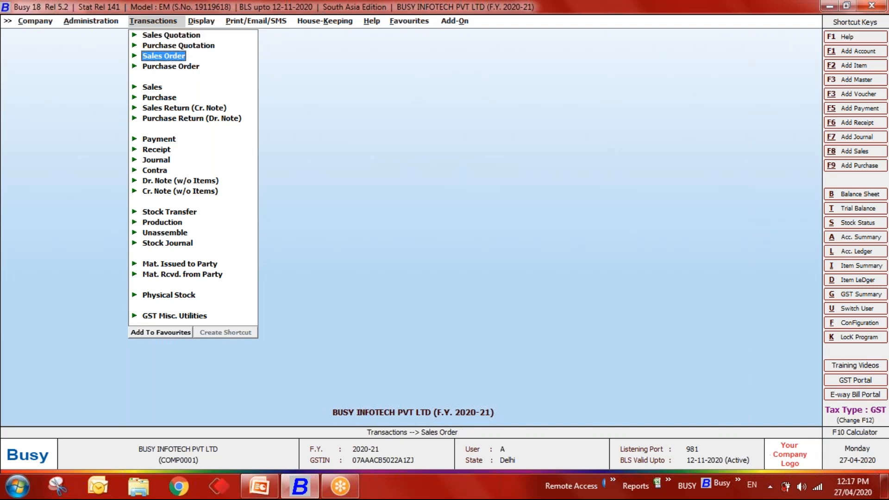
key("Return")
key("Return")
key("Return")
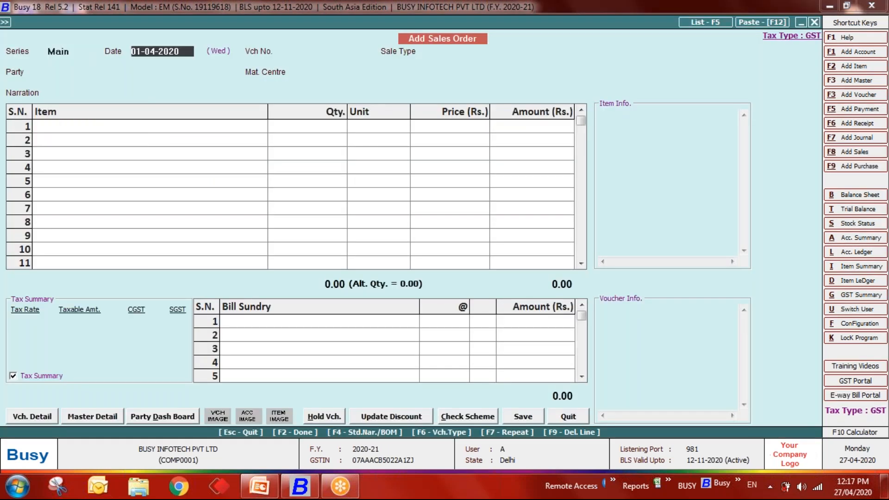
type("26-04")
- Set party Diamond Platinize and material centre Main Store, then list pending quotations
key("Return")
key("Return")
type("ite")
key("Down")
key("Return")
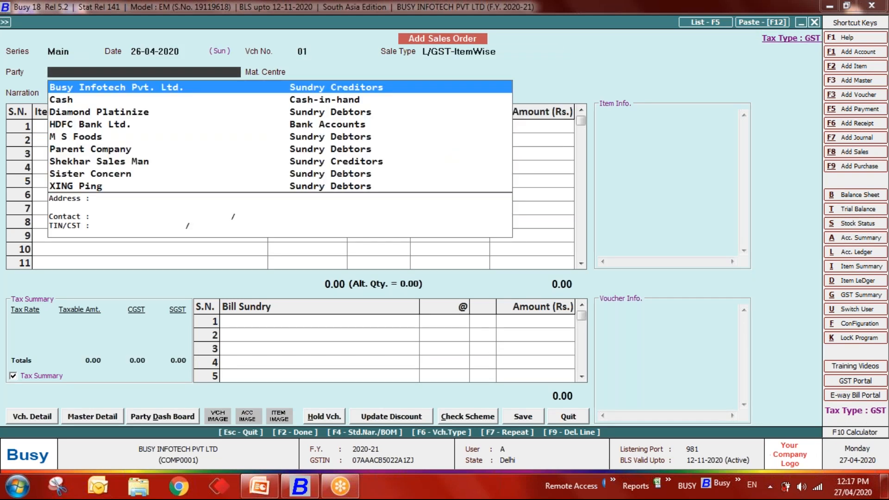
key("Down")
key("Down")
key("Return")
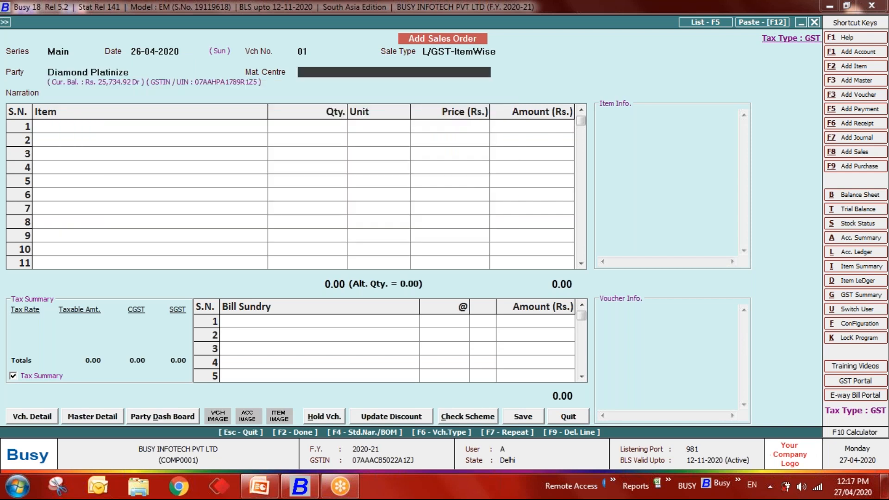
key("Down")
key("Return")
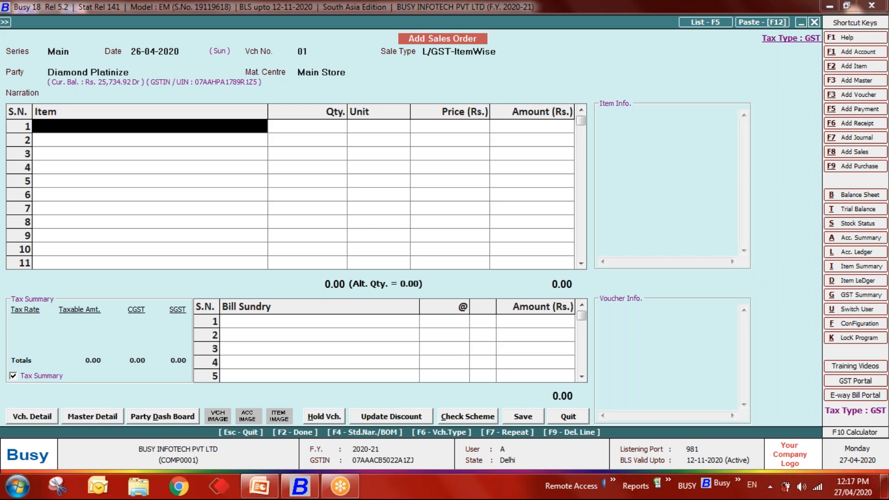
key("alt+q")
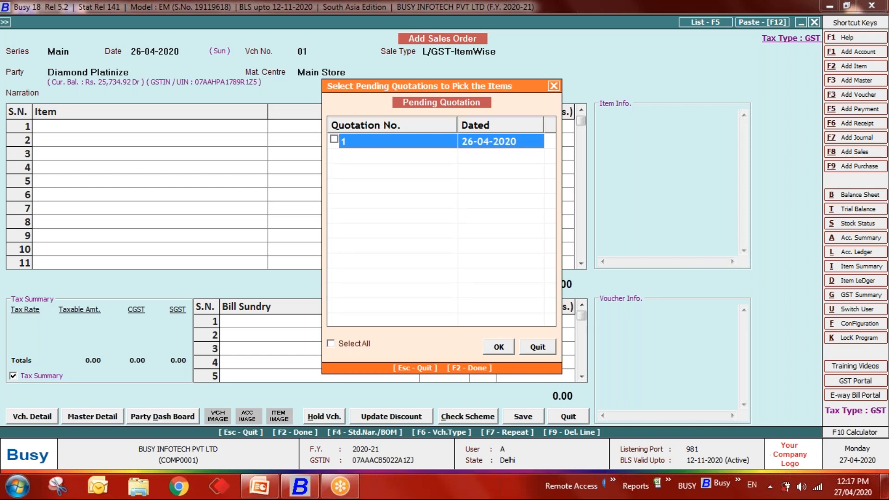
- Pull quotation 1's items into the order, keeping BUSY Basic at quantity 1
key("space")
left_click(499, 347)
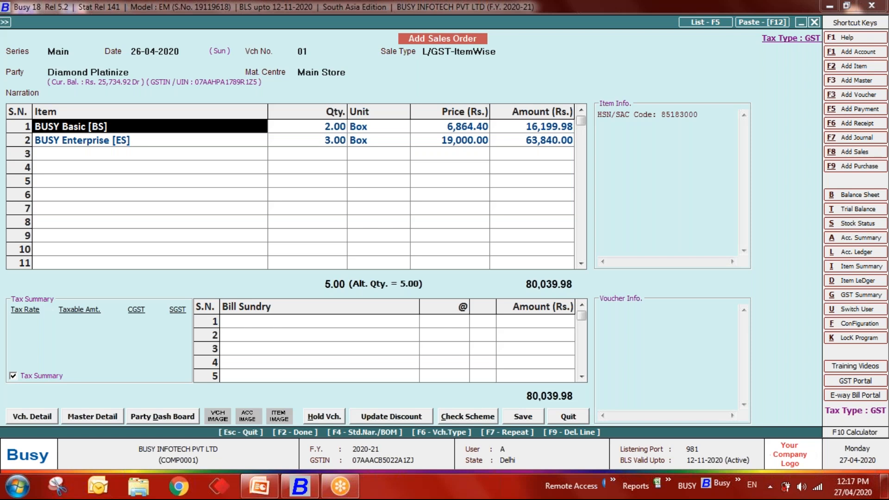
left_click(308, 127)
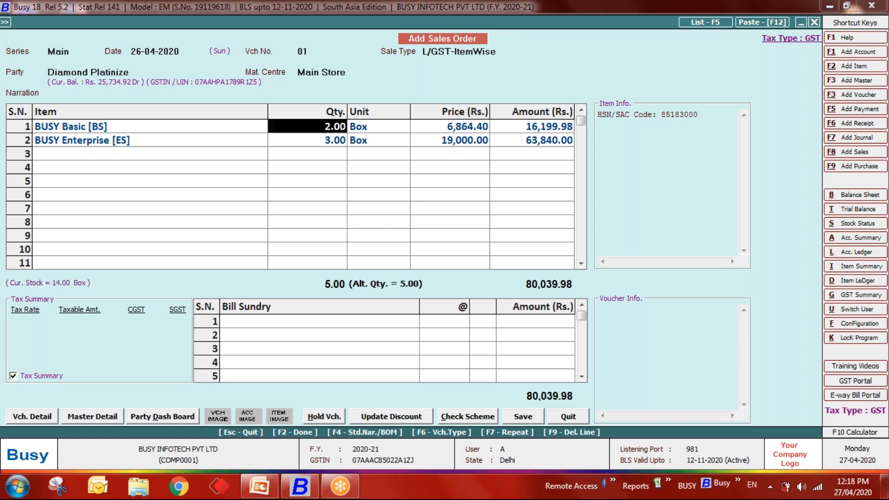
type("1")
key("Return")
key("Return")
key("Return")
key("Return")
- Reduce BUSY Enterprise to 2 boxes and save the order, totalling 50,660.00
key("Return")
key("Return")
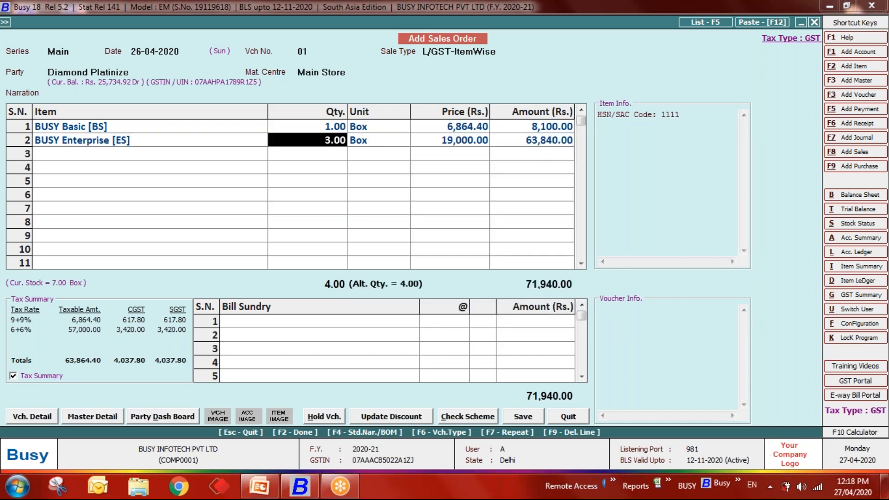
type("2")
key("Return")
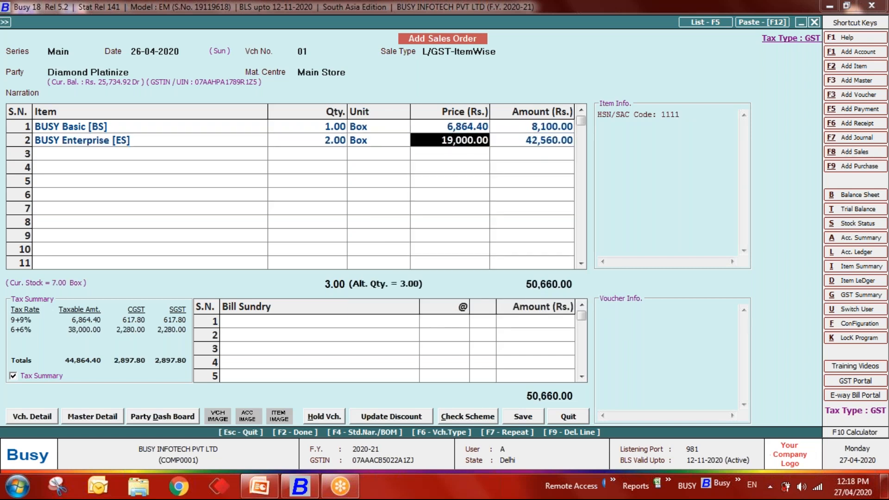
key("Return")
key("Return")
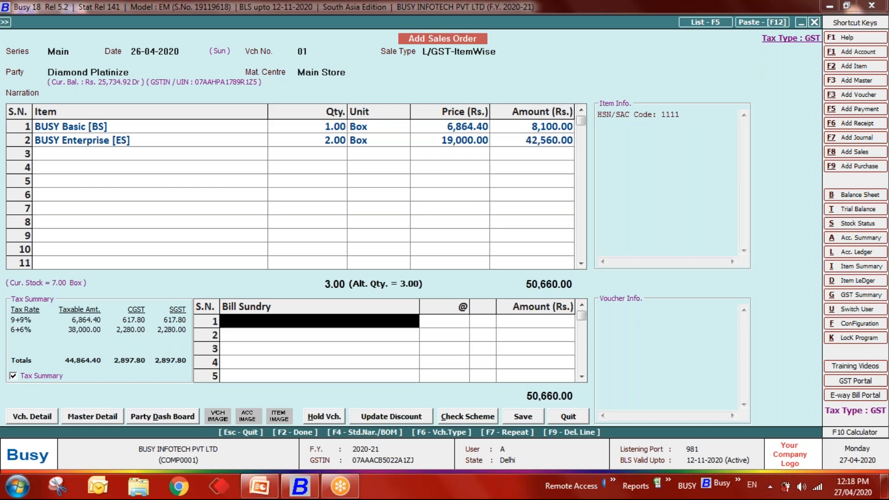
key("Return")
key("Return")
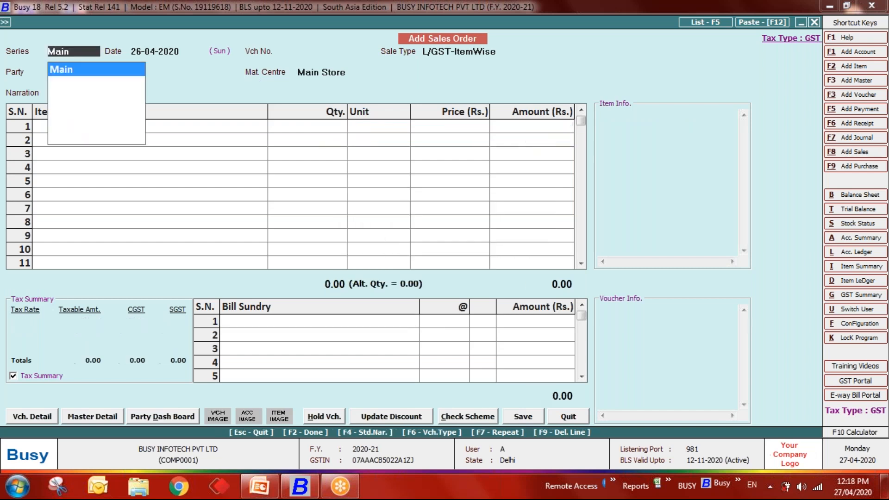
key("Escape")
key("Escape")
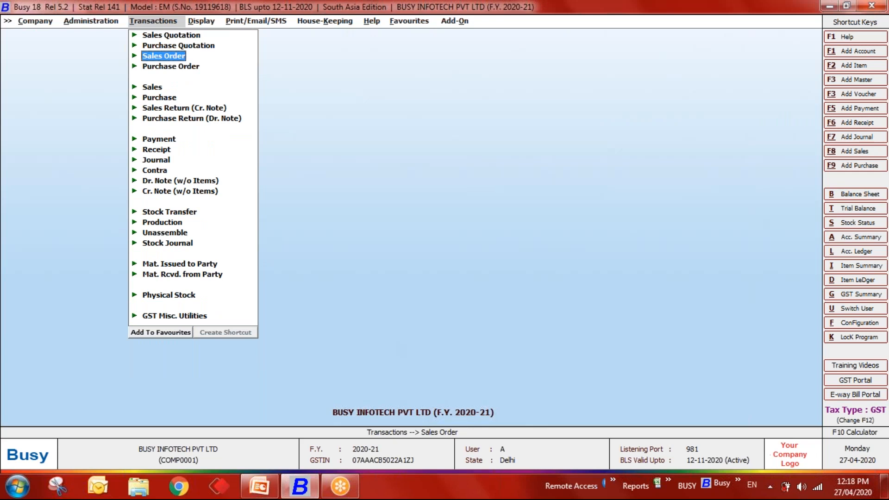
- Start a new Material Issued to Party voucher dated 26-04-2020 as a Sale Challan
key("Down")
key("Down")
key("Down")
key("Down")
key("Down")
key("Down")
key("Down")
key("Down")
key("Down")
key("Down")
key("Down")
key("Down")
key("Down")
key("Down")
key("Down")
key("Down")
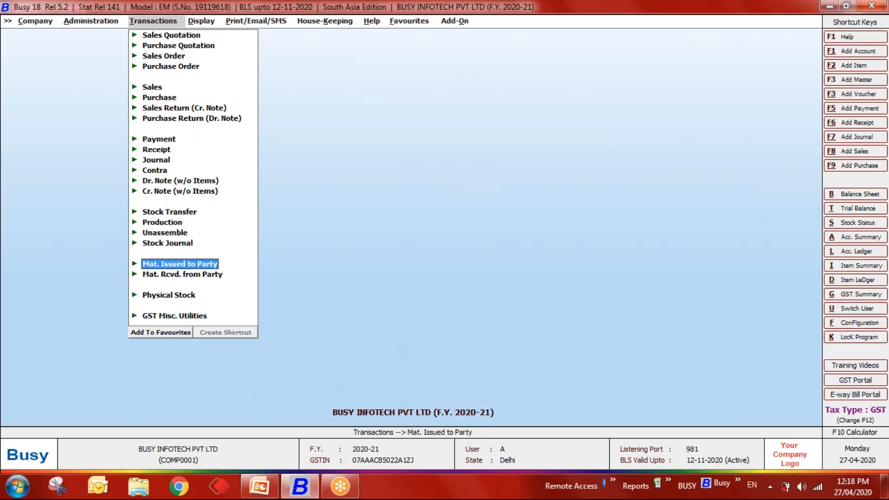
key("Return")
key("Return")
key("Return")
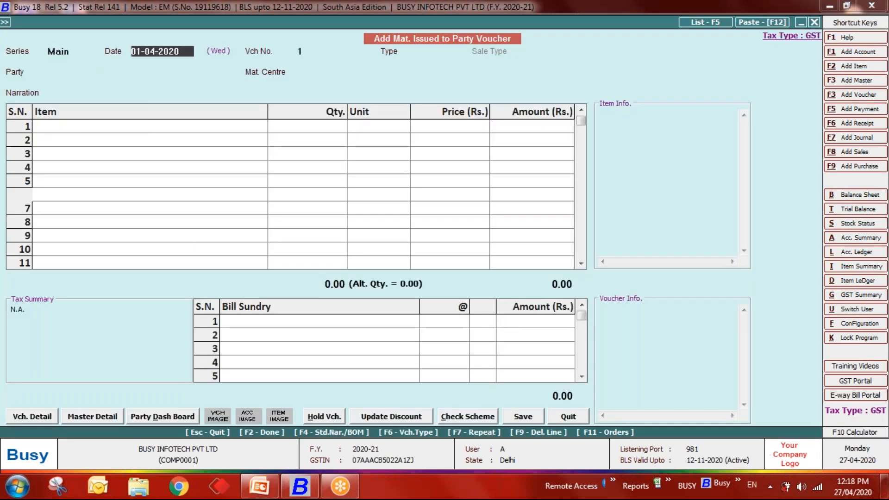
type("26-04")
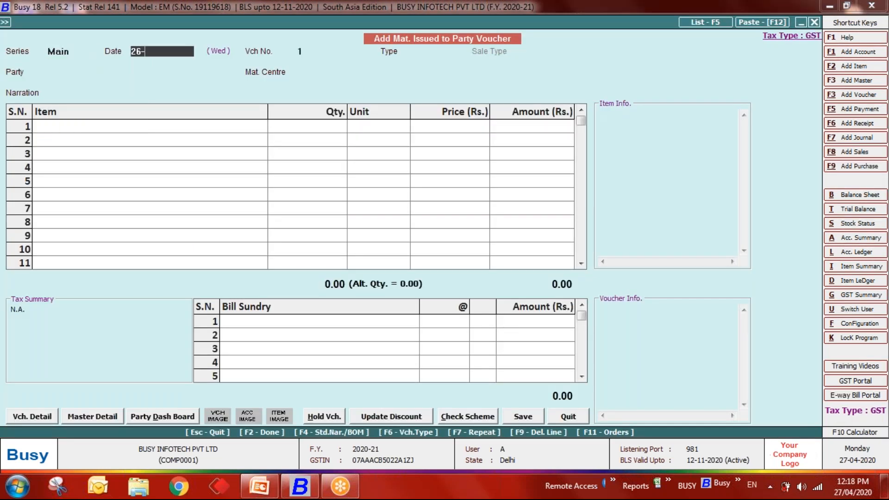
key("Return")
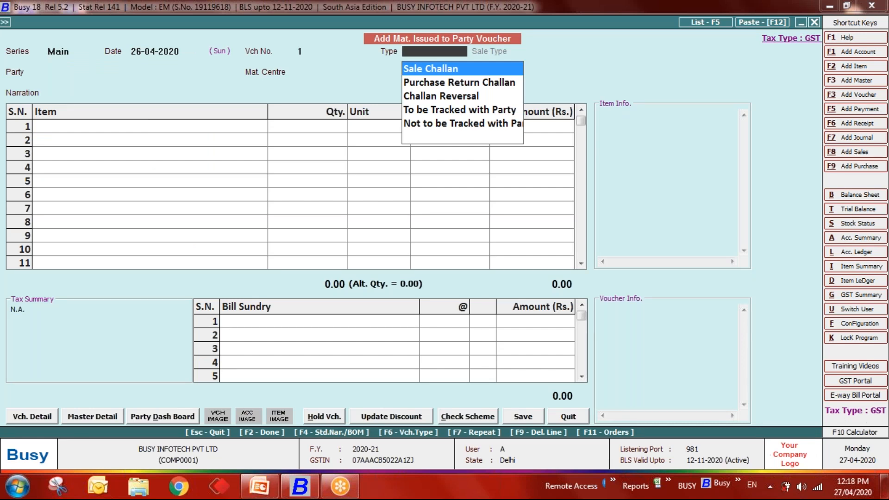
key("Return")
- Set L/GST-ItemWise, party Diamond Platinize and Main Store, then list pending sales orders
type("ite")
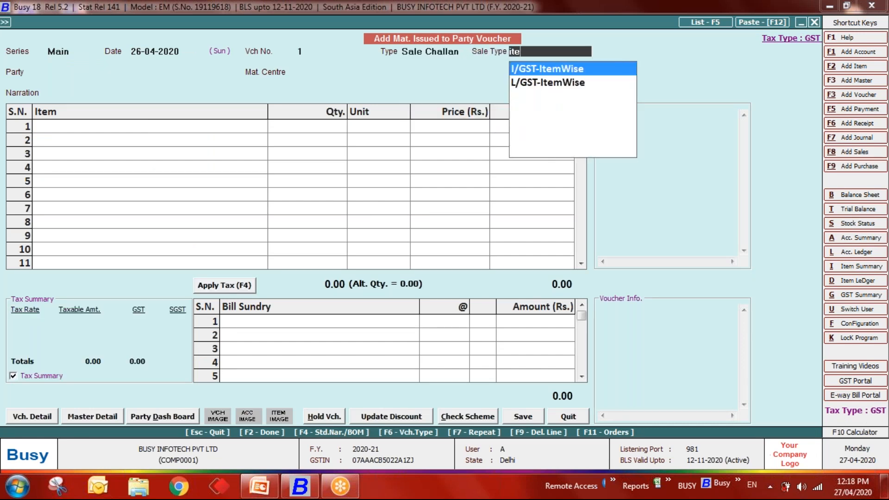
key("Down")
key("Return")
key("Down")
key("Down")
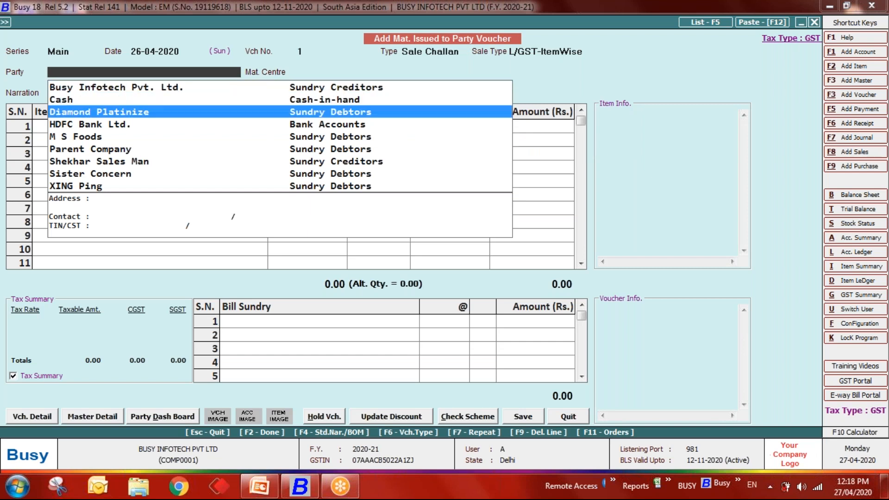
key("Return")
key("Down")
key("Return")
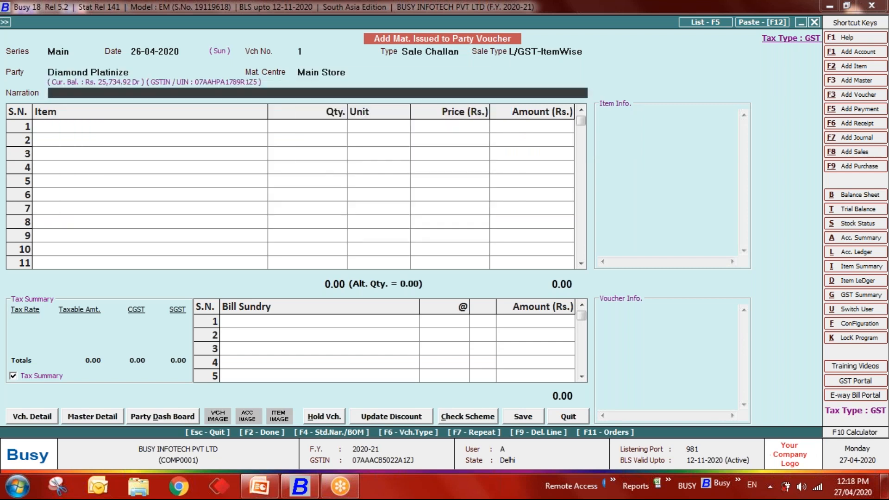
key("Return")
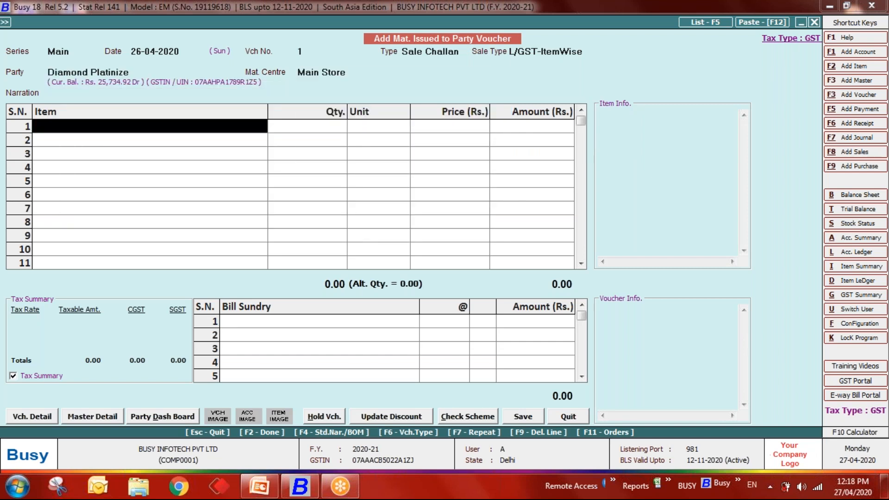
key("F11")
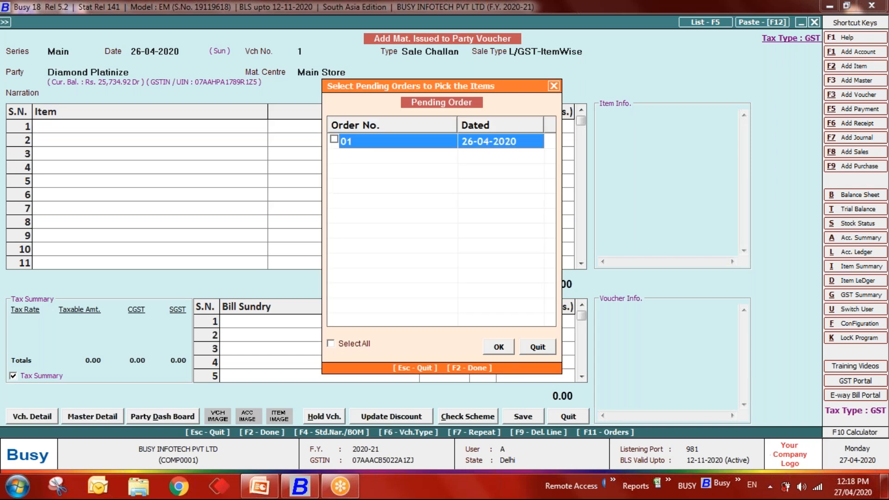
- Fill the challan from pending order 01's two items and save it at 50,660.00
key("space")
key("F2")
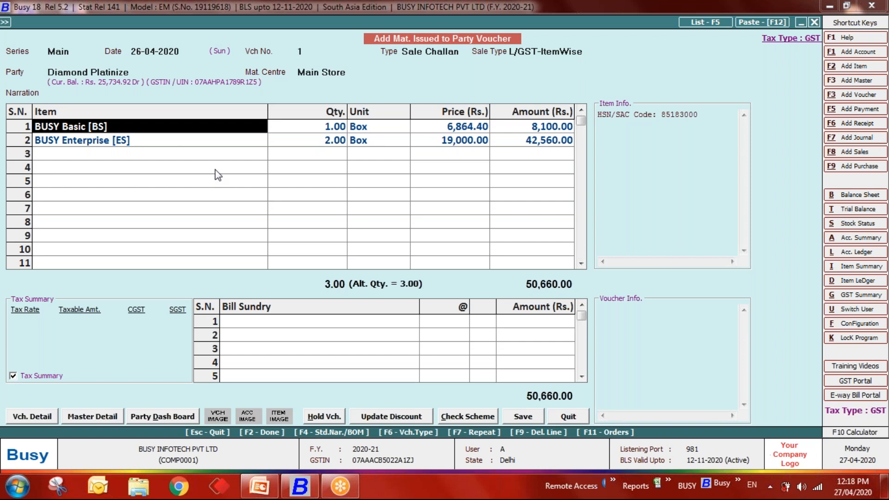
key("F2")
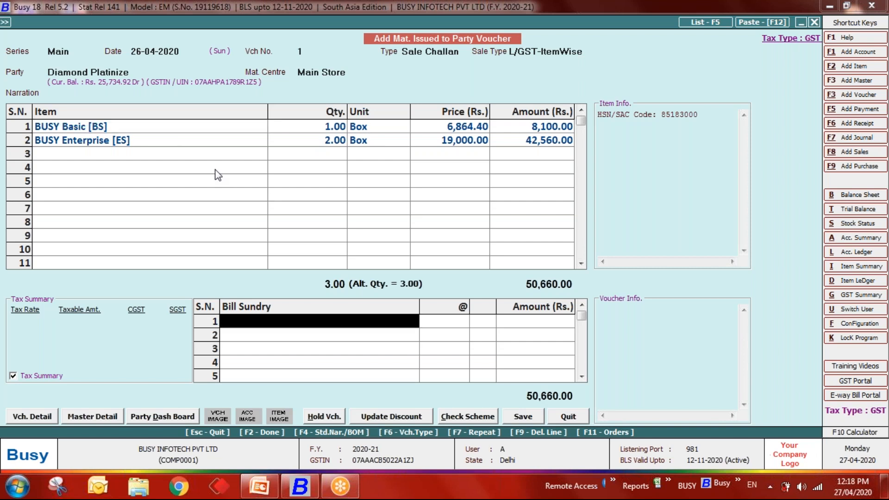
key("F2")
key("F2")
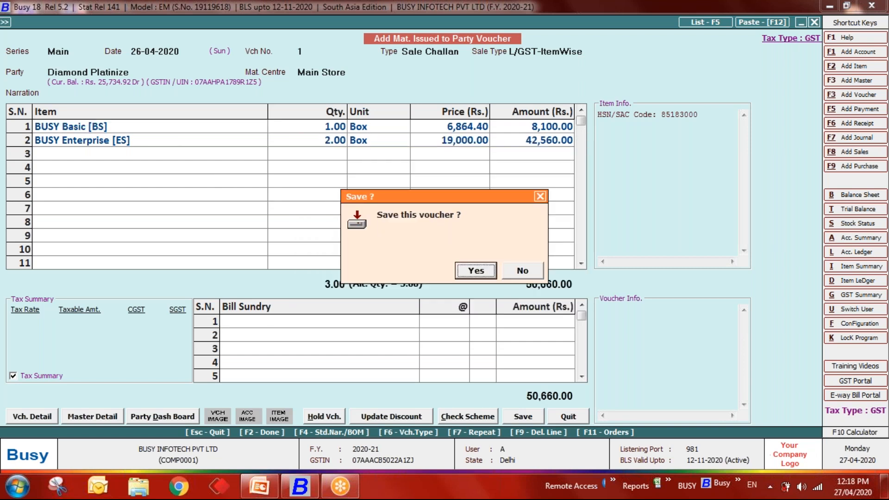
left_click(477, 270)
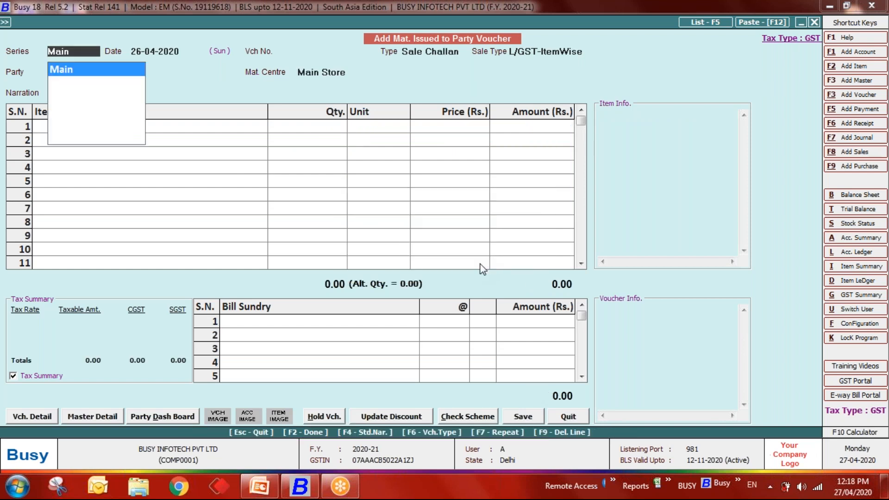
key("Escape")
key("Escape")
key("Escape")
key("Escape")
- Start a new sales voucher dated 27-04-2020
key("Return")
key("Up")
key("Up")
key("Up")
key("Up")
key("Up")
key("Up")
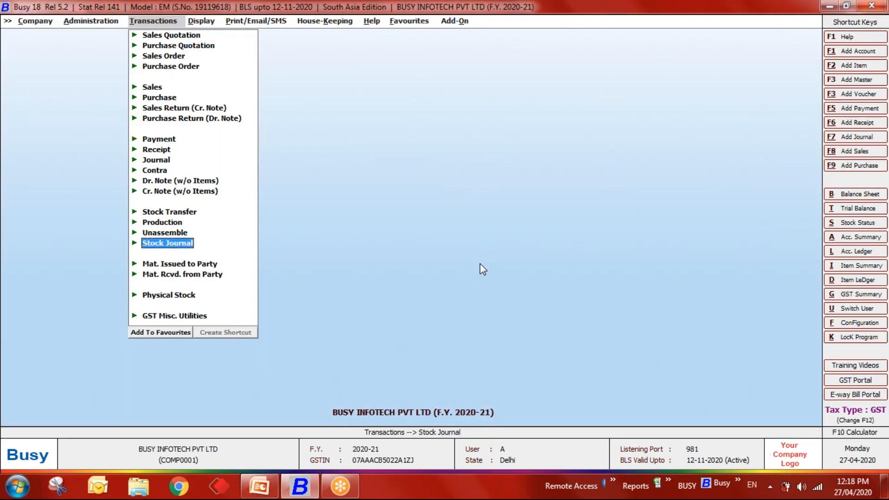
key("Up")
key("Up")
key("Up")
key("Up")
key("Up")
key("Up")
key("Up")
key("Up")
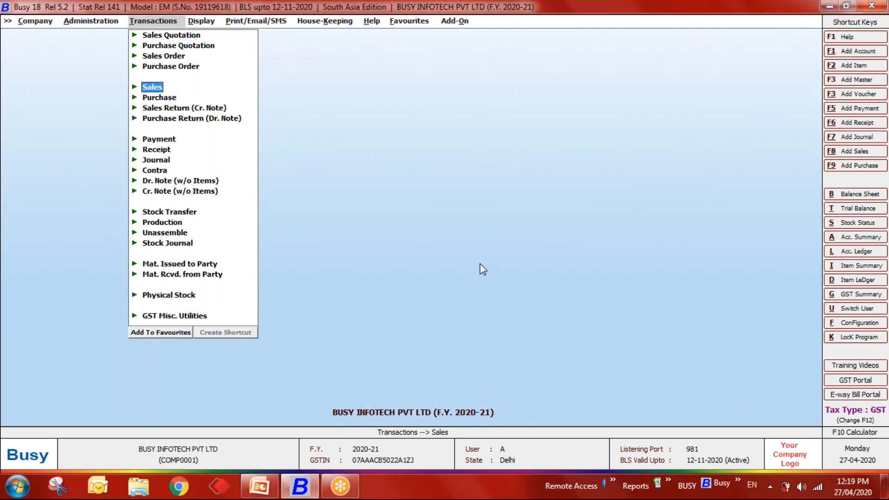
key("Return")
key("Return")
key("Return")
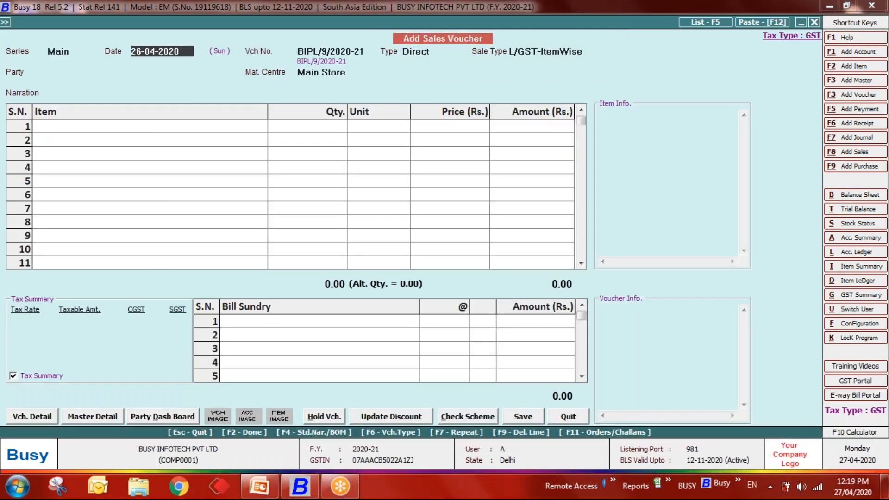
type("27-04")
key("Return")
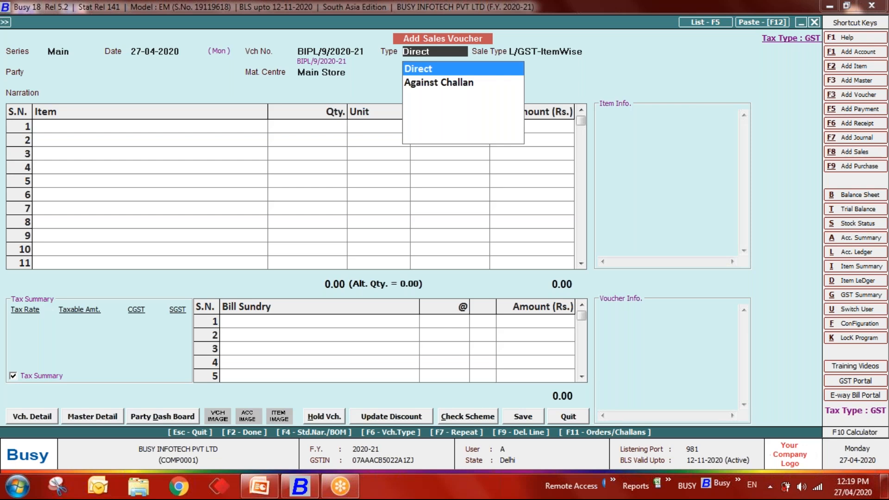
- Set it Against Challan, L/GST-ItemWise, party Diamond Platinize, and list pending challans
key("Down")
key("Return")
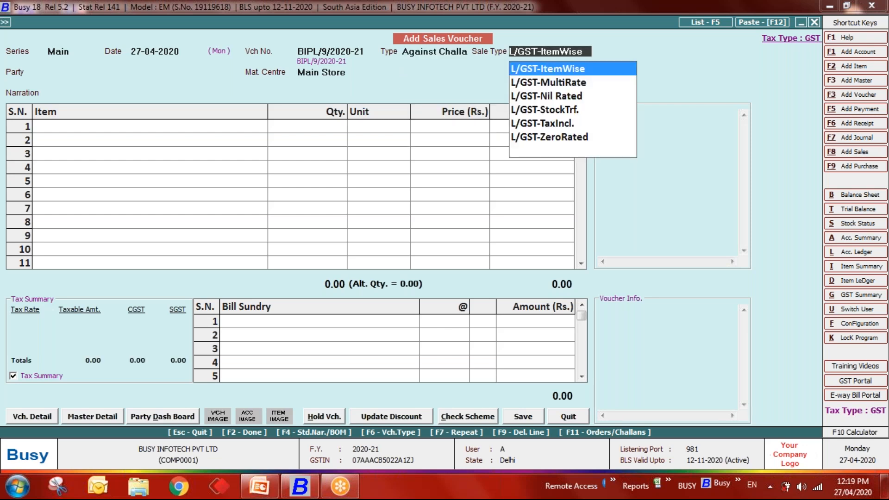
key("Return")
key("Down")
key("Down")
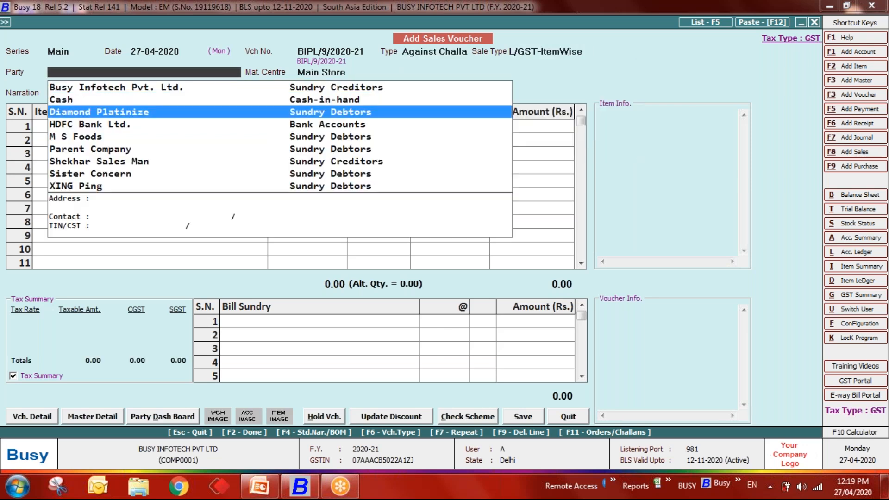
key("Return")
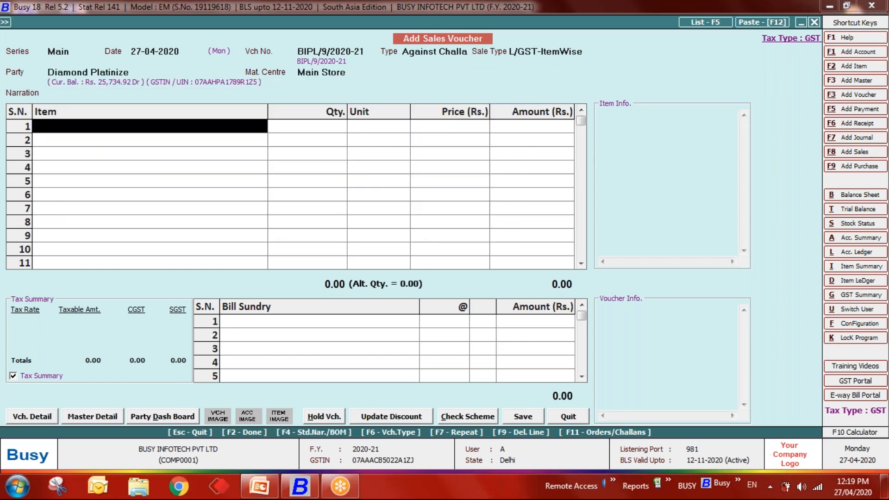
key("F11")
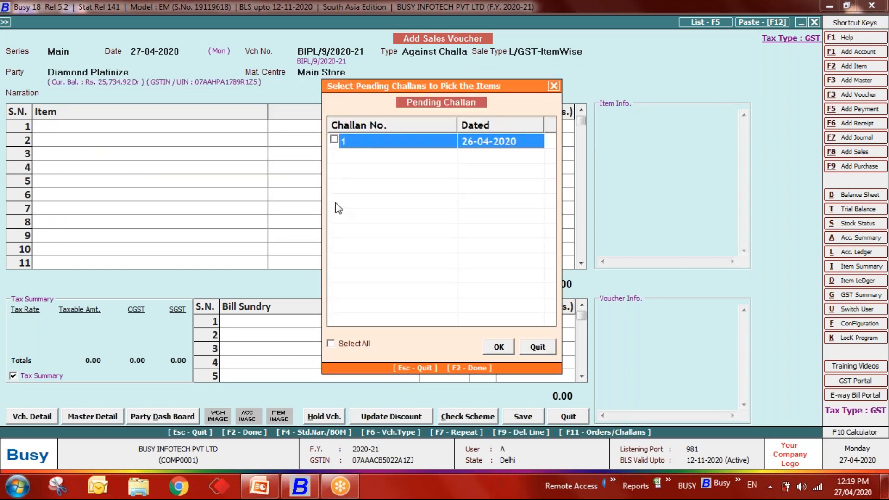
- Fill the sales voucher from challan 1's two items (50,660.00) and save without printing
key("space")
key("F2")
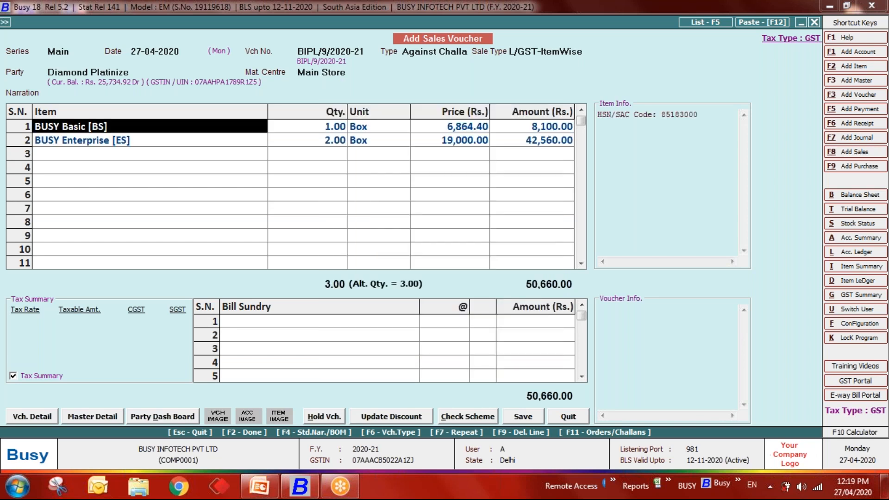
key("Tab")
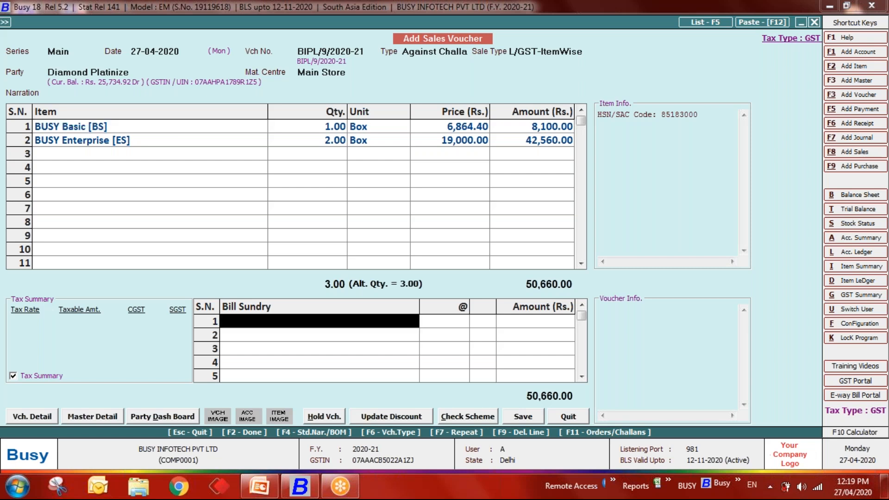
key("F2")
key("F2")
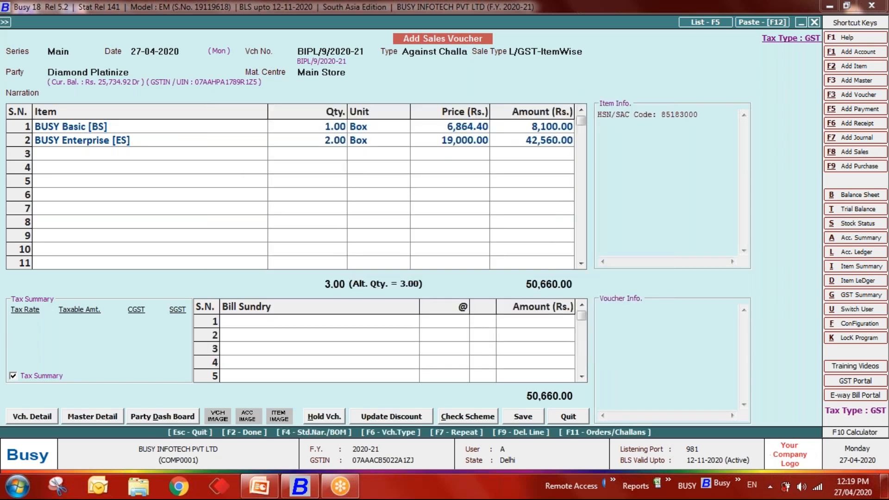
key("Right")
key("Return")
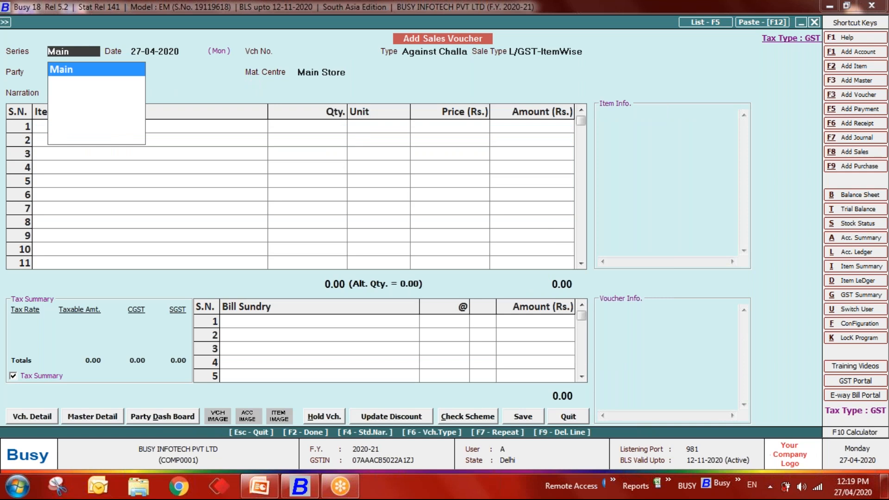
key("Return")
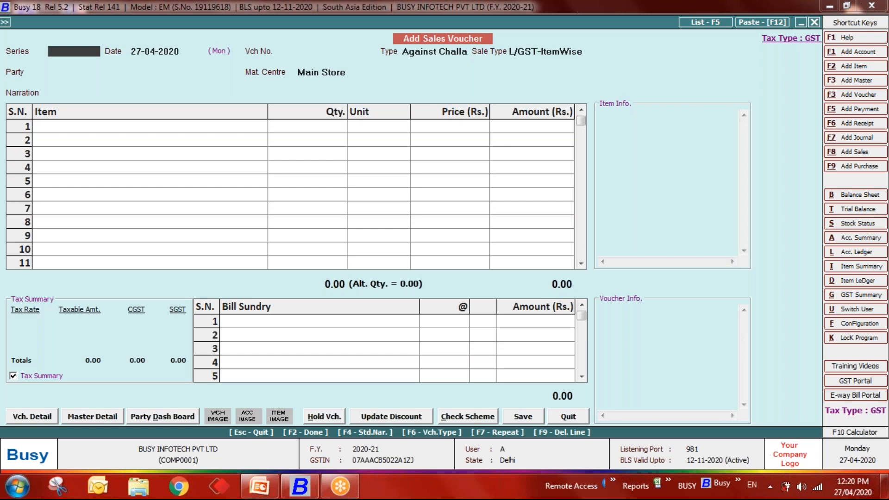
- Close the empty sales voucher and highlight Display > Quotation/Order/Challan Processing
key("Escape")
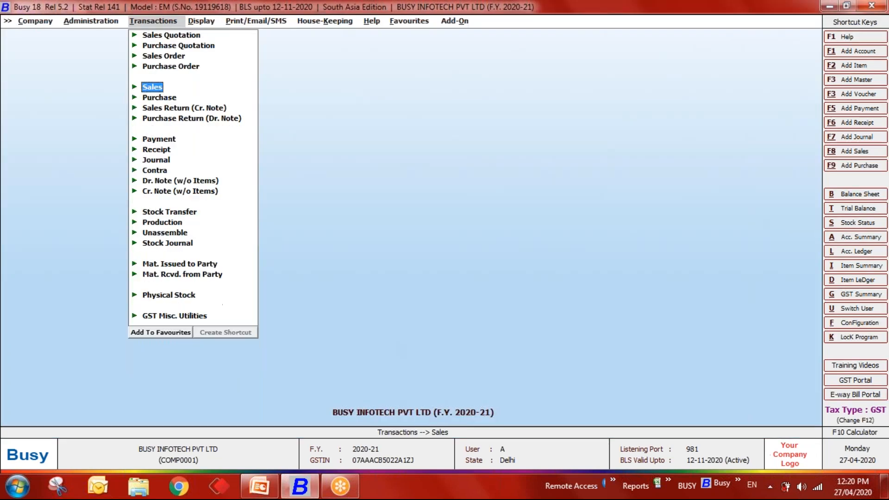
key("Escape")
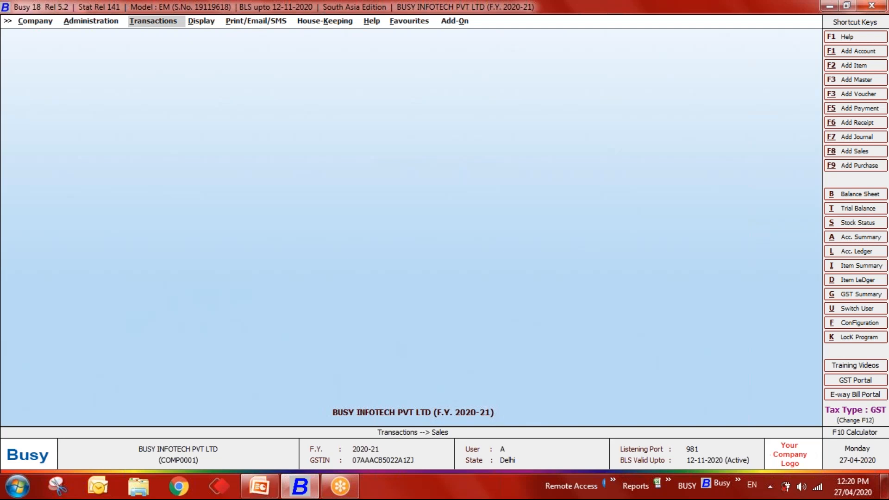
key("Right")
key("Down")
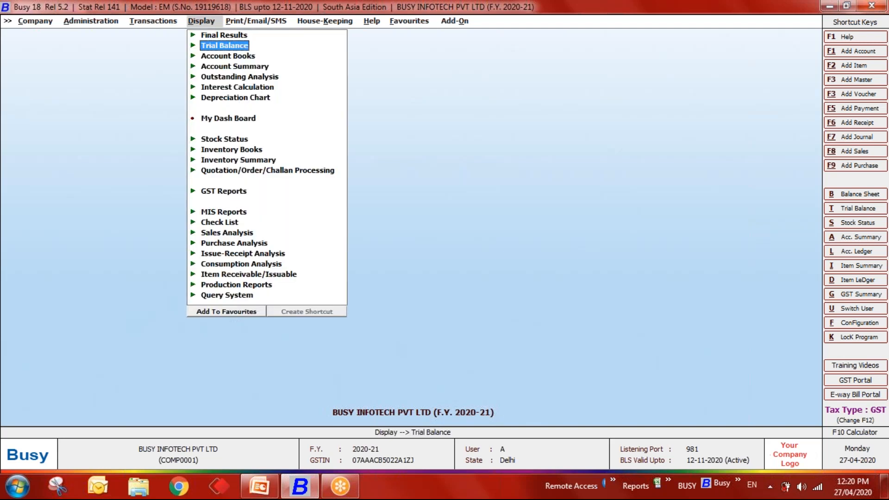
key("Down")
key("Down")
key("Down")
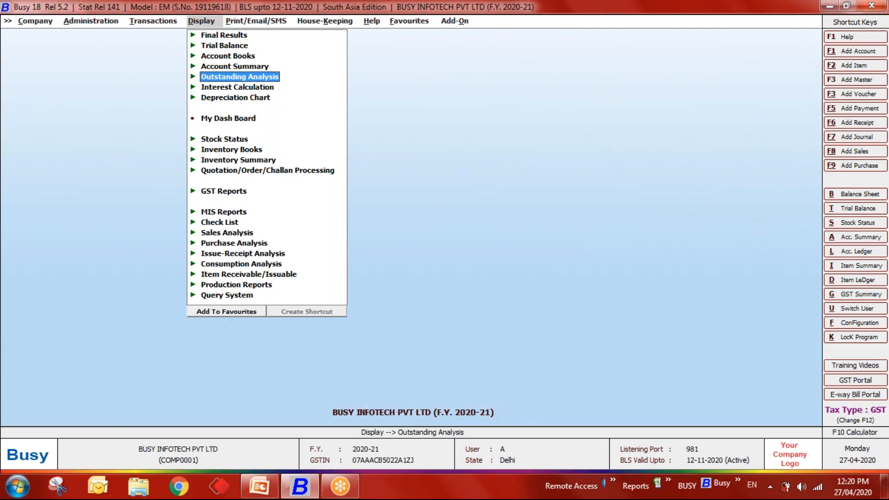
key("Down")
key("Down")
key("Down")
key("Down")
key("Down")
key("Down")
key("Down")
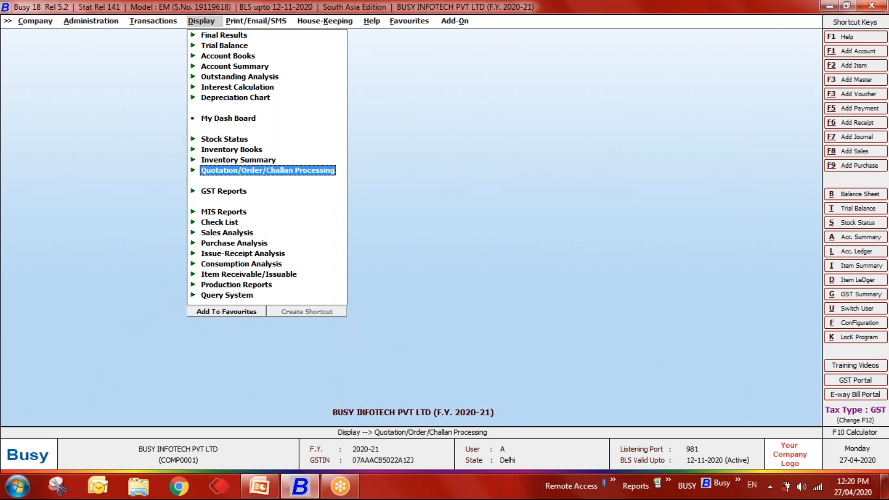
- Expand Quotation/Order/Challan Processing and browse its reports down to Challan-wise Statement
key("Return")
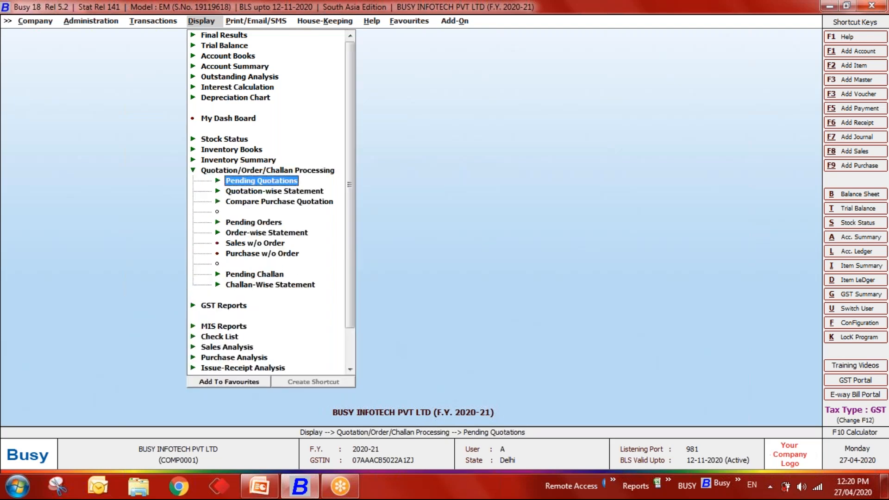
key("Down")
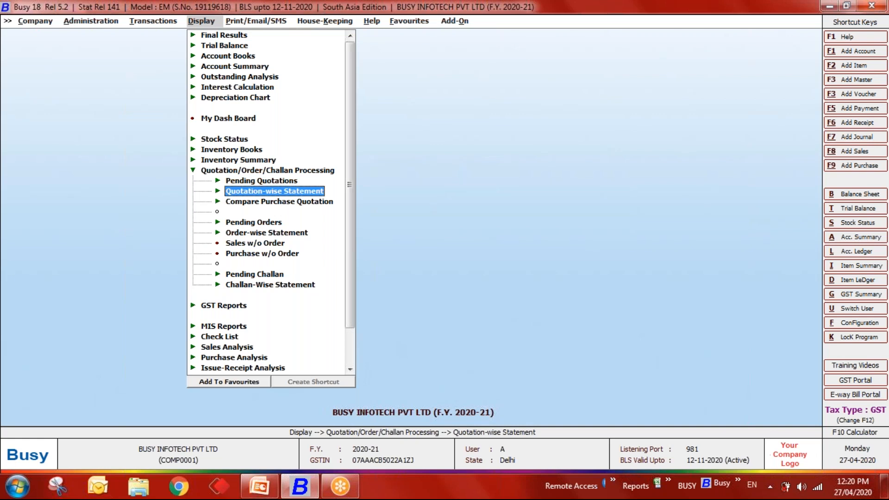
key("Down")
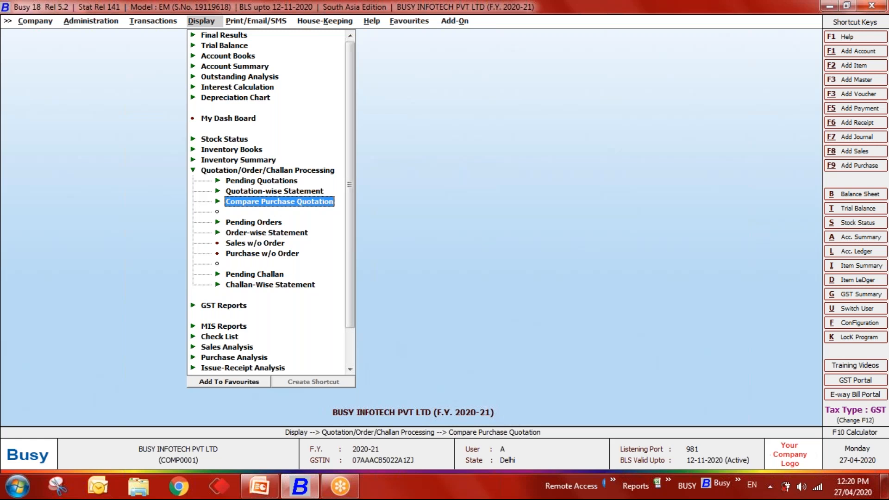
key("Down")
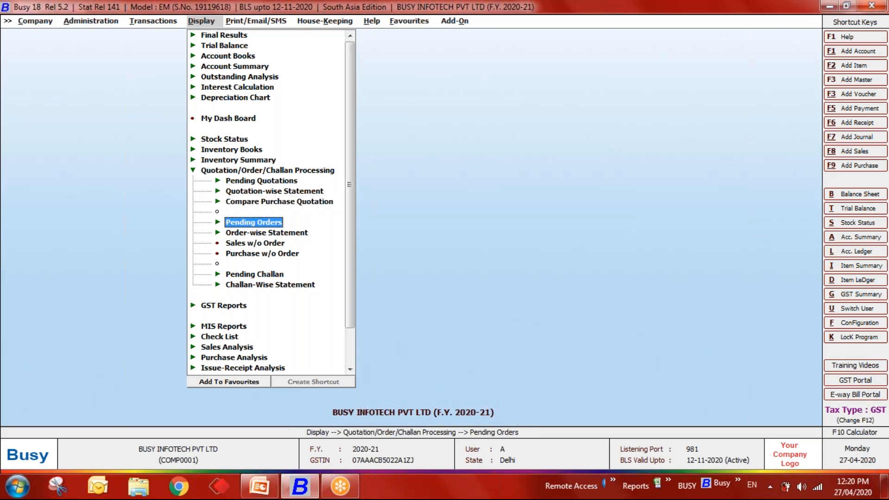
key("Down")
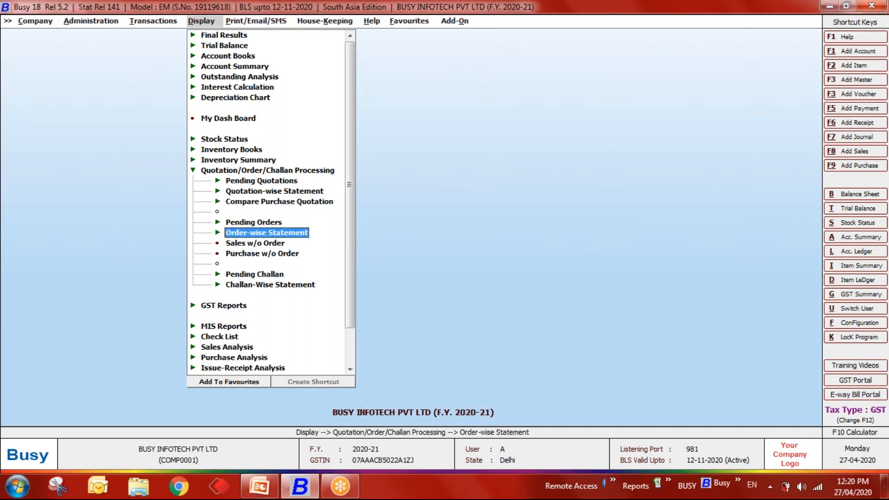
key("Down")
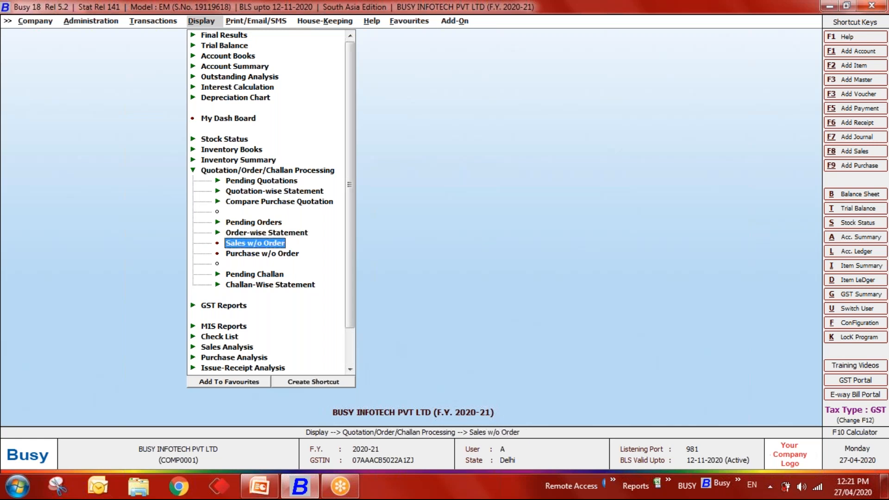
key("Down")
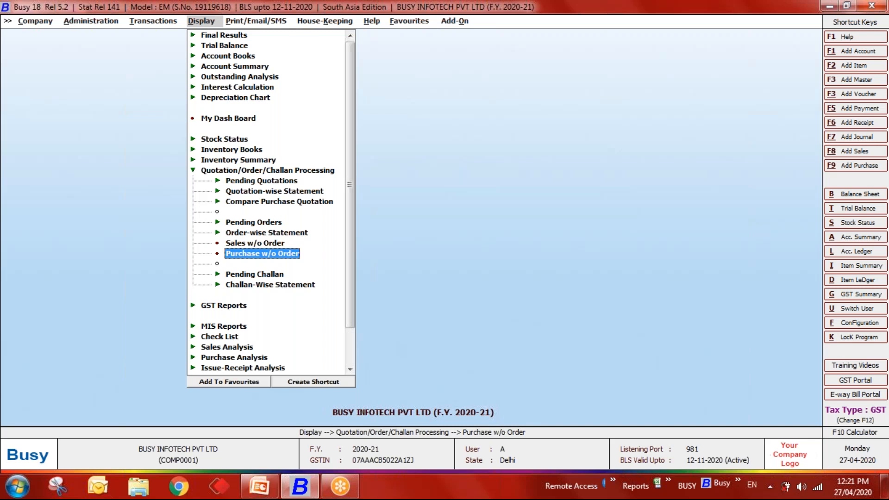
key("Down")
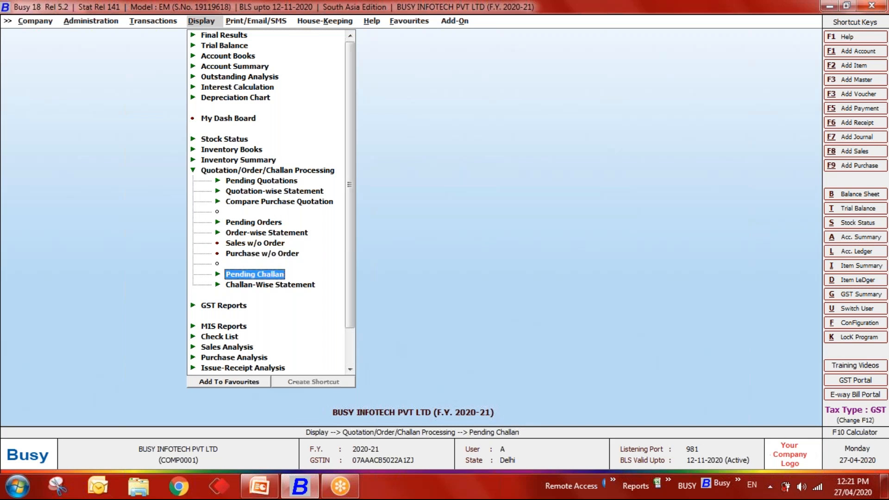
key("Down")
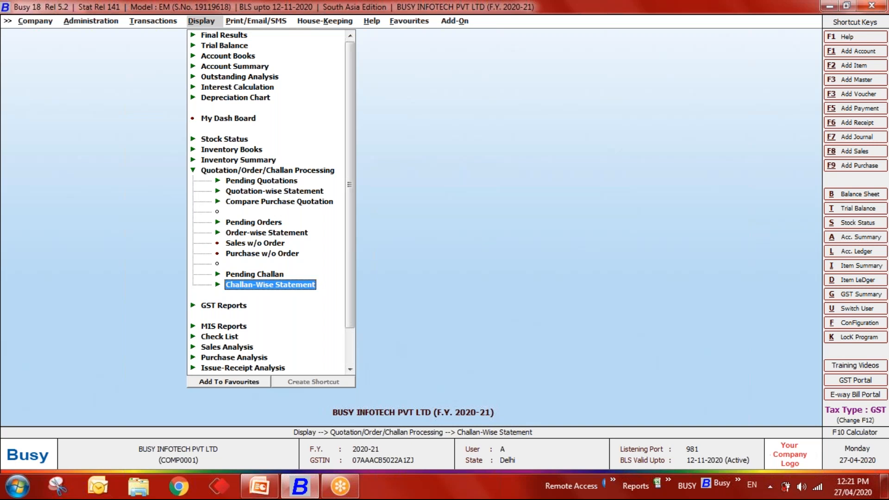
- Expand Pending Quotations and highlight Sales Quotations - Party-wise
key("Up")
key("Up")
key("Up")
key("Up")
key("Up")
key("Up")
key("Up")
key("Up")
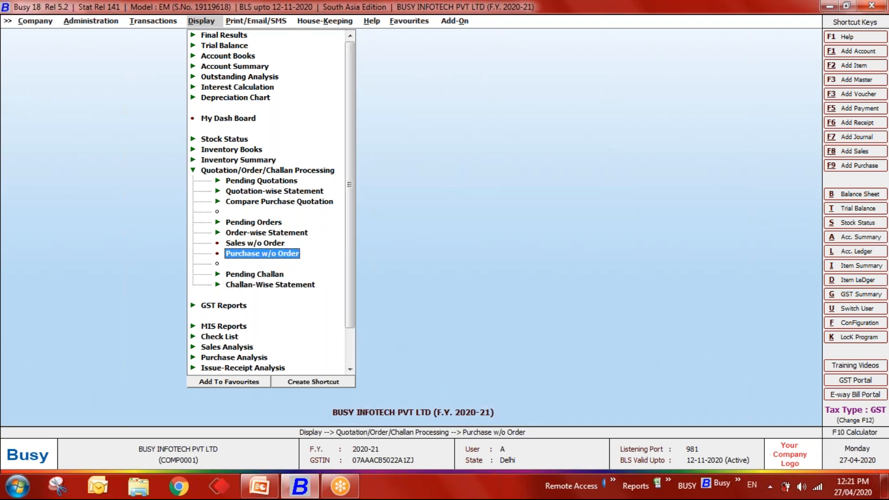
key("Return")
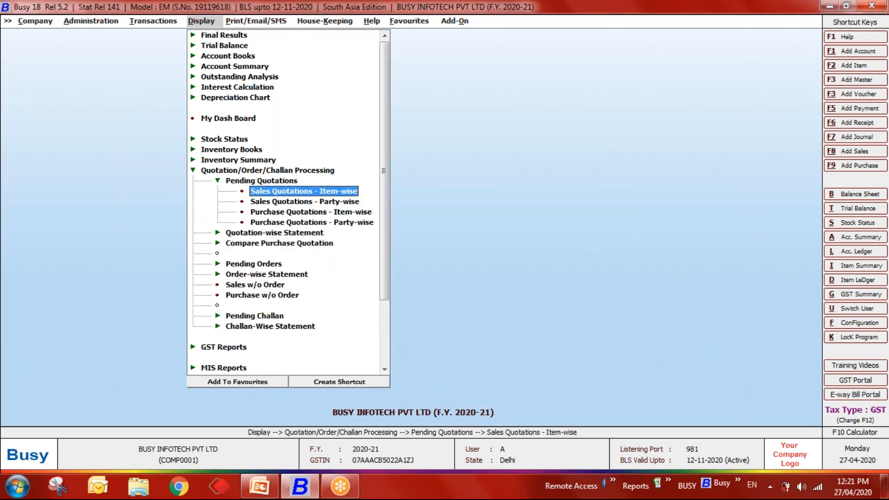
key("Down")
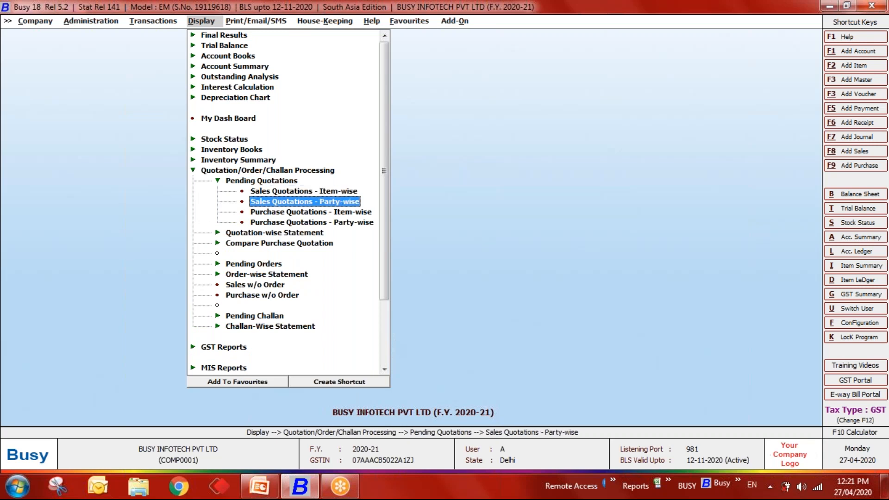
key("Up")
key("Down")
- Run party-wise pending sales quotations for Diamond Platinize, narrowing the Item Details and Ref. No. columns
key("Return")
key("Return")
key("Return")
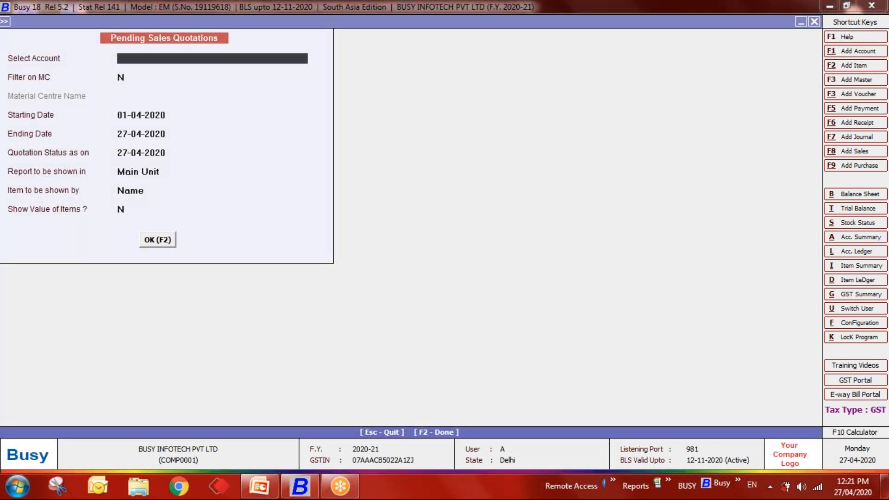
type("dia")
key("Return")
key("Return")
key("Return")
key("Return")
key("Return")
key("Return")
key("Return")
key("Return")
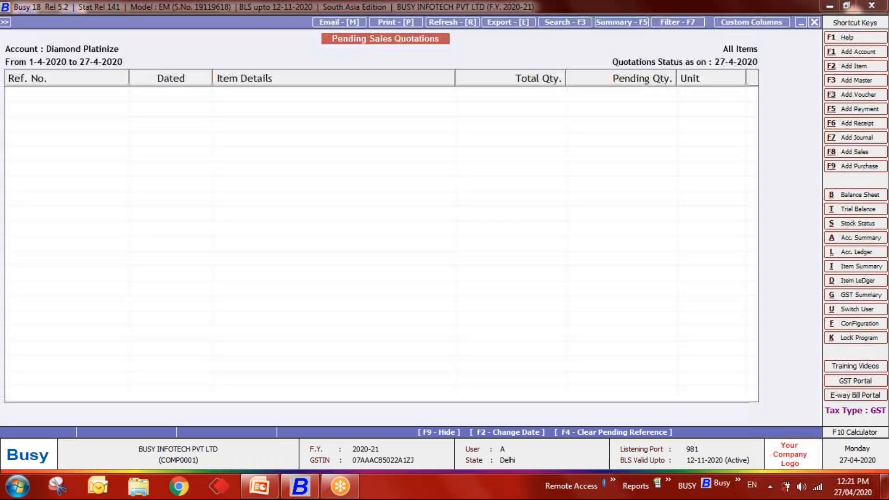
left_click_drag(453, 80, 348, 81)
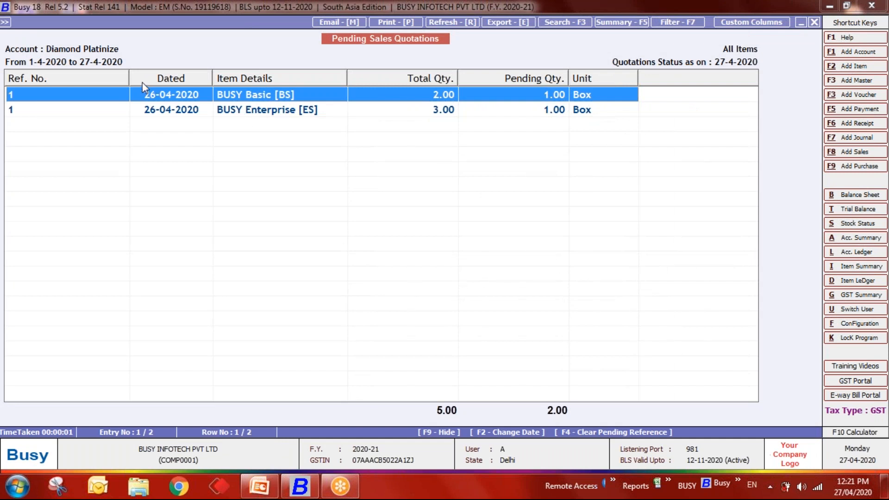
left_click_drag(126, 79, 80, 82)
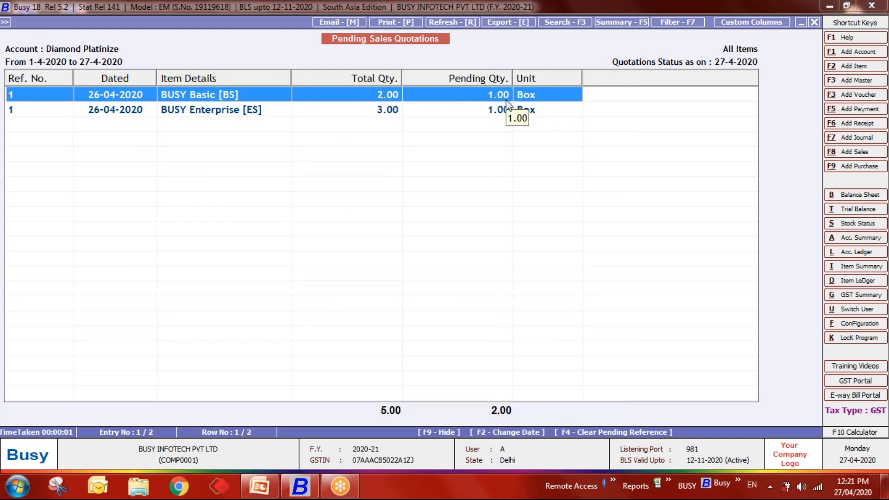
key("Down")
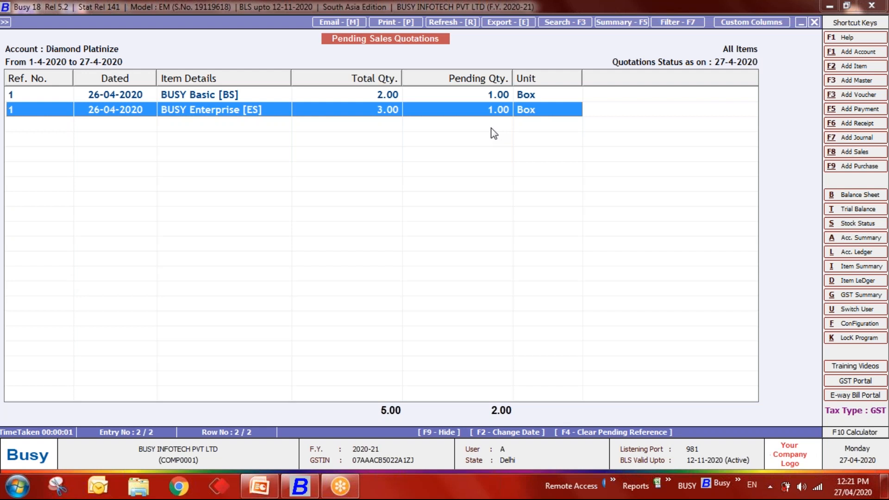
- Leave the pending report and open the Sales Quotation statement under Quotation-wise Statement
key("Escape")
key("Escape")
key("Escape")
key("Escape")
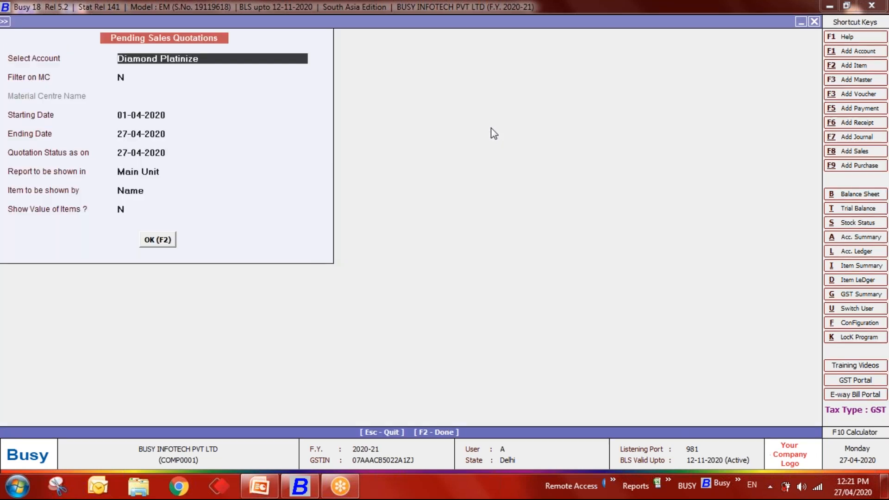
key("Escape")
key("Down")
key("Return")
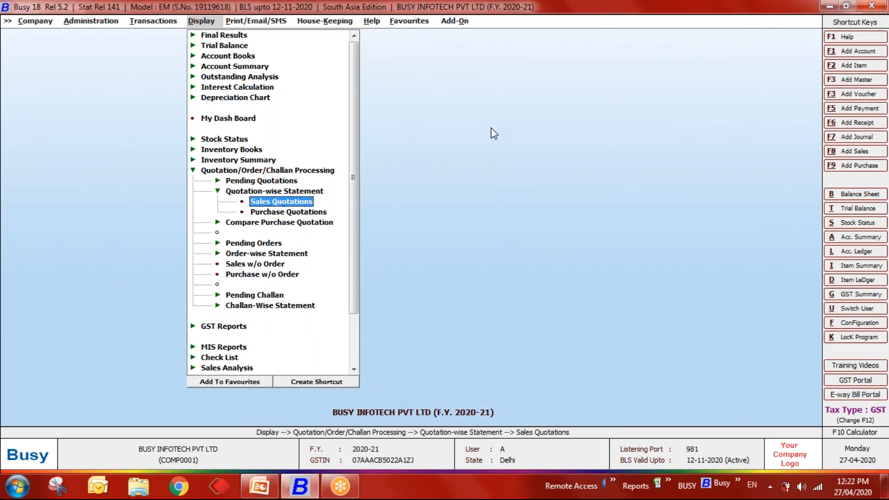
key("Return")
key("Return")
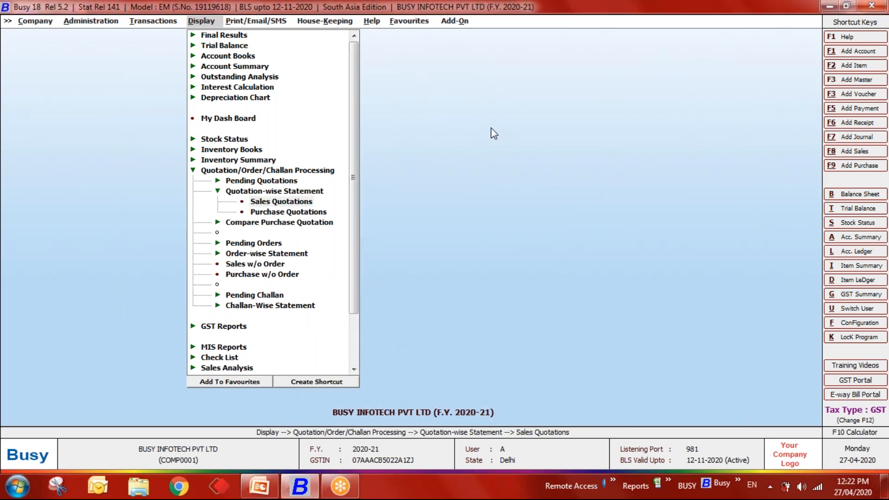
- Limit the Sales Quotation statement to the Diamond Platinize account
key("Return")
key("Down")
key("Down")
key("Return")
key("Return")
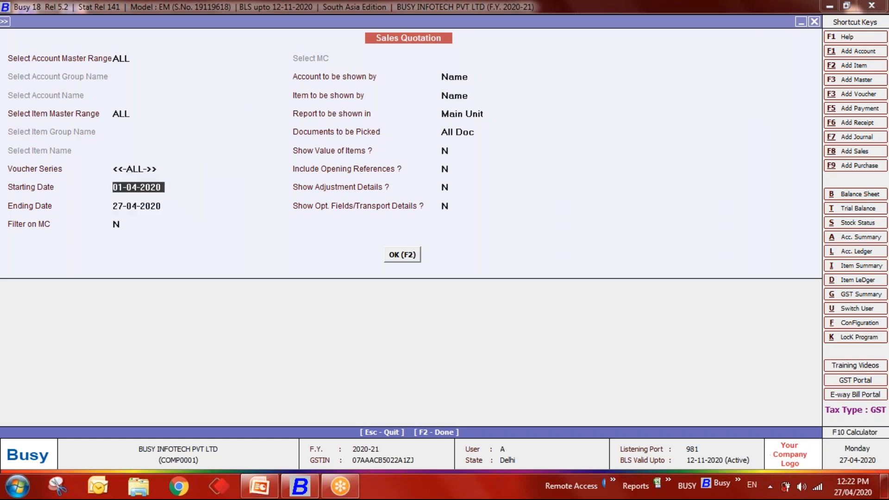
key("Up")
key("Up")
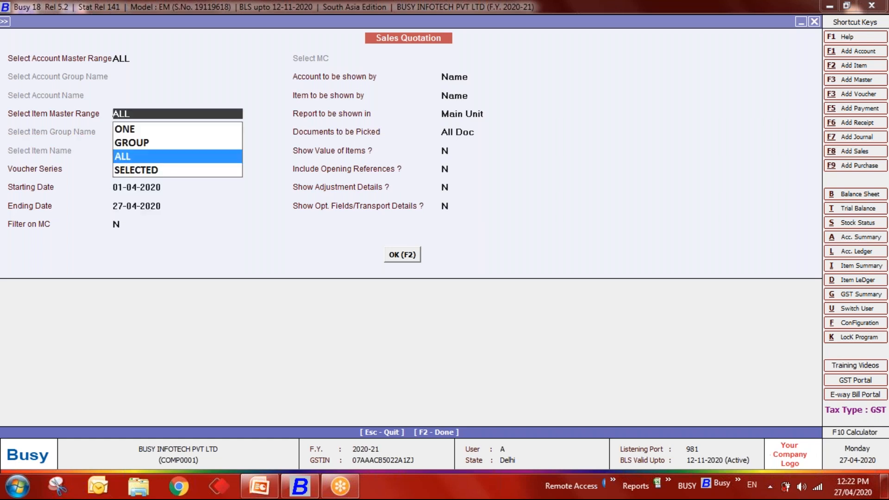
key("Up")
key("Up")
key("Up")
key("Return")
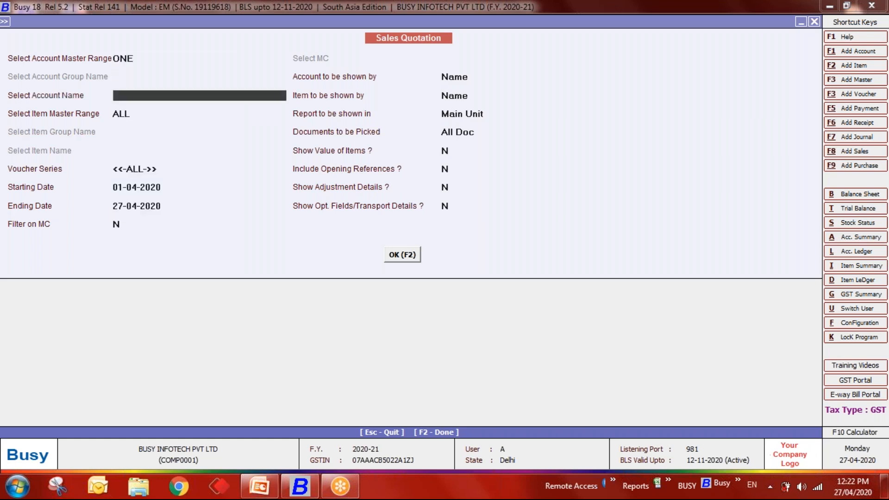
type("diam")
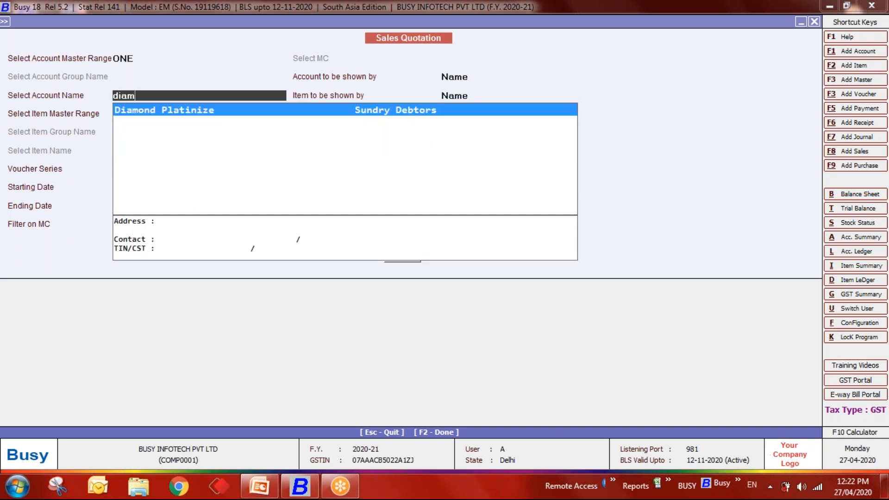
key("Return")
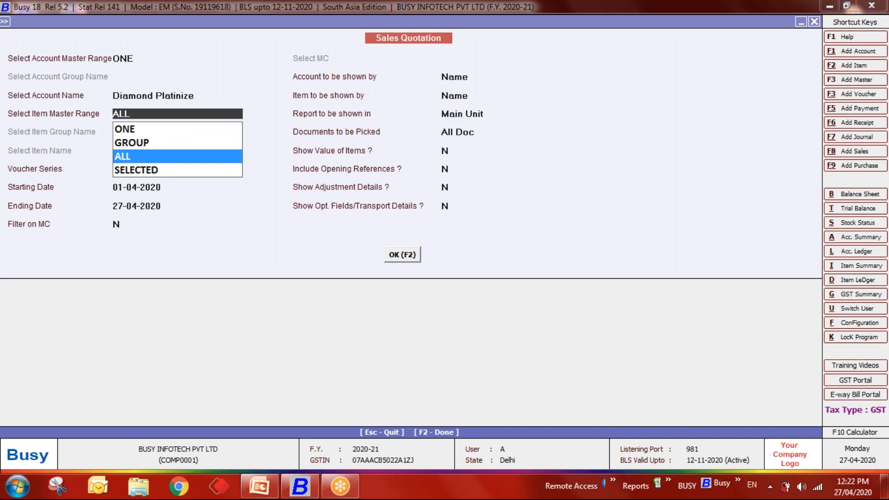
- Keep ALL items, all voucher series and All Doc, and set Show Adjustment Details to Y
key("Up")
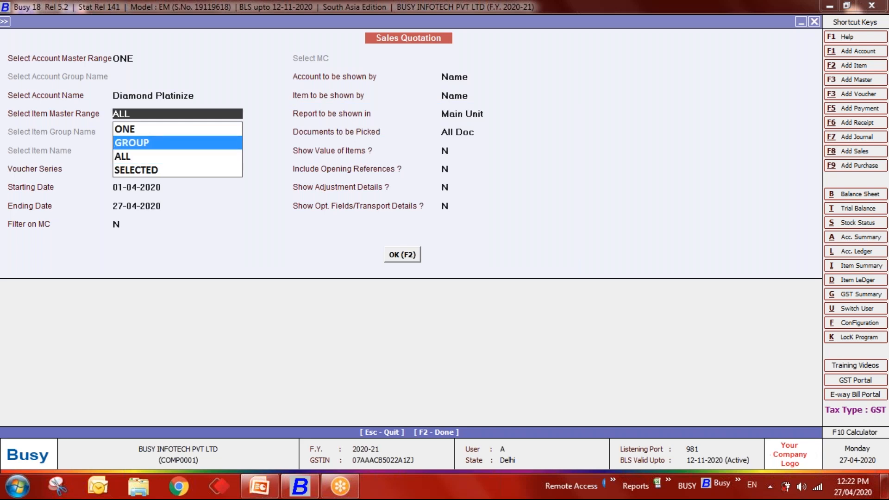
key("Down")
key("Down")
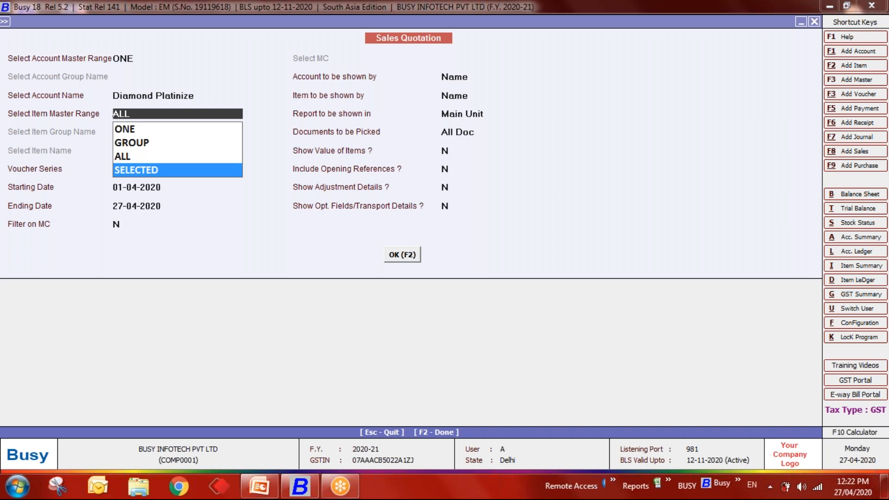
key("Up")
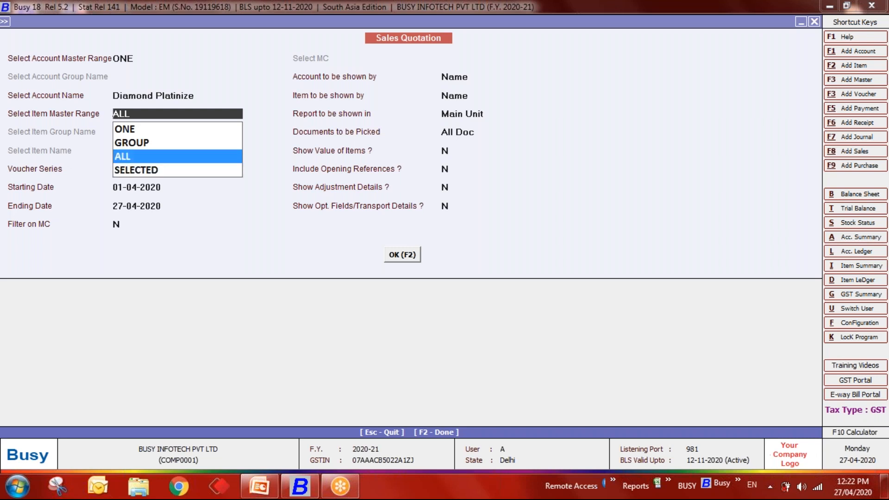
key("Return")
key("Return")
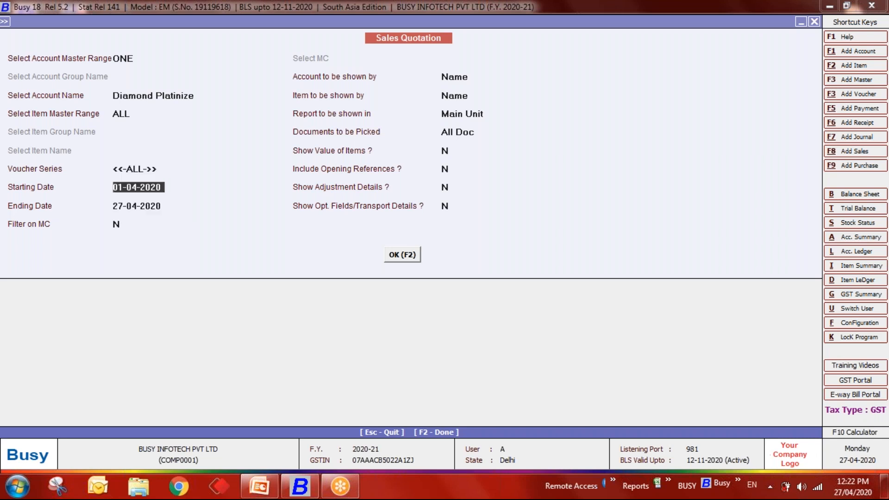
key("Return")
key("Return")
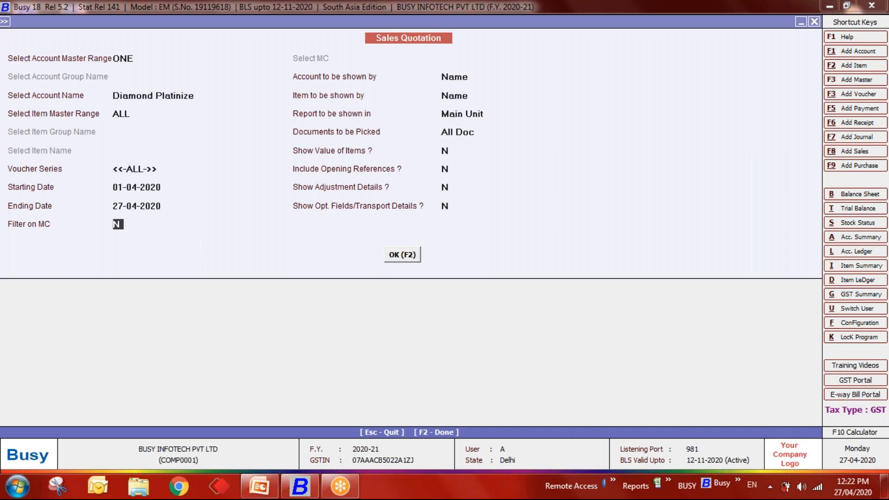
key("Return")
key("Return")
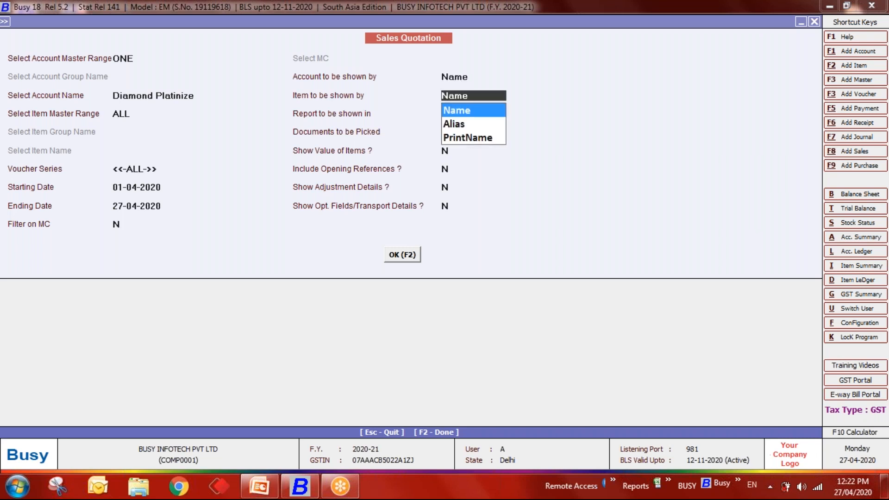
key("Return")
key("Return")
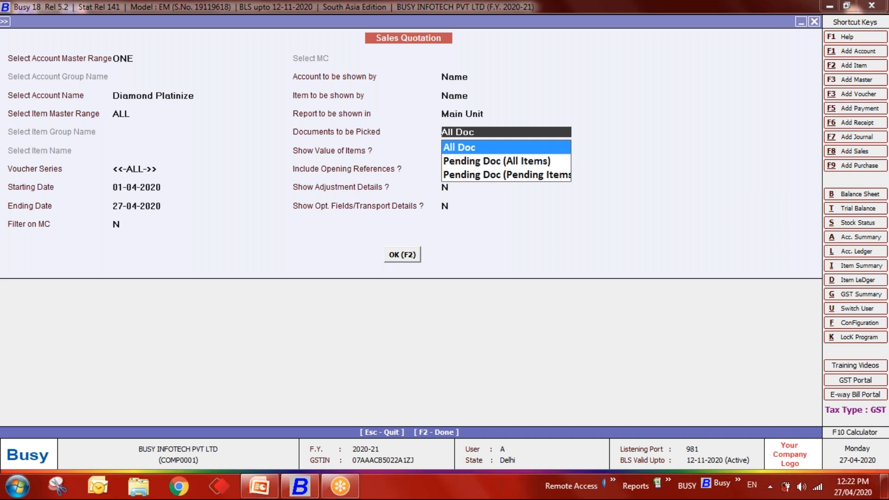
key("Return")
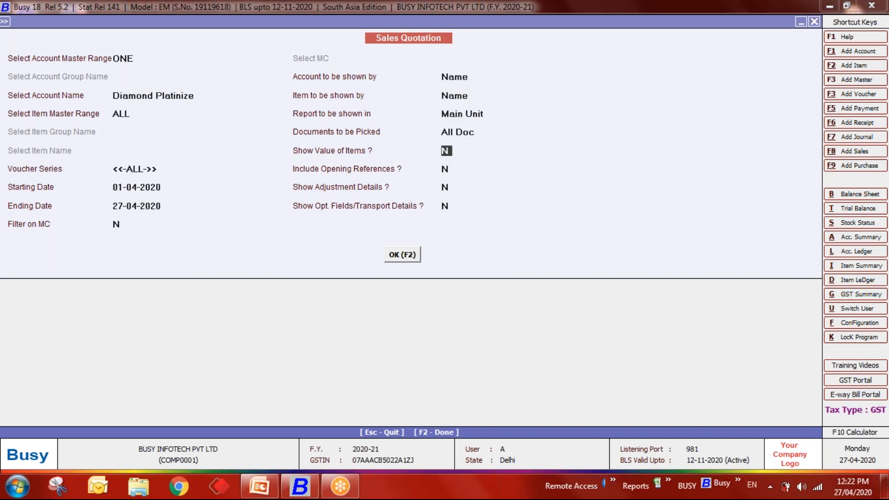
key("Return")
key("Return")
type("Y")
key("Return")
key("Return")
key("Return")
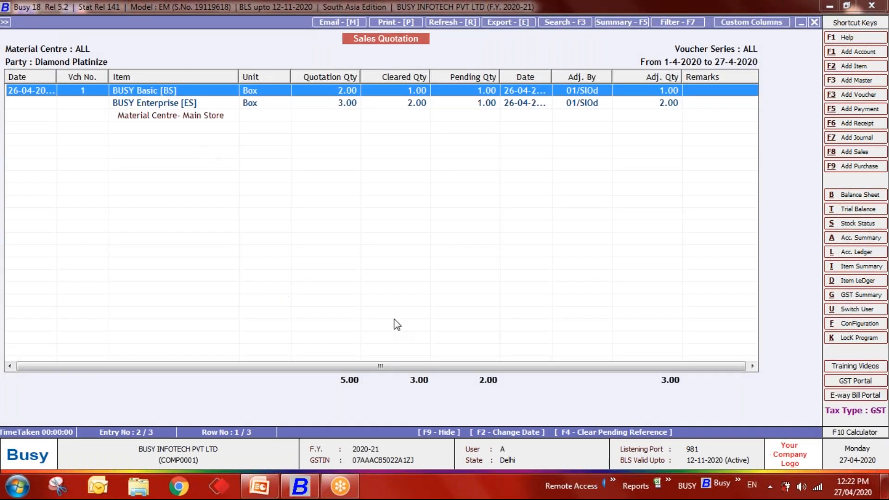
- Narrow the Item column and review the BUSY Basic and BUSY Enterprise lines, each 1.00 pending
left_click_drag(384, 366, 649, 386)
mouse_move(238, 77)
left_mouse_down()
mouse_move(198, 71)
mouse_move(235, 73)
mouse_move(225, 74)
left_mouse_up()
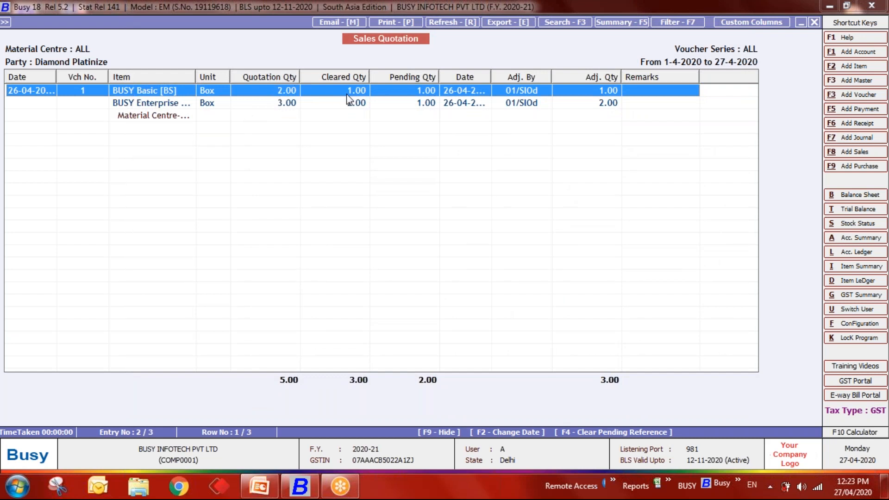
left_click(274, 110)
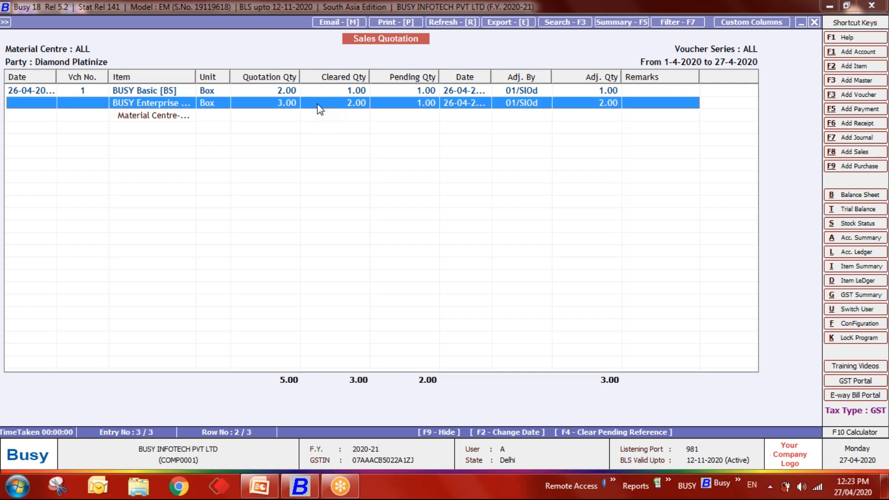
left_click(421, 88)
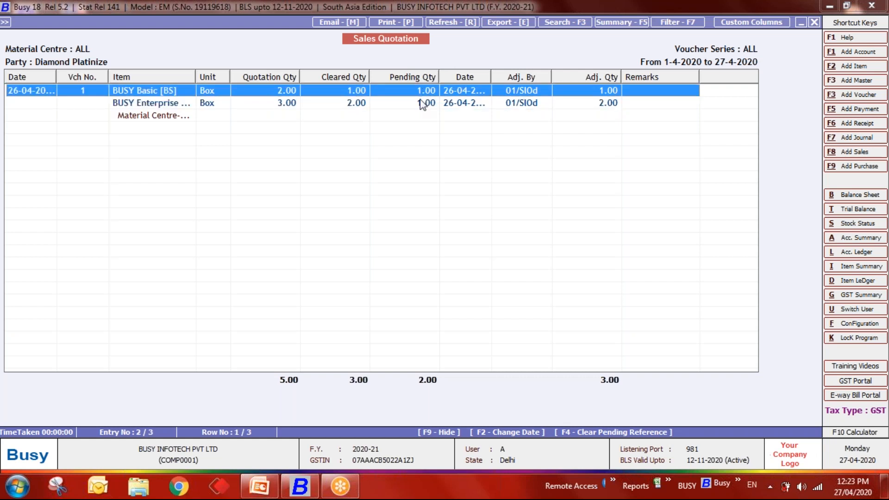
left_click(420, 99)
left_click(420, 94)
left_click(419, 105)
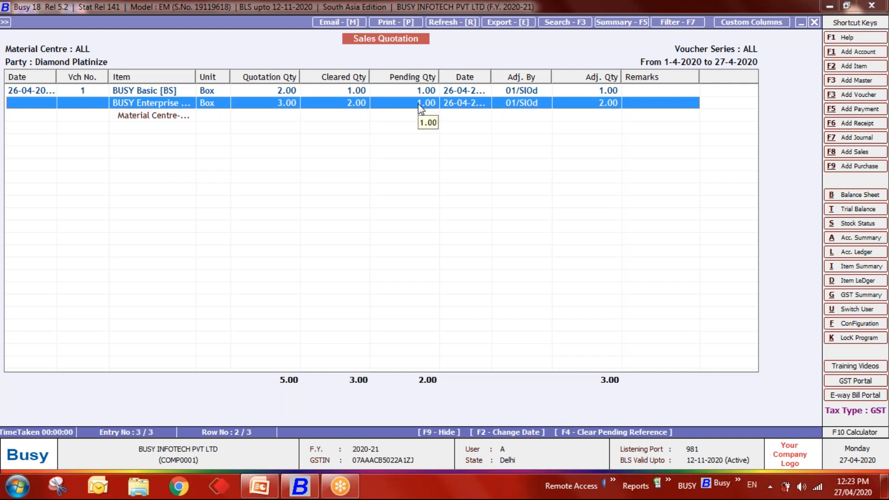
- Clear the BUSY Enterprise pending quotation quantity with remark 'Cancel'
key("F4")
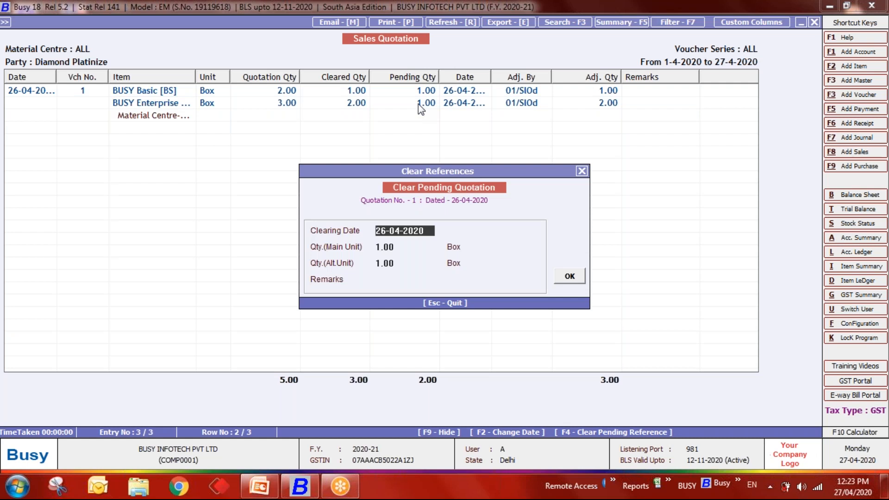
key("Return")
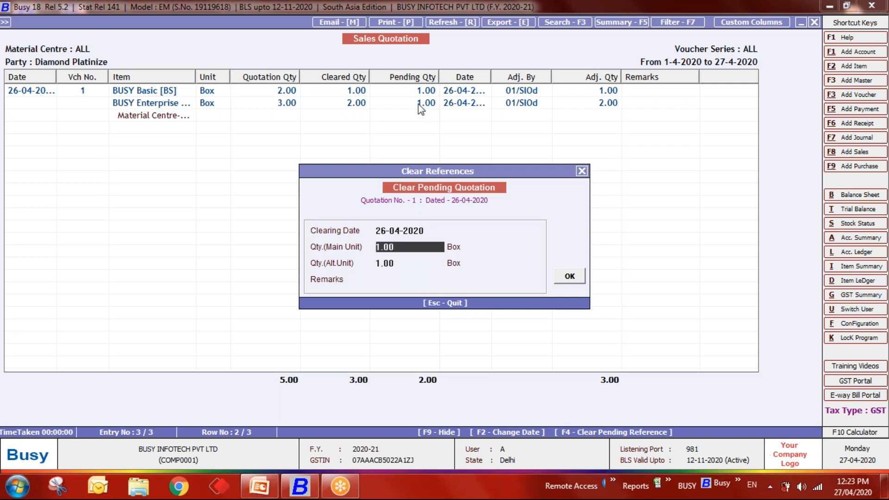
key("Return")
key("Return")
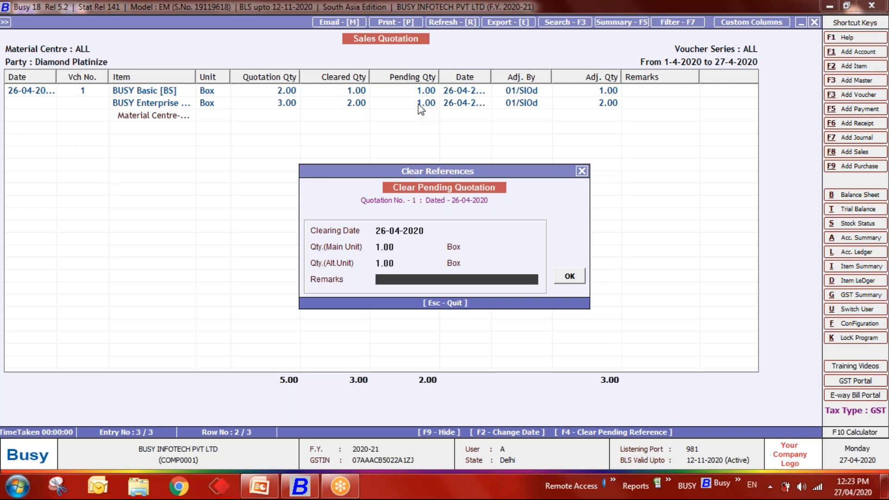
type("Cleared")
key("BackSpace")
key("BackSpace")
key("BackSpace")
key("BackSpace")
key("BackSpace")
key("BackSpace")
type("ancel")
key("Return")
key("Return")
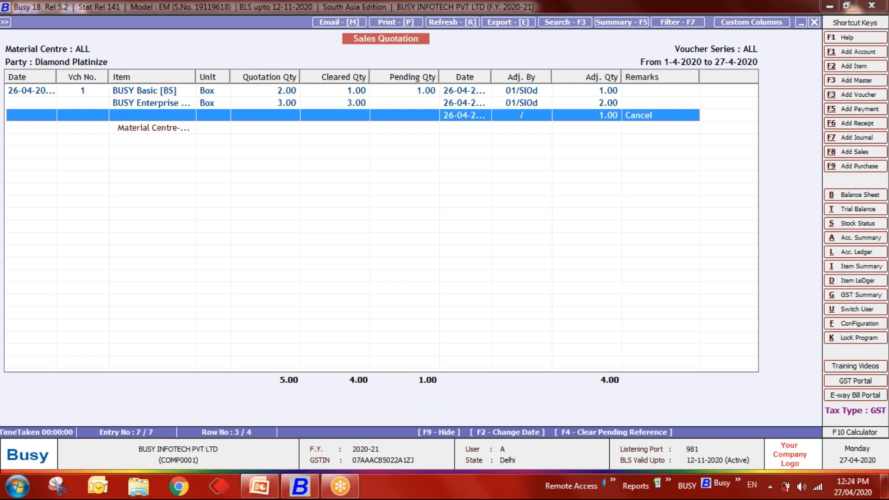
- Clear the BUSY Basic pending quotation quantity with remark 'Cancel'
key("Up")
key("Up")
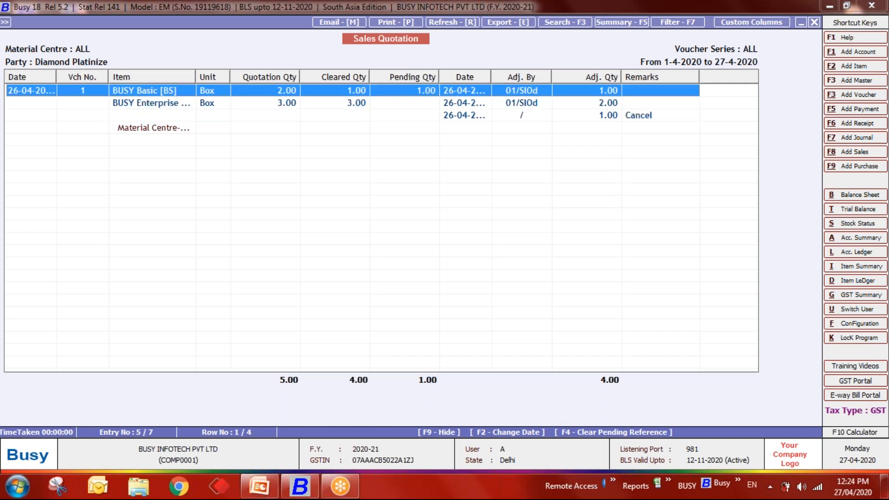
key("F4")
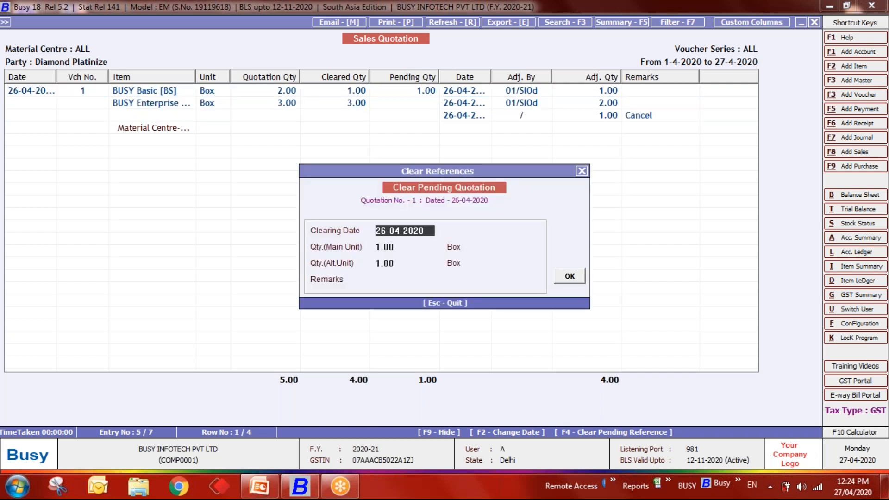
key("Return")
key("Return")
type("Cancel")
key("Return")
key("Return")
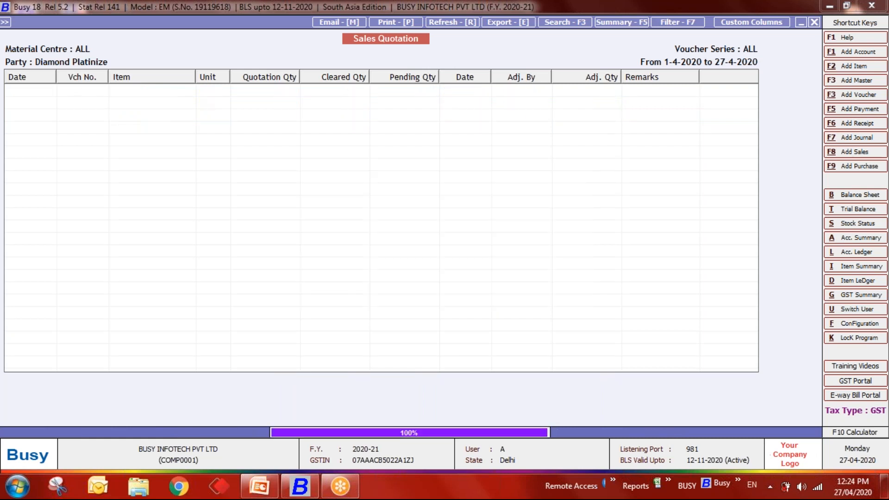
key("Down")
- Review the refreshed quotation rows showing the Cancel lines, then close the statement
key("Up")
key("Down")
key("Down")
key("Up")
key("Up")
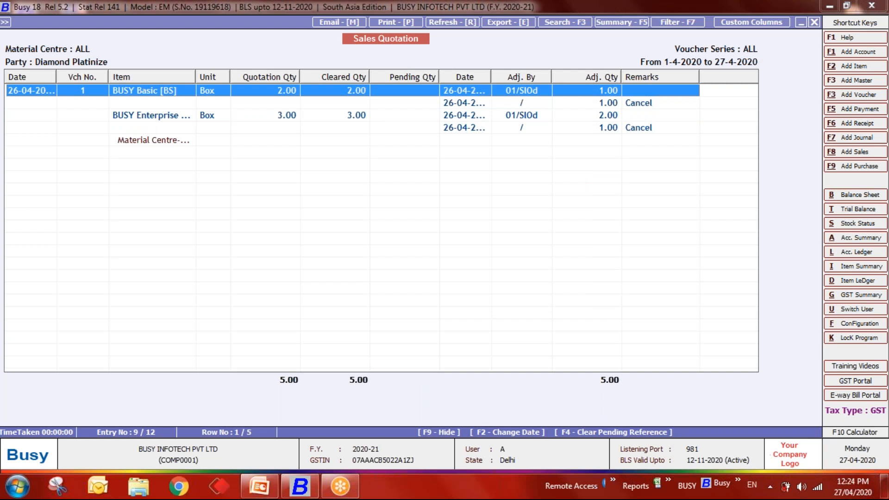
key("Down")
key("Up")
key("Down")
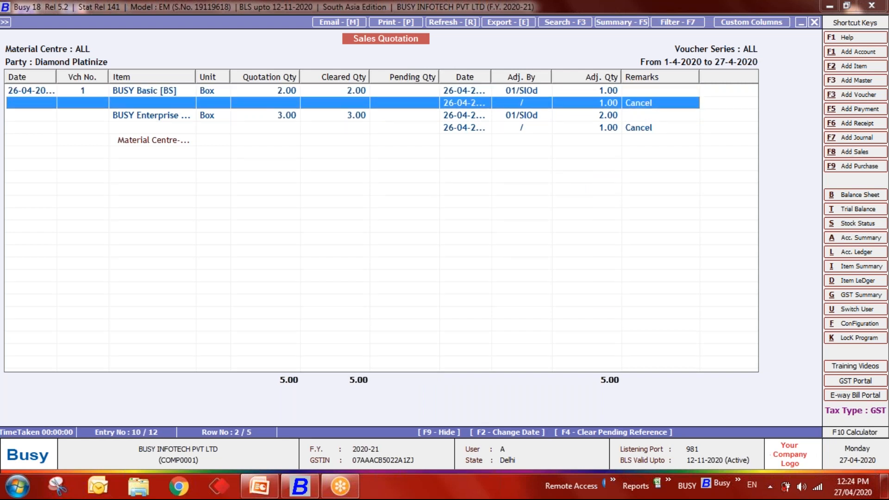
key("Down")
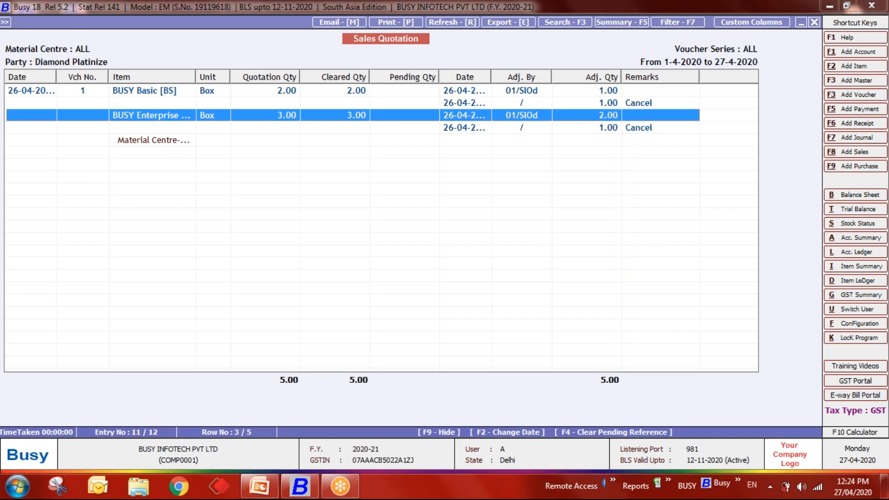
key("Down")
key("Escape")
- Go to Challan-Wise Statement and open the Sales Challan statement
key("Escape")
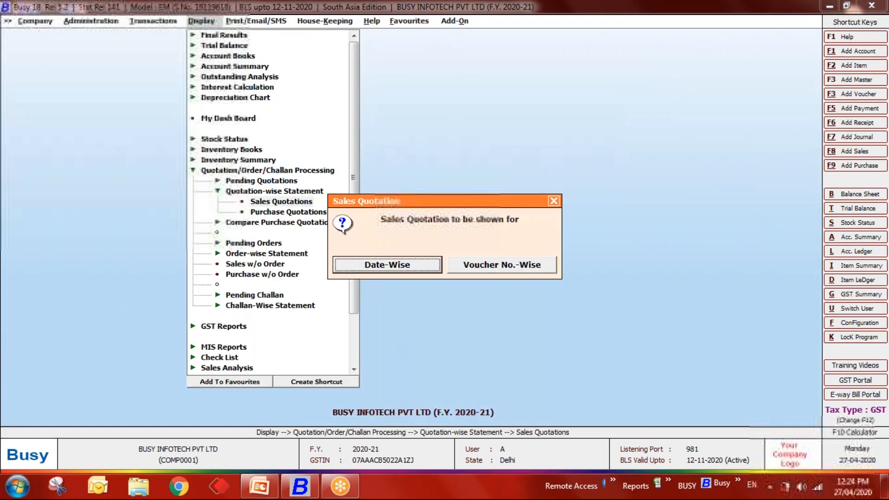
key("Escape")
key("Up")
key("Down")
key("Down")
key("Down")
key("Down")
key("Down")
key("Down")
key("Down")
key("Down")
key("Down")
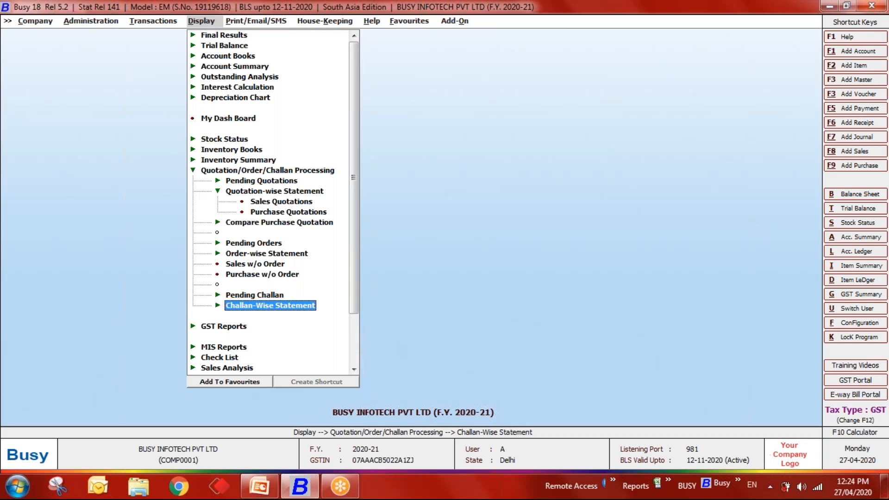
key("Return")
key("Return")
key("Return")
key("Down")
key("Down")
key("Up")
key("Up")
key("Return")
- Generate it for Diamond Platinize with all items and series and Show Adjustment Details Y
type("dia")
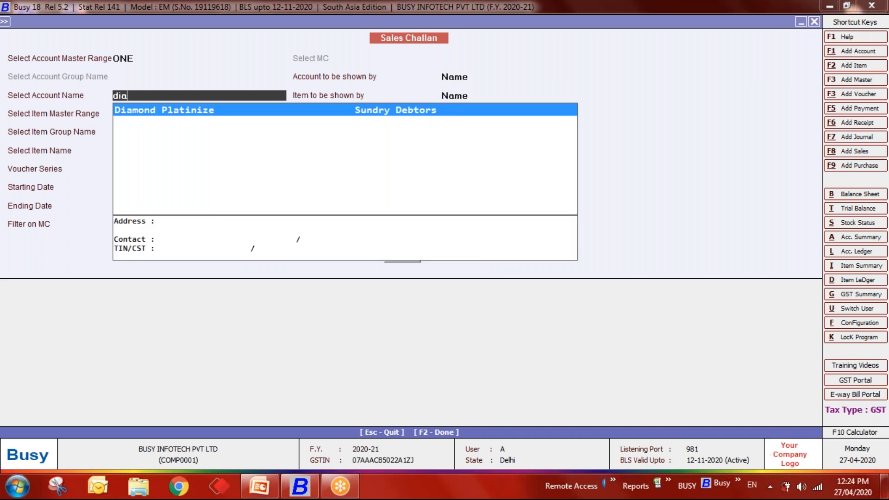
key("Return")
key("Down")
key("Down")
key("Return")
key("Return")
key("Return")
key("Return")
key("Return")
key("Return")
key("Return")
key("Return")
key("Return")
key("Return")
key("Return")
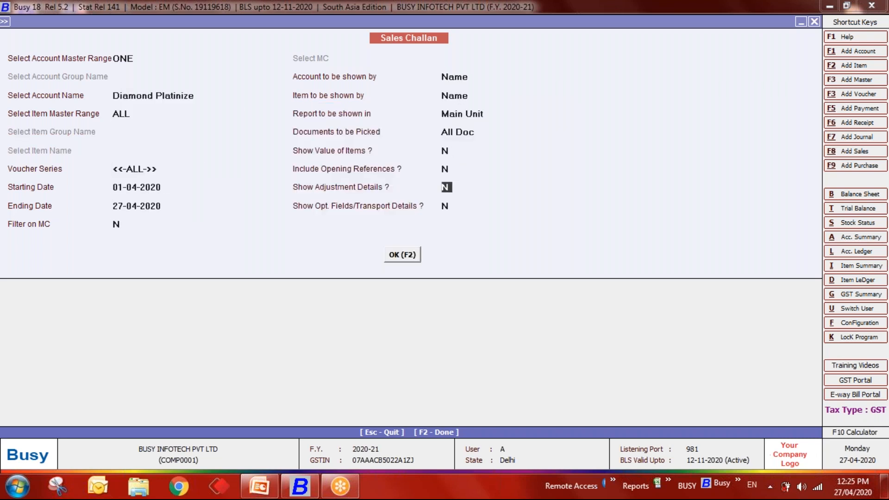
type("Y")
key("Return")
key("Return")
key("Return")
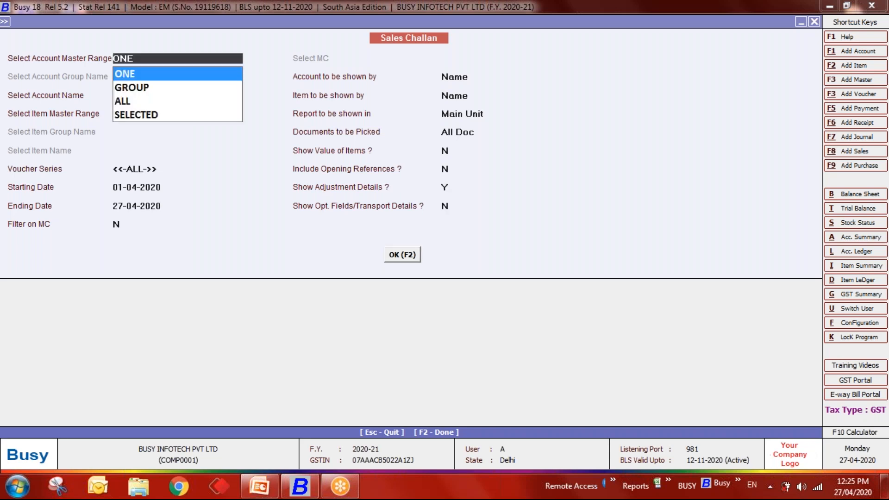
key("F2")
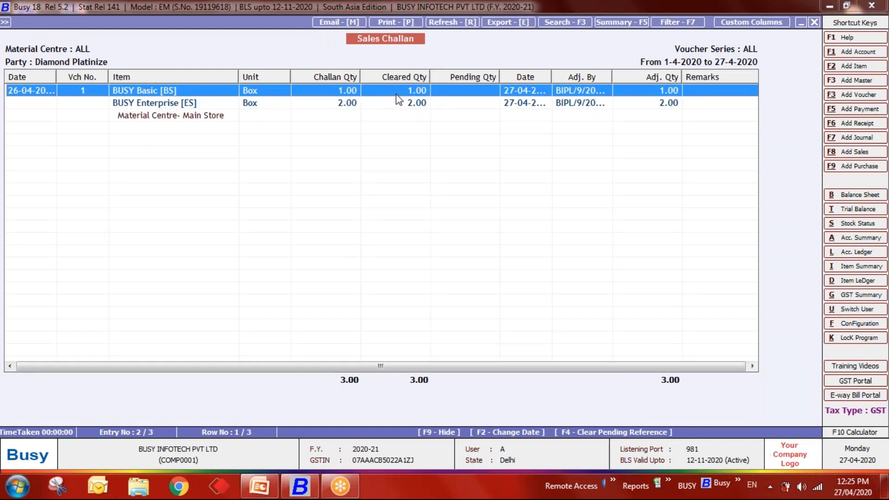
- Narrow the Adj. By and Pending Qty columns of the Sales Challan statement, then close it
left_click(347, 104)
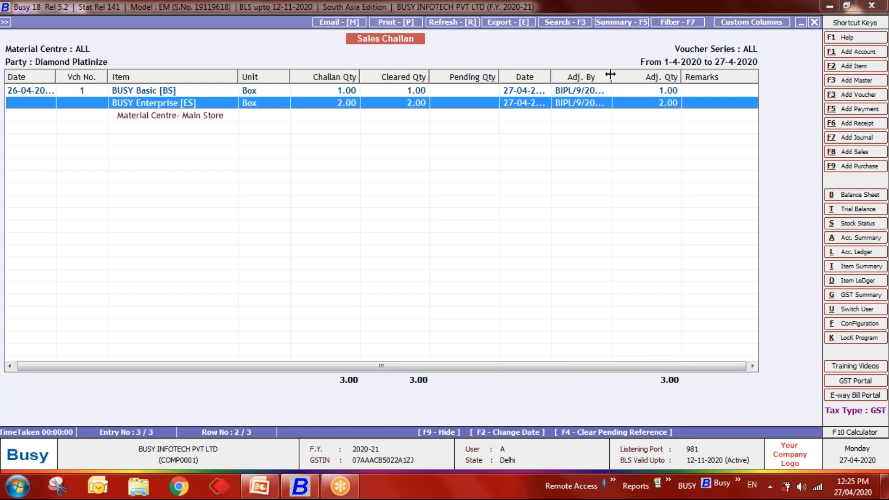
left_click_drag(606, 74, 596, 74)
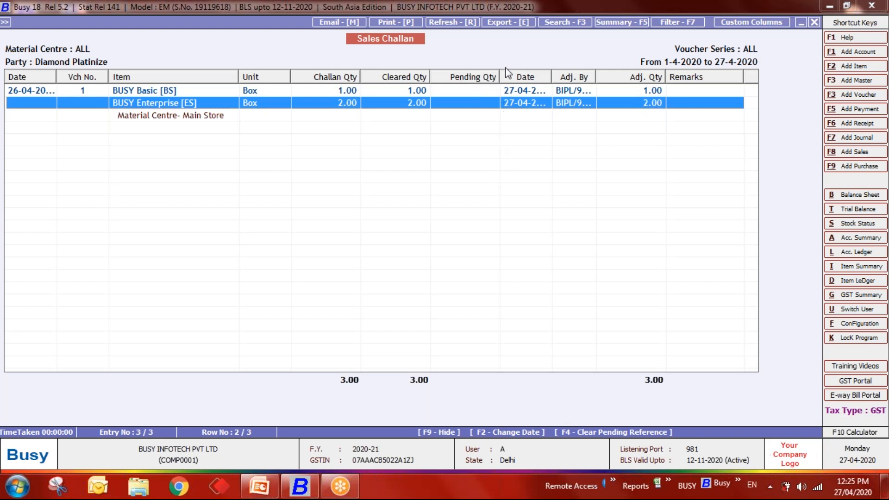
left_click_drag(497, 72, 473, 70)
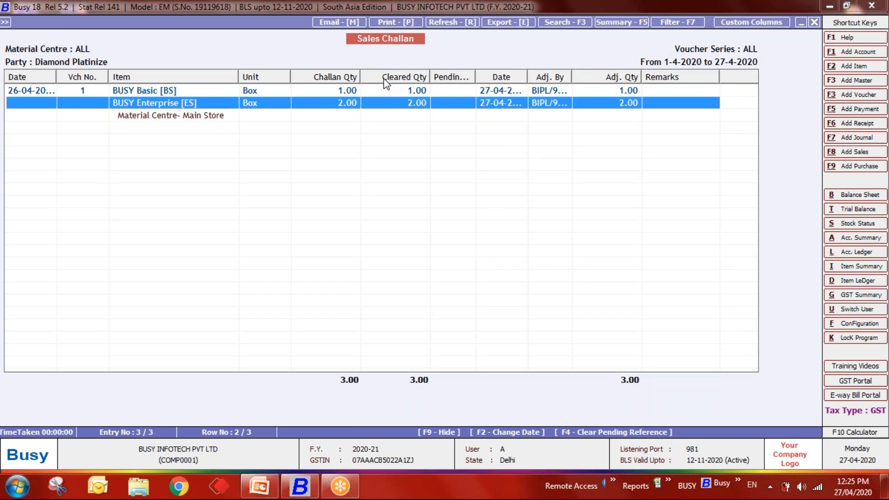
key("Escape")
key("Escape")
key("Escape")
key("Escape")
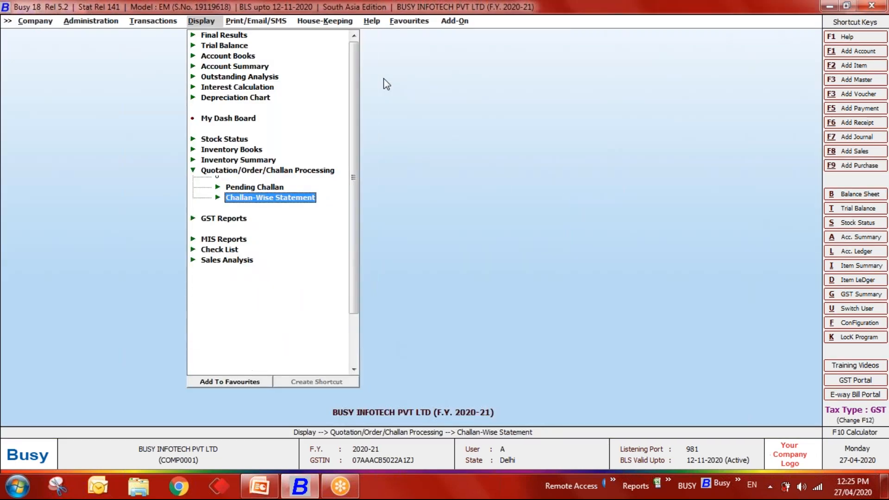
- Collapse and re-expand the report group, peeking into the Order-wise Statement sub-reports
key("Escape")
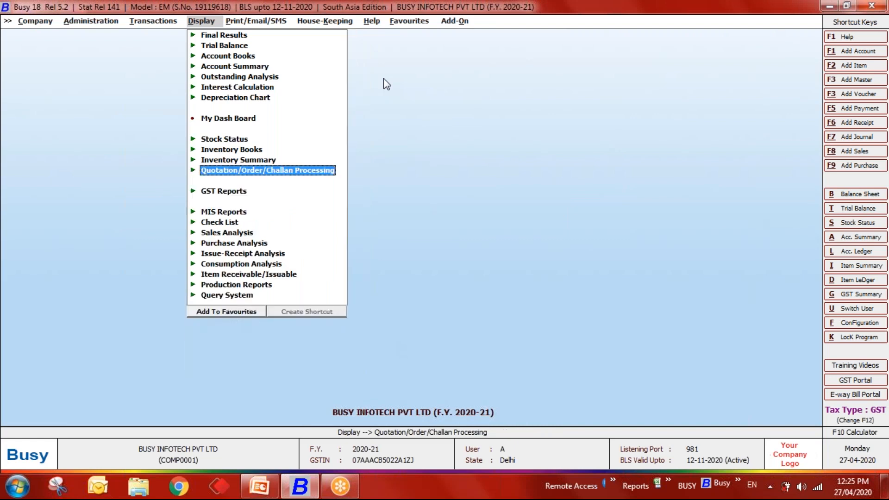
key("Return")
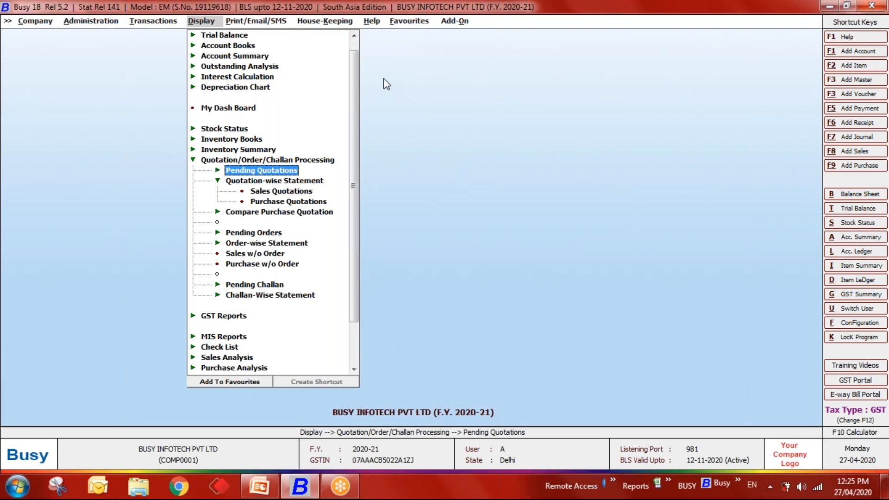
key("Down")
key("Left")
key("Down")
key("Down")
key("Down")
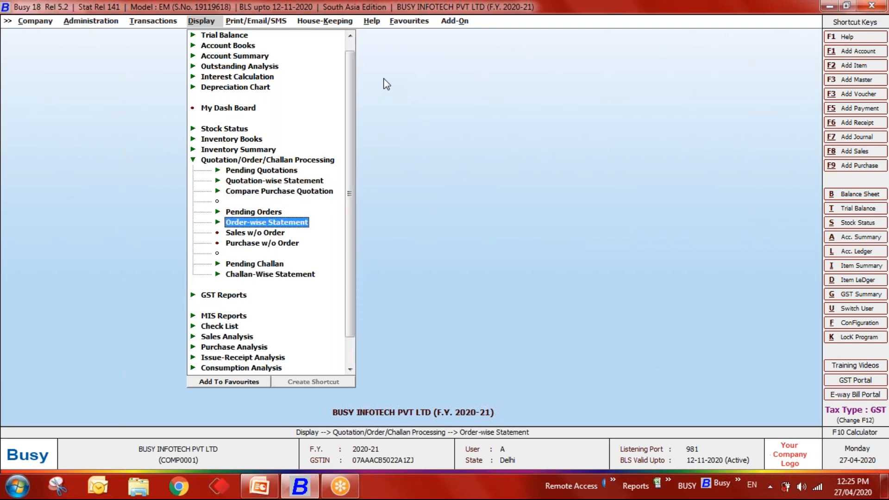
key("Escape")
key("Return")
key("Down")
key("Down")
key("Down")
key("Down")
key("Return")
key("Escape")
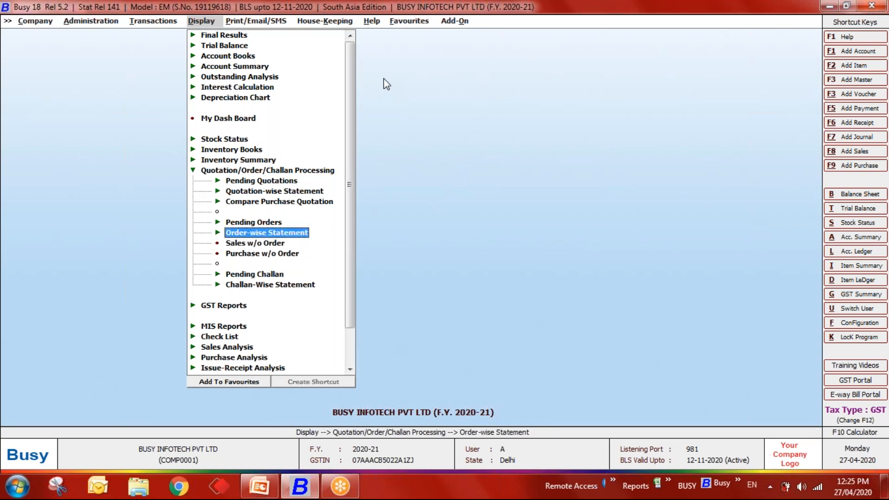
- Step through the reports from Pending Quotations to Challan-Wise Statement, then collapse the group
key("Up")
key("Up")
key("Up")
key("Up")
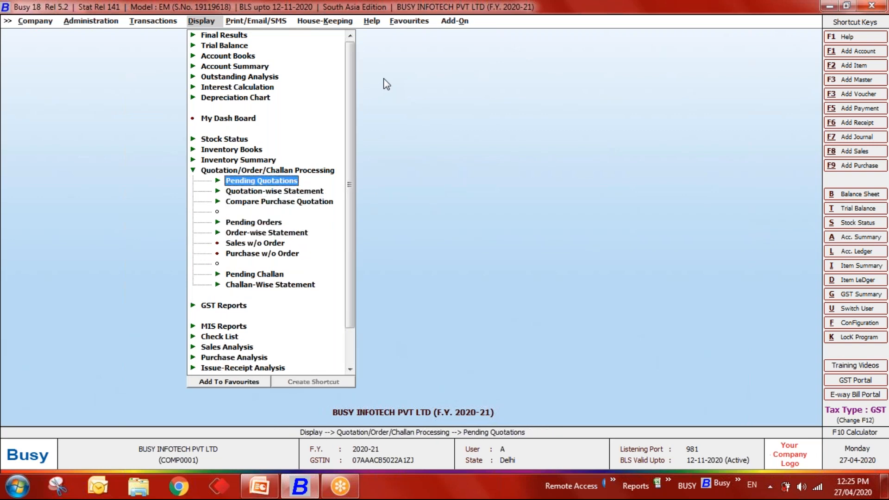
key("Down")
key("Down")
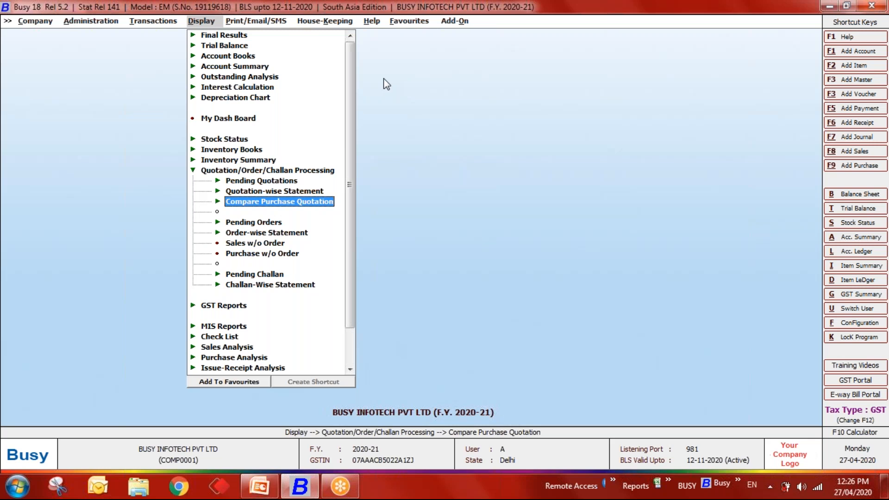
key("Down")
key("Down")
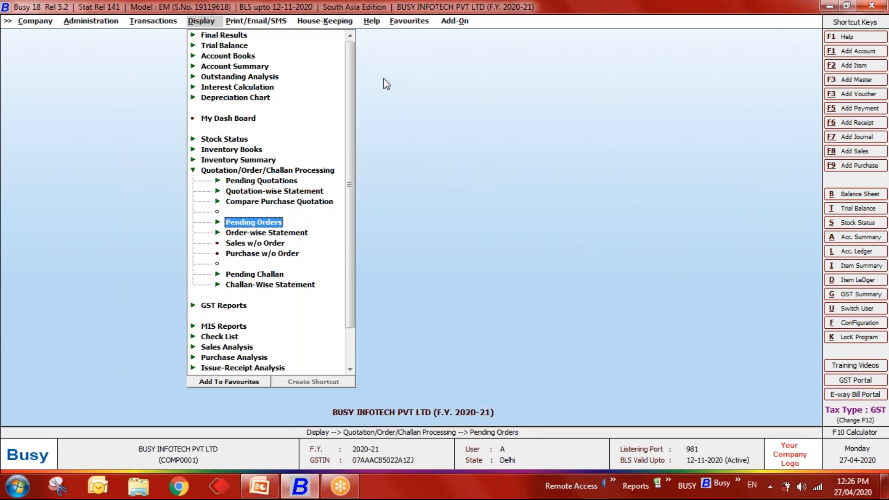
key("Up")
key("Down")
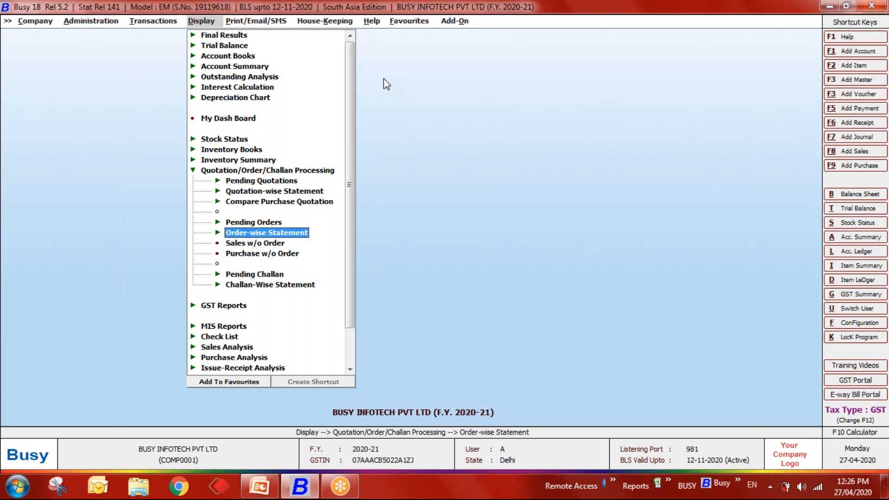
key("Down")
key("Down")
key("Down")
key("Down")
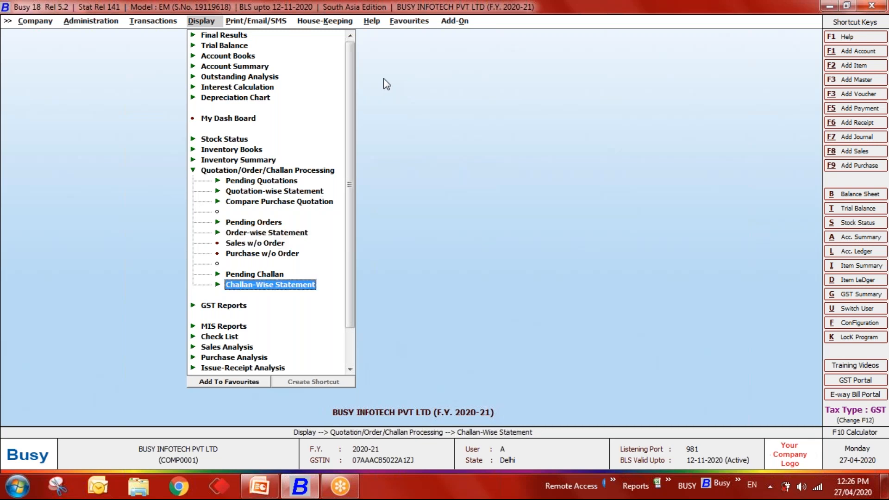
key("Up")
key("Up")
key("Up")
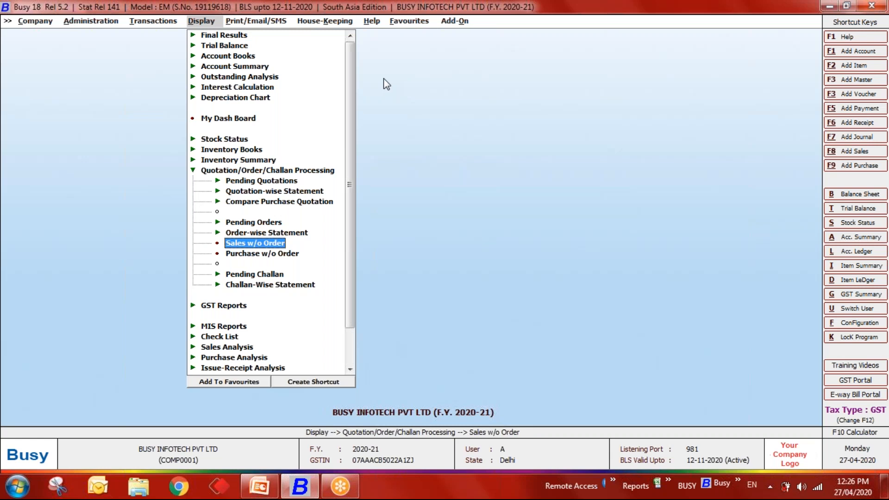
key("Down")
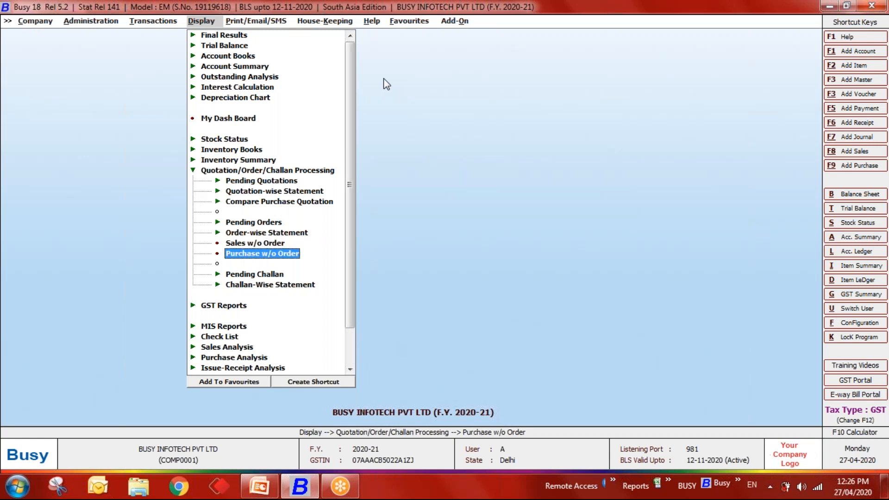
key("Down")
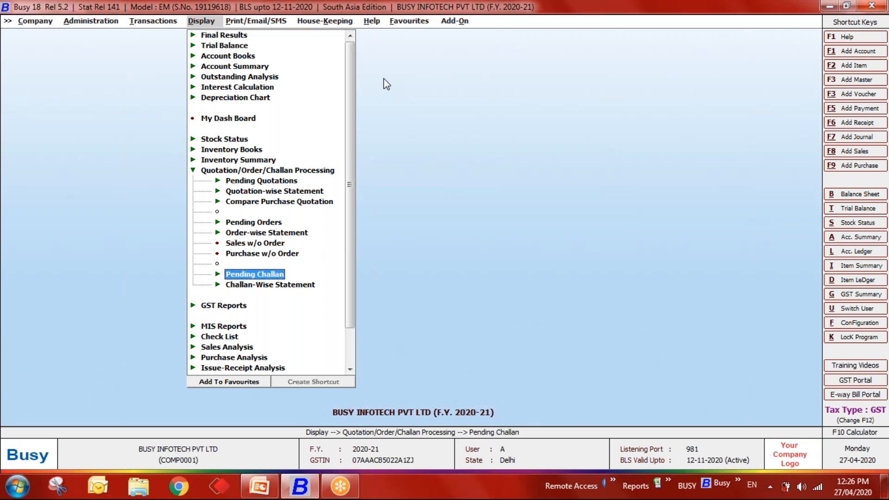
key("Down")
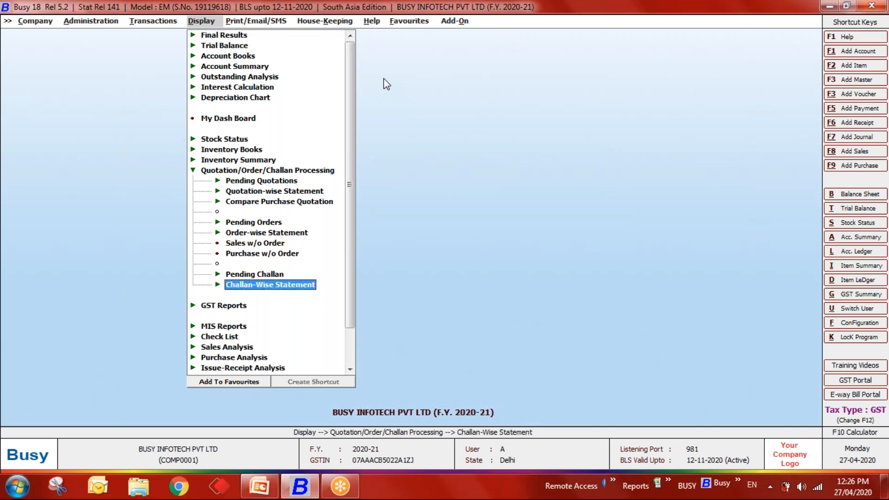
key("Up")
key("Up")
key("Up")
key("Up")
key("Up")
key("Up")
key("Up")
key("Up")
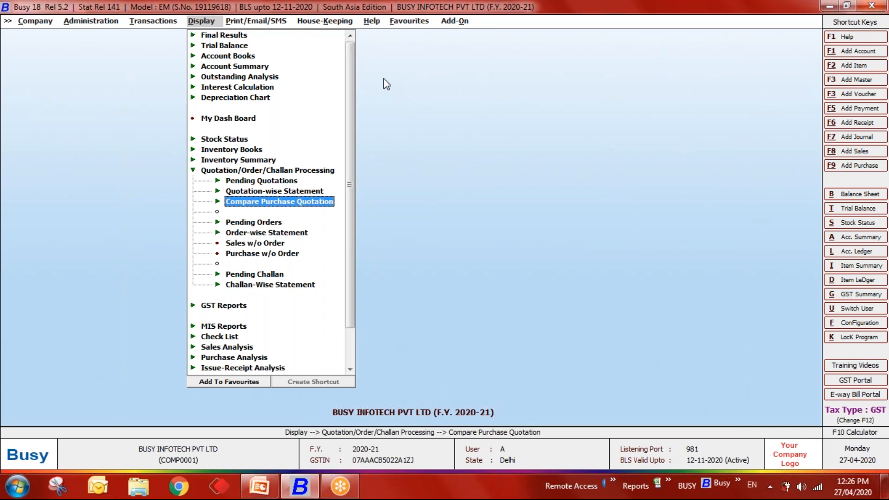
key("Up")
key("Return")
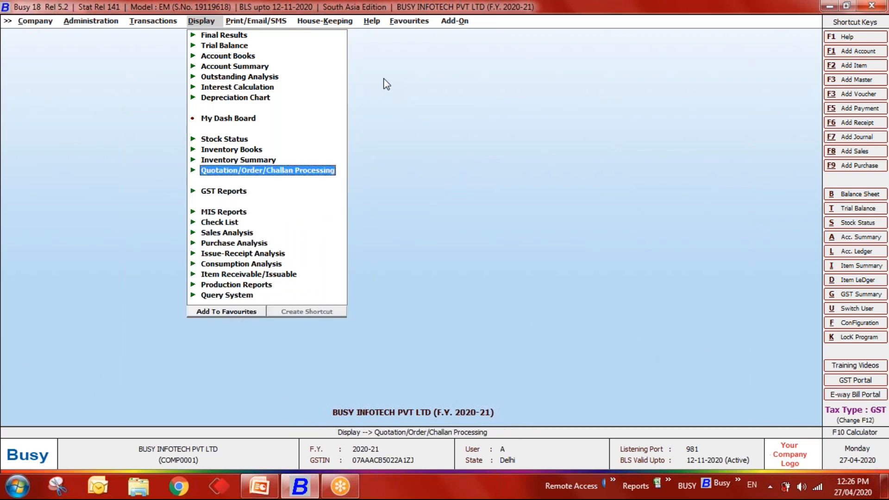
key("Left")
key("Left")
- Review Configuration > Features / Options > Inventory and leave it unchanged
key("Return")
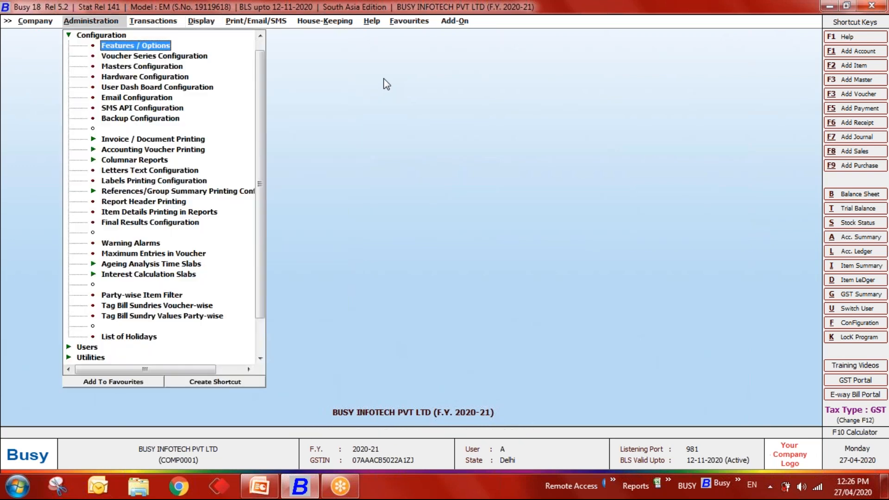
key("Return")
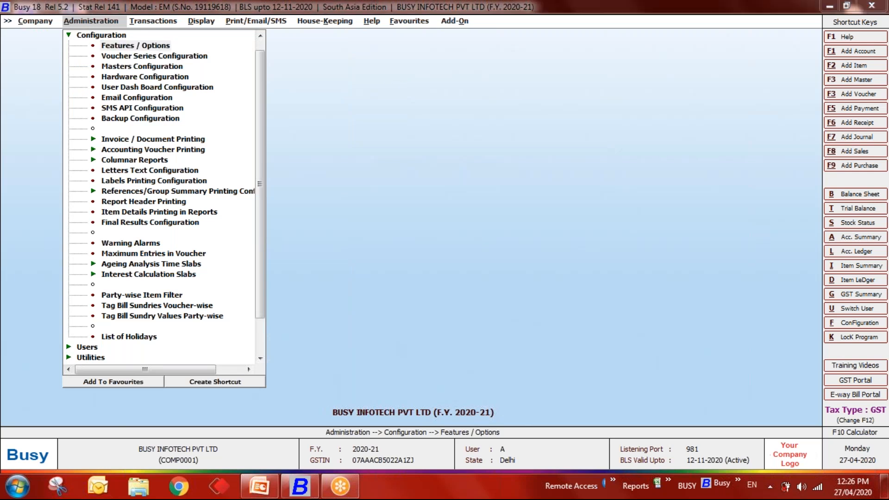
key("Down")
key("Down")
key("Down")
key("Down")
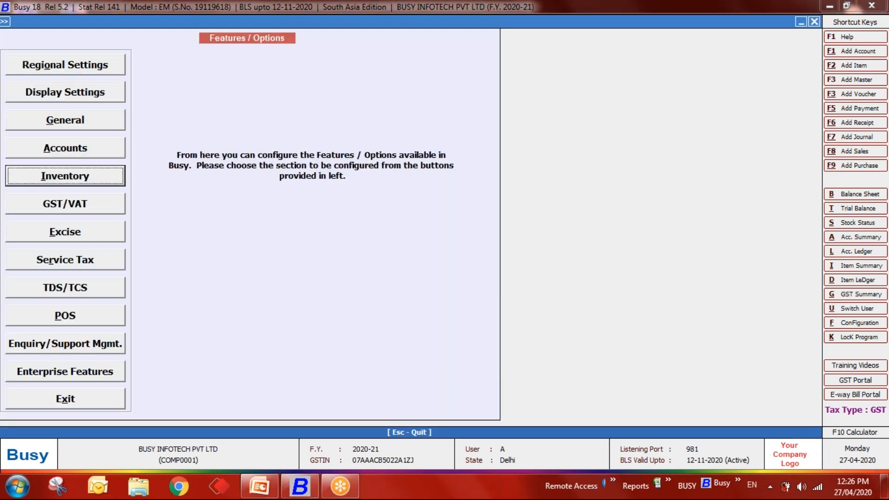
key("Return")
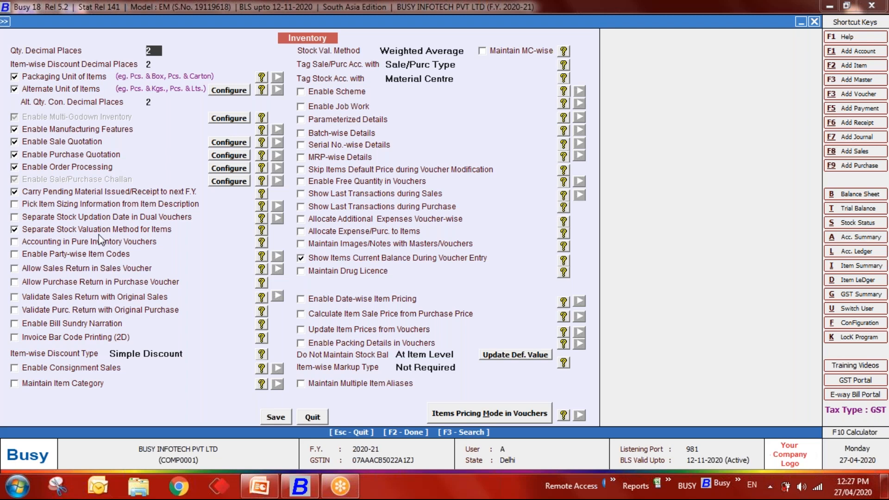
key("Escape")
key("Escape")
key("Escape")
- Expand the masters list and move down to the item masters
key("Up")
key("Return")
key("Down")
key("Down")
key("Down")
- Review Apple's Self-Val. Price and Stock-Val. Method in Modify Item Master, then quit without saving
key("Return")
key("Down")
key("Return")
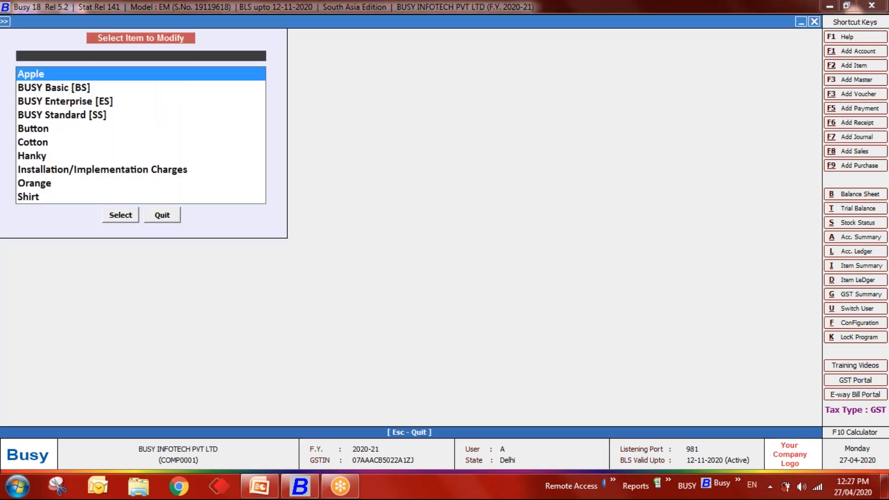
key("Return")
key("Return")
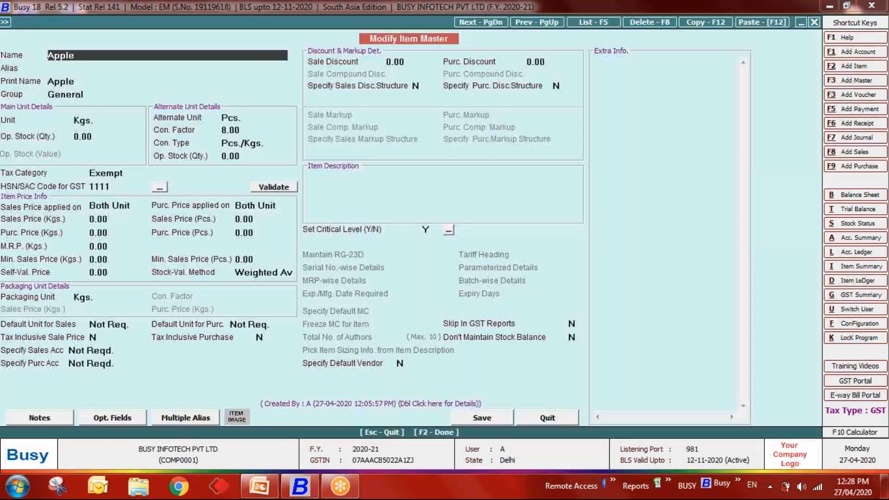
left_click(121, 273)
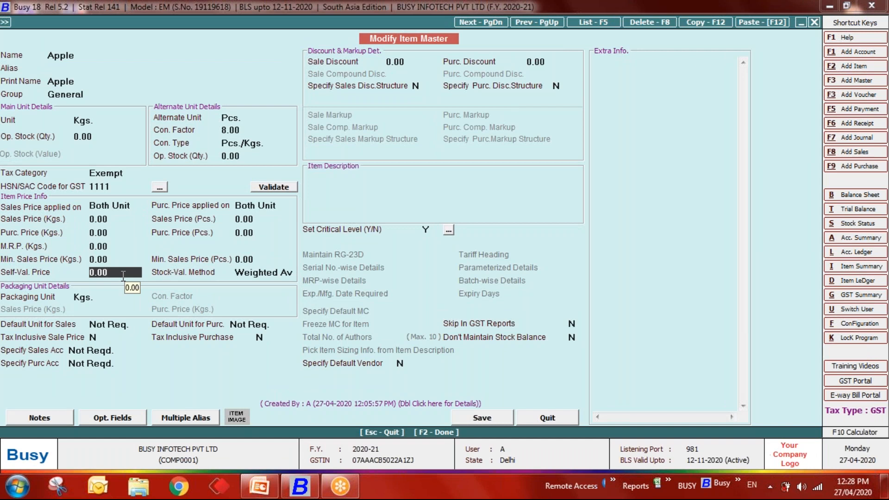
key("Return")
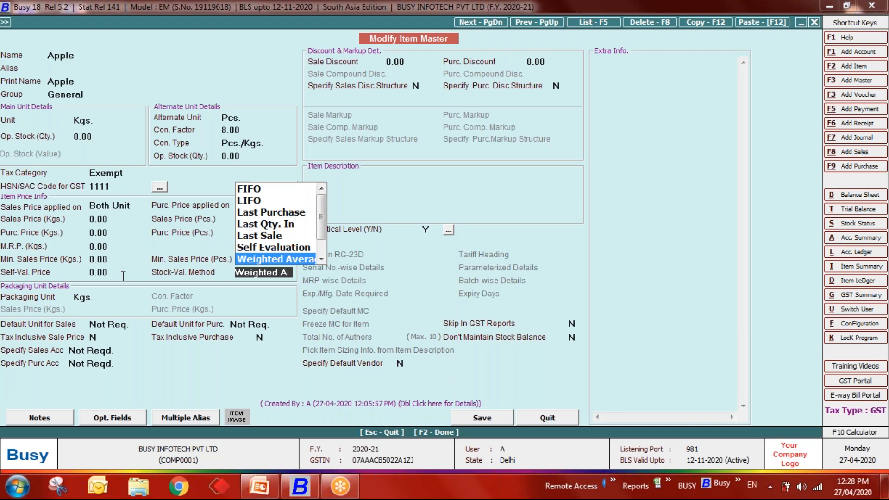
key("Escape")
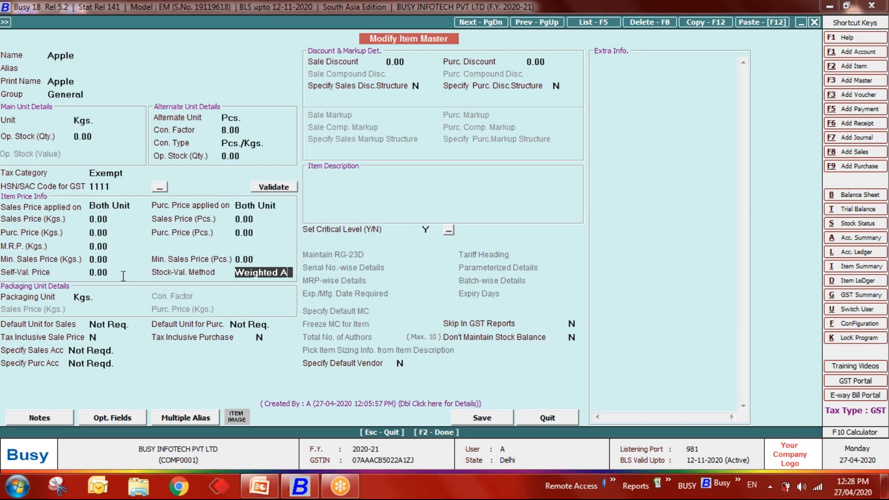
key("Escape")
key("Return")
- Go to Configuration > Features / Options
key("Escape")
key("Escape")
key("Down")
key("Return")
key("Return")
- In Inventory options, turn off Separate Stock Valuation Method for Items, enable Separate Stock Updation Date, and save
key("Down")
key("Down")
key("Down")
key("Down")
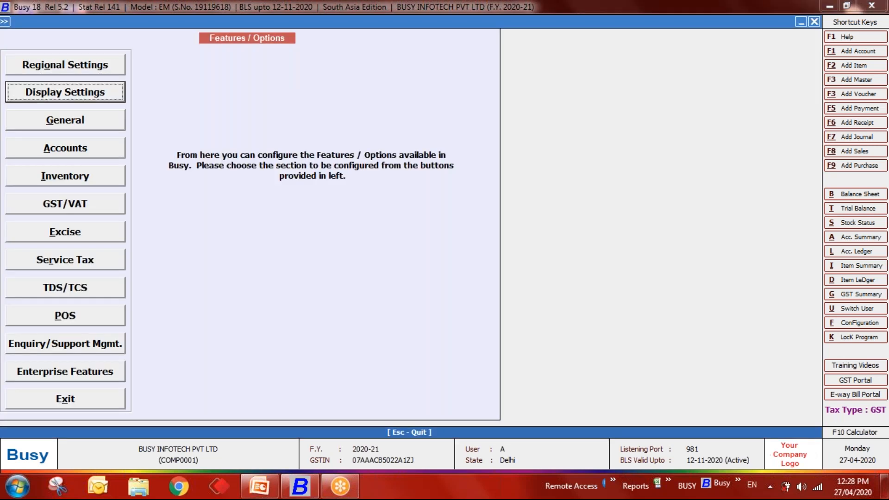
key("Return")
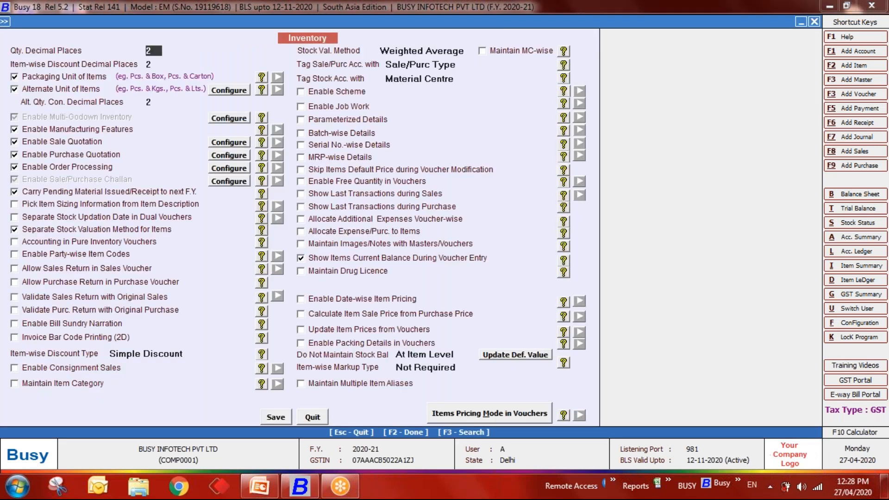
left_click(74, 232)
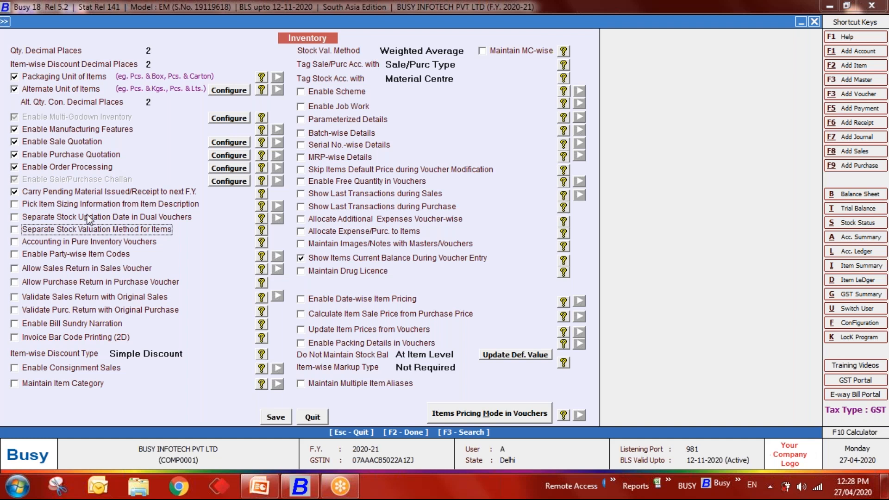
left_click(14, 217)
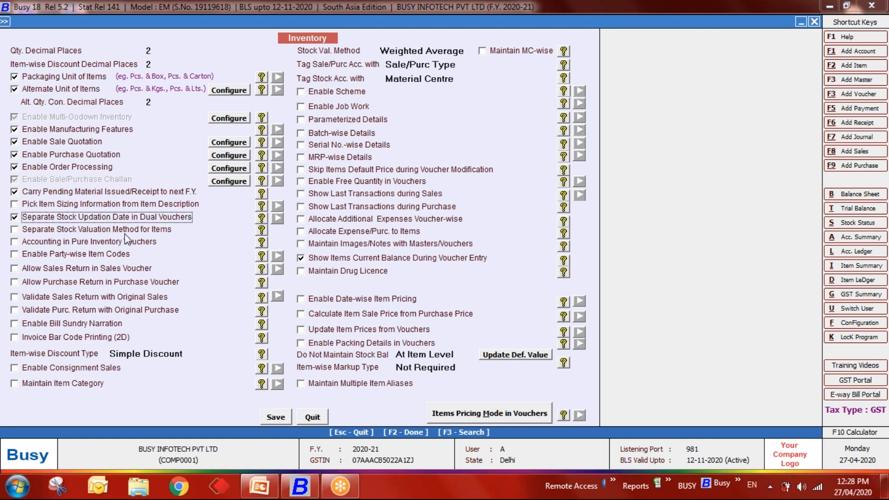
left_click(278, 419)
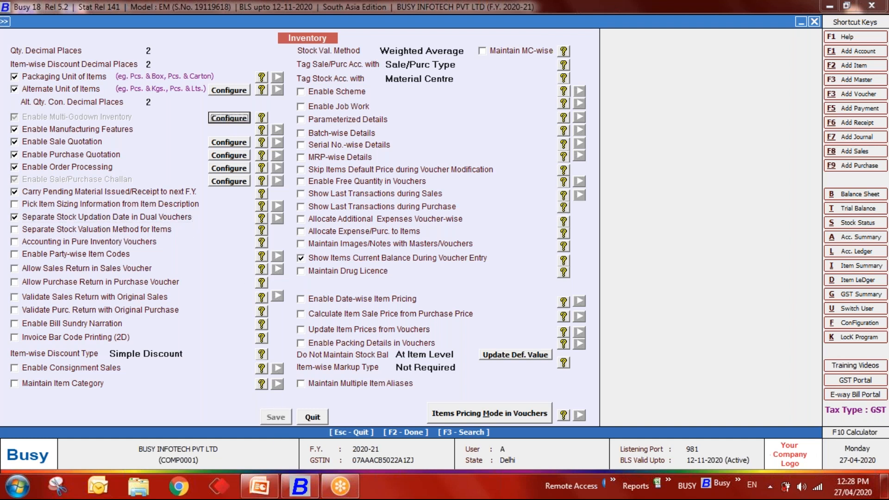
key("Escape")
key("Escape")
- Add a new purchase voucher dated 27-04-2020
key("Right")
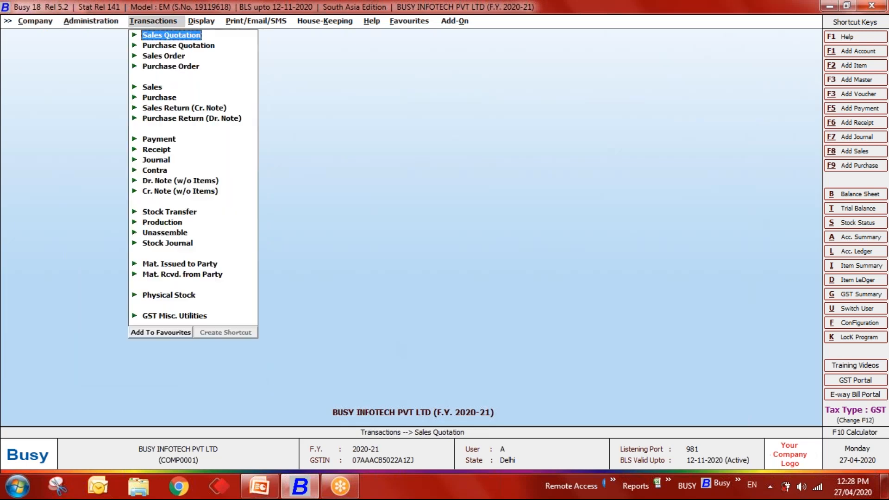
key("Right")
key("Left")
key("Down")
key("Down")
key("Down")
key("Down")
key("Down")
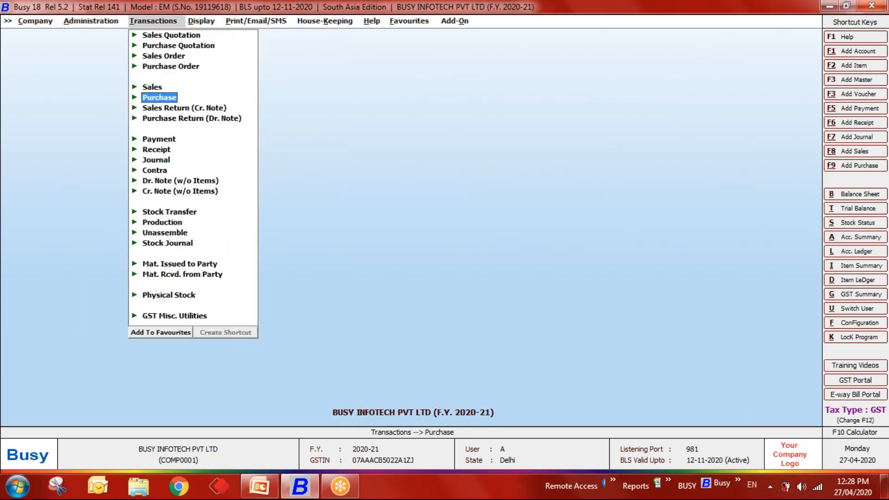
key("Return")
key("Return")
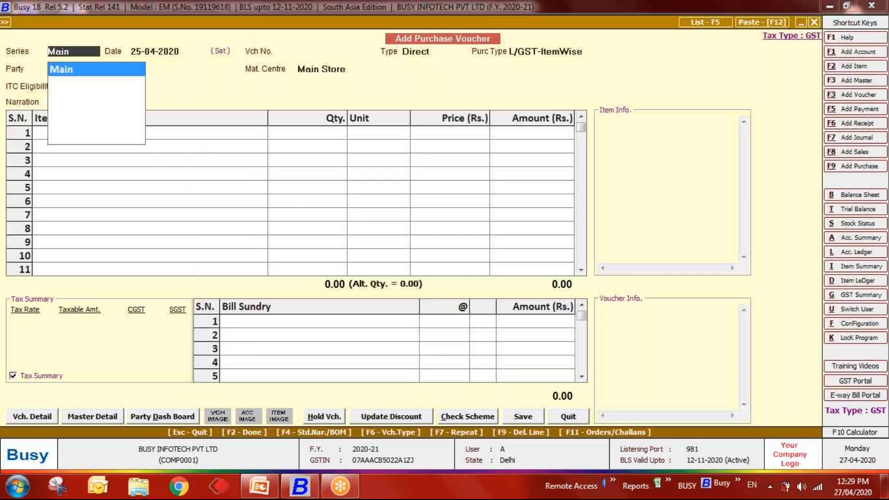
key("Return")
type("27-03")
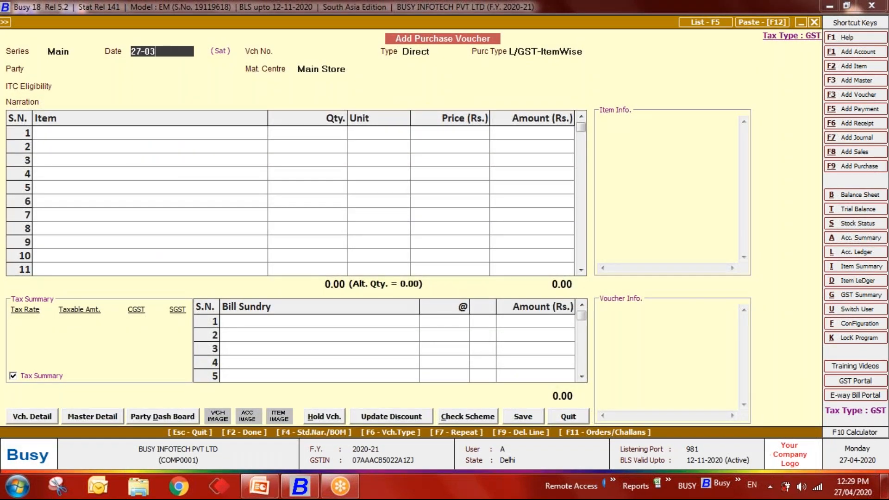
key("BackSpace")
type("4")
key("Return")
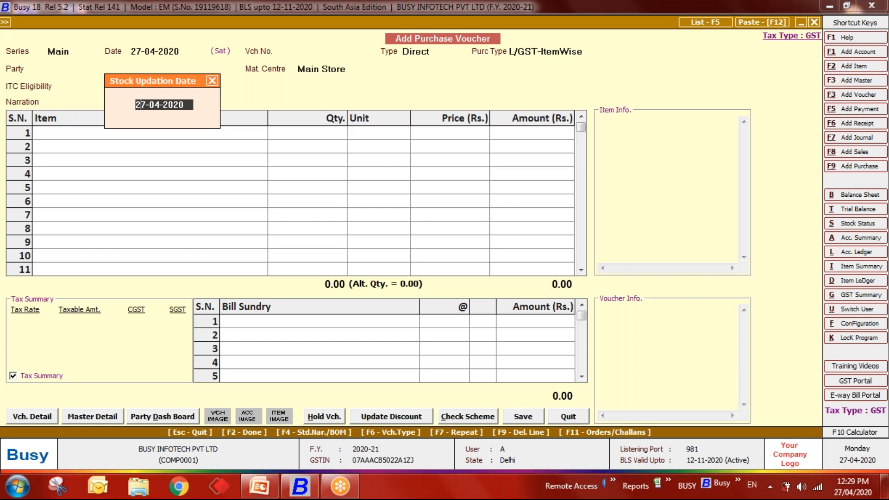
- Set stock updation date 30-04-2020, voucher number 11, and keep type Direct
key("Delete")
key("Delete")
type("30")
key("Return")
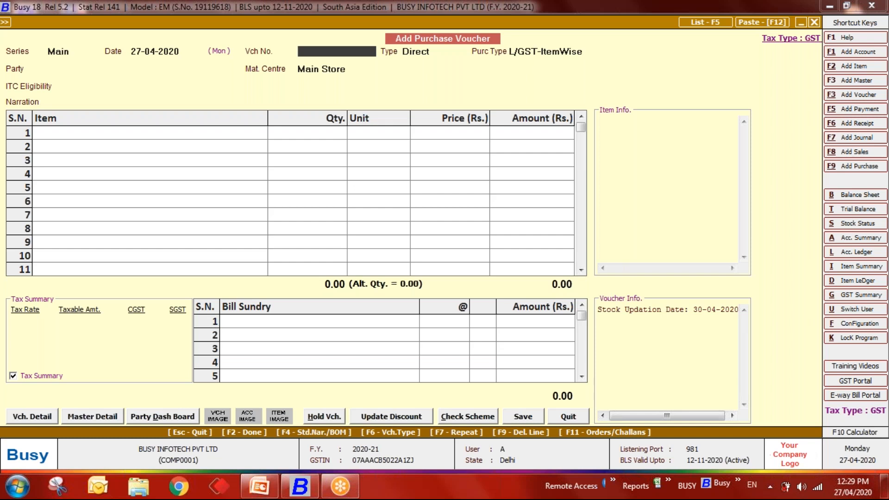
type("11")
key("Return")
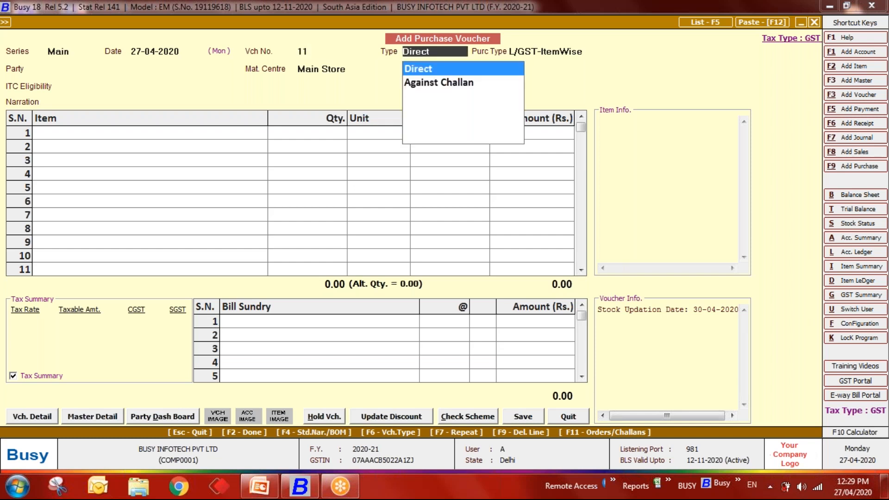
key("Return")
- Choose Diamond Platinize as the party and Orange as the first item
key("Return")
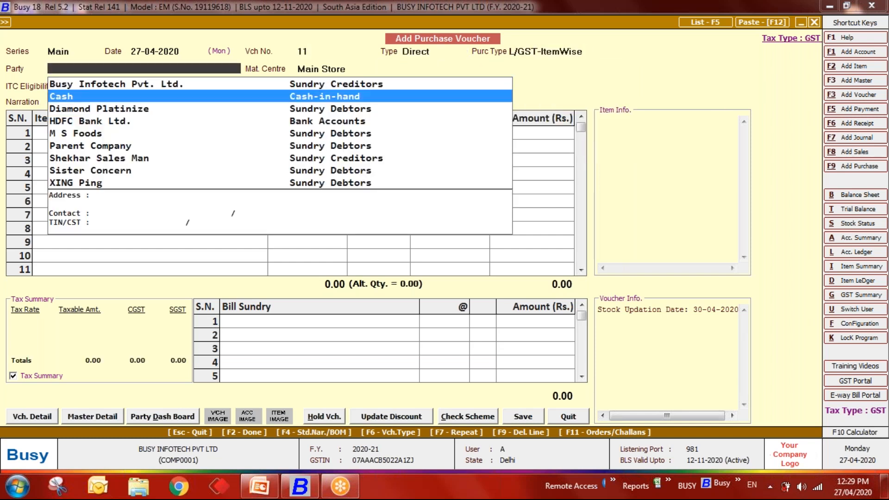
key("Down")
key("Return")
key("Return")
key("Return")
key("Return")
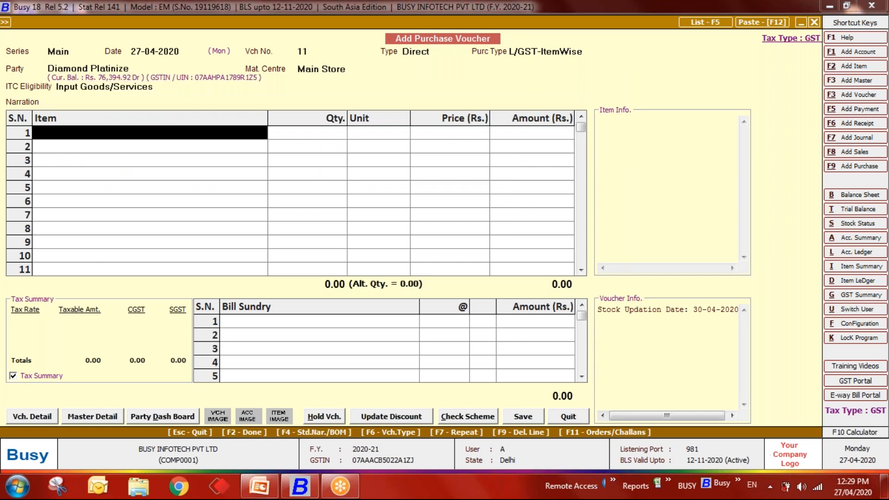
key("Down")
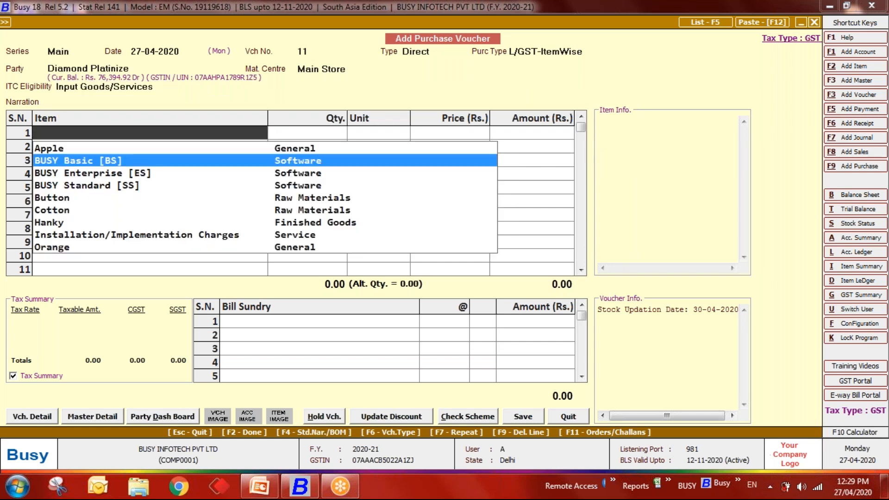
key("Down")
key("Down")
key("Down")
key("Down")
key("Down")
key("Down")
key("Down")
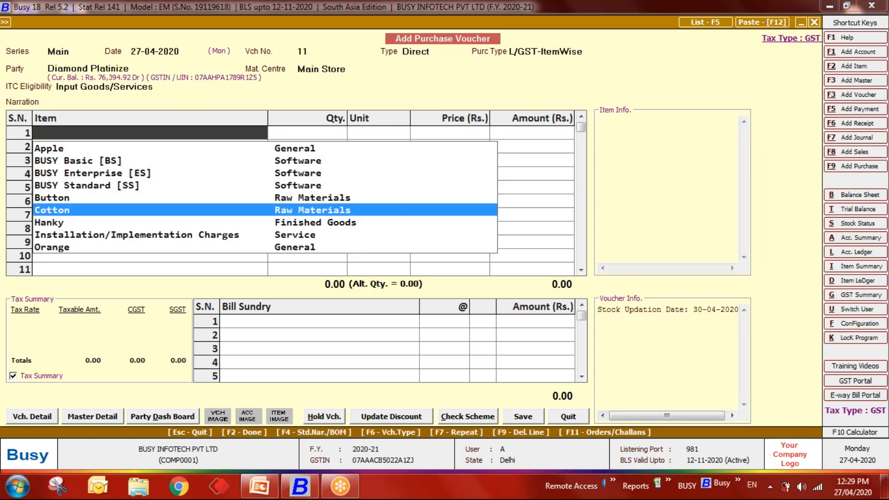
key("Return")
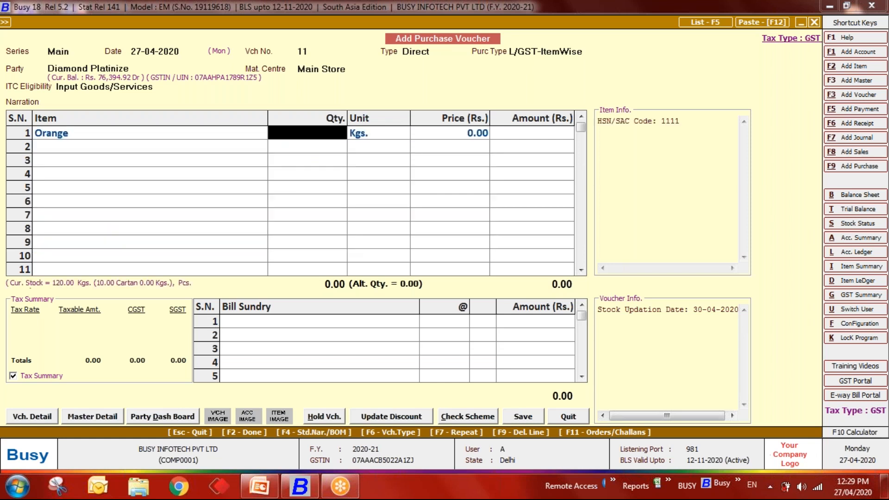
- Enter 100 Kgs of Orange at 90.00 (total 9,000.00) and save the voucher
key("Left")
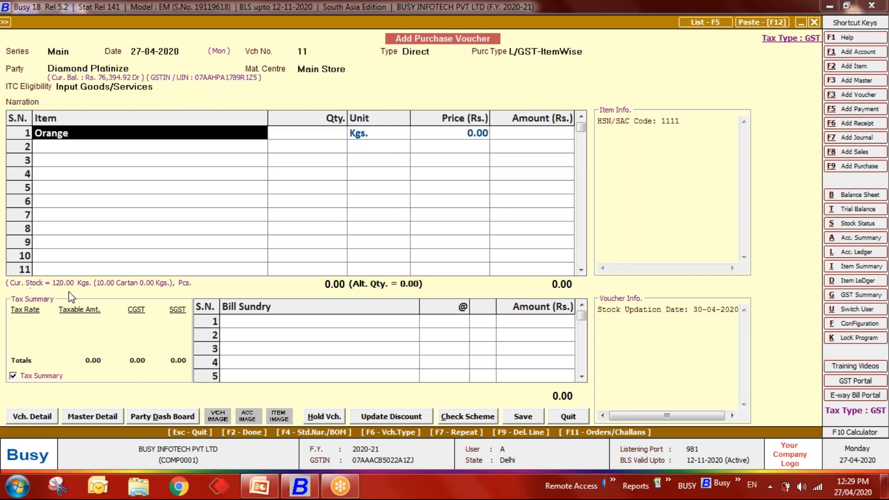
key("Right")
type("00")
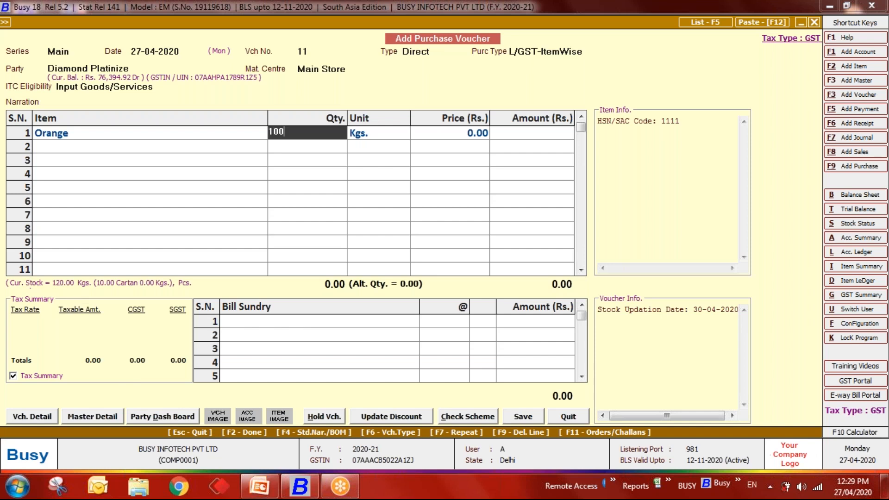
key("Return")
key("Return")
key("Return")
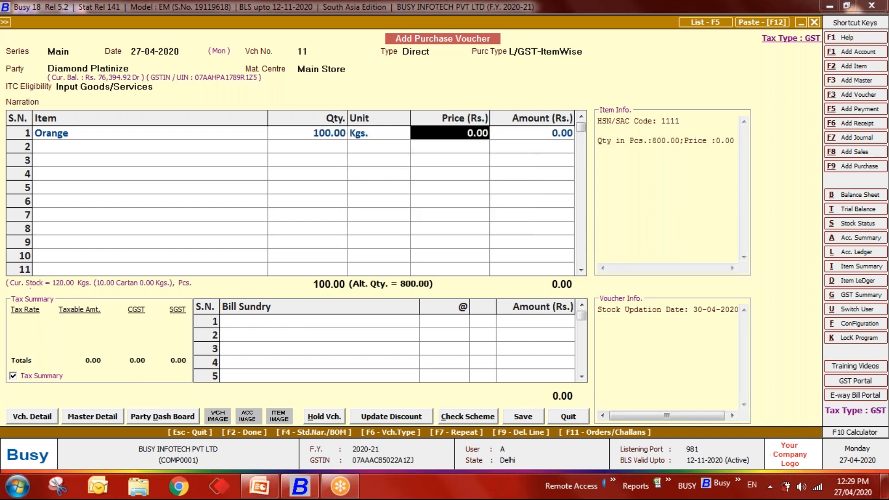
type("900")
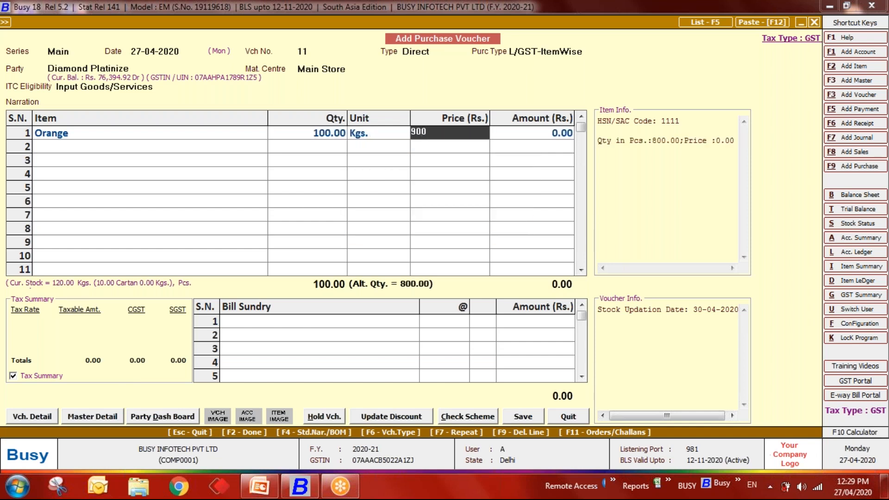
key("Return")
key("Left")
type("90")
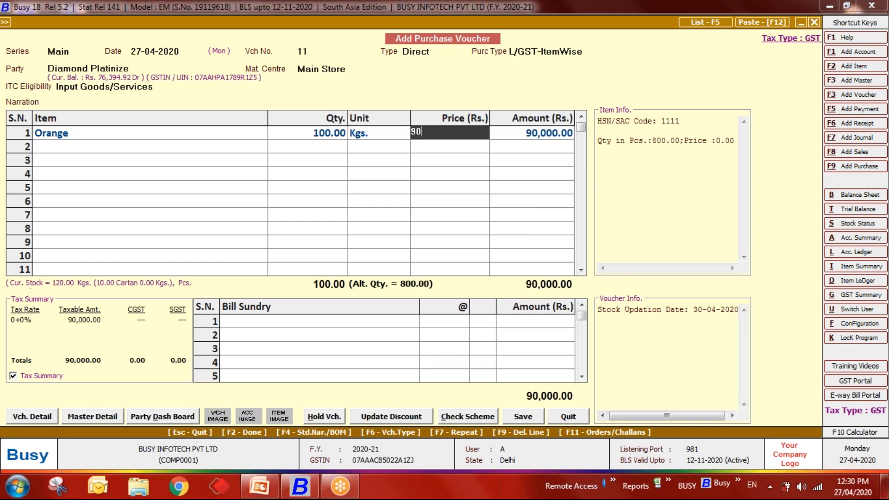
key("Return")
key("Return")
key("Return")
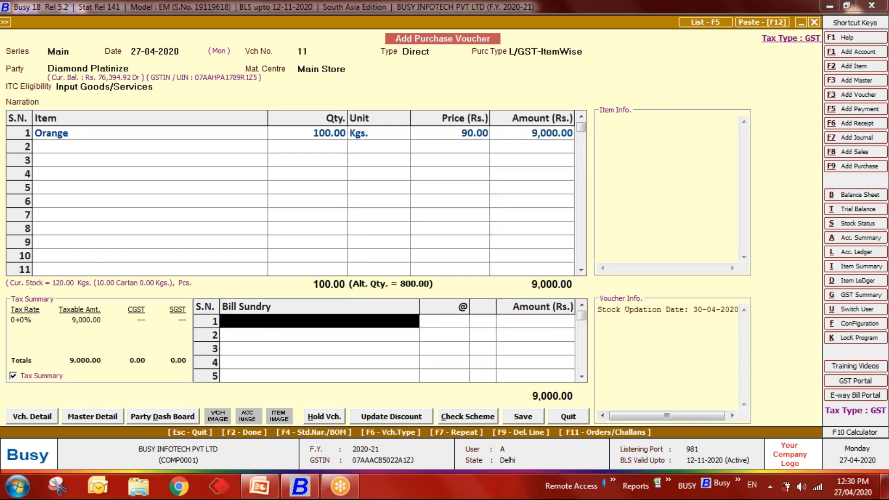
key("F2")
key("F2")
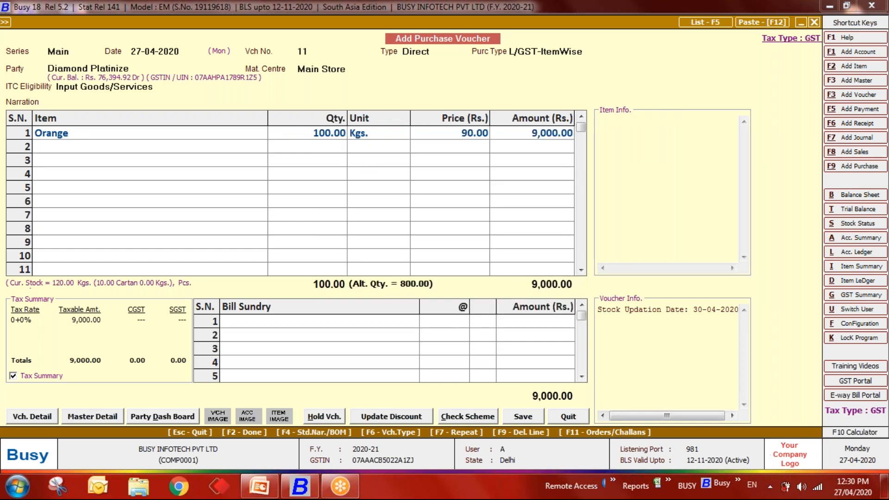
key("Return")
- Open the Stock Status > Closing Stock – Alphabetical, Balances Only report
key("Escape")
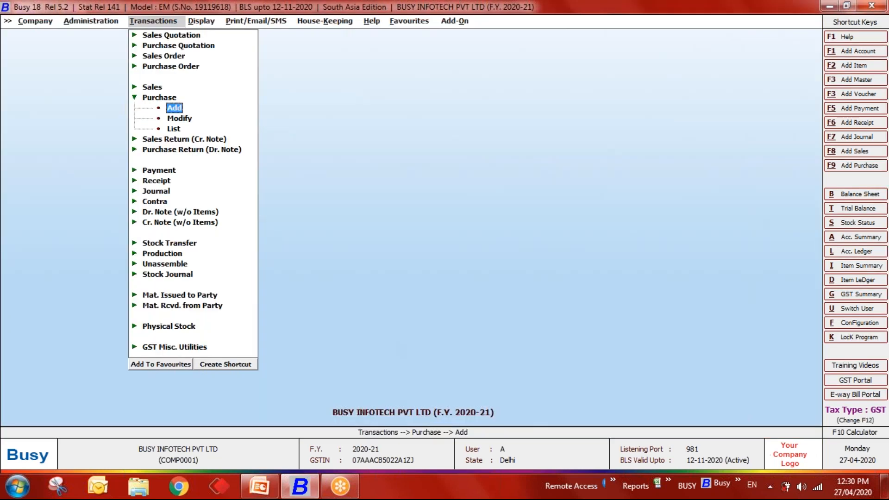
key("Right")
key("Down")
key("Down")
key("Down")
key("Down")
key("Down")
key("Down")
key("Down")
key("Down")
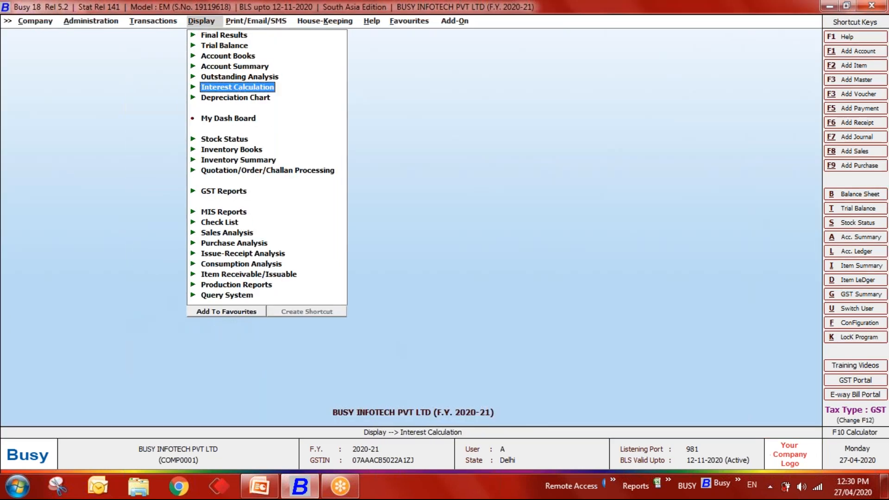
key("Right")
key("Right")
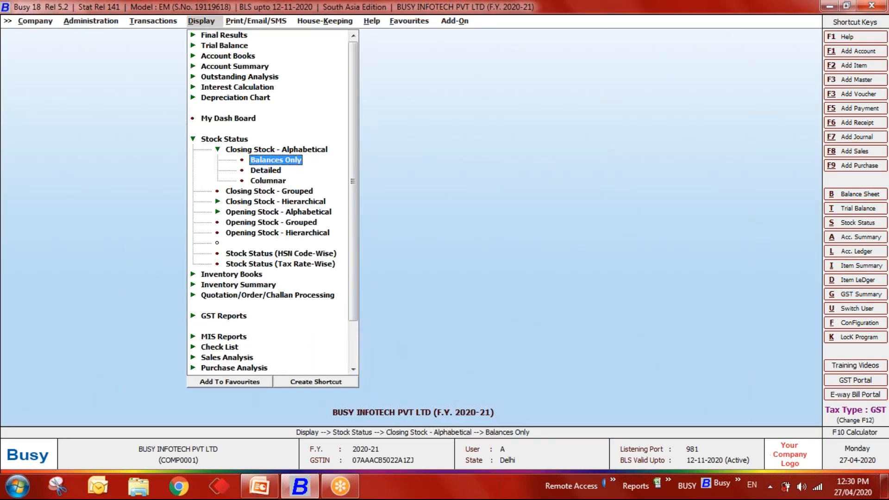
key("Return")
- View Orange's stock for 27-04-2020 in main unit only, showing 120.00 Kgs in Main Store
key("Return")
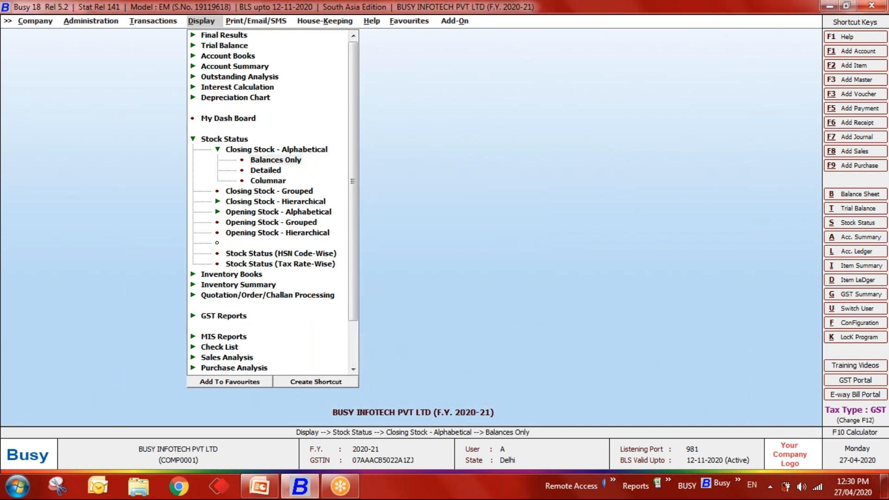
key("Escape")
key("Escape")
key("Return")
key("Down")
key("Return")
key("Return")
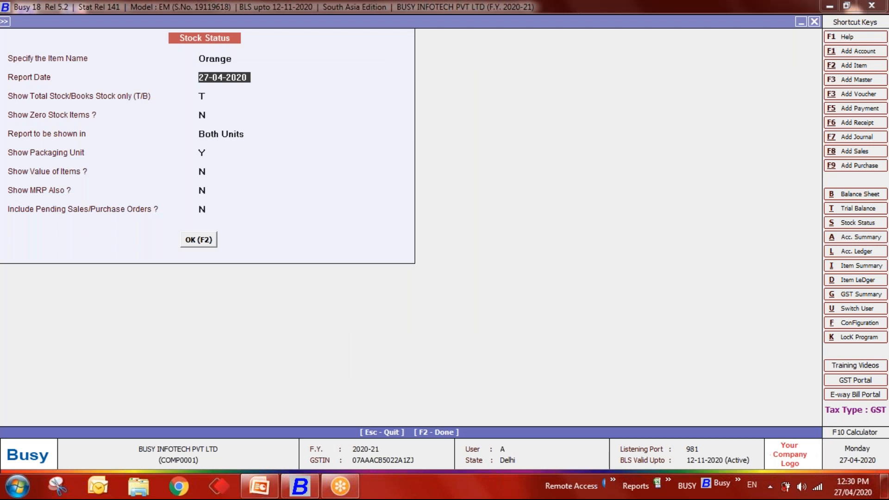
key("Return")
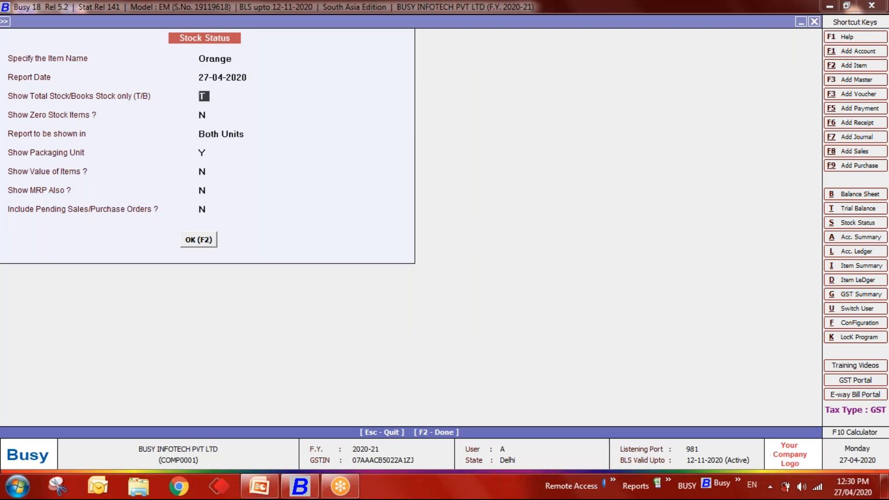
key("Return")
key("Return")
key("Up")
key("Up")
key("Return")
type("N")
key("Return")
key("Return")
key("Return")
key("Return")
key("Return")
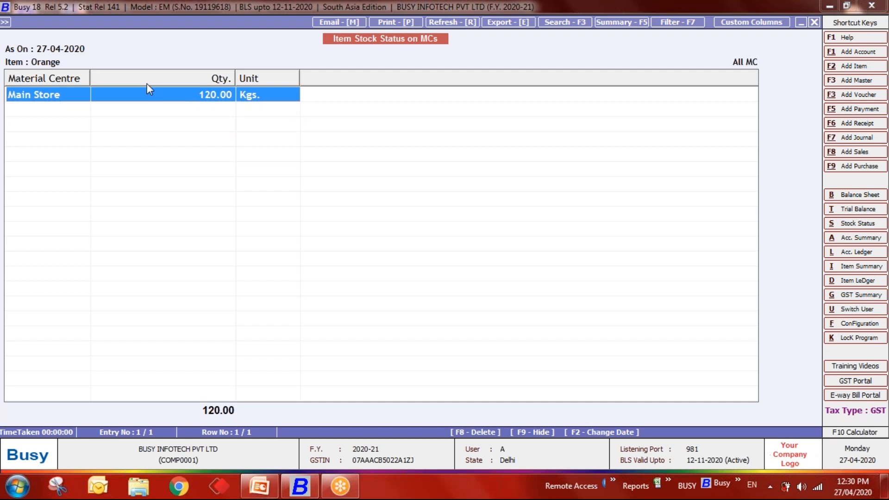
- Regenerate Orange's stock report for 30-04-2020
key("Escape")
key("Return")
type("30-04")
key("Return")
key("Return")
key("F2")
- Close the stock report and return to Features / Options
key("Escape")
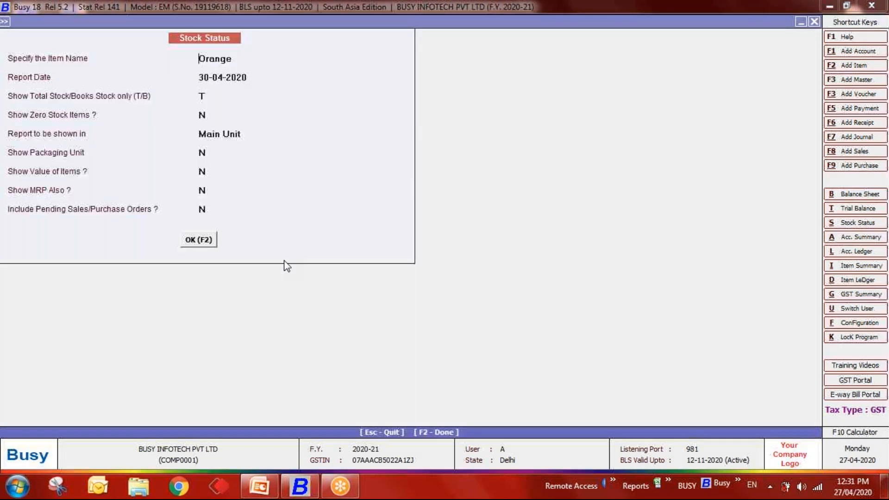
key("Escape")
key("Left")
- In Inventory options, turn off Separate Stock Updation Date, enable accounting for Stock Transfer only, and save
key("Return")
key("Down")
key("Down")
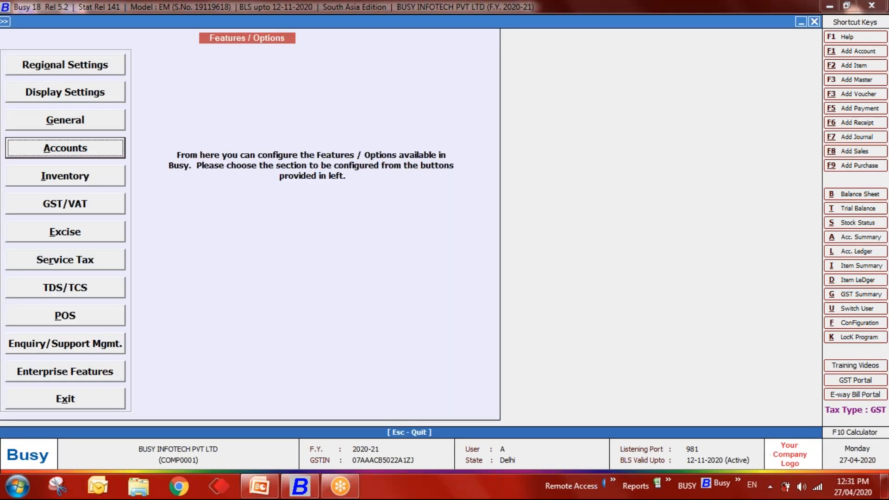
key("Return")
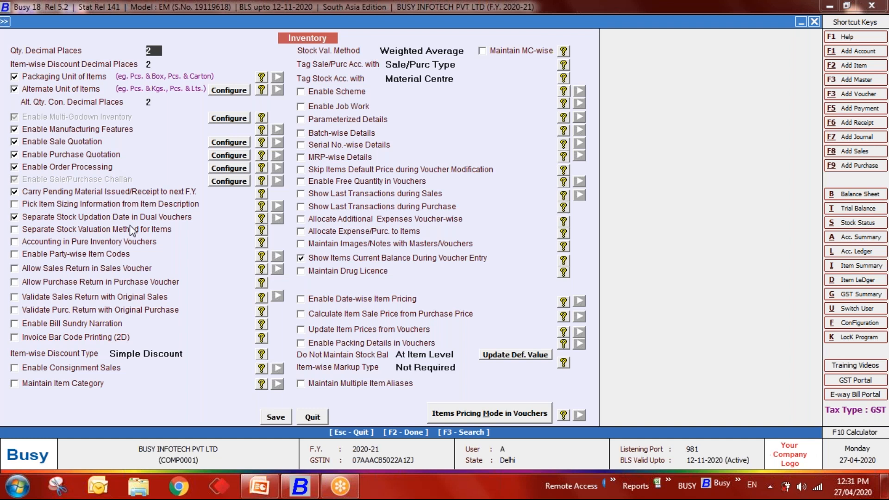
left_click(42, 218)
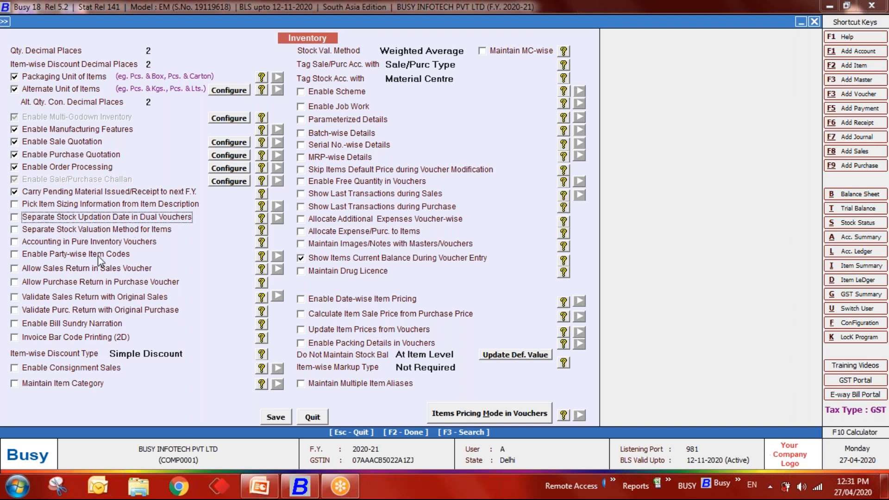
left_click(53, 241)
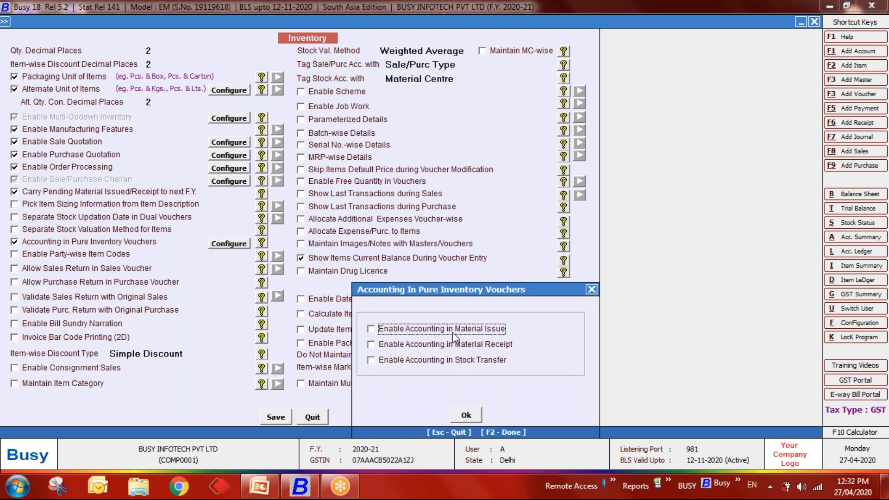
left_click(444, 361)
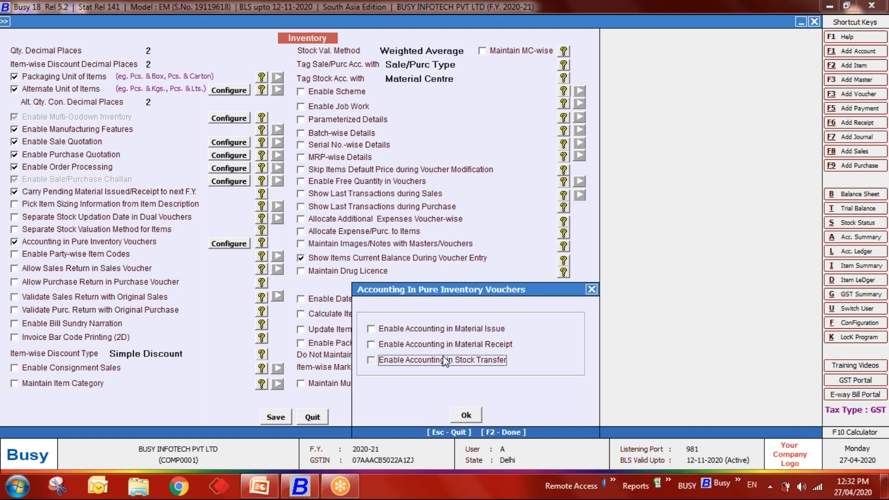
left_click(467, 415)
left_click(278, 417)
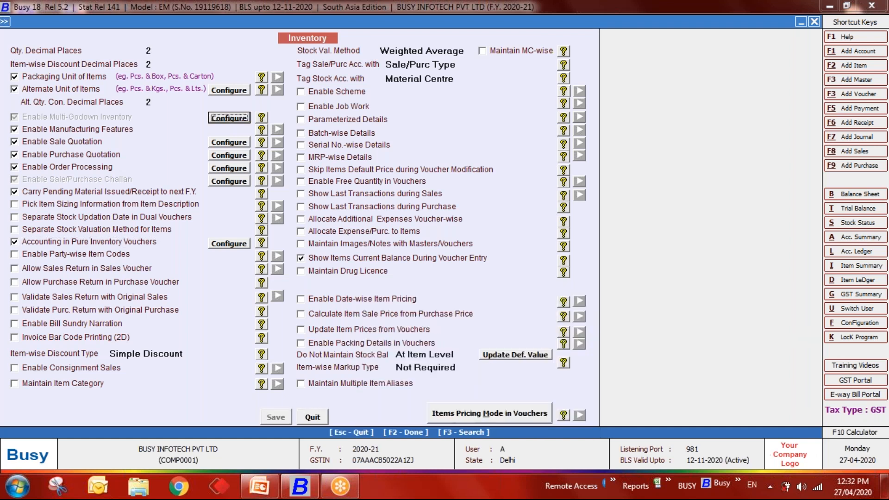
- Start a new Main-series stock transfer voucher dated 27-03
key("Escape")
key("Escape")
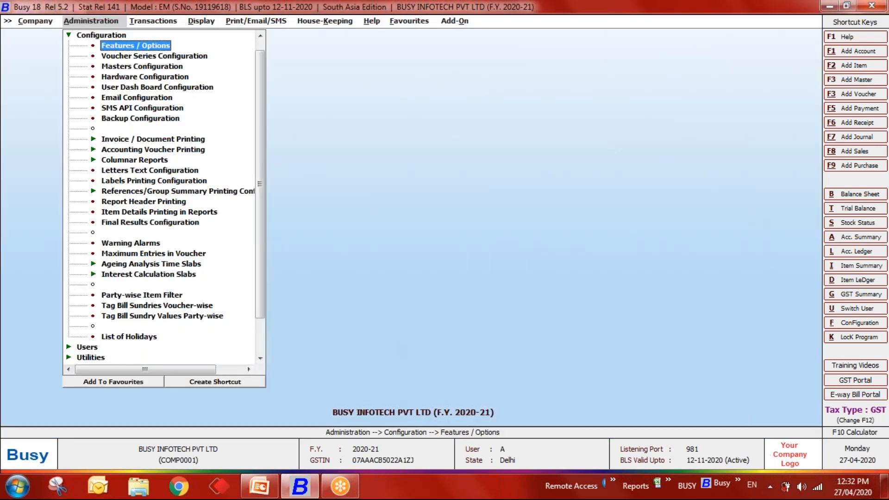
key("Escape")
key("Return")
key("Down")
key("Down")
key("Down")
key("Down")
key("Down")
key("Down")
key("Down")
key("Down")
key("Down")
key("Down")
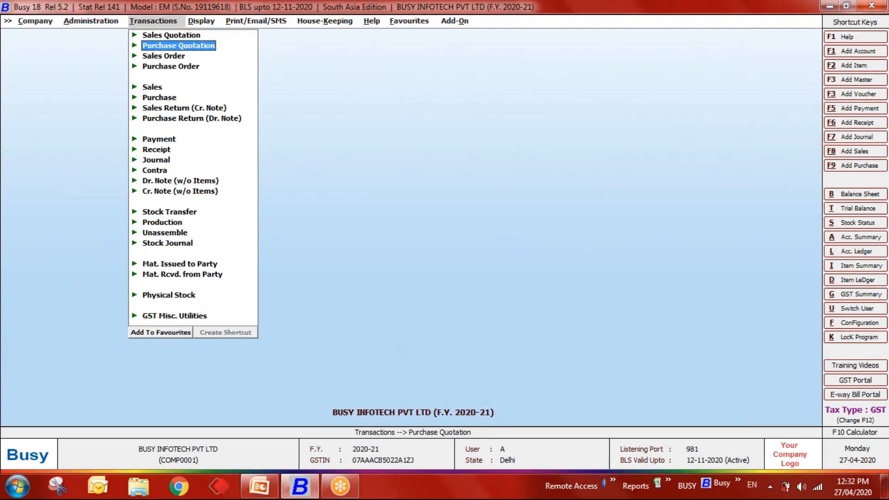
key("Down")
key("Down")
key("Down")
key("Return")
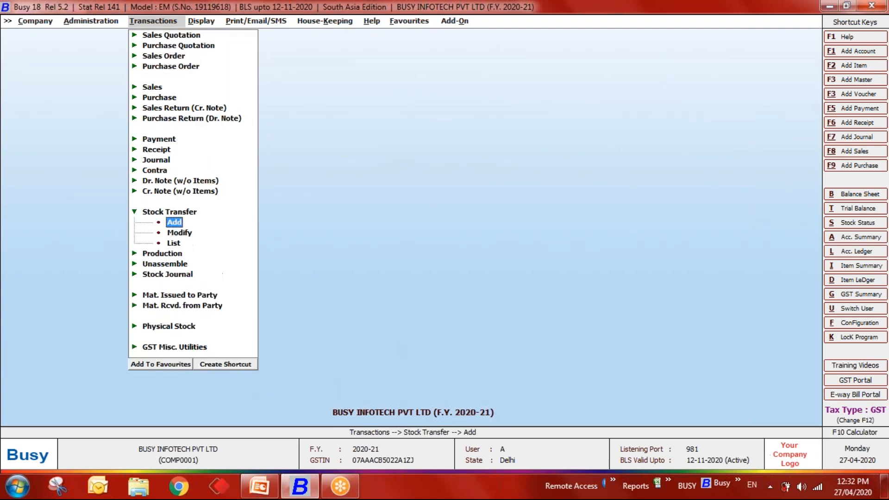
key("Return")
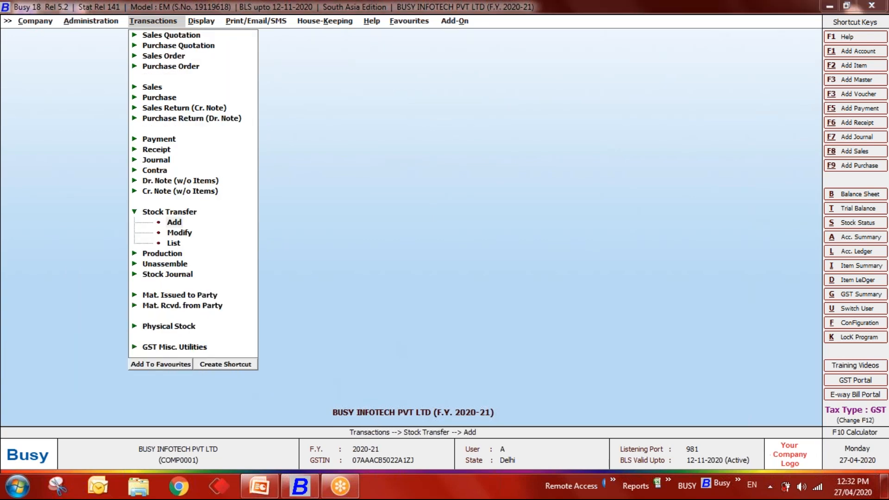
key("Return")
type("27-03")
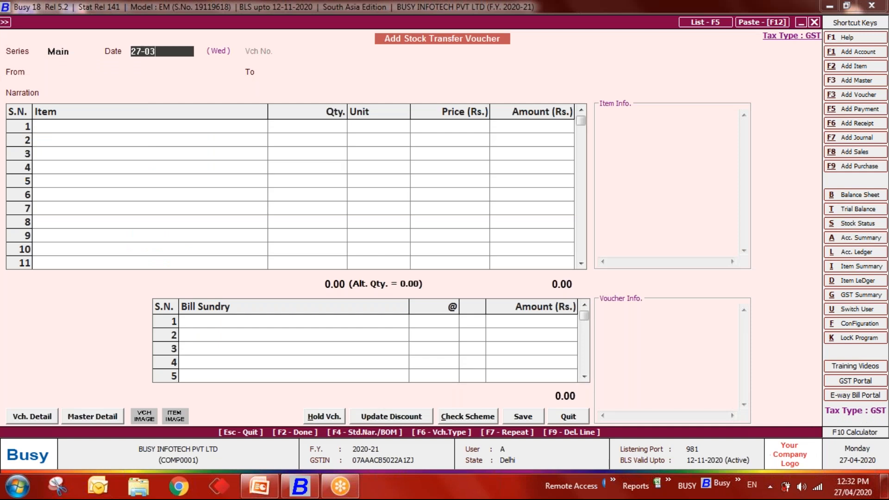
key("Return")
- Transfer 5 Box of BUSY Basic [BS] from Main Store to Location A
key("Down")
key("Return")
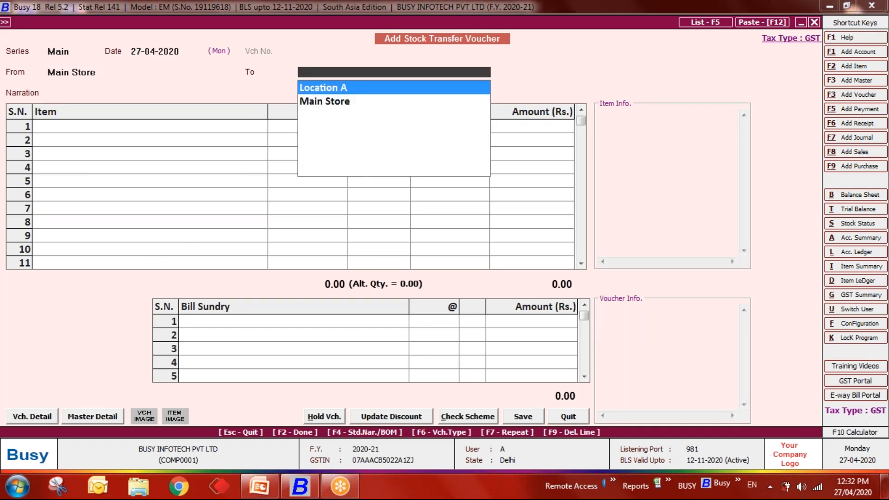
key("Return")
key("Return")
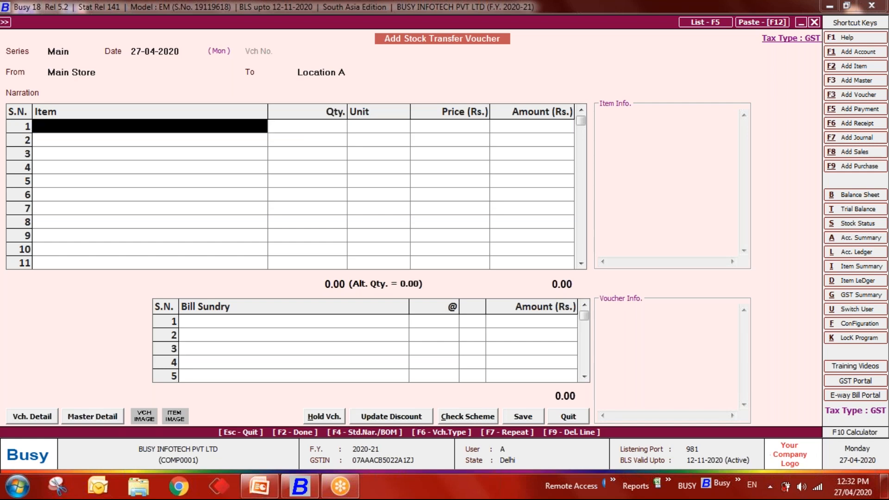
key("Down")
key("Return")
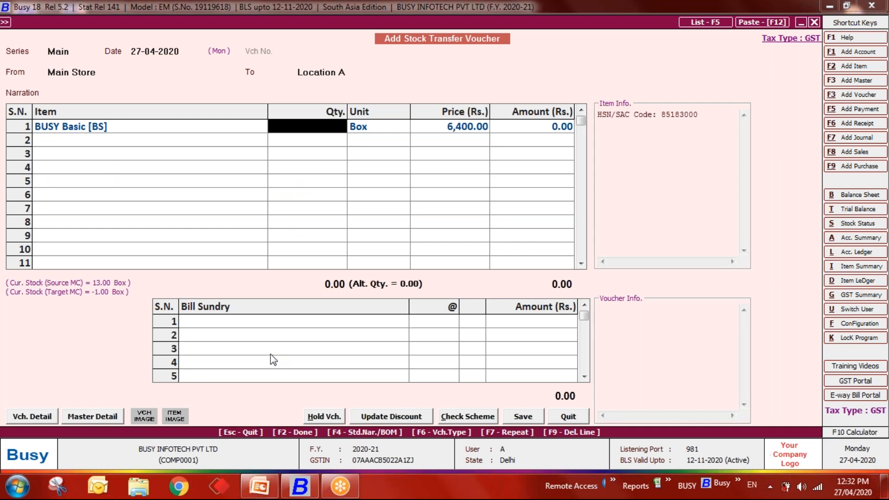
type("5")
key("Return")
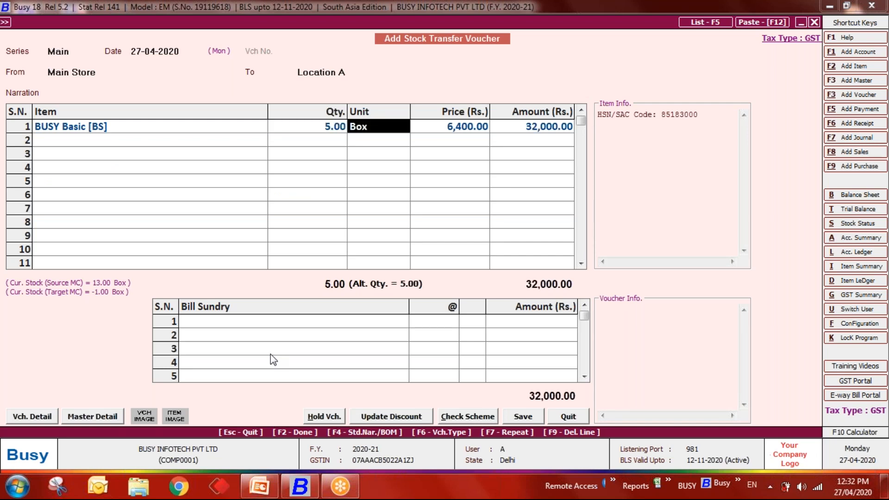
key("Return")
key("Return")
key("Return")
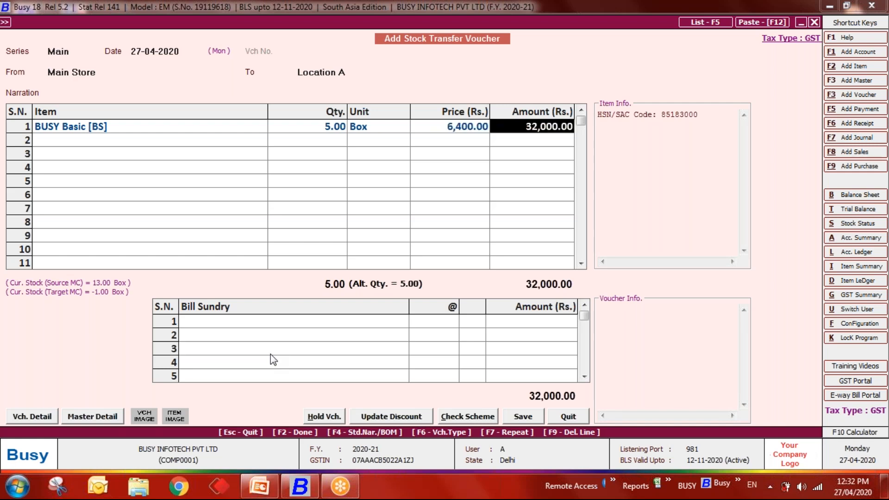
- Add Freight & Forwarding Charges as a bill sundry and open its master for modification
key("Return")
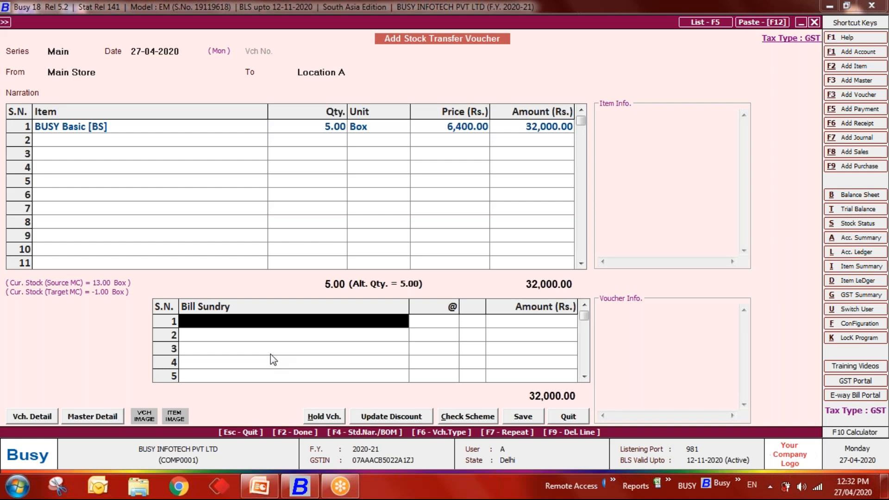
type("fr")
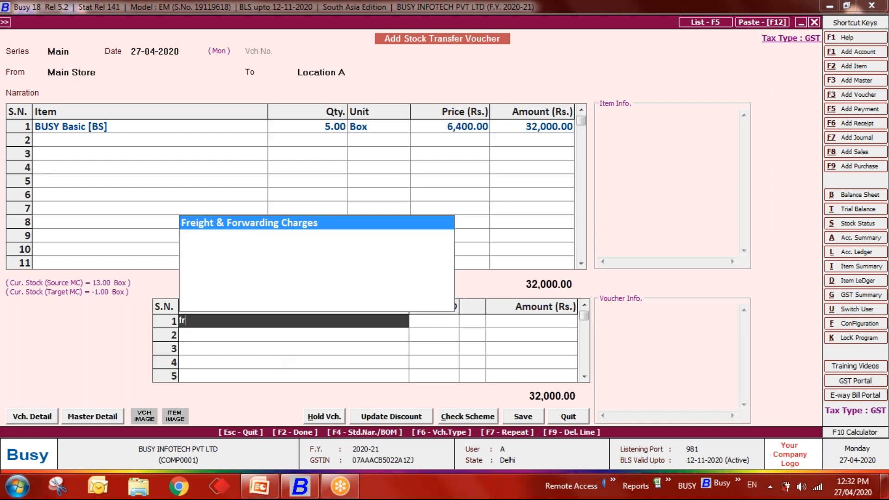
key("Return")
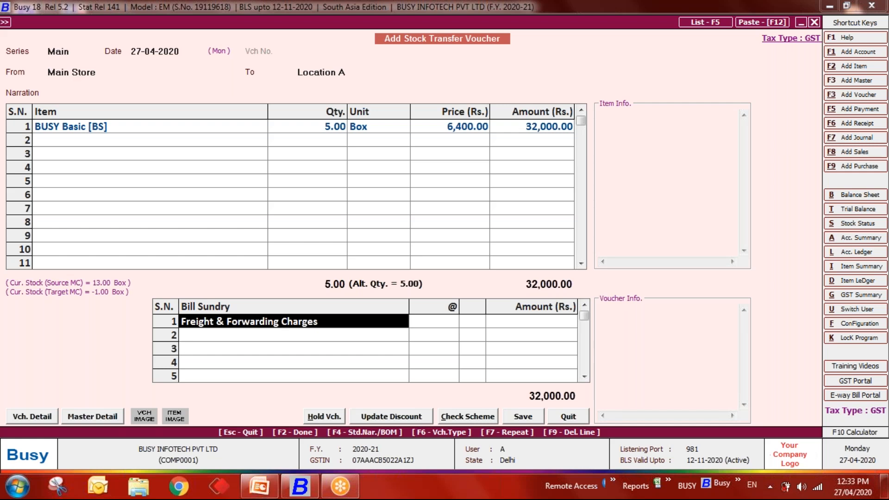
key("alt+m")
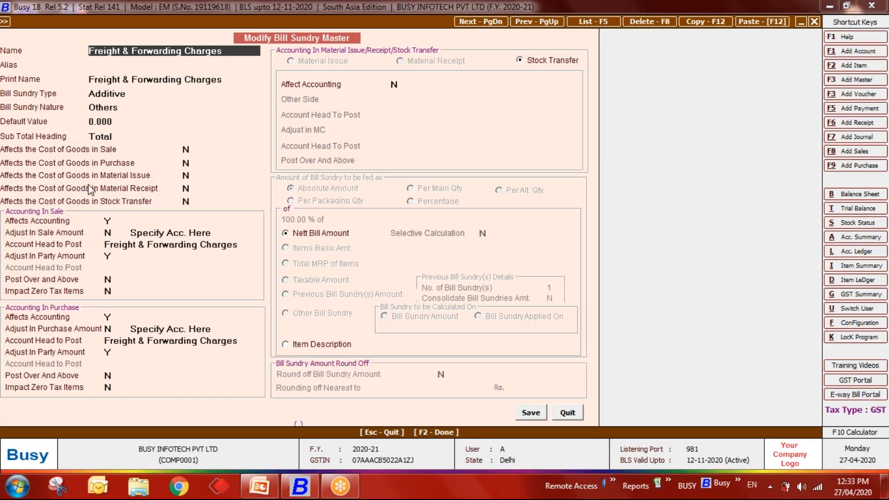
- Set the freight sundry to affect stock-transfer accounting, posting to Freight & Forwarding Charges, and save
mouse_move(68, 219)
left_click(395, 84)
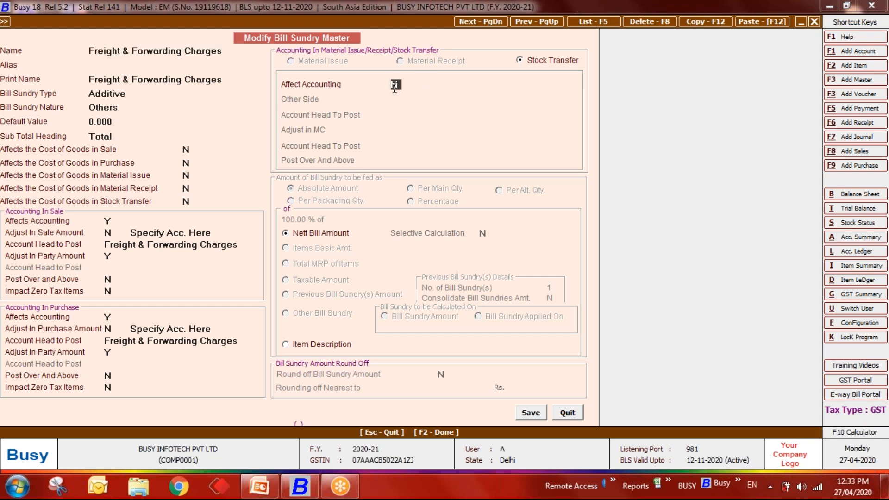
type("Y")
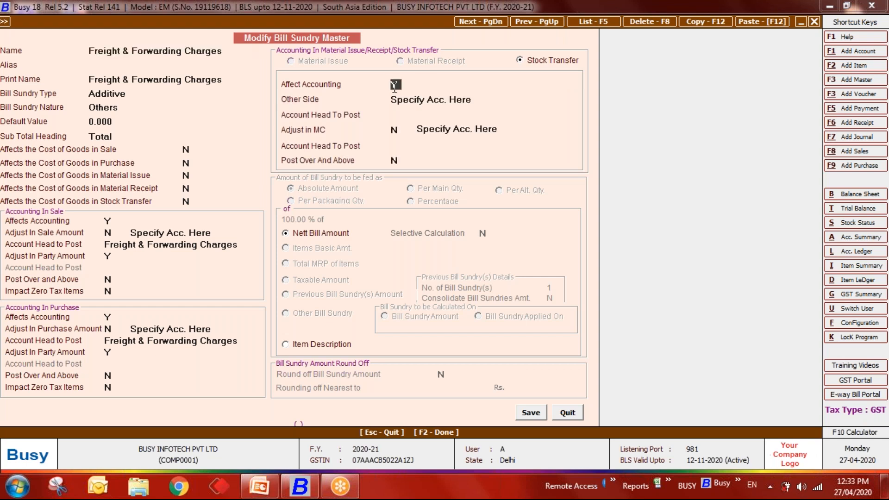
key("Return")
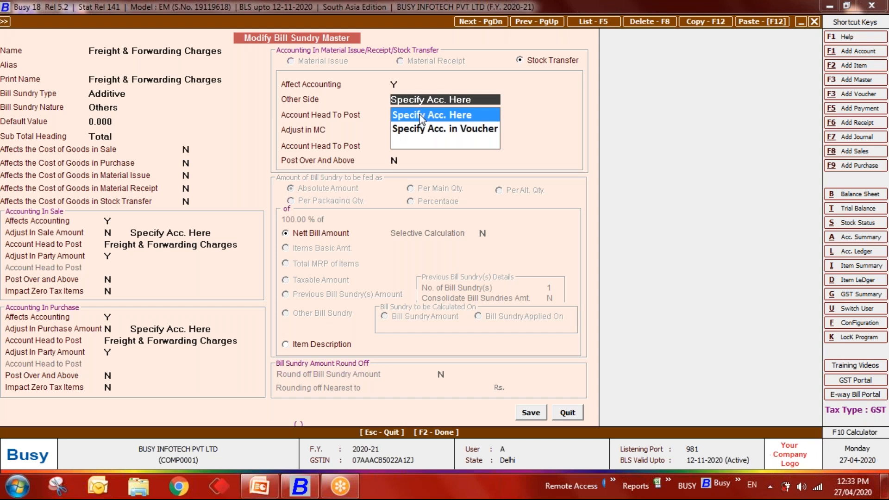
key("Return")
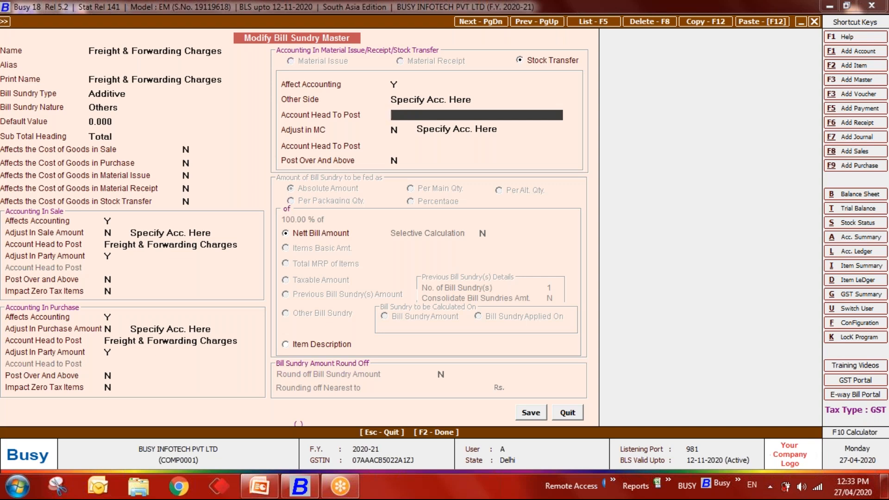
type("freight")
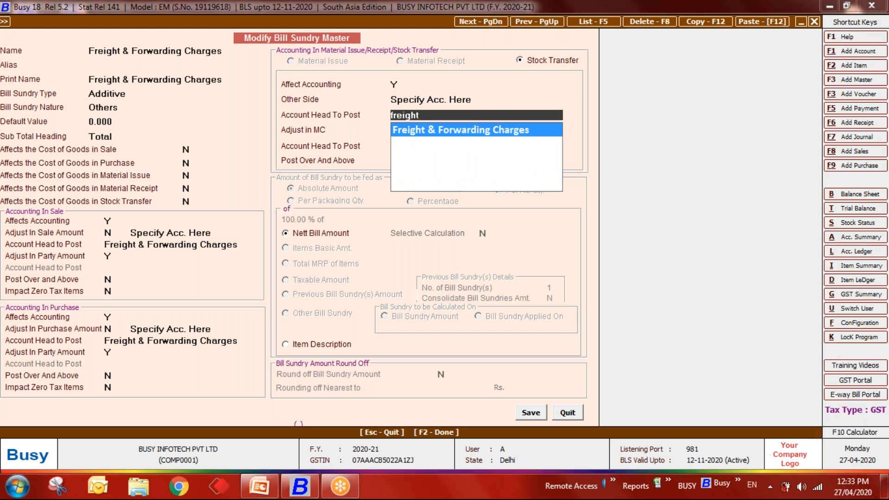
key("Return")
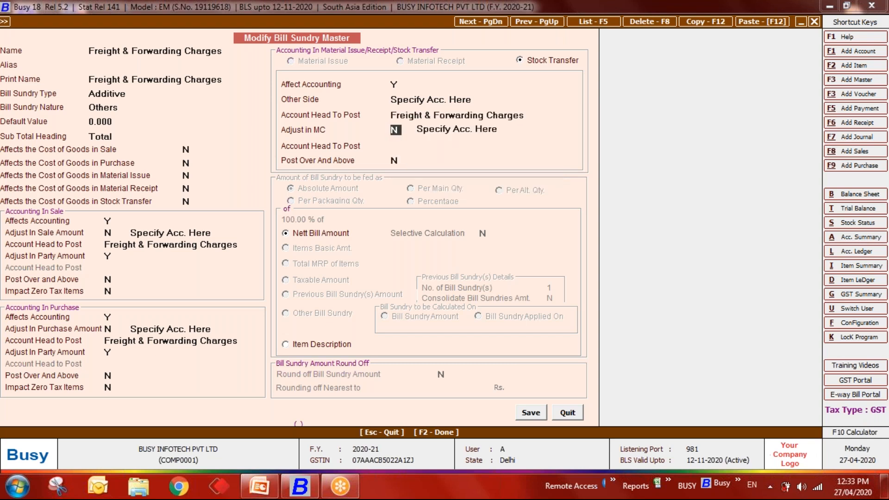
key("Up")
key("Up")
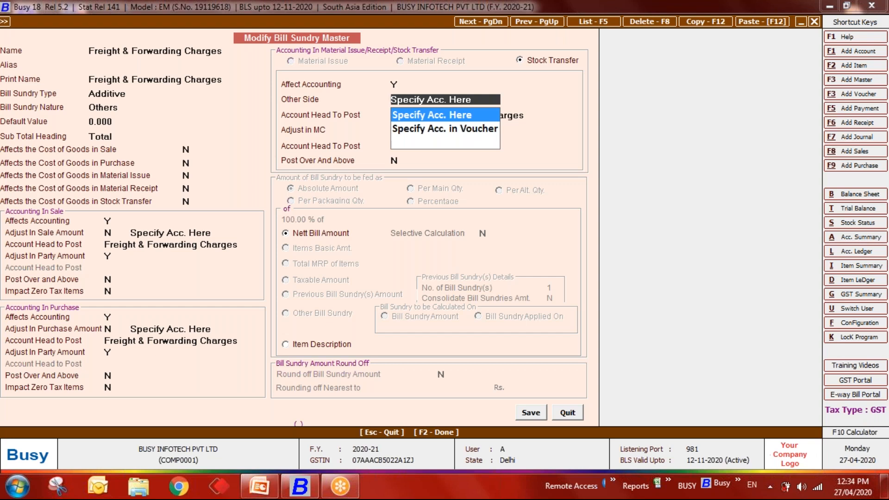
key("Down")
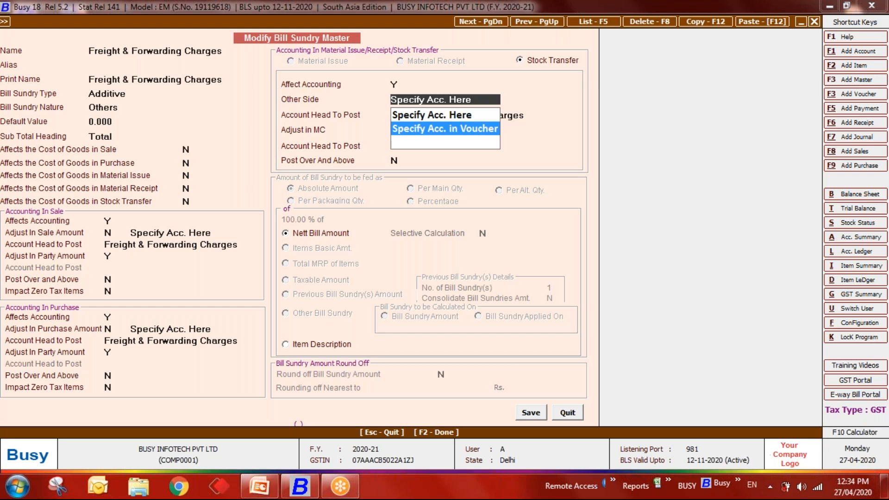
key("Up")
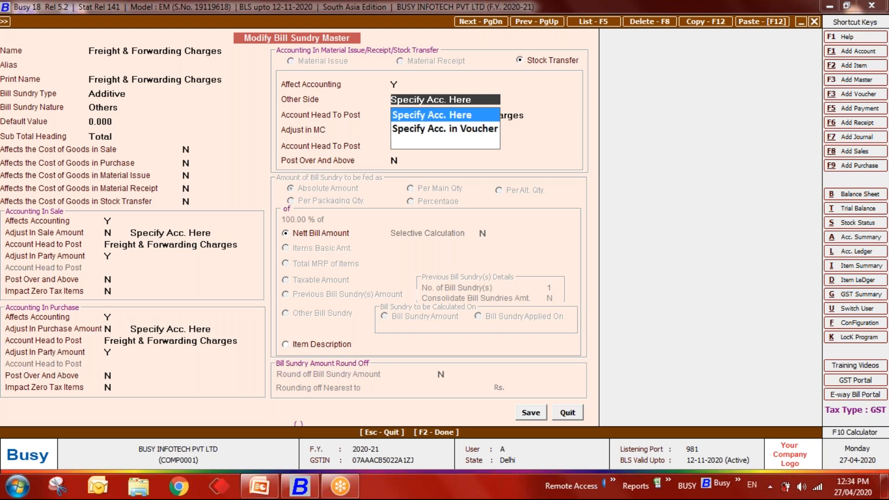
key("Return")
key("Return")
key("Return")
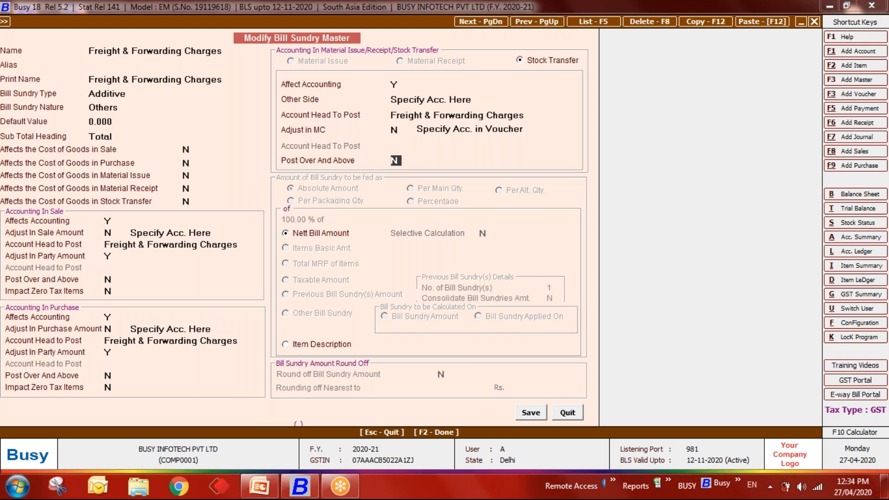
left_click(535, 412)
- Re-enter Freight & Forwarding Charges in bill sundry row 1, dismissing the party posting prompt
key("Return")
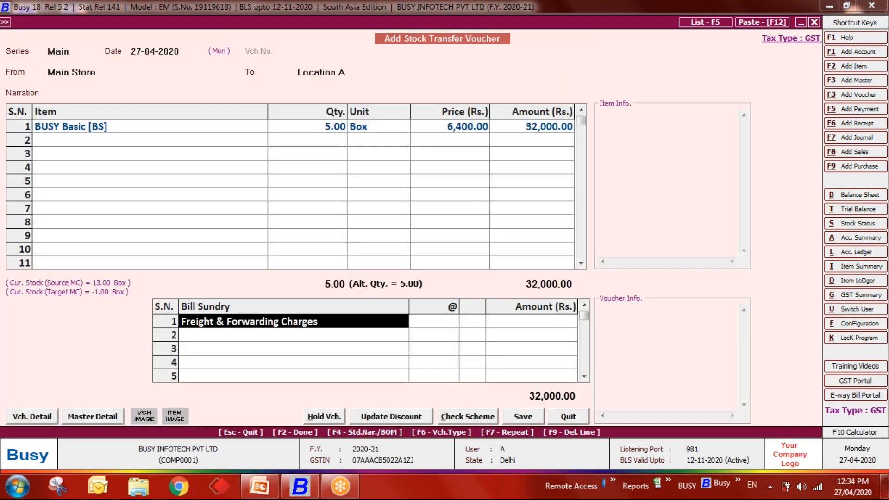
type("freig")
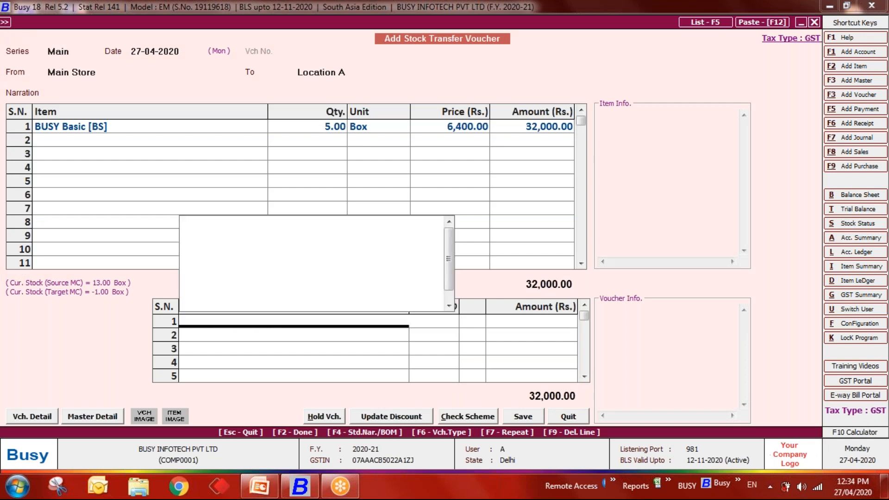
type("ht")
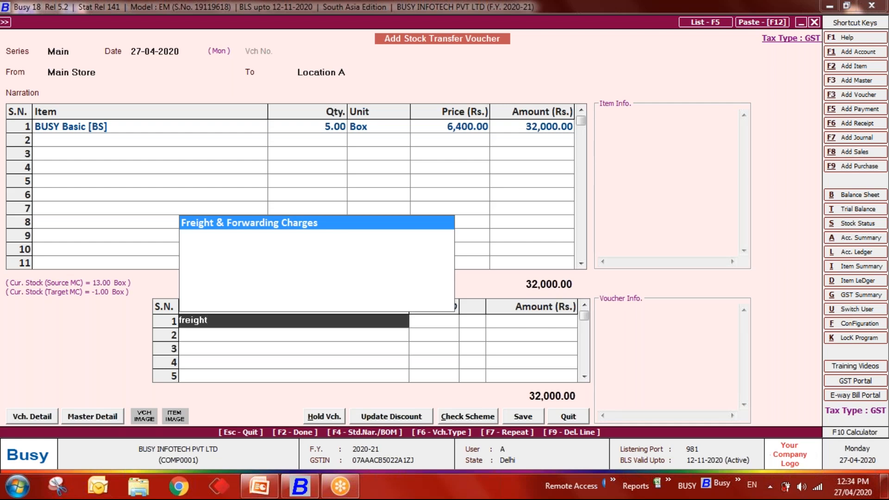
key("Return")
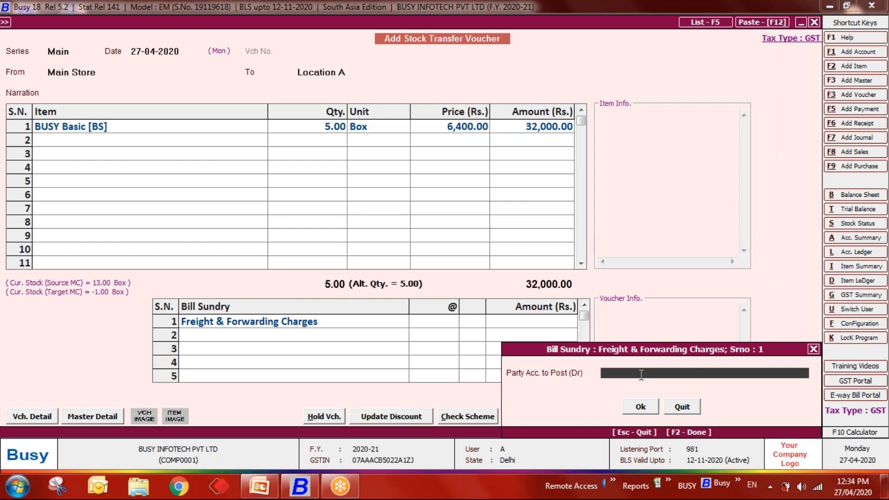
key("Escape")
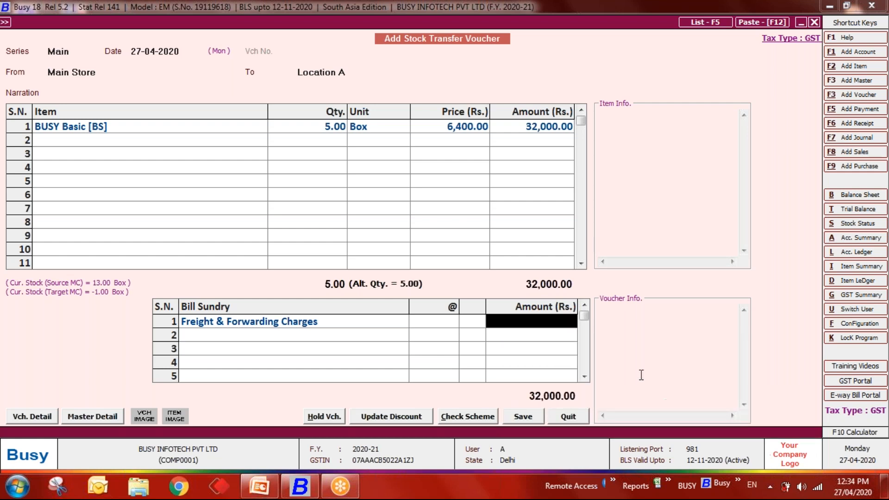
key("Left")
- Resave the freight sundry with other side Specify Acc. in Voucher and MC head Freight & Forwarding Charges
key("alt+m")
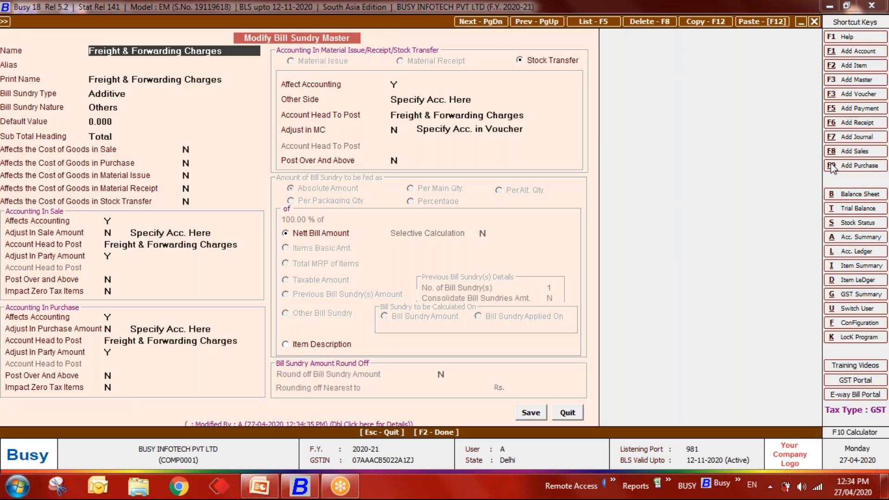
left_click(537, 116)
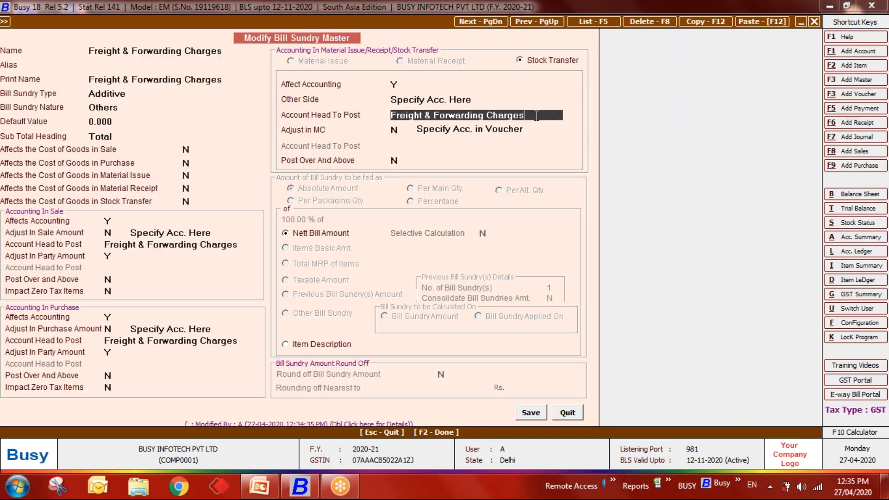
left_click(469, 99)
left_click(493, 134)
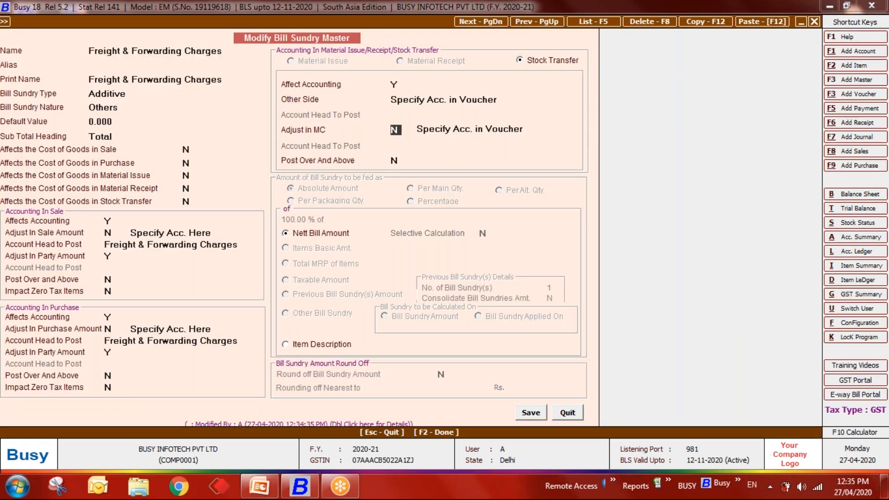
key("Return")
key("Return")
key("Up")
key("Up")
key("Return")
type("fre")
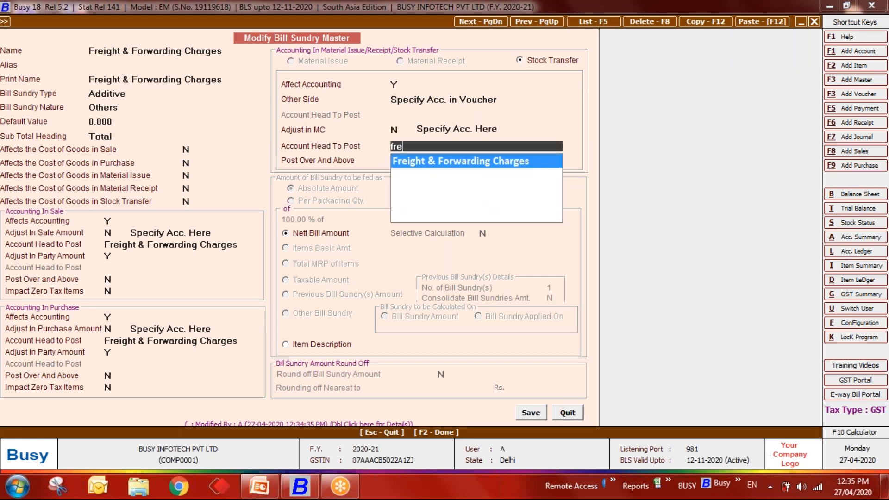
key("Return")
key("F2")
key("Return")
key("Return")
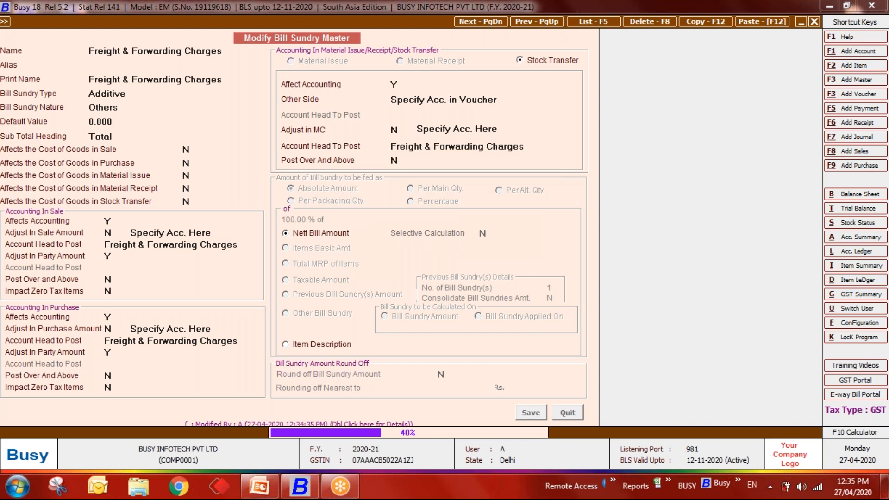
key("Delete")
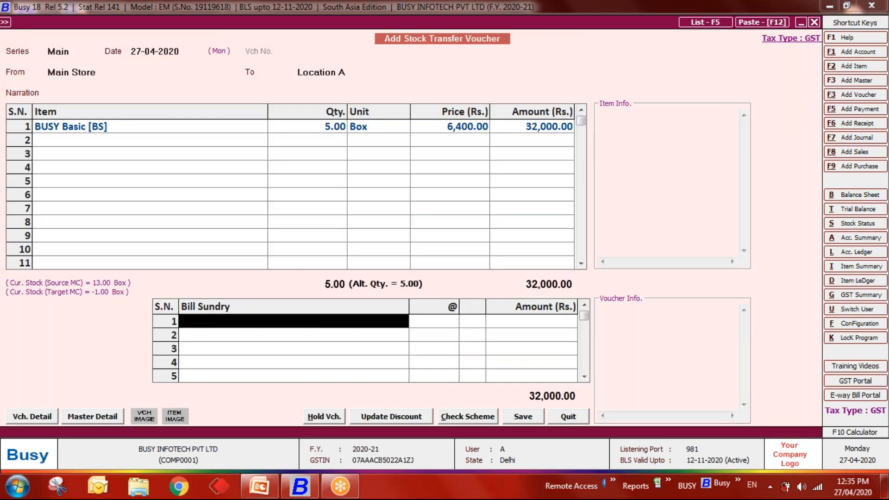
- Post 100.00 of Freight & Forwarding Charges to Cash in Bill Sundry row 1 and save the voucher
type("fre")
key("Return")
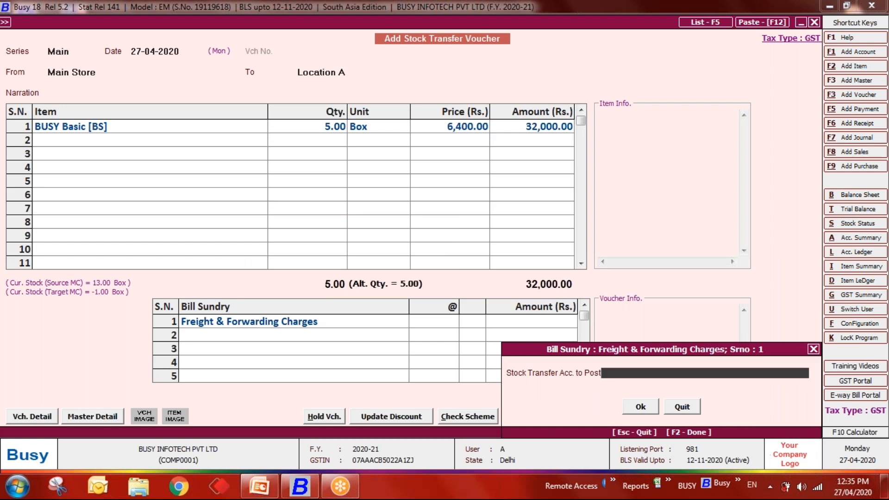
type("cash")
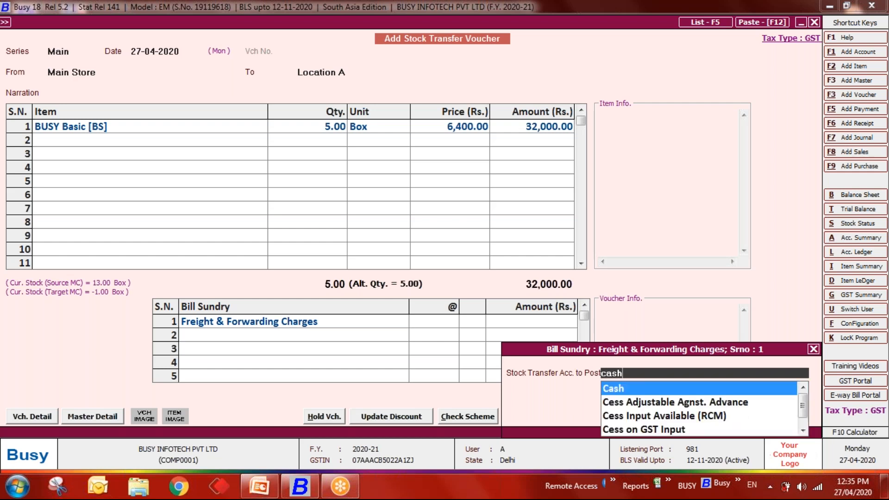
key("Return")
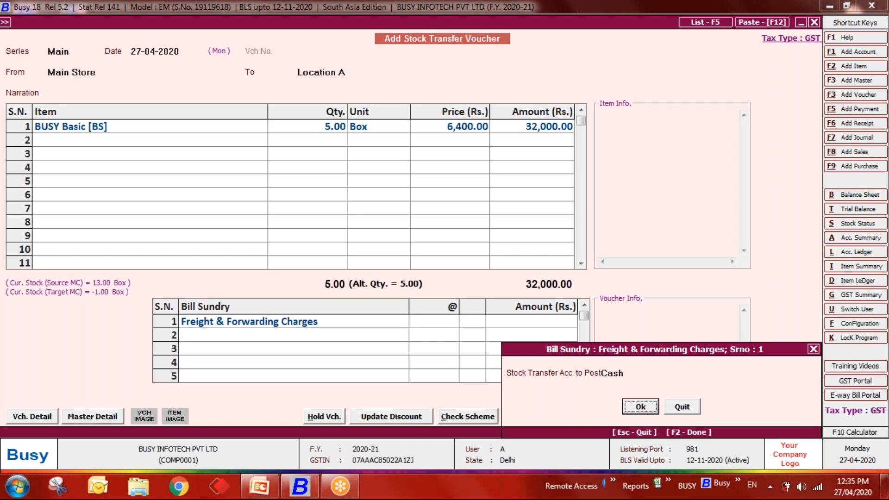
key("Return")
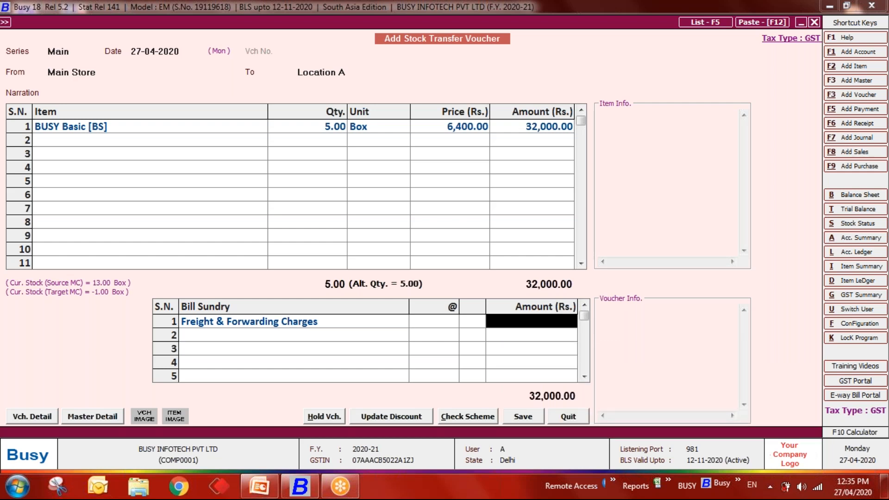
type("100")
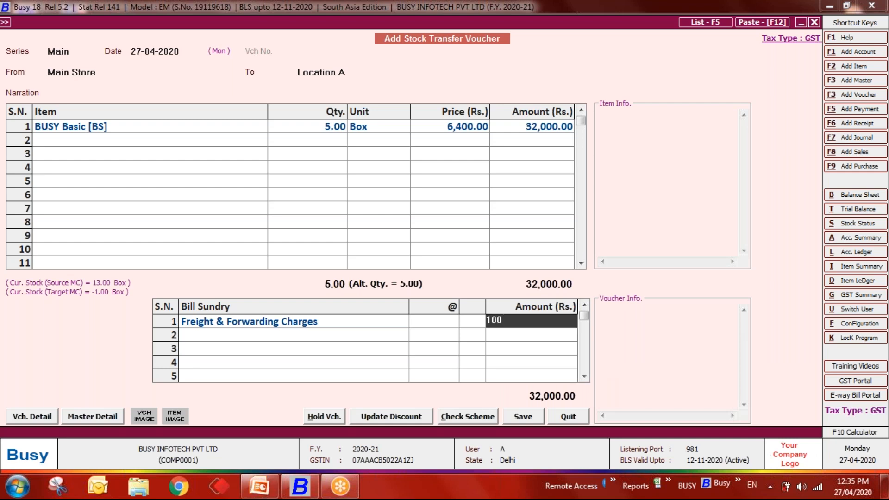
key("Return")
key("Return")
key("Escape")
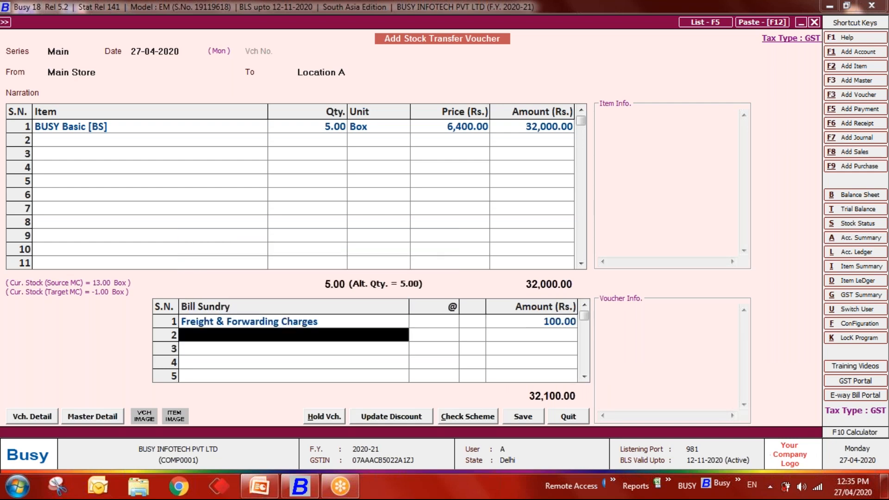
key("F2")
key("Return")
- Confirm the save and view the 27-04-2020 stock transfer entry in the Freight & Forwarding Charges ledger
key("Escape")
key("Escape")
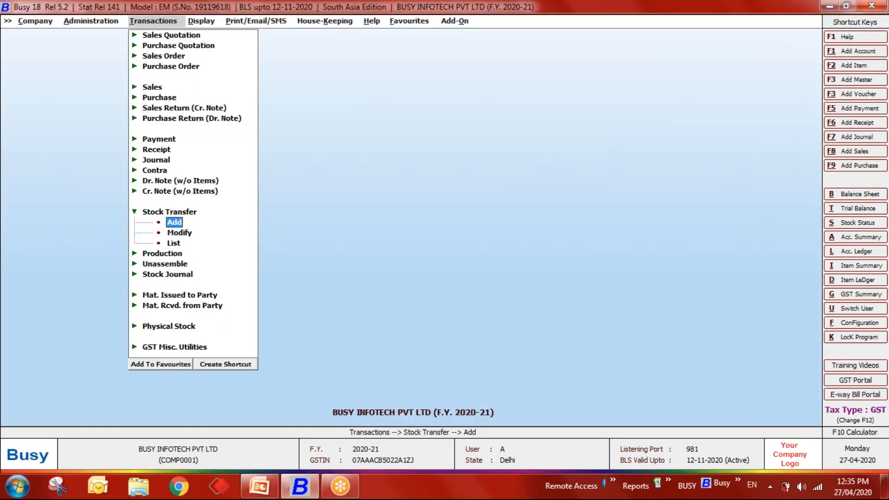
key("alt+l")
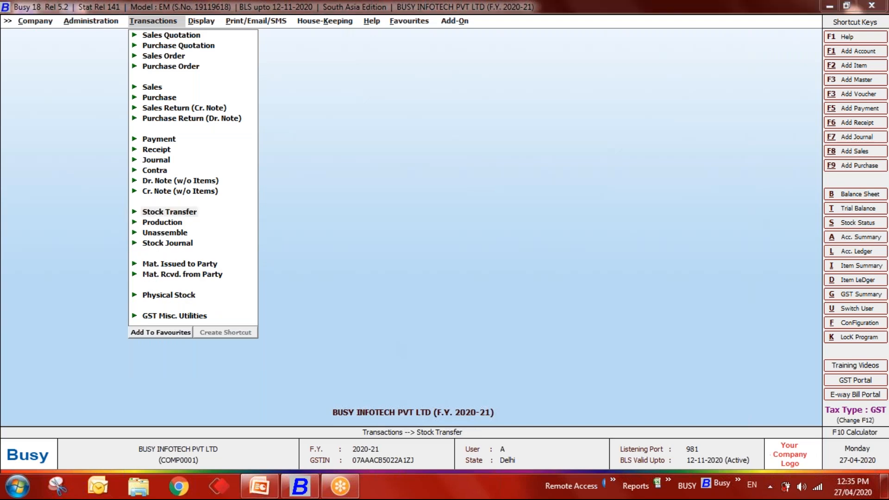
type("freight")
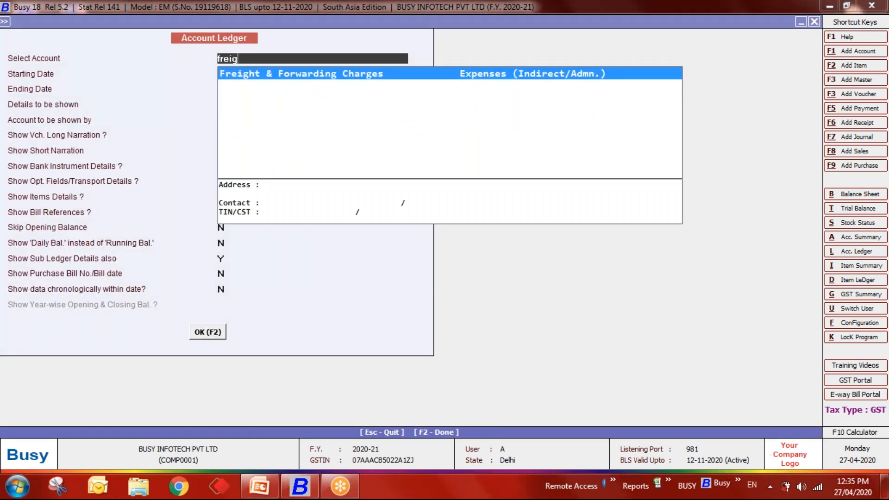
key("Return")
key("F2")
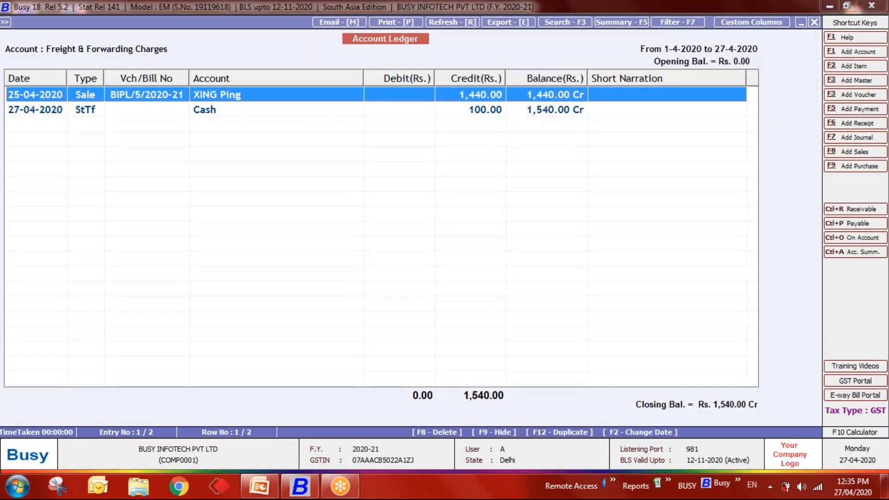
key("Down")
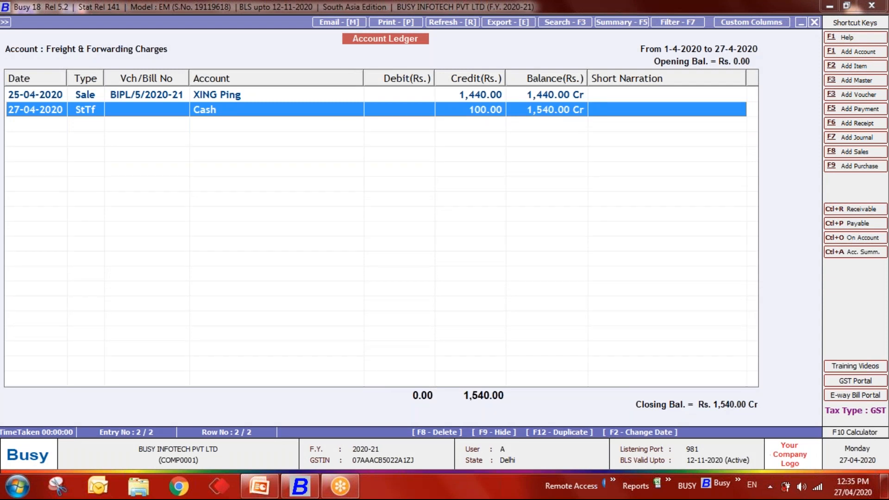
key("Escape")
- Show the Cash ledger and open its stock transfer entry in Modify mode
type("cash")
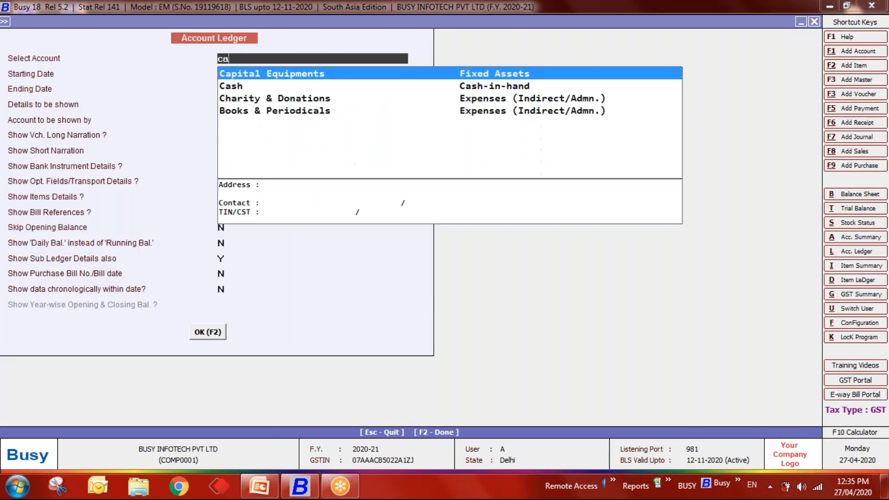
key("Return")
key("F2")
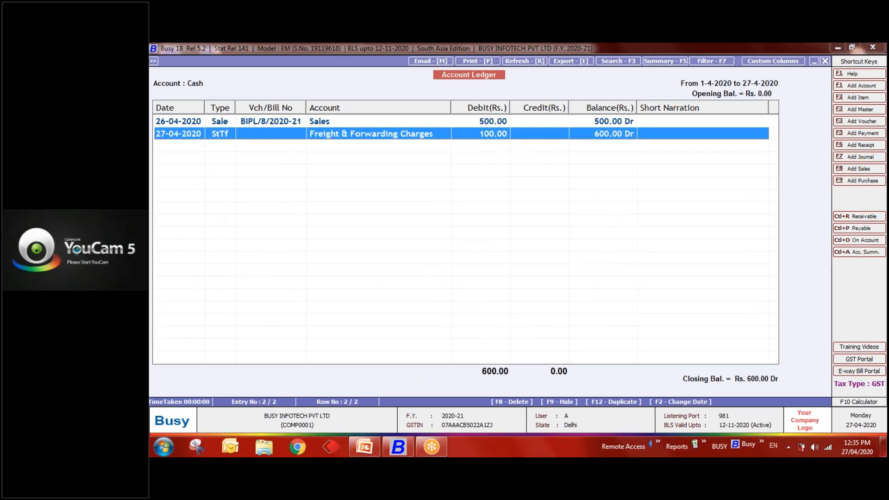
key("Return")
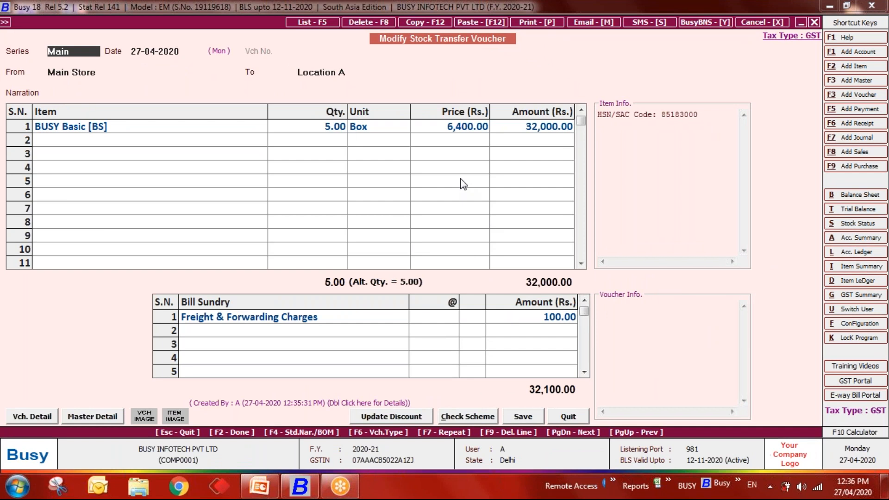
- Quit the Modify Stock Transfer Voucher and Account Ledger options, returning to the Transactions menu
key("alt+l")
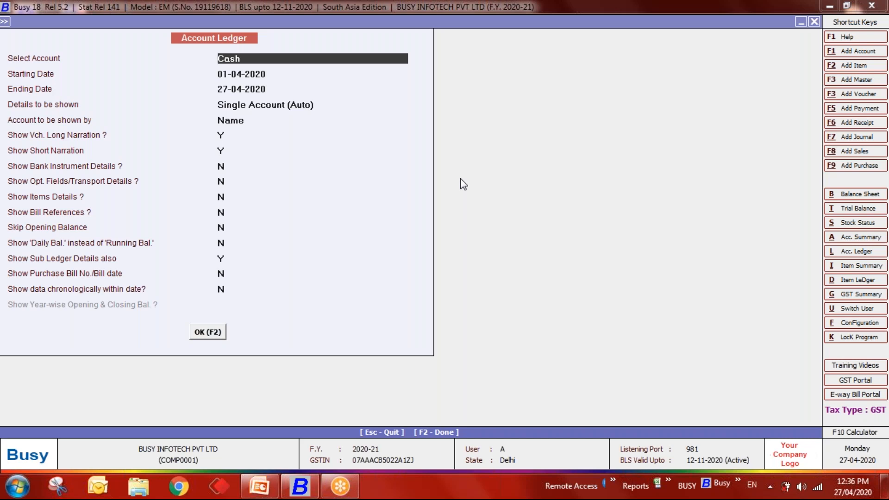
key("Escape")
key("Down")
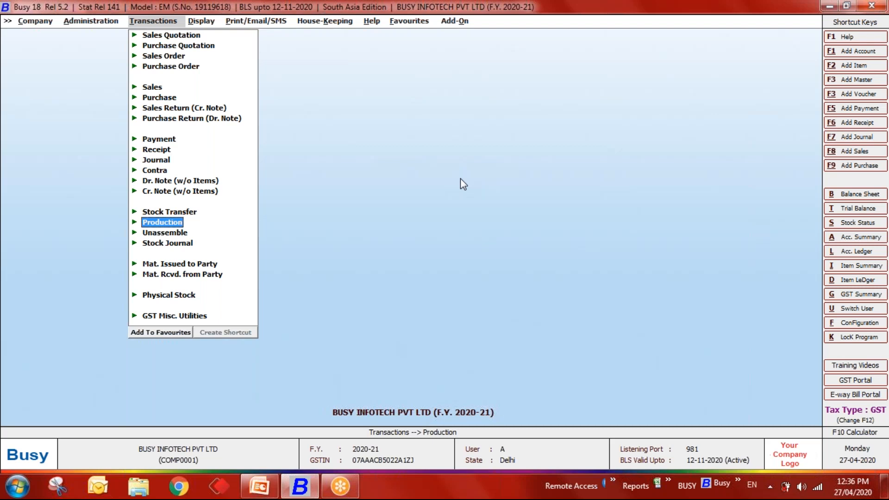
- Reopen Inventory features, keep Stock Transfer accounting under Pure Inventory Vouchers, and save
key("Up")
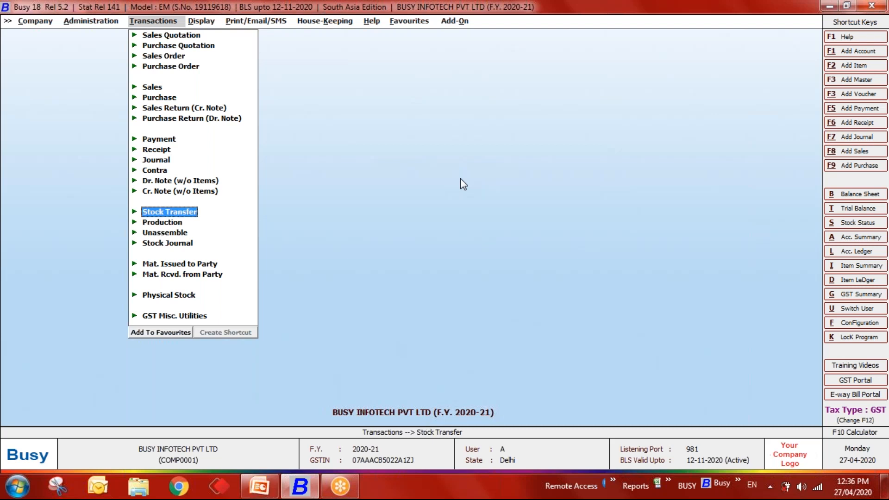
key("Left")
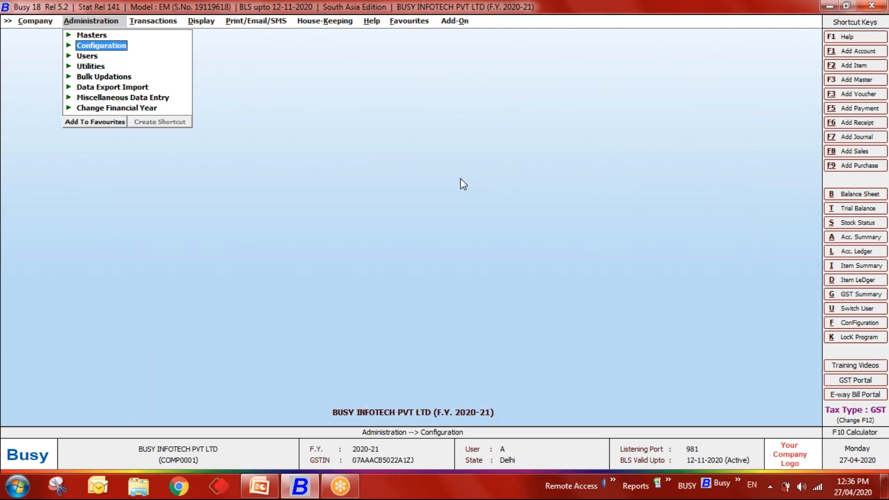
key("Return")
key("Return")
key("Down")
key("Down")
key("Down")
key("Down")
key("Return")
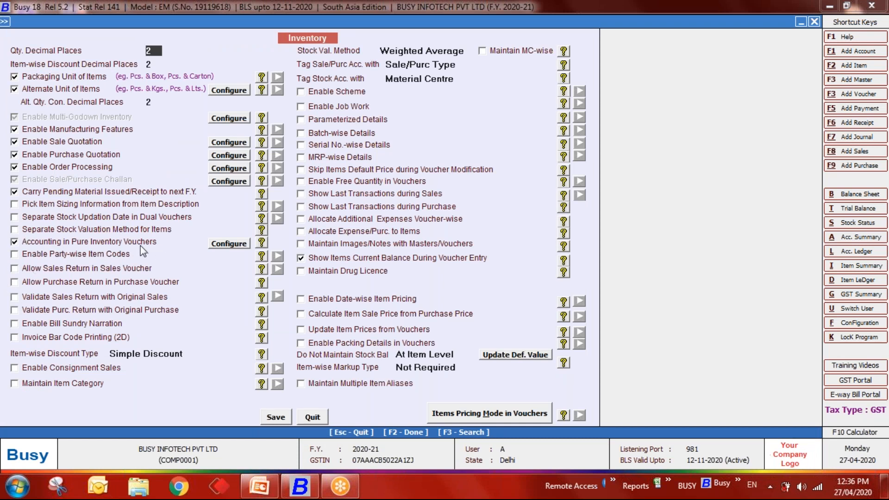
left_click(223, 247)
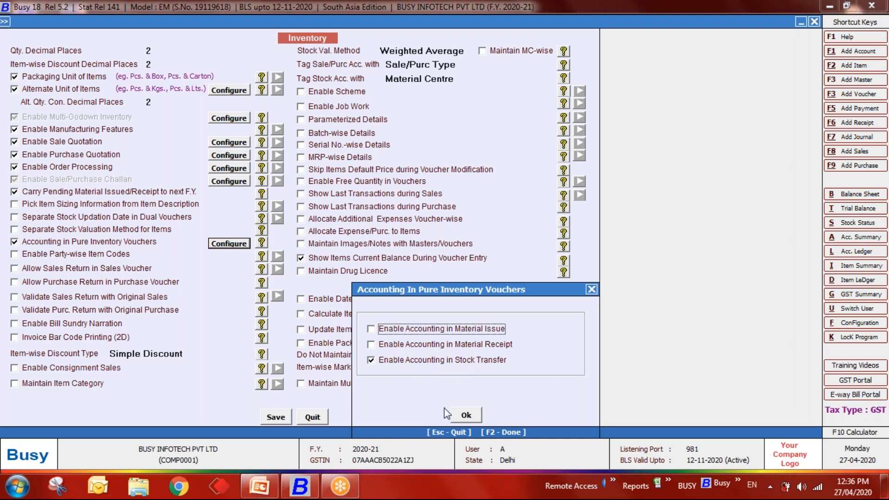
left_click(461, 413)
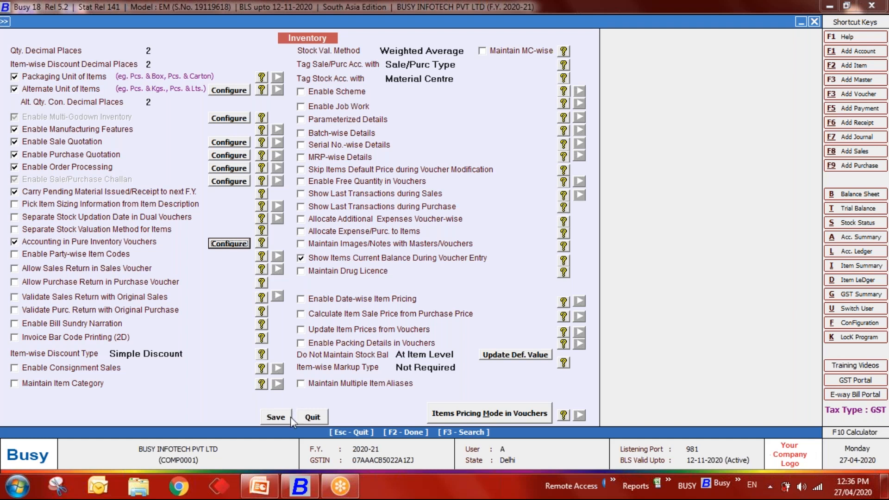
left_click(274, 419)
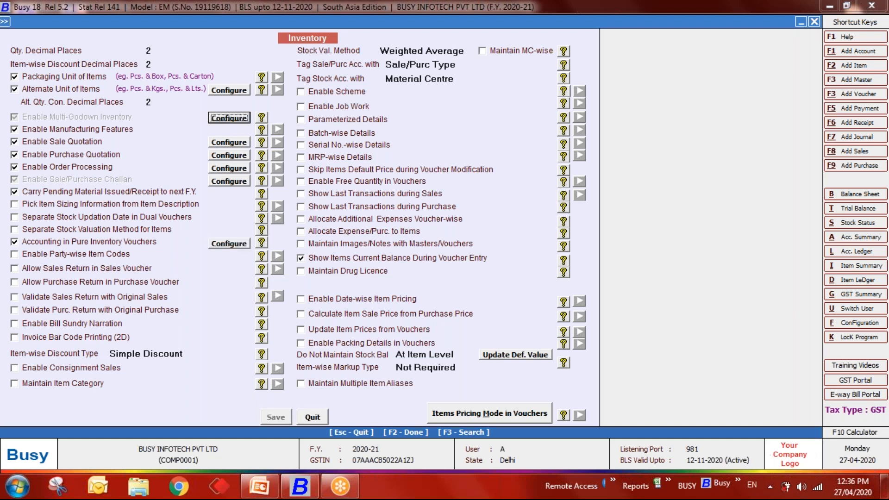
- Reopen the 32,100.00 stock transfer for modification and start a new Bill Sundry master with F3
key("Escape")
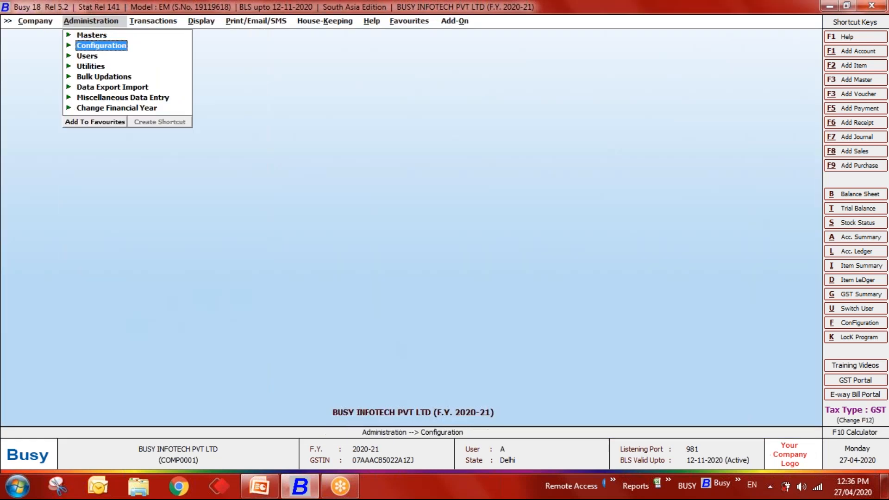
key("Right")
key("Down")
key("Down")
key("Down")
key("Down")
key("Down")
key("Down")
key("Down")
key("Down")
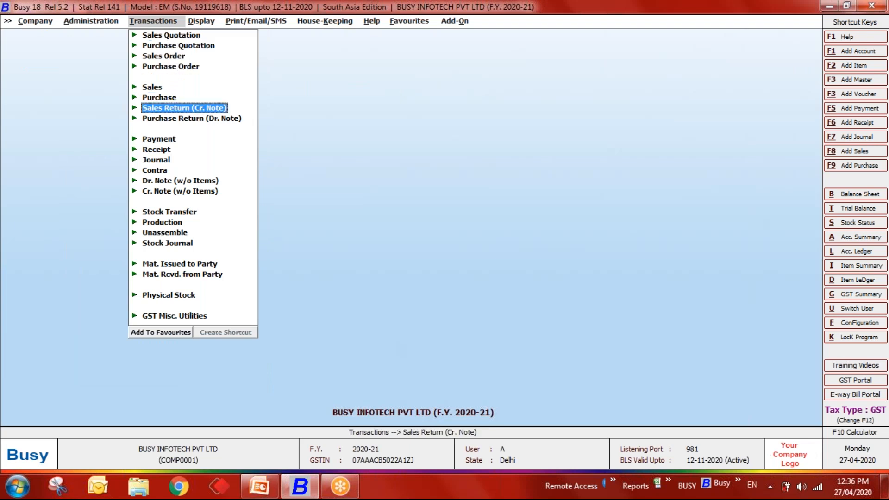
key("Down")
key("Down")
key("Down")
key("Down")
key("Down")
key("Down")
key("Return")
key("Down")
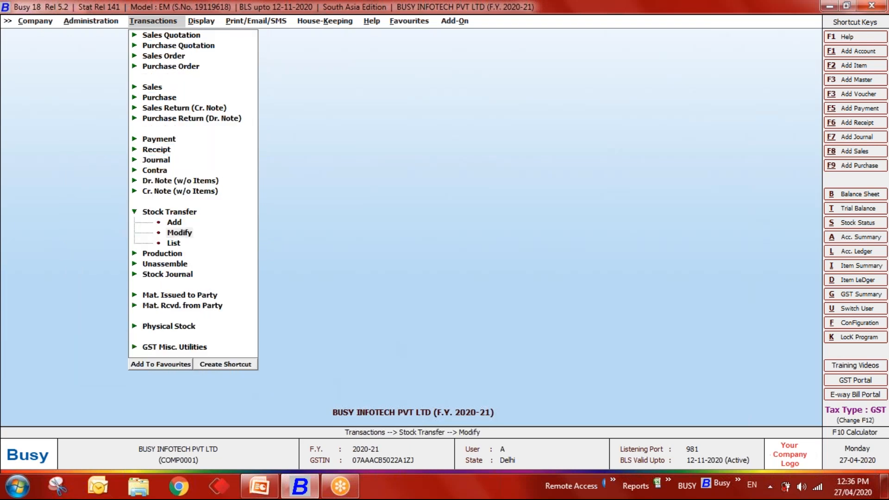
key("Return")
key("Return")
key("Return")
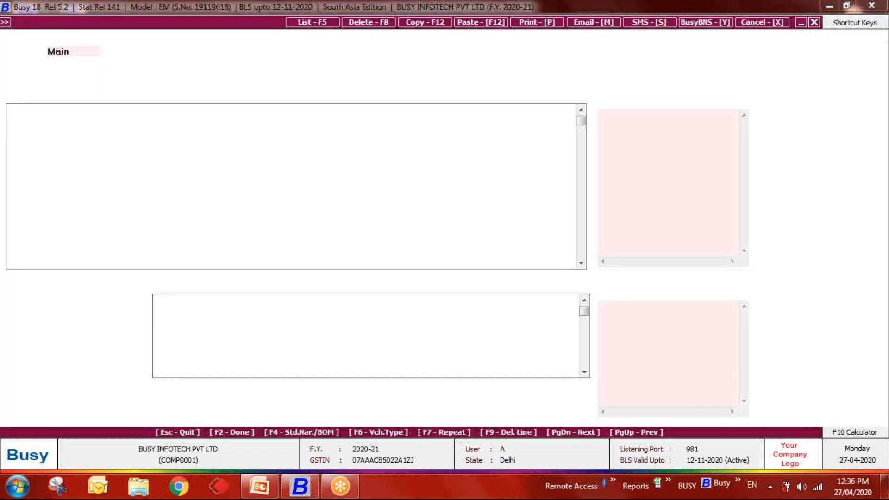
left_click(256, 322)
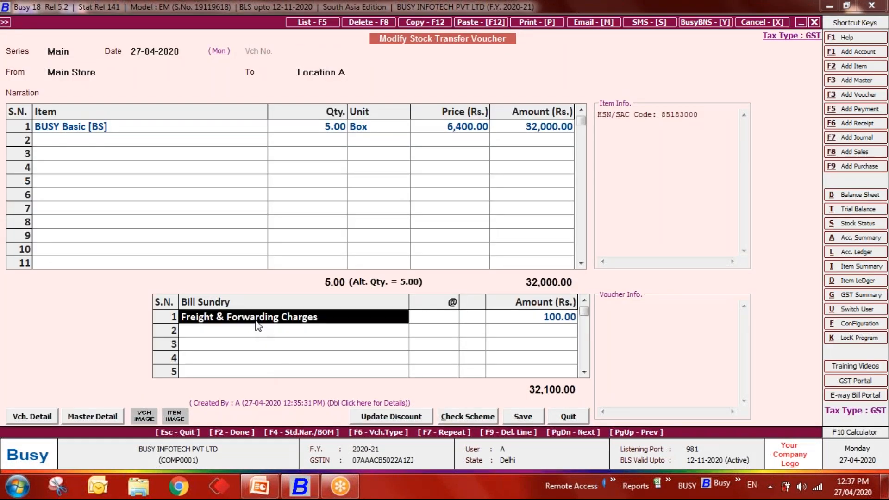
key("F3")
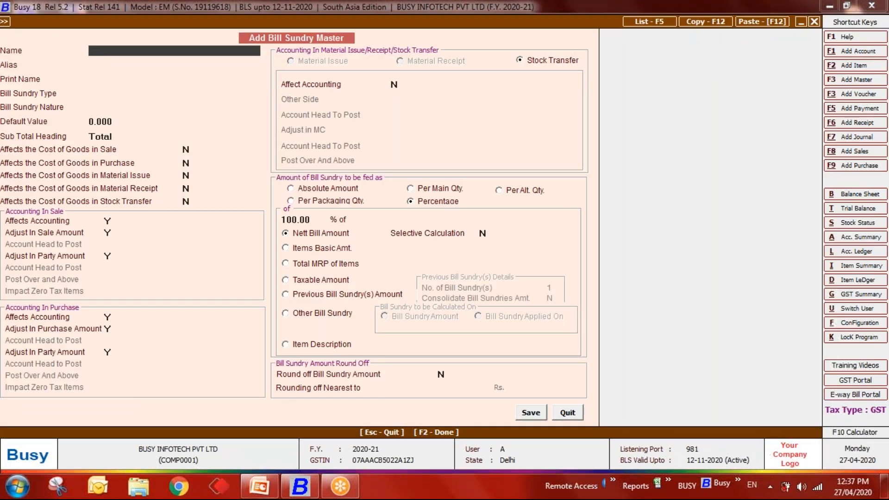
- Name the new bill sundry Freight, with Additive type and nature Others
type("Freight")
key("Return")
key("Return")
key("Return")
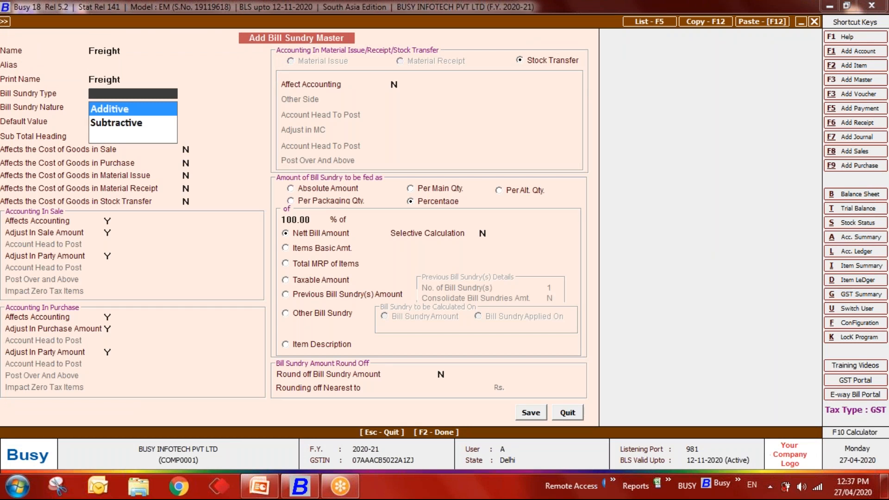
key("Return")
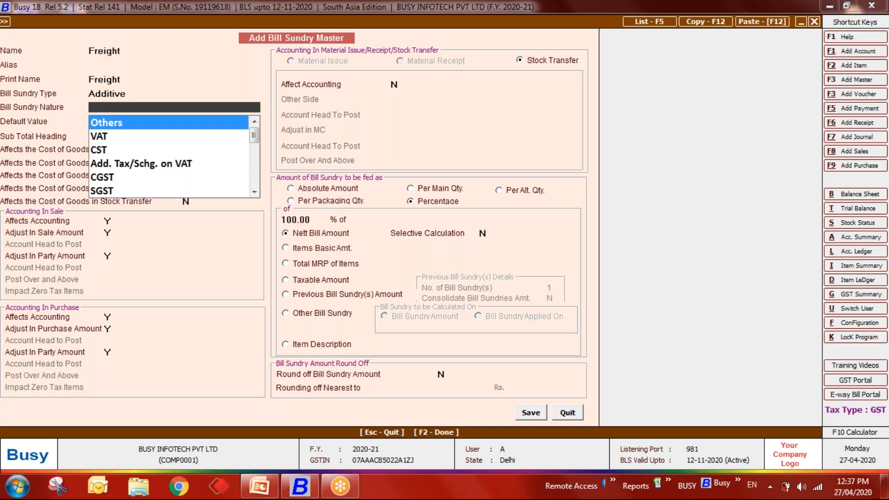
key("Down")
key("Down")
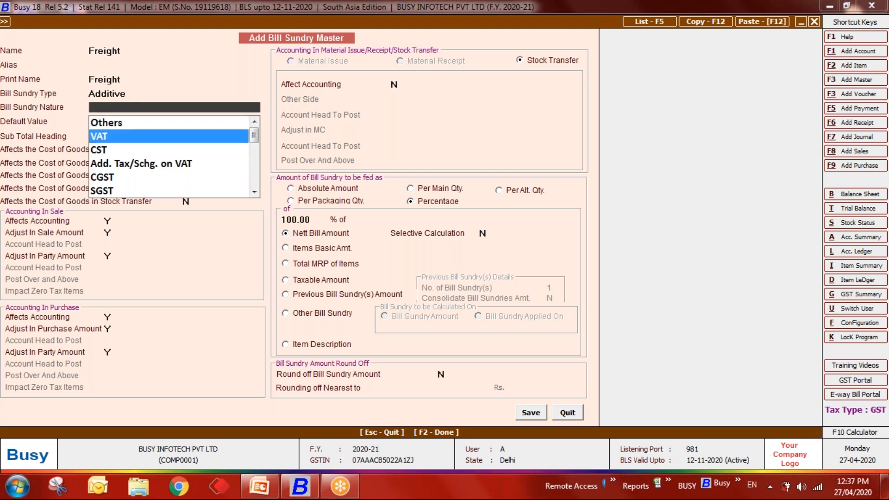
key("Down")
key("Down")
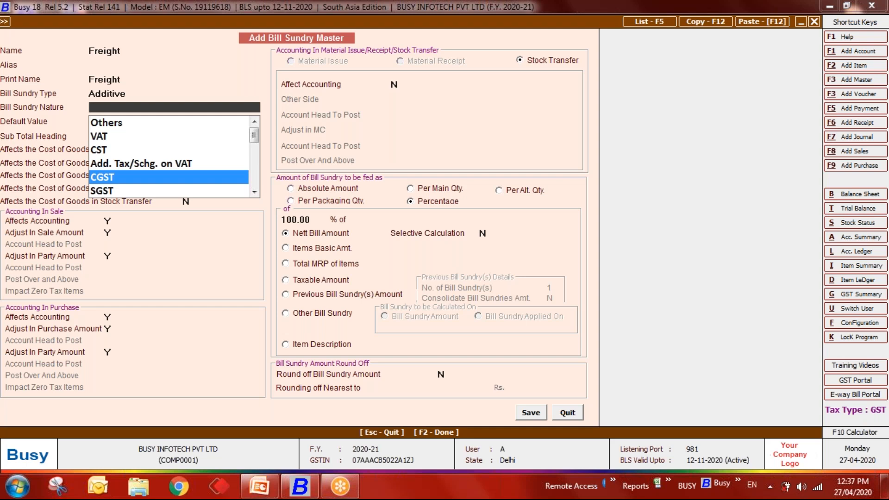
key("Down")
key("Up")
key("Down")
key("Up")
key("Up")
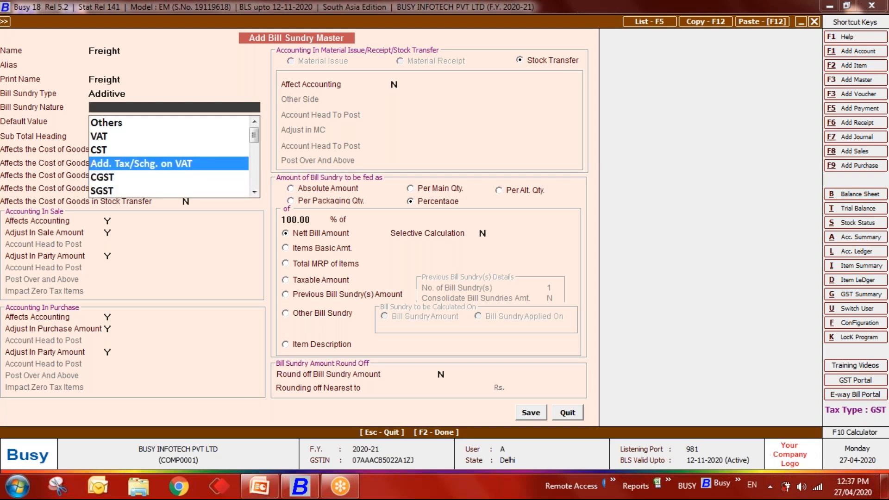
key("Down")
key("Down")
key("Down")
key("Up")
key("Down")
key("Down")
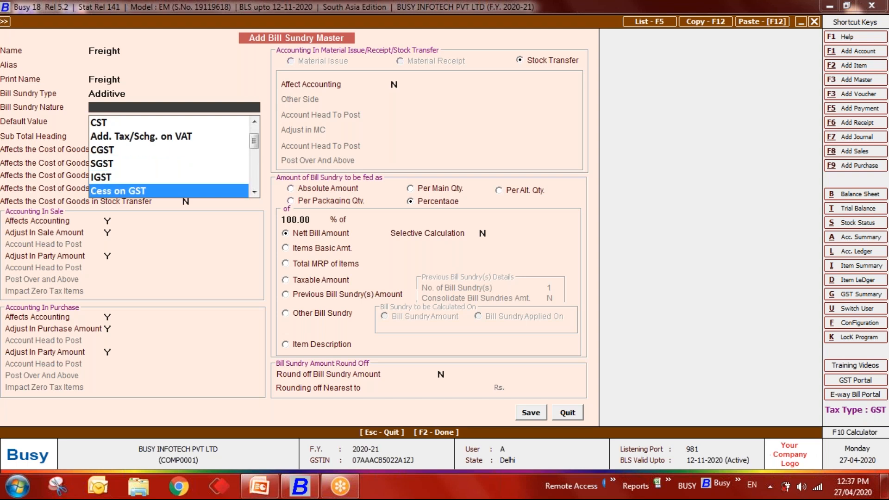
key("Down")
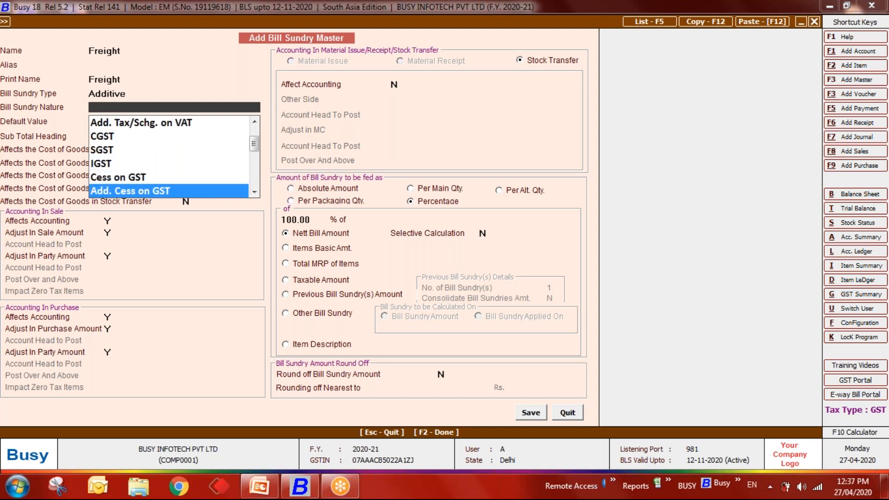
key("Up")
key("Up")
key("Up")
key("Up")
key("Up")
key("Up")
key("Up")
key("Up")
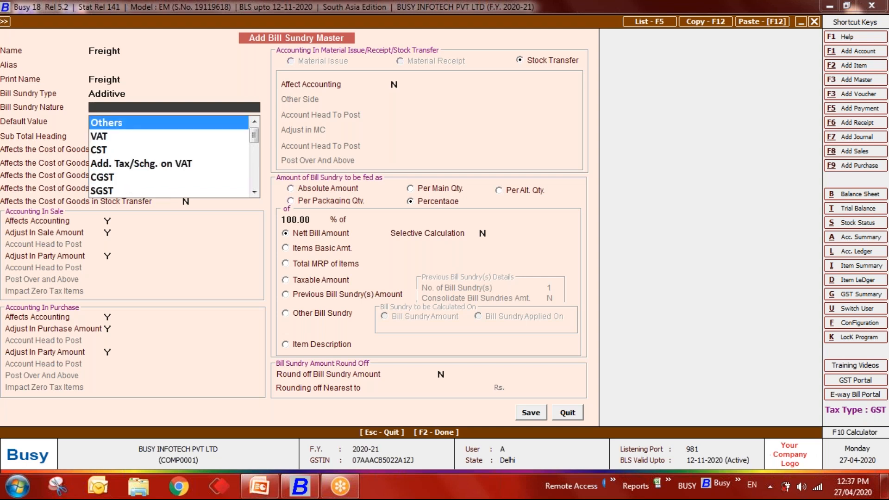
key("Return")
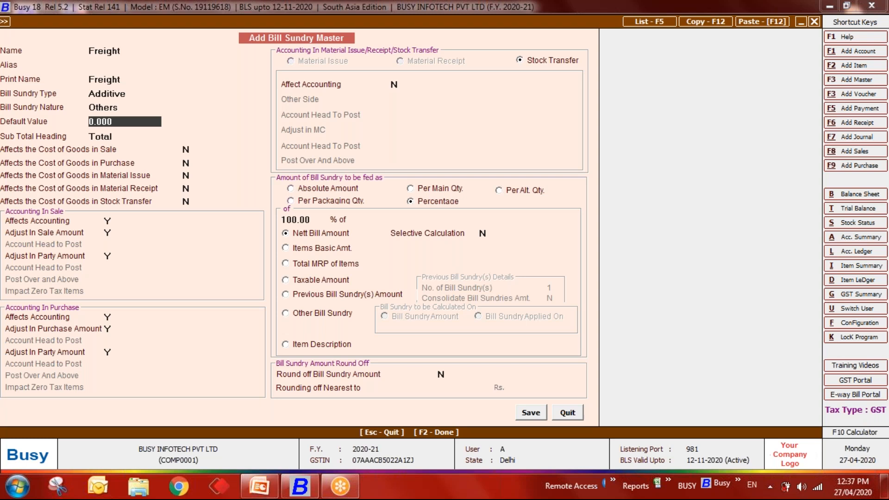
- Keep the default value and leave the cost-of-goods settings at N
key("Return")
key("Return")
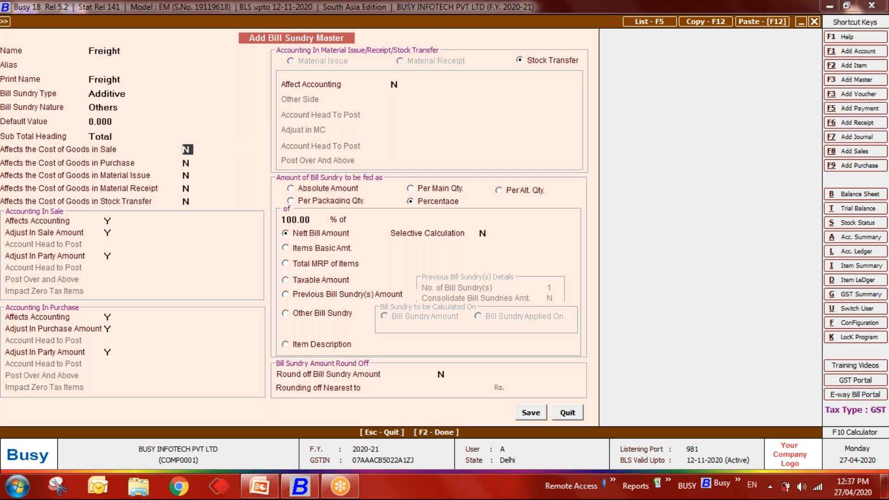
key("Return")
key("Return")
key("Return")
key("Return")
left_click(108, 217)
key("Return")
type("N")
key("Return")
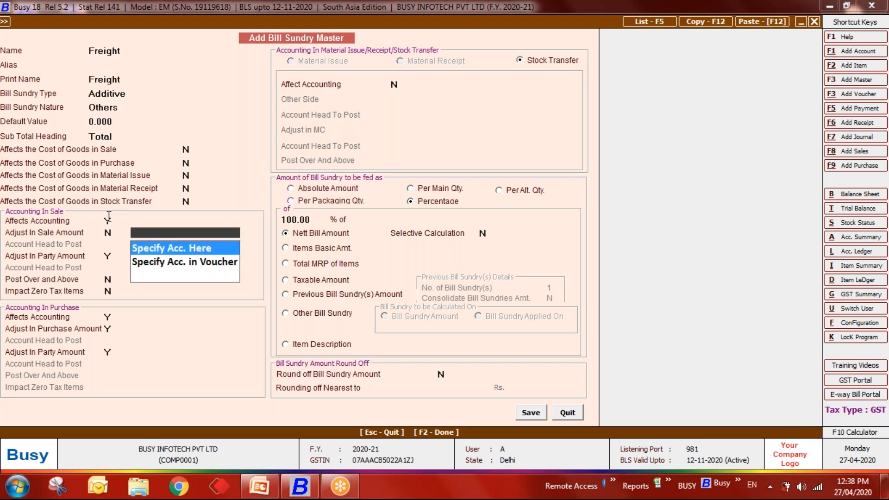
key("Down")
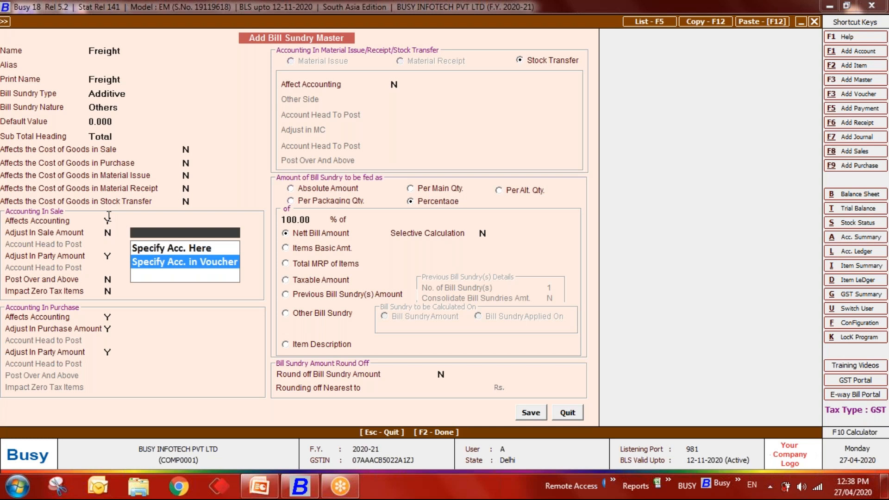
key("Up")
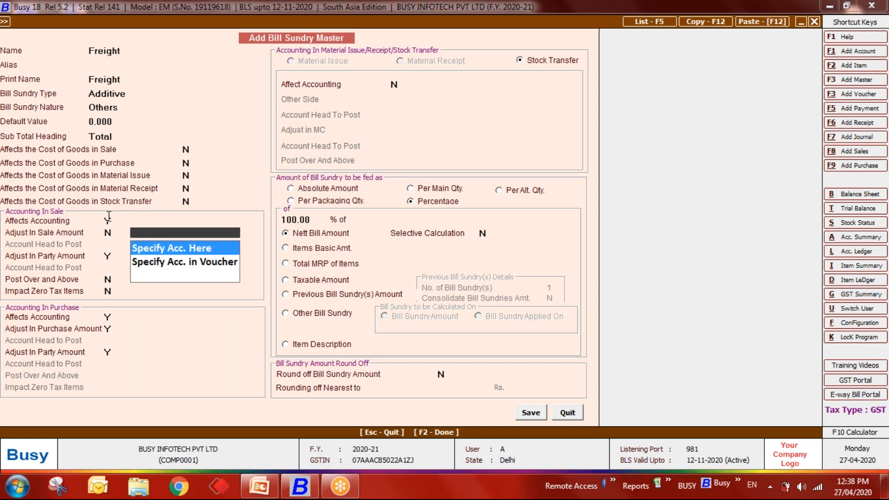
key("Down")
key("Up")
key("Escape")
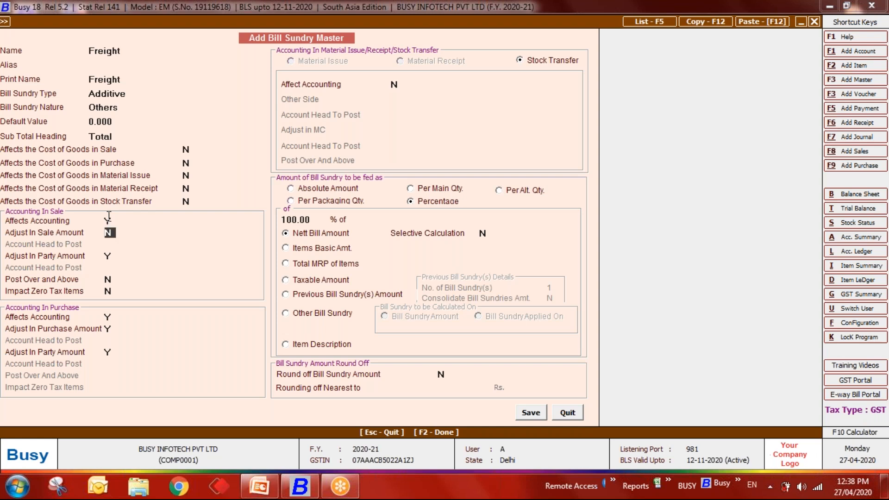
type("Y")
key("Return")
type("N")
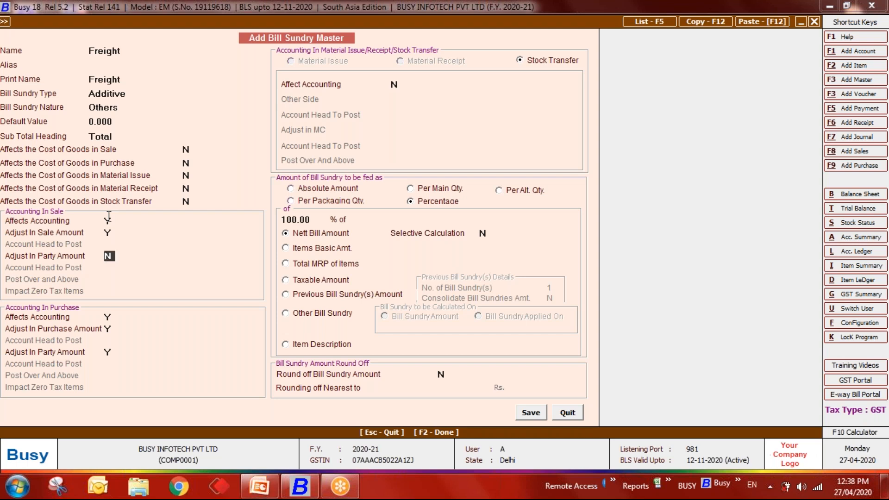
key("Return")
key("Down")
key("Up")
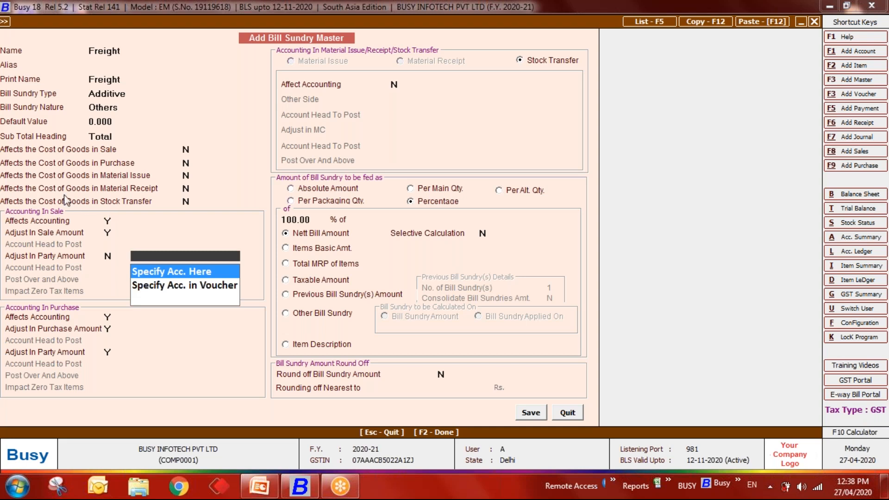
left_click(109, 254)
type("Y")
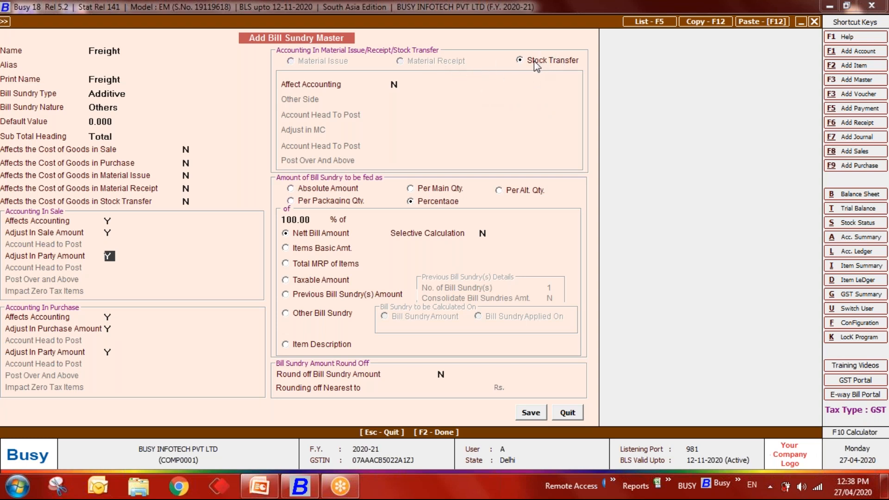
left_click(402, 80)
type("Y")
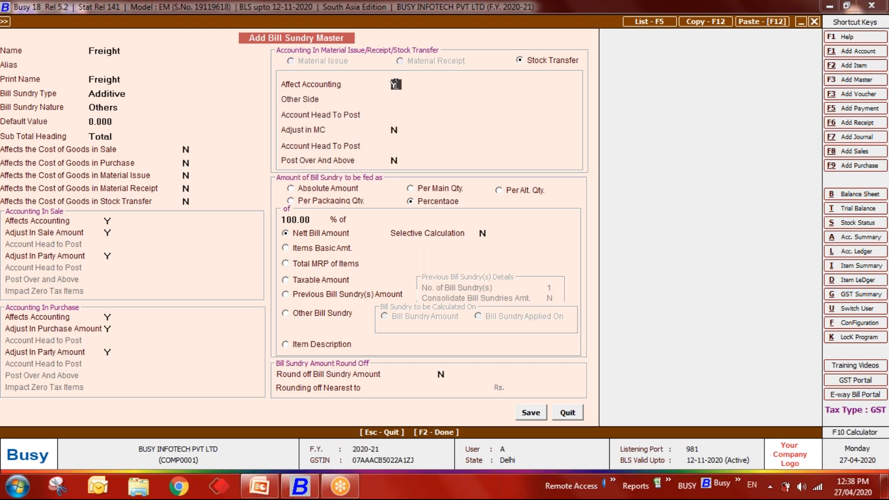
key("Return")
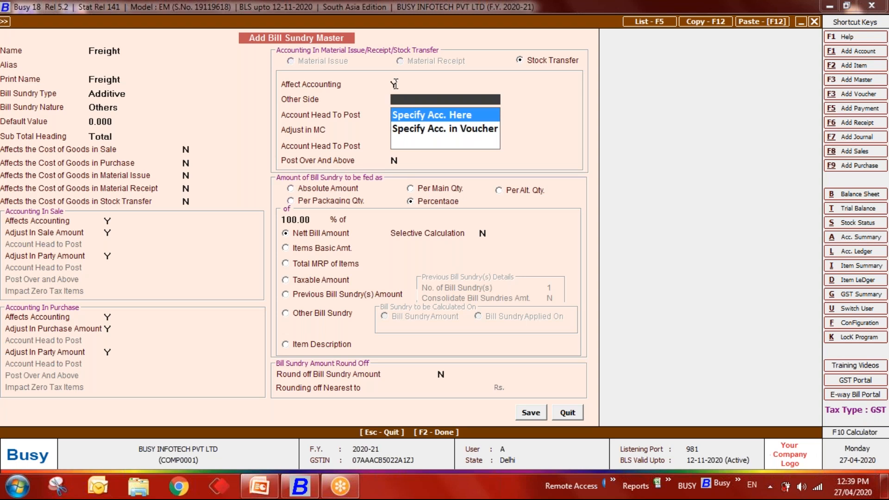
key("Return")
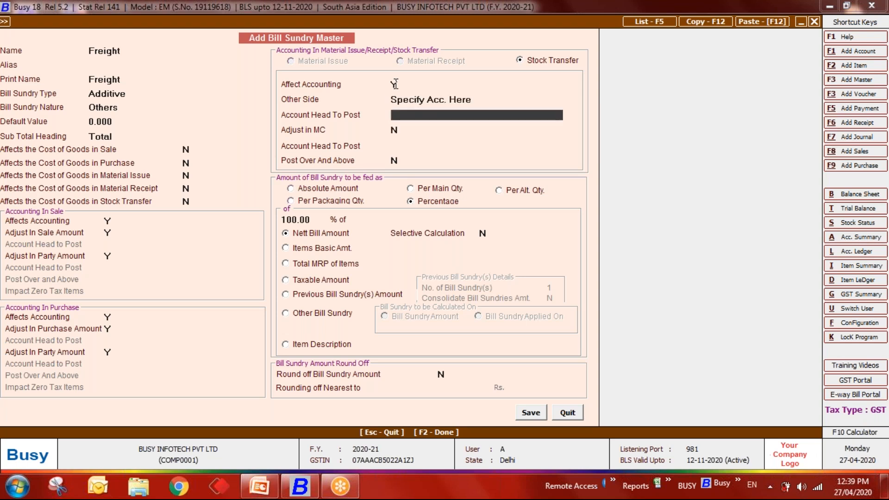
key("Escape")
key("Down")
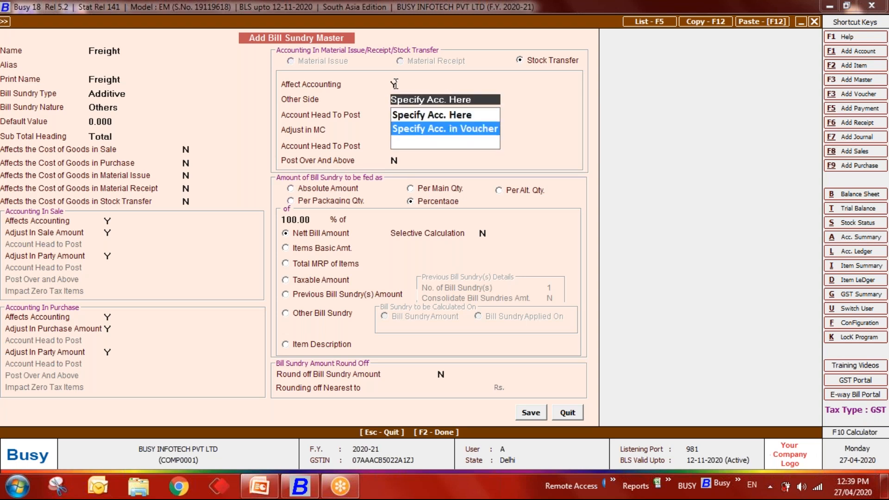
key("Up")
key("Return")
key("Escape")
key("Return")
left_click(394, 83)
type("N")
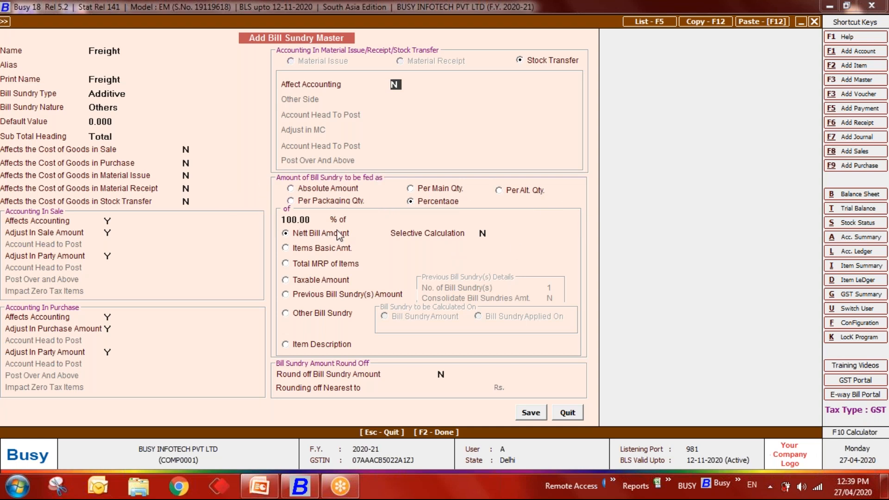
- Switch the amount to Absolute Amount and back to Percentage, then quit the Freight form unsaved
left_click(324, 188)
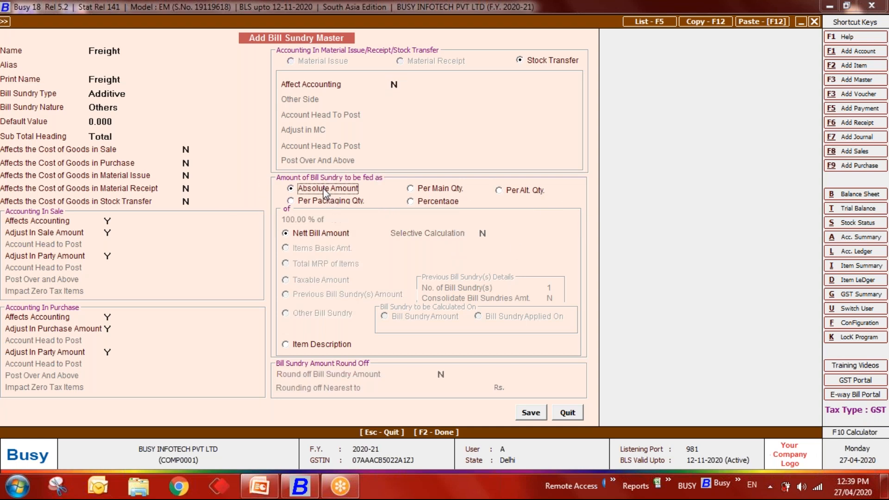
left_click(430, 202)
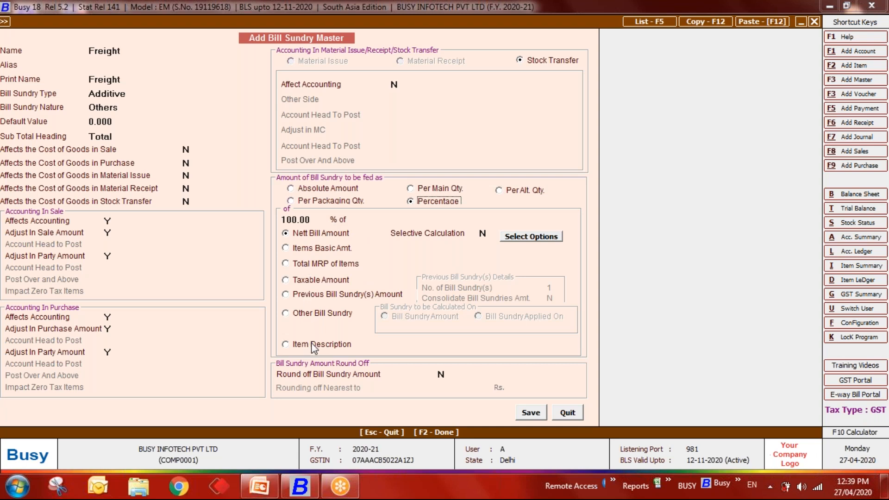
left_click(555, 414)
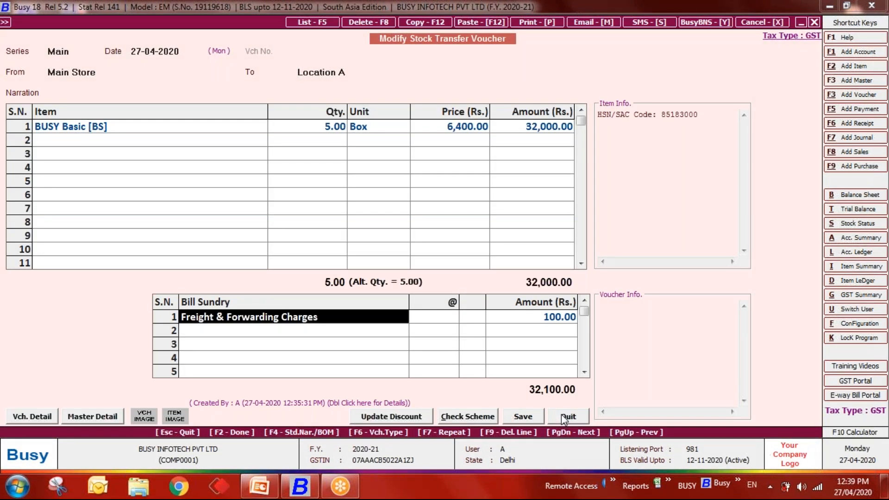
- Quit the stock transfer voucher and open the Inventory feature options
left_click(563, 418)
key("Return")
key("Left")
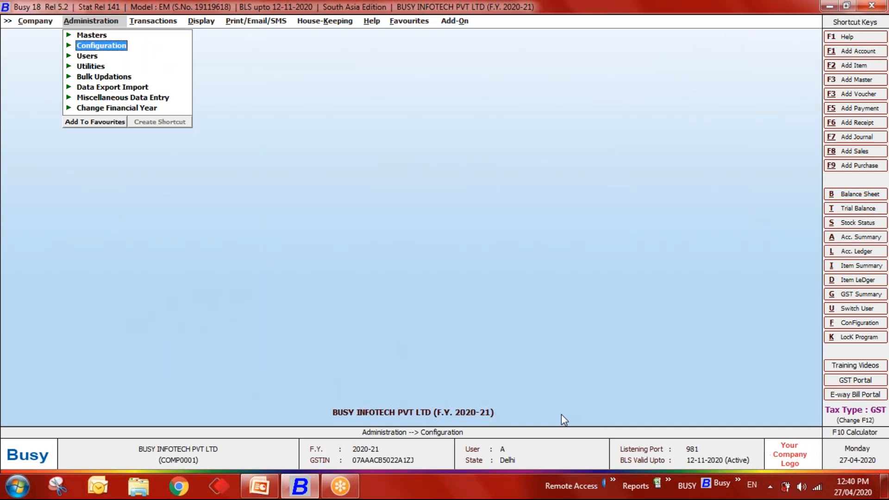
key("Right")
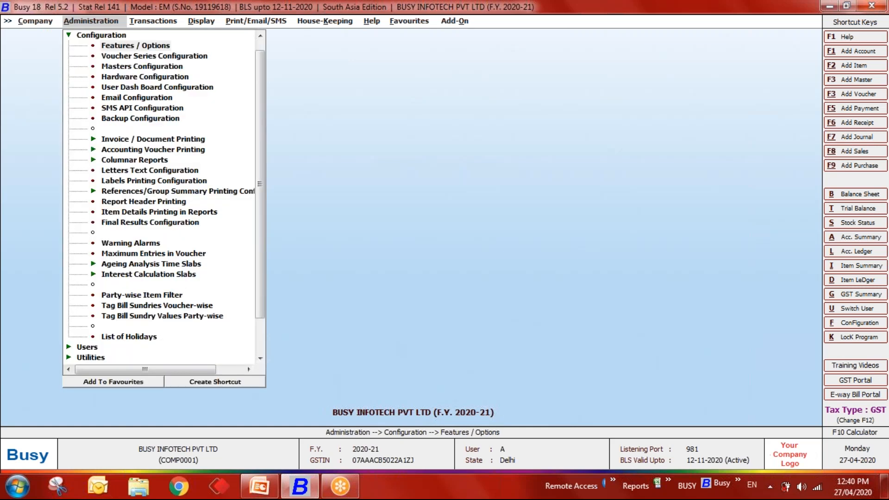
key("Return")
key("Down")
key("Down")
key("Down")
key("Return")
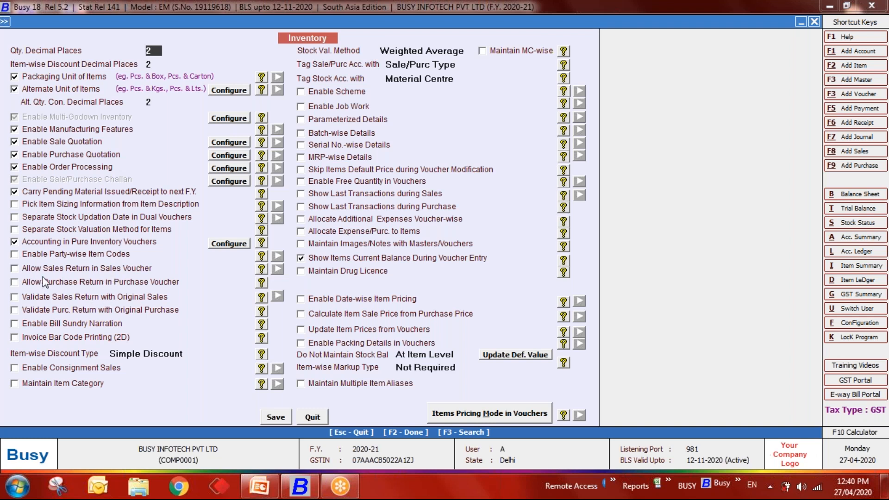
- Tick Allow Sales Return in Sales Voucher and Allow Purchase Return in Purchase Voucher, then save
left_click(14, 269)
left_click(14, 283)
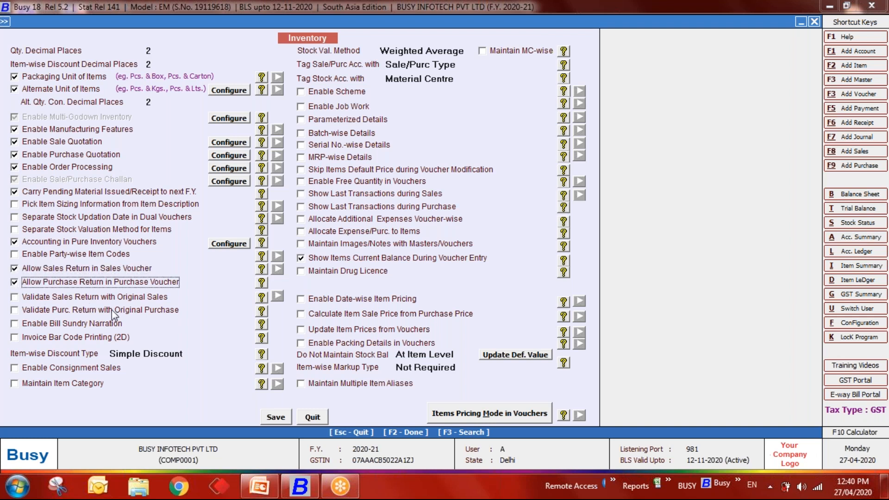
left_click(275, 417)
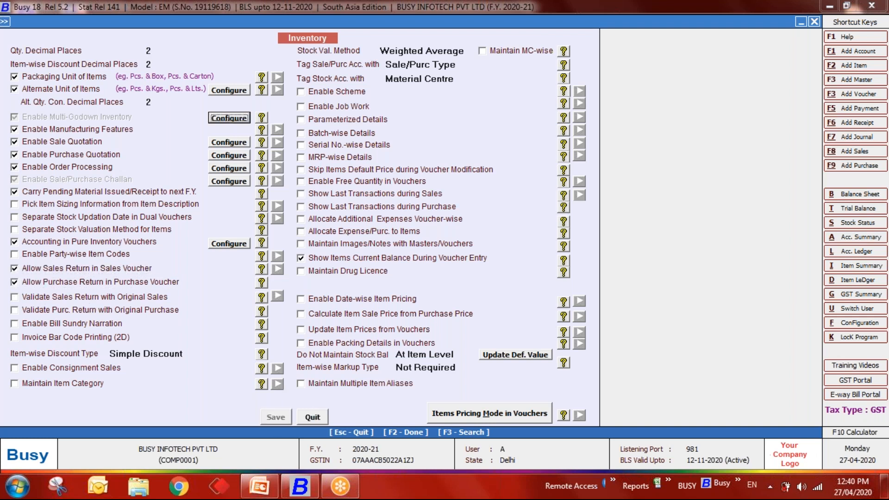
- Start a new sales voucher of type Direct with sale type L/GST-ItemWise
key("Escape")
key("Escape")
key("Return")
key("Down")
key("Down")
key("Down")
key("Down")
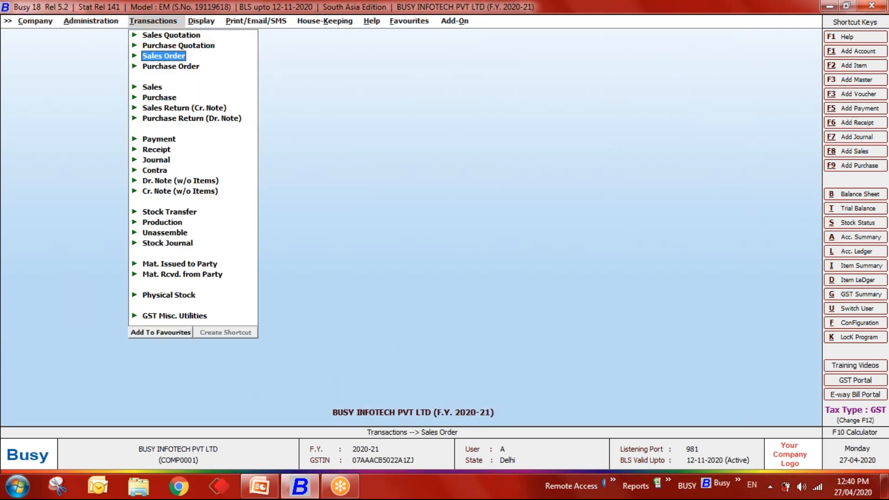
key("Return")
key("Return")
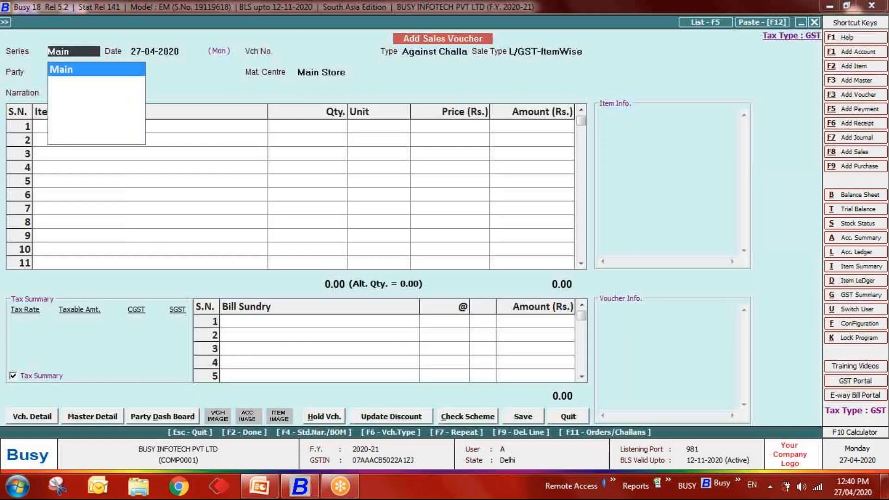
key("Return")
key("Return")
key("Return")
key("BackSpace")
key("Up")
key("Return")
key("BackSpace")
key("Return")
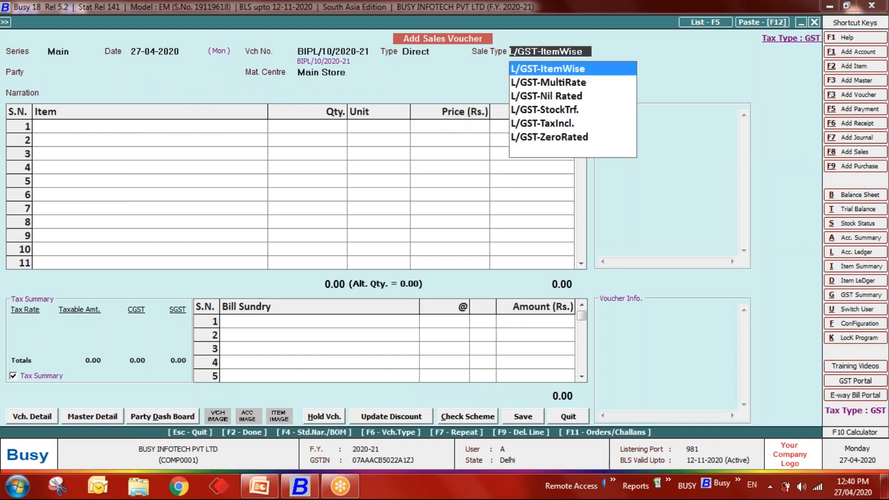
key("Return")
key("Down")
key("Down")
key("Return")
- Choose the party and add BUSY Basic [BS] with quantity 2 in row 1
key("Return")
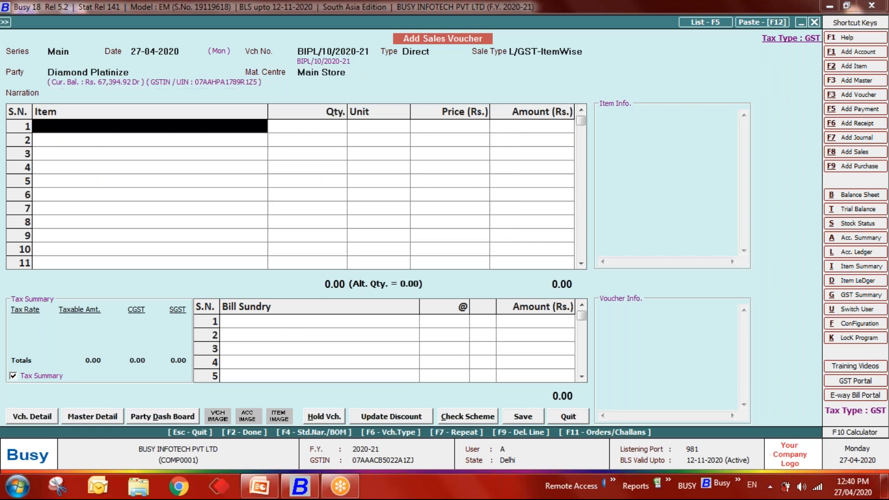
key("Down")
key("Return")
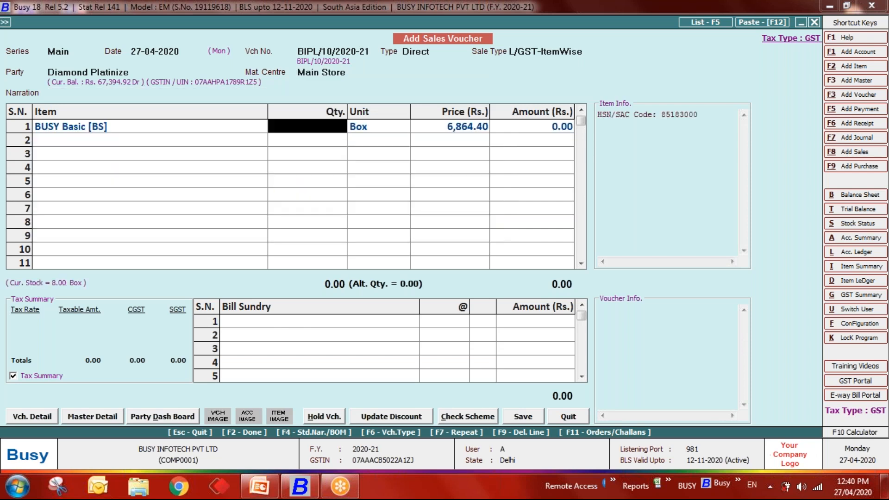
type("2")
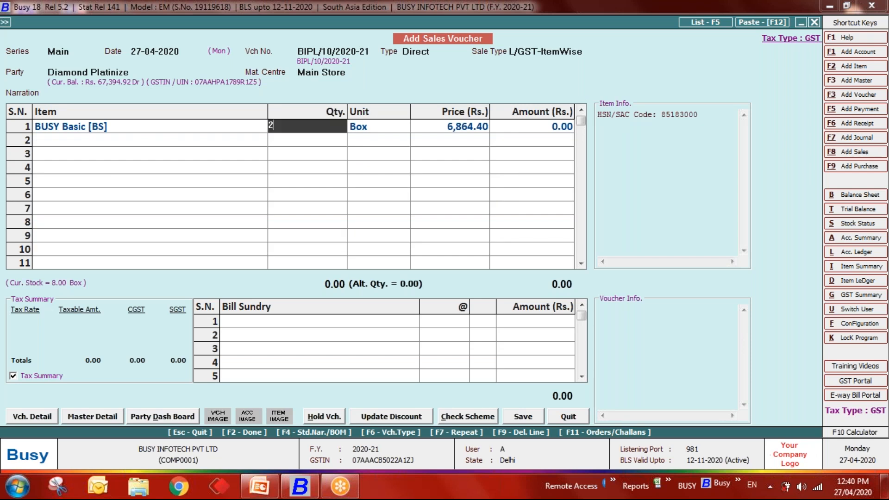
key("Return")
key("Return")
key("Return")
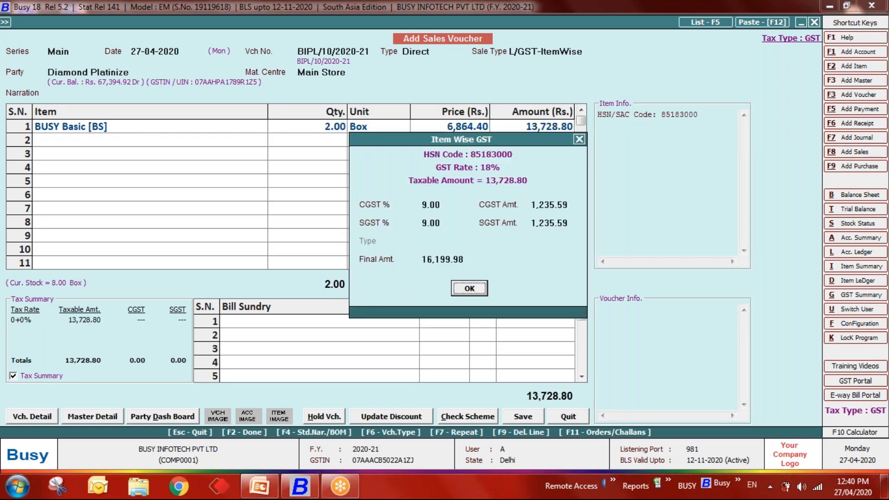
- Add BUSY Enterprise [ES] in row 2 with quantity -1 at price 15,000
key("Return")
key("Down")
key("Return")
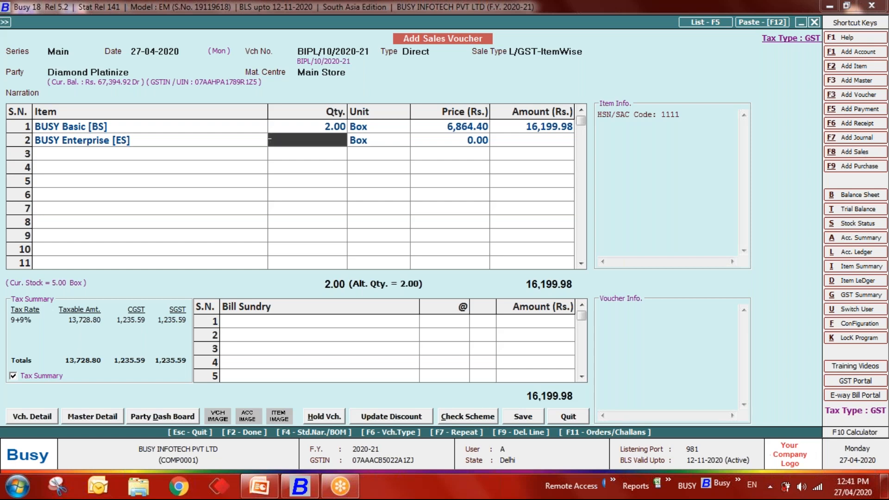
type("-1")
key("Return")
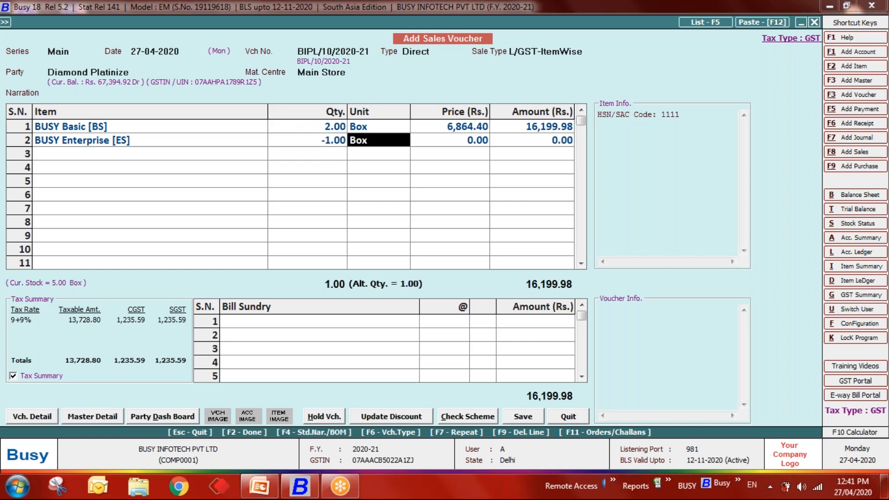
key("Return")
type("15,000")
key("Return")
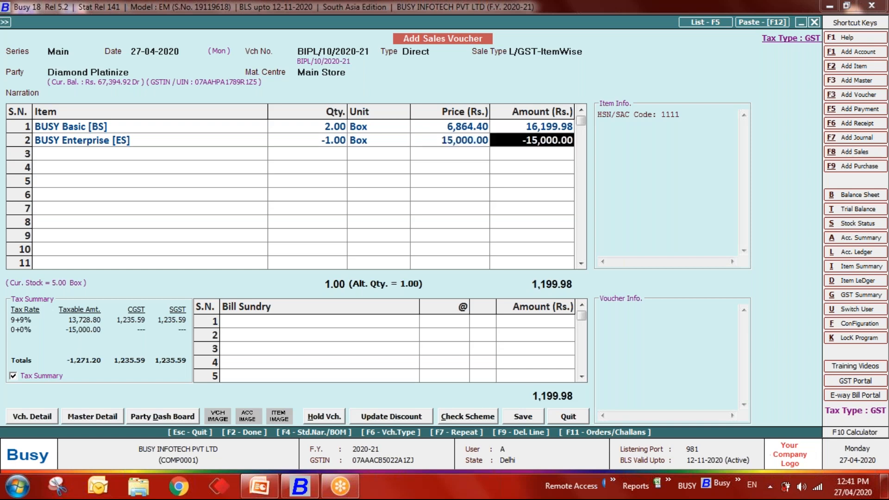
key("Return")
key("Return")
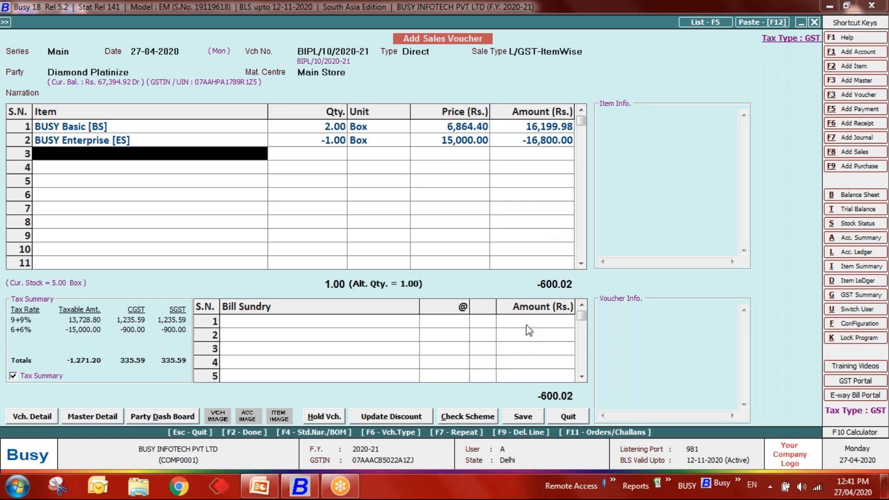
left_click(525, 418)
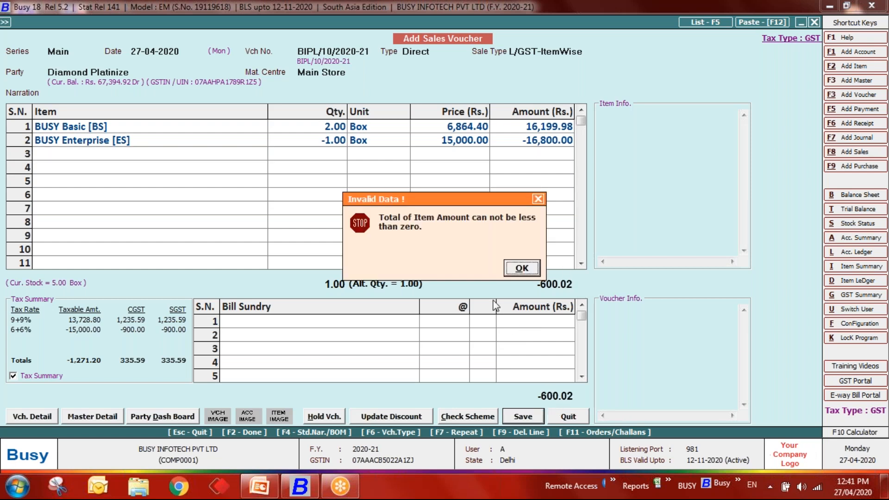
left_click(522, 268)
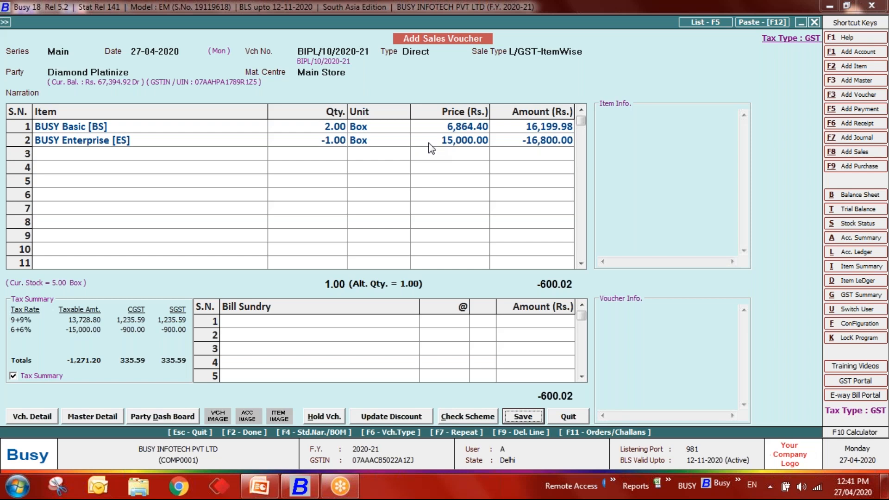
- Replace row 2's item with Apple, quantity -1 Kgs at price 120
left_click(227, 145)
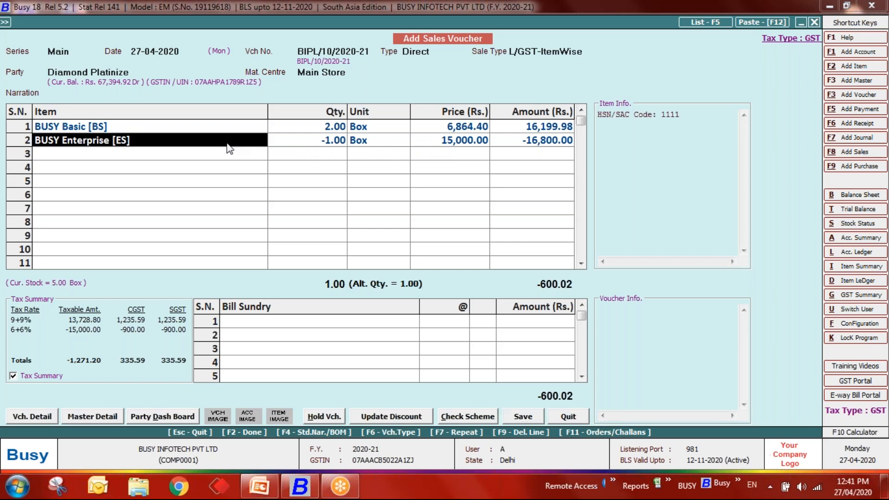
type("busy")
key("Down")
key("Down")
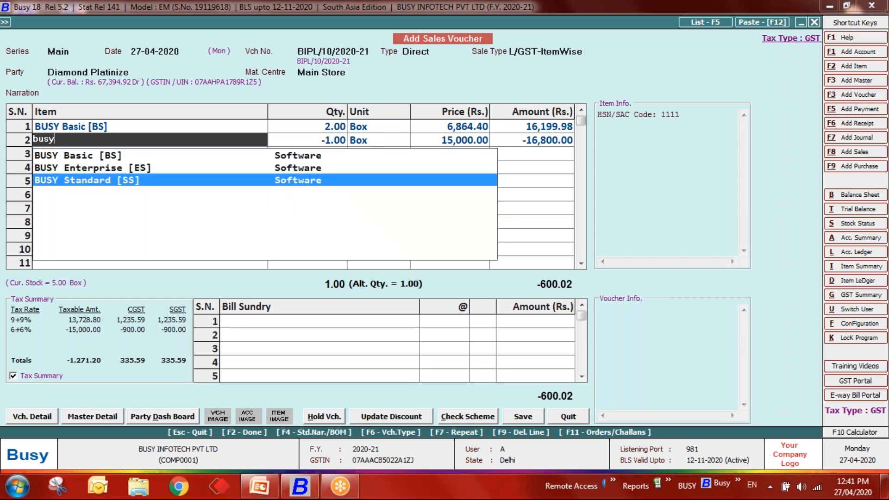
key("BackSpace")
key("BackSpace")
key("BackSpace")
key("BackSpace")
type("appl")
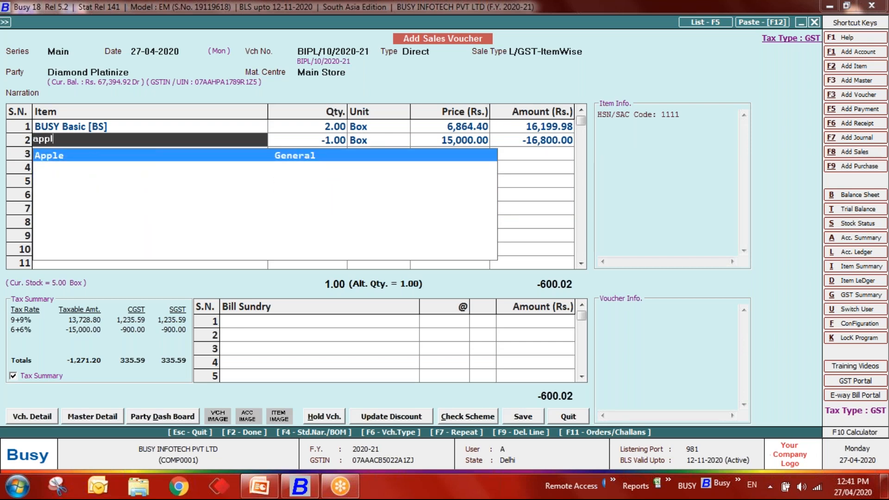
key("Return")
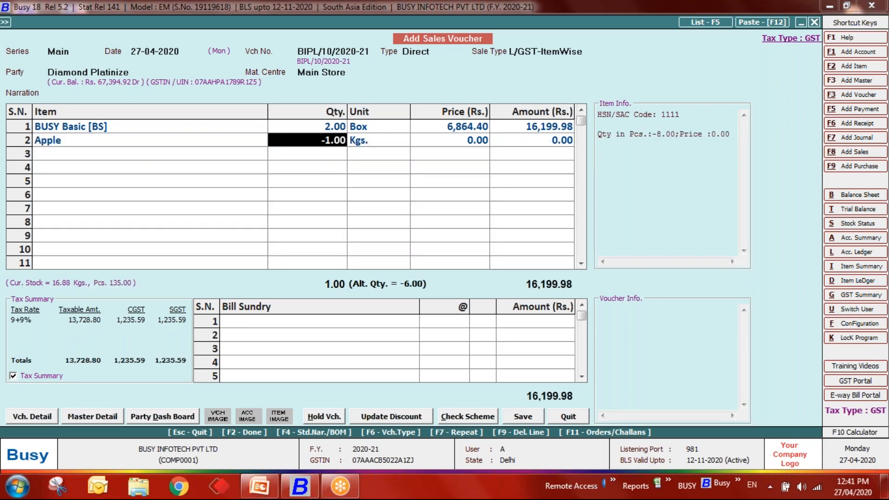
key("Return")
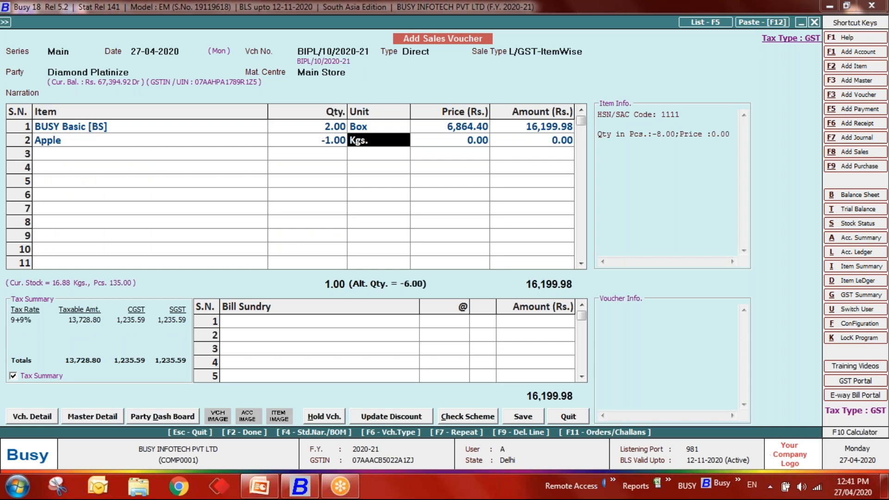
key("Return")
key("Return")
key("Return")
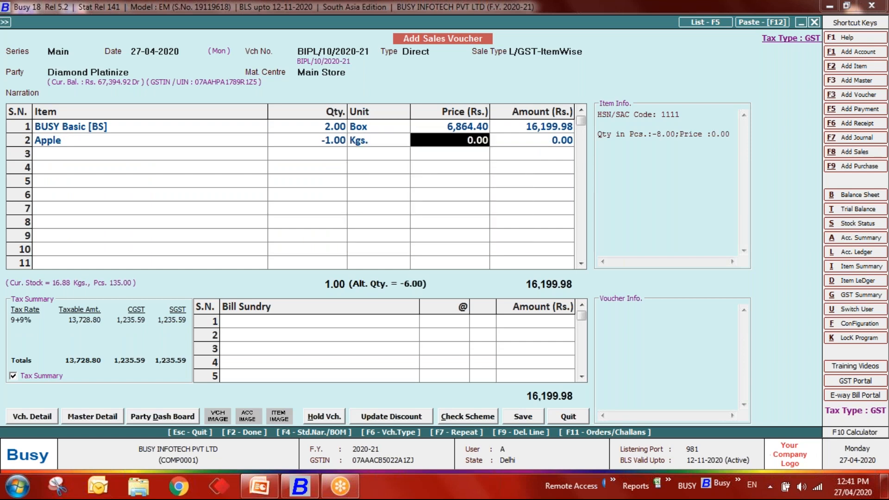
type("120")
key("Return")
key("Return")
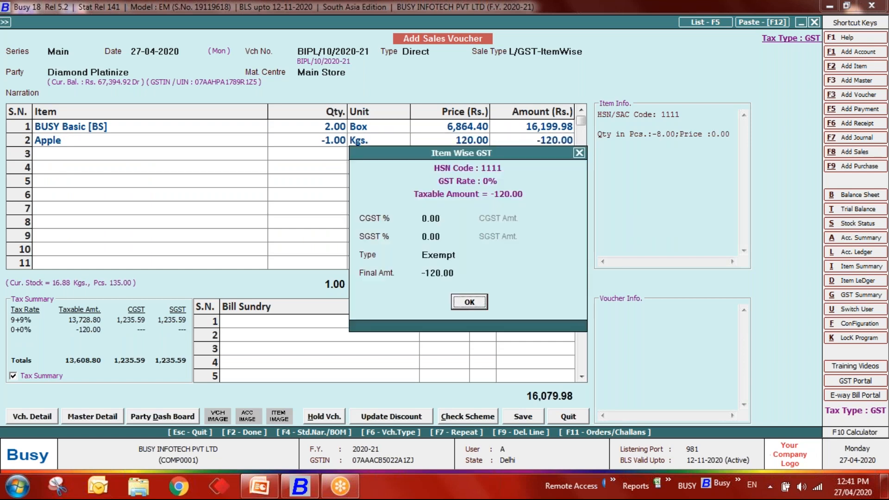
key("Return")
- Pass the bill sundry section and save the 16,079.98 sales voucher
key("Return")
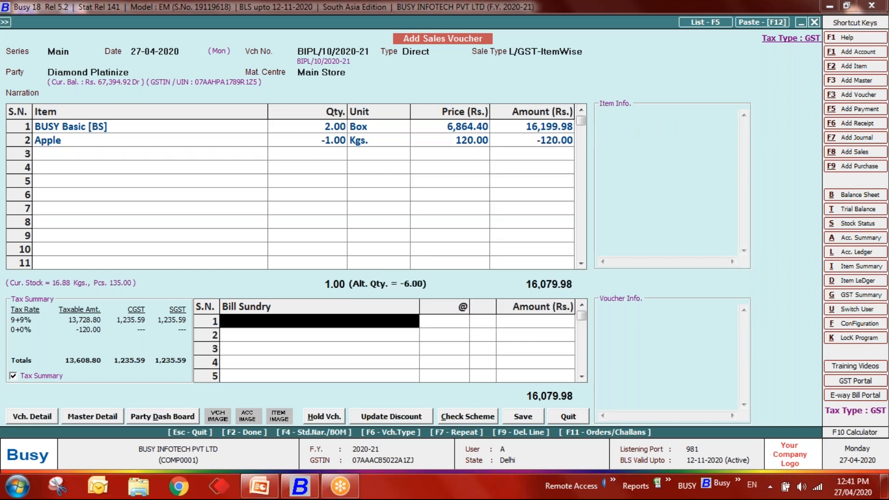
key("Return")
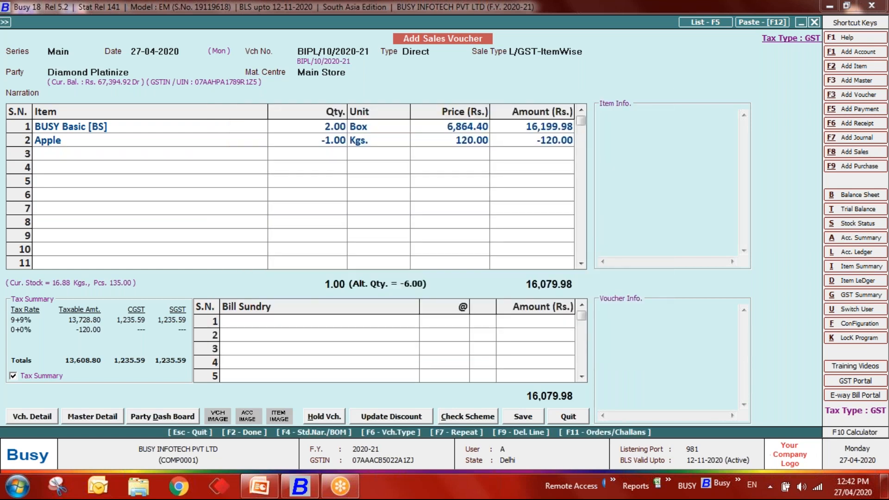
key("Return")
key("Escape")
key("Down")
key("Down")
key("Down")
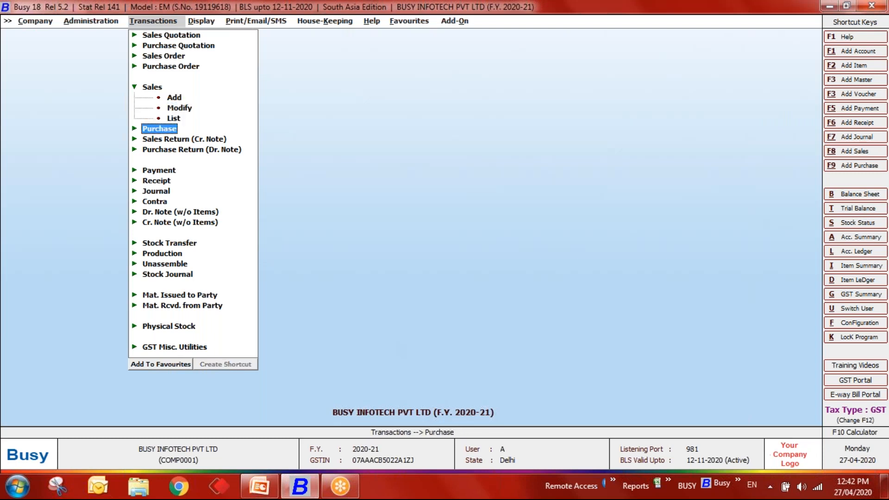
- Reopen Features/Options via Administration > Configuration and go to the Inventory section
key("Left")
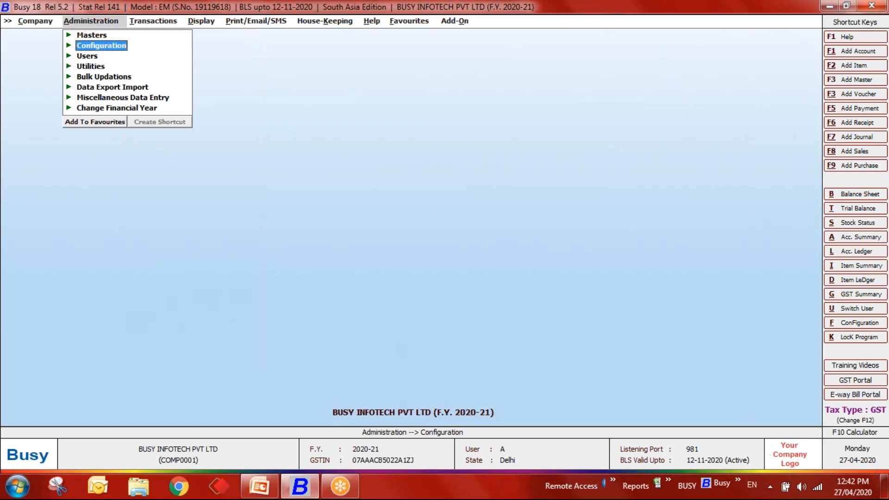
key("Return")
key("Return")
key("Down")
key("Down")
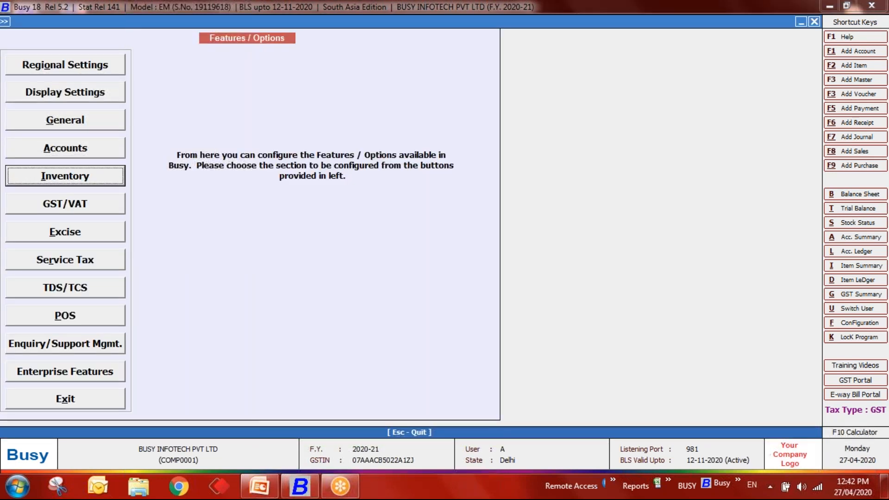
key("Return")
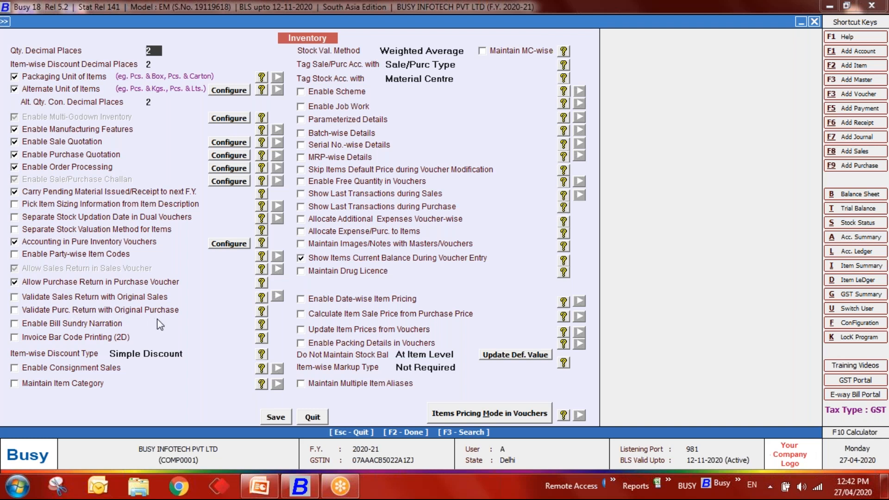
- Tick Validate Sales Return with Original Sales and Validate Purc. Return with Original Purchase, then save and exit
left_click(114, 297)
left_click(113, 311)
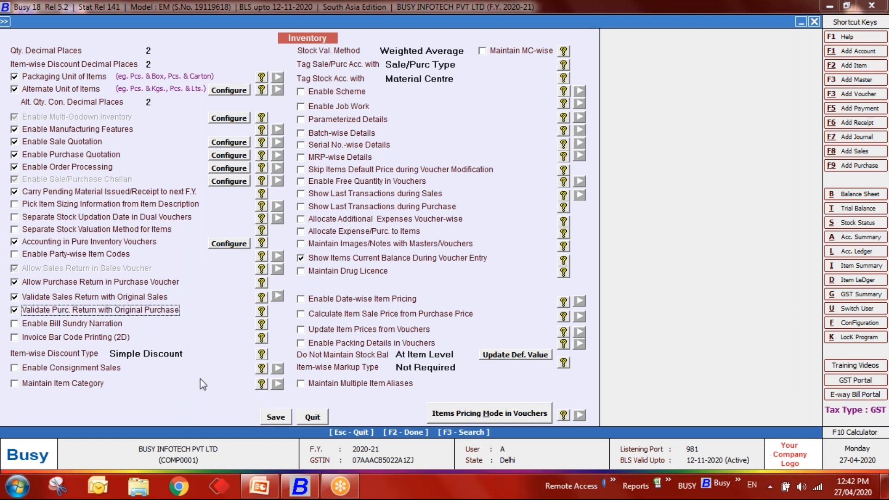
left_click(276, 417)
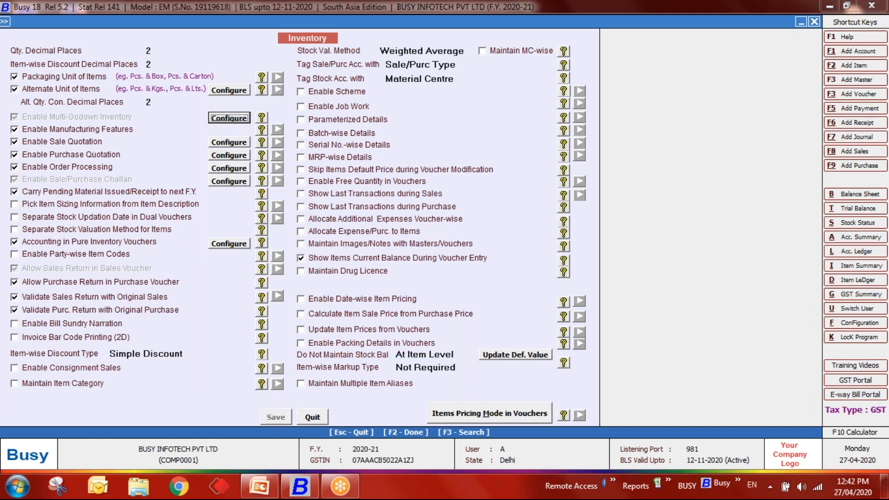
key("Escape")
key("Escape")
key("Escape")
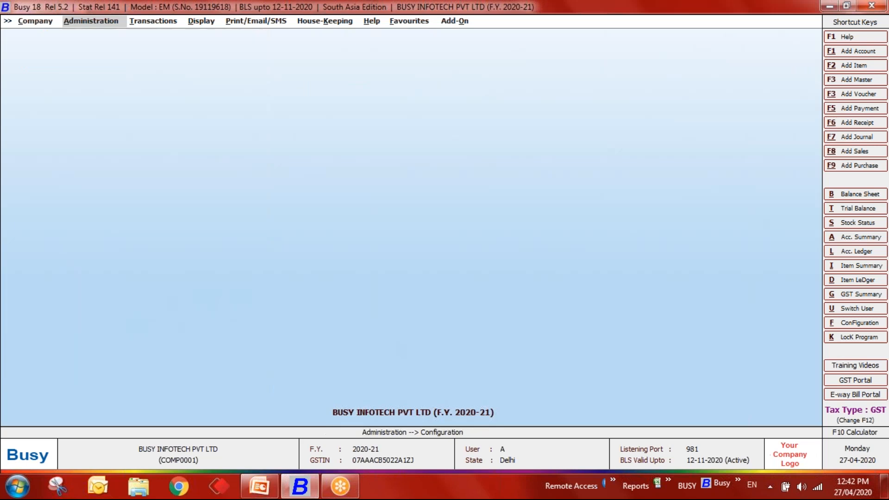
- Start a new Sales Return (Cr. Note) voucher in series Main
key("Down")
key("Down")
key("Down")
key("Down")
key("Down")
key("Down")
key("Down")
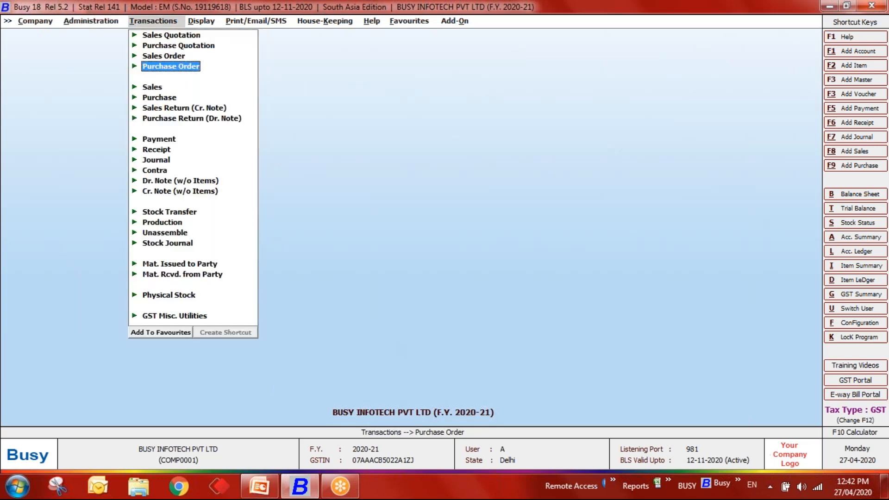
key("Return")
key("Return")
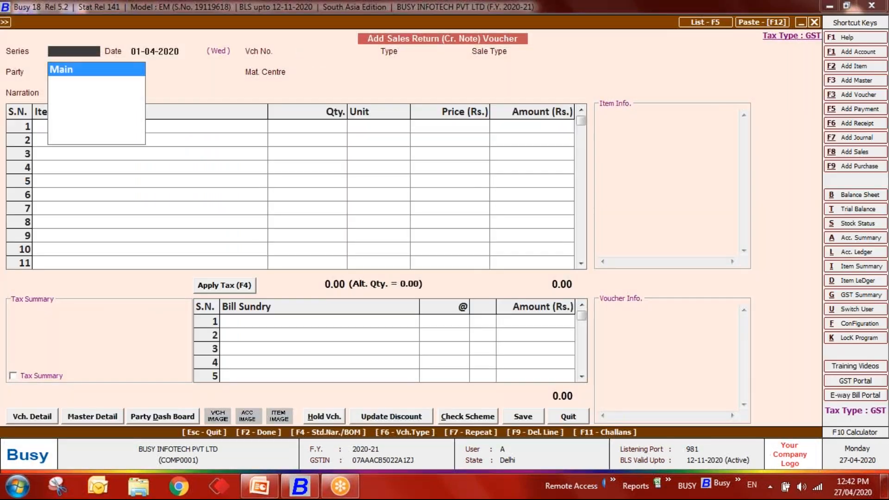
key("Return")
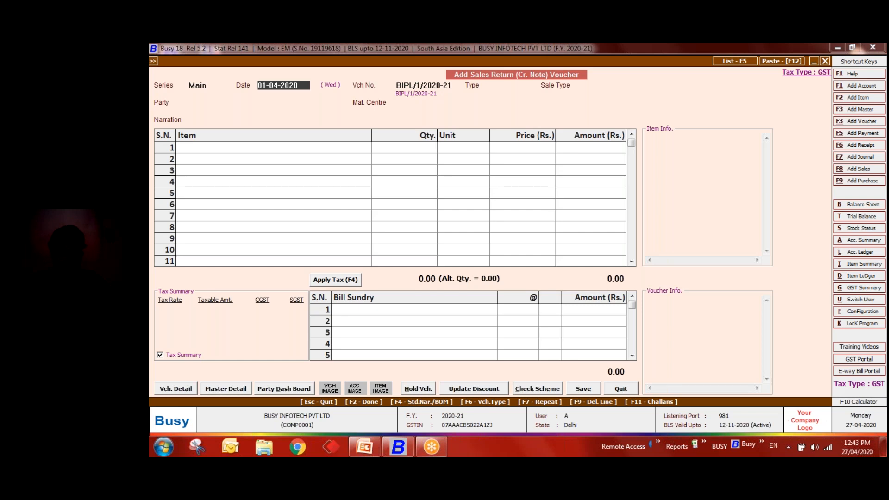
- Date the return 27-04-2020, type Direct, sale type L/GST-ItemWise, and choose the party
type("27-04")
key("Return")
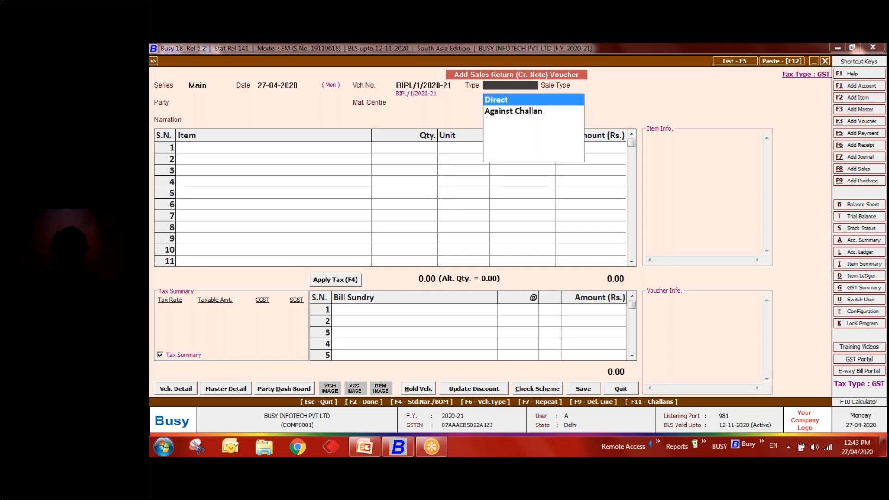
key("Return")
type("it")
key("Down")
key("Return")
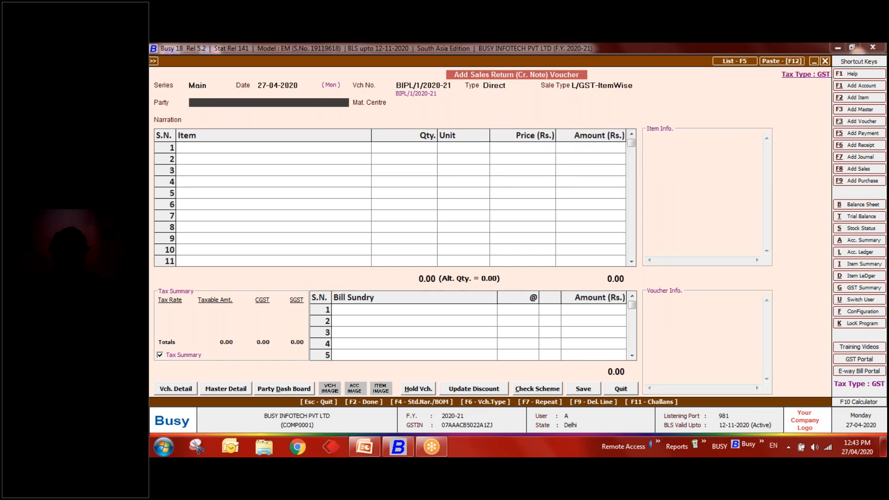
key("Down")
key("Down")
key("Return")
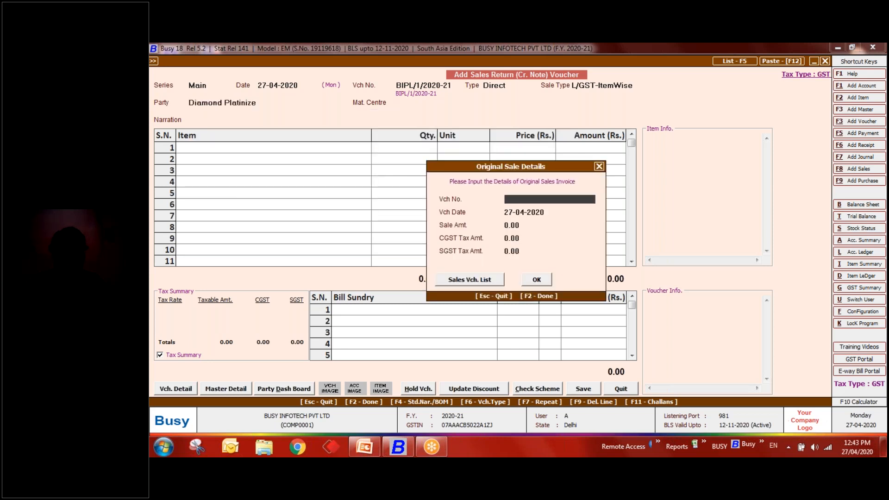
- Check the party's past sales list, then begin entering the original voucher number
left_click(467, 283)
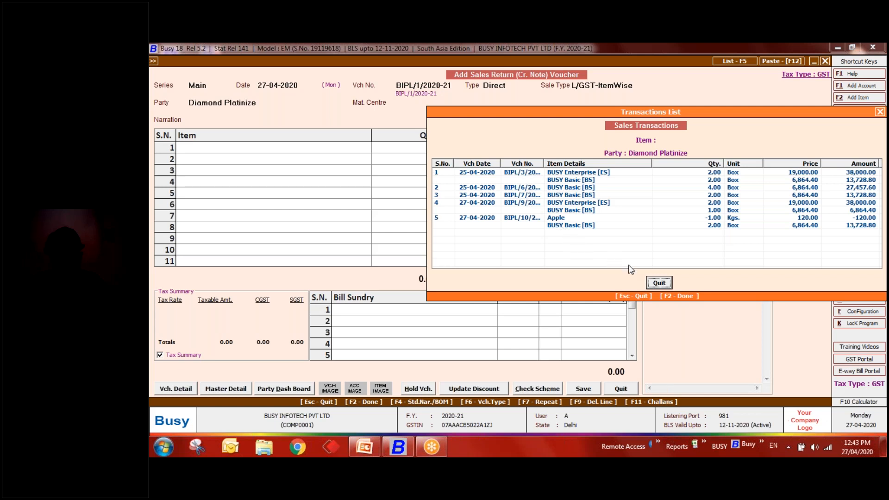
left_click(658, 283)
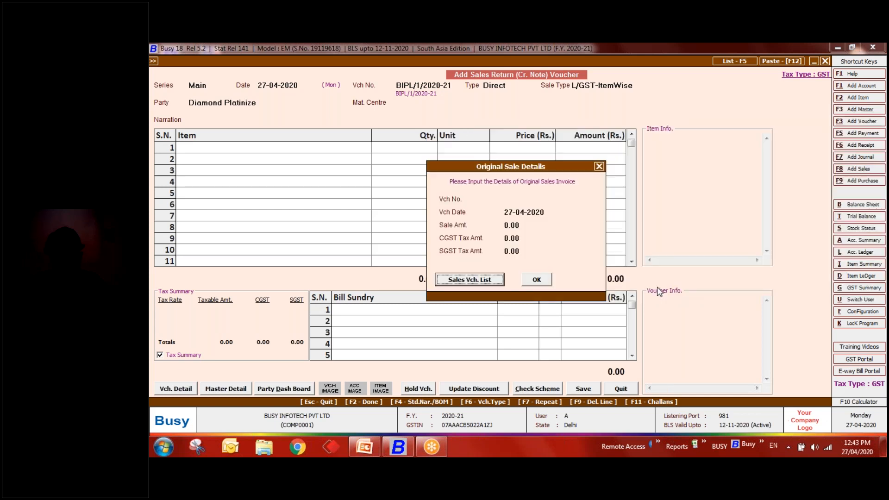
left_click(548, 198)
type("BIPL\\20")
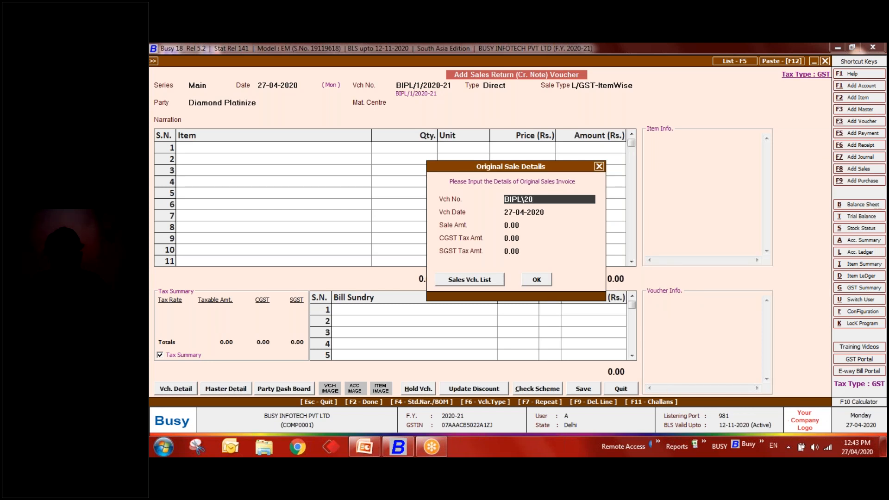
key("BackSpace")
key("BackSpace")
- Submit original voucher BIPL\3\2020-21, dismiss the not-found warning, and list the party's sales again
left_click(476, 281)
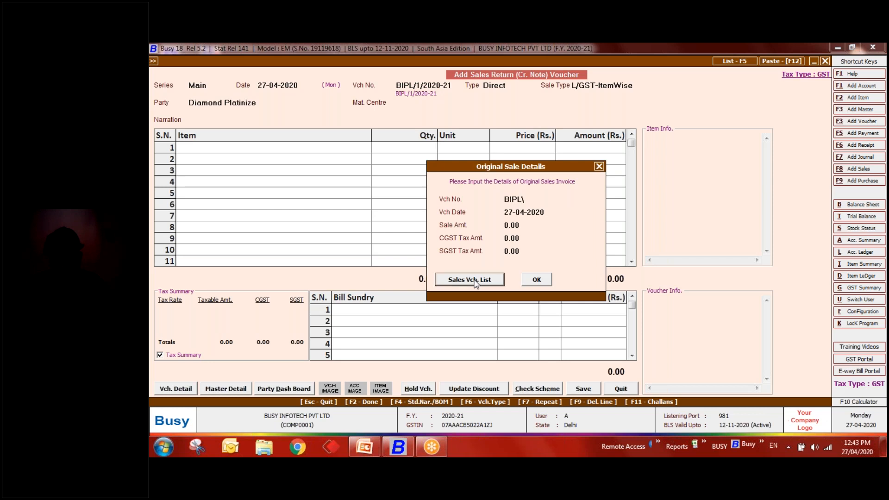
key("Escape")
left_click(533, 201)
type("3")
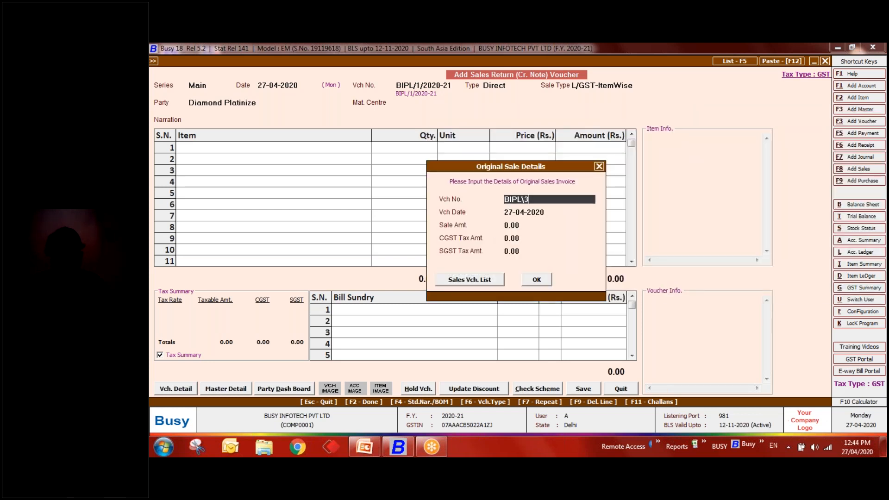
type("\\2020-21")
key("Return")
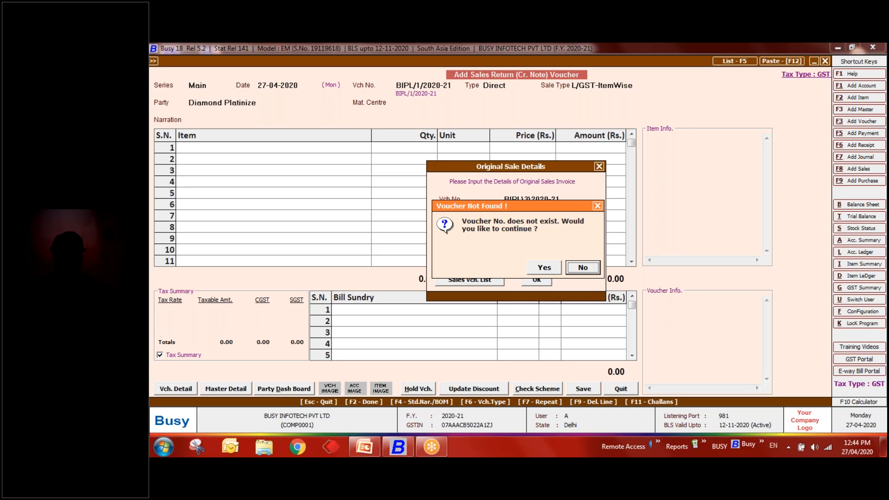
left_click(575, 267)
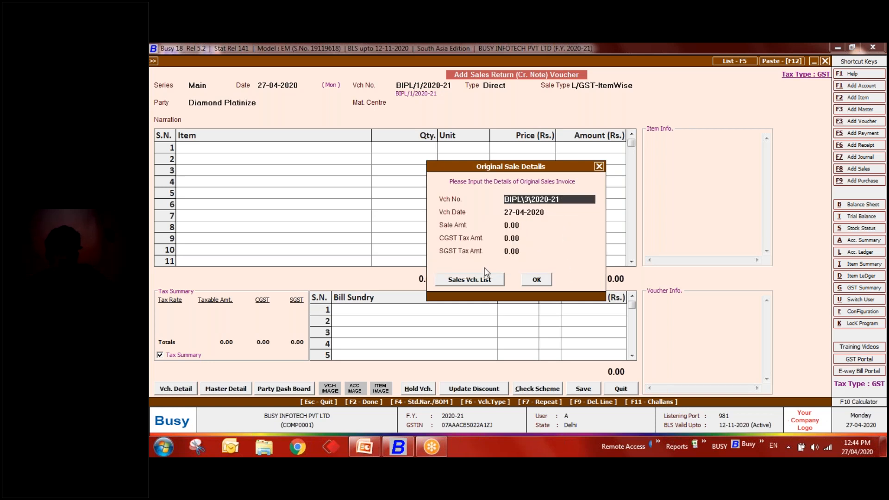
left_click(476, 281)
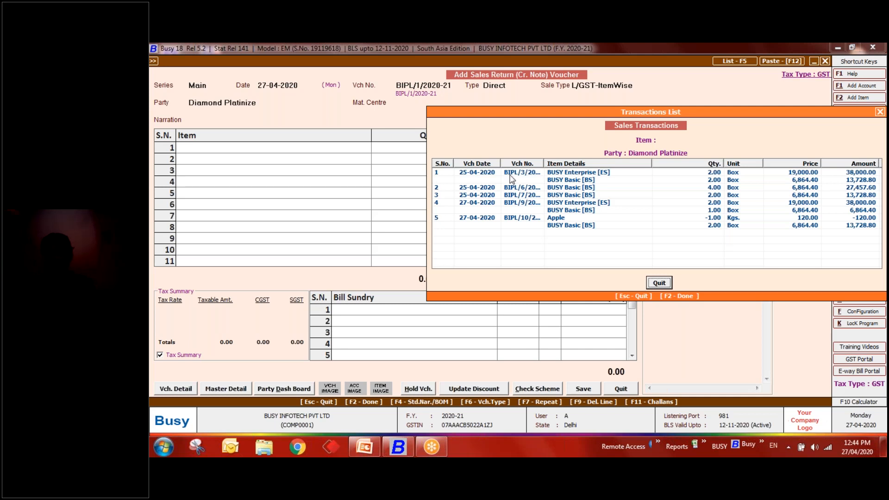
- Open the first listed sale and copy its voucher number BIPL/3/2020-21
left_click(511, 174)
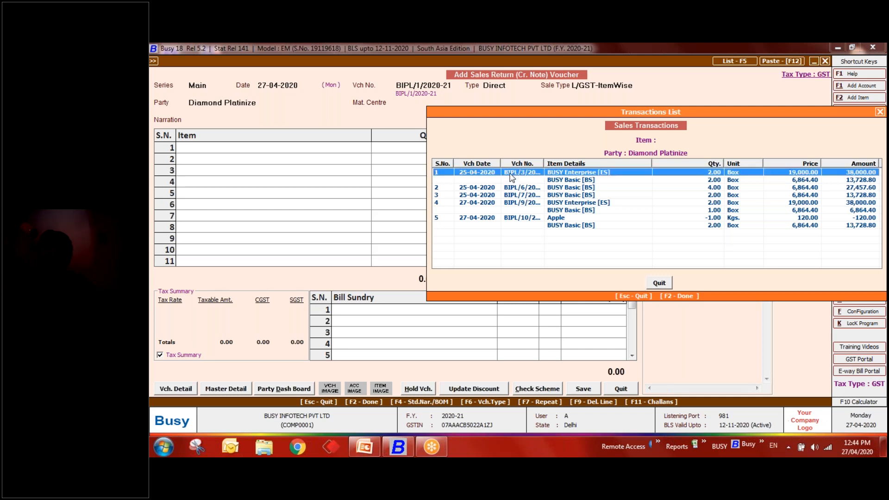
double_click(511, 173)
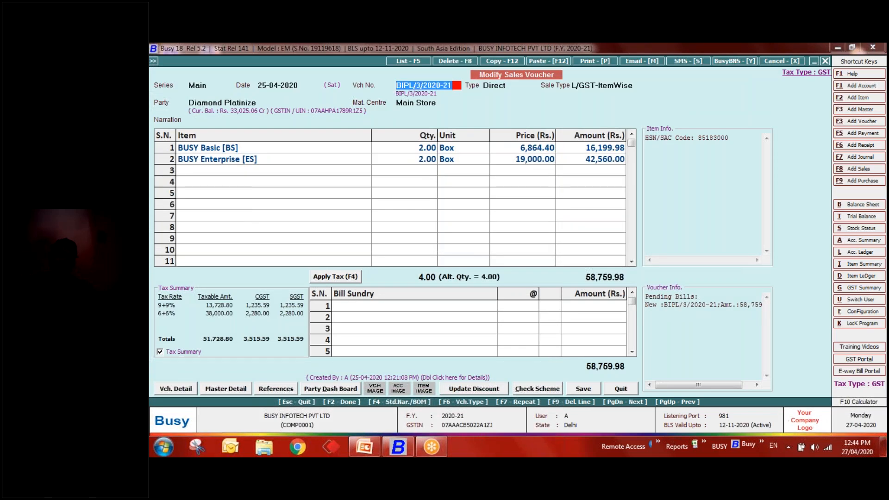
key("Return")
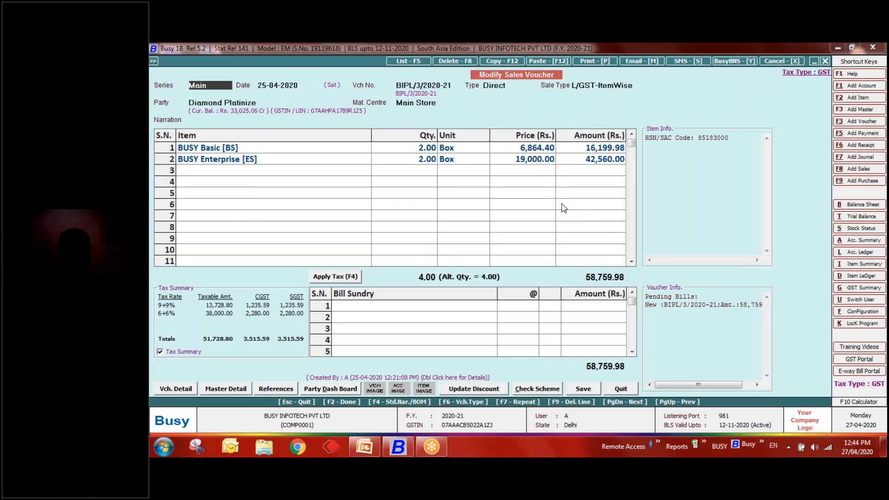
left_click(394, 85)
key("ctrl+c")
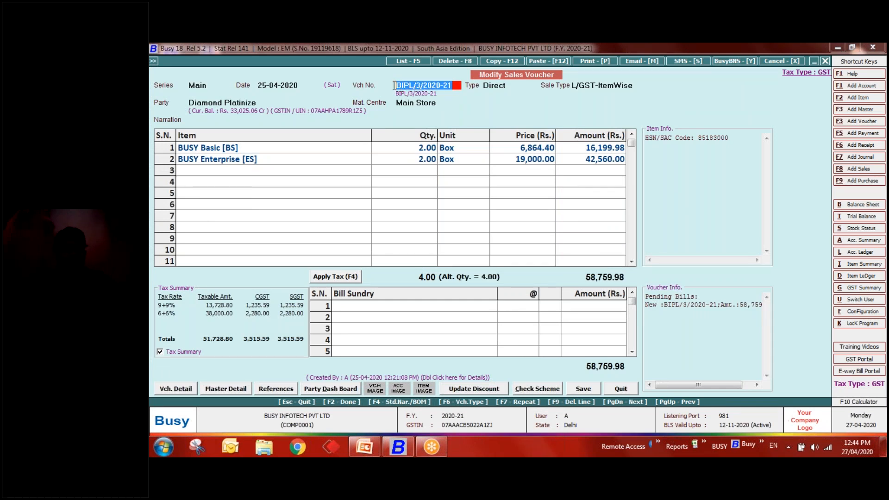
right_click(408, 87)
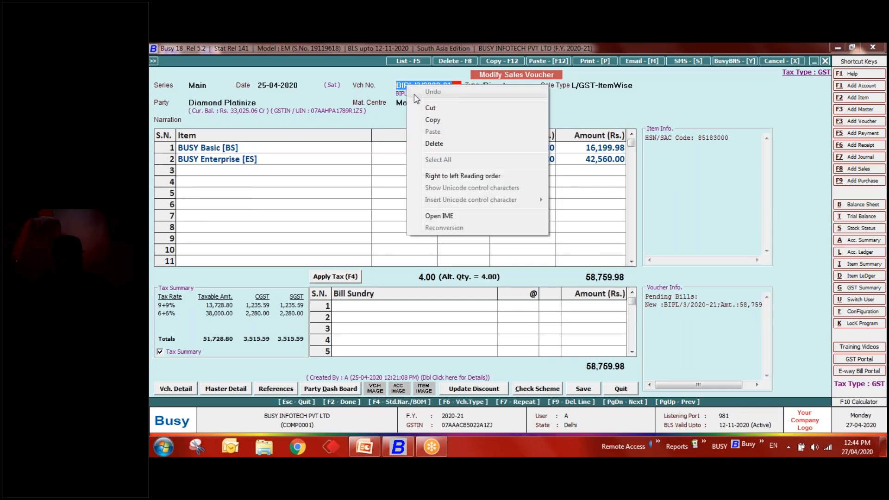
left_click(432, 120)
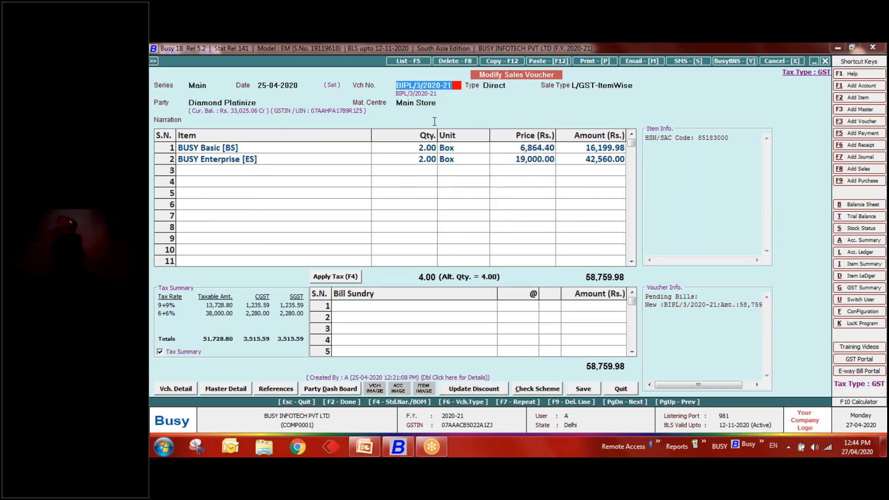
left_click(616, 390)
key("Escape")
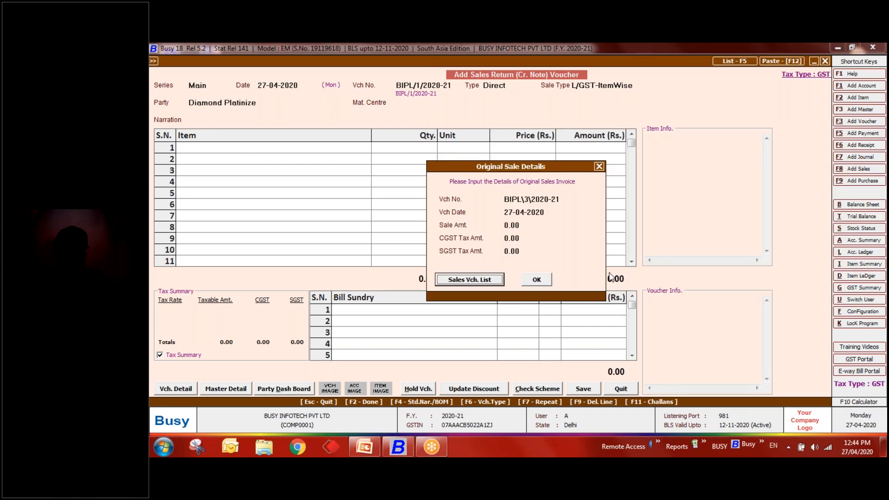
- Paste BIPL/3/2020-21 as the original voucher and accept its 25-04-2020 date, amount and CGST/SGST 3,515.59
left_click(569, 200)
key("Delete")
right_click(510, 201)
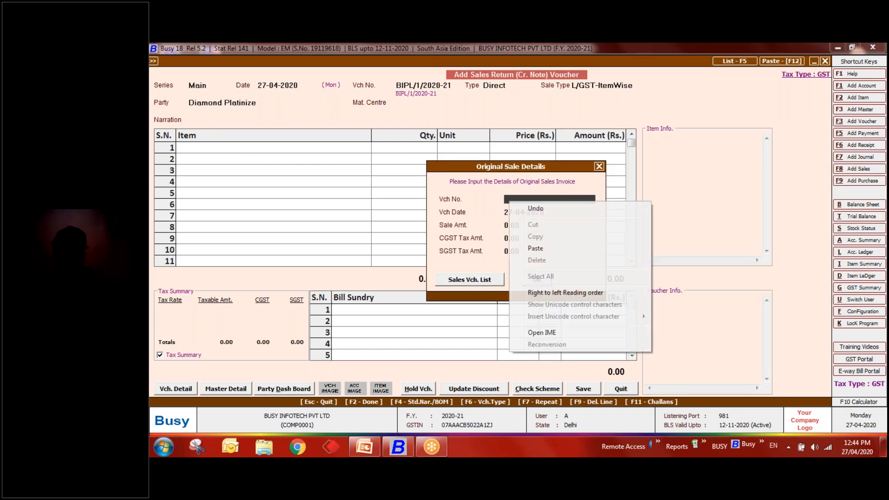
left_click(530, 246)
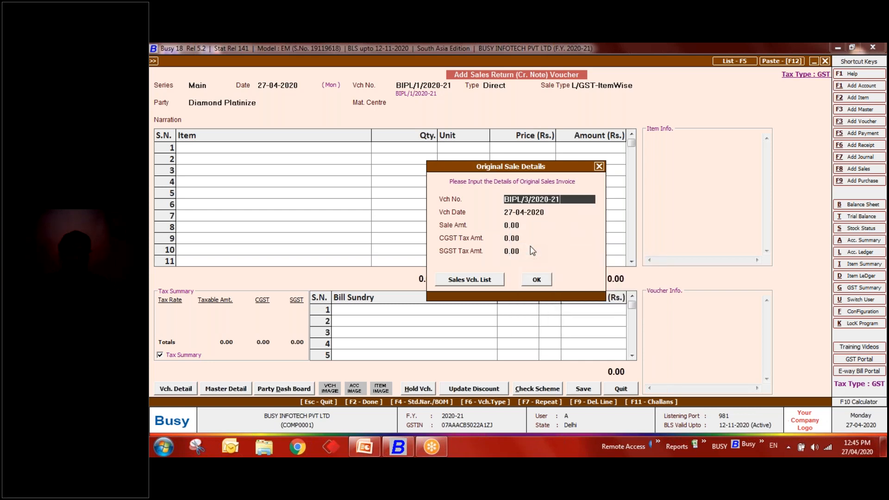
key("Return")
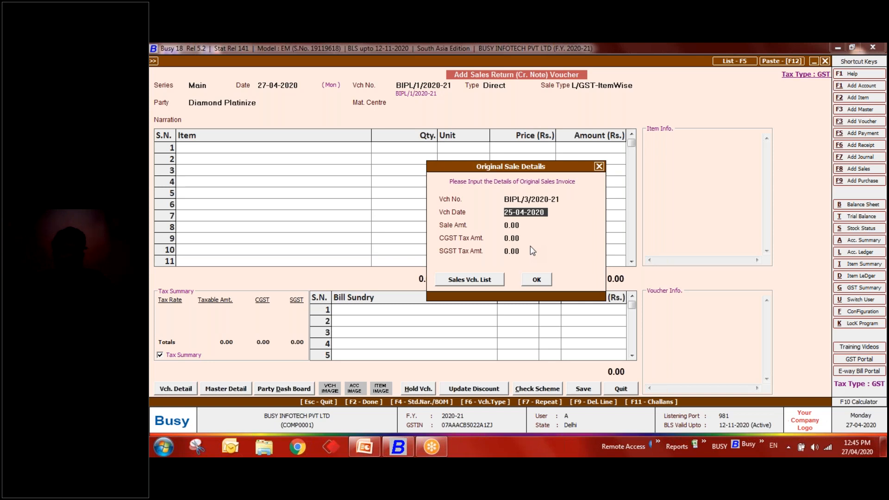
key("Return")
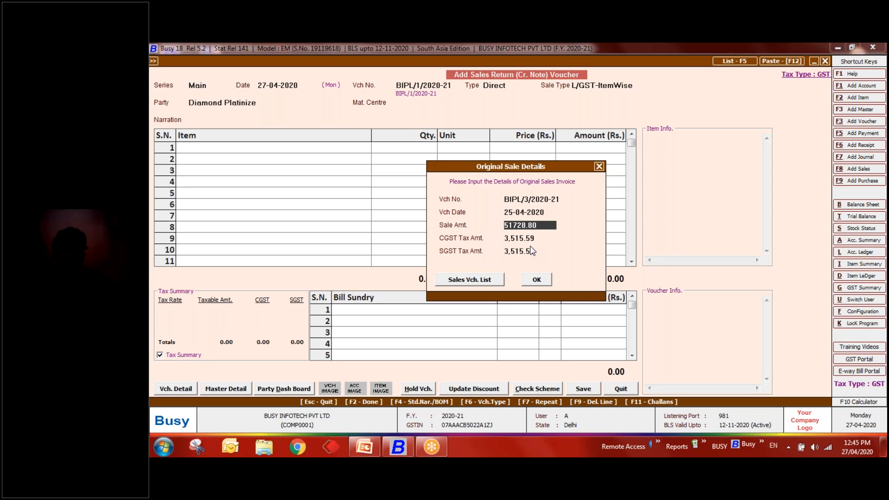
left_click(531, 250)
key("Return")
key("Return")
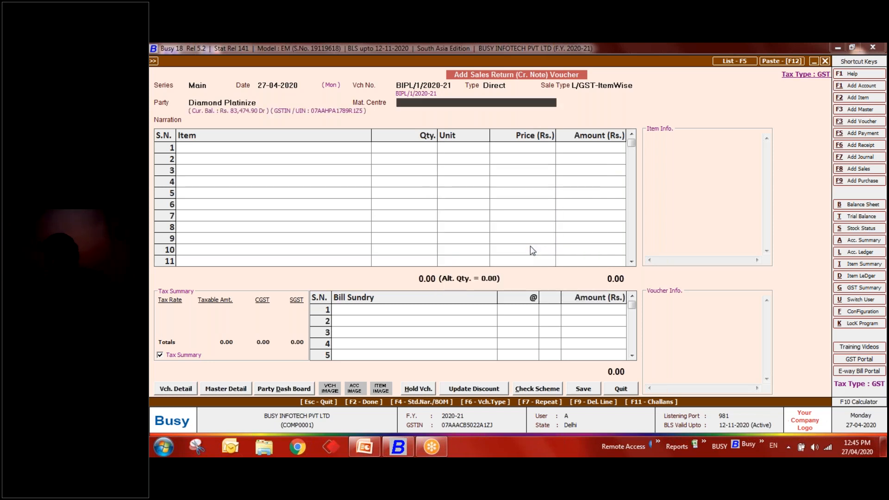
- Set the material centre to Main Store and step through the header fields to the item row
key("Down")
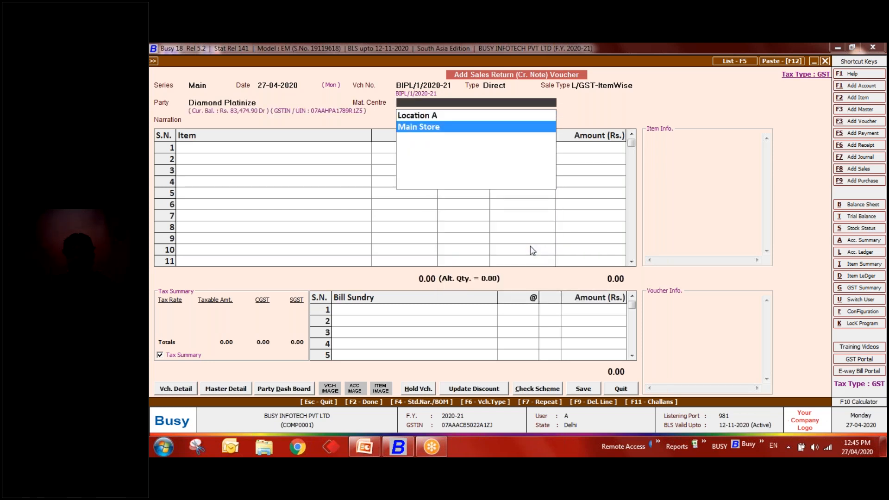
key("Return")
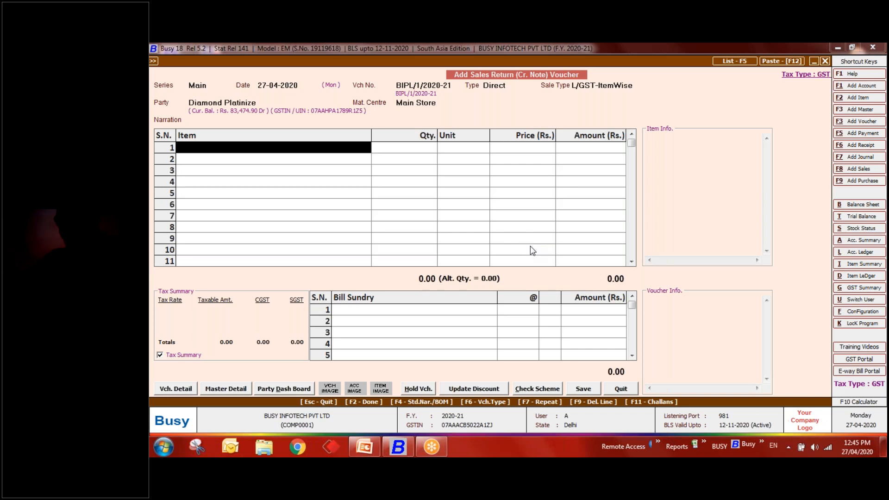
key("Up")
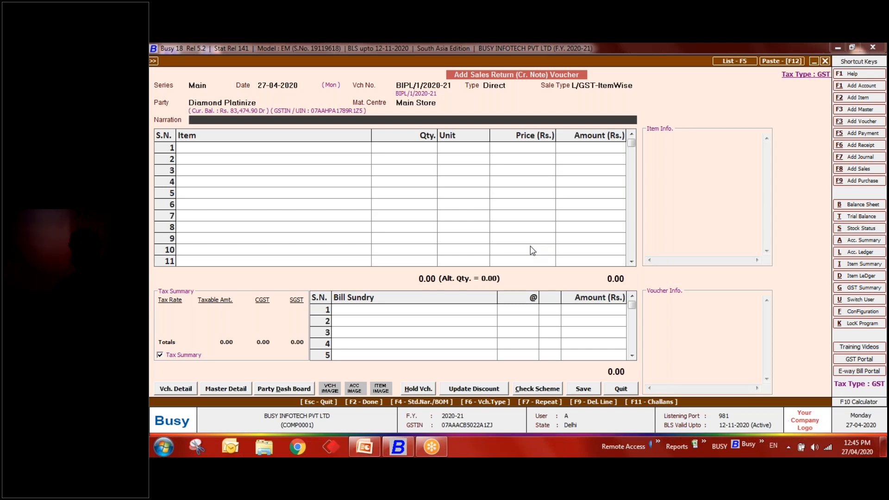
key("Return")
key("Up")
key("Up")
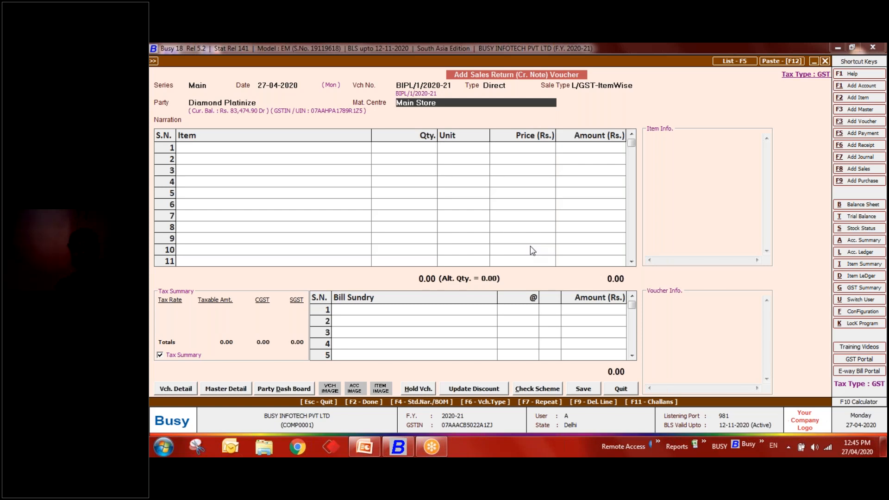
key("Return")
key("Return")
key("Up")
key("Up")
key("Up")
key("Down")
key("Return")
key("Return")
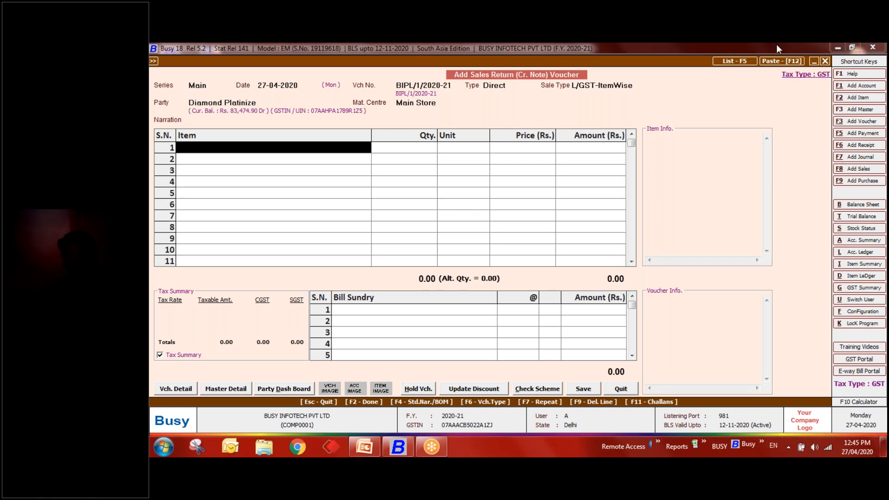
- Quit the sales return voucher without saving
key("Escape")
key("Escape")
key("Escape")
key("Right")
key("Left")
key("Return")
key("Escape")
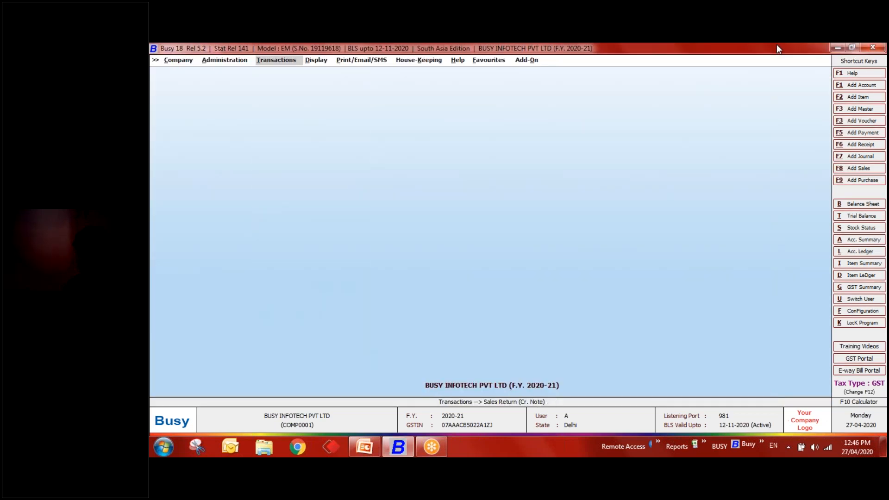
- Switch to the second user and look through its Transactions menu
key("Left")
key("Down")
key("Down")
key("Return")
key("Down")
key("Return")
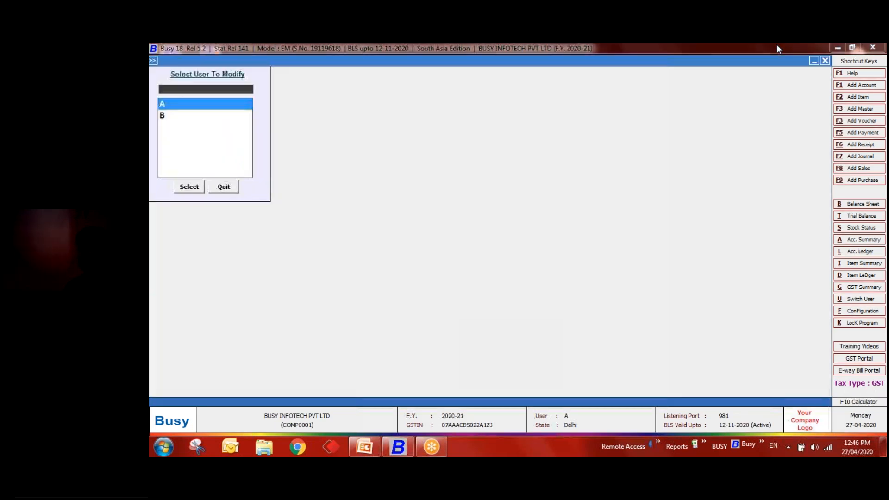
key("Escape")
key("alt+u")
type("b")
key("Return")
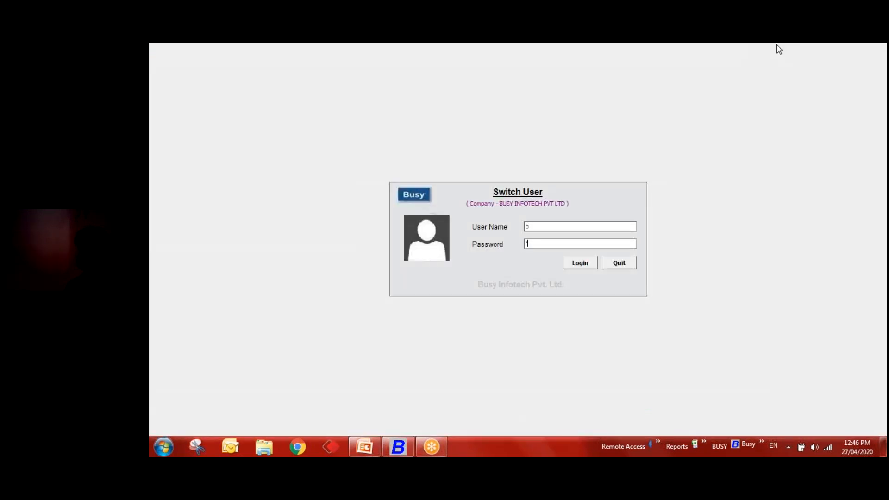
key("Return")
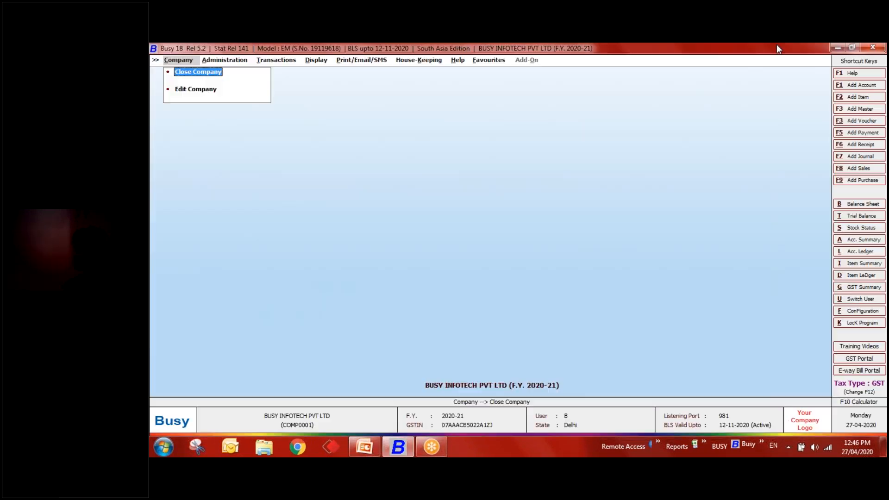
key("Right")
key("Right")
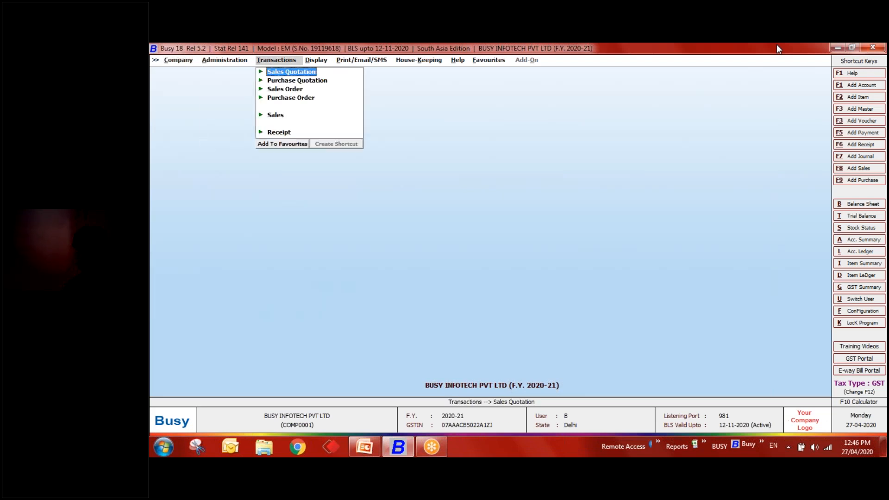
key("Down")
- Switch back to the first user and open the second user in Administration > Users > Modify
key("Escape")
key("alt+u")
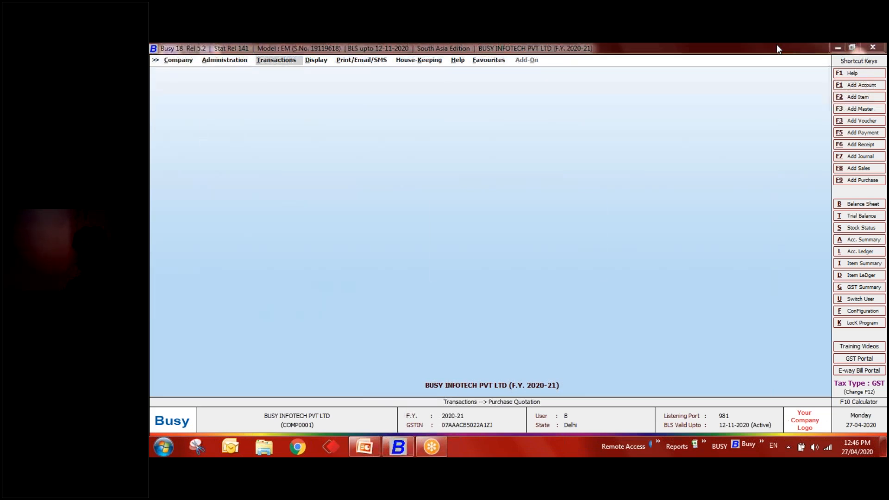
type("a")
key("Return")
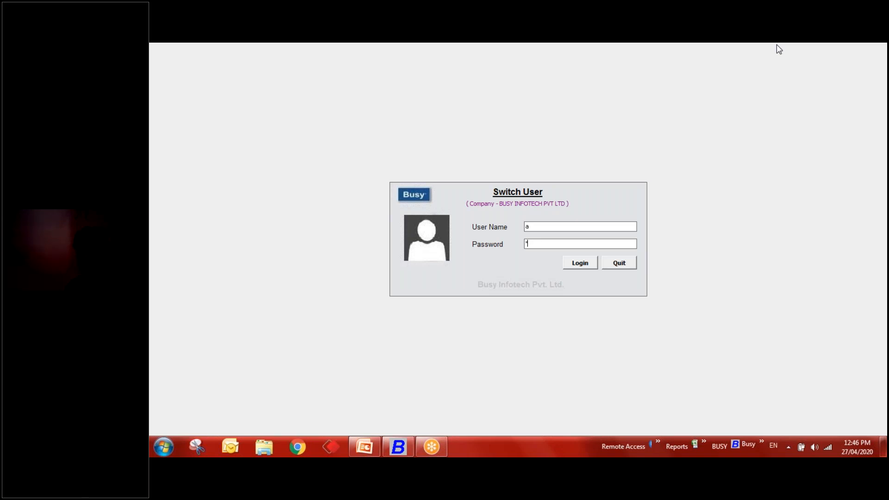
key("Return")
key("Right")
key("Down")
key("Down")
key("Return")
key("Down")
key("Return")
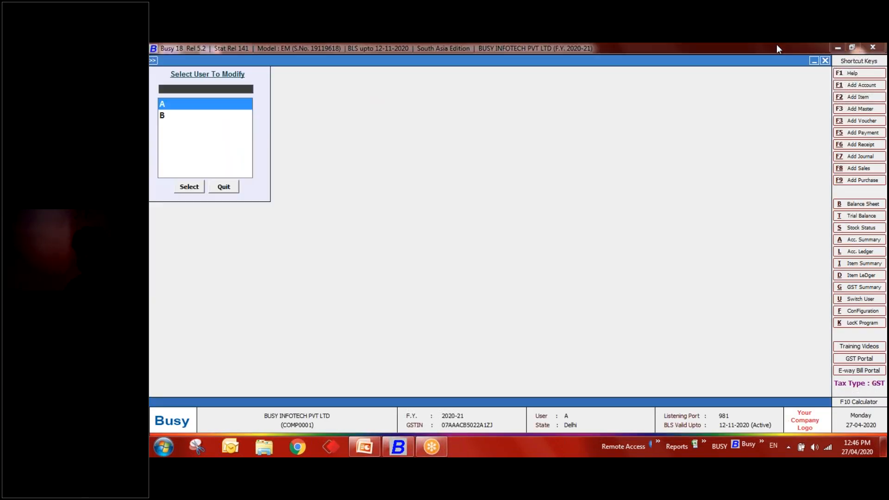
key("Down")
key("Return")
- Grant the second user Sales Return (Cr. Note) and Purchase Return (Dr. Note) rights and save
left_click(457, 113)
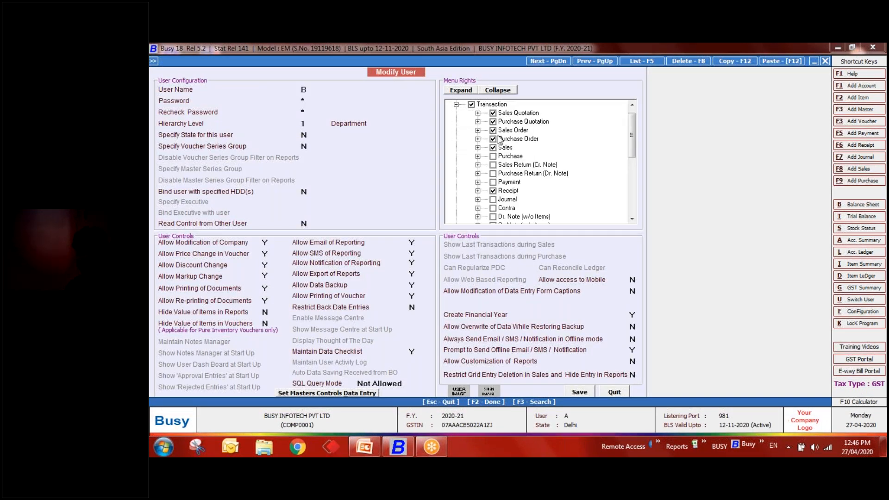
left_click(494, 165)
left_click(493, 174)
left_click(580, 395)
- Switch user and log in as the second user
key("Escape")
key("Escape")
key("alt+u")
type("b")
key("Return")
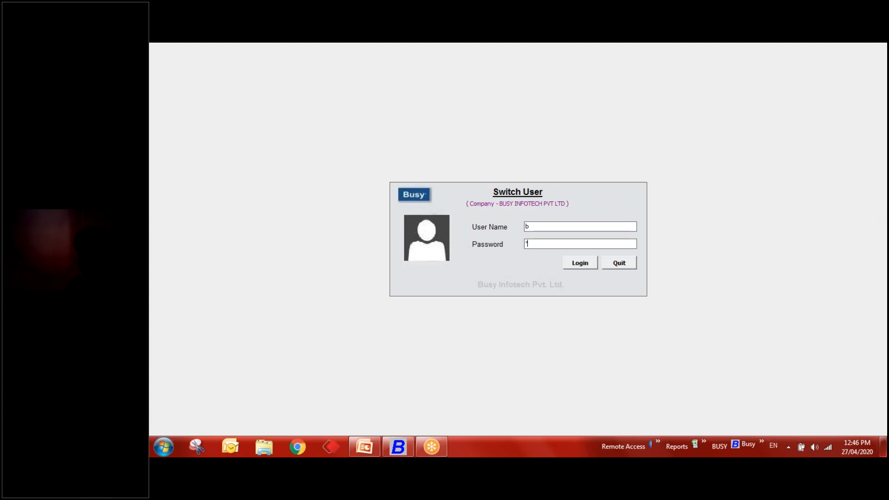
key("Return")
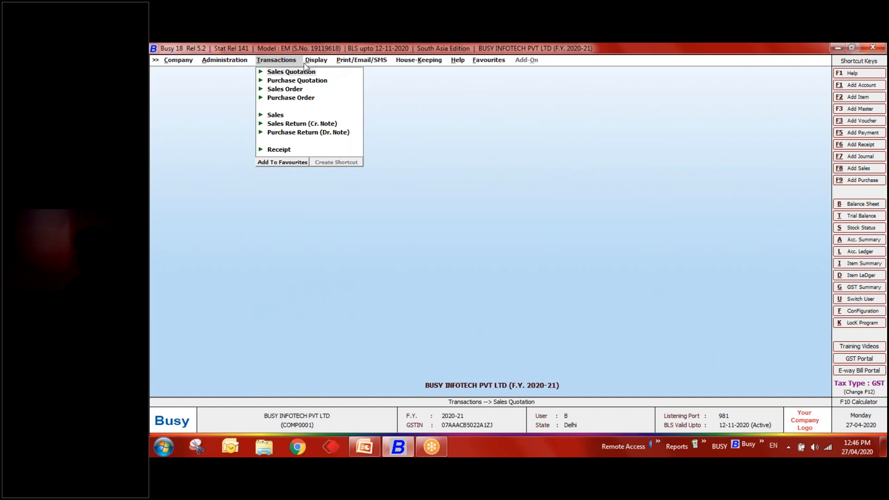
- Add a sales return dated 27-04-2020, type Direct, sale type L/GST-ItemWise
left_click(295, 125)
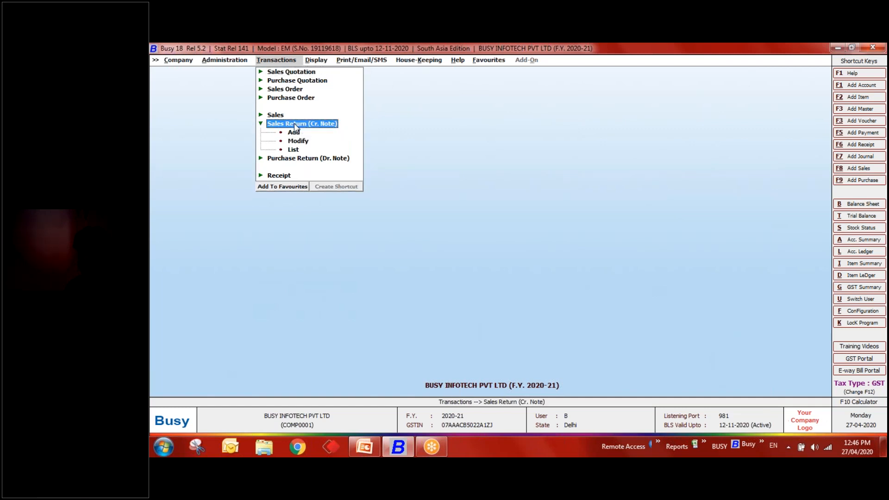
left_click(294, 132)
type("27-04")
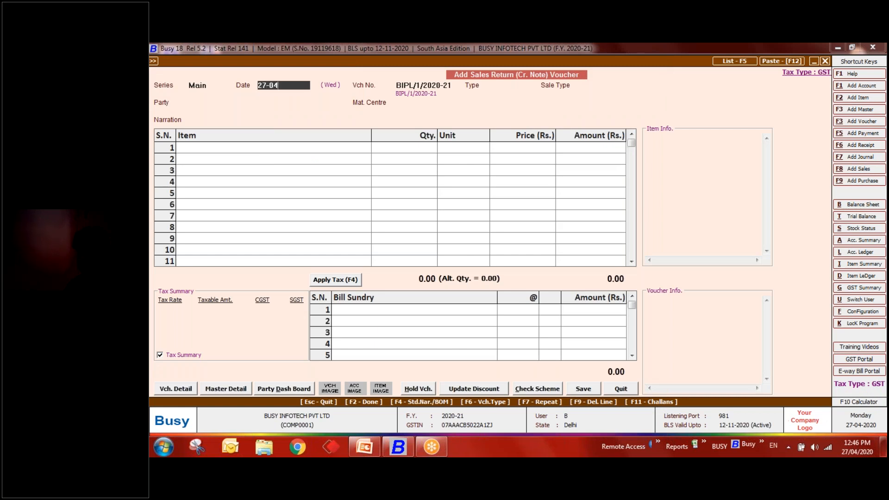
key("Return")
key("Return")
type("ite")
key("Down")
key("Return")
- Choose party Diamond Platinize and enter original sale voucher number 001
key("Down")
key("Down")
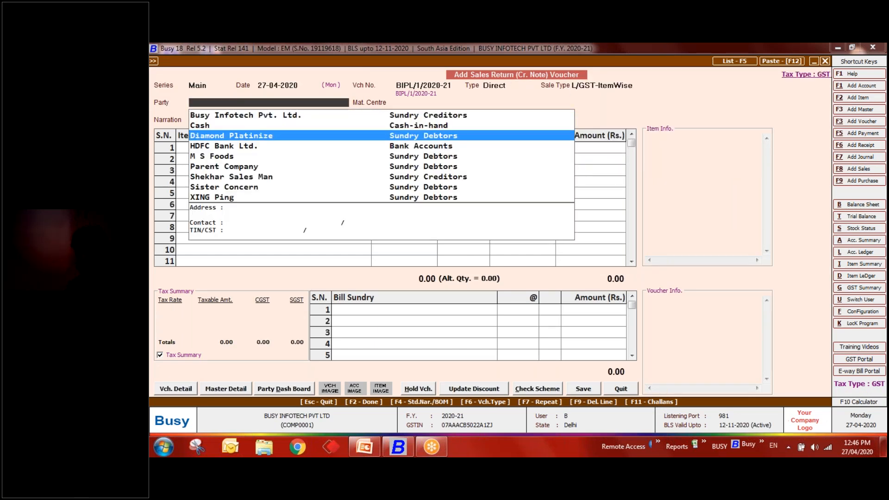
key("Return")
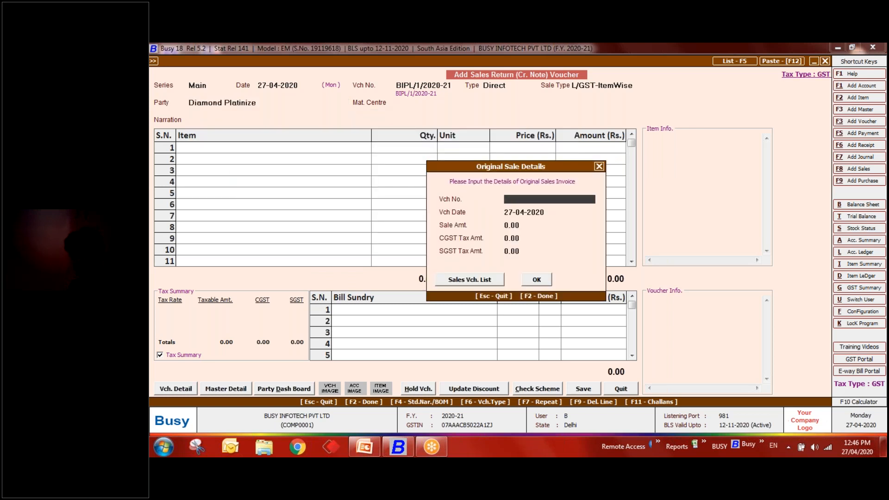
type("001")
key("Return")
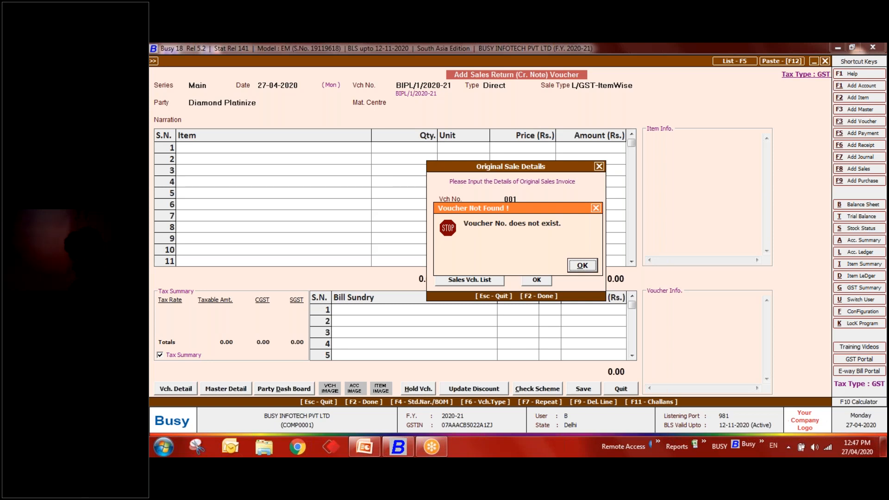
- Dismiss the not-found message and copy the voucher number of the 25-04-2020 sale
left_click(594, 271)
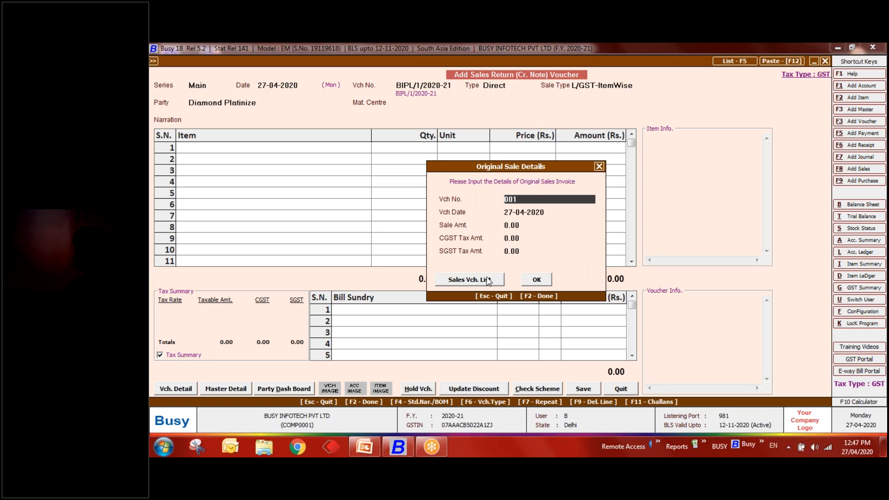
left_click(488, 280)
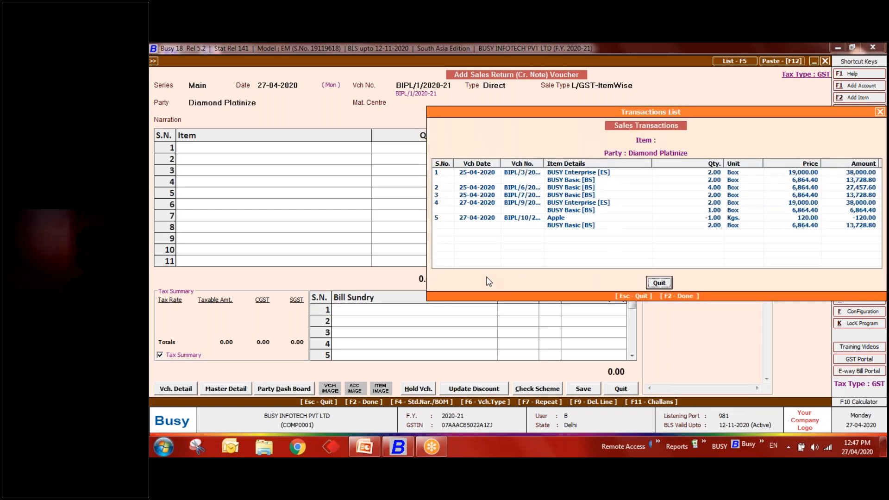
left_click(520, 194)
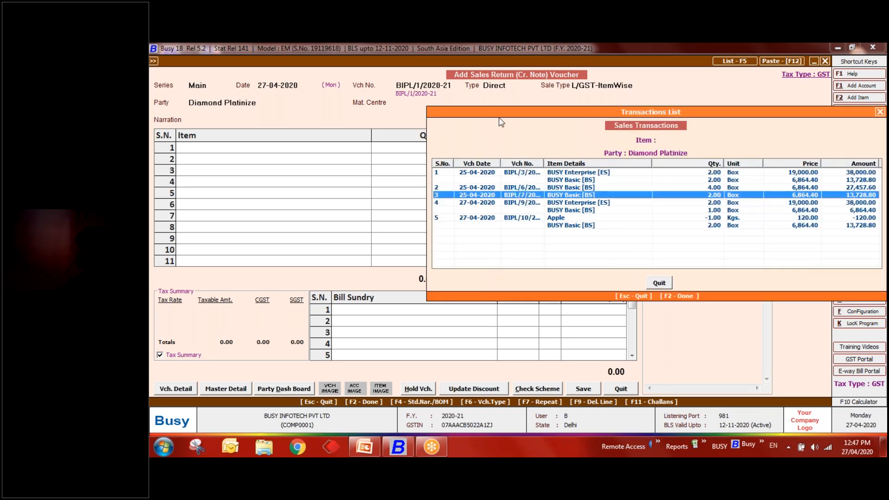
key("Return")
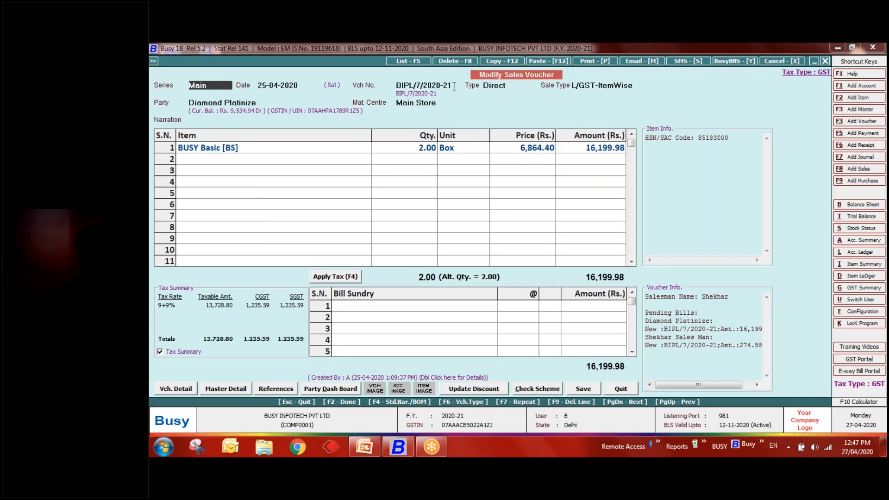
left_click(427, 84)
right_click(429, 87)
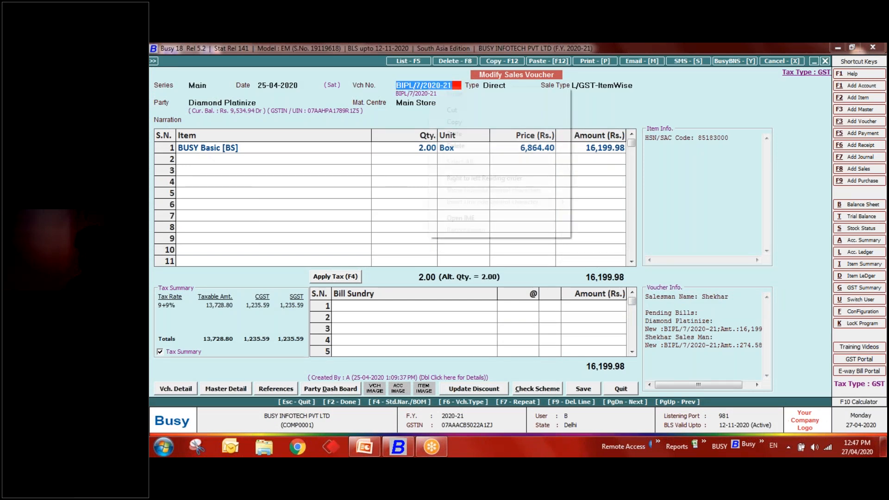
left_click(455, 123)
key("Escape")
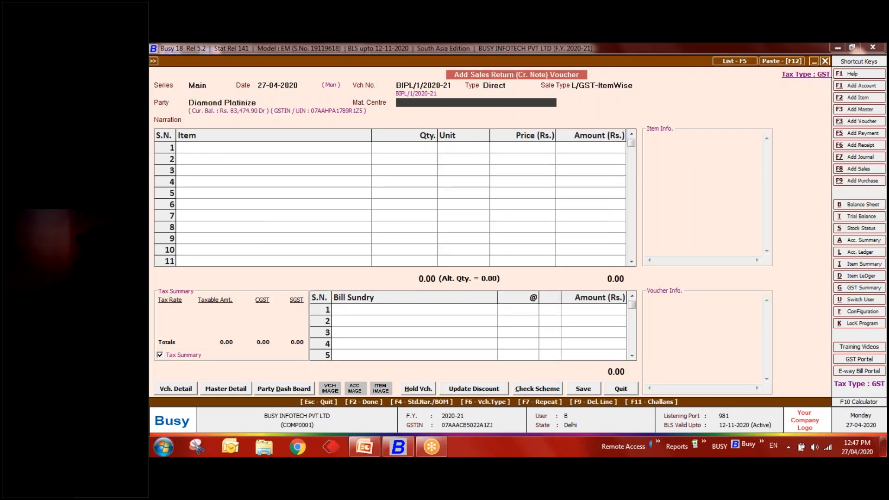
- Set Main Store as material centre, then abandon the sales return voucher
key("Escape")
key("Tab")
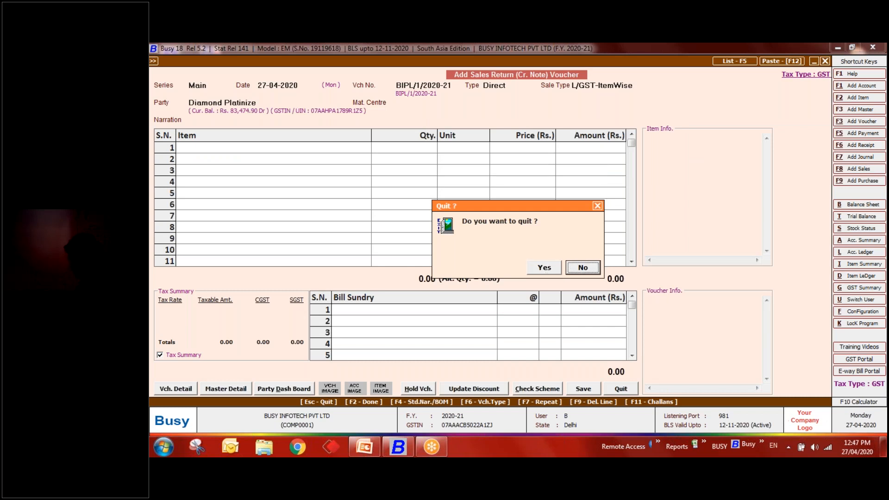
key("Return")
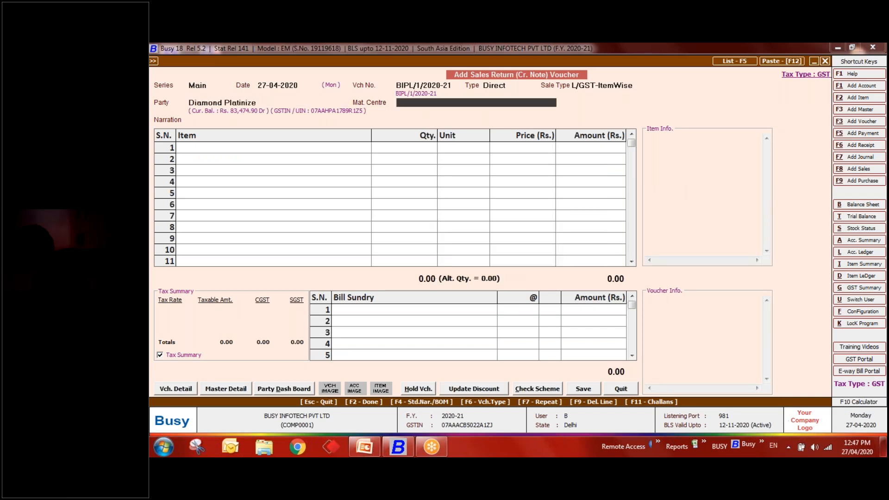
key("Down")
key("Return")
key("Return")
key("Up")
key("Escape")
- Start a new sales return dated 27-04-2020, Direct, L/GST-ItemWise, for Diamond Platinize
key("Return")
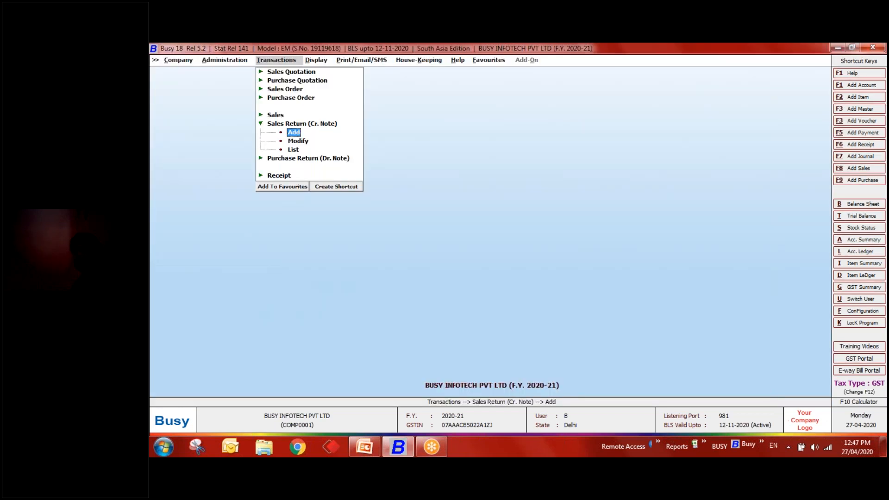
key("Return")
key("Return")
type("27-04")
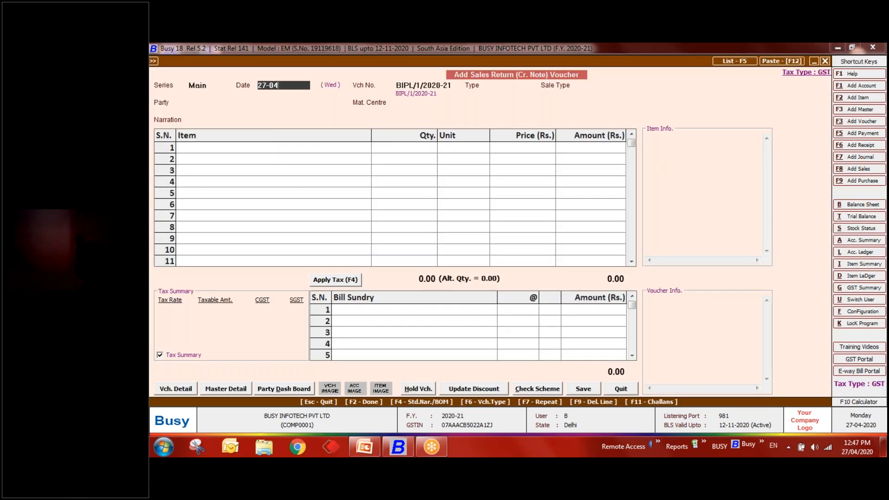
key("Return")
key("Return")
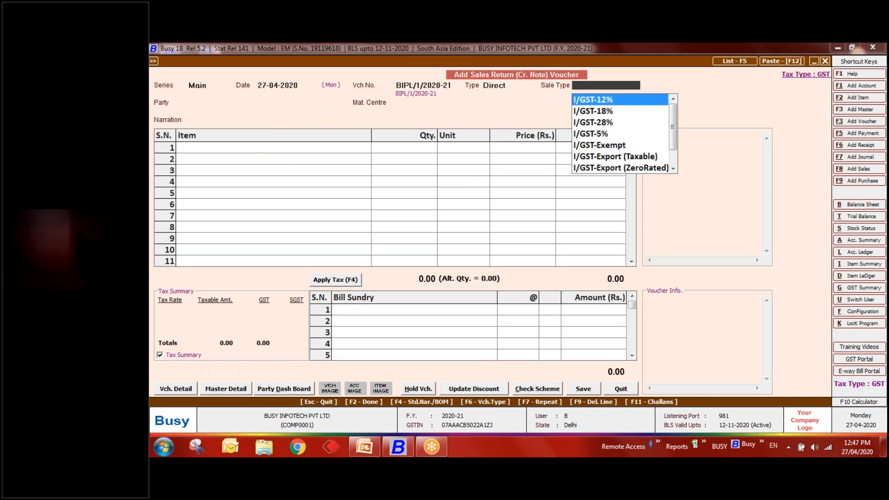
type("l")
key("Down")
key("Return")
key("Down")
key("Down")
key("Return")
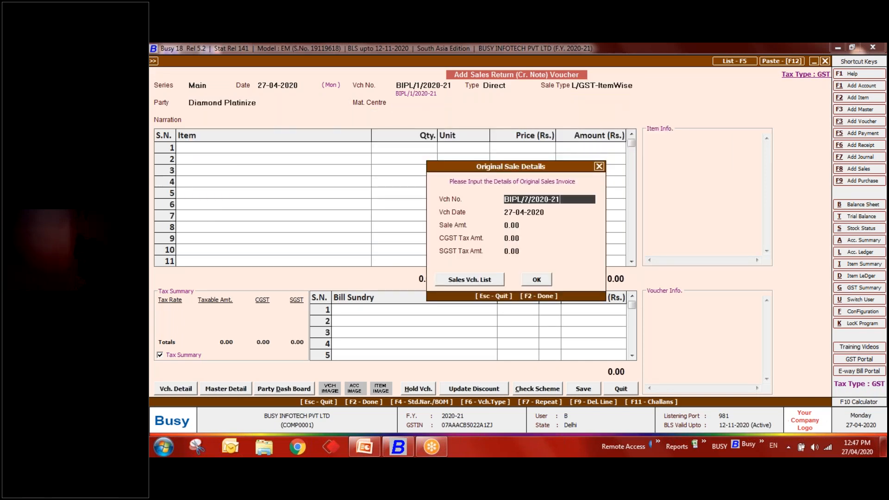
- Accept original sale BIPL/7/2020-21 details and Main Store as material centre
key("Return")
key("Return")
key("Return")
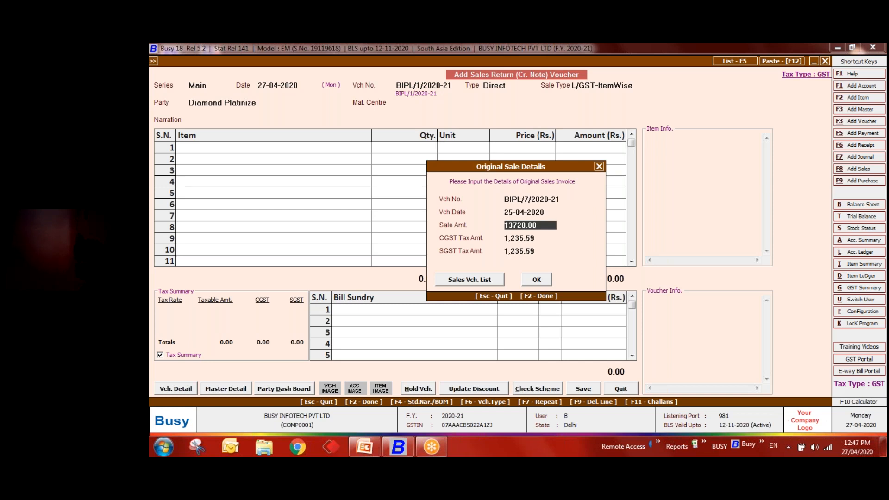
key("Return")
key("Return")
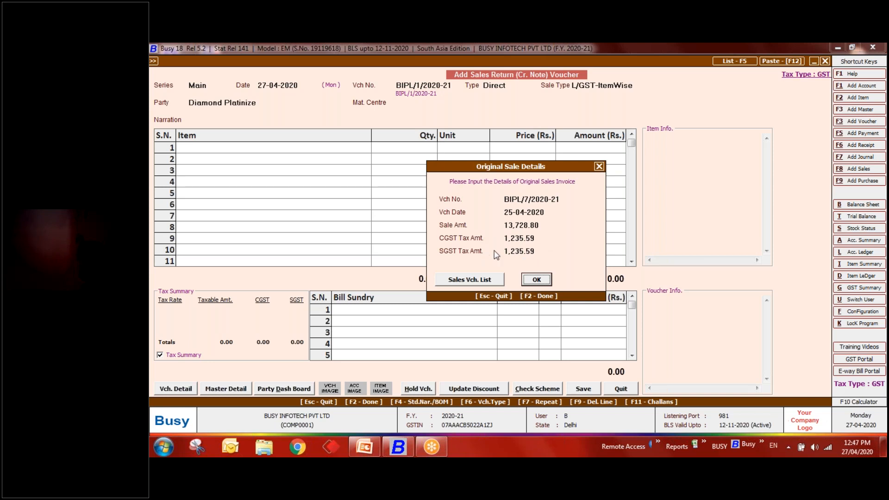
left_click(541, 277)
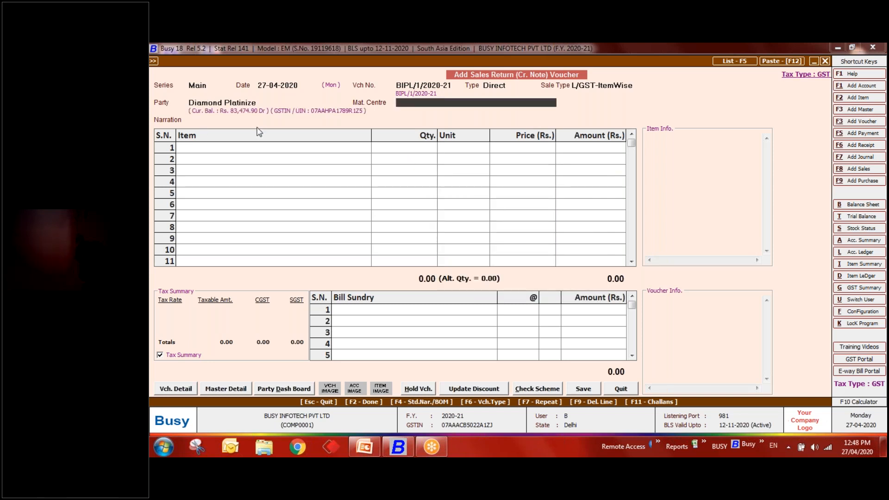
key("Return")
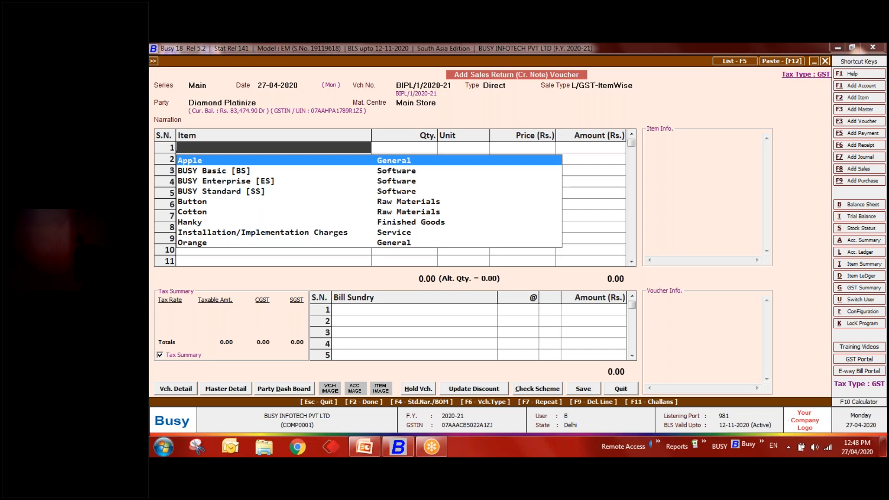
- Abandon the unsaved return and bring up the Switch User login
key("Escape")
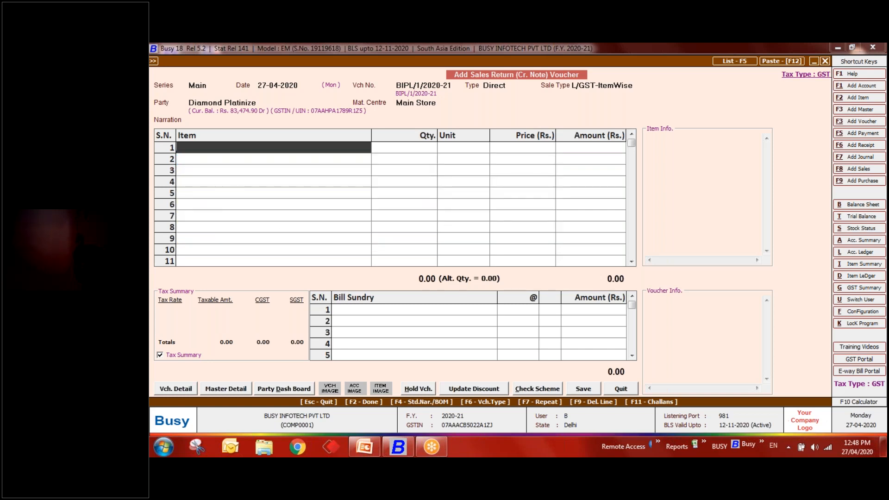
key("Escape")
key("Return")
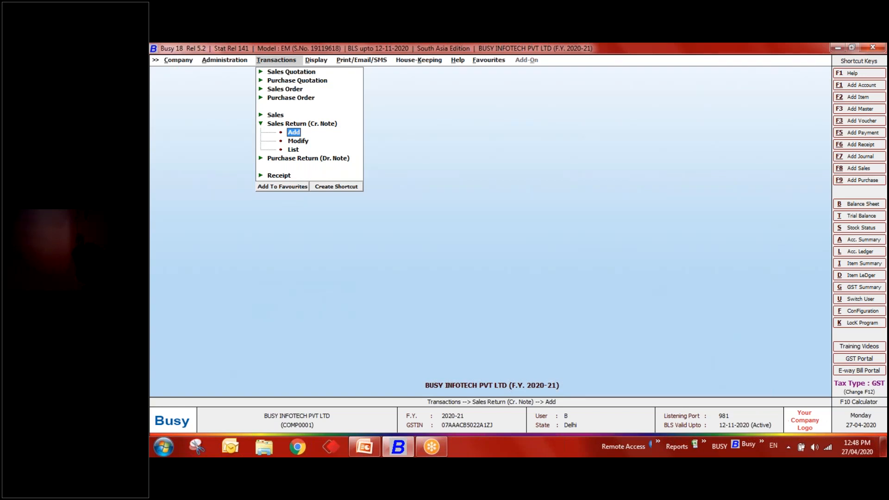
key("alt+u")
- Log in to Busy 18 as another user
type("a")
key("Return")
key("Return")
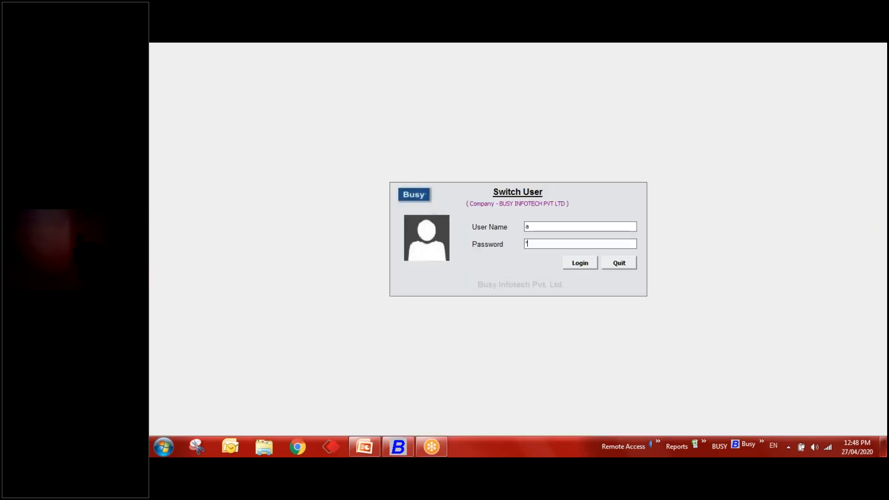
key("Return")
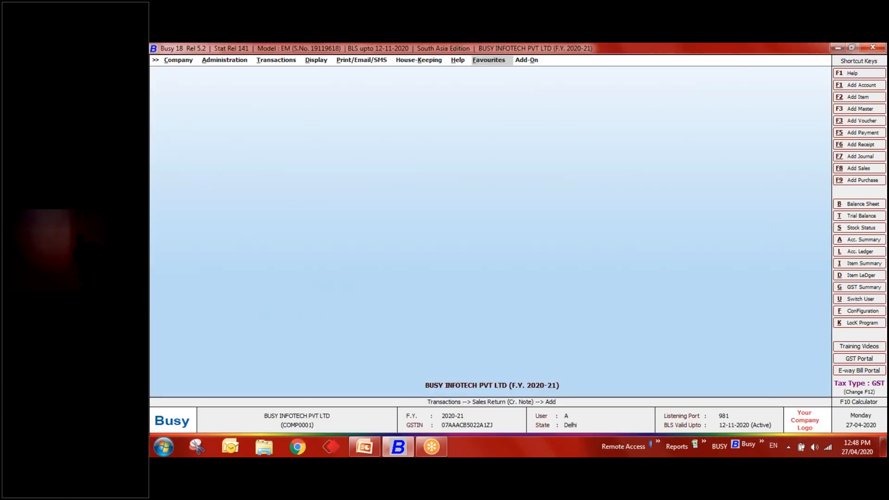
- Enable Bill Sundry Narration in the Inventory features and options and save
key("Left")
key("Left")
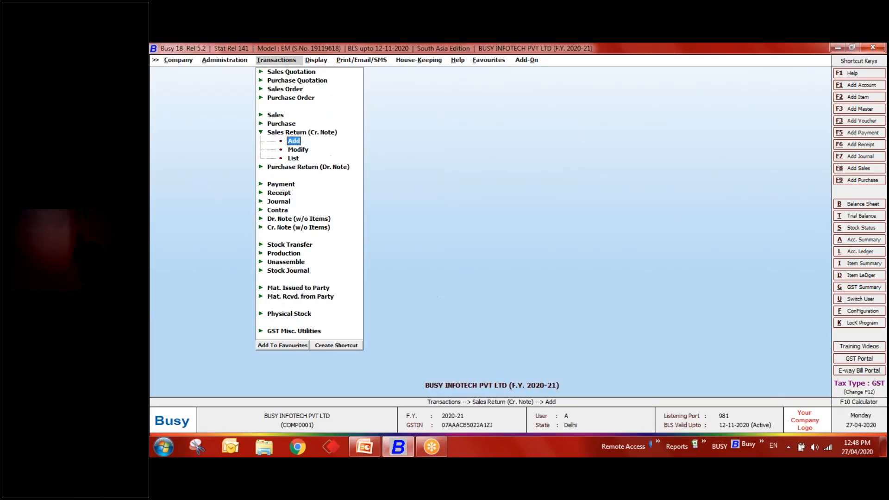
key("Down")
key("Up")
key("Return")
key("Escape")
key("Down")
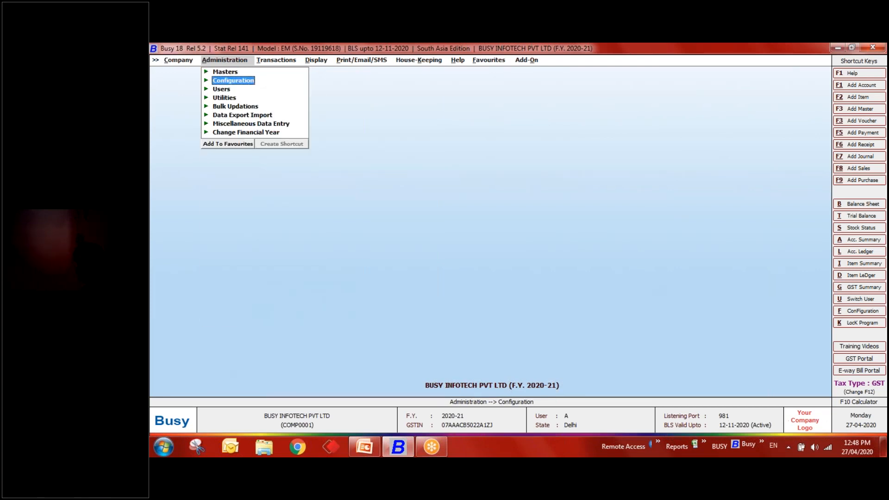
key("Return")
key("Return")
key("Down")
key("Down")
key("Down")
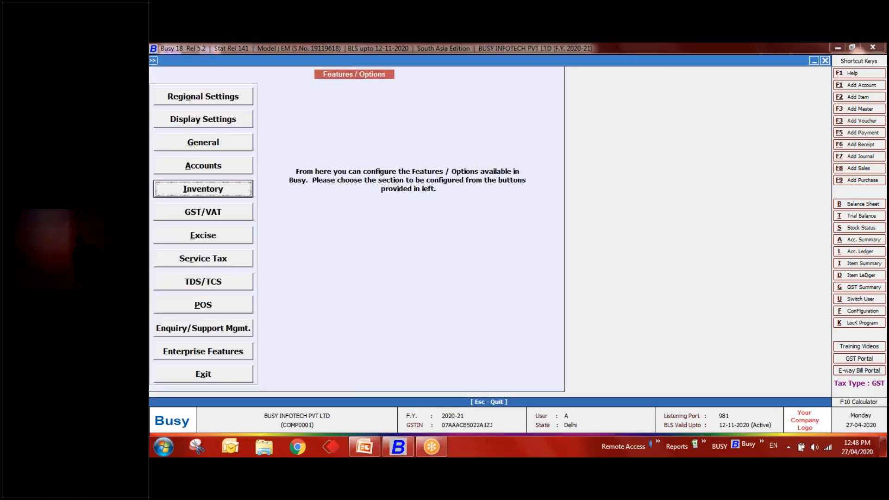
key("Return")
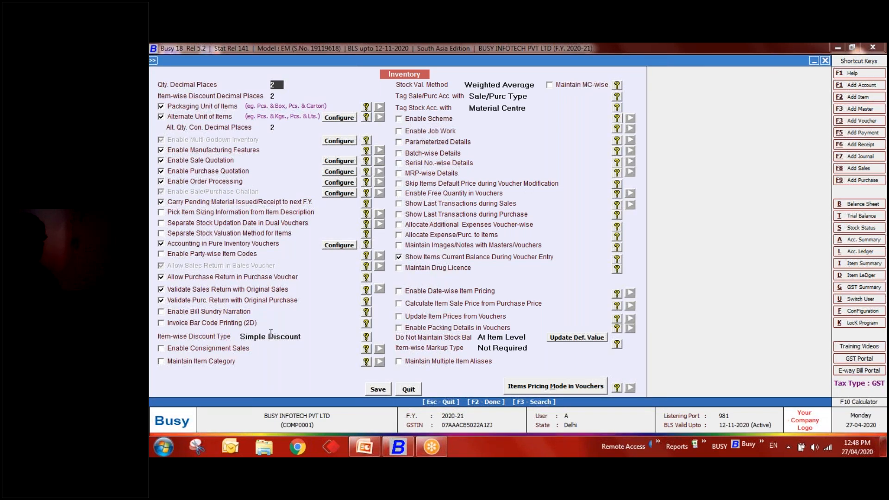
left_click(178, 315)
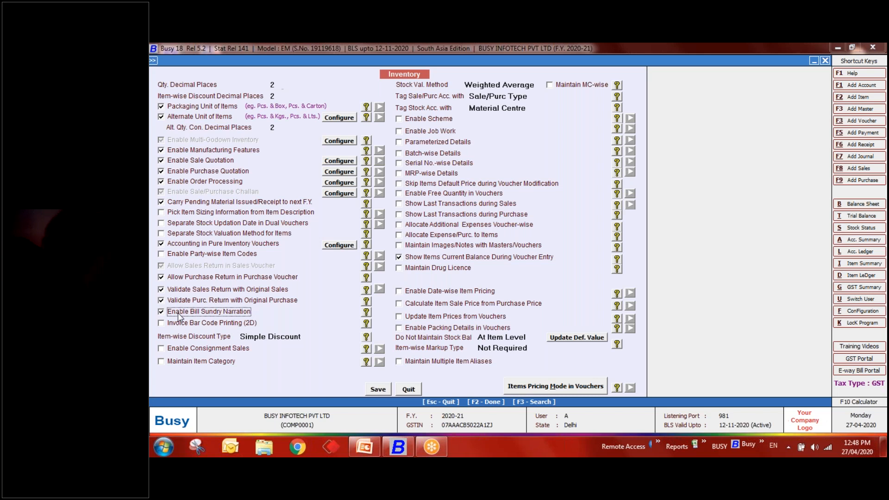
left_click(377, 390)
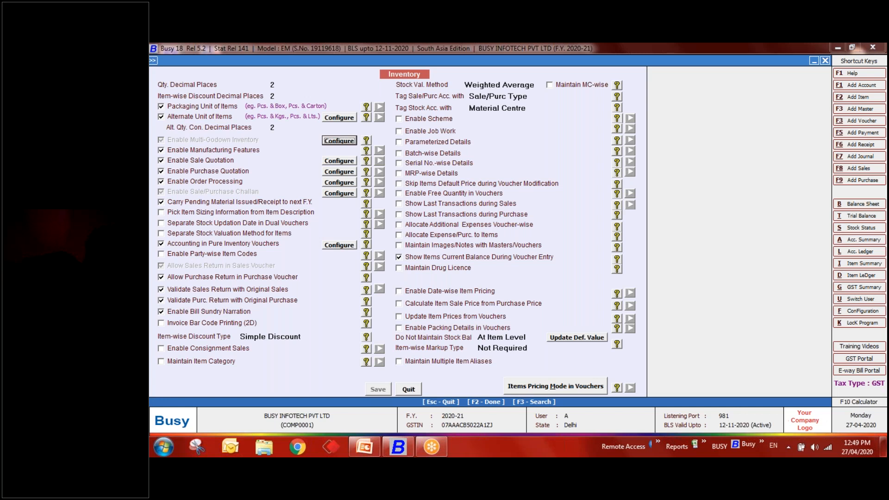
- Bring up the voucher selection for modifying a sales voucher
key("Escape")
key("Right")
key("Down")
key("Down")
key("Down")
key("Down")
key("Return")
key("Down")
key("Return")
key("Return")
key("Return")
- Open sales voucher BIPL/10/2020-21 and try test text in the first Bill Sundry Narration cell
left_click(448, 307)
left_click(406, 307)
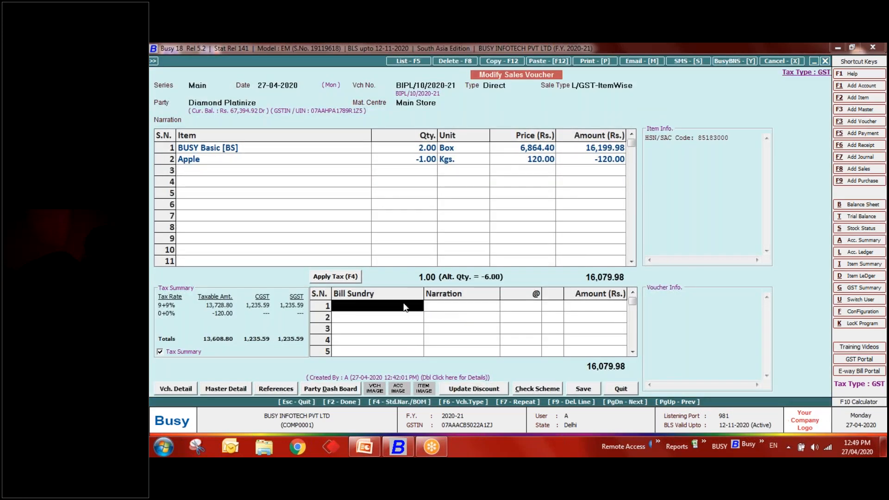
left_click(443, 310)
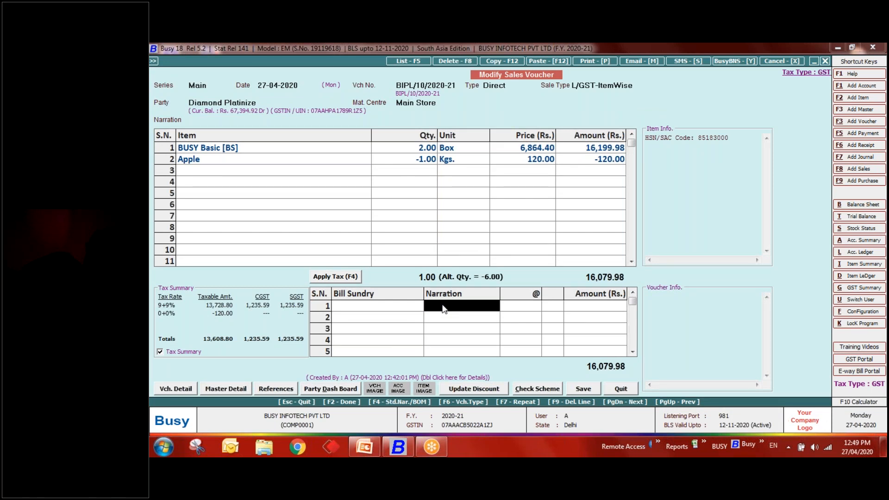
type("hjshdshdhsud")
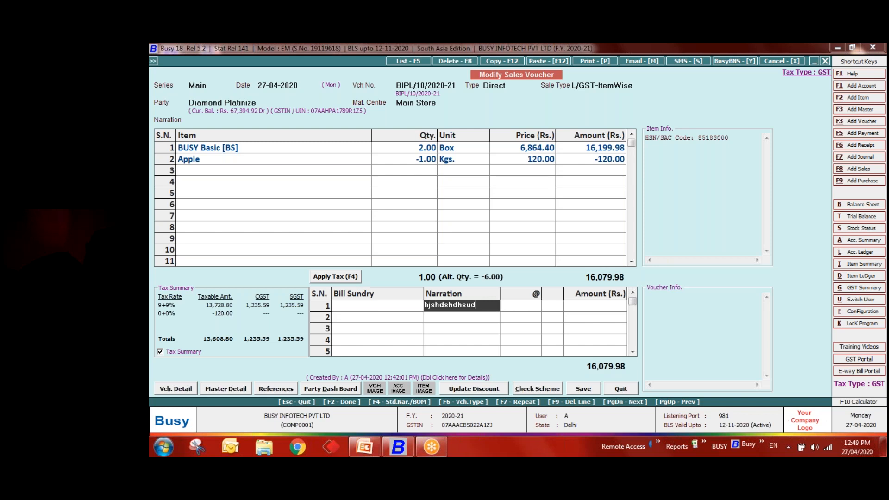
key("BackSpace")
key("BackSpace")
key("BackSpace")
key("BackSpace")
key("BackSpace")
key("BackSpace")
key("BackSpace")
key("BackSpace")
key("BackSpace")
key("BackSpace")
key("BackSpace")
key("BackSpace")
- Quit the voucher unchanged, return to the main screen and switch to the PowerPoint presentation
key("Escape")
key("Return")
key("Escape")
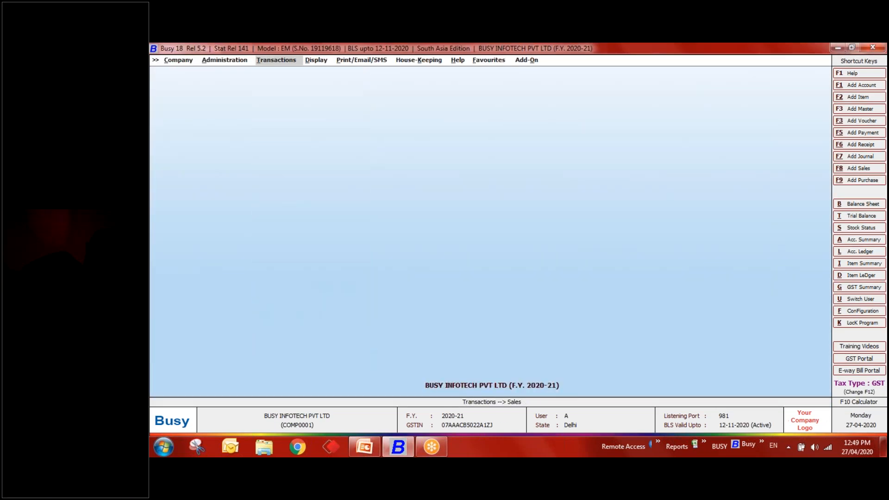
left_click(372, 451)
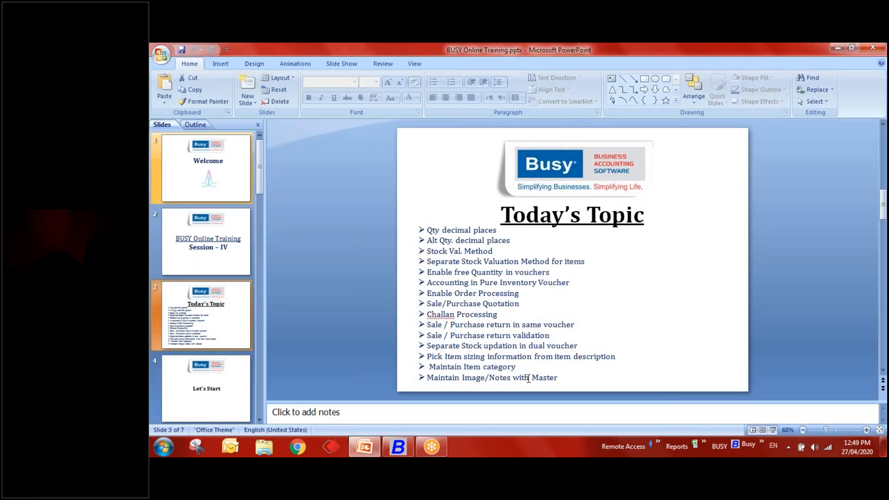
key("alt+Tab")
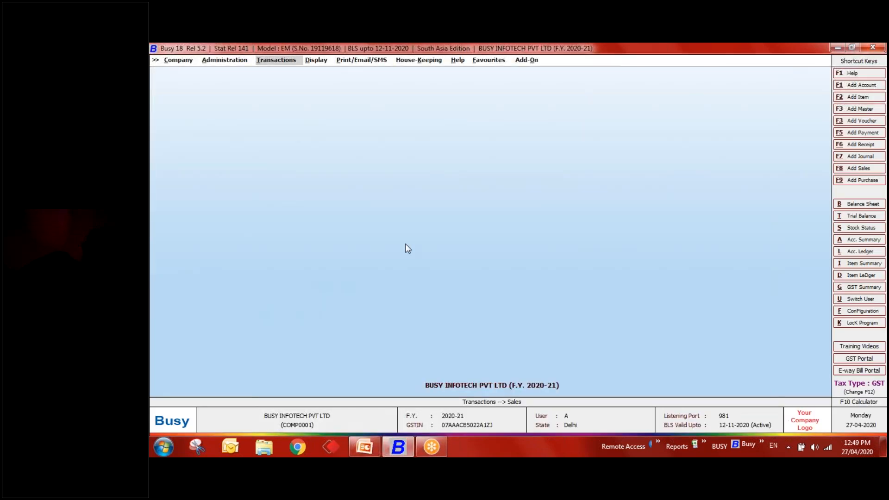
key("Return")
key("Return")
key("Return")
- Turn on Maintain Images/Notes with Masters/Vouchers in the Inventory options
key("Escape")
key("Escape")
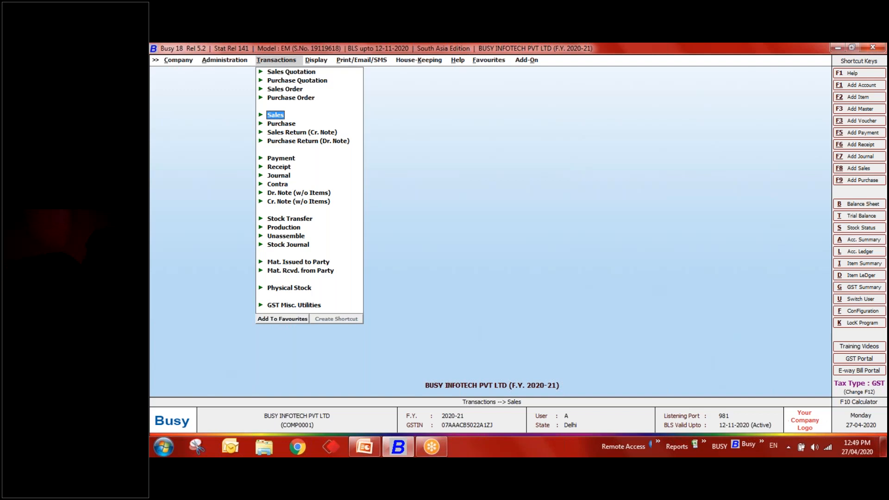
key("Left")
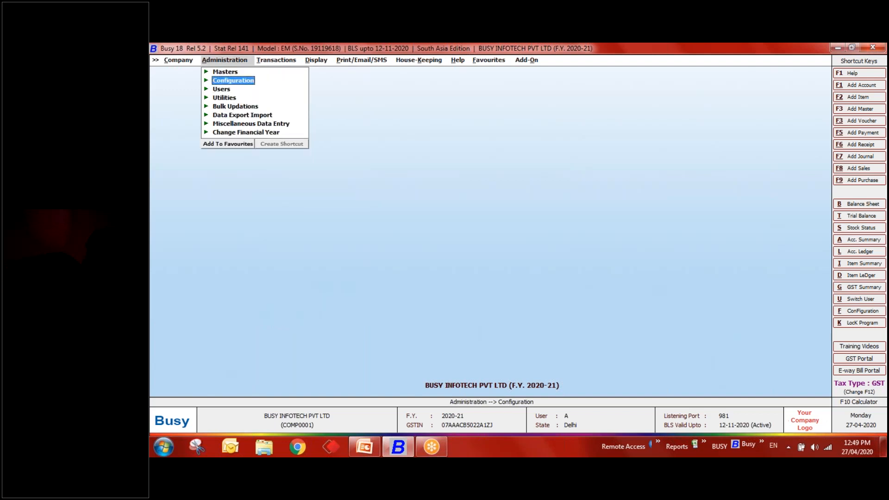
key("Return")
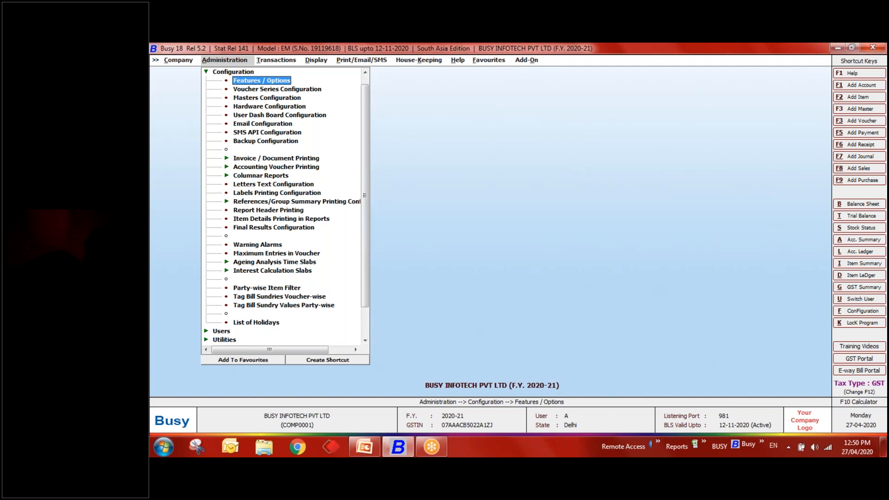
key("Return")
key("Down")
key("Down")
key("Down")
key("Down")
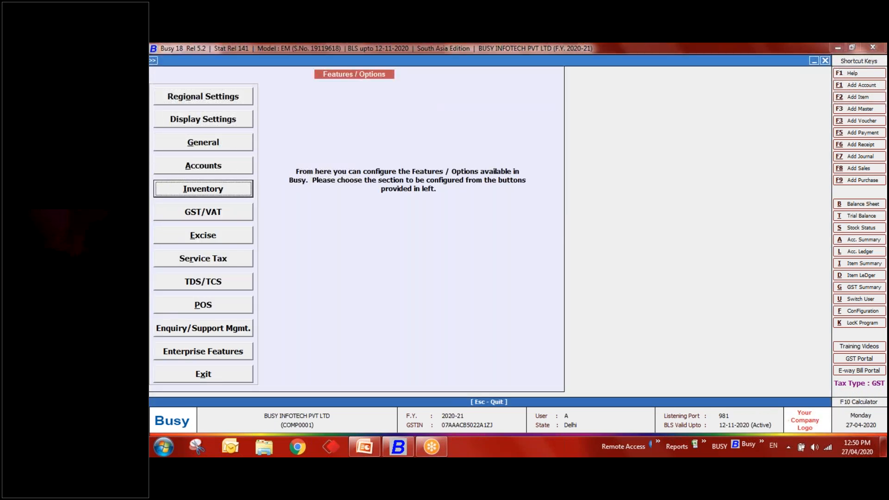
key("Return")
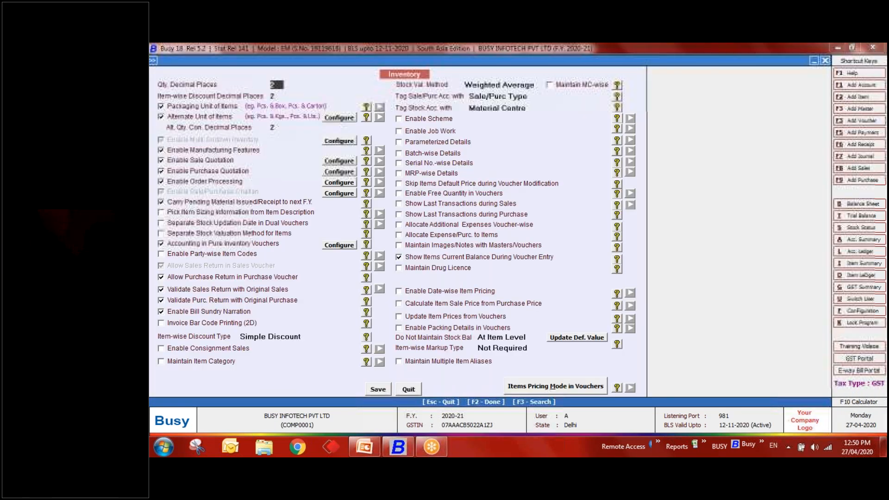
left_click(411, 248)
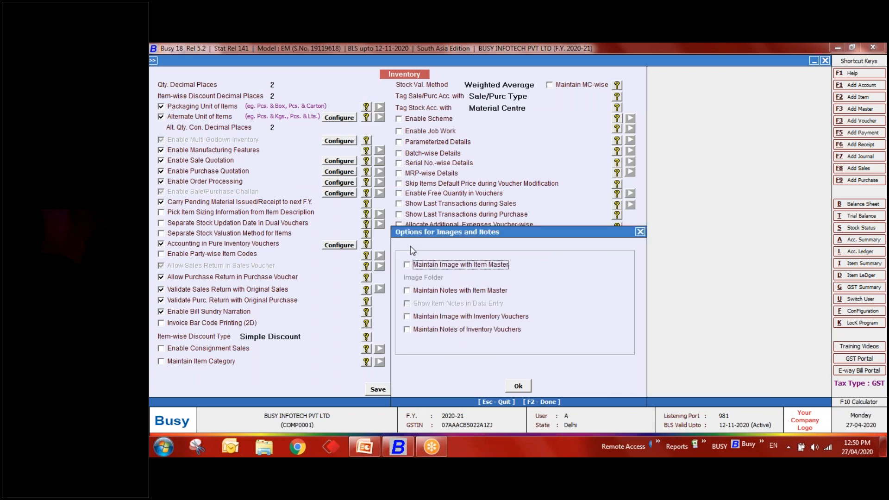
key("Return")
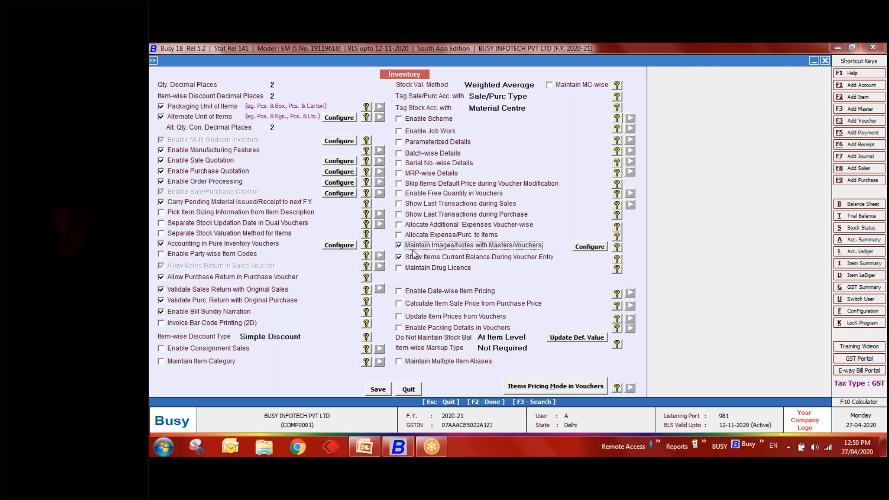
- Search the options for 'image' and tick Maintain Image with Item Master in its settings
key("F3")
type("image")
key("Return")
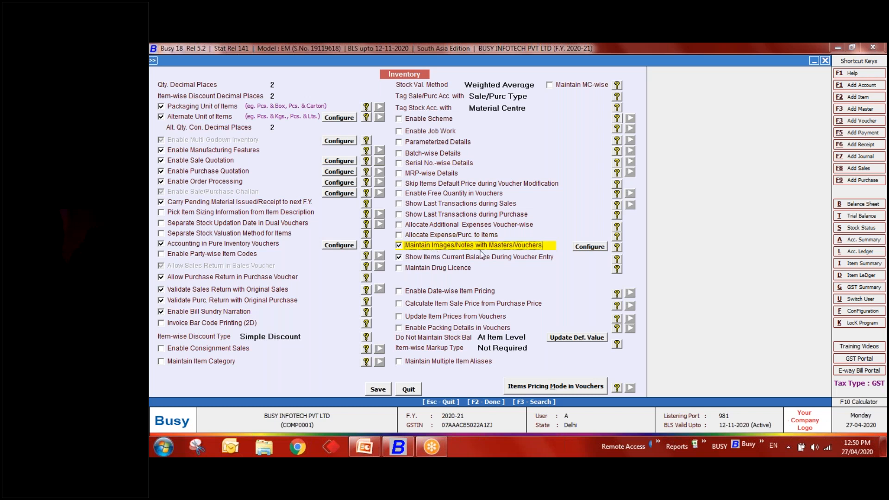
left_click(583, 246)
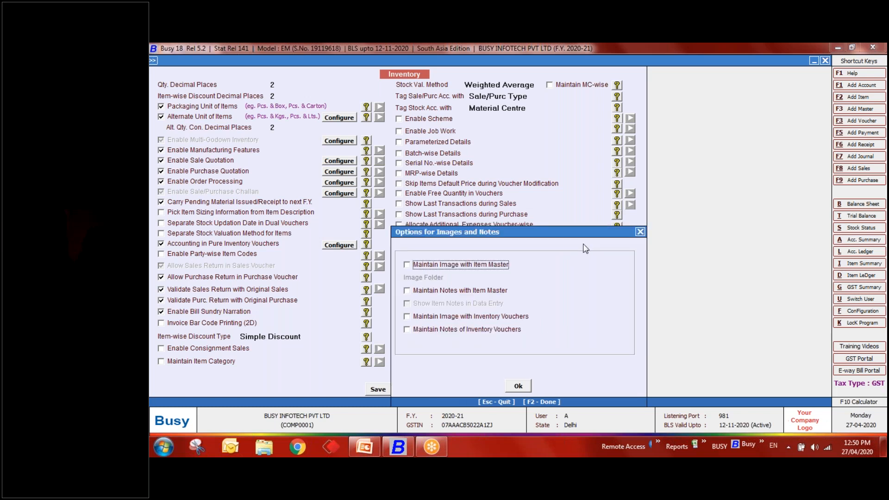
left_click(457, 264)
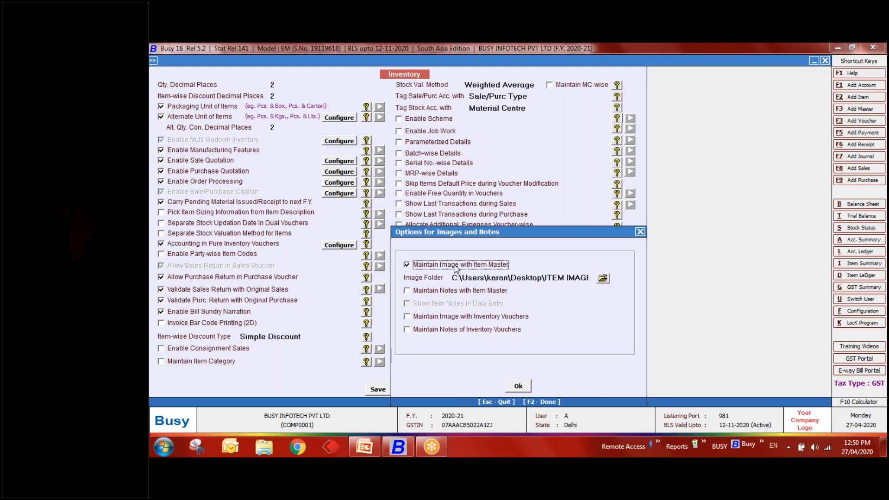
right_click(487, 456)
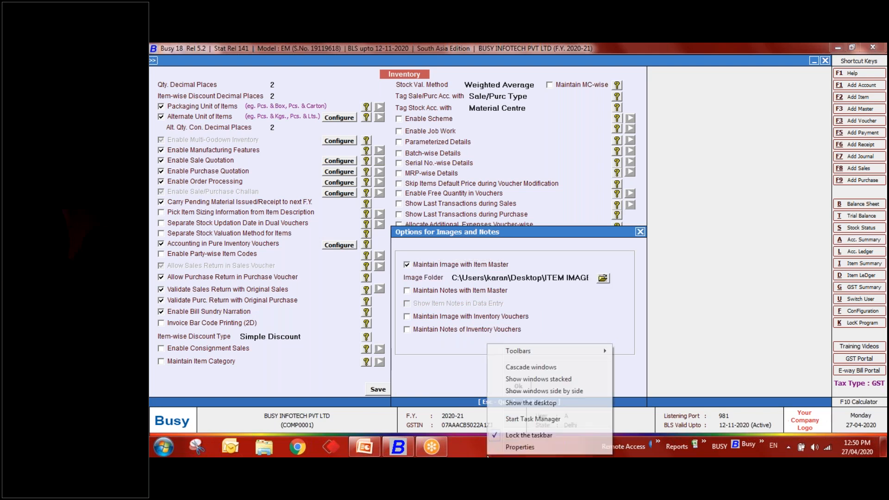
left_click(504, 404)
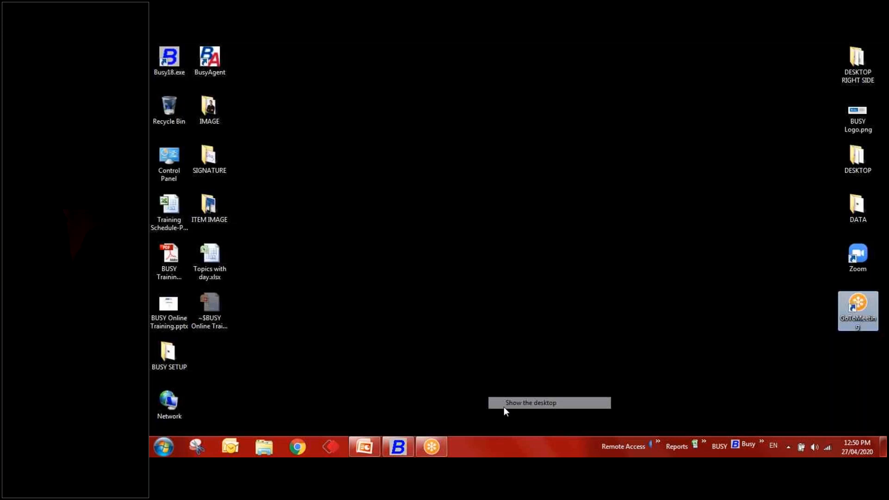
double_click(213, 207)
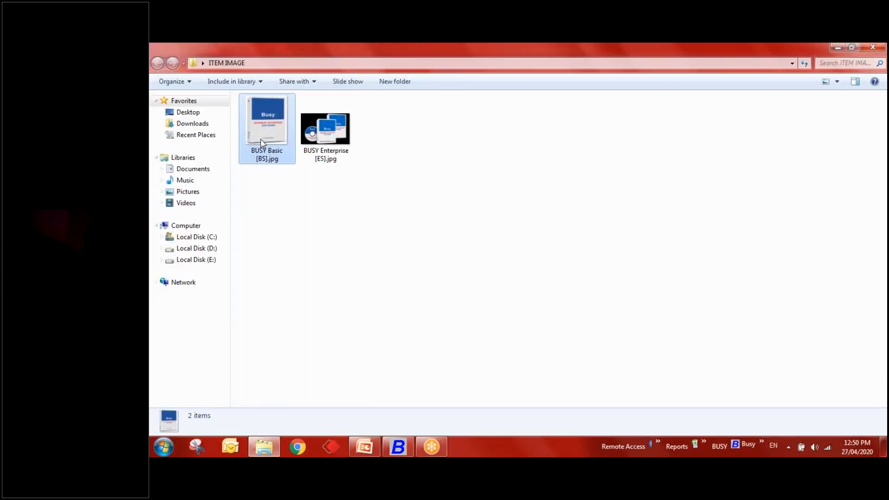
left_click(317, 147)
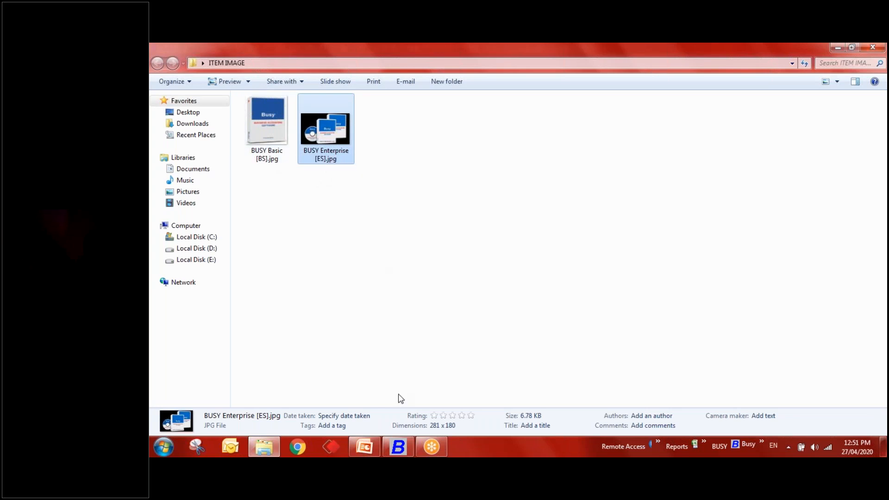
left_click(401, 452)
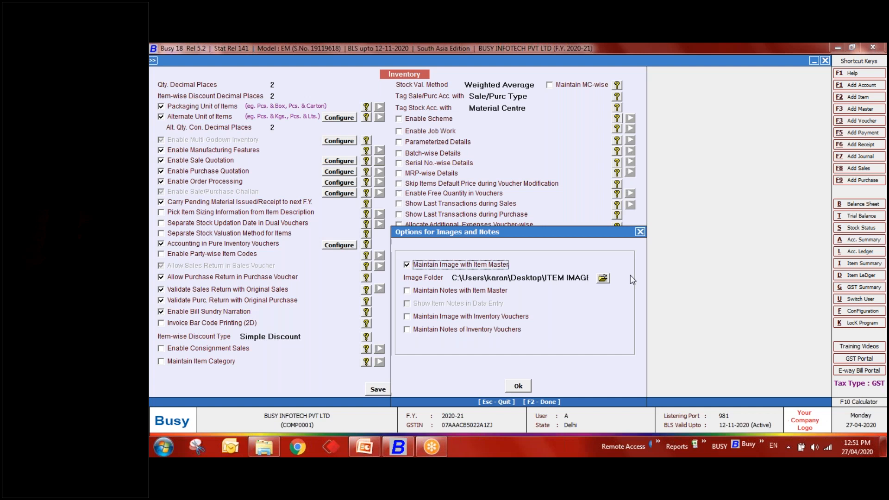
- Set the image folder to ITEM IMAGE, accept the images/notes settings, and save the inventory options
left_click(603, 278)
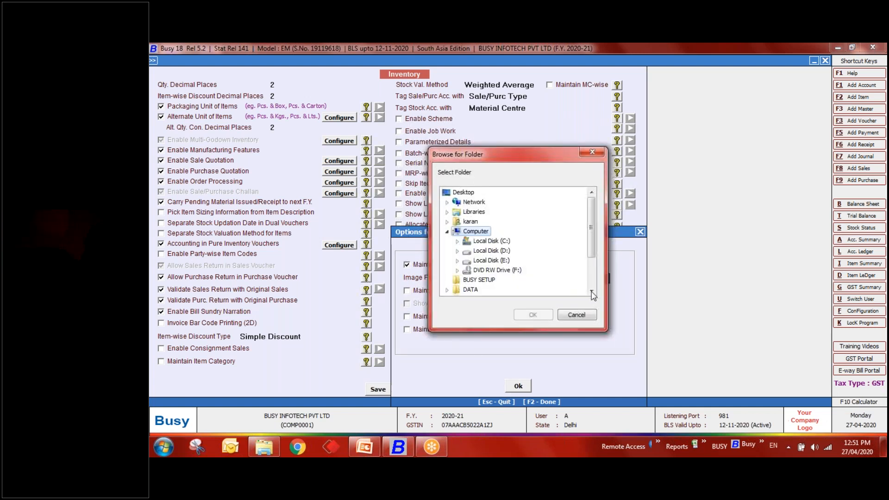
scroll(556, 290, "down", 2)
left_click(486, 280)
left_click(530, 316)
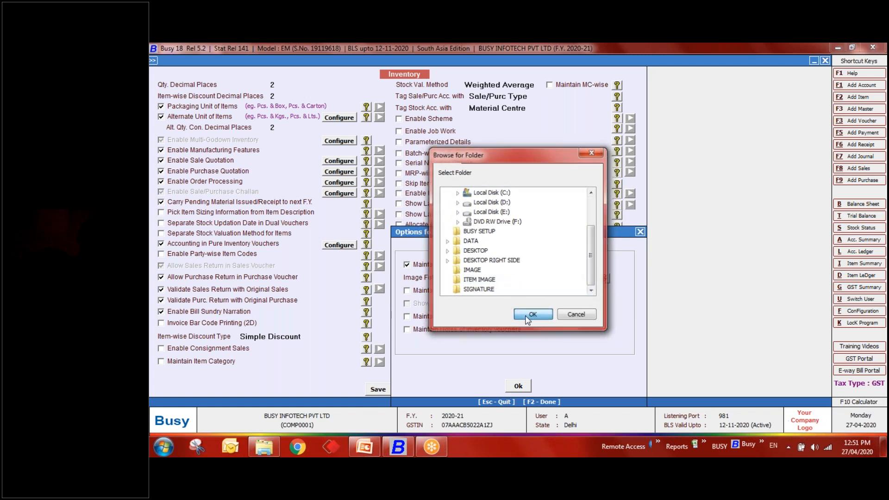
left_click(518, 385)
left_click(378, 390)
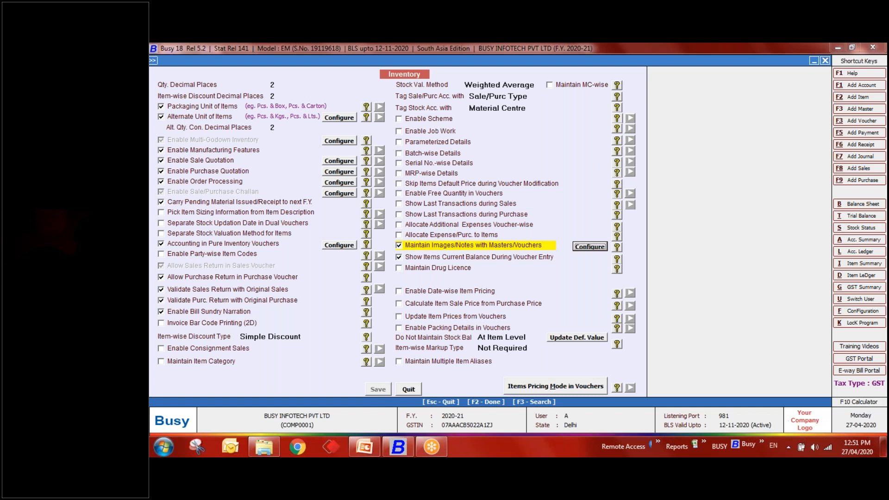
- Open the BUSY Basic [BS] item master and preview its picture
key("Escape")
key("Escape")
key("Up")
key("Return")
key("Down")
key("Down")
key("Down")
key("Down")
key("Return")
key("Down")
key("Return")
key("Down")
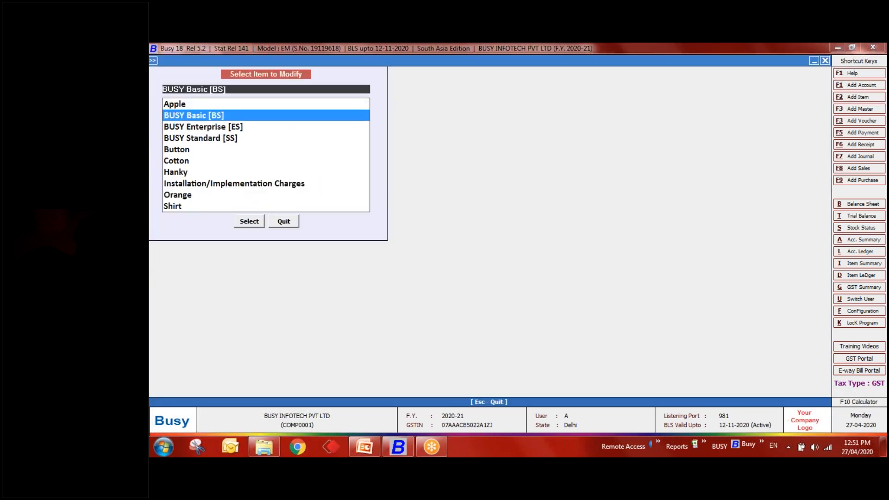
key("Return")
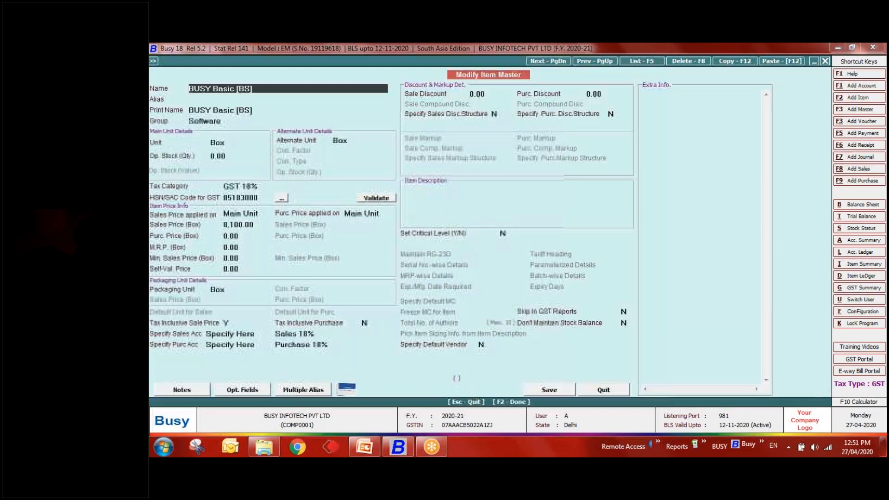
left_click(347, 389)
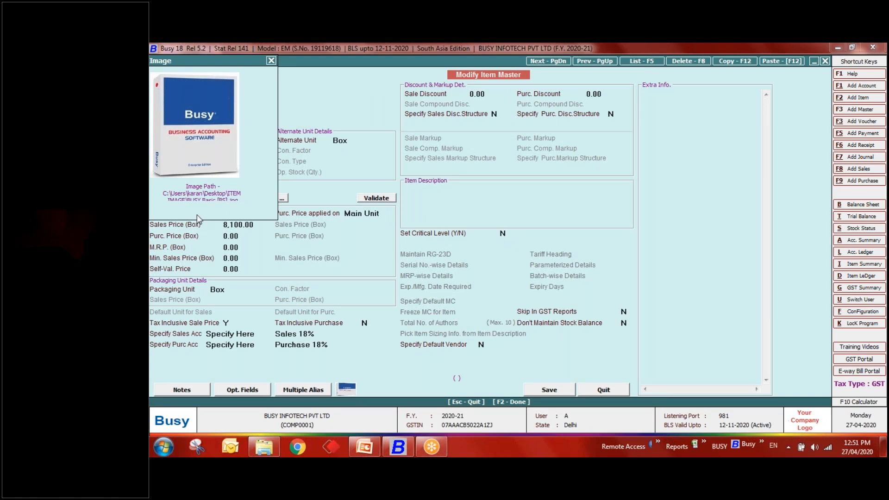
key("Escape")
key("Escape")
- Open BUSY Enterprise [ES] and preview its picture
key("Down")
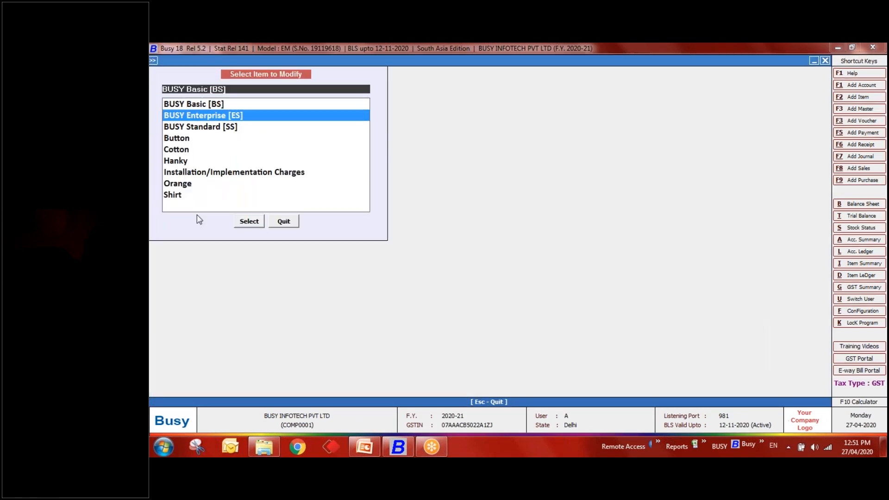
key("Return")
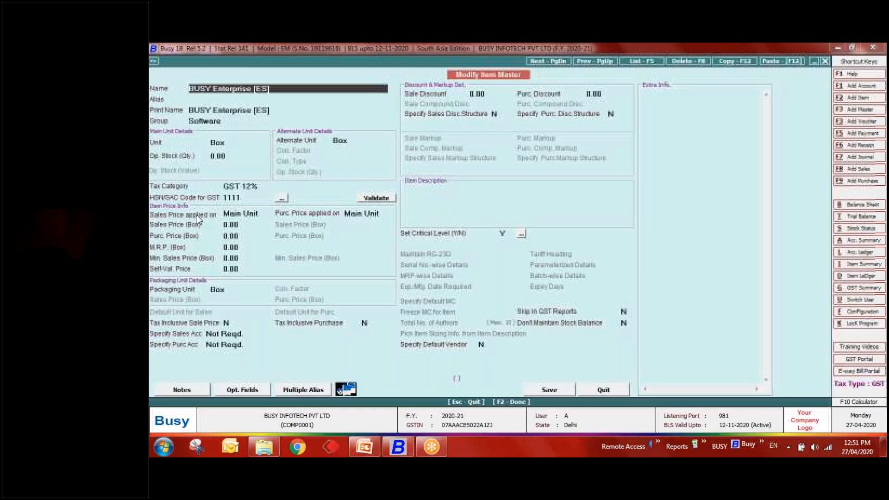
left_click(346, 390)
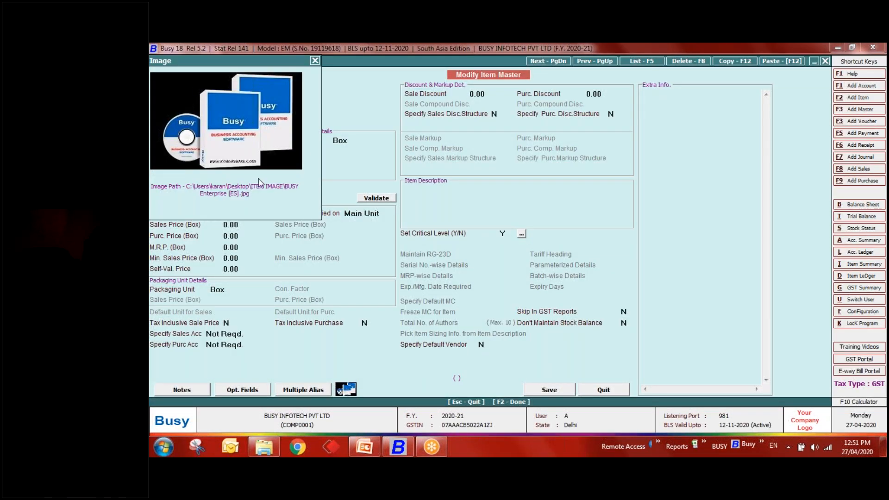
key("Escape")
key("Escape")
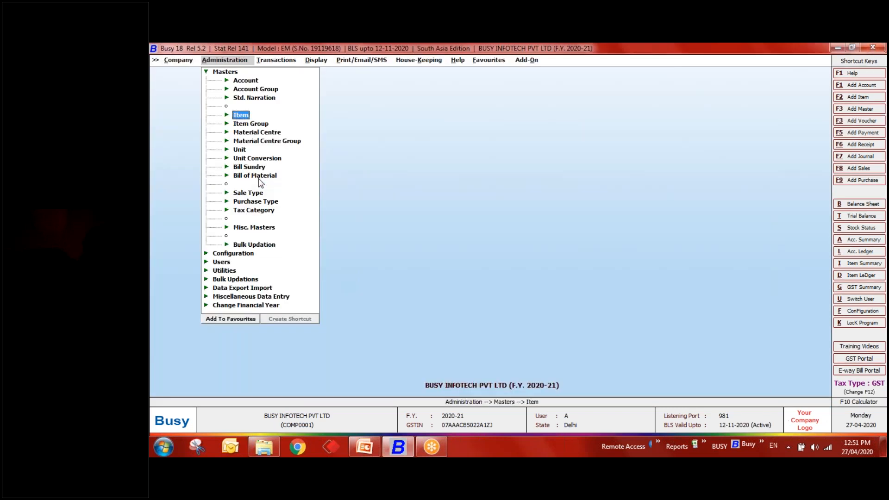
- Start a sales voucher for Diamond Platinize with BUSY Basic [BS], quantity 1, previewing its picture
key("Right")
key("Down")
key("Down")
key("Down")
key("Down")
key("Return")
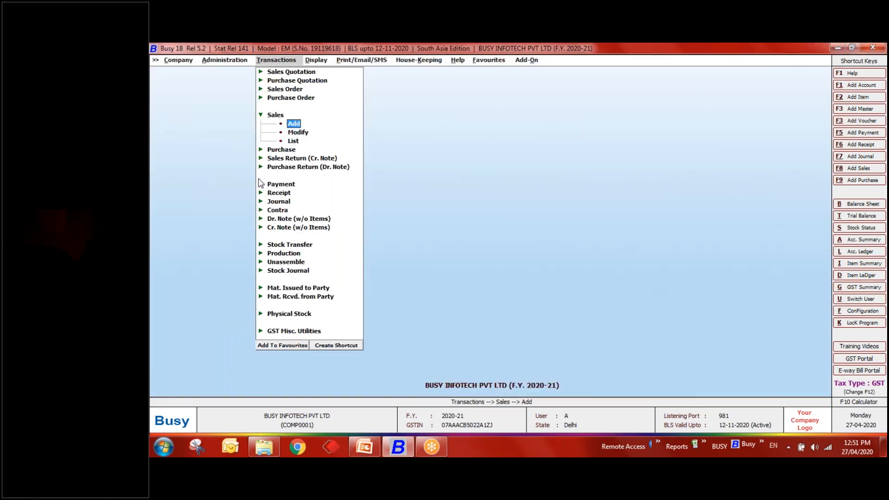
key("Return")
key("Return")
key("Return")
key("Return")
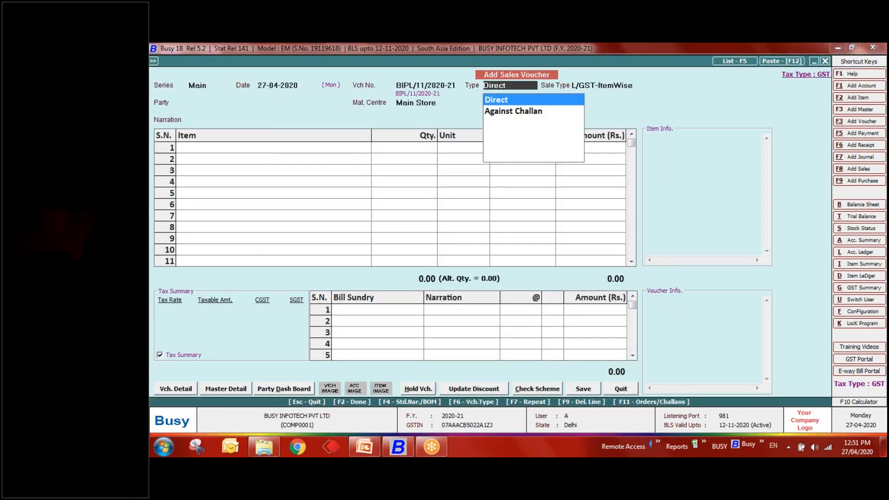
key("Return")
key("Return")
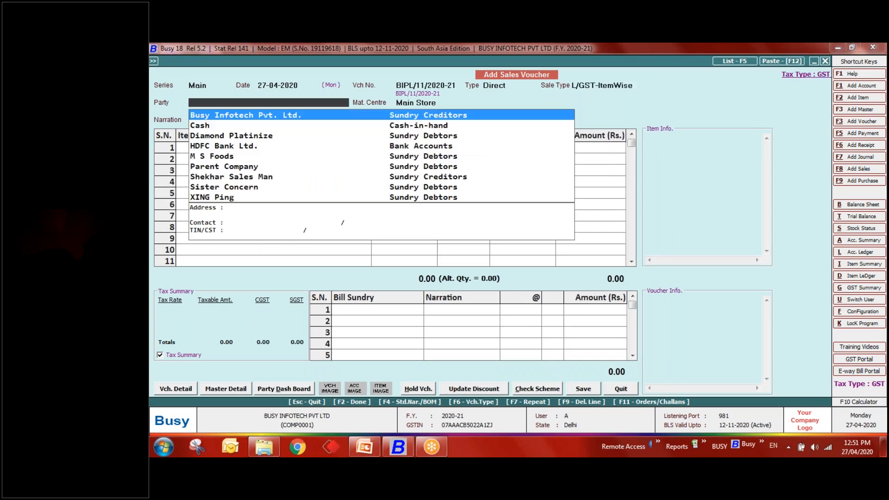
key("Down")
key("Down")
key("Return")
key("Return")
key("Return")
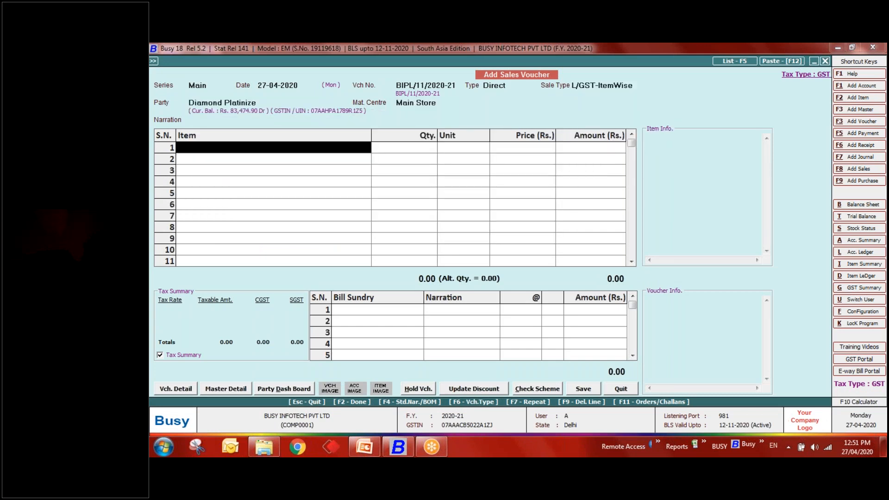
key("Down")
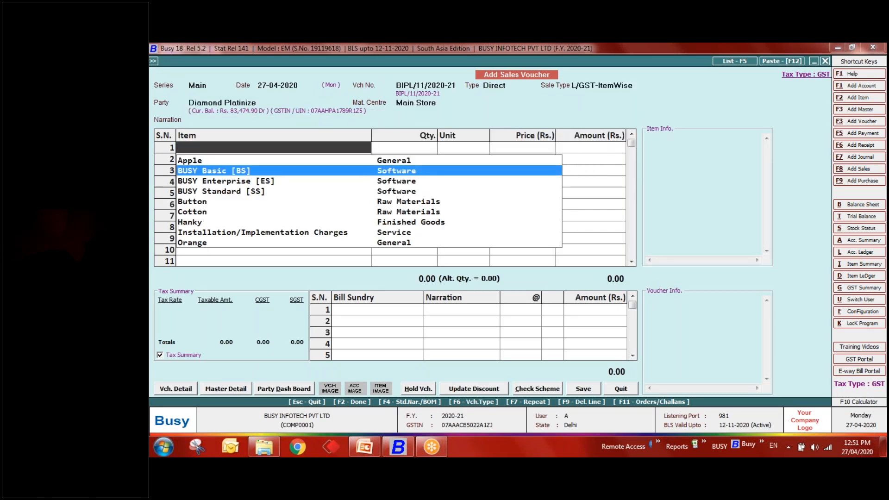
key("Return")
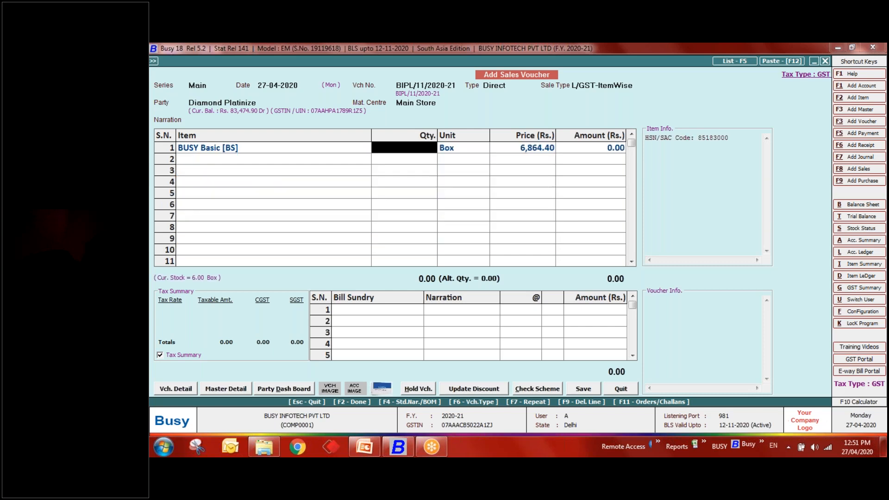
left_click(384, 392)
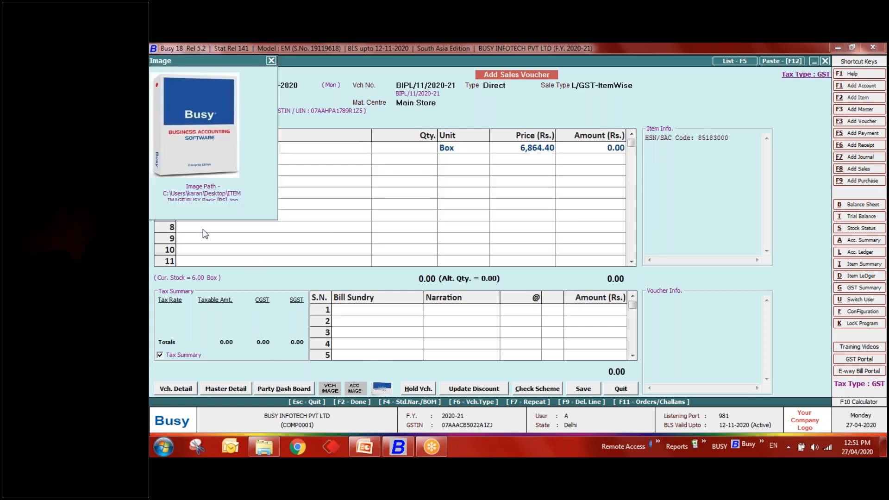
key("Escape")
type("1")
key("Return")
key("Return")
key("Return")
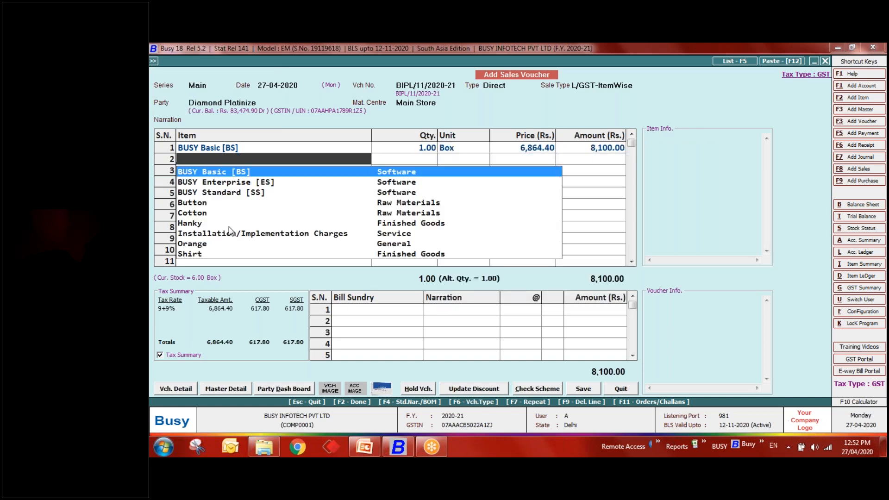
- Add BUSY Enterprise [ES] on row 2, view its product image, and begin leaving the voucher
key("Down")
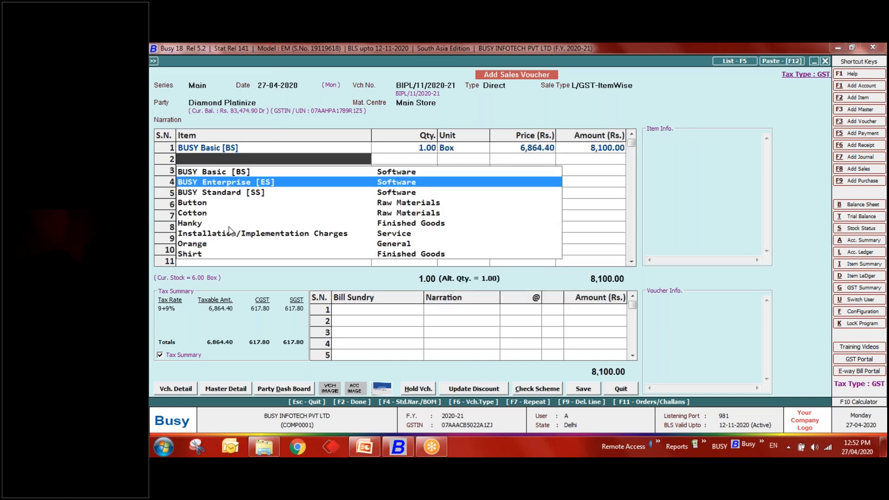
key("Return")
left_click(373, 388)
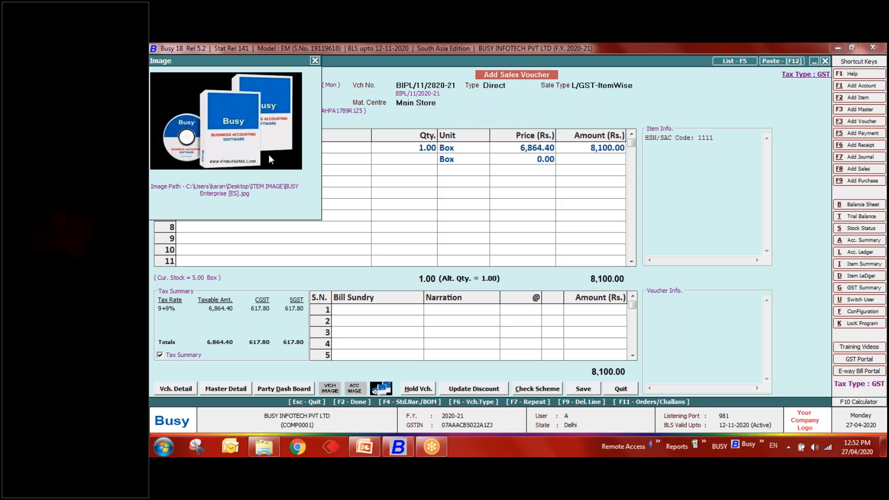
key("Escape")
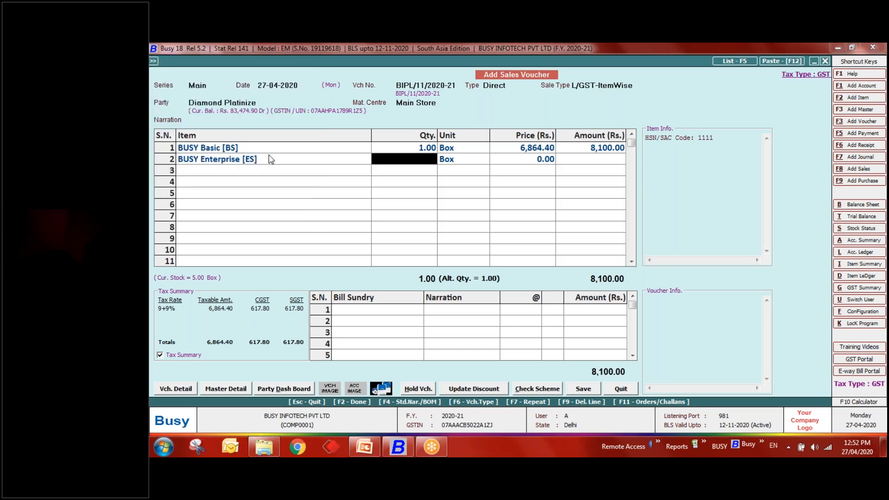
key("Escape")
- Discard the sales voucher and open the Inventory page under Configuration > Features / Options
key("y")
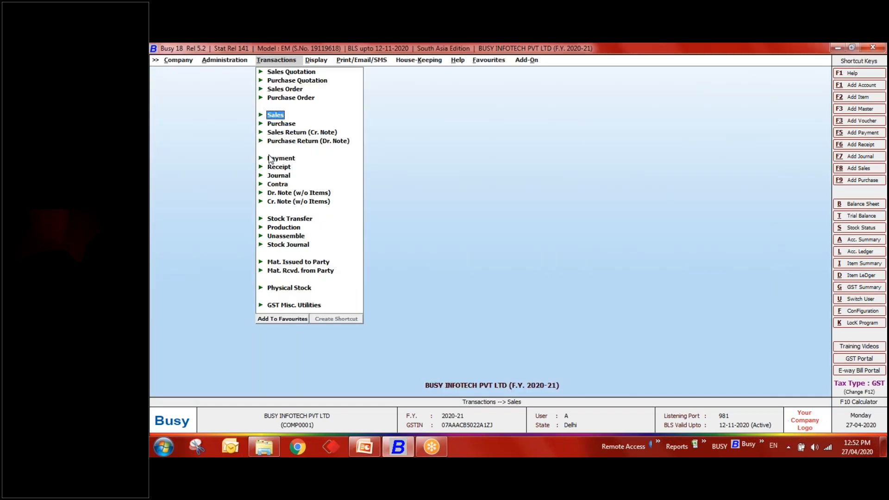
key("Left")
key("Left")
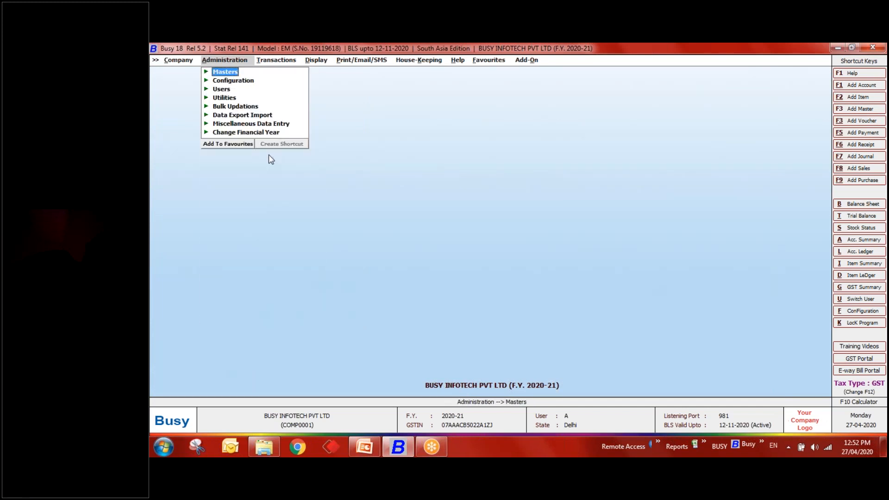
key("Down")
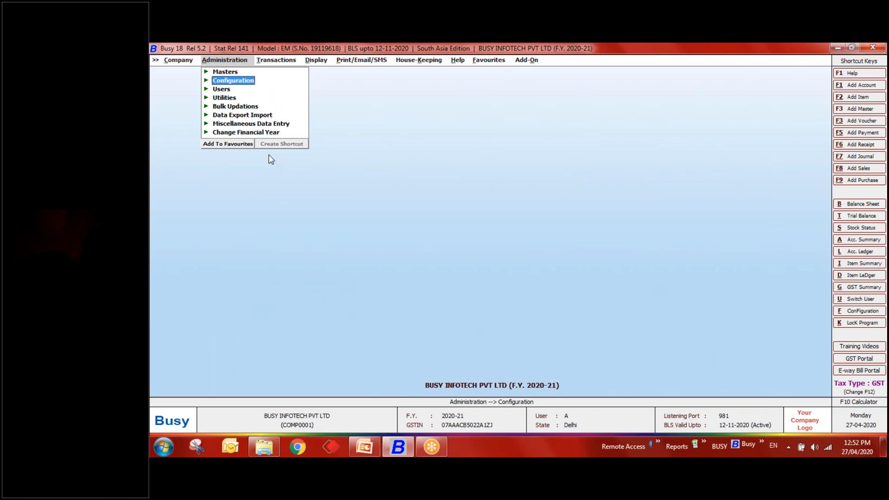
key("Right")
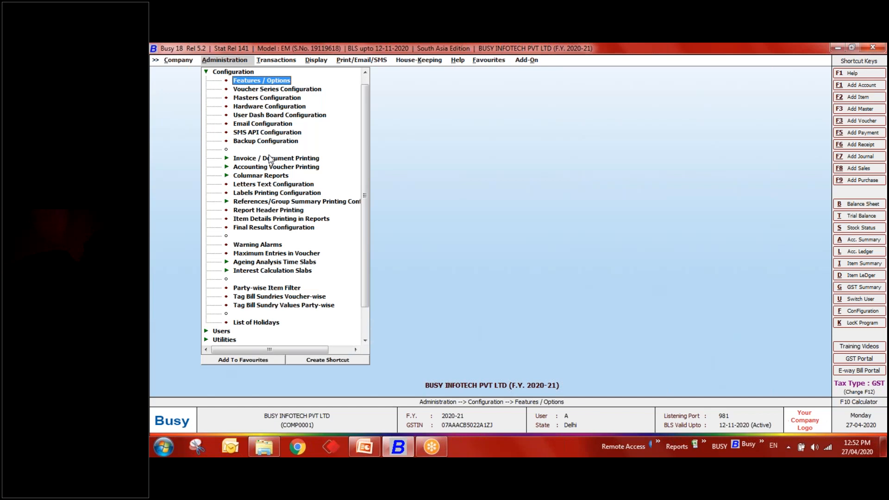
key("Return")
key("Down")
key("Down")
key("Down")
key("Down")
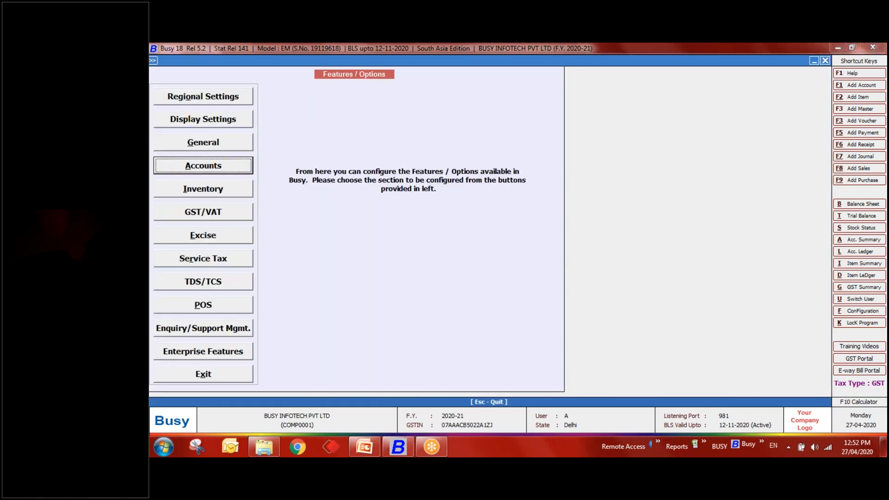
key("Return")
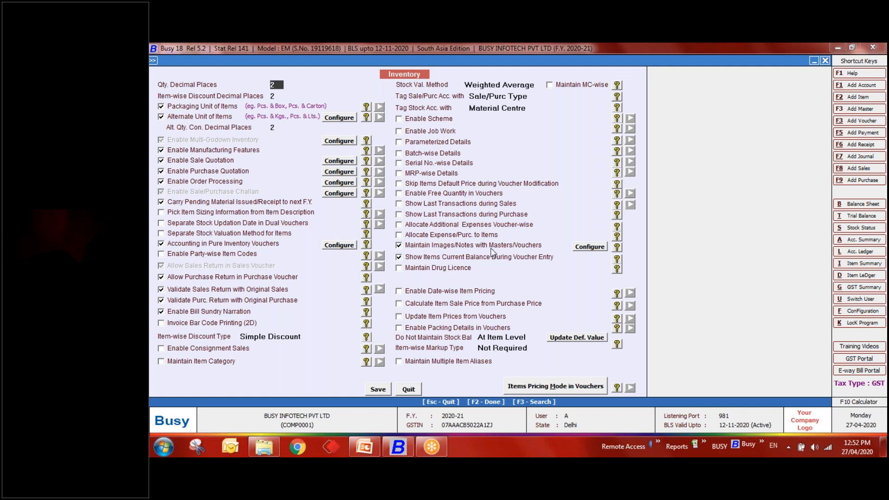
- Enable Maintain Notes with Item Master (80 characters per line) and Show Item Notes in Data Entry
left_click(599, 248)
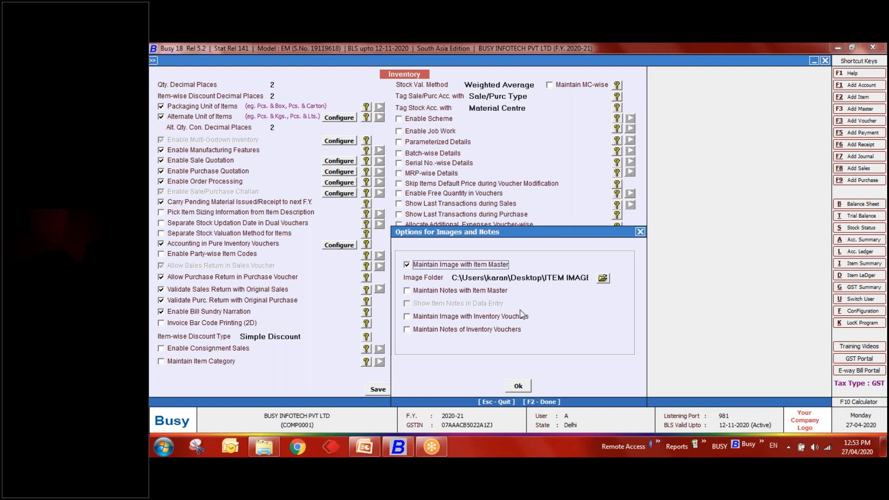
left_click(406, 290)
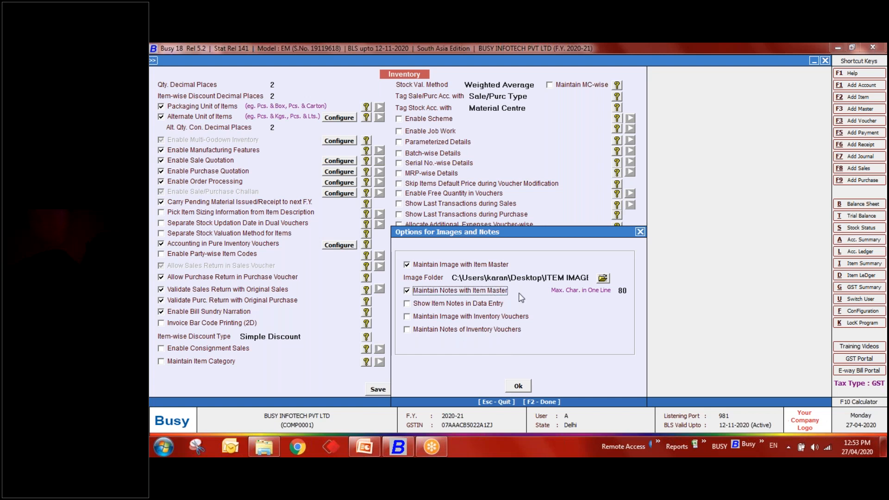
left_click(629, 290)
key("Return")
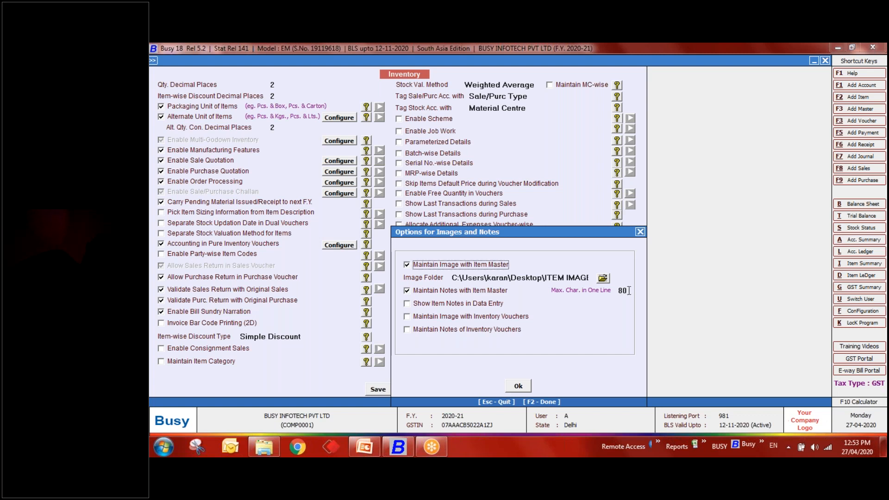
left_click(417, 306)
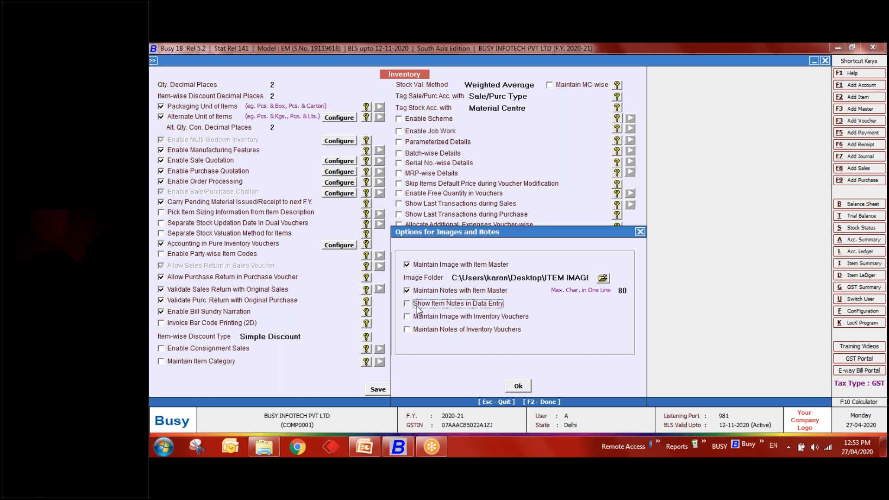
left_click(523, 389)
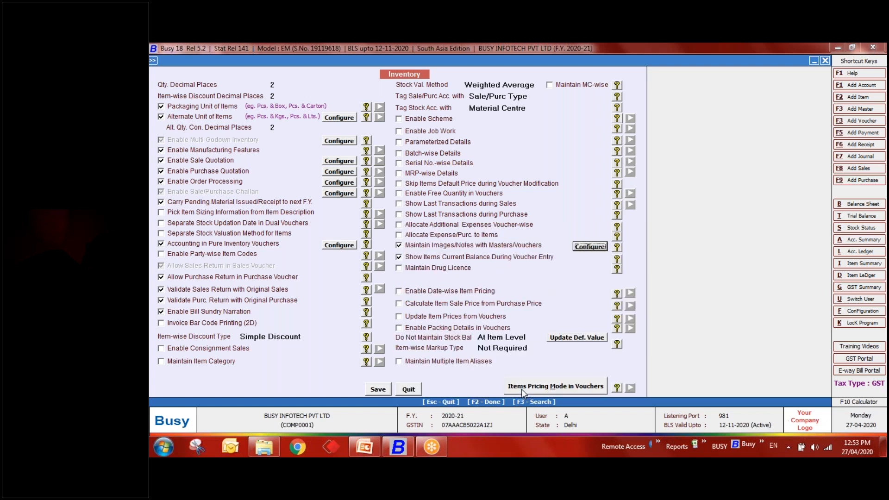
- Save the inventory options and start adding a new item master
left_click(376, 391)
key("Escape")
key("Escape")
key("Up")
key("Return")
key("Down")
key("Down")
key("Down")
key("Return")
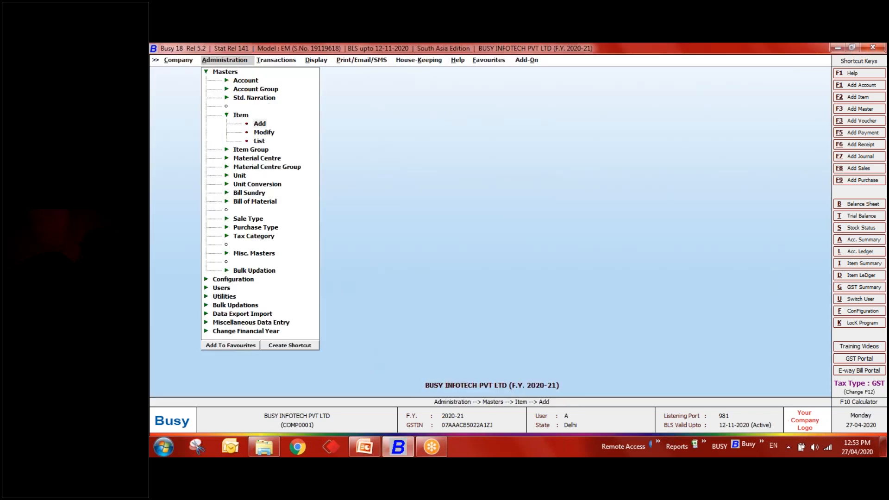
key("Return")
- Try test notes on trial item A in group General, then abandon it for Item Modify
type("A")
key("Return")
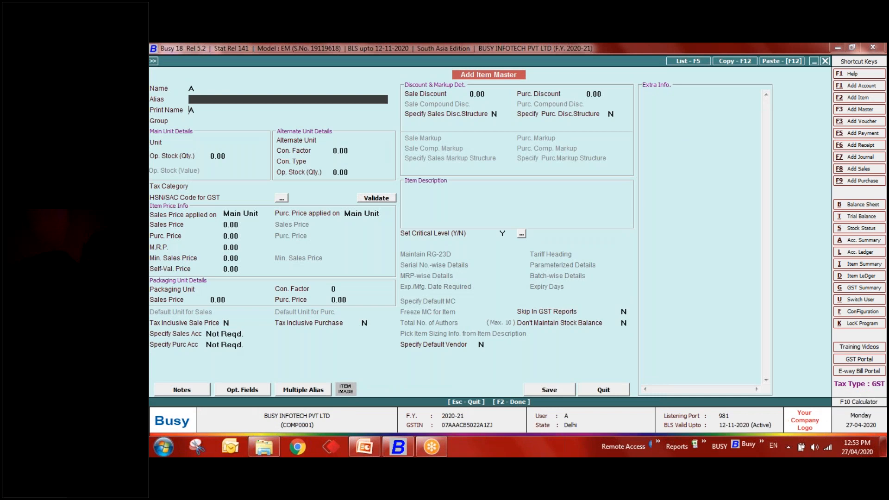
key("Return")
key("Return")
key("Down")
key("Return")
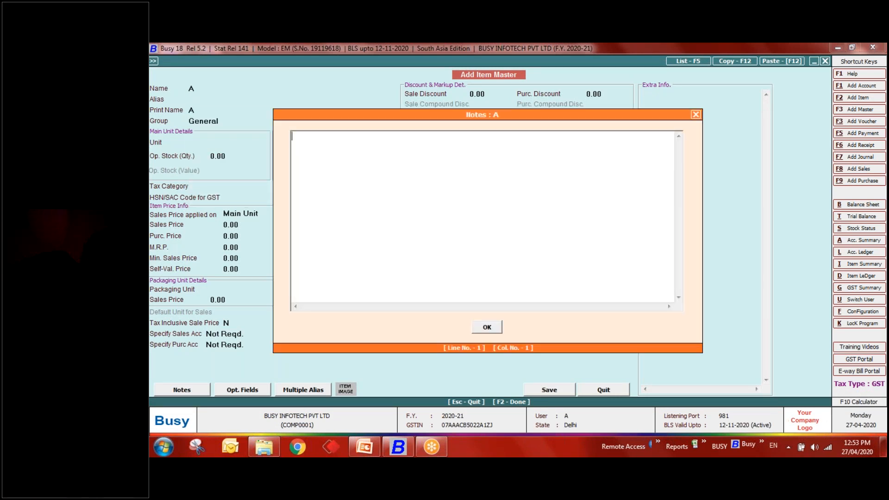
type("ieurejndcdhfdreoprwcf")
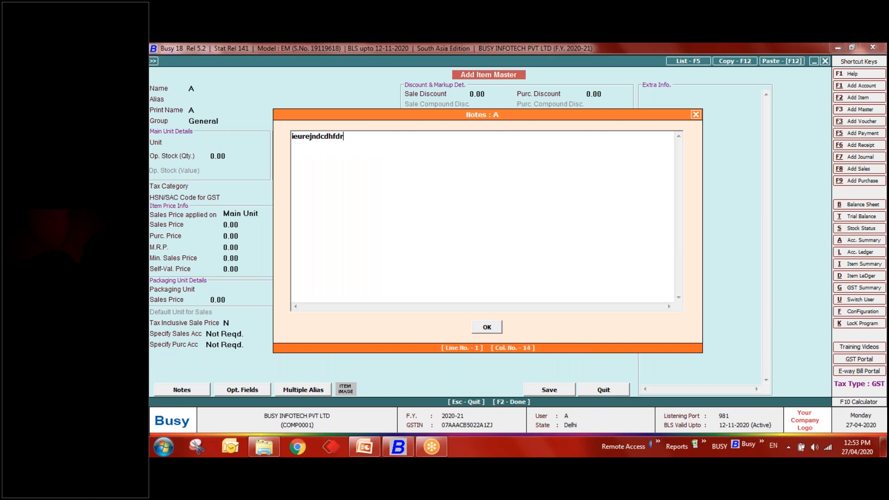
key("BackSpace")
key("BackSpace")
key("BackSpace")
key("BackSpace")
key("BackSpace")
key("BackSpace")
key("BackSpace")
key("BackSpace")
key("BackSpace")
key("BackSpace")
key("BackSpace")
key("BackSpace")
key("BackSpace")
key("BackSpace")
key("BackSpace")
key("BackSpace")
key("BackSpace")
key("BackSpace")
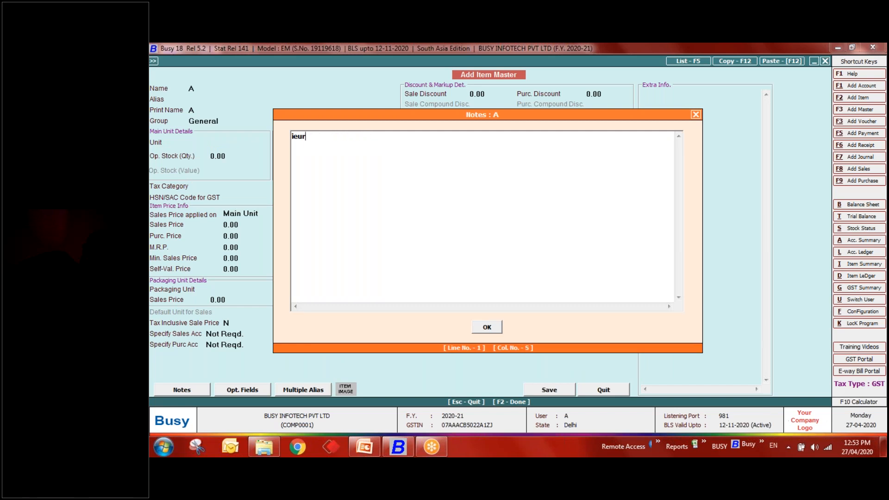
key("BackSpace")
key("BackSpace")
key("BackSpace")
key("Escape")
key("Escape")
key("Down")
key("Return")
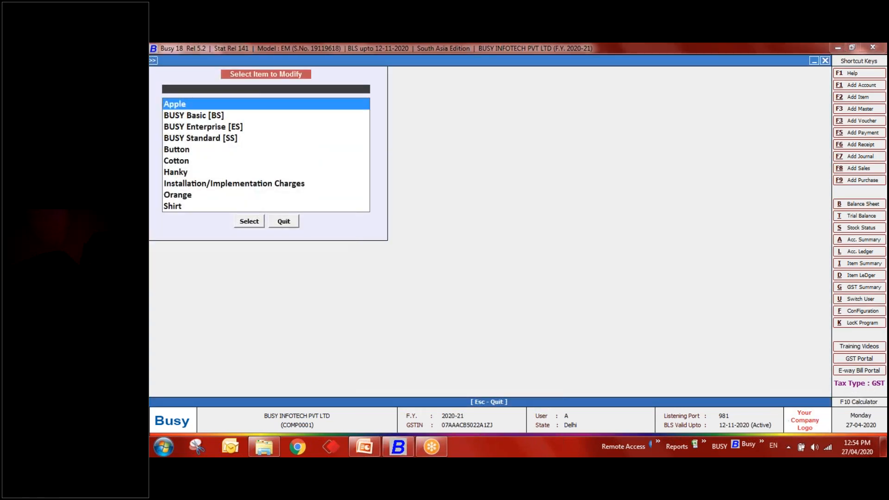
- Give BUSY Basic [BS] the two-line note 'With BLS' / 'With Service' and save the item
key("Down")
key("Return")
key("Return")
key("Return")
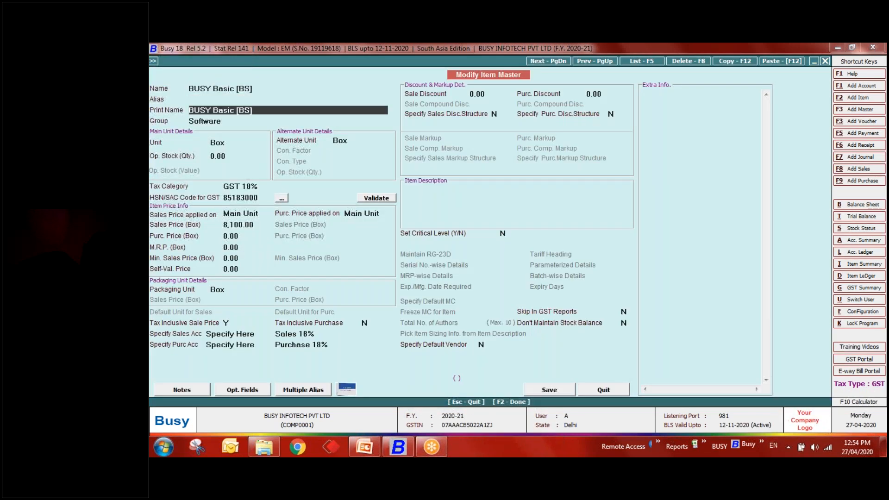
key("Return")
key("Return")
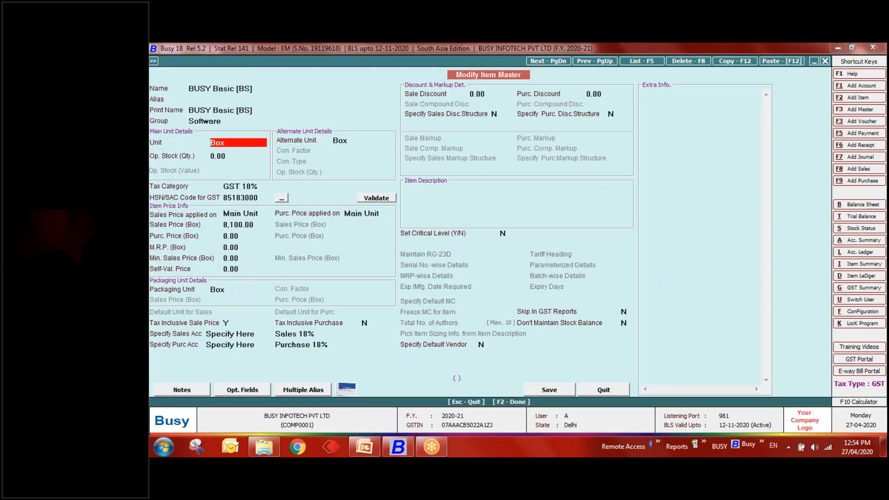
left_click(187, 394)
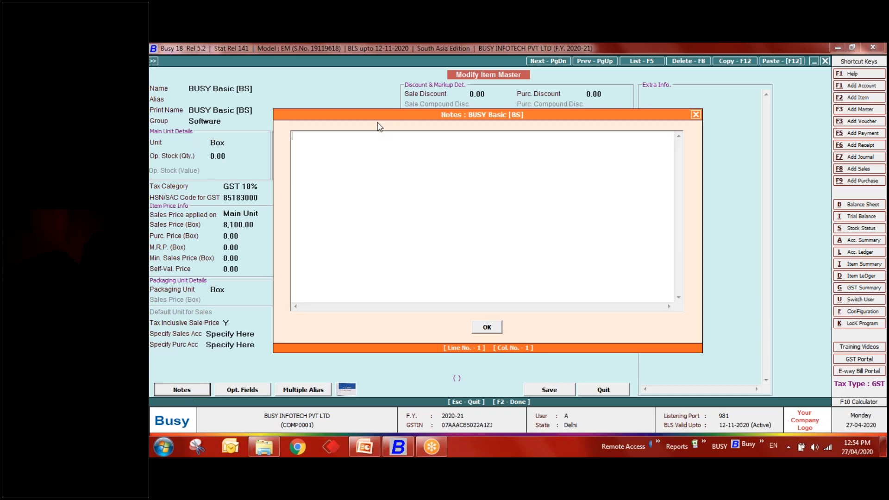
type("With BL")
type("S")
type("With Servi")
type("ce")
key("Up")
key("Down")
key("End")
key("Return")
left_click(488, 324)
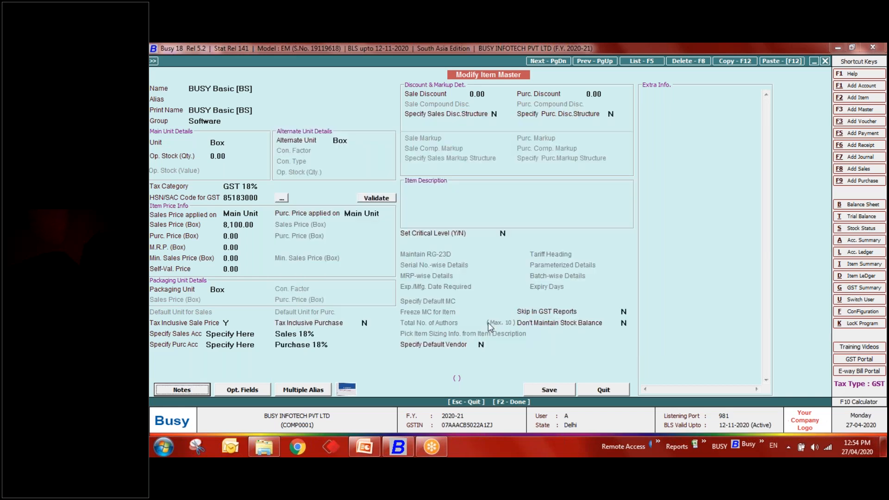
left_click(538, 391)
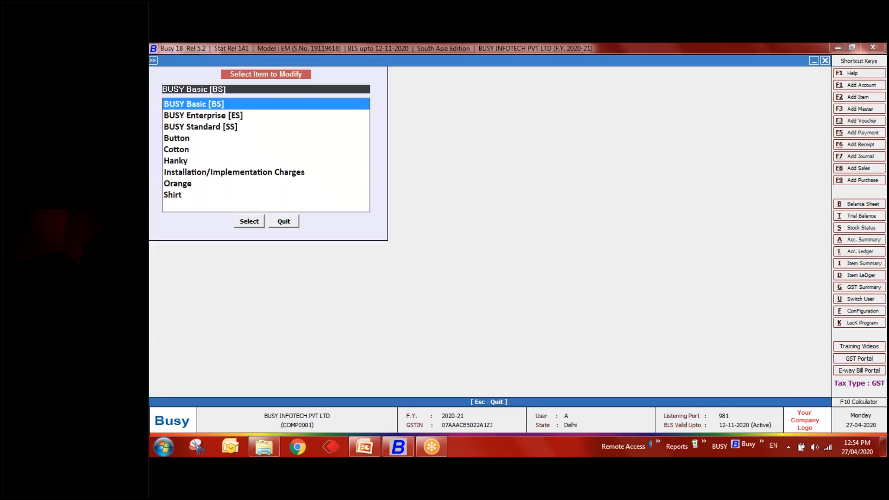
- Start a new sales voucher, accepting the default series, date and voucher type
key("Escape")
key("Down")
key("Down")
key("Down")
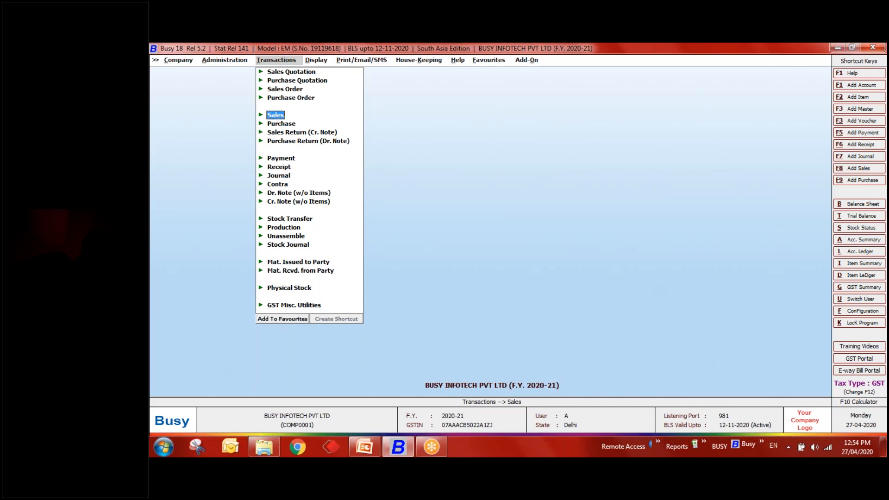
key("Return")
key("Return")
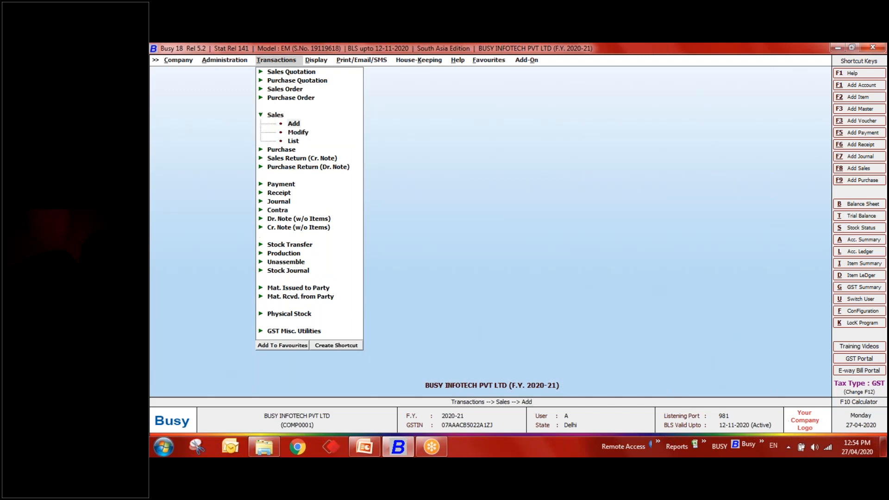
key("Return")
key("Return")
- Pick party Diamond Platinize, sale type L/GST-ItemWise and item BUSY Basic [BS], then exit the voucher
key("Return")
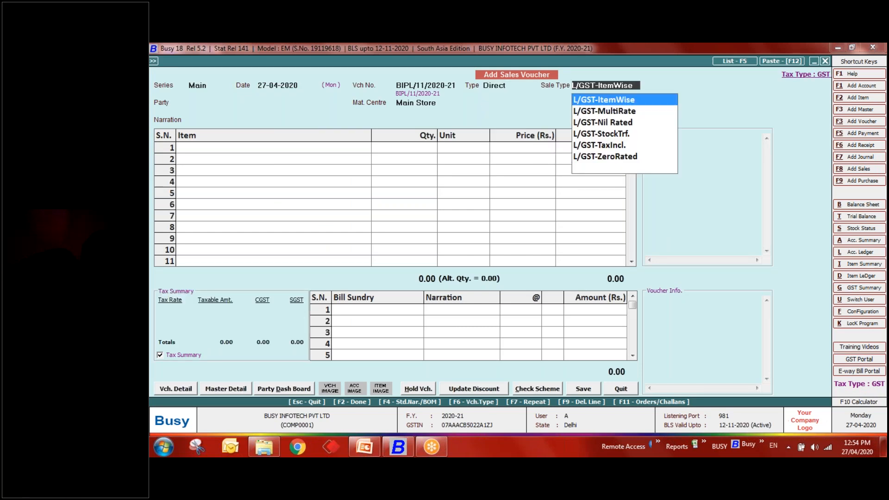
key("Return")
key("Down")
key("Return")
key("Return")
key("Down")
key("Return")
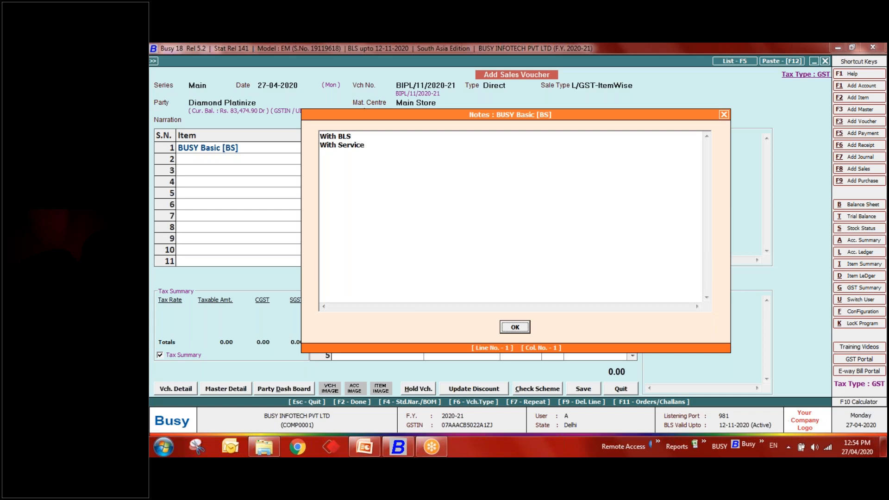
key("Return")
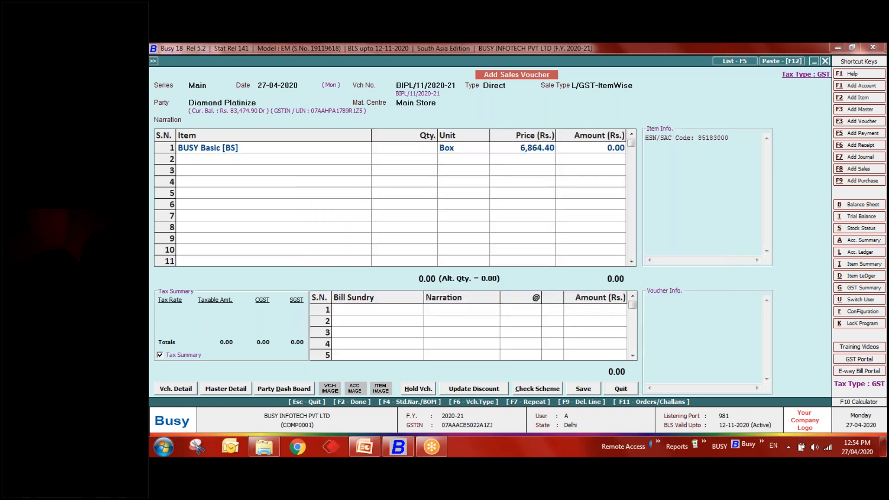
key("Escape")
- Discard the voucher and open Inventory under Configuration > Features / Options
key("Left")
key("Return")
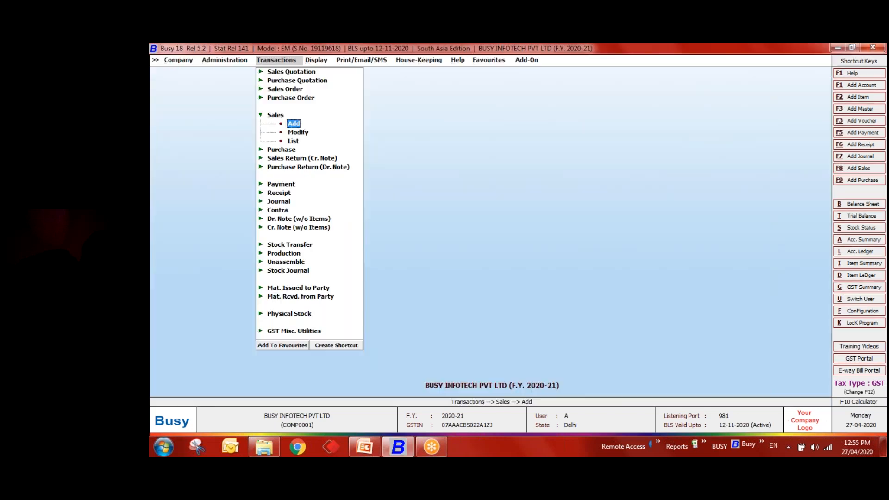
key("Left")
key("Left")
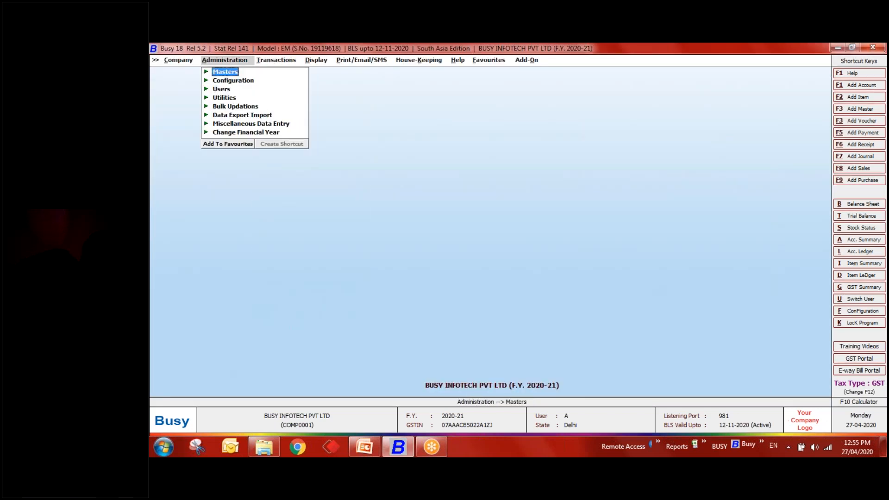
key("Down")
key("Return")
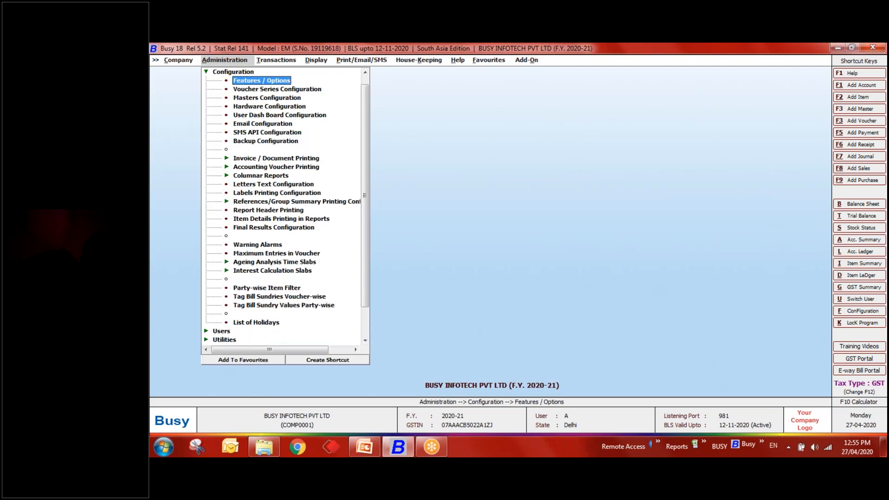
key("Return")
key("Down")
key("Down")
key("Down")
key("Down")
key("Down")
key("Up")
key("Return")
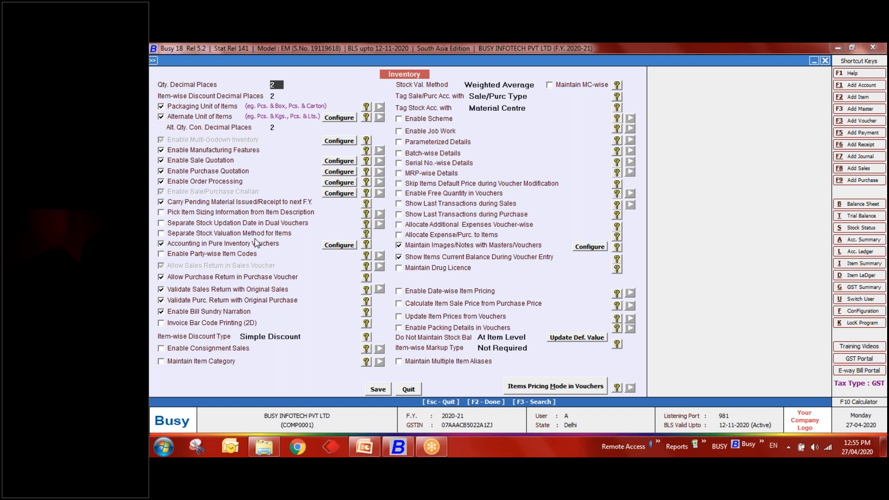
- Tick Pick Item Sizing Information from Item Description and save the Inventory options
left_click(188, 214)
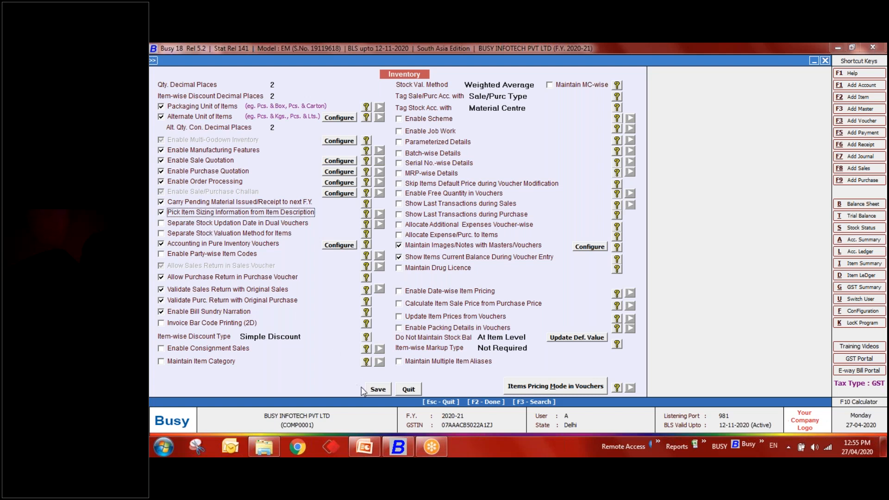
left_click(375, 390)
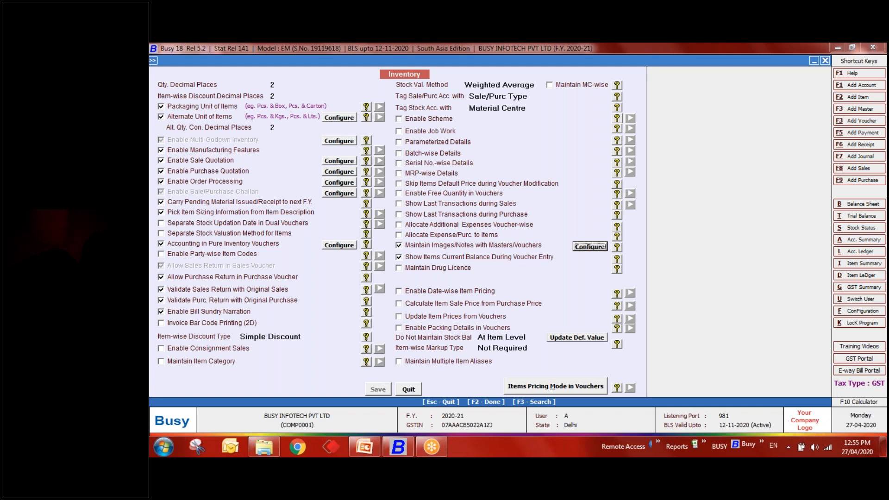
key("Escape")
key("Escape")
key("Escape")
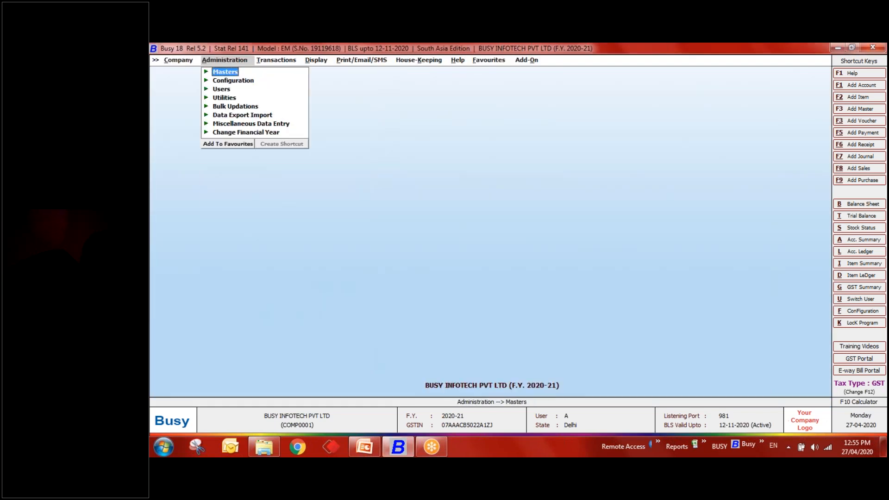
- Add a new item master named Plywood in the General group
key("Return")
key("Down")
key("Down")
key("Down")
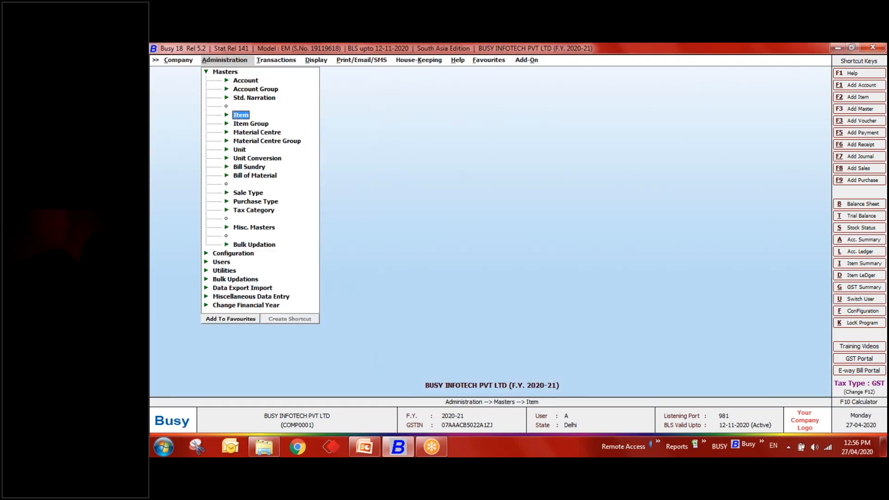
key("Return")
key("Return")
type("P")
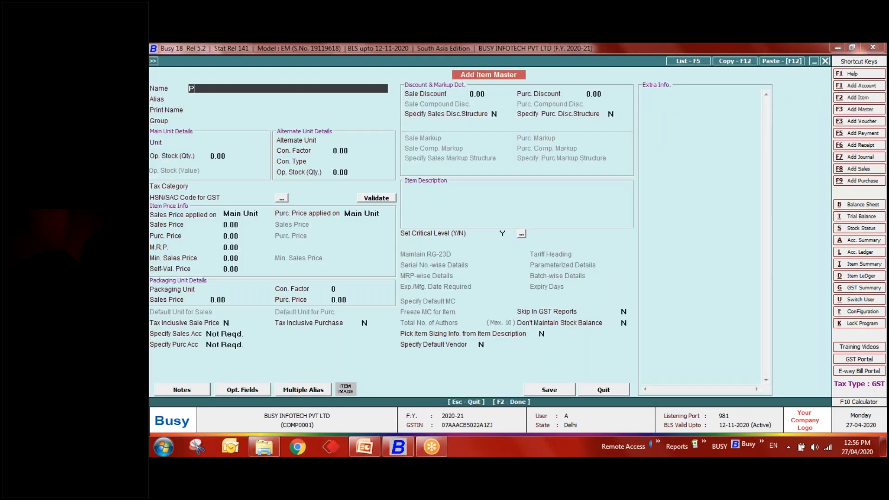
type("lywood")
key("Return")
key("Return")
key("Return")
key("Down")
key("Return")
key("Return")
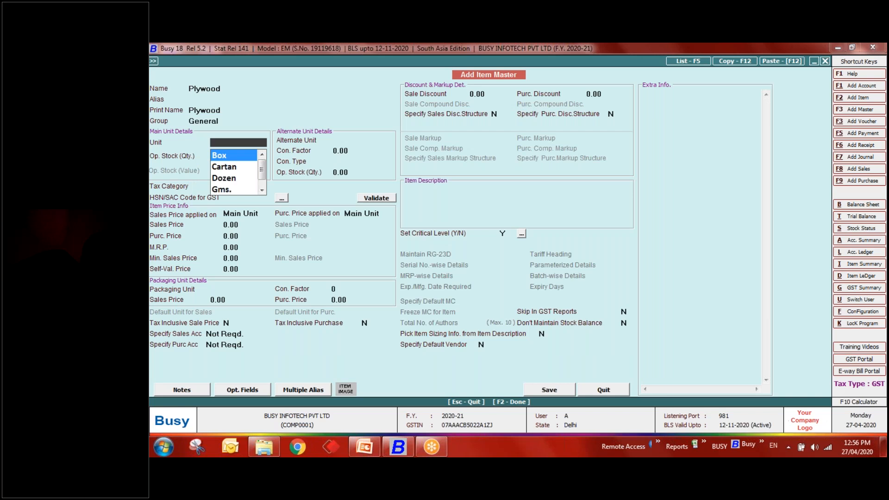
- Create a new unit Sq Meter with UQC SQM-SQUARE METERS
key("F3")
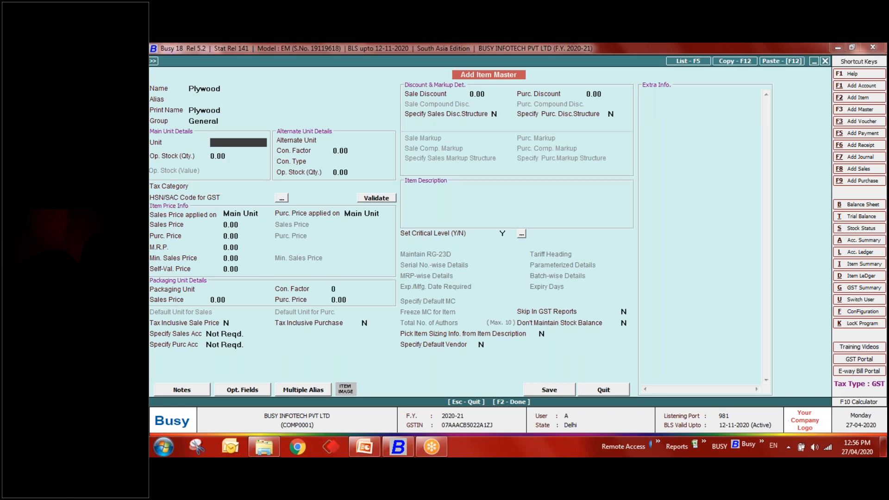
type("Sq metr")
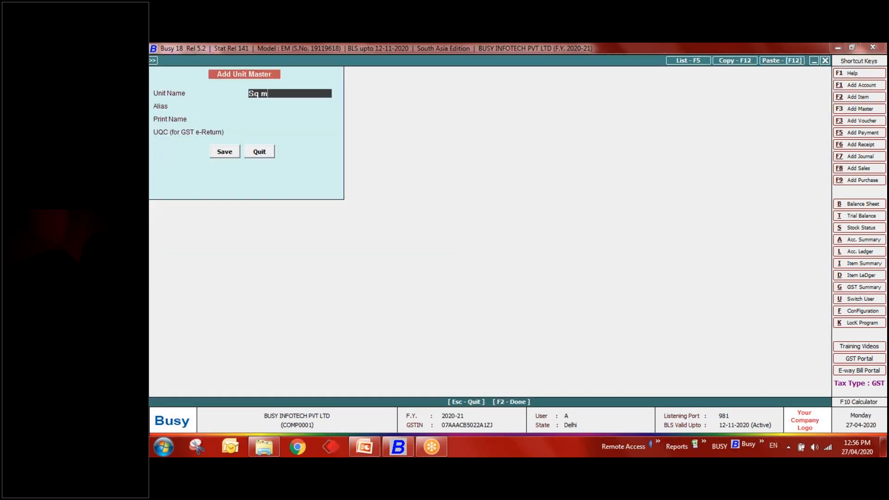
key("BackSpace")
key("BackSpace")
type("ter")
key("Return")
key("Return")
key("Return")
type("sq")
key("Down")
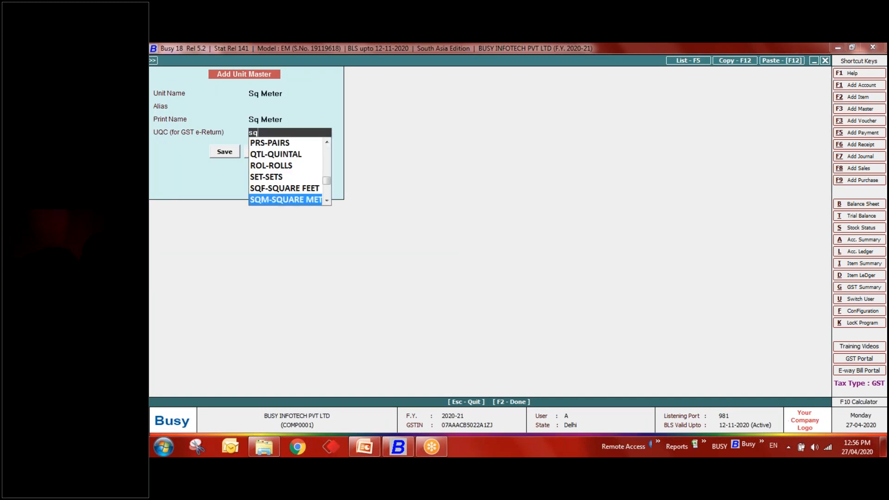
key("Return")
key("Return")
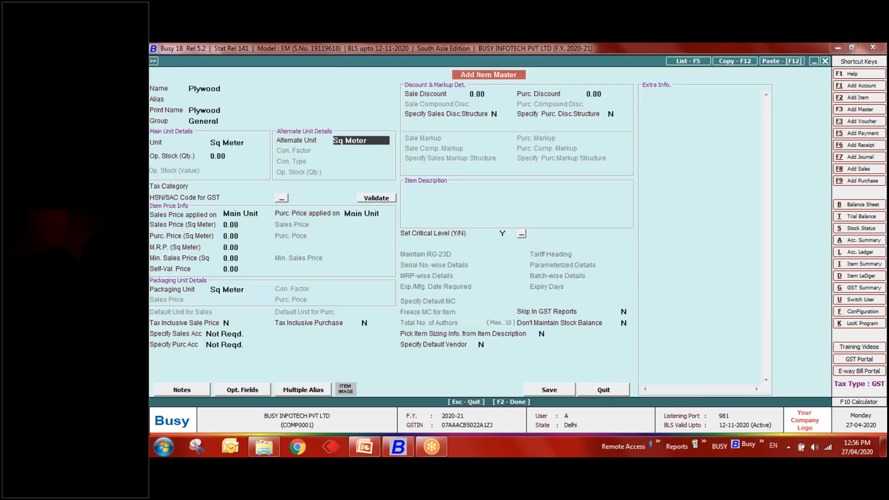
- Set Plywood's tax category to GST 12% and HSN code 1111
key("Return")
key("Down")
key("Down")
key("Up")
key("Return")
key("Return")
key("Up")
key("Up")
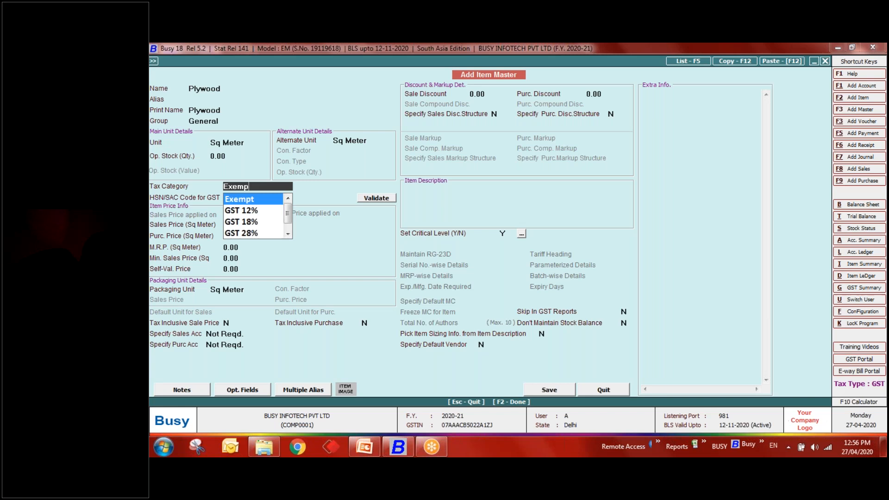
key("Down")
key("Return")
type("1111")
key("Return")
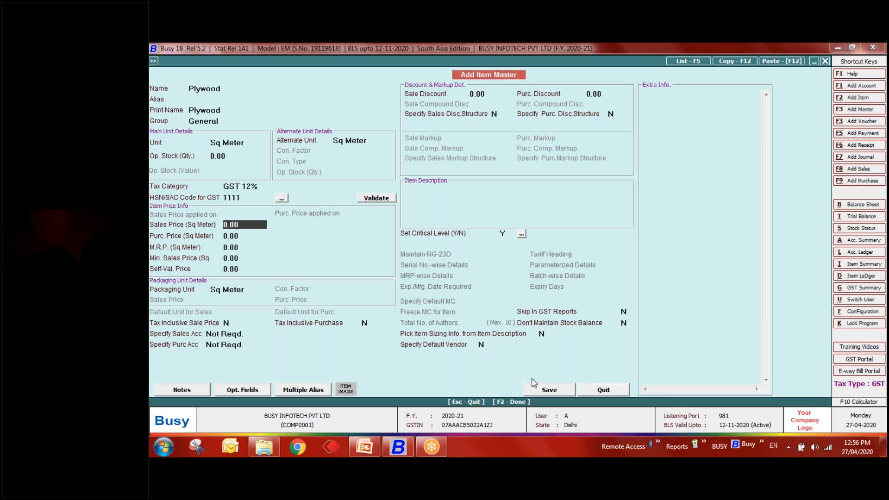
- Set pick item sizing from description to Y and save the Plywood item
left_click(547, 334)
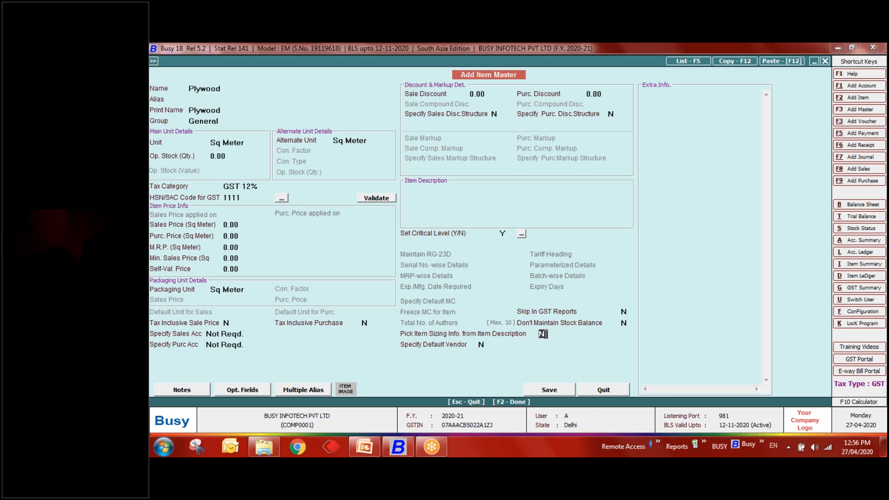
type("Y")
left_click(551, 390)
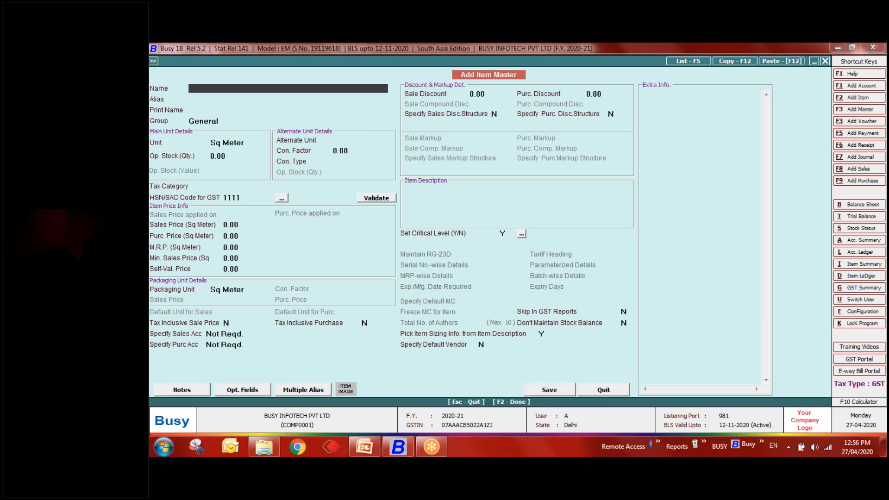
key("Escape")
key("Escape")
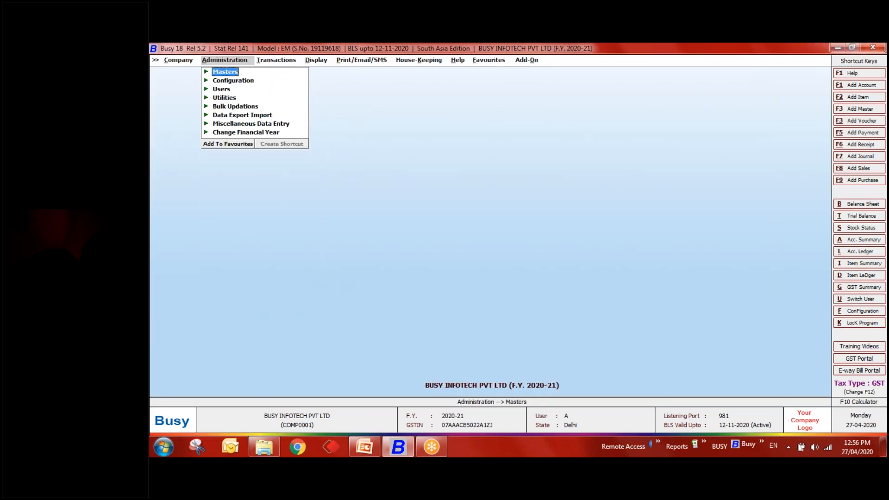
- Open Voucher Series Configuration, expand Sales and open the Main series' voucher configuration
key("Down")
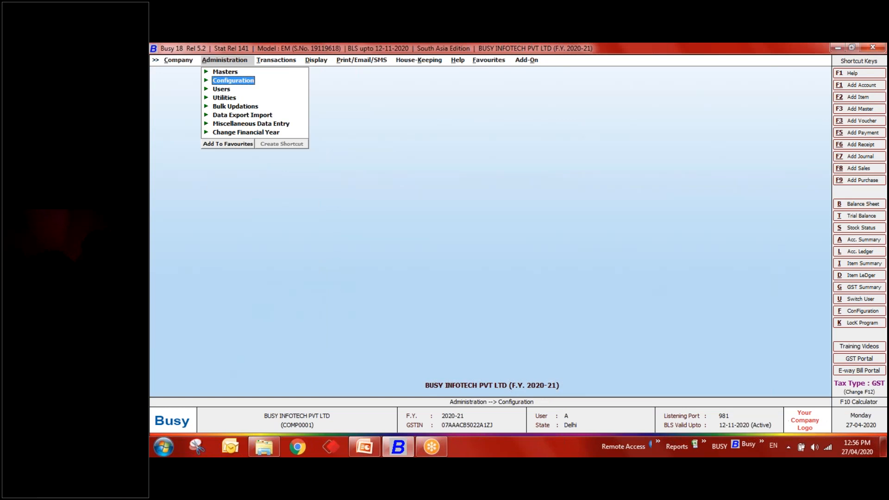
key("Return")
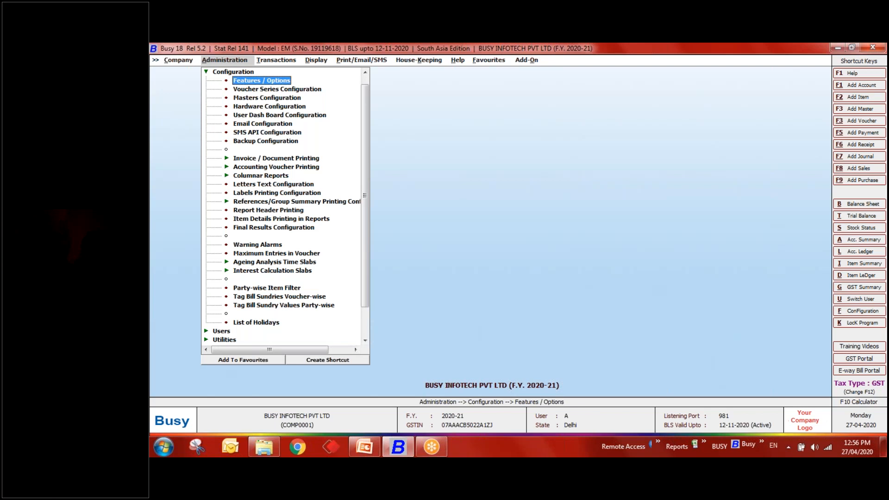
key("Down")
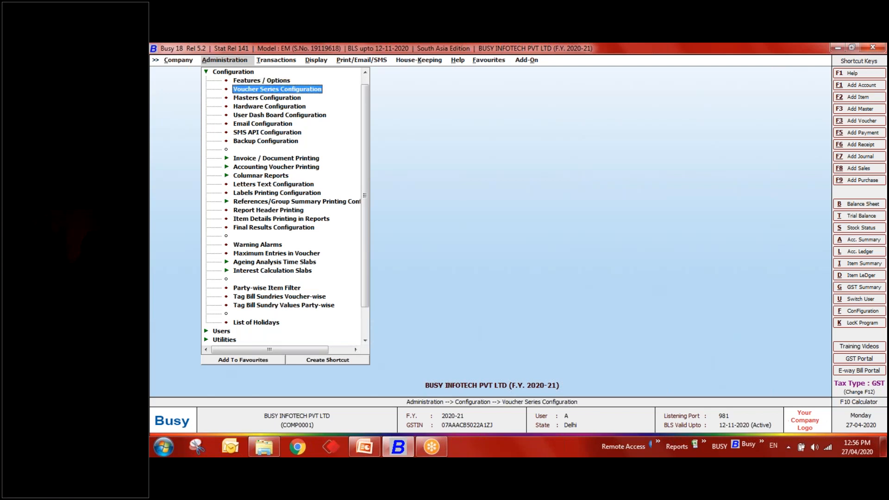
key("Return")
key("Down")
key("Down")
key("Down")
key("Up")
key("Up")
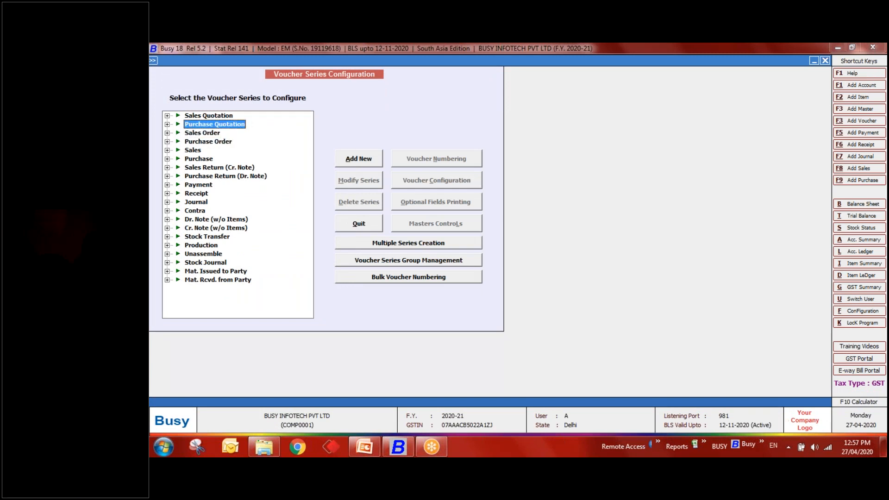
key("Down")
key("Down")
key("Down")
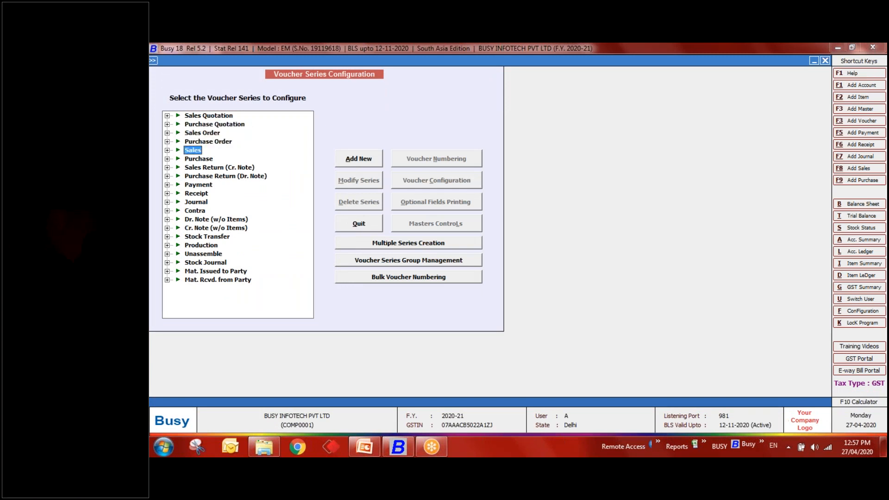
key("Right")
key("Down")
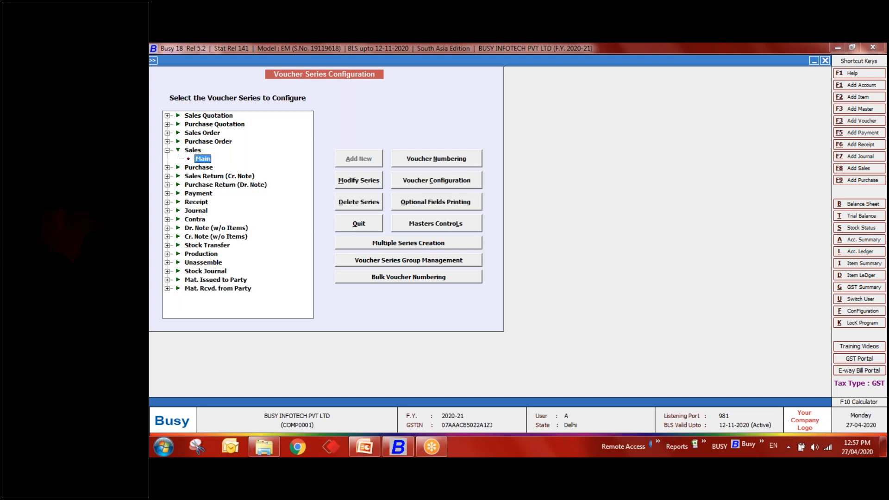
left_click(463, 185)
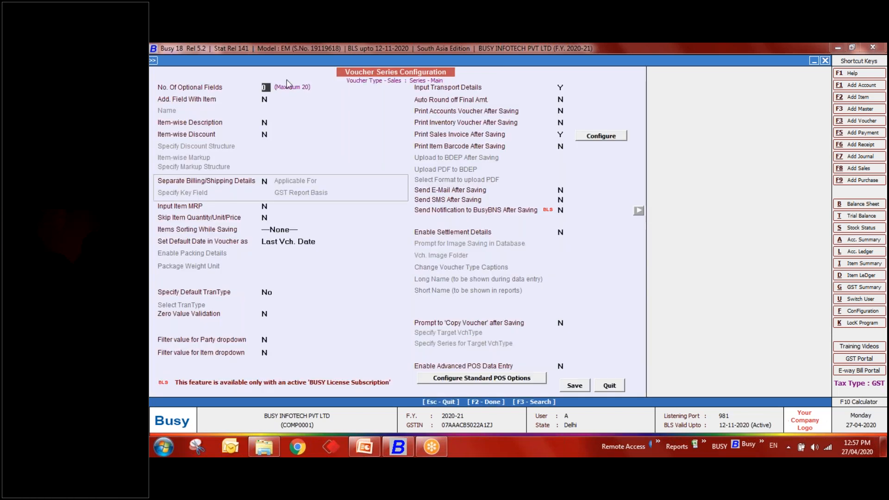
- Enable item-wise description with 3 description lines
left_click(269, 122)
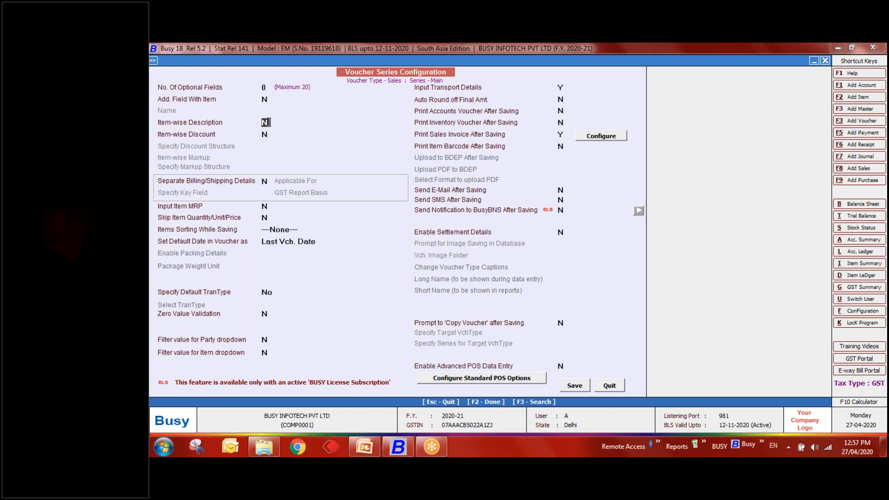
type("Y")
left_click(304, 128)
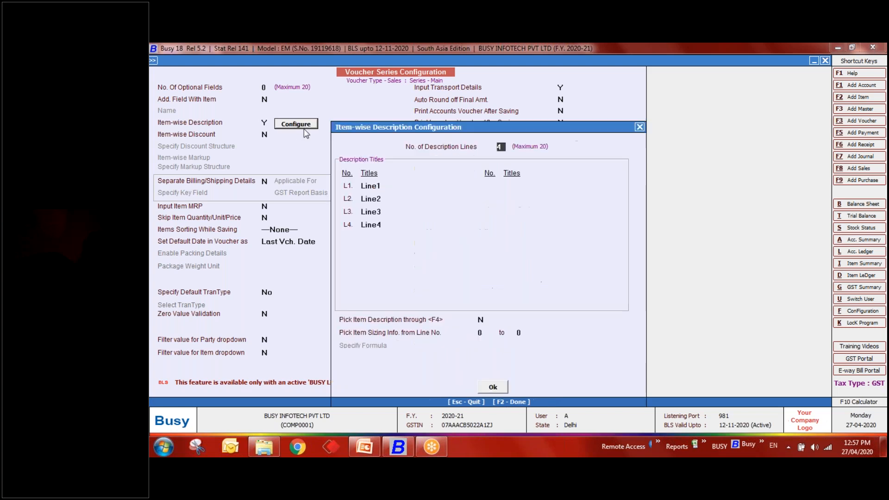
left_click(504, 146)
key("Return")
left_click(505, 146)
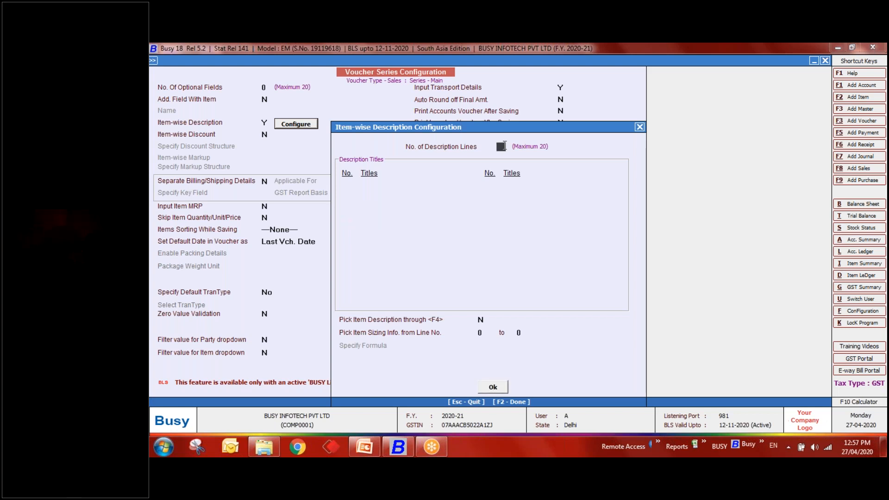
type("3")
key("Return")
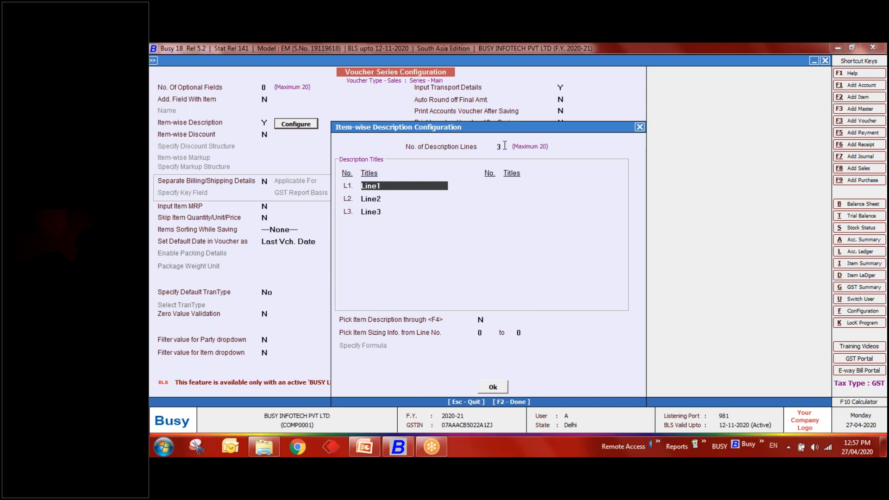
- Title the description lines Lenght, Breath and Height
type("Lenght")
key("Return")
key("BackSpace")
type("Breath")
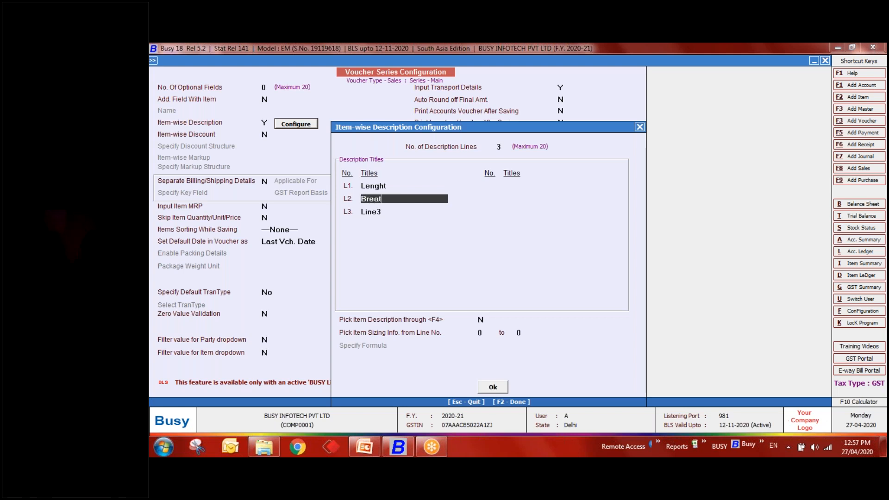
key("Return")
type("Height")
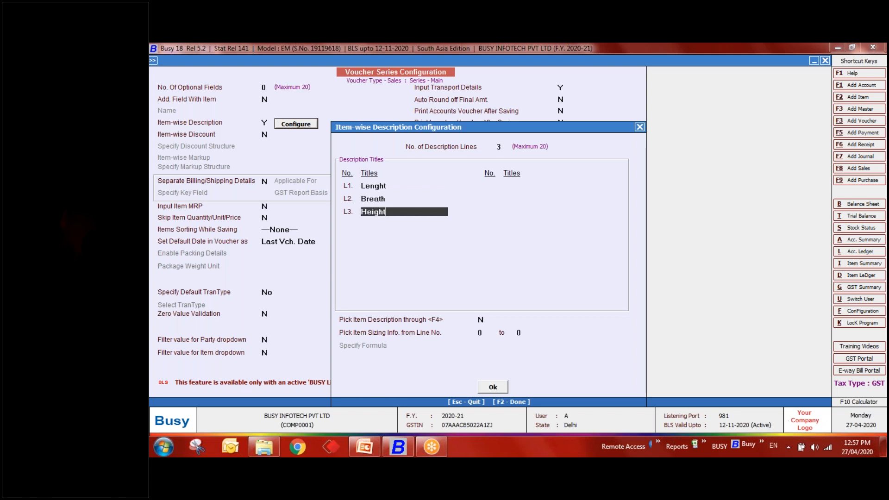
key("Return")
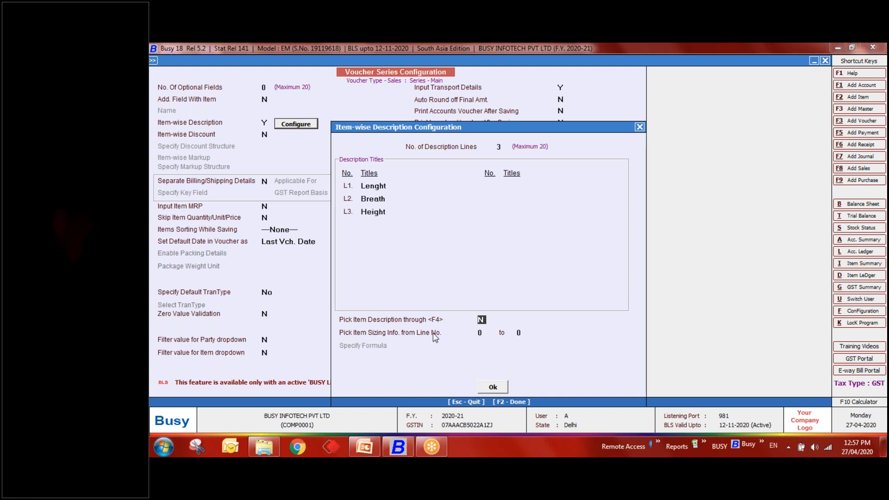
- Take item sizing from lines 1 to 3 with formula L1*l2*l3, and save the series
left_click(483, 333)
type("1")
key("Return")
type("3")
key("Return")
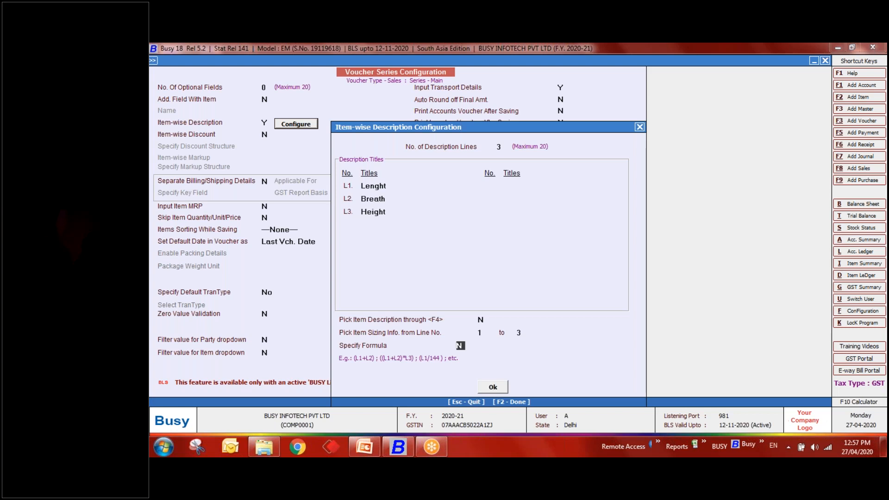
type("Y")
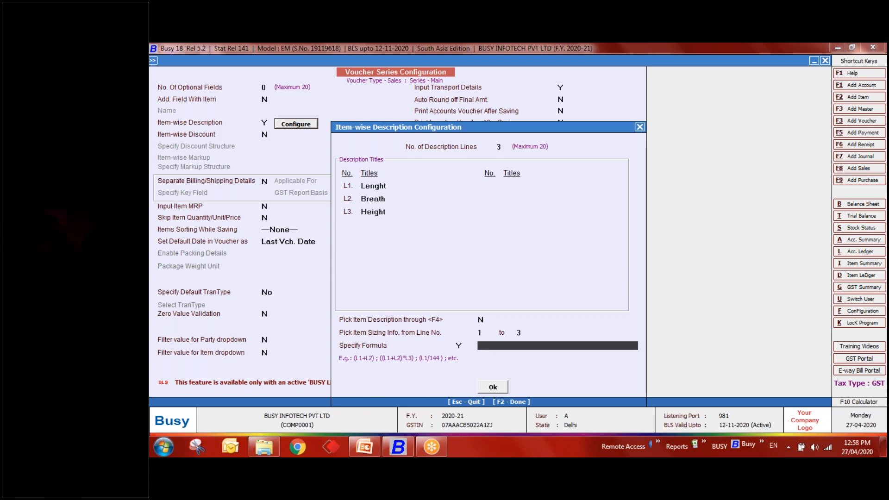
type("L1*l2*l3")
left_click(493, 387)
left_click(574, 385)
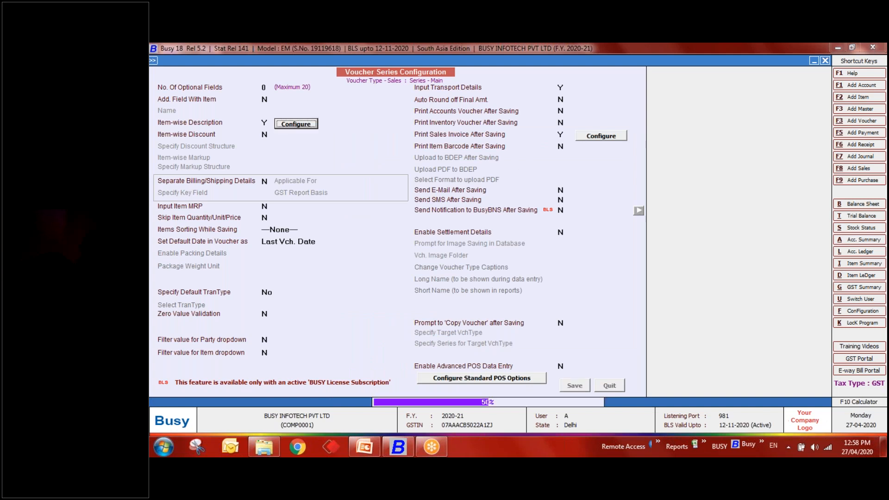
- Close the configuration and start a new sales voucher
key("Escape")
key("Escape")
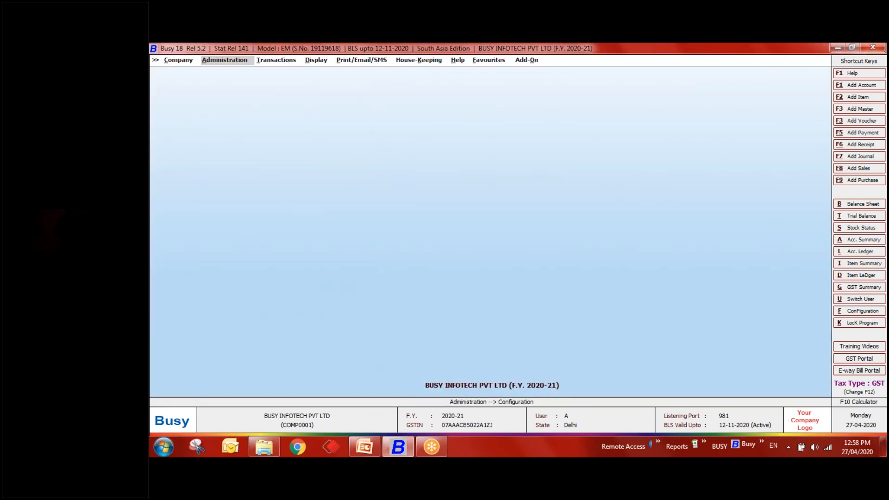
key("Right")
key("Return")
key("Return")
key("Escape")
key("Down")
key("Down")
key("Down")
key("Down")
key("Down")
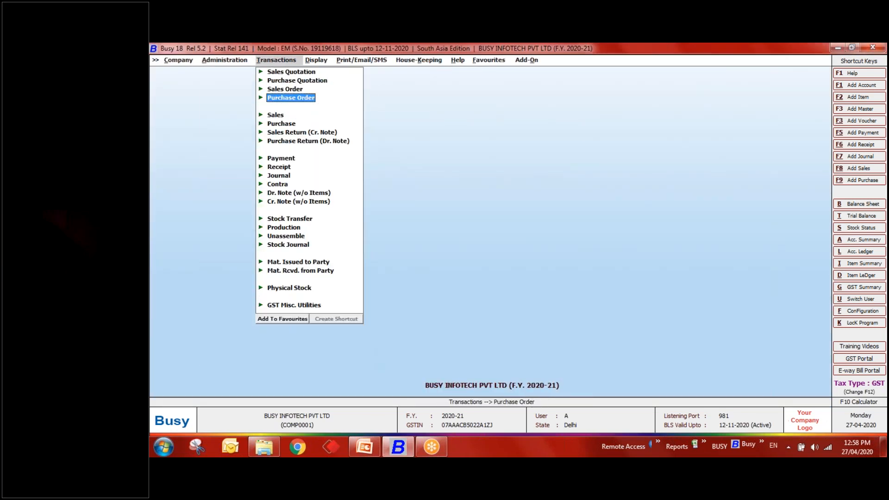
key("Return")
key("Return")
key("Return")
key("Return")
key("Return")
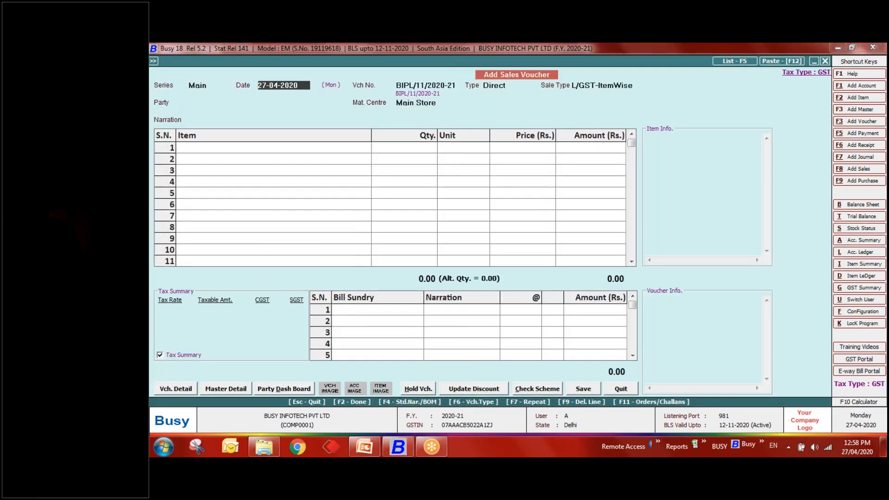
- Accept the sale type, choose the party and pick Plywood for row 1
key("Return")
key("Down")
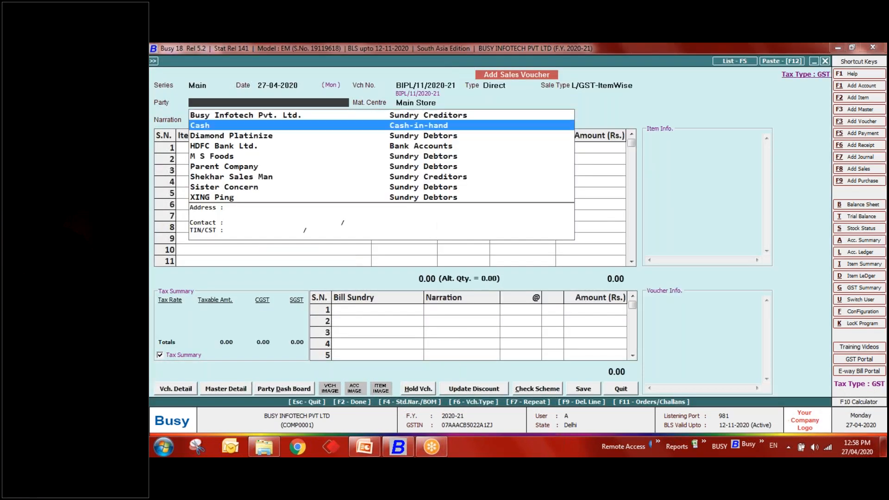
key("Down")
key("Return")
key("Return")
key("Down")
key("Down")
key("Down")
key("Down")
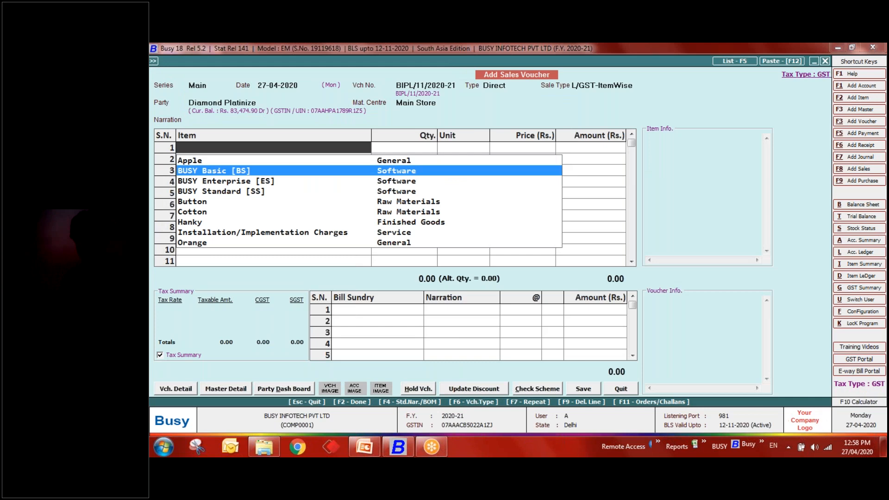
type("ply")
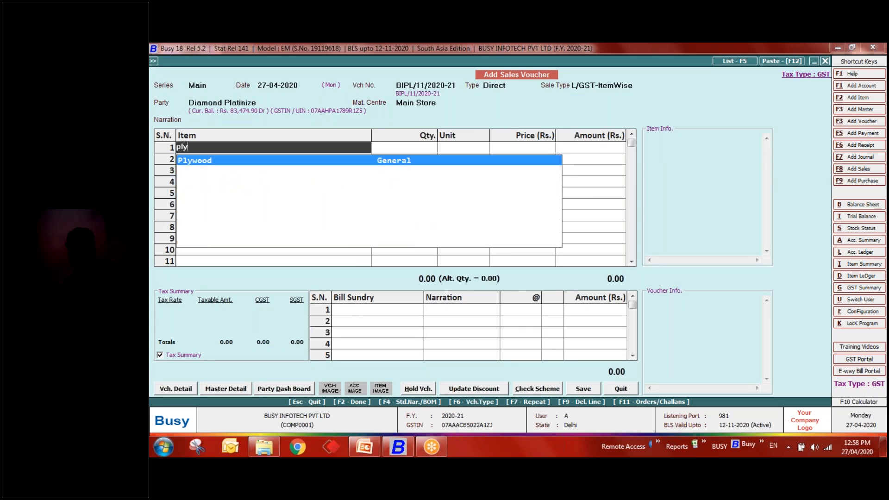
key("Return")
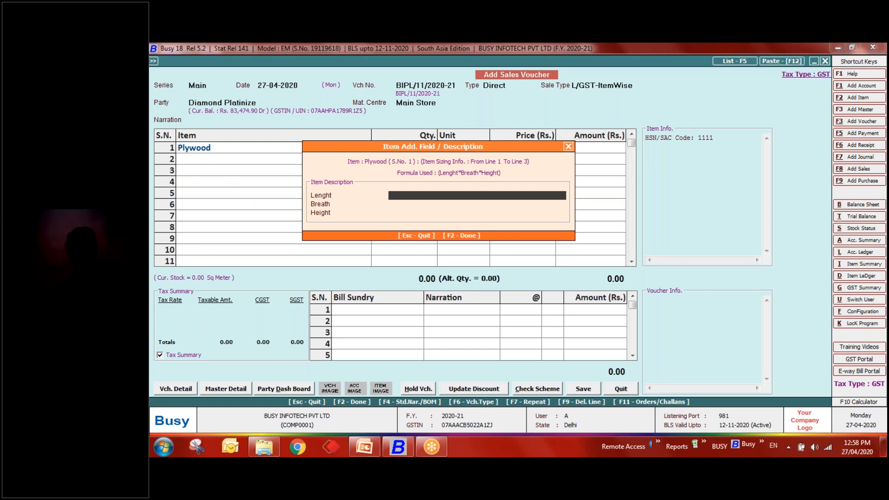
- Enter Lenght 10, Breath 2, Height 2 to get 40.00 Sq Meter, then exit the voucher
type("10")
key("Return")
type("2")
key("Return")
type("2")
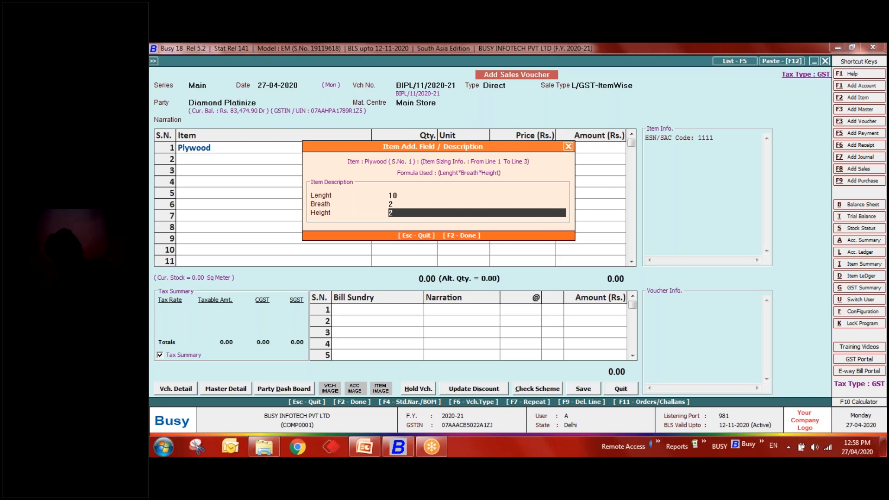
key("Return")
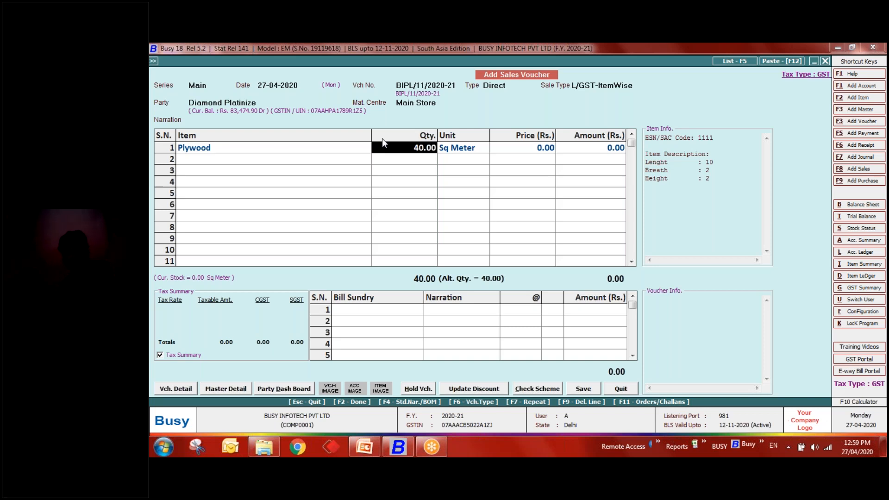
key("Escape")
- Discard the sales voucher and review the Inventory options without changing anything
key("y")
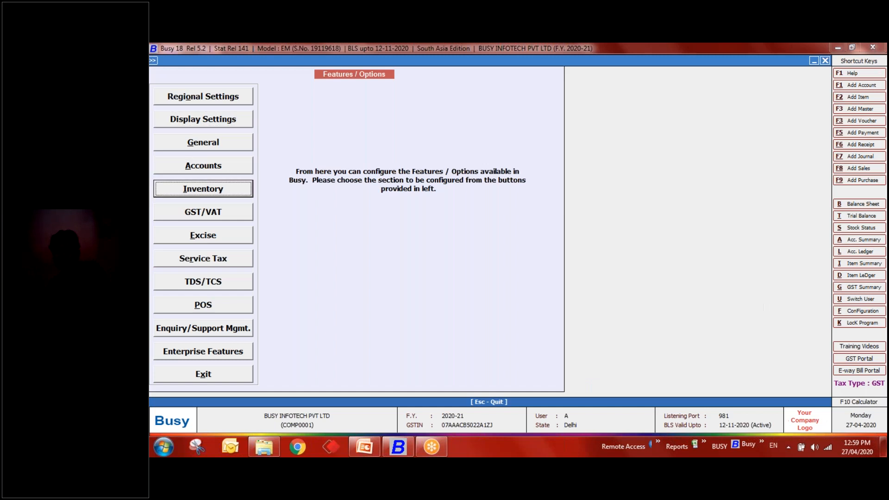
key("Return")
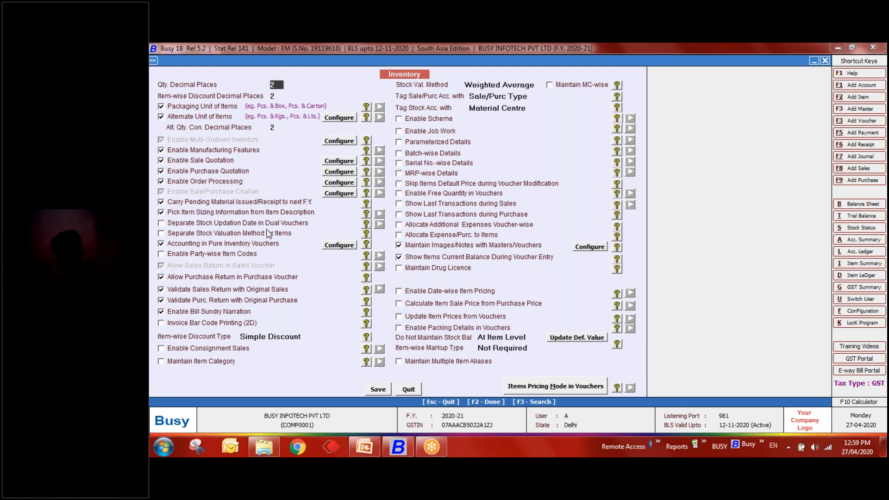
key("Escape")
key("Escape")
key("Escape")
key("Return")
key("Return")
key("Down")
key("Down")
key("Down")
key("Down")
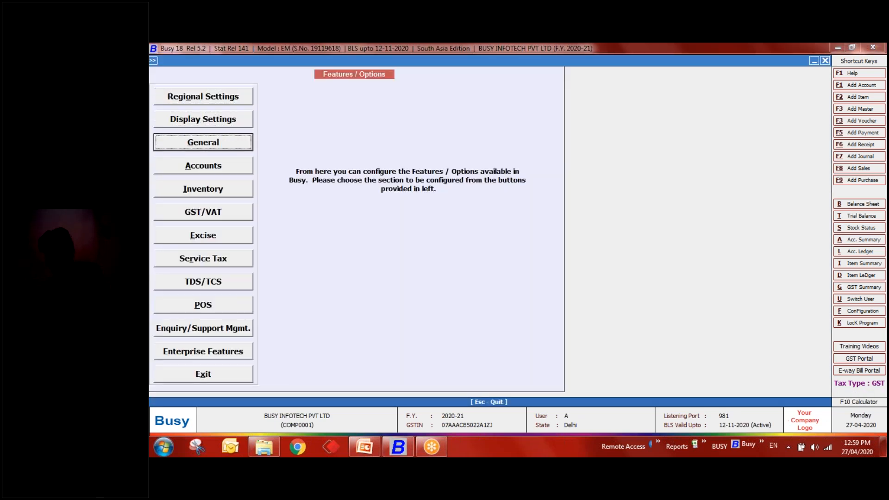
key("Return")
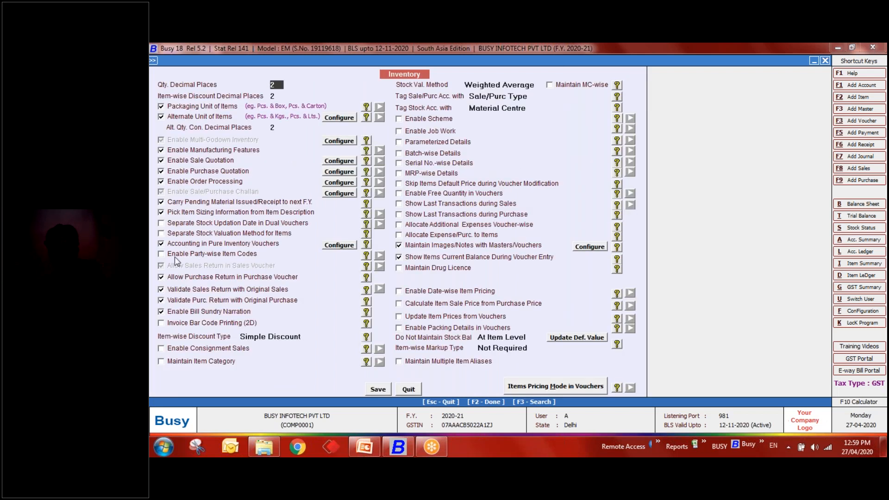
key("Escape")
key("Escape")
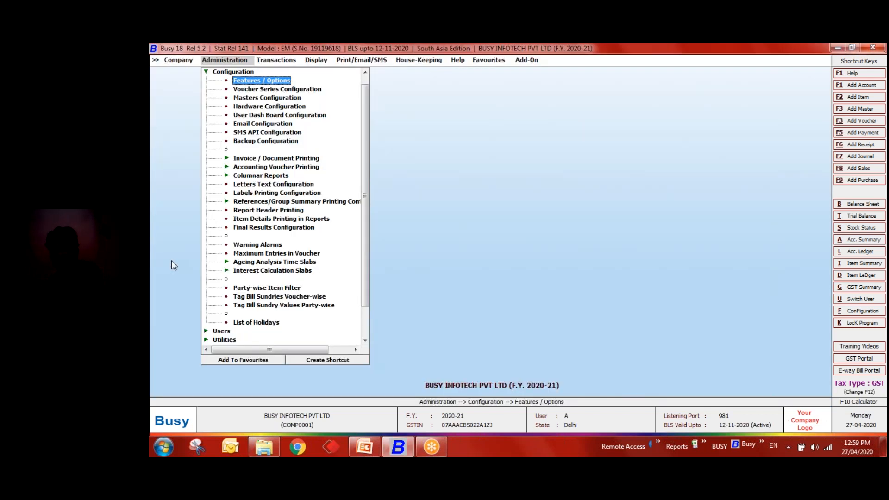
- Open the Plywood item master for modification
key("Up")
key("Up")
key("Up")
key("Up")
key("Up")
key("Up")
key("Up")
key("Up")
key("Up")
key("Up")
key("Up")
key("Up")
key("Up")
key("Up")
key("Up")
key("Up")
key("Up")
key("Up")
key("Up")
key("Up")
key("Down")
key("Down")
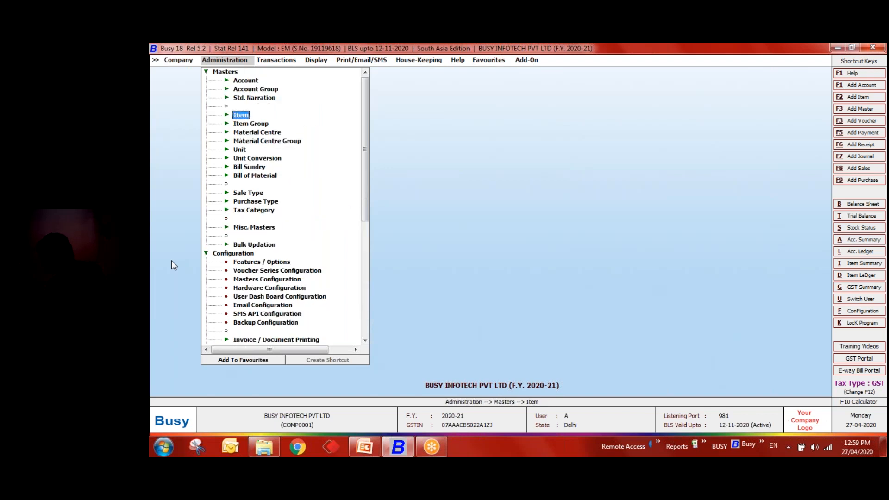
key("Return")
key("Down")
key("Return")
type("Plywood")
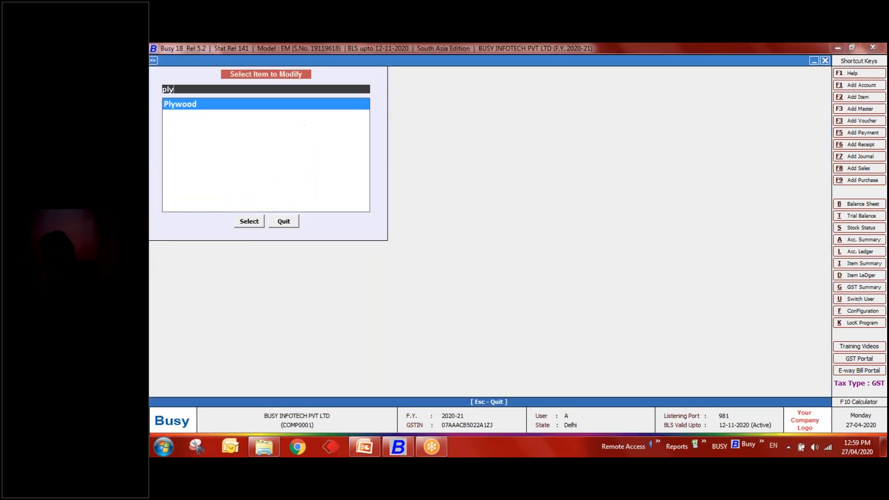
key("Return")
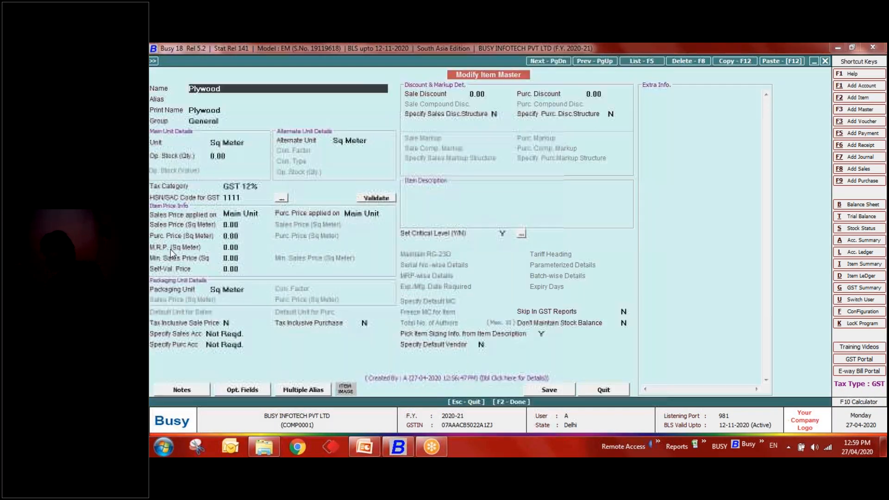
- Confirm sizing from item description is Y and save Plywood with F2
left_click(543, 333)
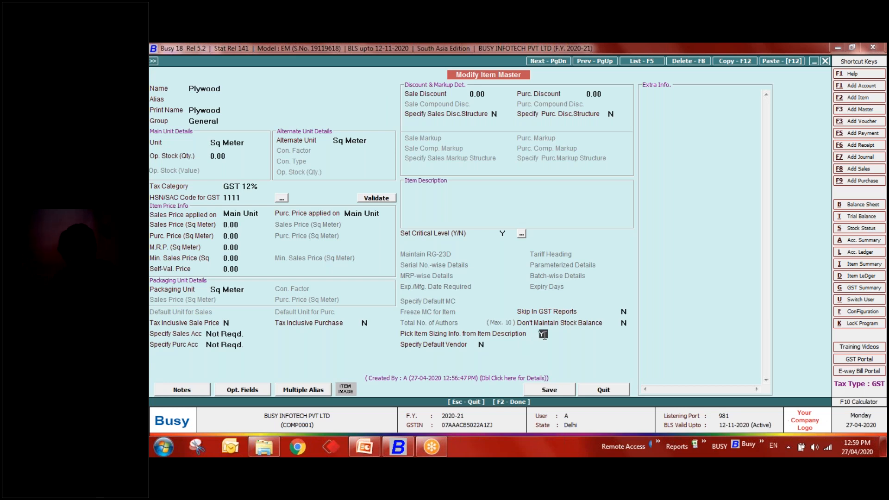
key("F2")
key("Return")
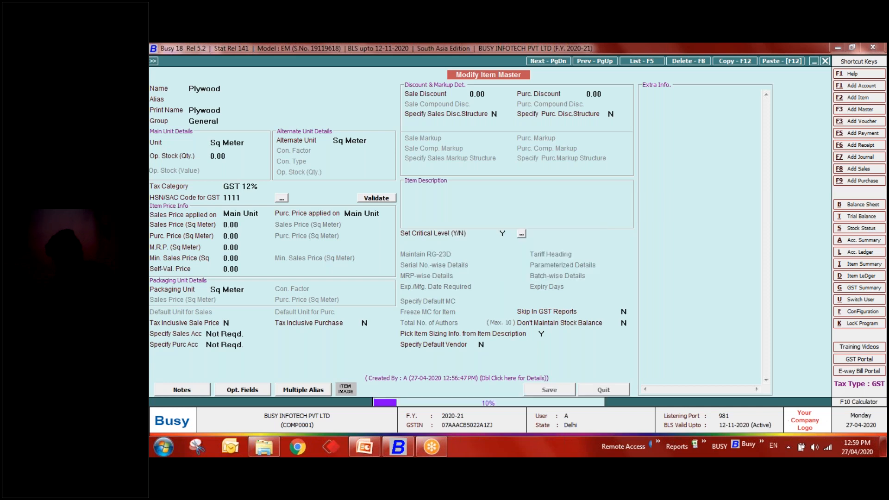
key("Escape")
key("Escape")
key("Escape")
key("Down")
key("Down")
key("Right")
- Open the voucher configuration of the Sales Main series
key("Left")
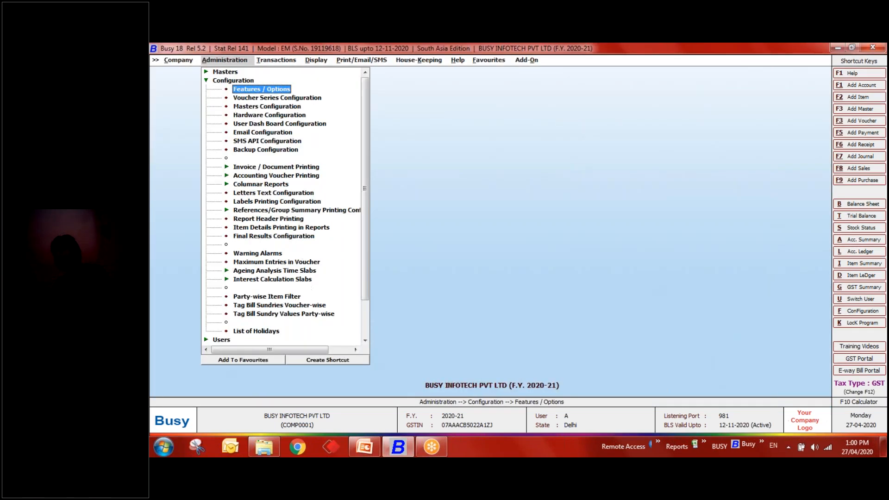
key("Down")
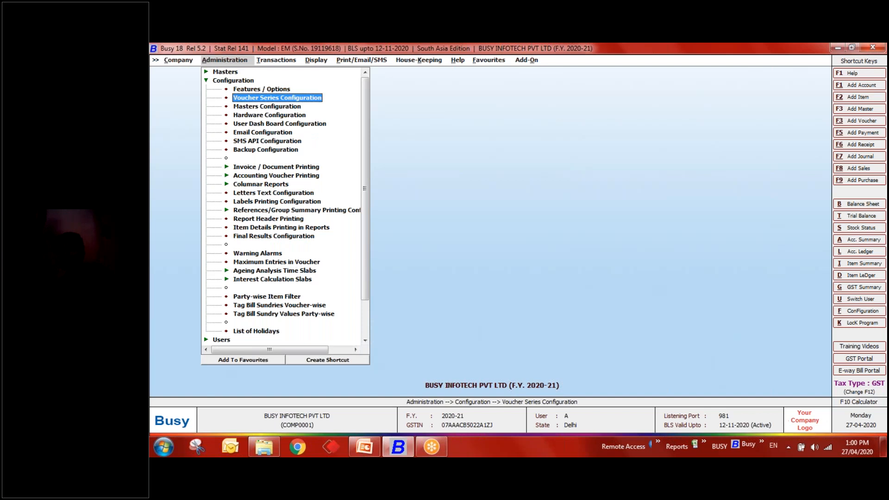
key("Return")
key("Down")
key("Down")
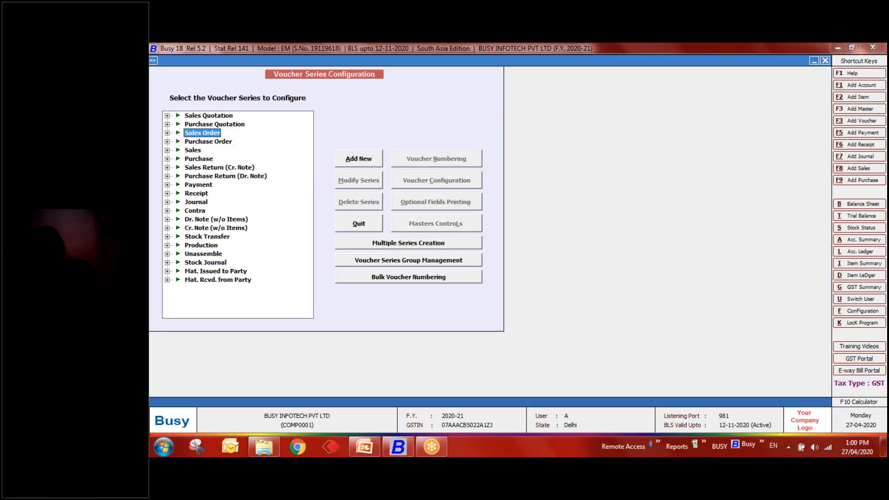
key("Down")
key("Down")
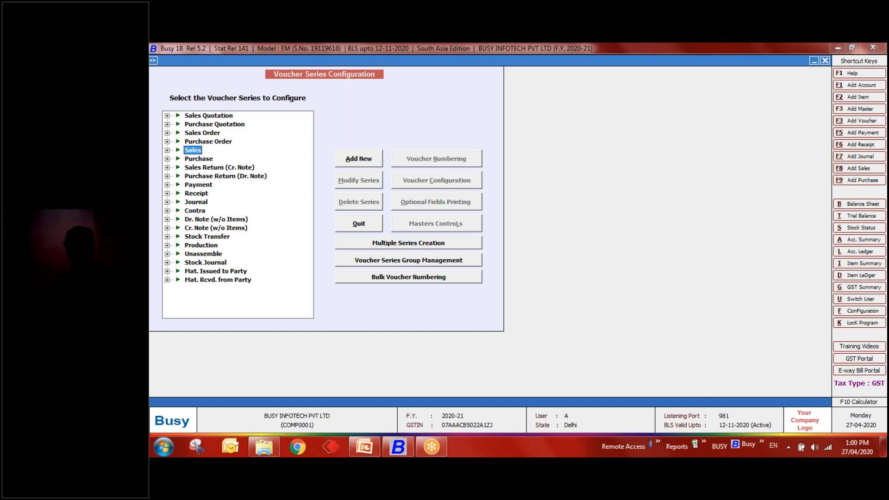
key("Right")
key("Down")
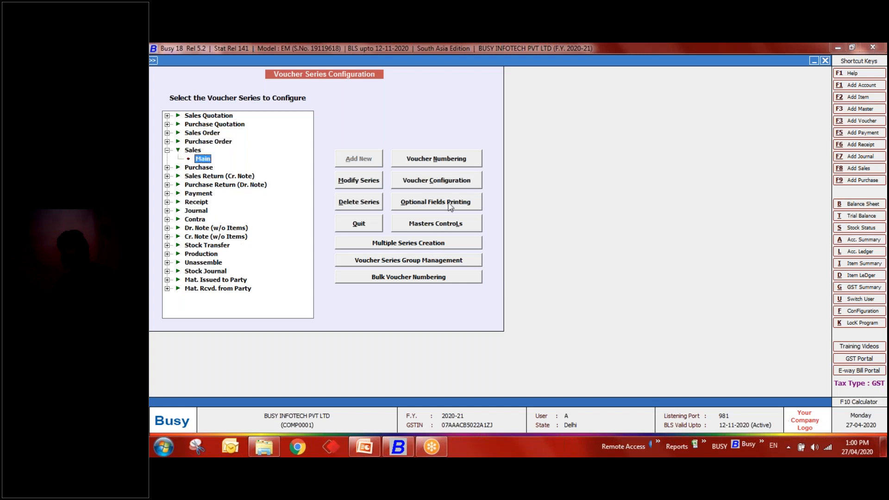
left_click(454, 180)
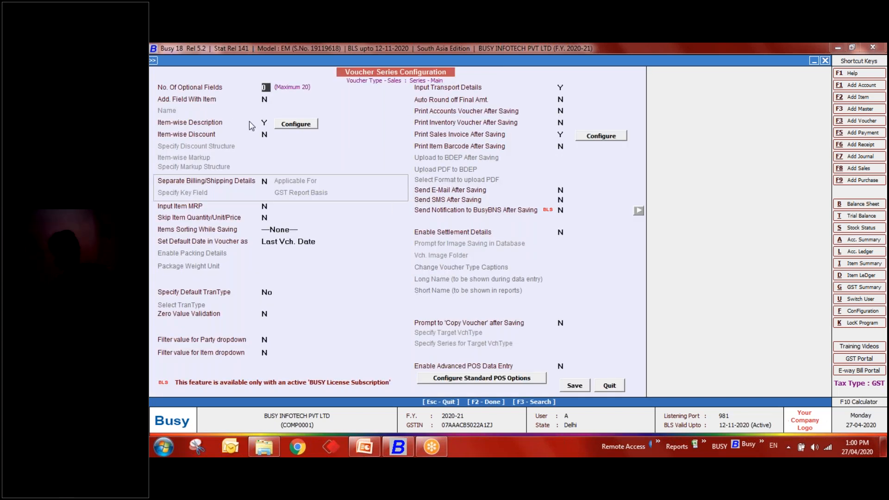
- Correct the first description title from Lenght to Length and save the settings
left_click(296, 124)
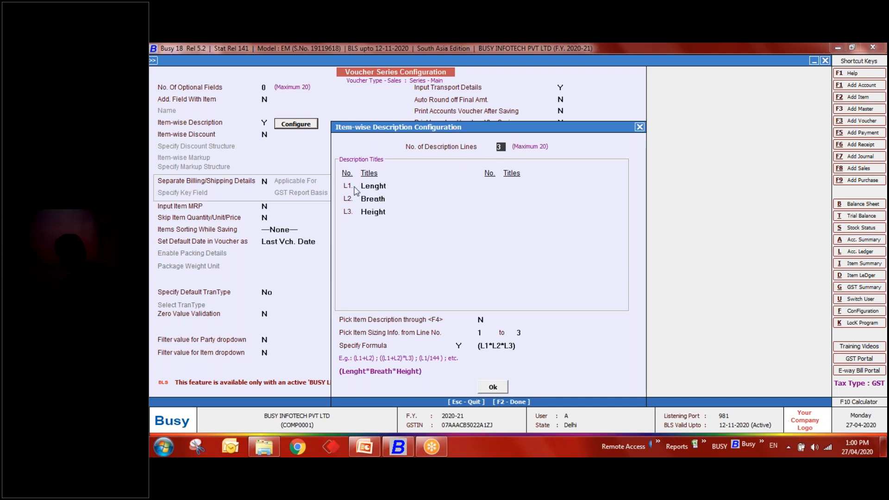
left_click(389, 187)
key("BackSpace")
key("BackSpace")
type("th")
key("Return")
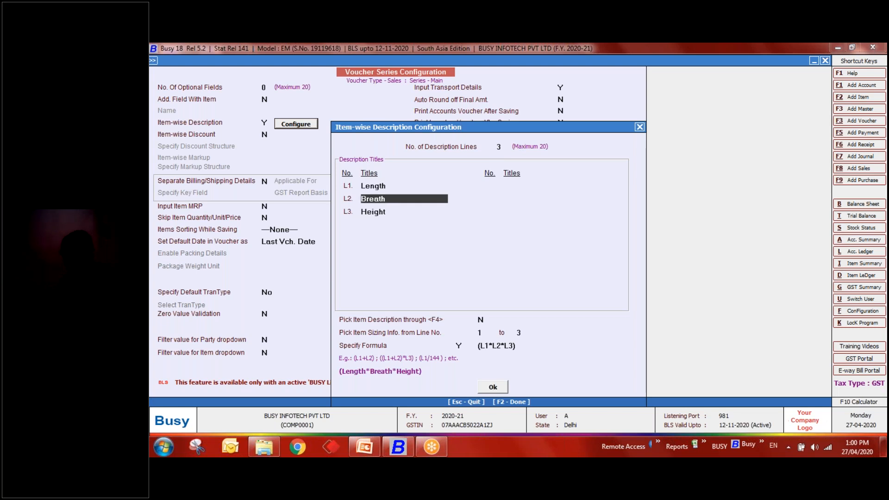
key("Return")
key("Return")
key("Return")
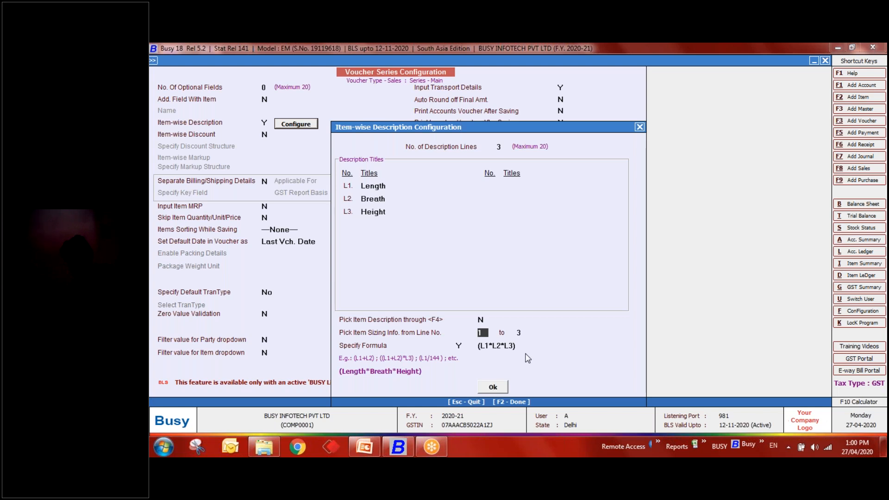
key("F2")
key("F2")
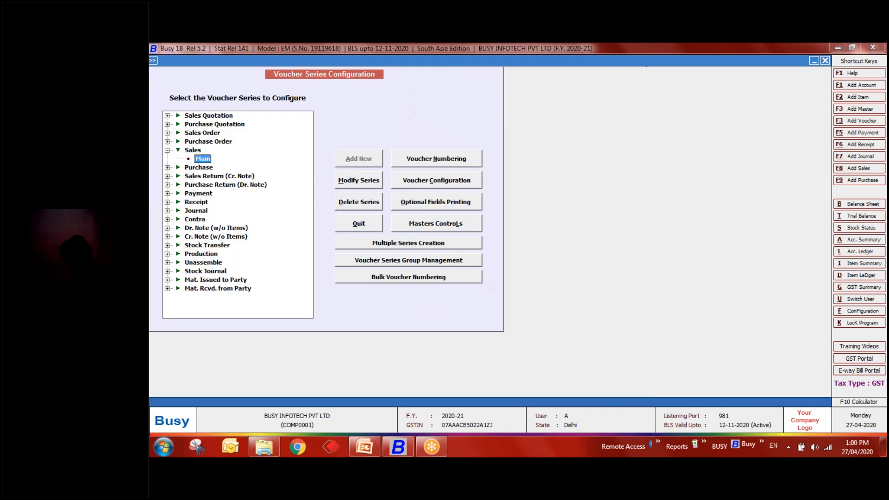
key("Escape")
- Start a new sales voucher, pick the party, and choose Plywood as the first item
key("Right")
key("Return")
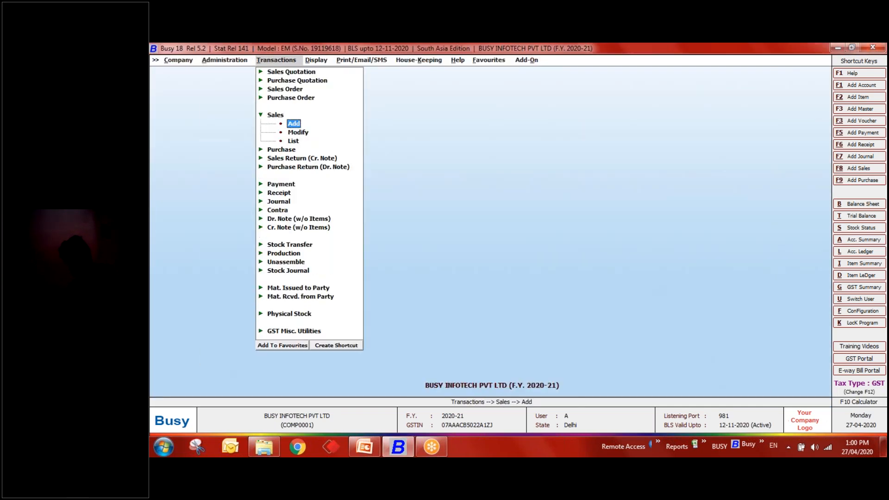
key("Return")
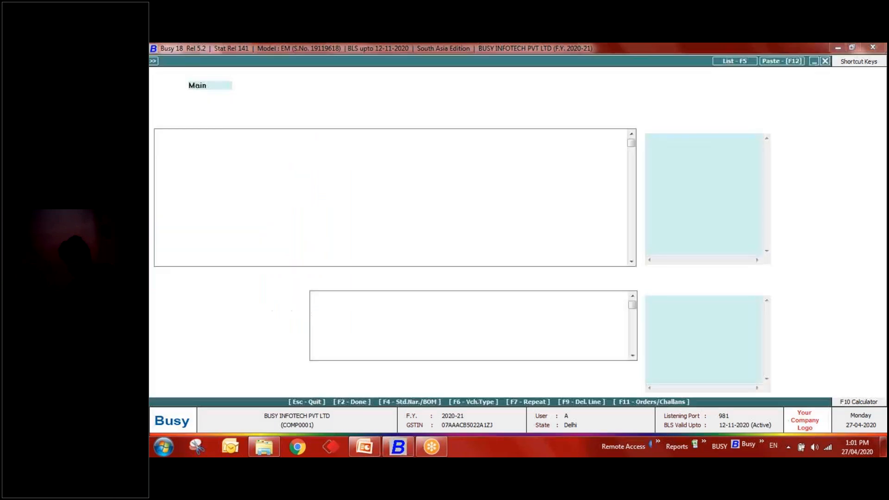
key("Return")
key("Return")
key("Return")
key("Return")
key("Down")
key("Down")
key("Return")
key("Return")
key("Return")
key("Down")
key("Down")
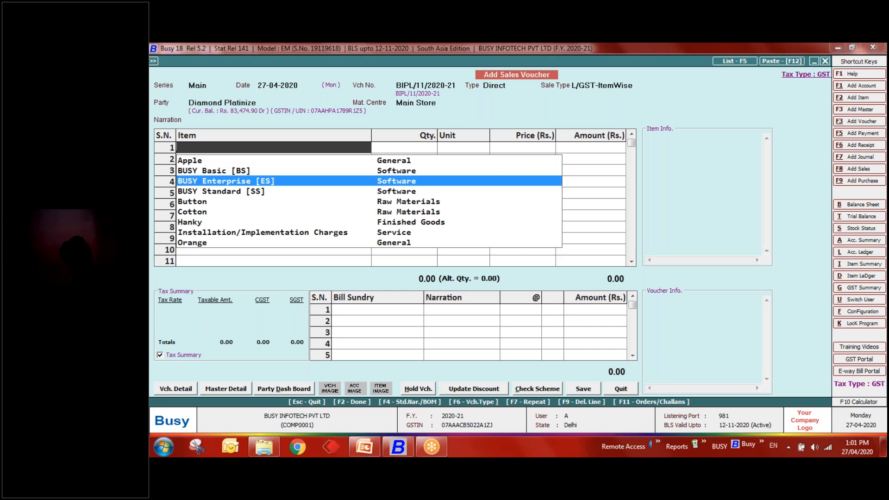
type("ply")
key("Return")
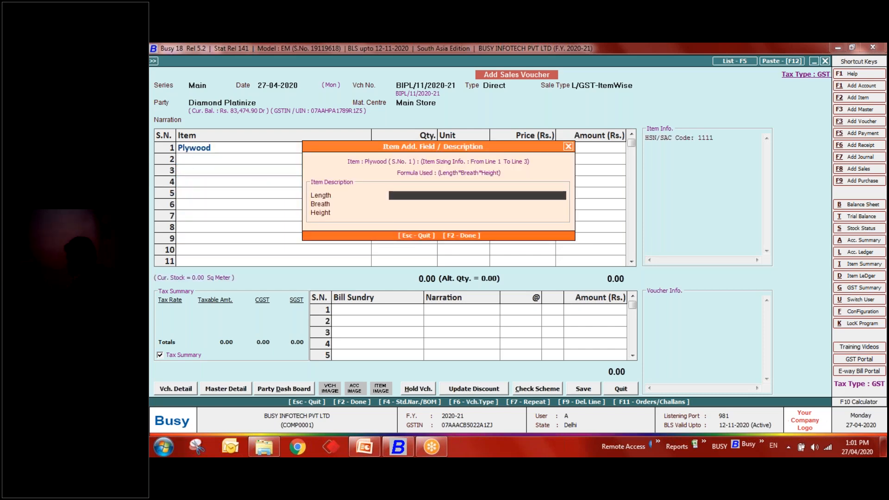
- Enter Length 20, Breath 2 and Height 10 so quantity computes to 400.00 Sq Meter
type("20")
key("Return")
type("2")
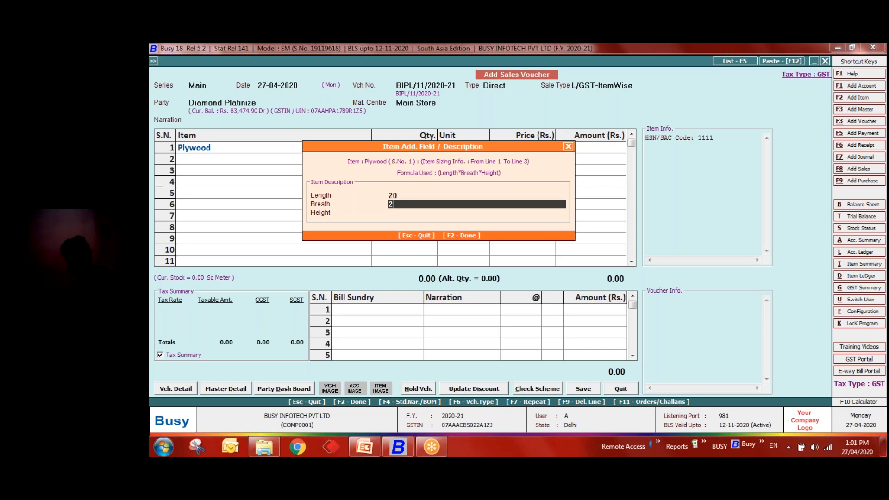
key("Return")
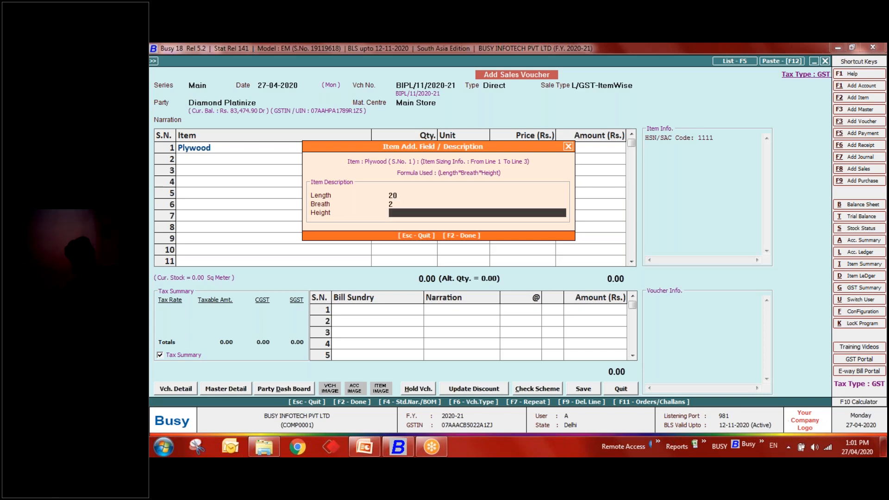
type("10")
key("Return")
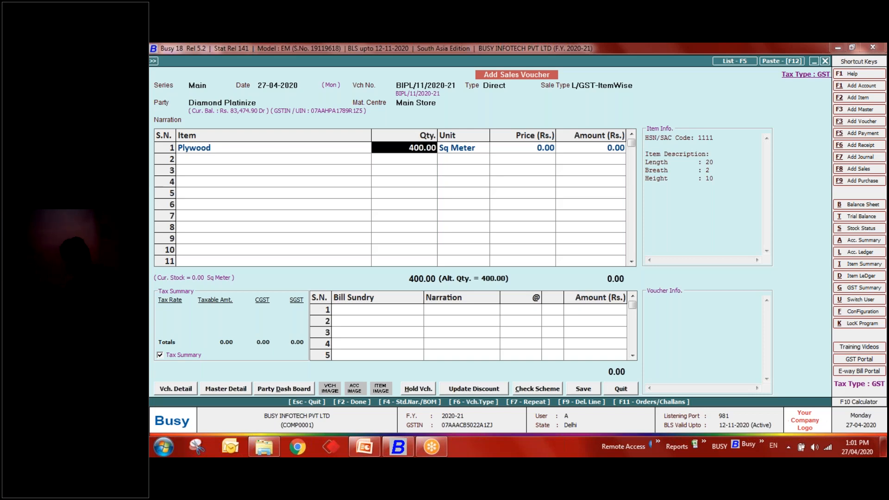
- Discard the trial sales voucher without saving and return to the main screen
key("Escape")
key("Left")
key("Return")
key("Escape")
key("Escape")
key("Escape")
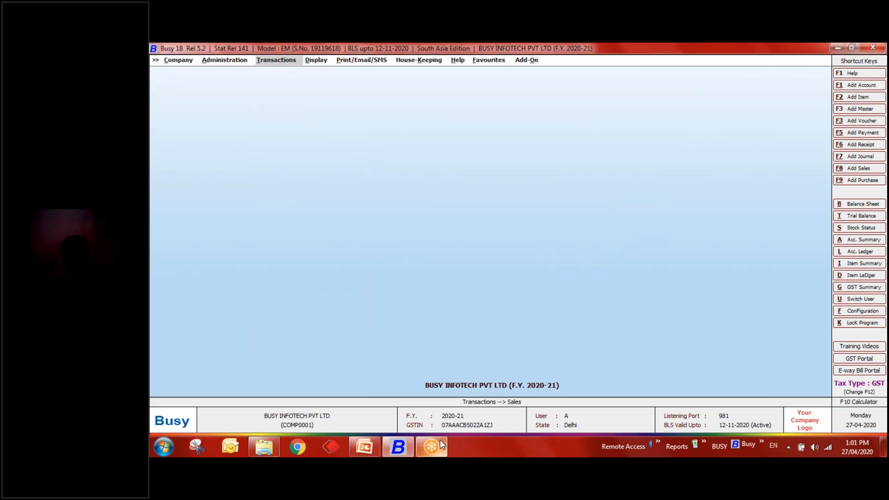
left_click(366, 447)
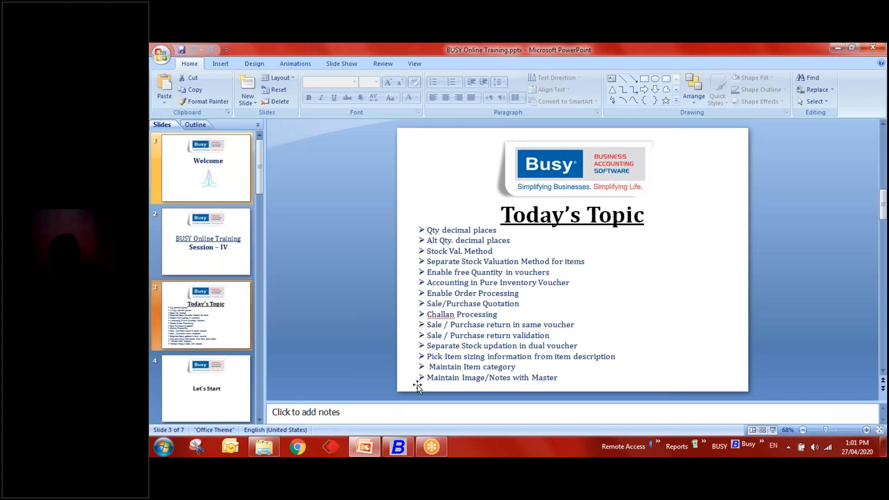
left_click(399, 447)
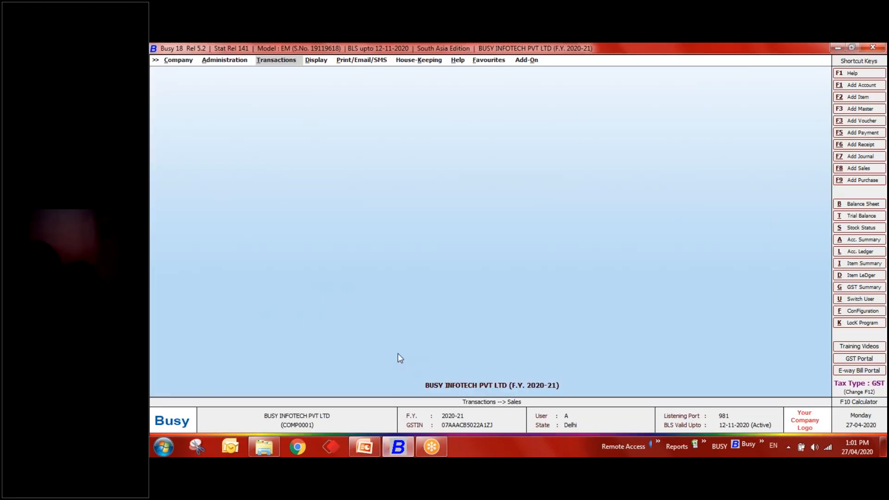
key("Left")
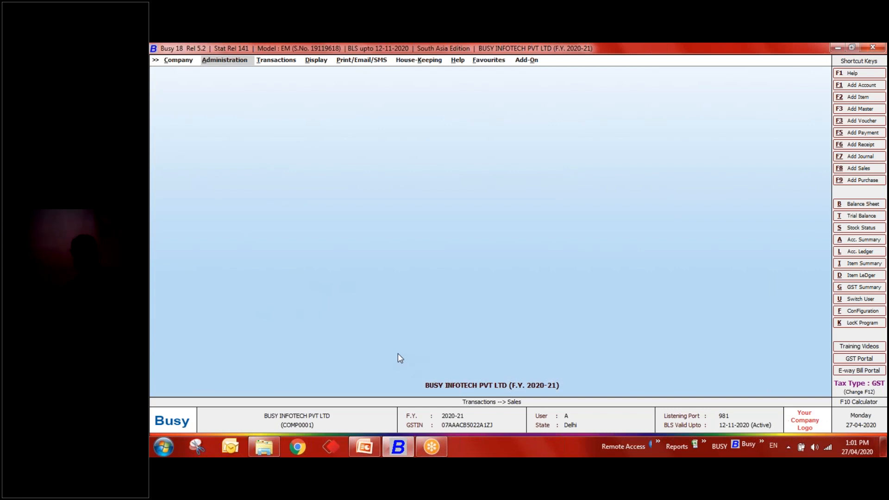
- In the Inventory features and options, tick Maintain Item Category and set its caption to 'Brand'
key("Return")
key("Return")
key("Return")
key("Down")
key("Down")
key("Down")
key("Down")
key("Return")
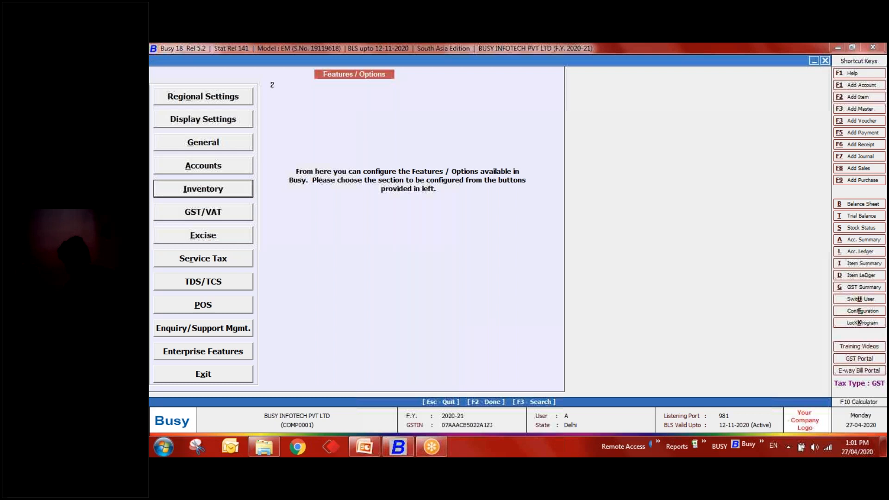
left_click(201, 361)
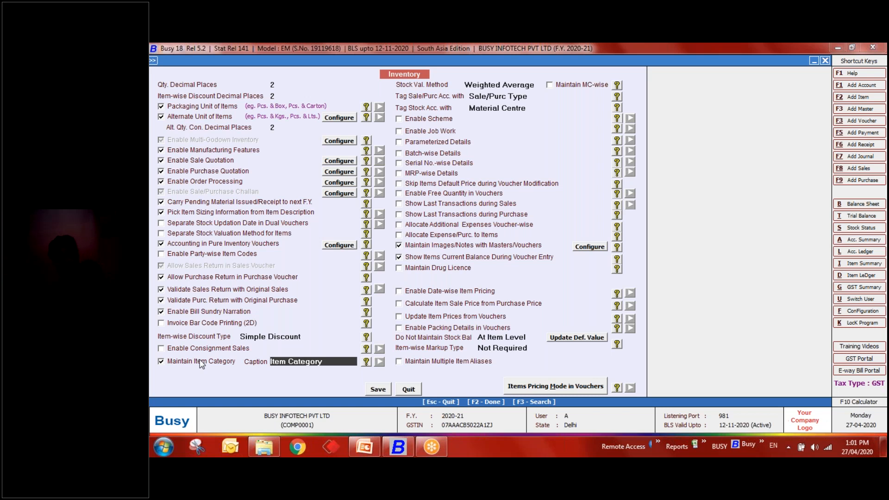
key("BackSpace")
key("BackSpace")
key("BackSpace")
key("BackSpace")
key("BackSpace")
key("BackSpace")
key("BackSpace")
key("BackSpace")
key("BackSpace")
key("BackSpace")
key("BackSpace")
key("BackSpace")
key("BackSpace")
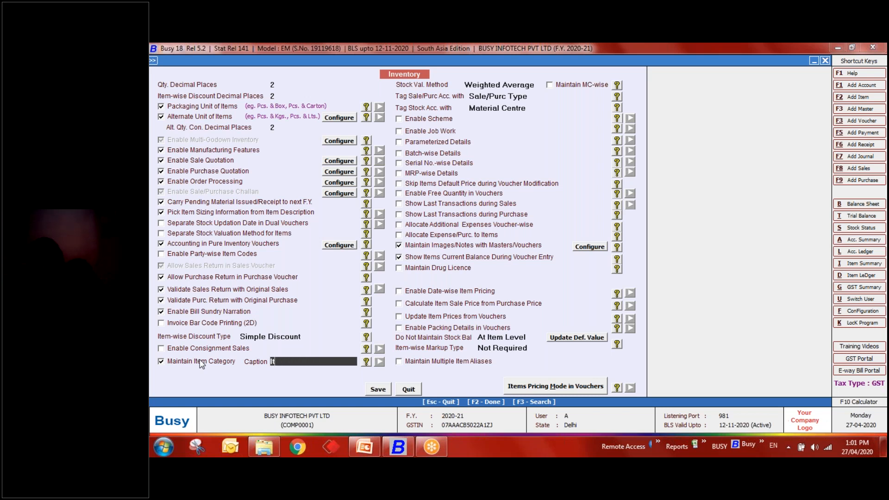
type("Brand")
key("Return")
- Save the inventory options and return to the administration configuration menu
key("F2")
key("Return")
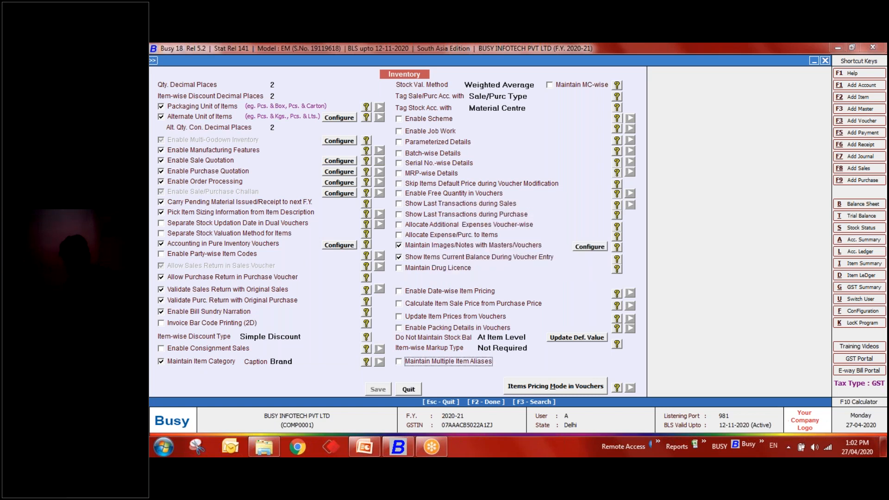
key("Escape")
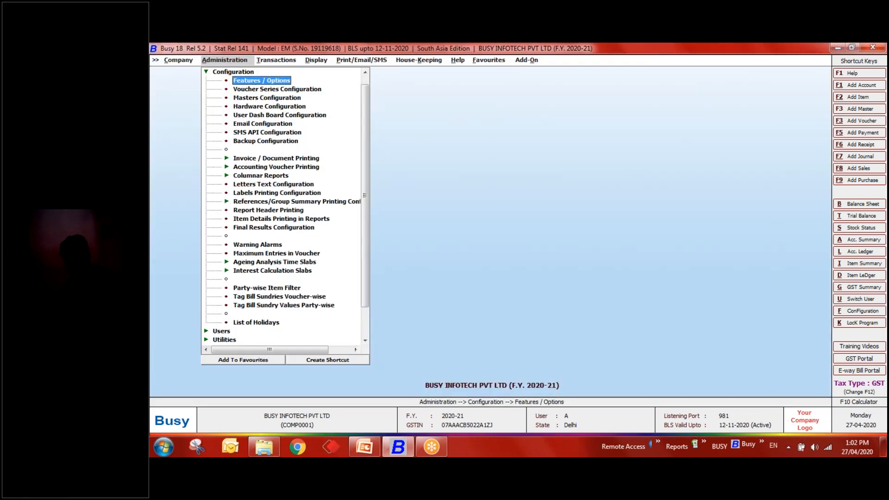
key("Escape")
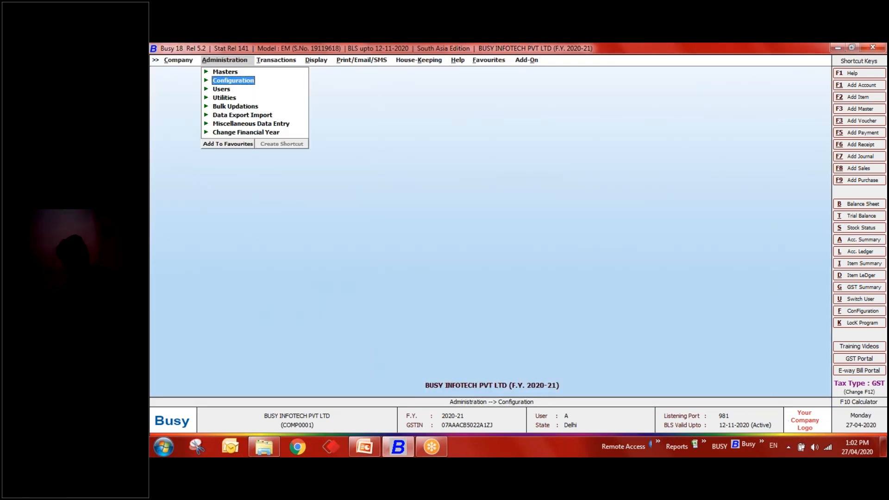
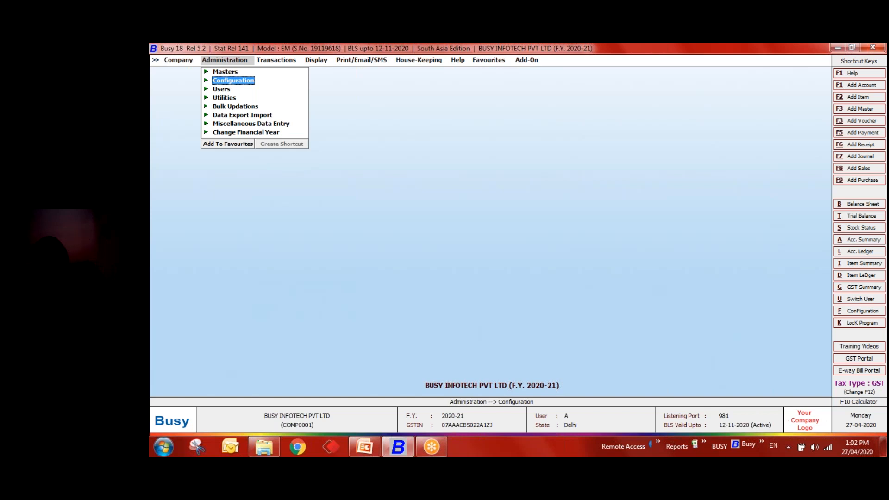
- Start a new item named J5 Black and create a new item group 'Mobile' for it
key("Up")
key("Return")
key("Down")
key("Down")
key("Down")
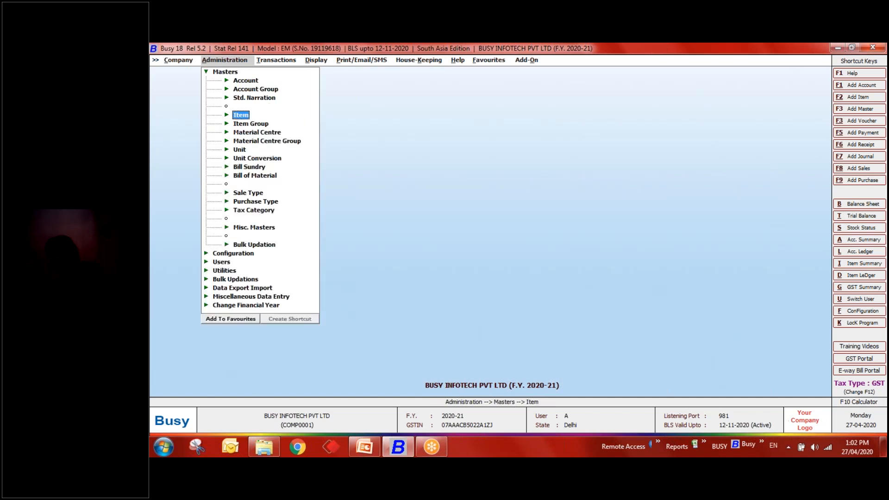
key("Return")
key("Return")
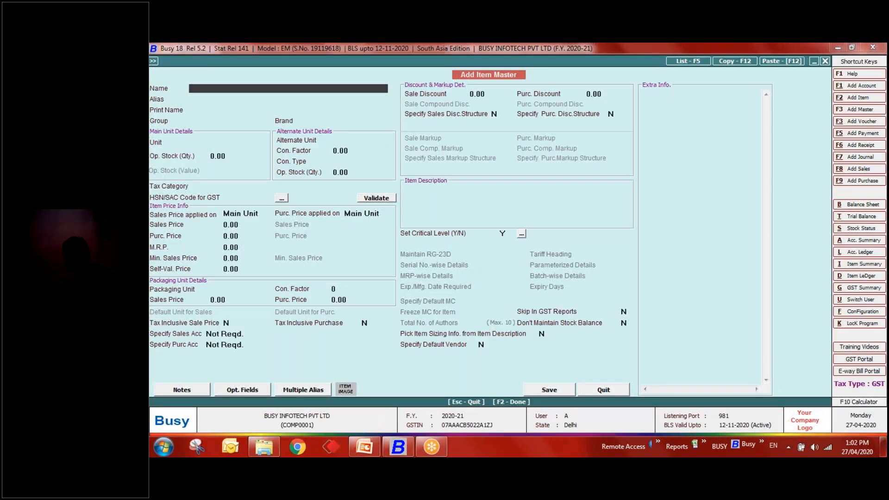
type("J5 Black")
key("Return")
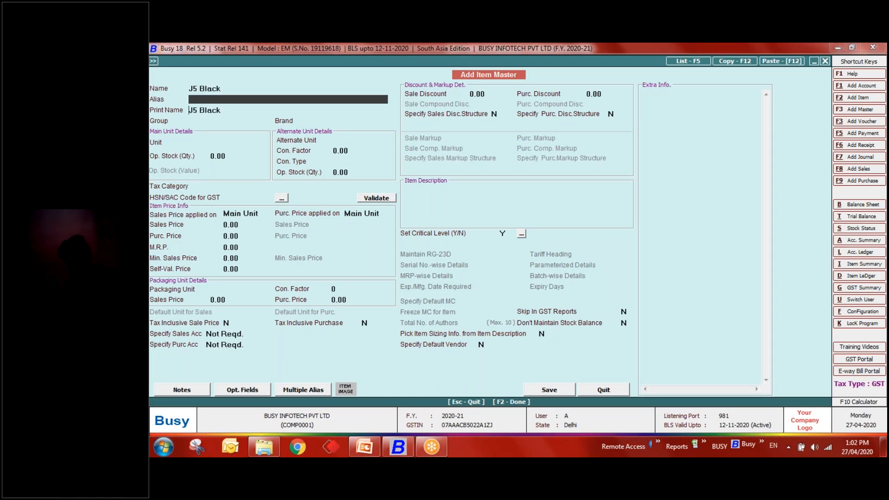
key("Return")
key("Return")
key("F3")
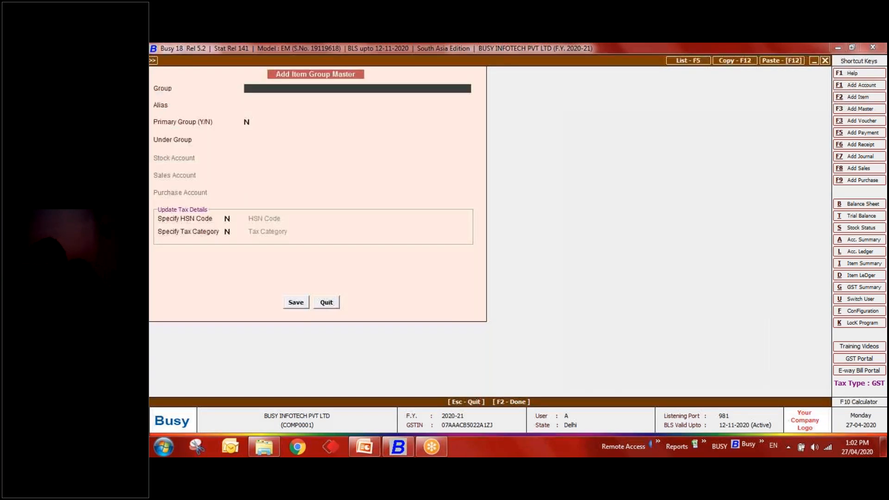
type("Mobile")
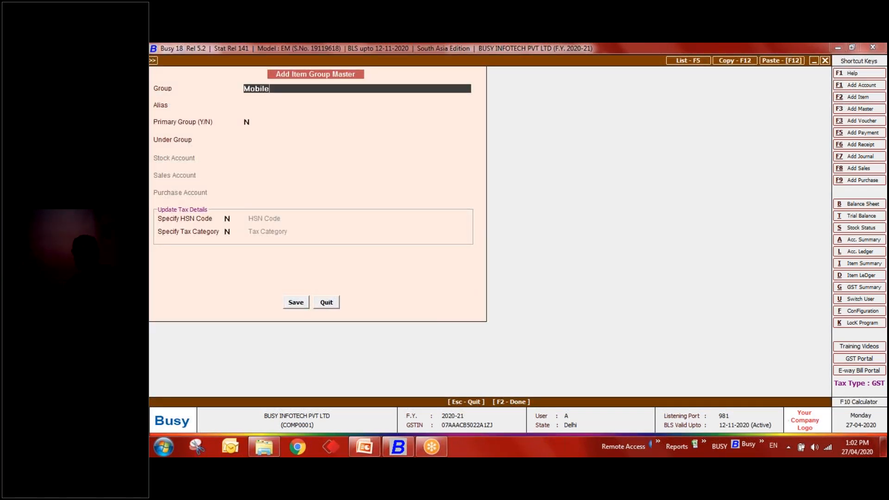
key("Return")
key("Return")
type("Y")
key("F2")
key("Return")
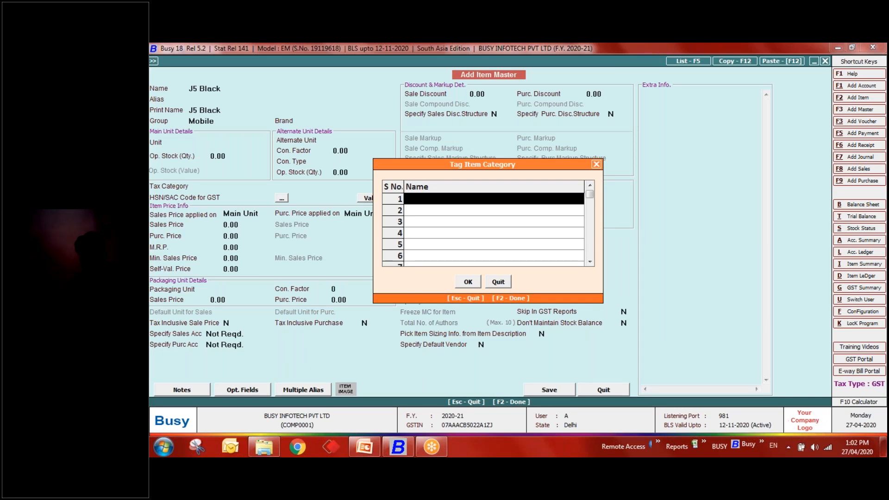
- Create the brand Samsung and tag it as the item's only brand
type("Sa")
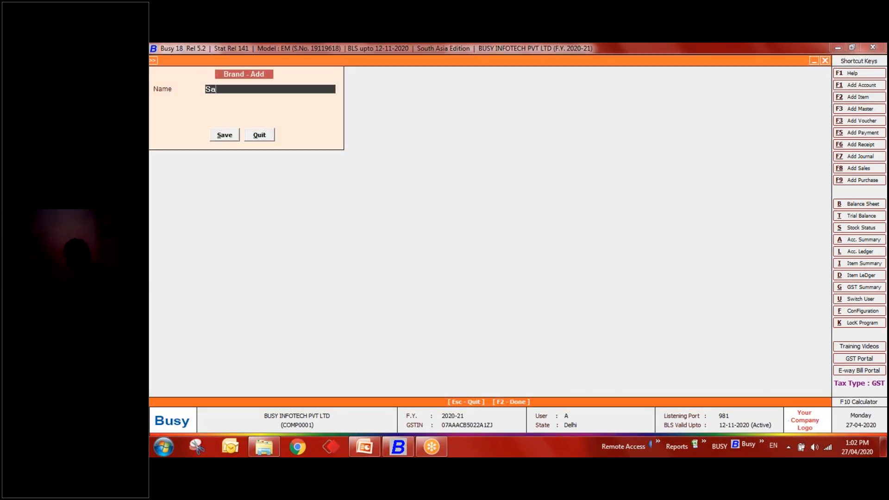
type("msung")
key("Return")
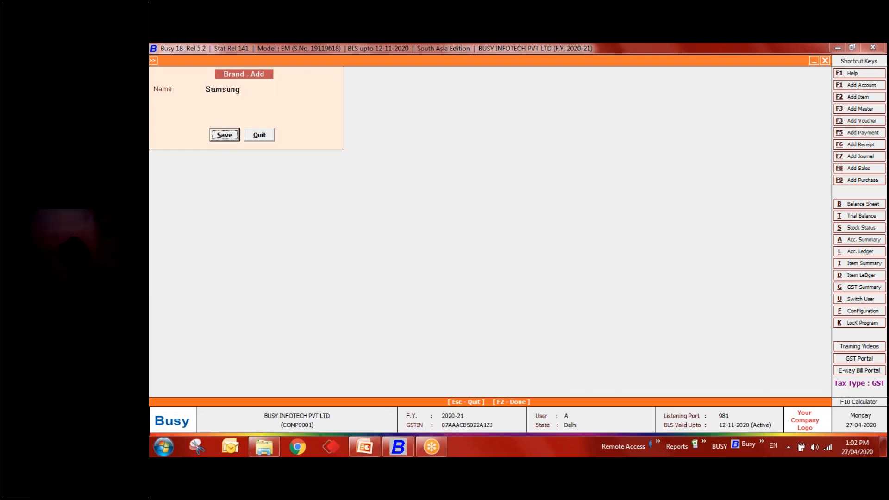
key("Return")
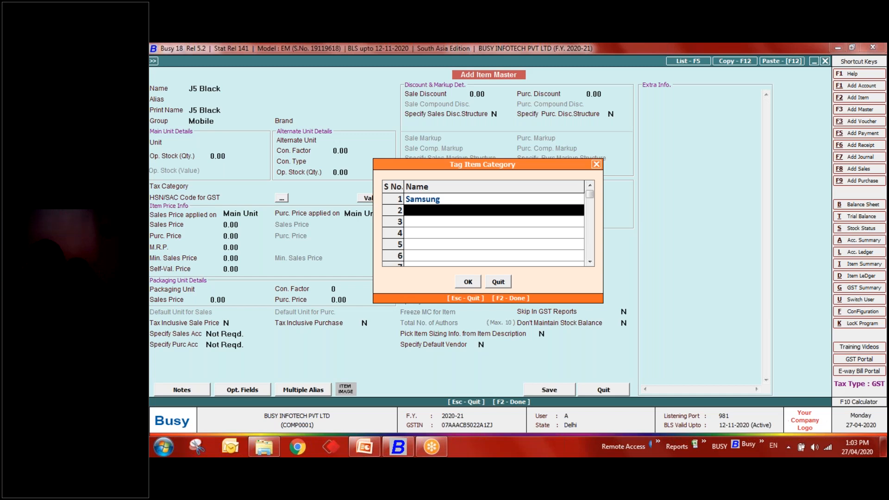
key("Return")
key("Escape")
key("Return")
key("F2")
key("F2")
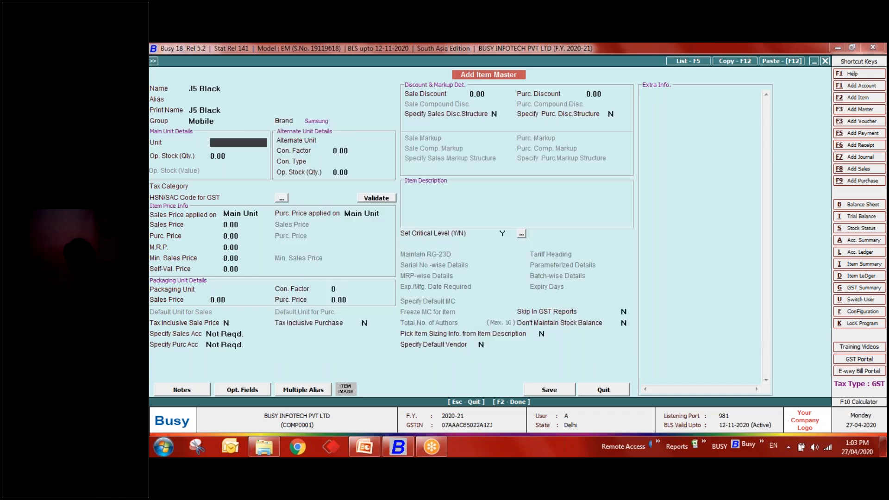
- Set unit Pcs., GST 12% and HSN 12343, then save the J5 Black item
type("pcs")
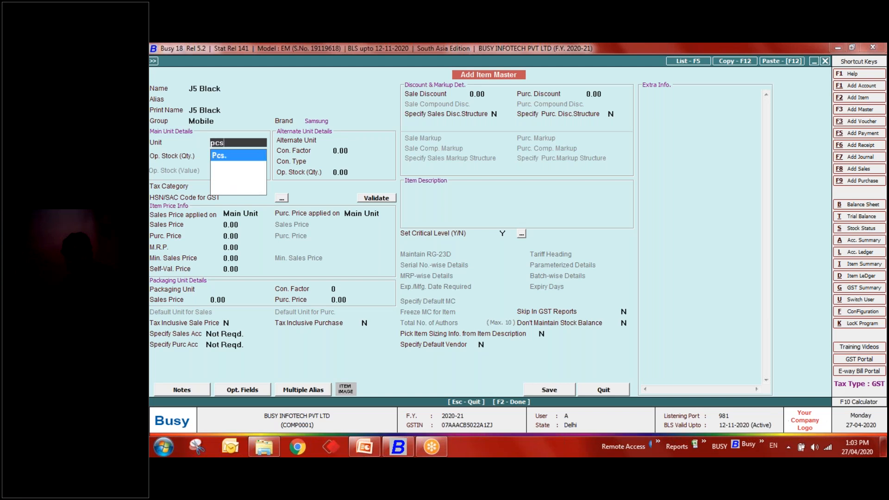
key("Return")
key("Return")
key("Down")
key("Down")
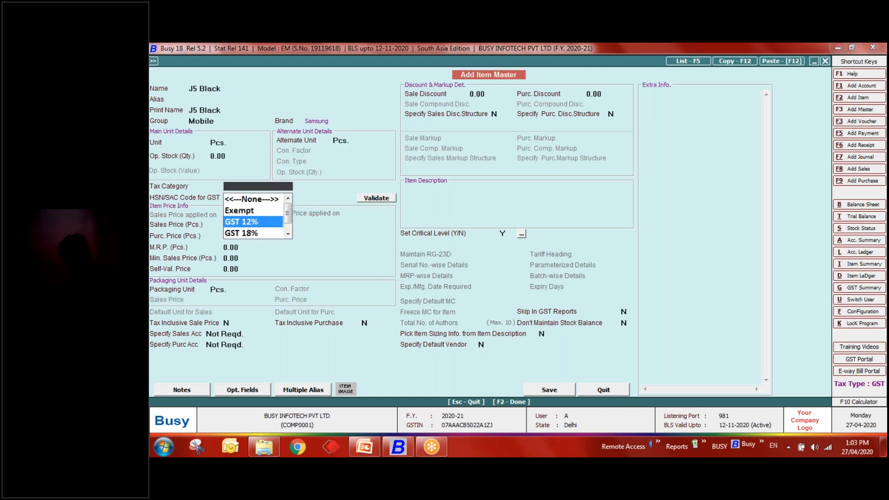
key("Return")
type("12343")
key("Return")
key("Return")
key("Return")
key("Return")
key("Return")
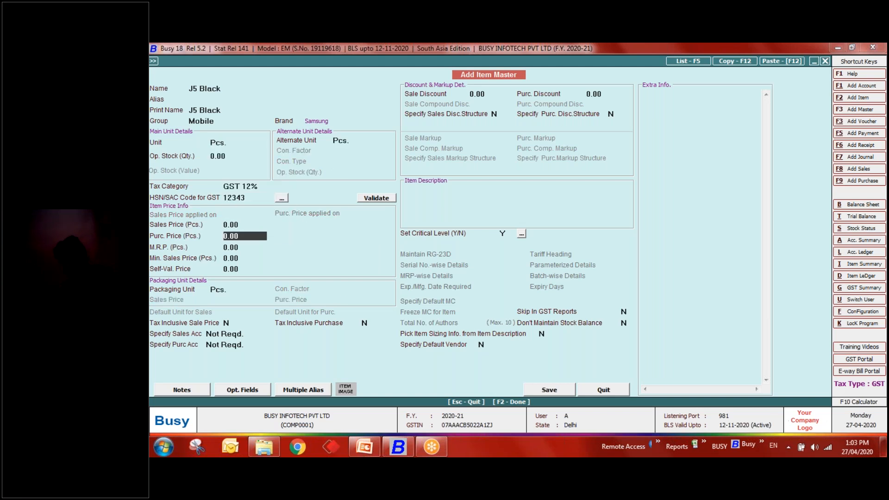
key("Return")
key("Return")
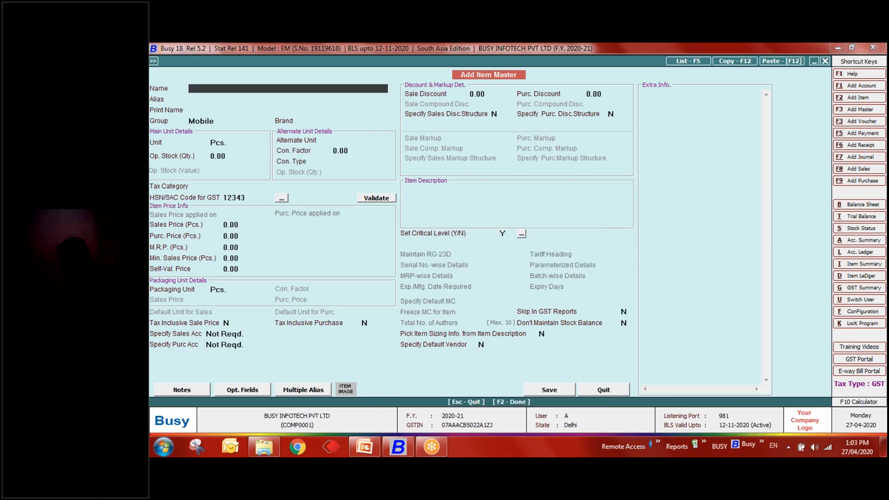
key("Escape")
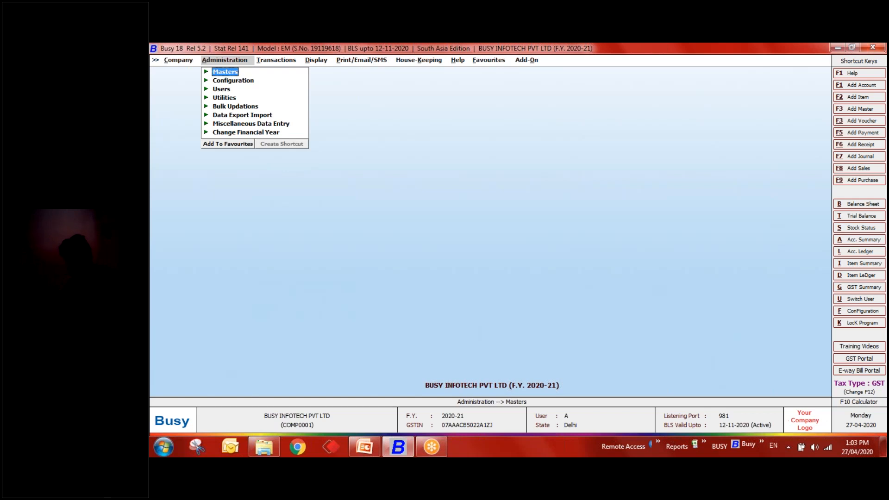
- Browse the stock status reports in the Display menu, then collapse them
key("Right")
key("Right")
key("Down")
key("Down")
key("Down")
key("Down")
key("Down")
key("Down")
key("Down")
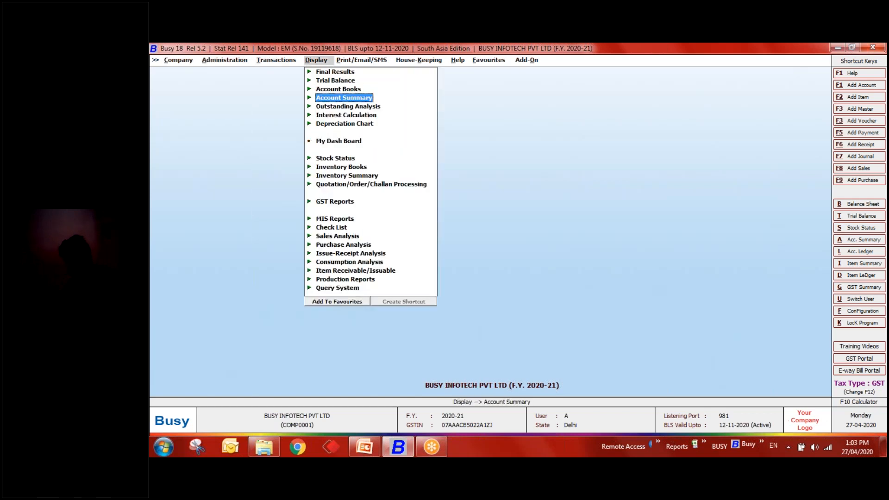
key("Return")
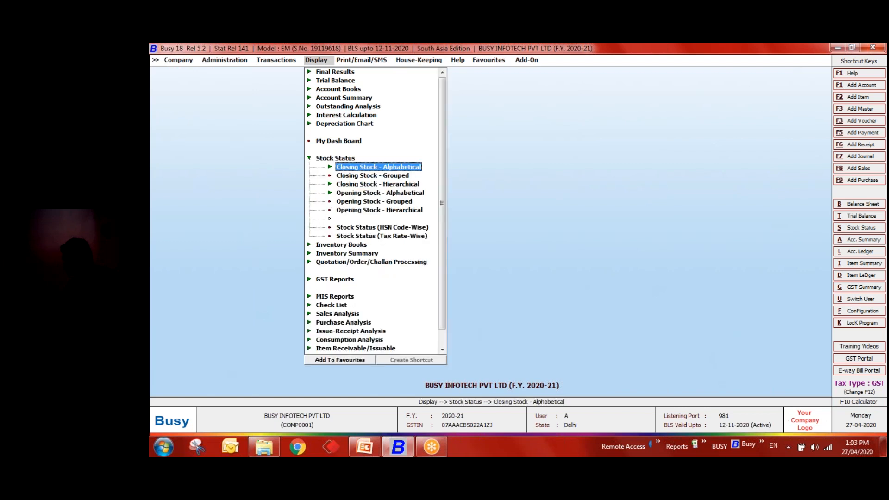
key("Up")
key("Down")
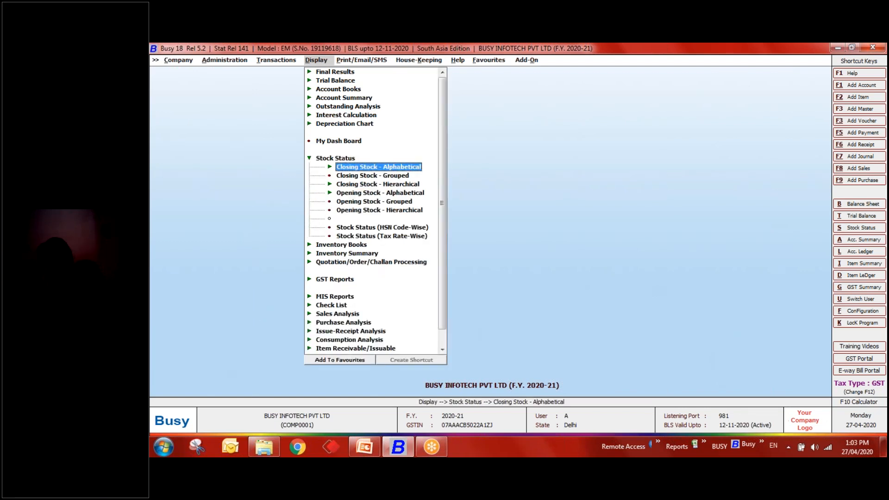
key("Up")
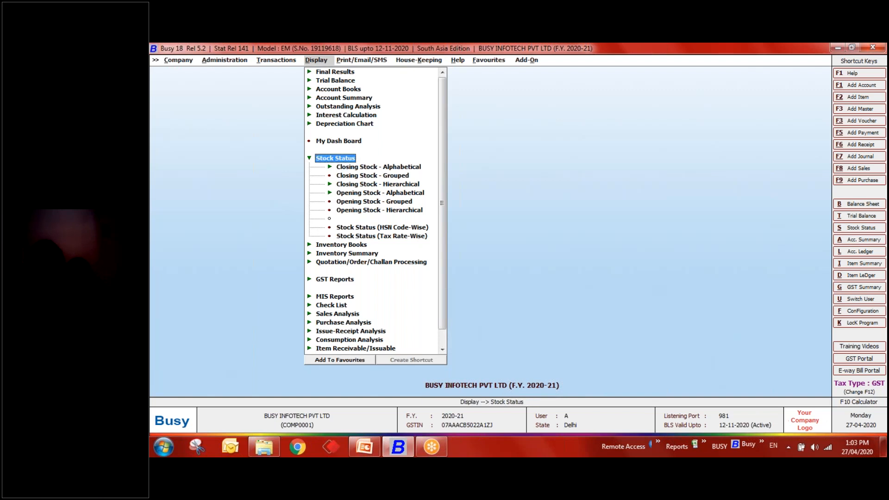
key("Return")
- Set up item-wise date/voucher sales analysis for all items with brand Samsung, then back out
key("Down")
key("Down")
key("Down")
key("Down")
key("Down")
key("Down")
key("Down")
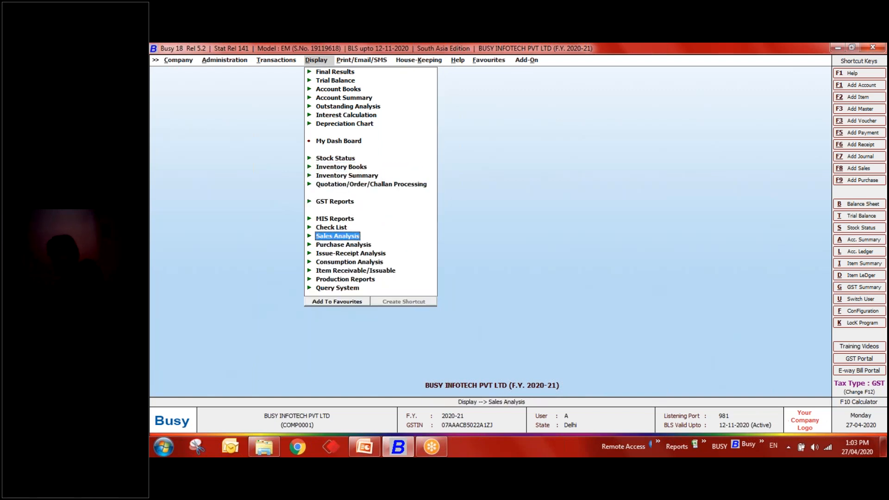
key("Return")
key("Return")
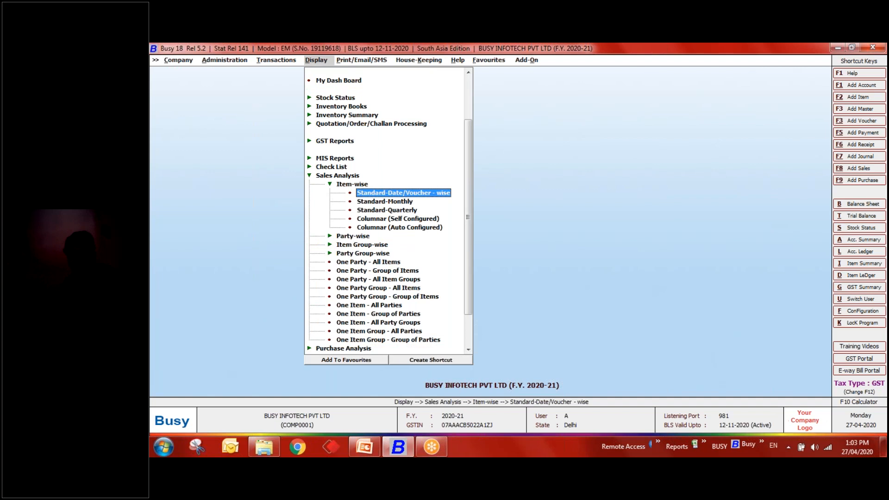
key("Return")
key("Return")
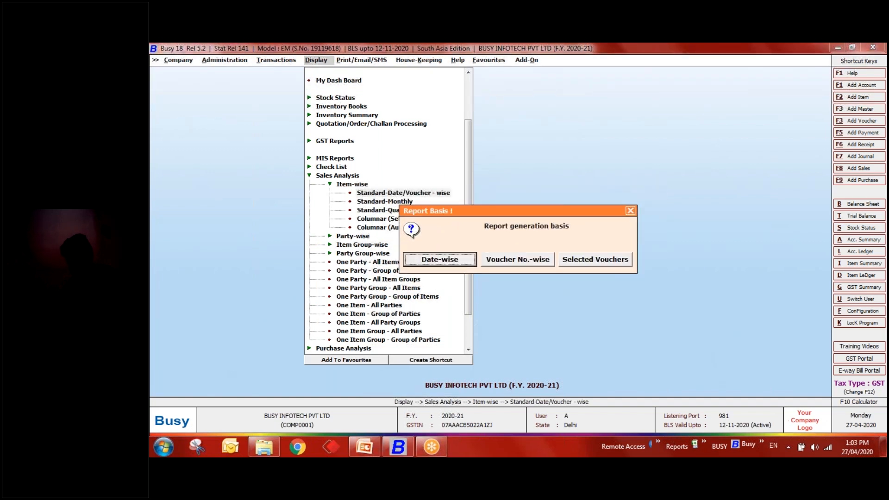
key("Return")
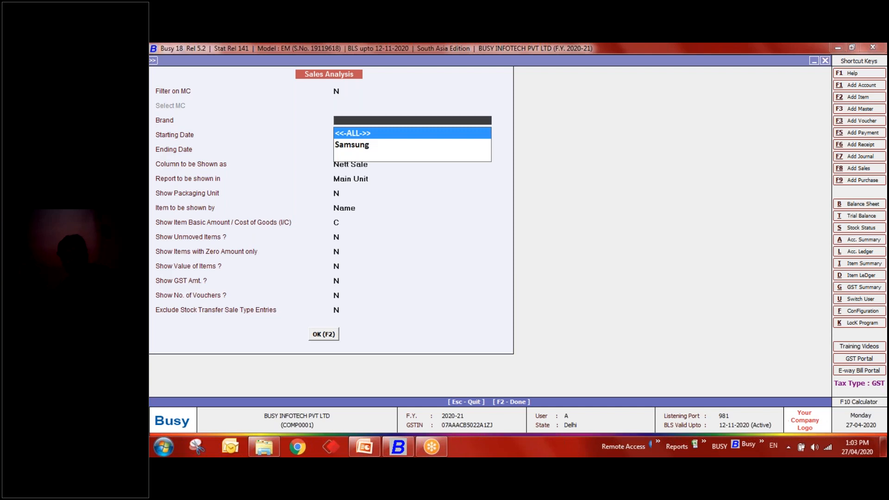
key("Down")
key("Return")
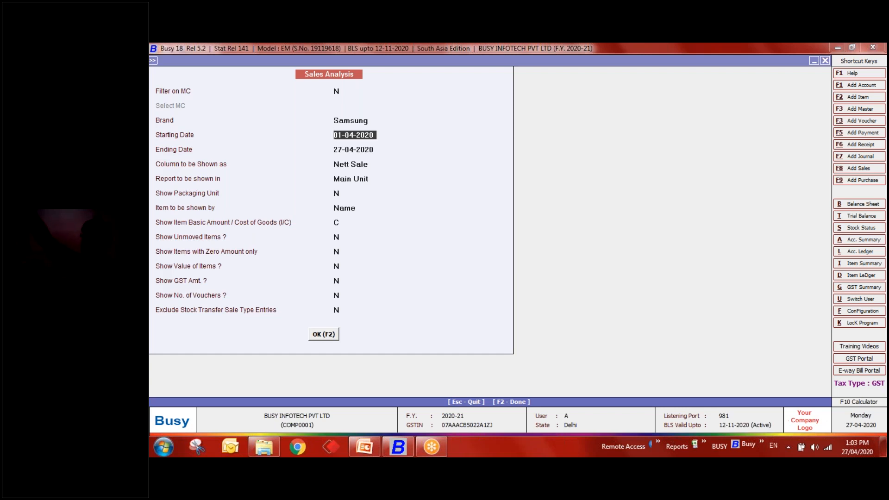
key("Escape")
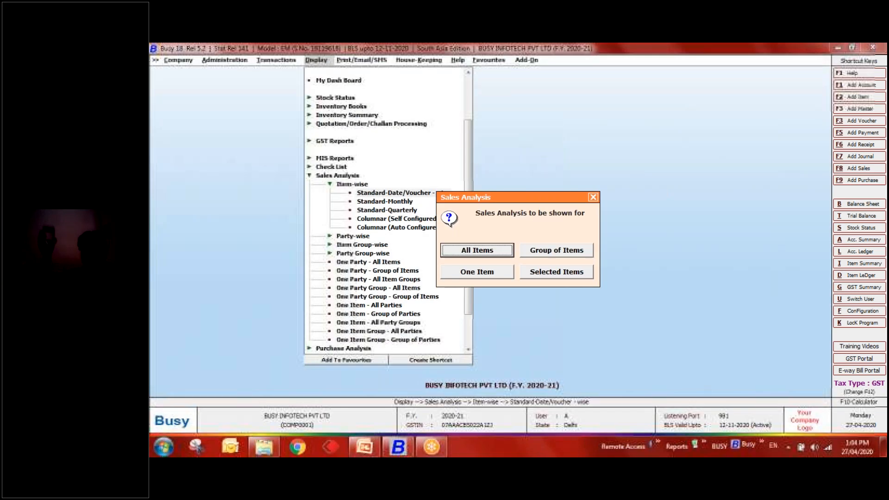
key("Escape")
- Start a new sales voucher with Cash as the party
key("Down")
key("Down")
key("Down")
key("Down")
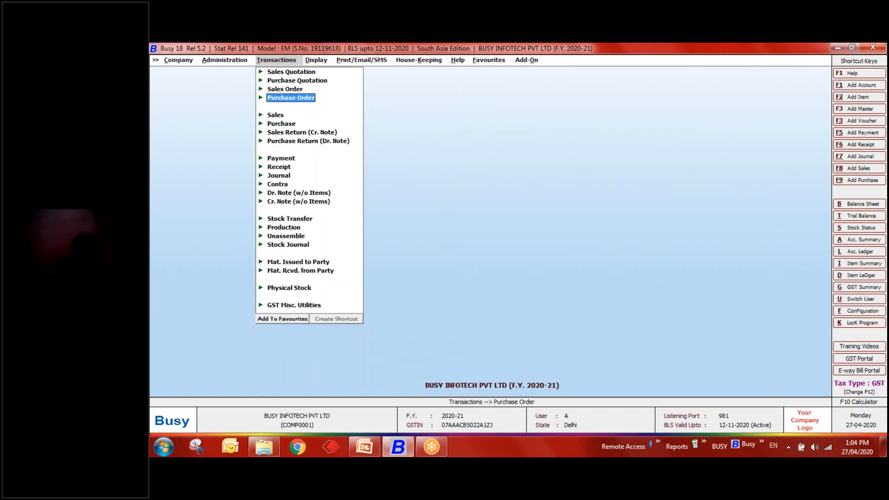
key("Return")
key("Return")
key("Return")
key("Return")
key("Return")
key("Return")
key("Return")
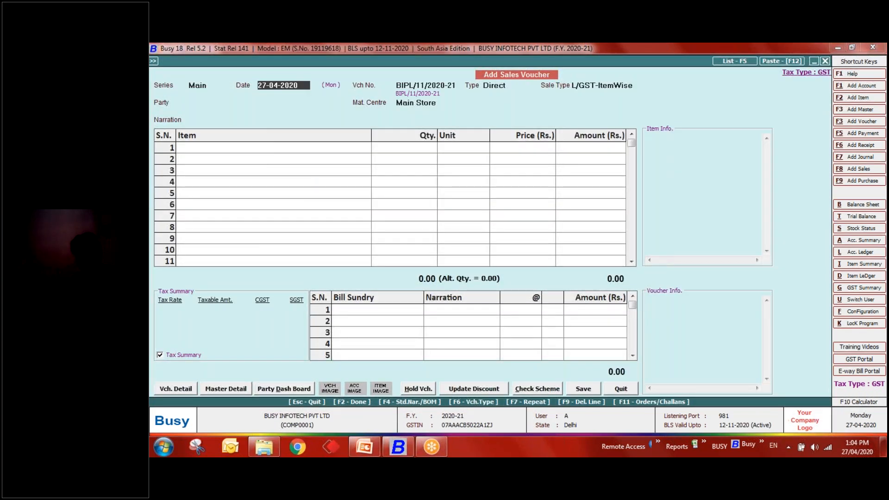
key("space")
key("Down")
key("Return")
key("Return")
key("Return")
key("space")
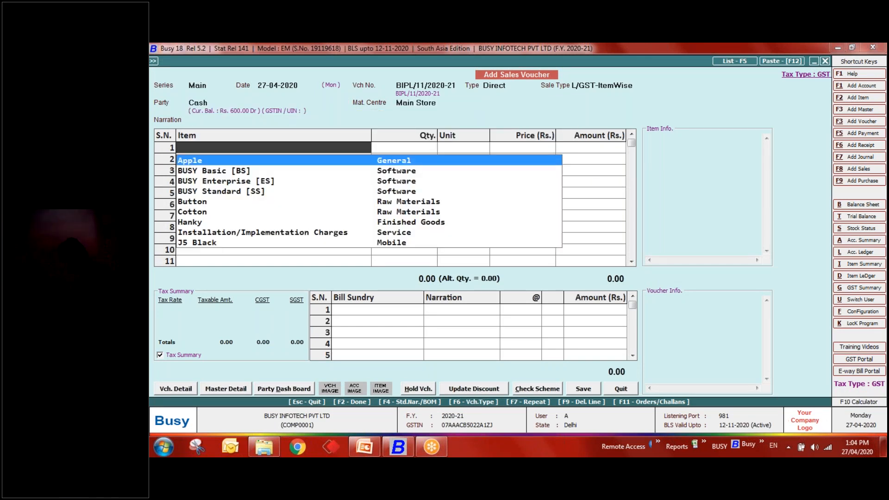
- Filter the item list by 'Mobile' and pick J5 Black for row 1
type("j5")
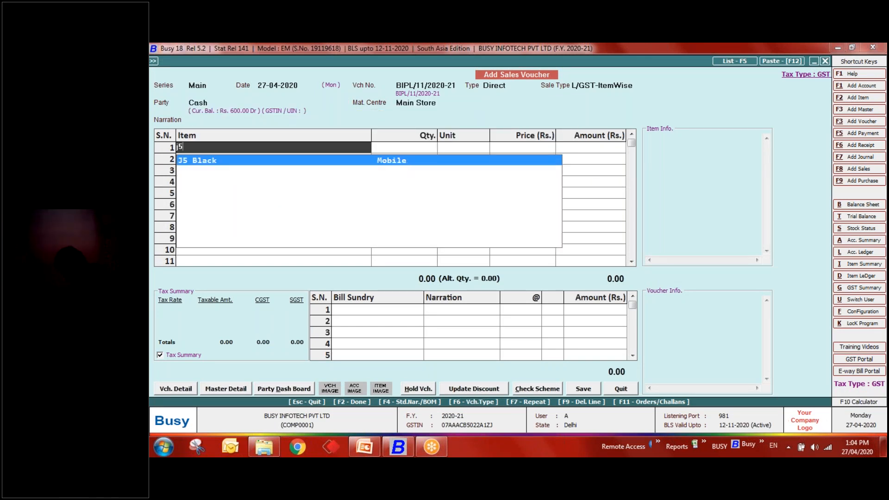
key("BackSpace")
key("BackSpace")
key("Escape")
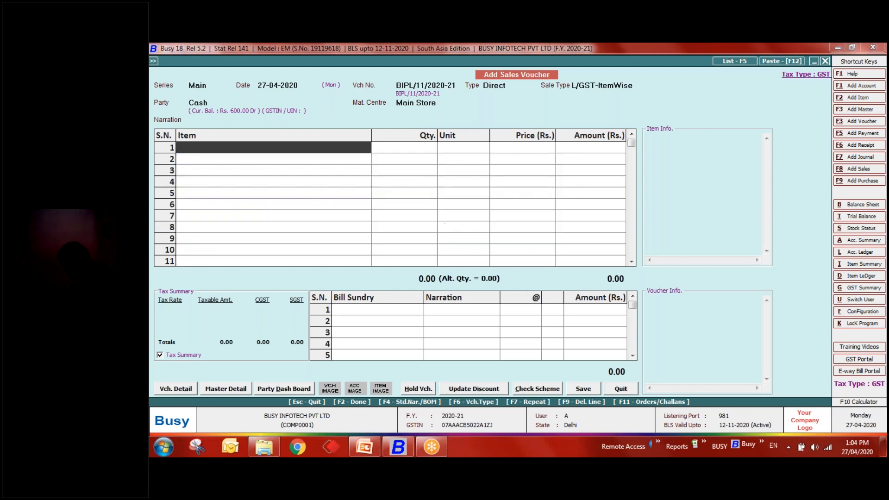
key("space")
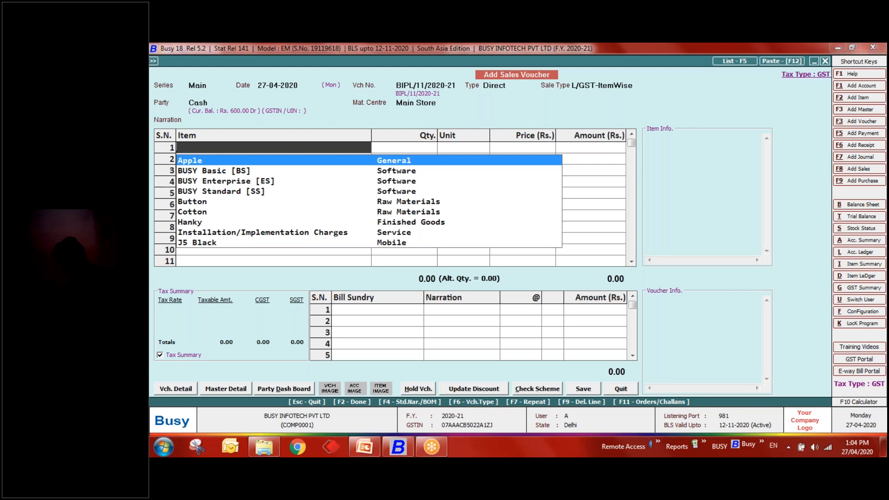
key("ctrl+f")
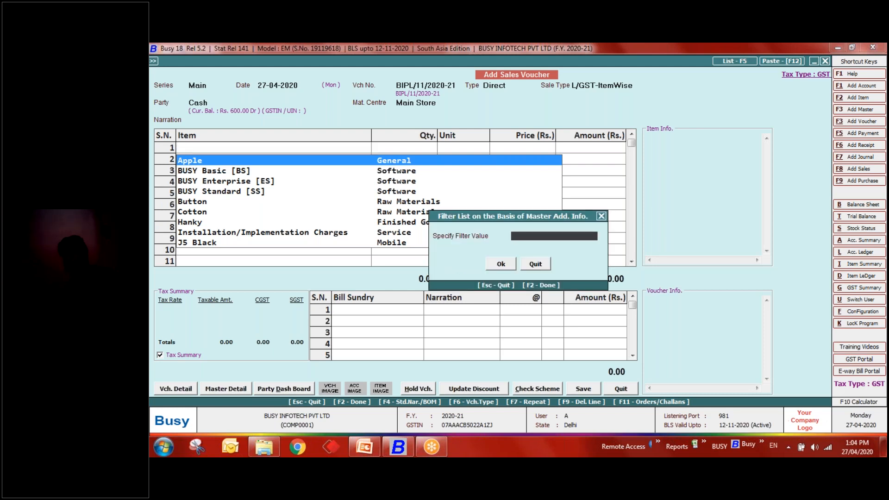
type("Mobile")
key("Return")
key("Return")
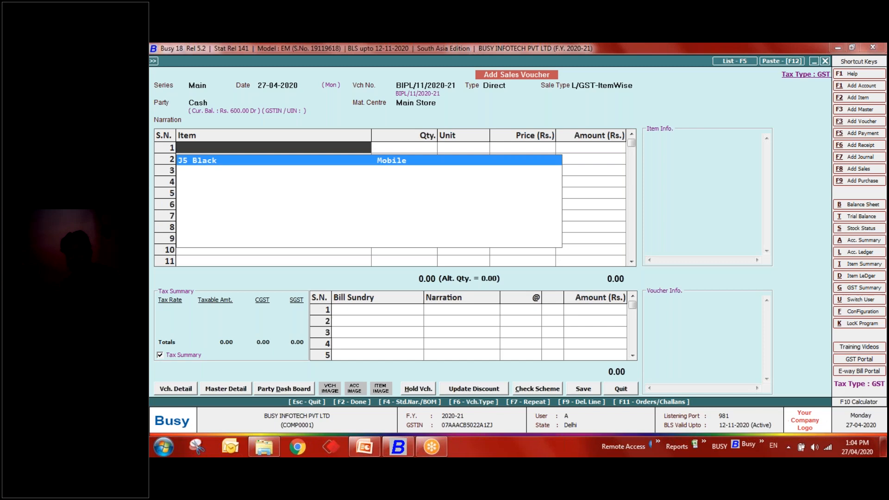
key("Return")
key("Return")
- Enter quantity 1 at price 12,000 and save the voucher, totalling 13,440
key("Return")
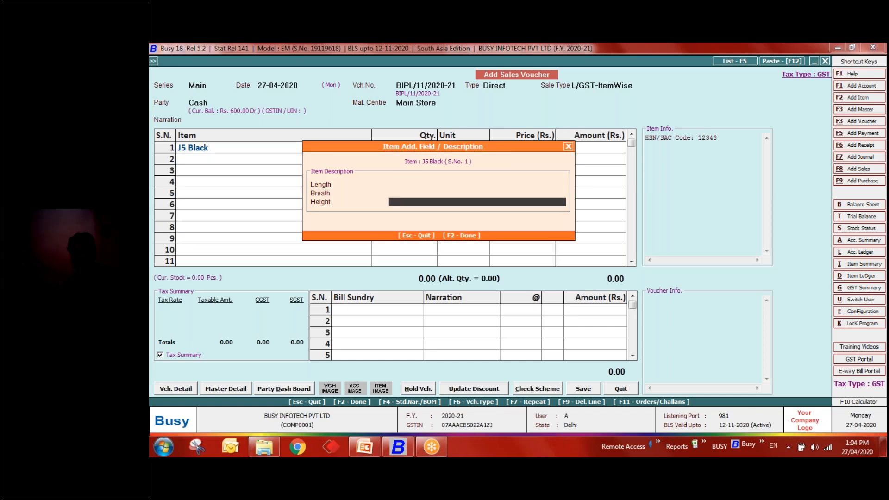
key("Up")
key("Up")
key("Return")
key("Return")
key("Return")
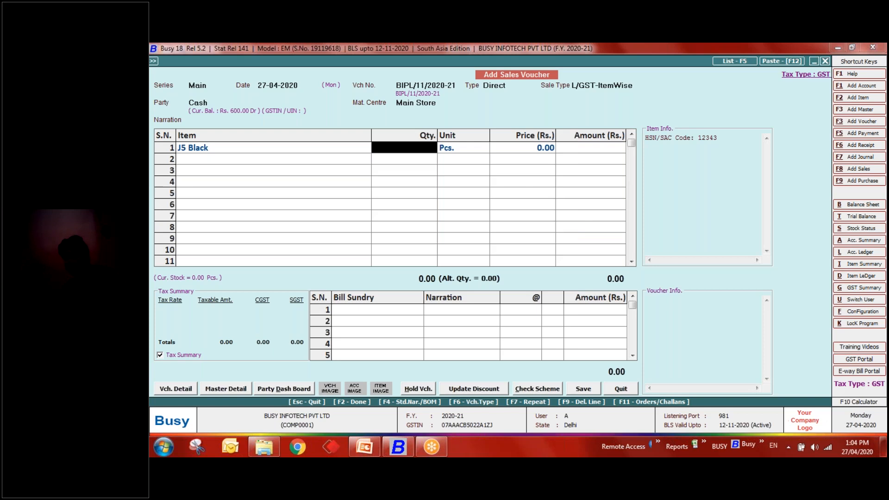
key("Left")
key("Return")
key("Return")
key("Return")
key("Return")
type("1")
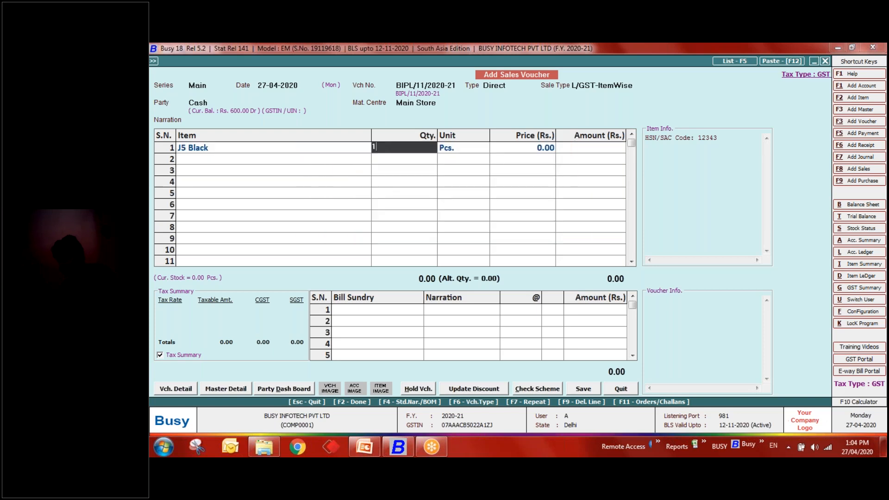
key("Return")
key("Return")
type("12")
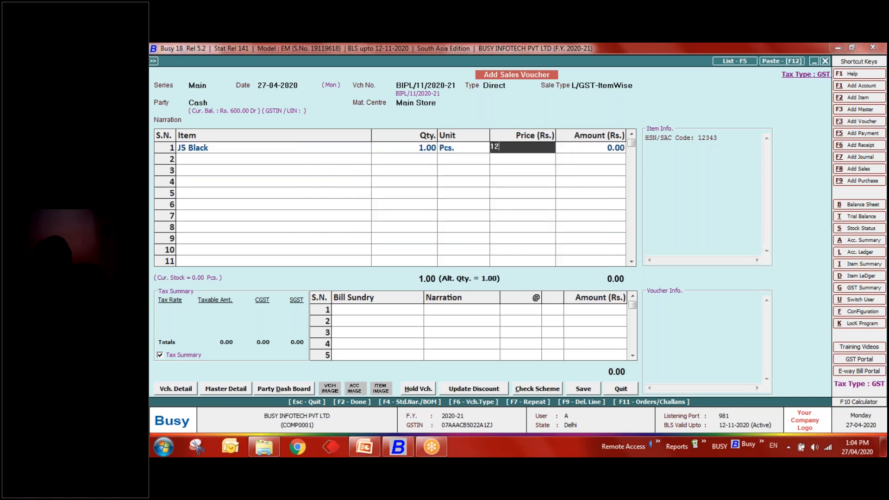
type(",000")
key("Return")
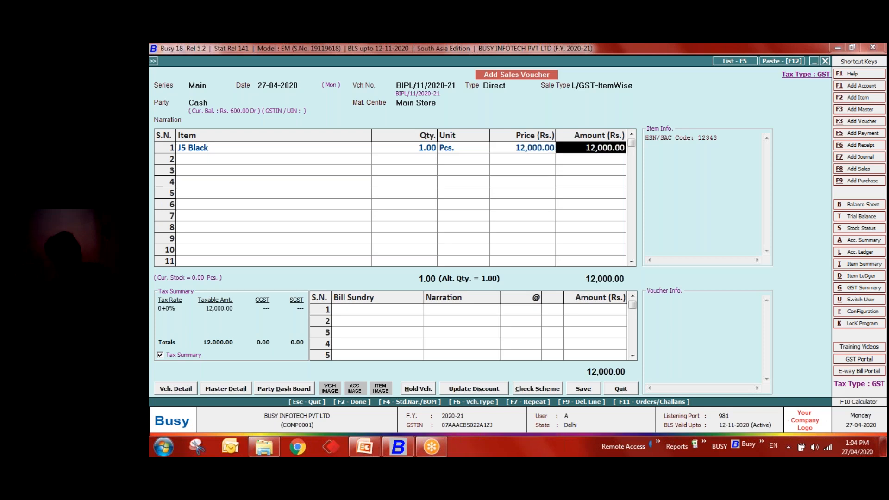
key("Return")
key("Return")
key("F2")
key("Return")
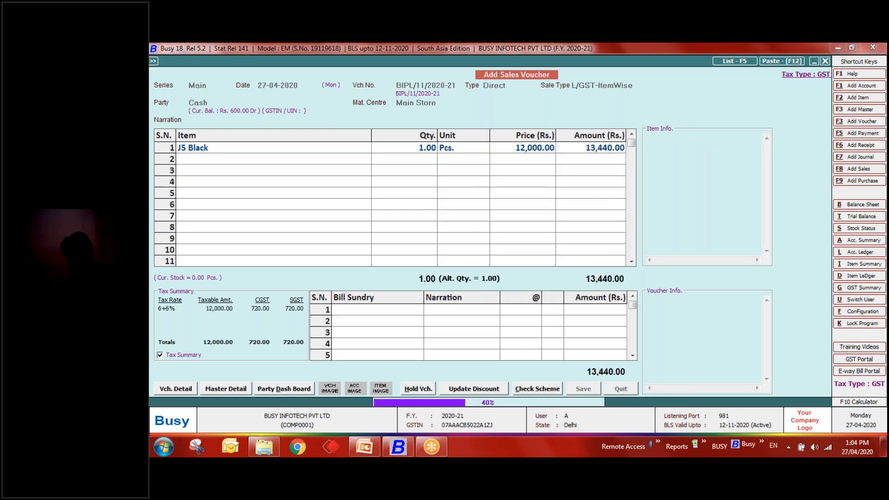
key("Escape")
key("Right")
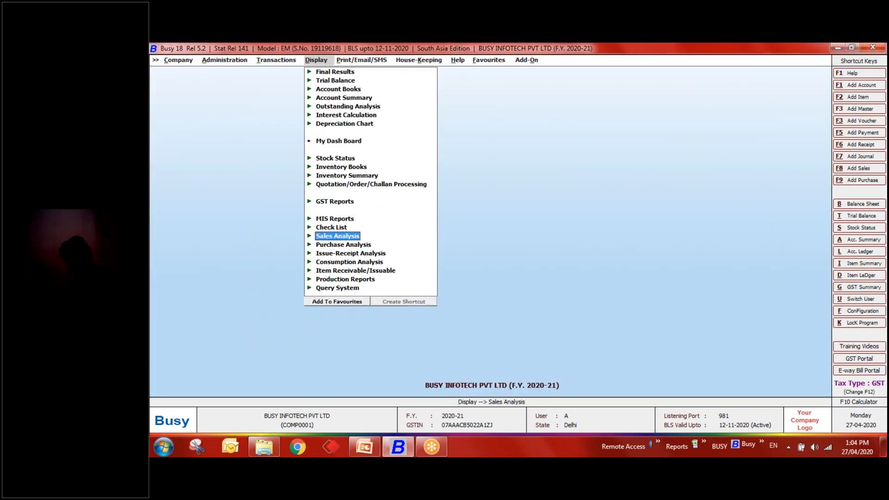
- Run item-wise sales analysis for brand Samsung, showing J5 Black at 1 Pcs, 12,000, GST 1,440
key("Down")
key("Down")
key("Down")
key("Down")
key("Down")
key("Down")
key("Up")
key("Up")
key("Up")
key("Up")
key("Up")
key("Up")
key("Return")
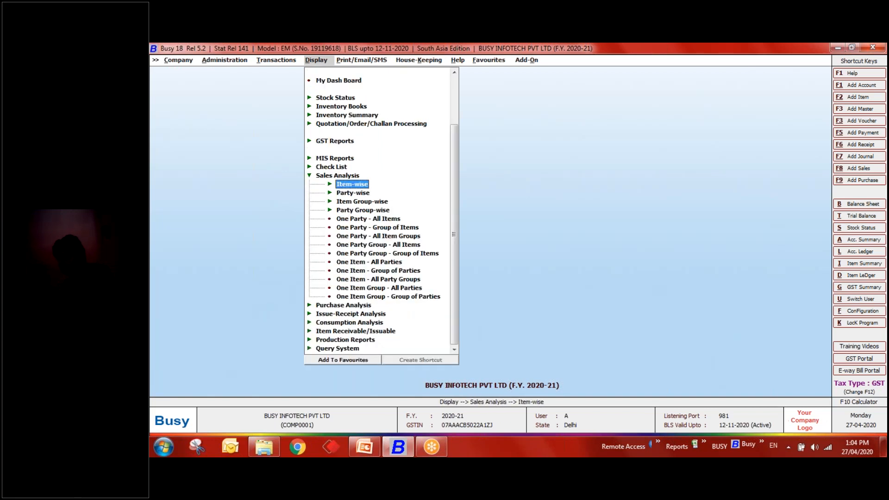
key("Return")
key("Return")
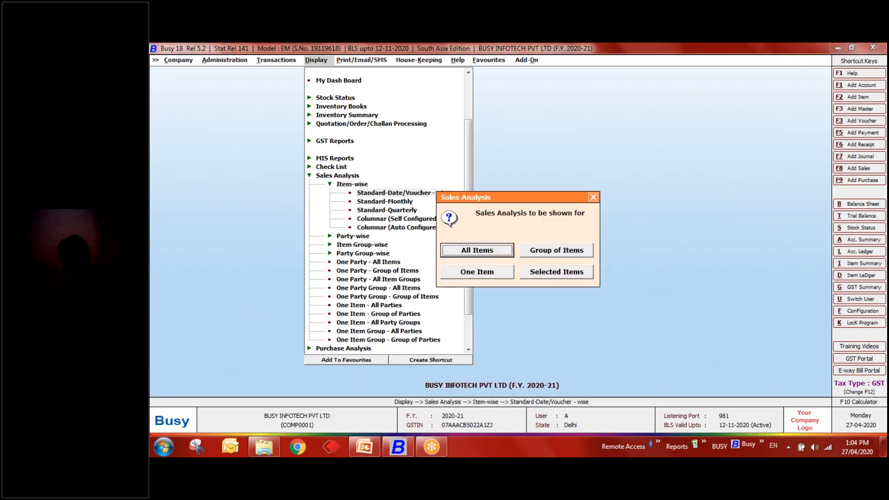
key("Return")
key("Return")
key("Return")
key("Down")
key("Return")
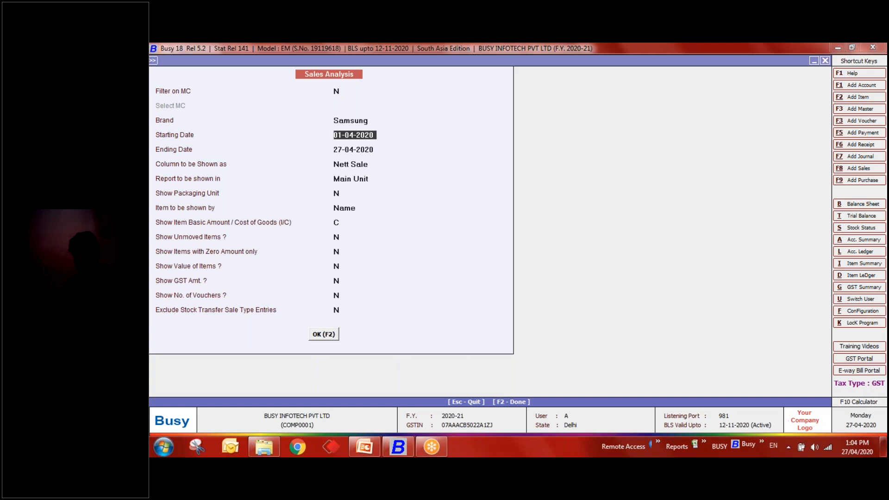
key("Return")
key("Return")
key("Return")
key("Return")
key("Return")
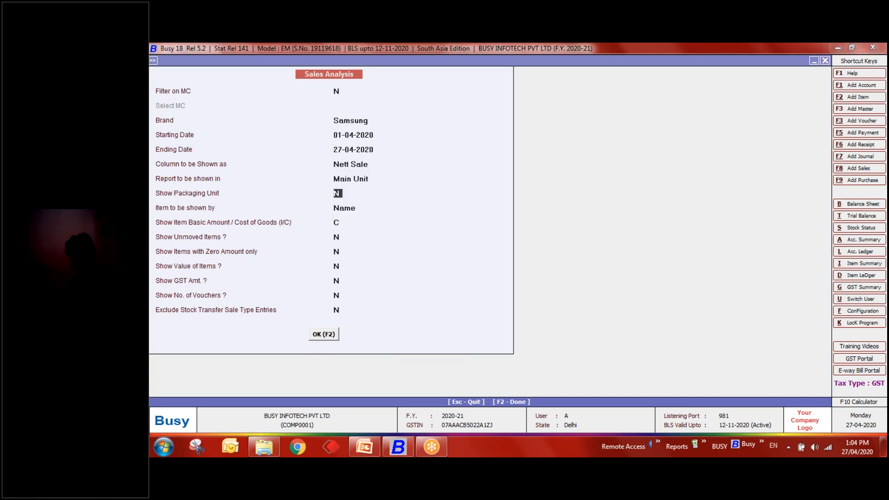
key("Return")
key("Return")
key("Return")
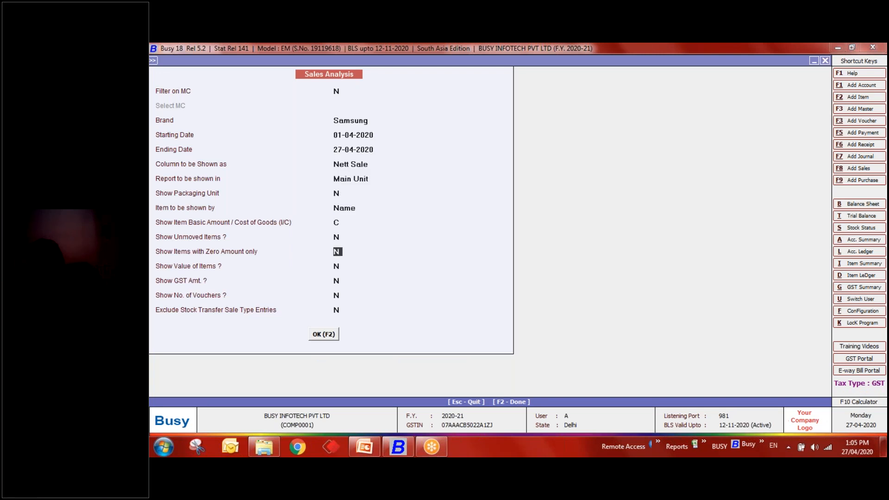
key("Return")
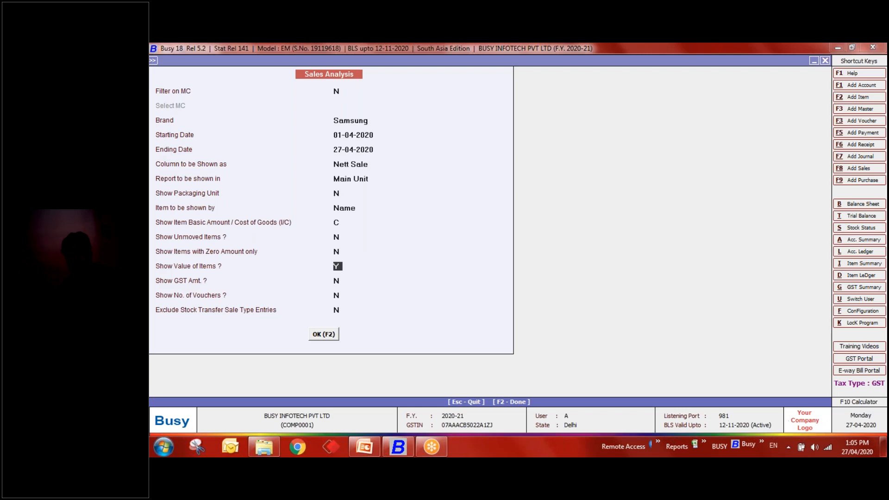
key("Return")
key("Return")
key("Return")
key("Return")
key("Return")
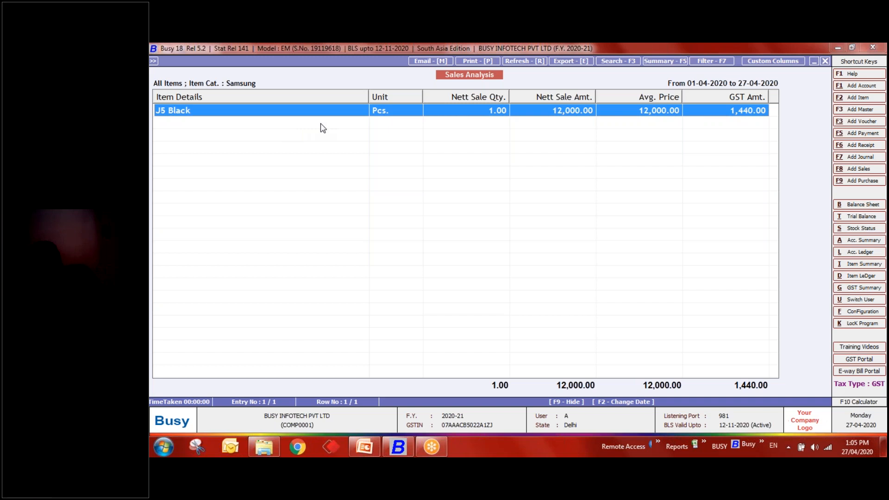
key("Escape")
key("Escape")
key("Escape")
- Generate the alphabetical closing stock report for brand Samsung, showing J5 Black at -1.00 Pcs
key("Up")
key("Up")
key("Up")
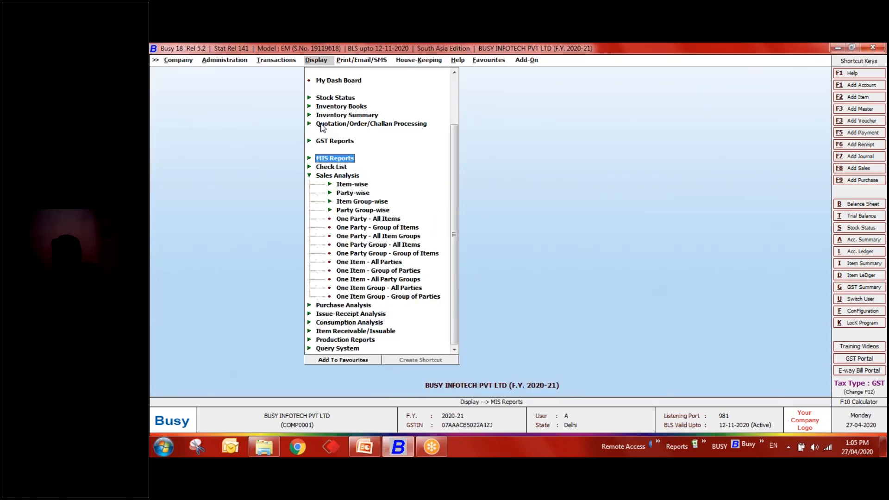
key("Up")
key("Up")
key("Up")
key("Up")
key("Up")
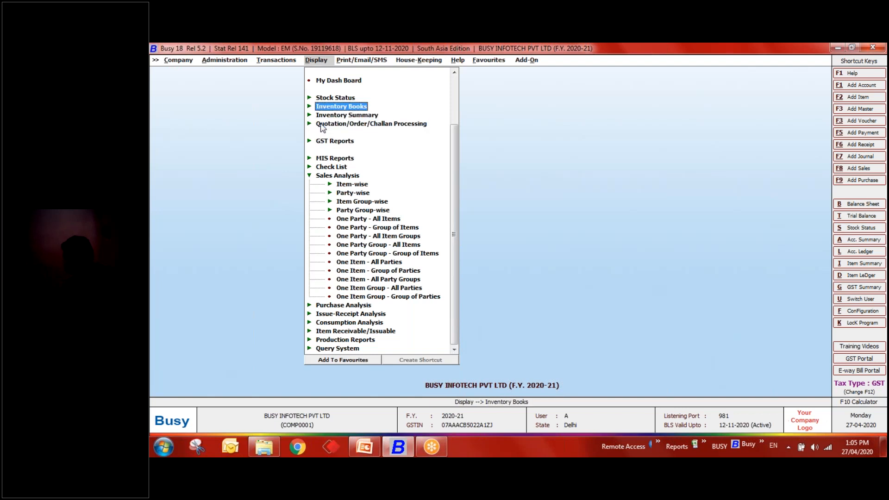
key("Return")
key("Return")
key("Return")
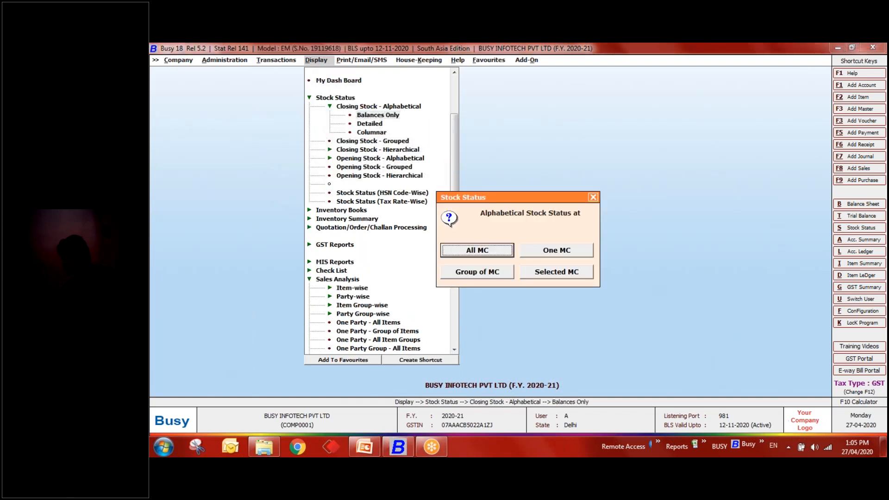
key("Return")
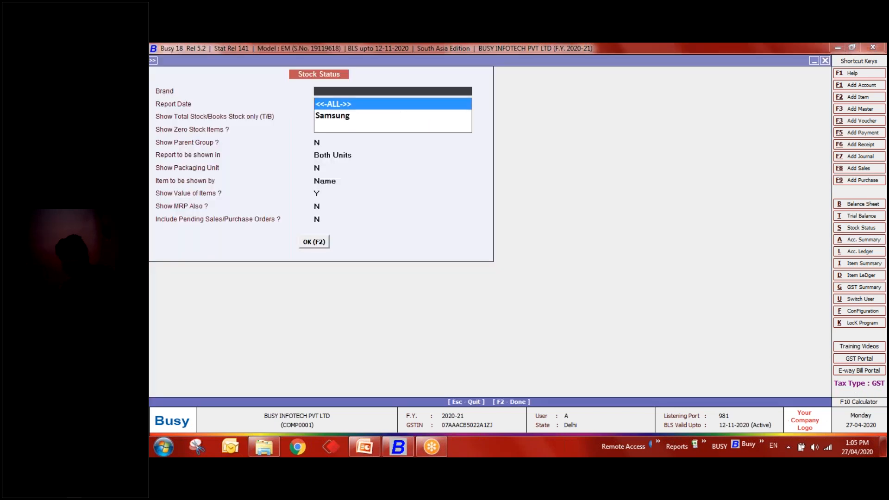
key("Down")
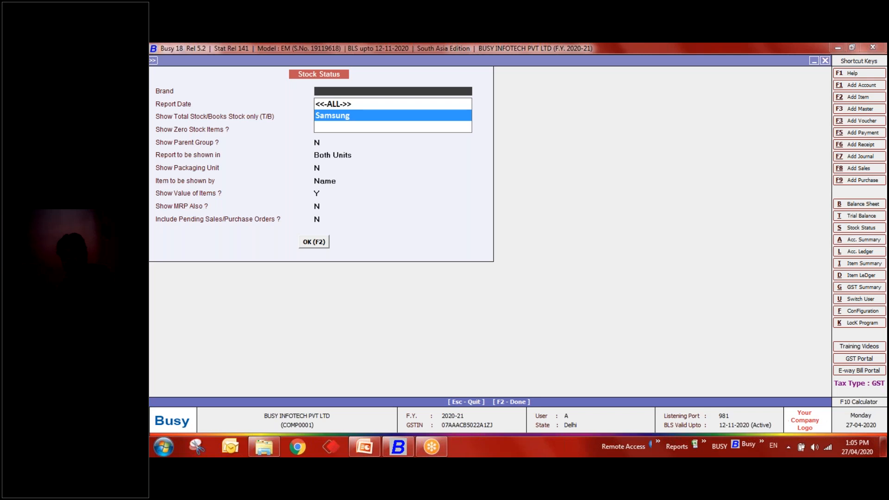
key("Return")
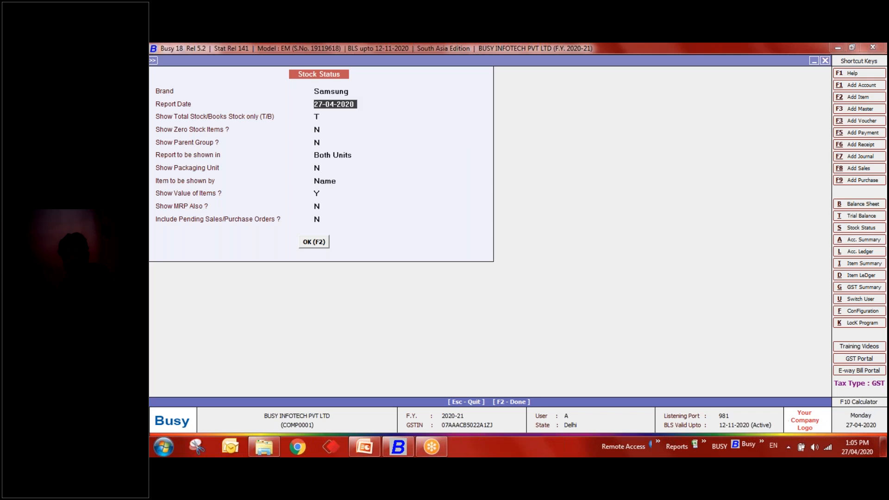
key("F2")
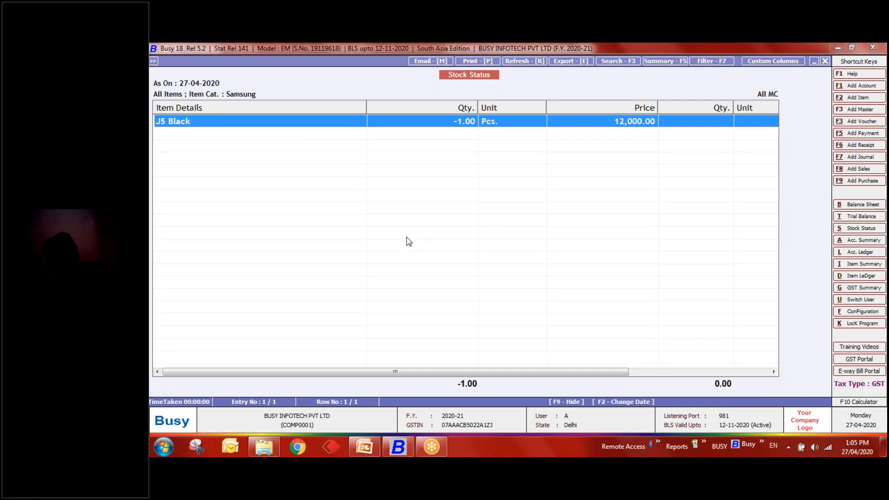
key("Escape")
- Open the Inventory feature options under Configuration, then bring the training presentation to the front
key("Left")
key("Left")
key("Left")
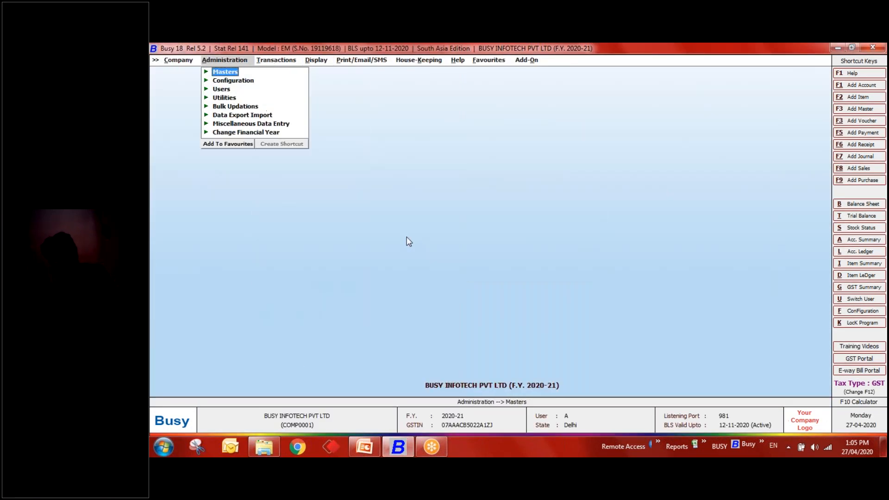
key("Down")
key("Return")
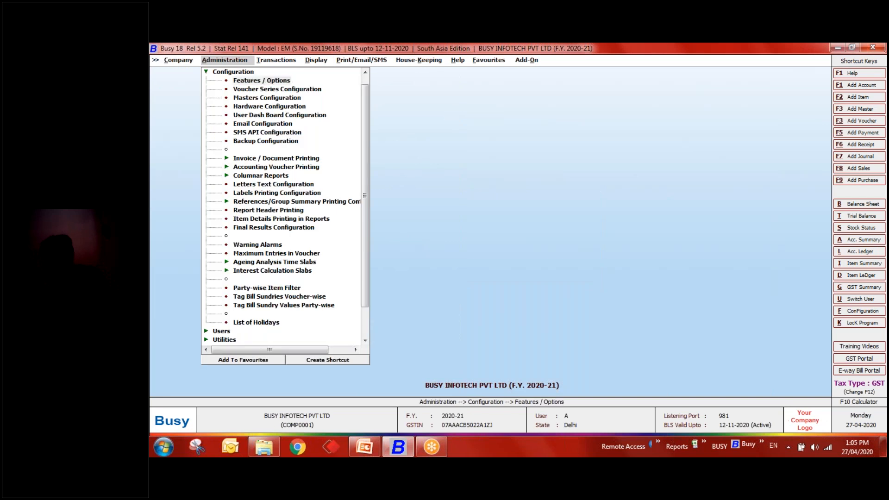
key("Return")
key("Down")
key("Down")
key("Down")
key("Down")
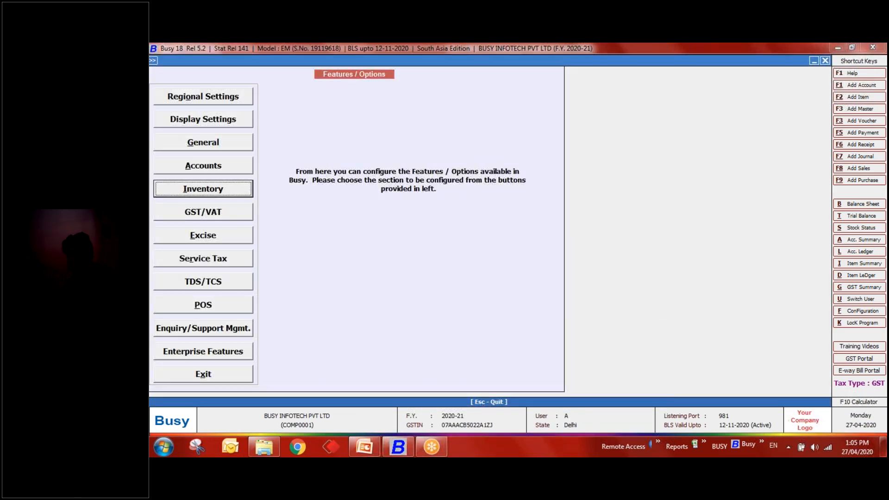
key("Return")
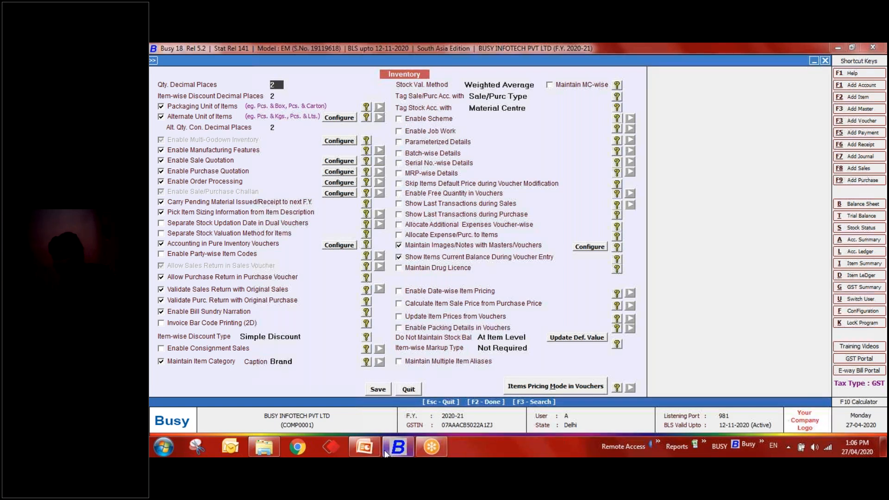
left_click(365, 447)
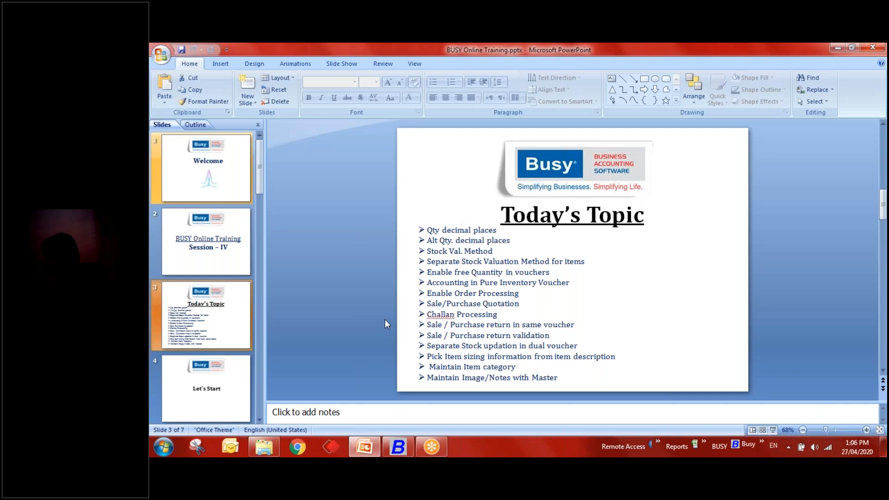
- Switch from PowerPoint back to Busy's Inventory options window
key("alt+Tab")
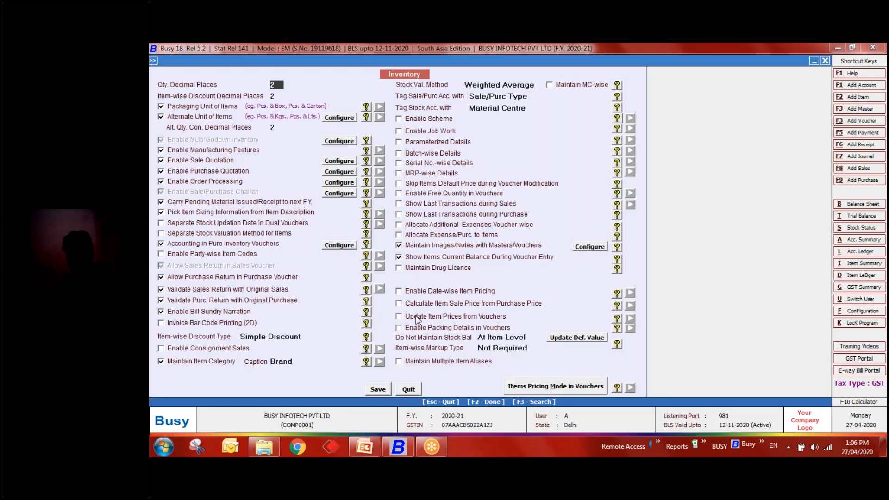
- Turn on Enable Free Quantity in Vouchers, find it by searching 'fr', and save
left_click(418, 196)
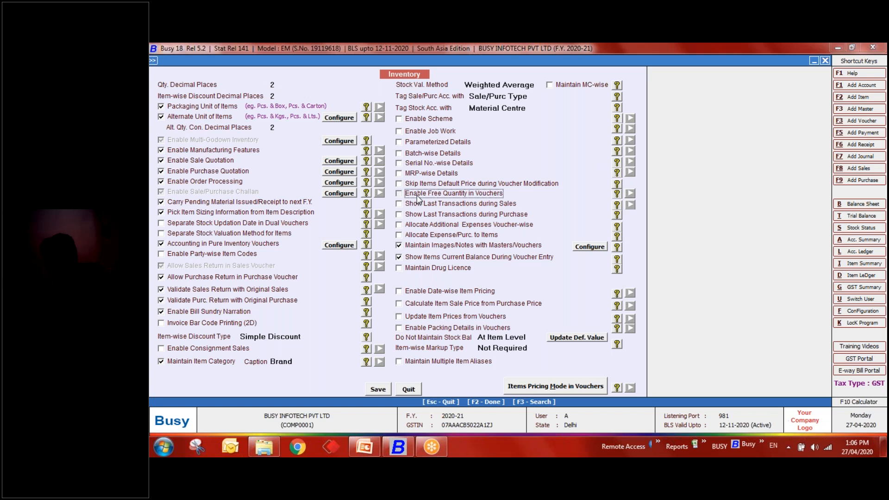
left_click(417, 198)
key("Escape")
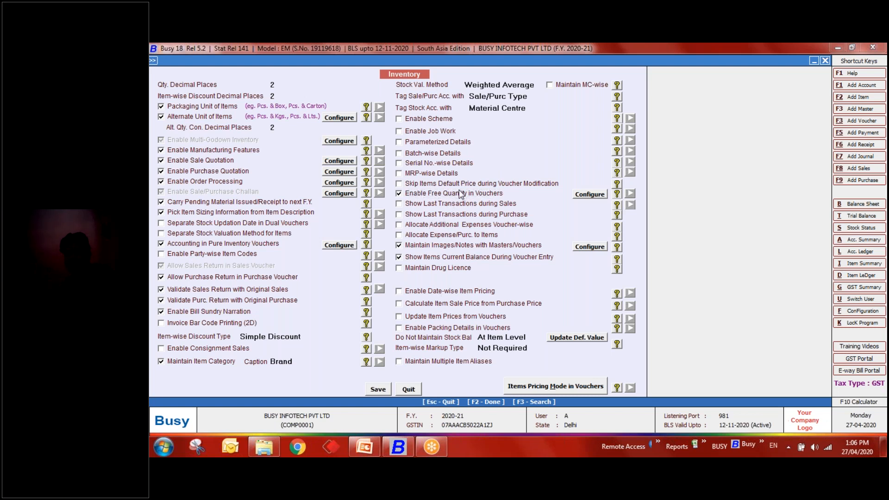
key("F3")
type("fr")
key("Return")
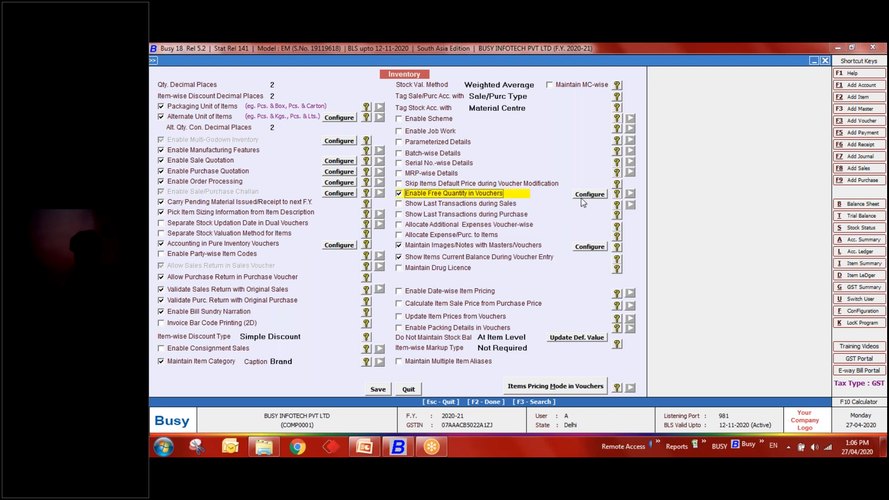
left_click(383, 391)
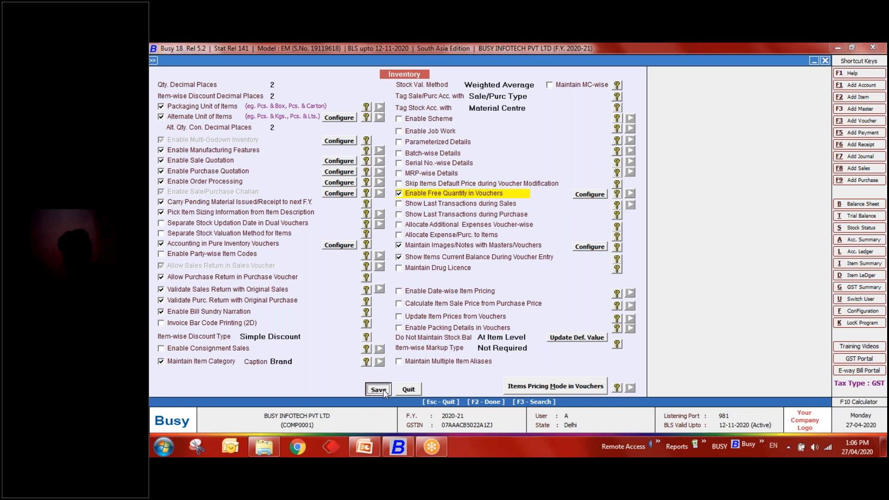
key("Escape")
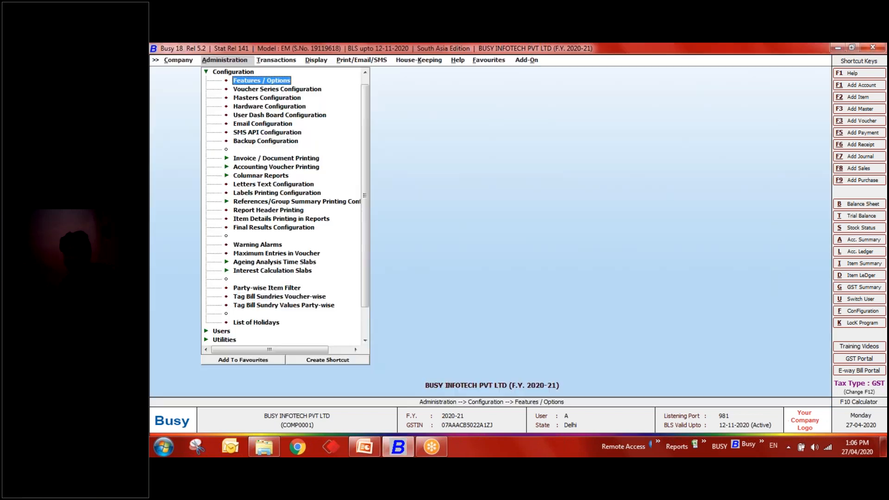
key("Escape")
key("Right")
key("Down")
key("Down")
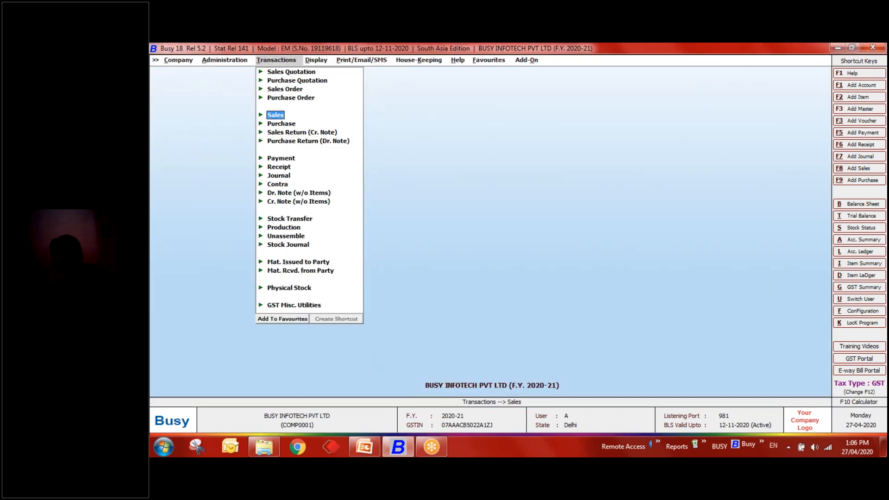
key("Return")
key("Return")
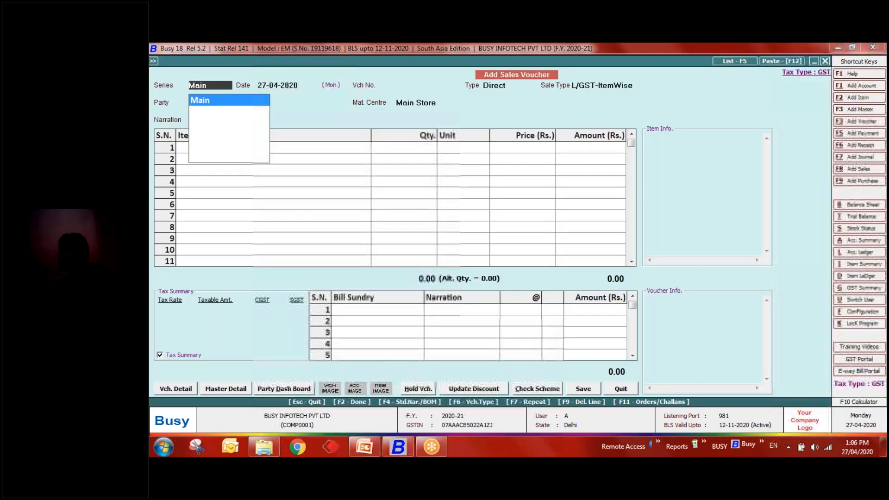
key("Return")
key("Down")
key("Down")
key("Return")
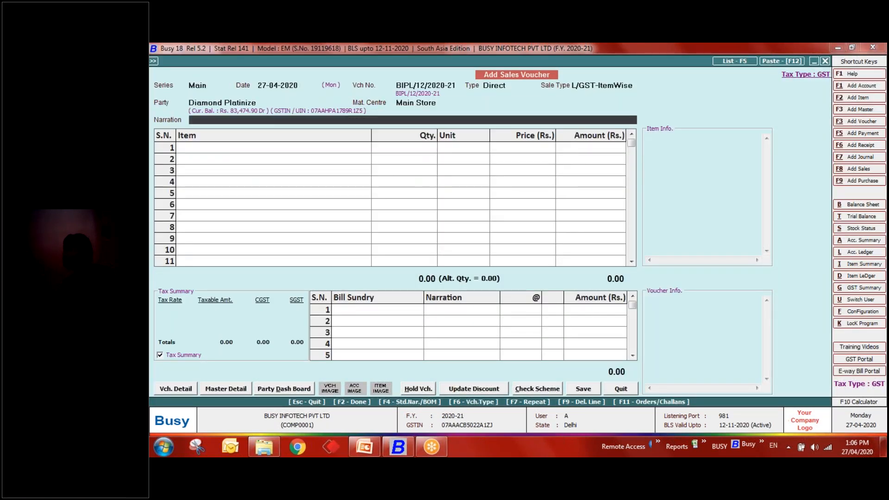
key("Return")
key("Down")
key("Return")
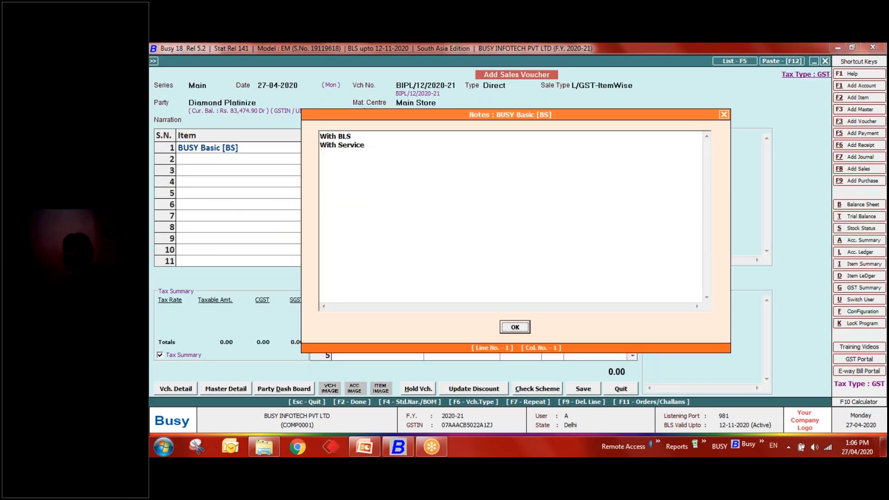
key("Return")
key("Left")
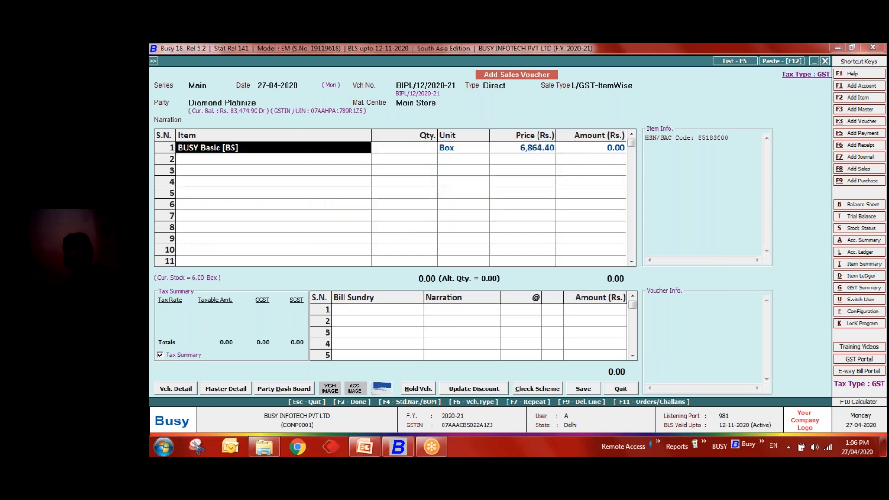
type("appl")
key("Return")
key("Return")
key("Return")
key("Return")
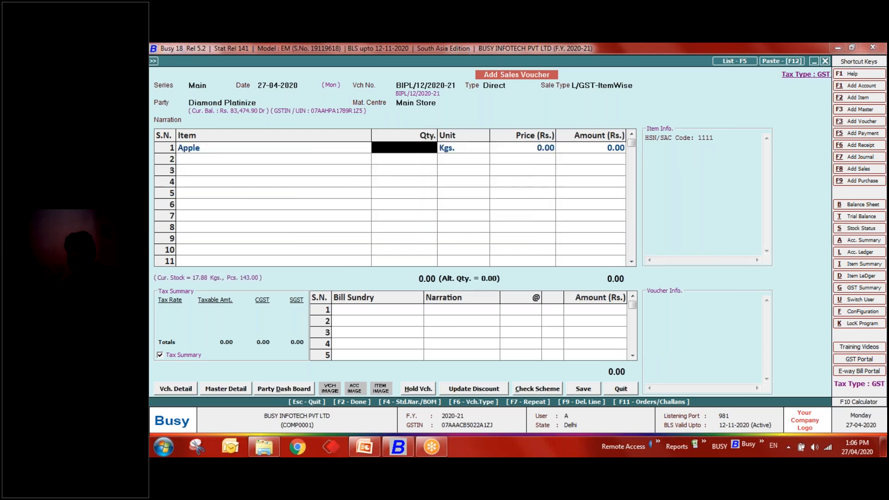
type("1")
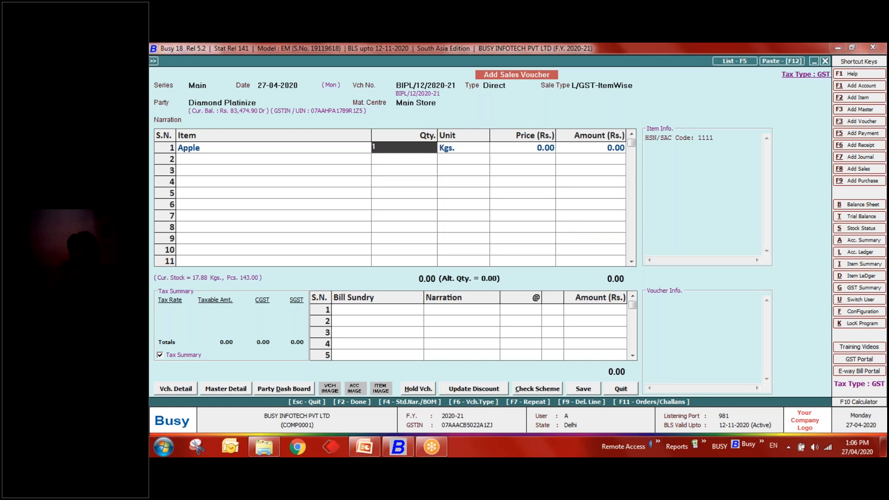
type(".00+1")
key("Return")
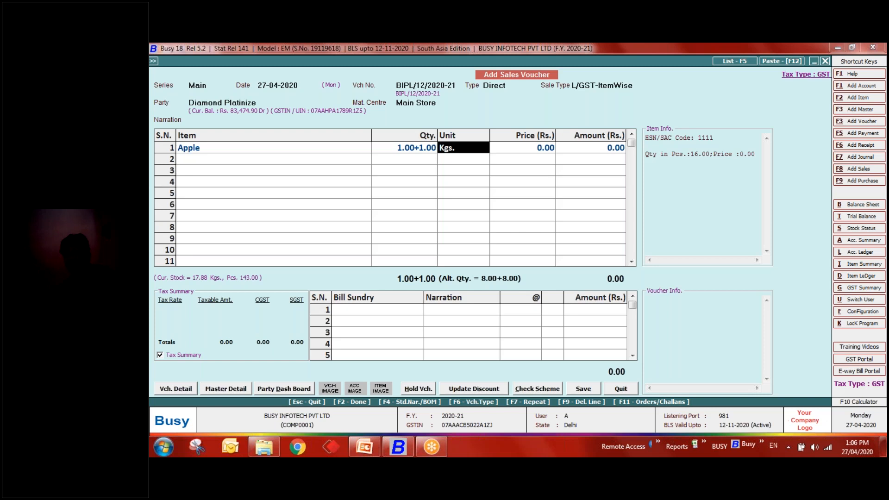
key("Return")
key("Return")
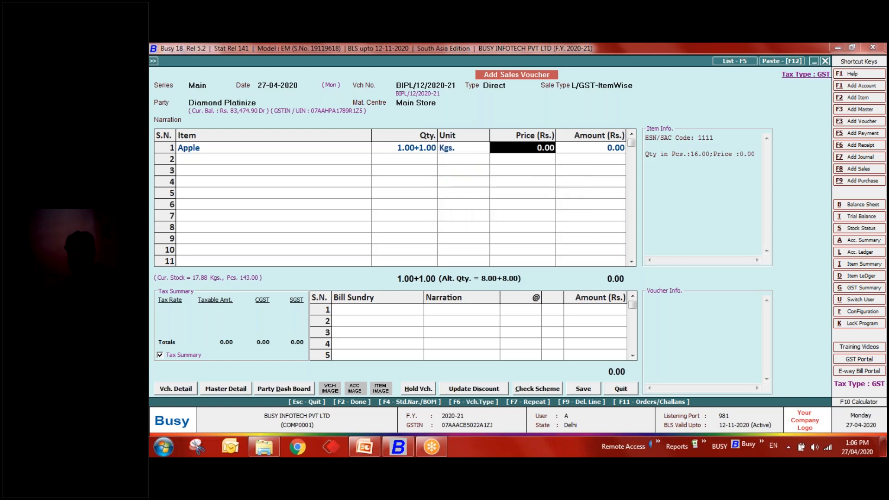
type("100")
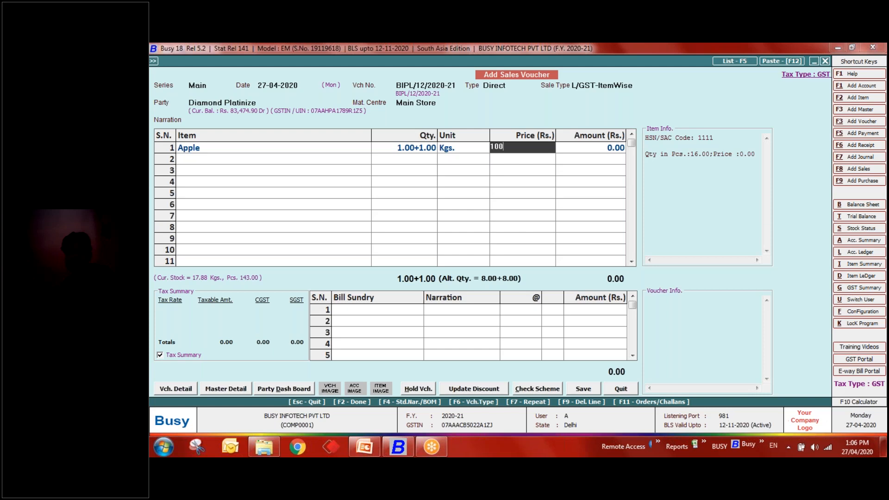
key("Return")
key("Return")
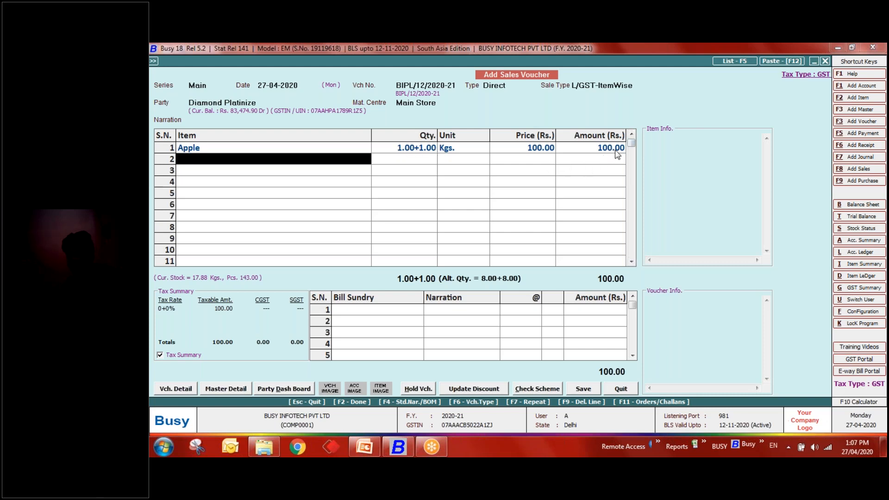
key("Return")
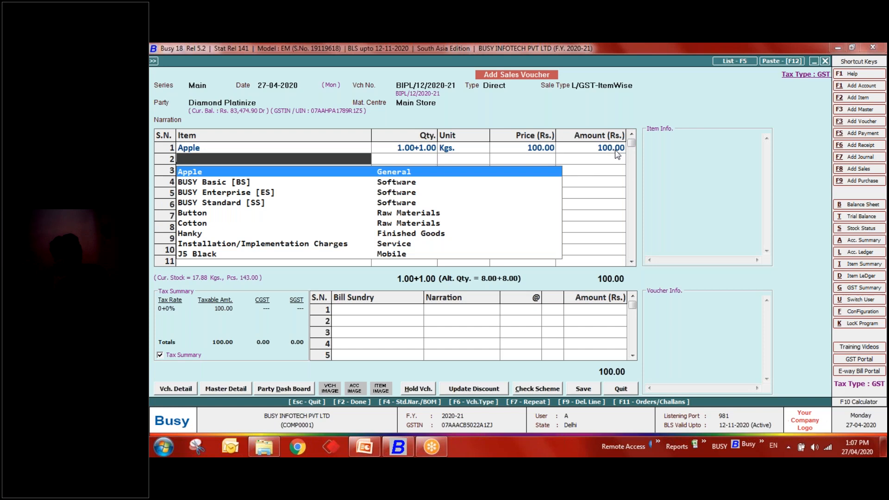
key("Down")
key("Down")
key("Down")
key("Down")
key("Down")
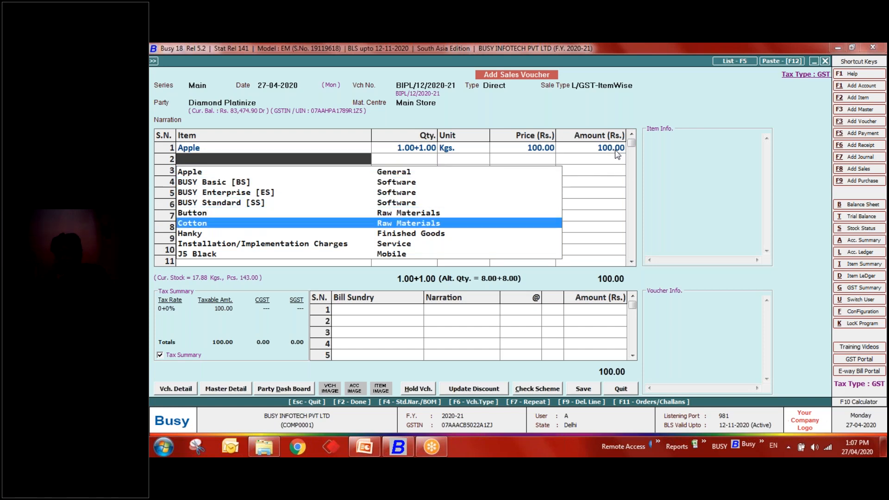
key("Down")
key("Return")
key("Return")
key("Return")
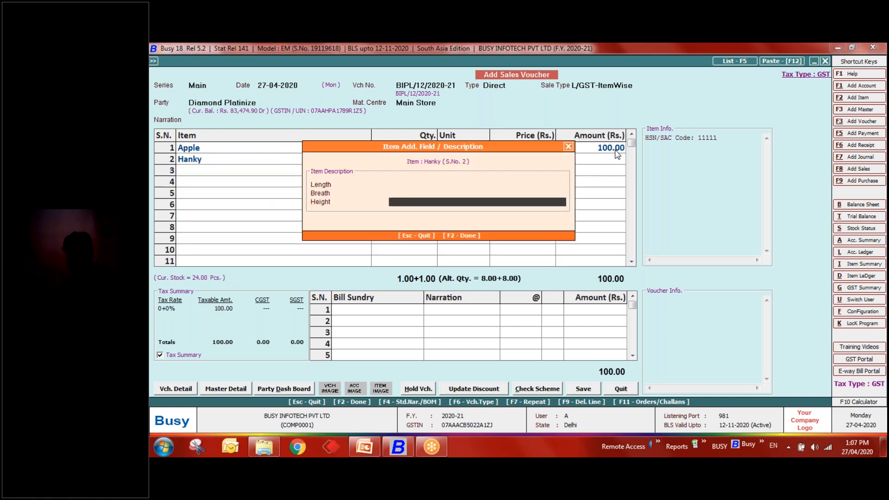
key("Return")
type("+1")
key("Return")
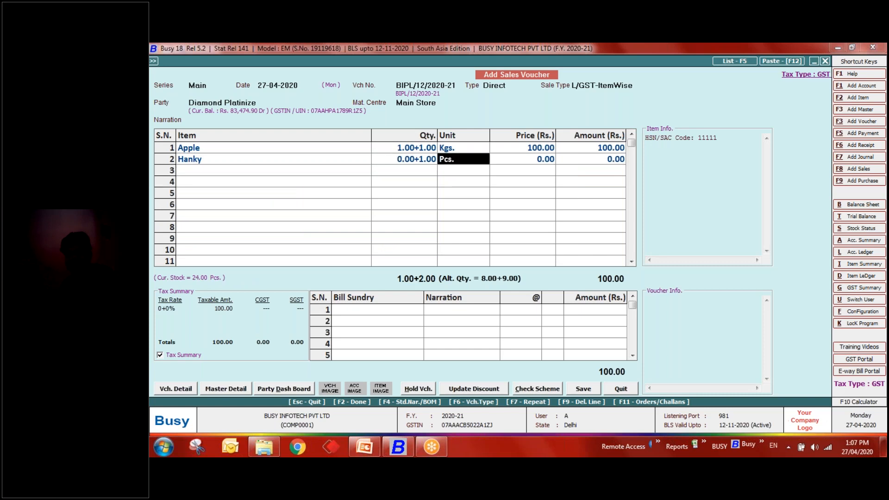
key("Return")
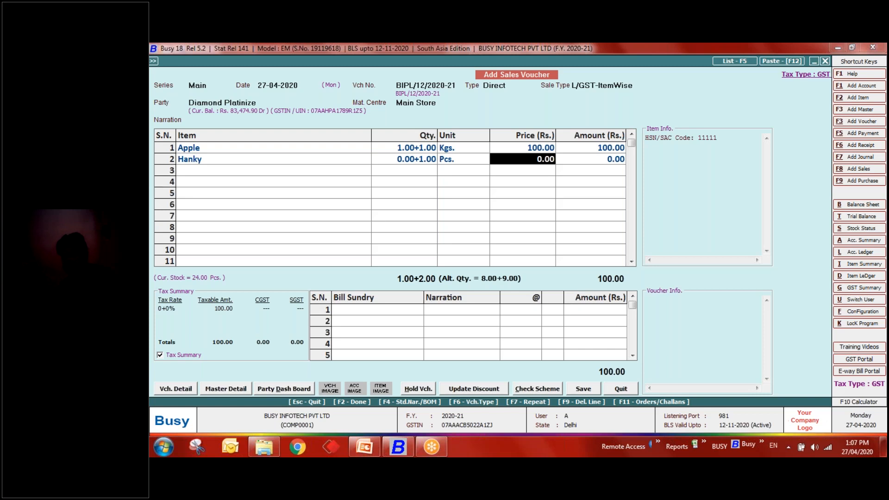
key("Escape")
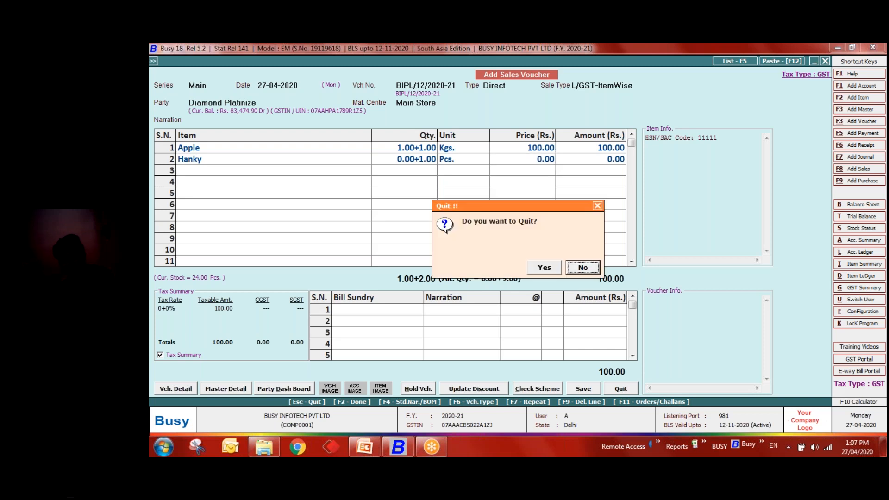
key("y")
key("Escape")
key("Down")
- Open the Options for Free Qty. dialog from the Inventory features, with Calculate GST unticked
key("Return")
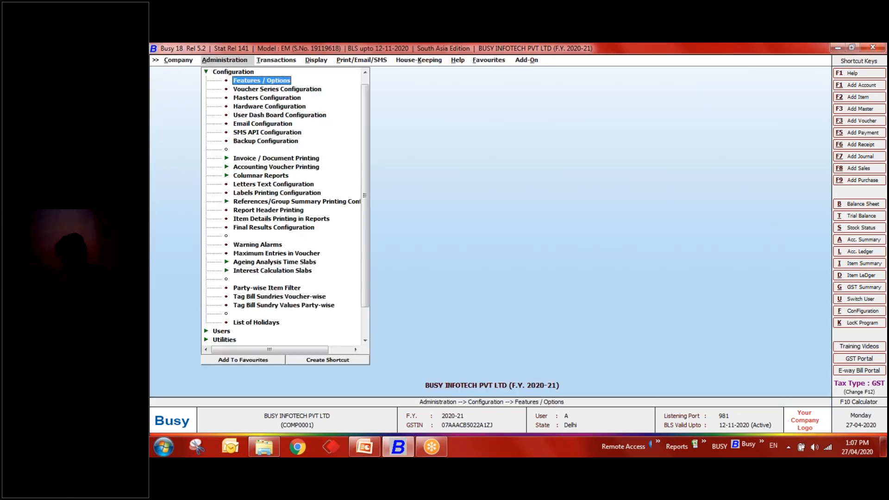
key("Return")
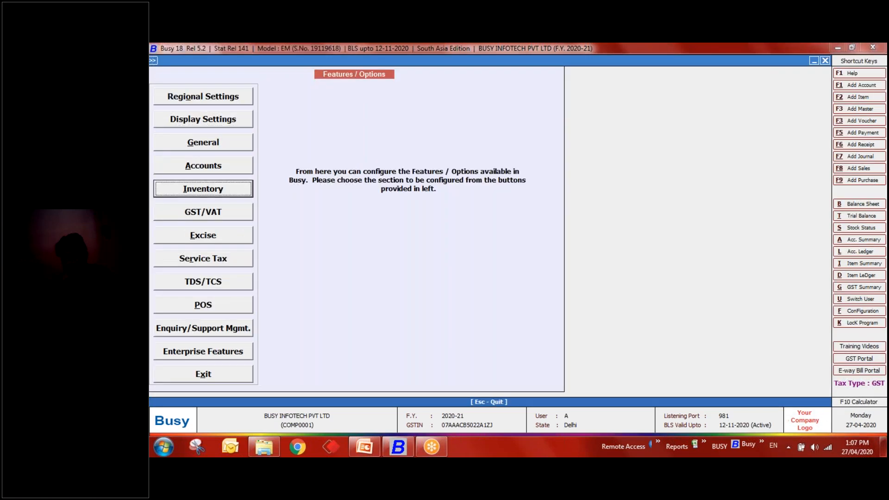
key("Return")
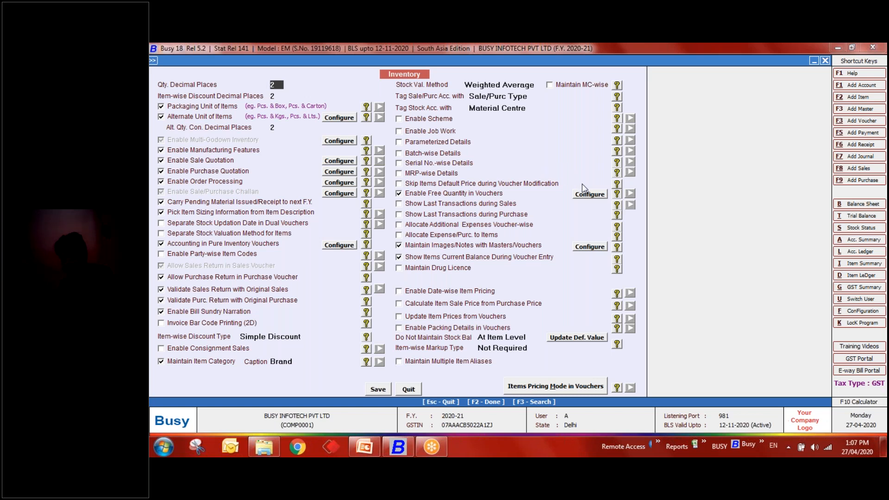
left_click(596, 197)
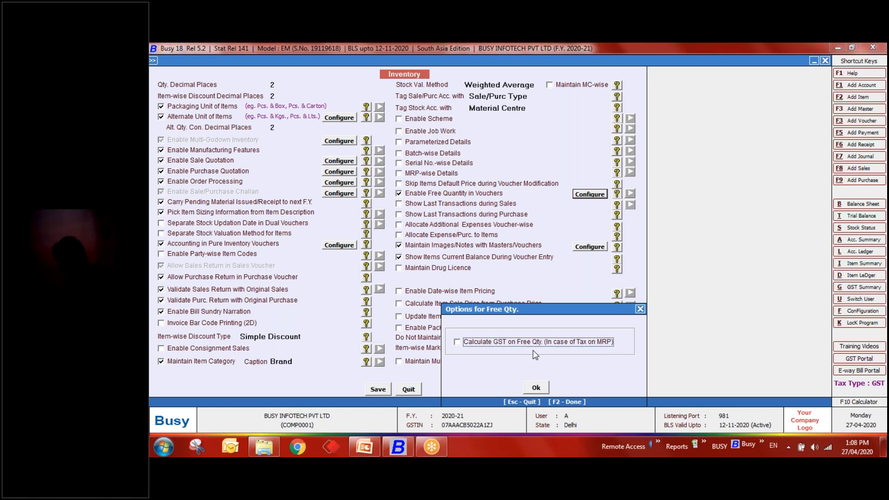
- Close the Free Qty. and Inventory options, then return to the Today's Topic slide
left_click(641, 309)
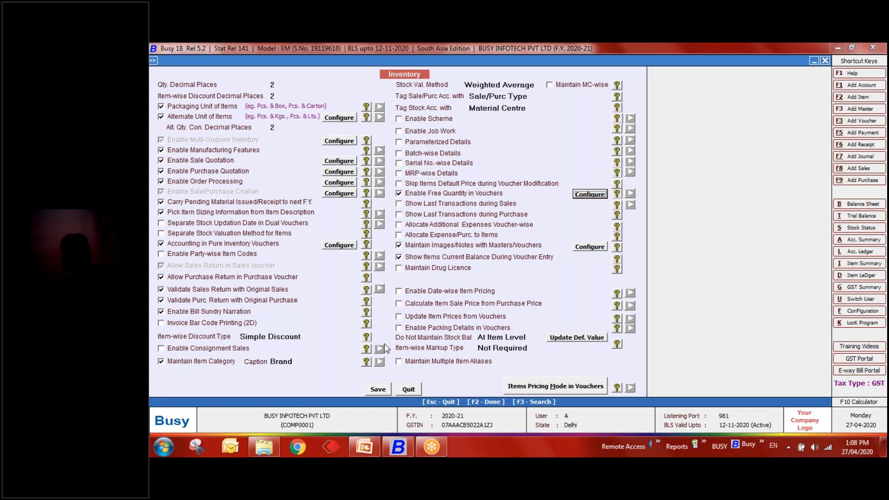
left_click(409, 390)
left_click(364, 446)
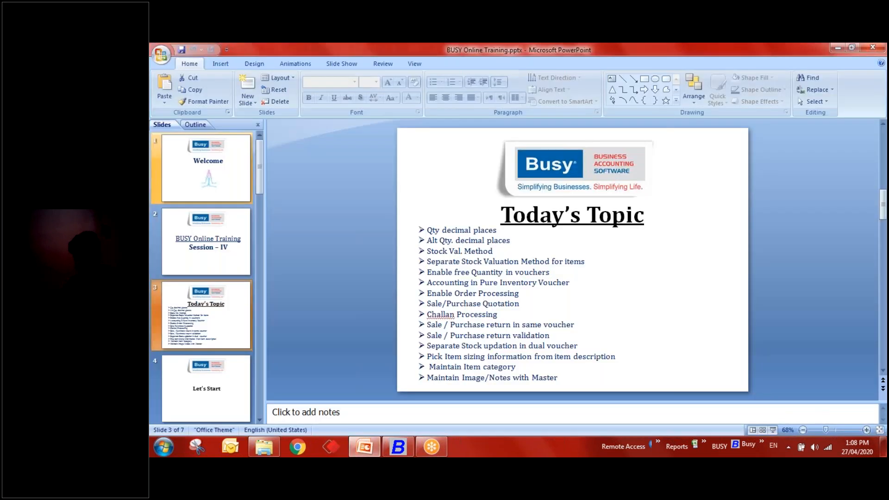
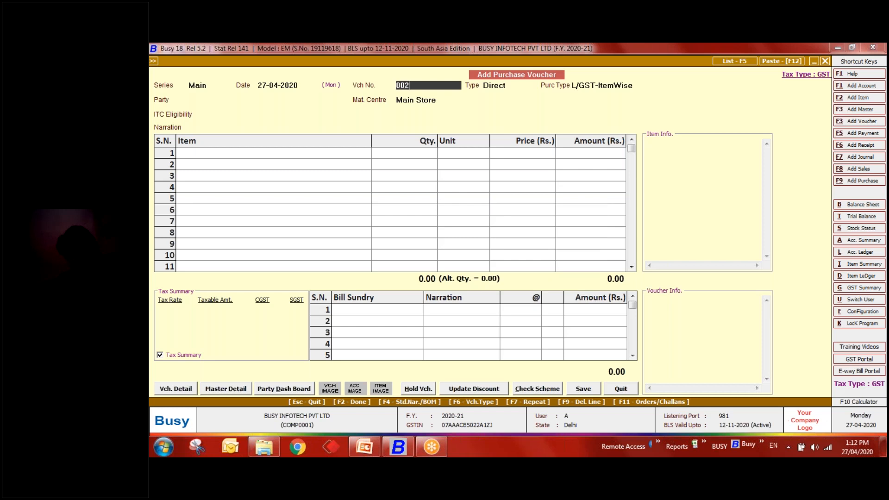
- Change the purchase voucher number from the duplicate 002 to 010
key("Return")
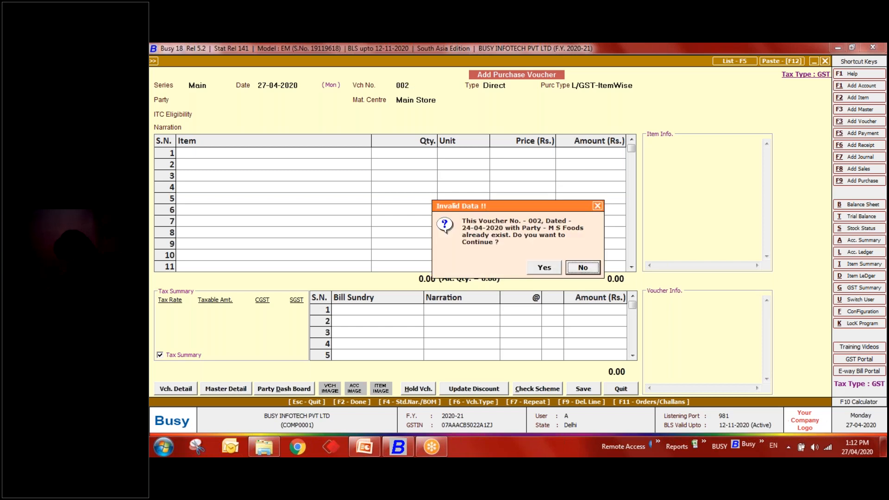
key("Return")
key("Escape")
key("BackSpace")
key("BackSpace")
key("BackSpace")
type("010")
key("Return")
key("Return")
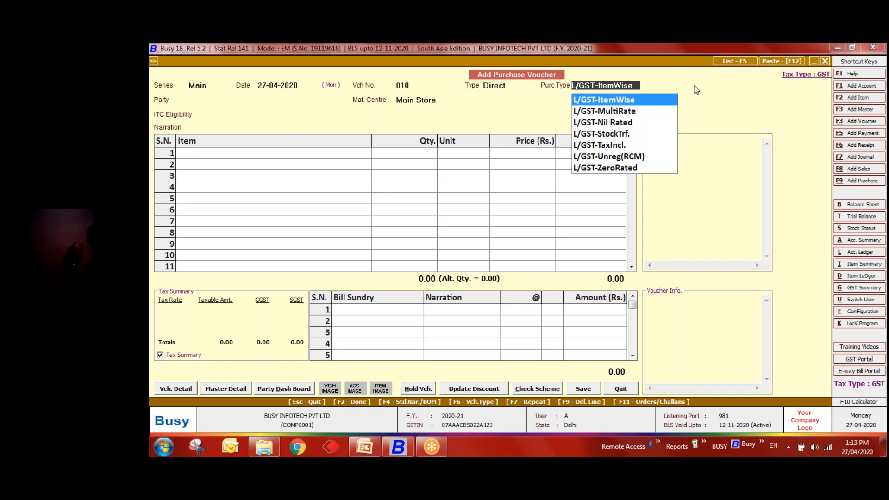
- Keep L/GST-ItemWise, set party Diamond Platinize and put BUSY Basic [BS] in row 1
key("Return")
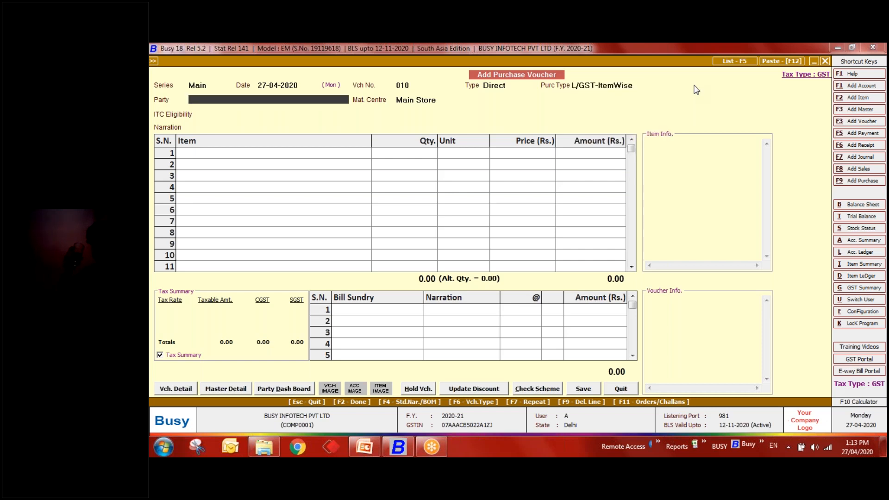
key("Down")
key("Down")
key("Return")
key("Return")
key("Return")
key("Return")
key("Down")
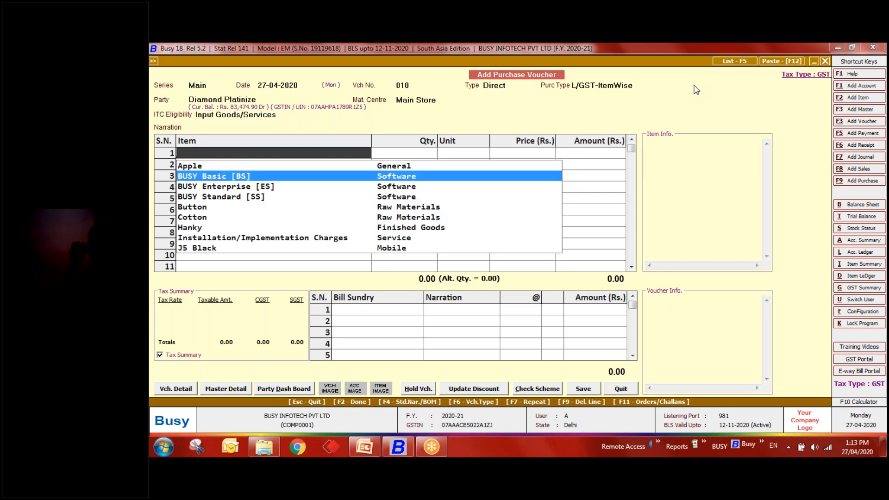
key("Return")
- Enter quantity 1 at price 5,200 and save the purchase voucher
key("Return")
type("1")
key("Return")
key("Return")
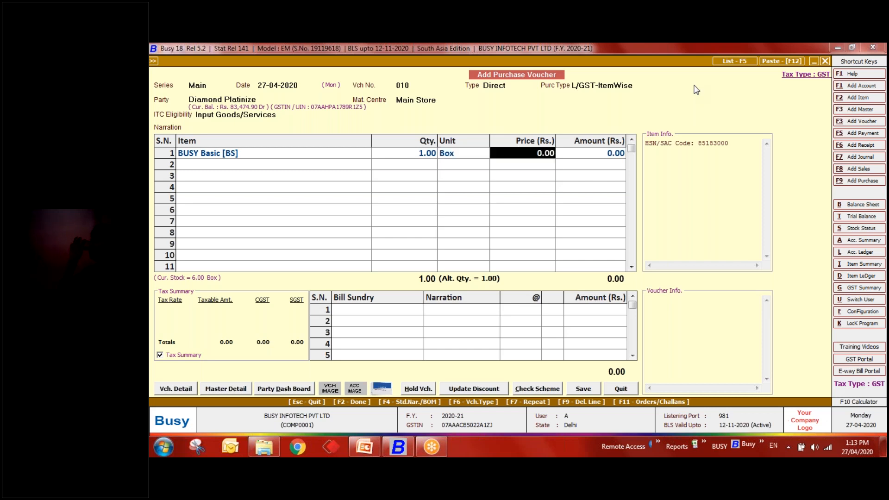
type("5200")
key("Return")
key("Return")
key("Return")
key("Return")
key("F2")
key("F2")
key("Return")
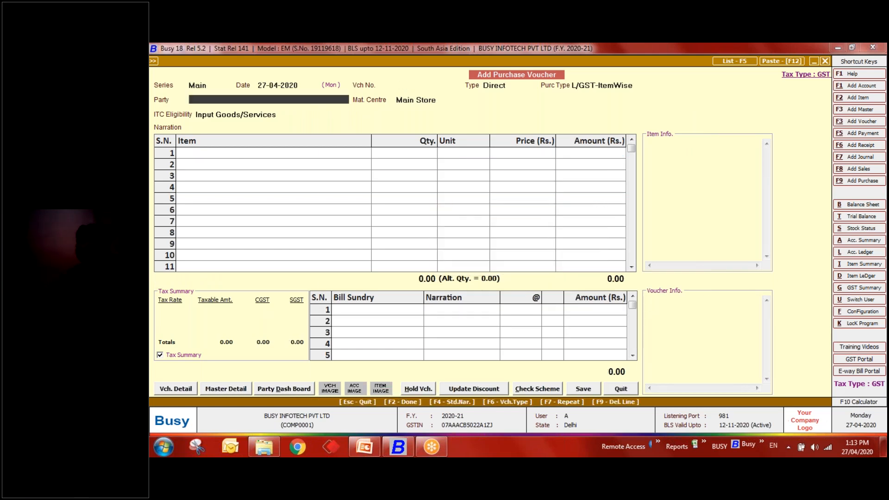
- Leave the blank purchase voucher and start a new purchase quotation
key("space")
key("Escape")
key("Escape")
key("Up")
key("Up")
key("Up")
key("Up")
key("Up")
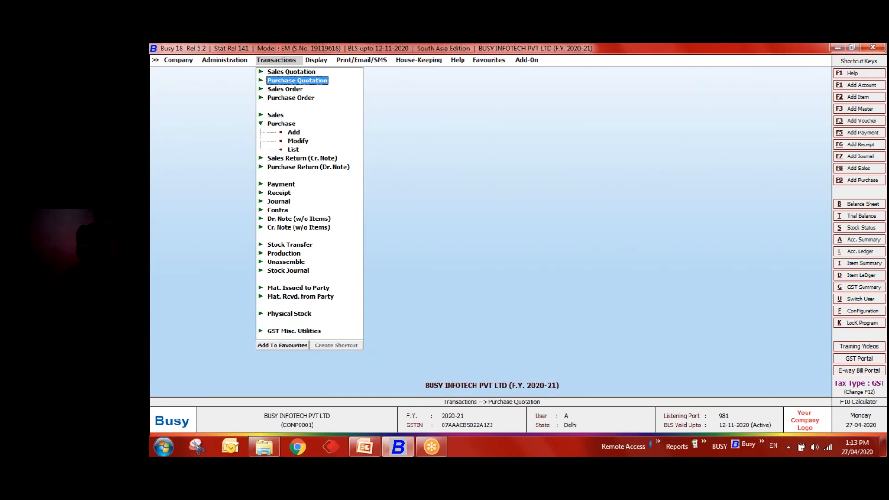
key("Return")
key("Return")
key("Return")
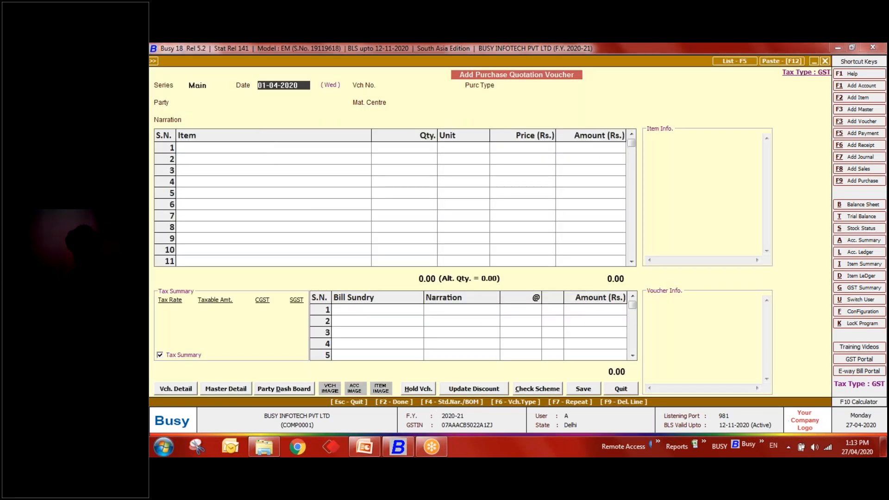
- Date the quotation 26-04-2020, number it 001, and choose L/GST-ItemWise
type("10-0")
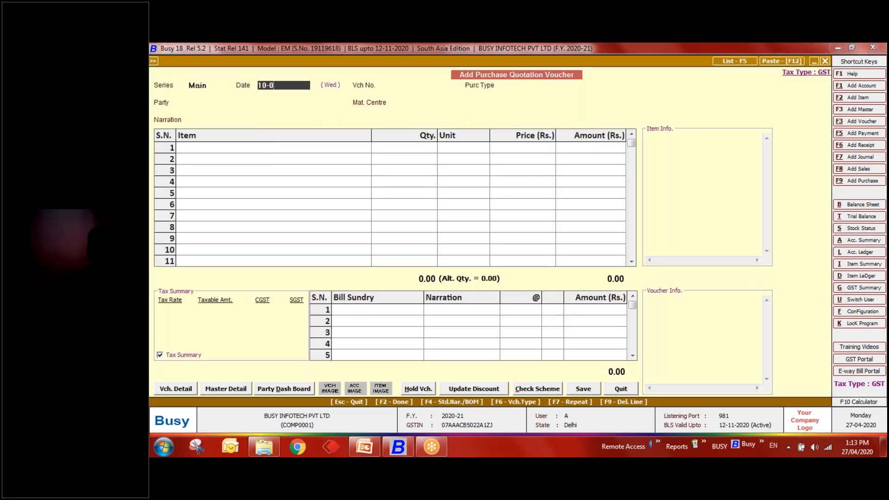
key("BackSpace")
key("BackSpace")
type("26-04")
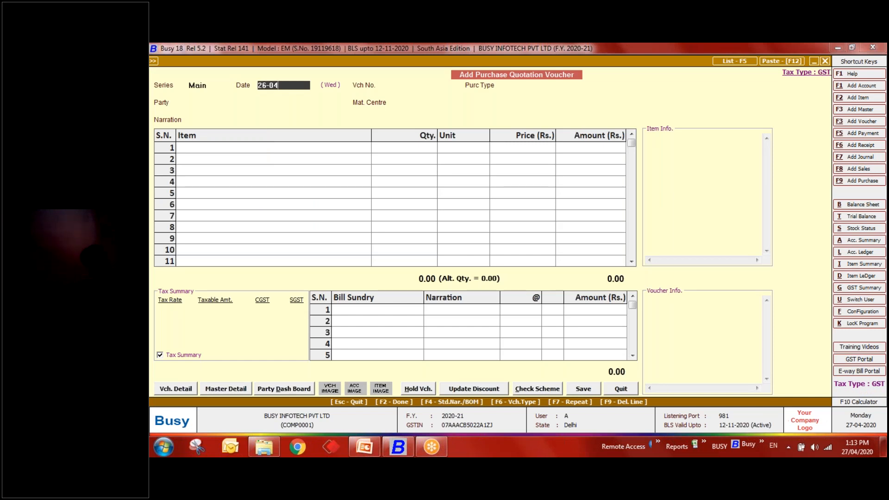
key("Return")
type("001")
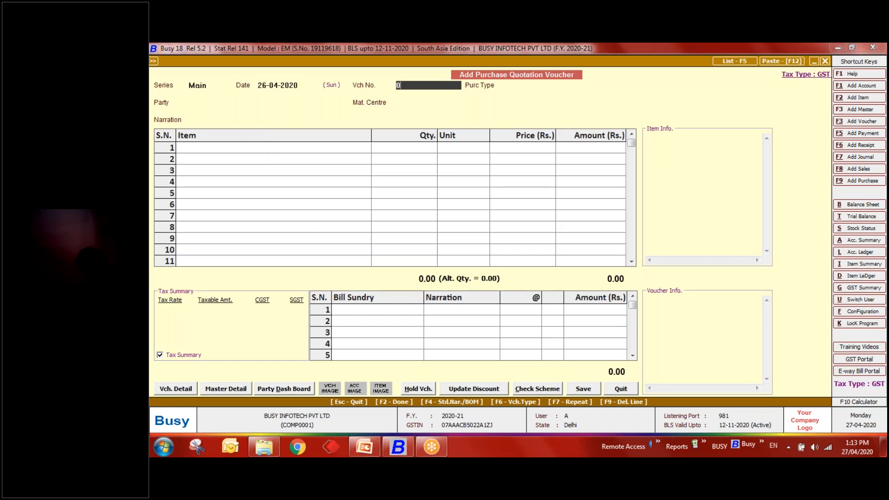
key("Return")
type("ite")
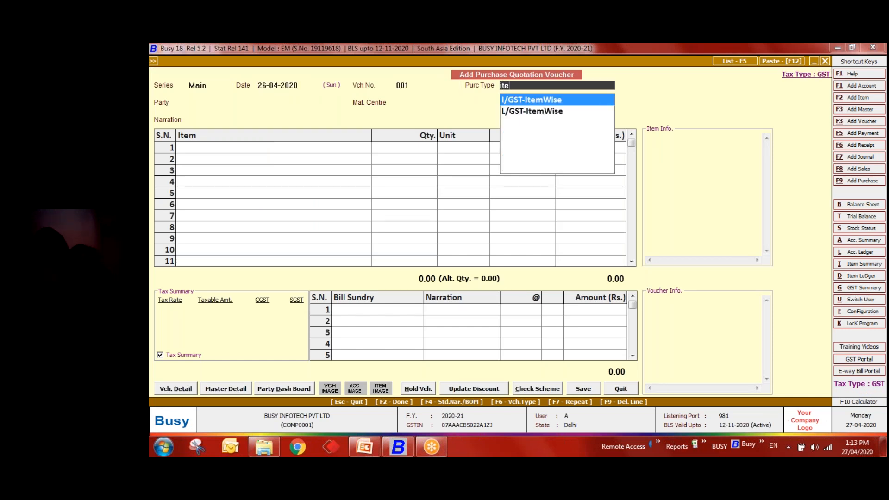
key("Down")
key("Return")
- Set party Diamond Platinize and material centre Main Store
key("space")
key("Down")
key("Down")
key("Return")
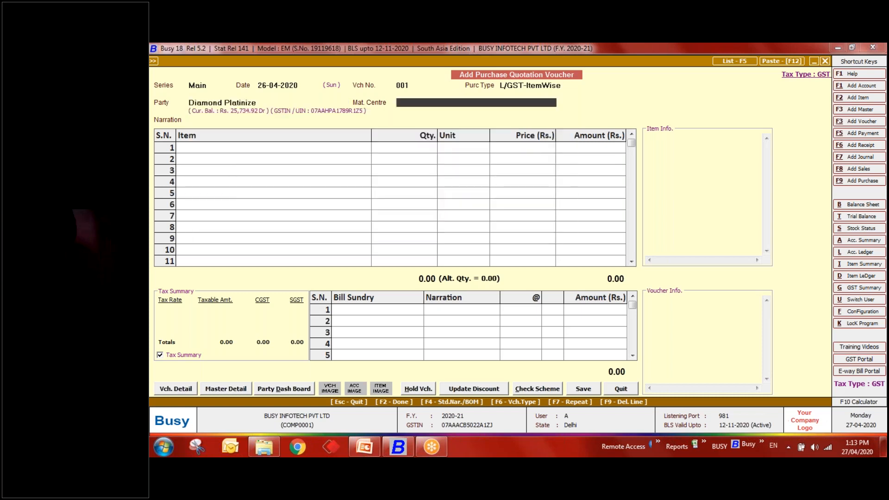
type("ma")
key("Return")
- Add one BUSY Basic [BS] at price 5,200 and save the quotation
key("Return")
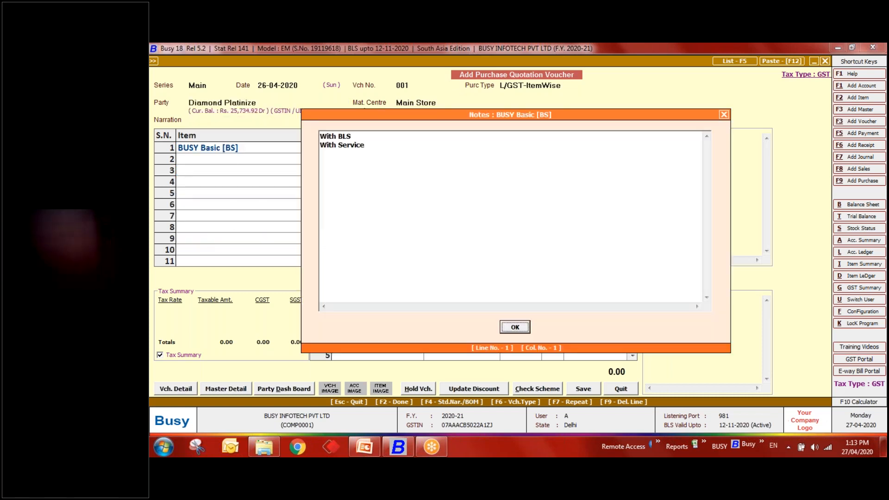
key("Return")
key("Return")
key("Return")
key("Return")
type("1")
key("Return")
key("Return")
type("5200")
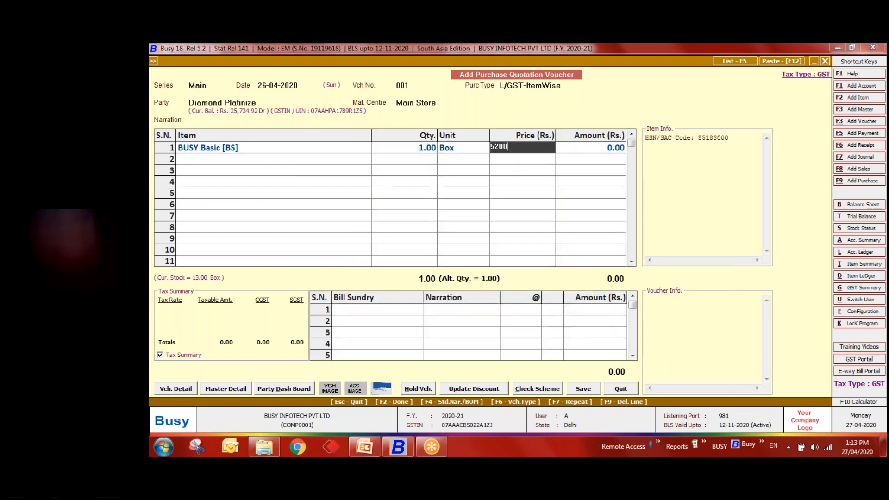
key("Return")
key("Return")
key("Return")
key("Return")
key("Return")
key("Return")
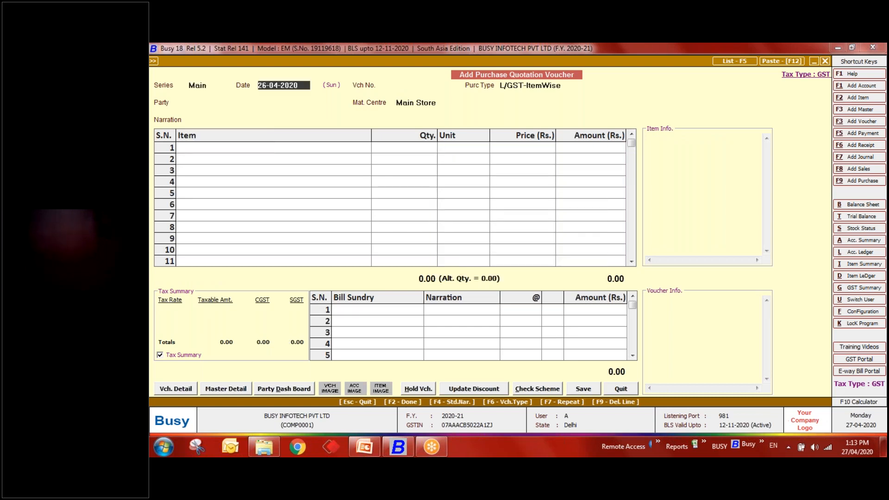
- Start quotation 004 dated 26-04-2020 with party M S Foods
type("26-04")
key("Return")
type("004")
key("Return")
key("Return")
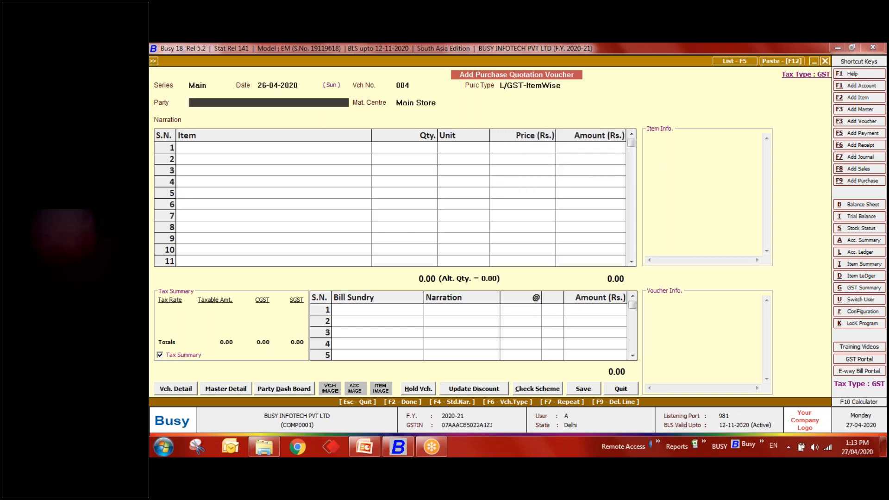
key("Down")
key("Down")
key("Down")
key("Down")
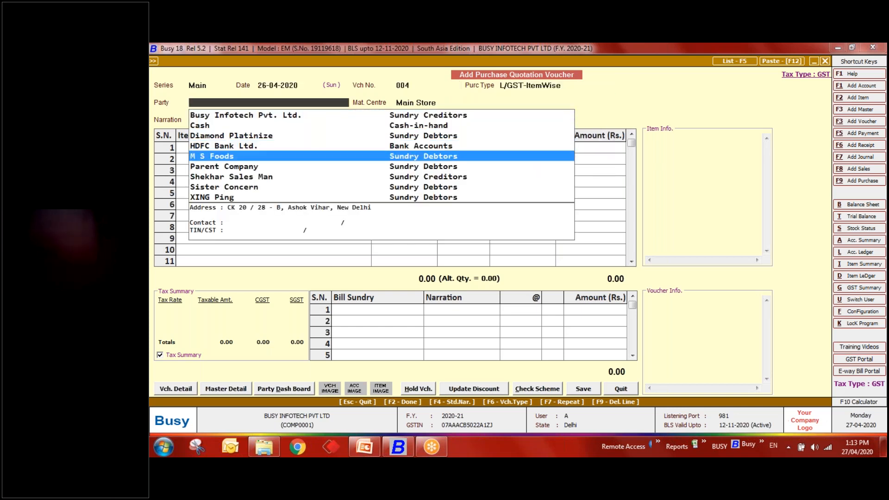
key("Return")
- Add one BUSY Basic [BS] at price 5,500, then save and exit the quotation
key("Return")
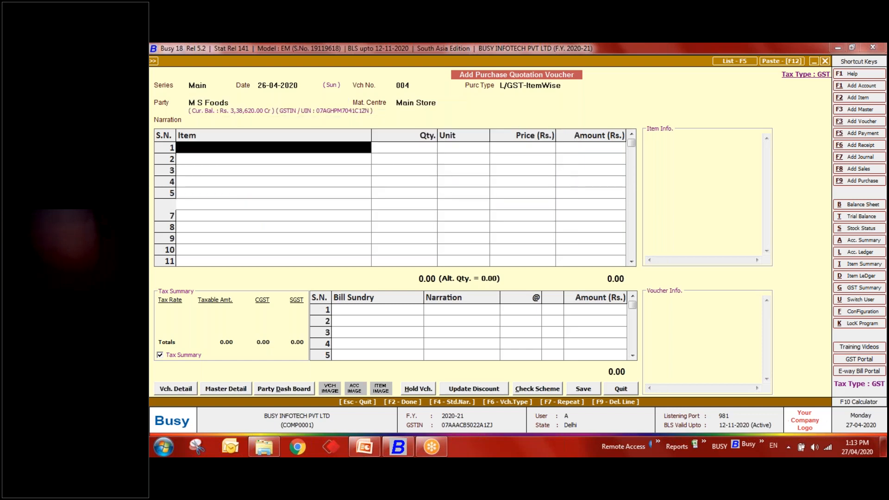
key("Down")
key("Return")
key("Return")
key("Return")
key("Return")
key("Return")
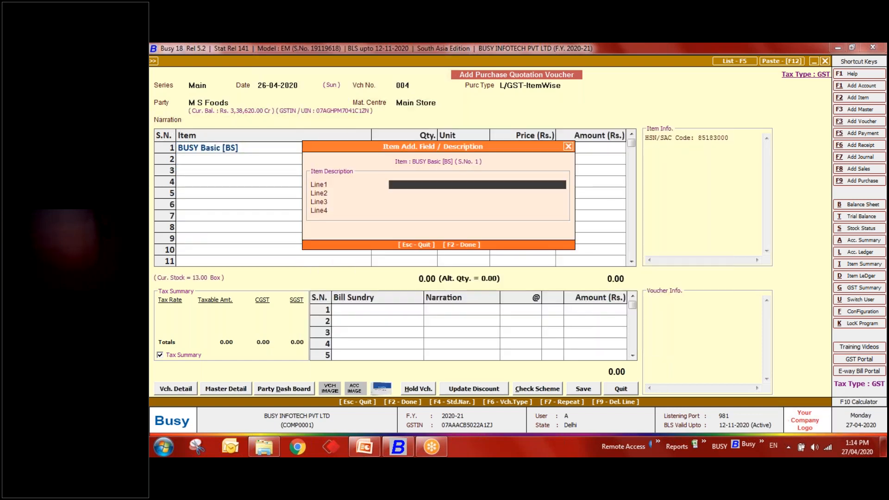
key("Return")
type("1")
key("Return")
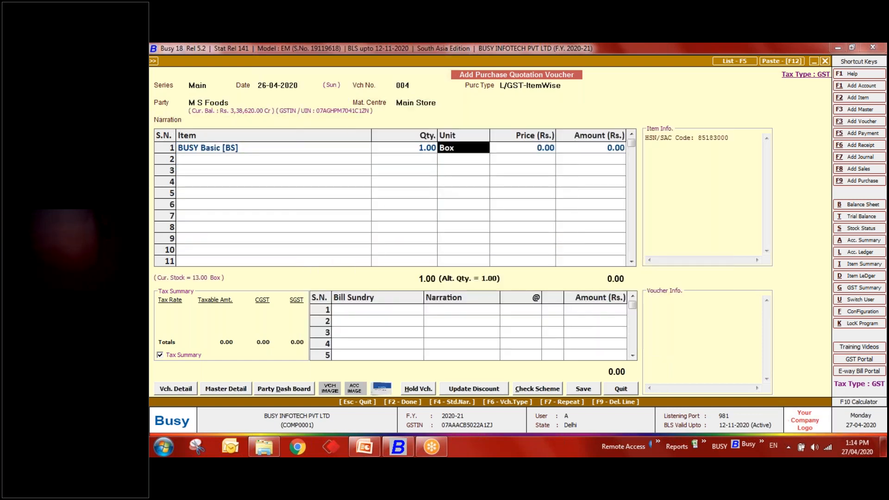
key("Return")
type("5500")
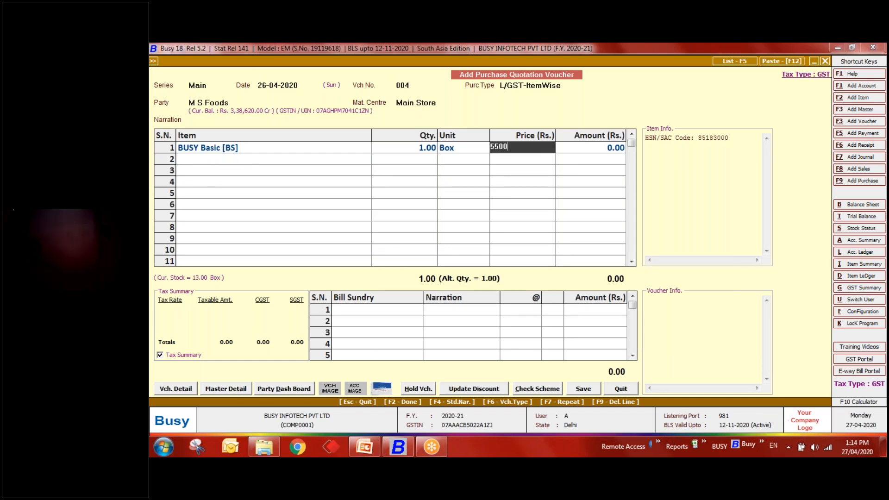
key("Return")
key("Return")
key("Return")
key("Return")
key("Return")
key("Return")
key("Escape")
key("Escape")
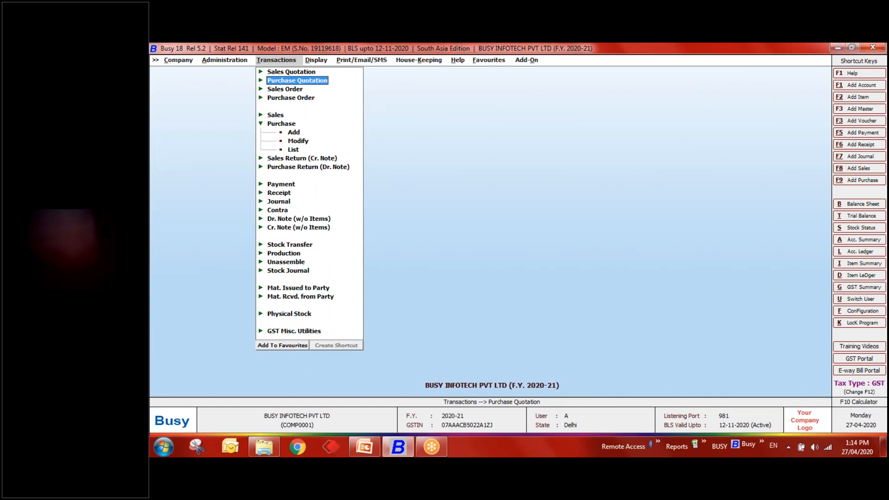
key("Right")
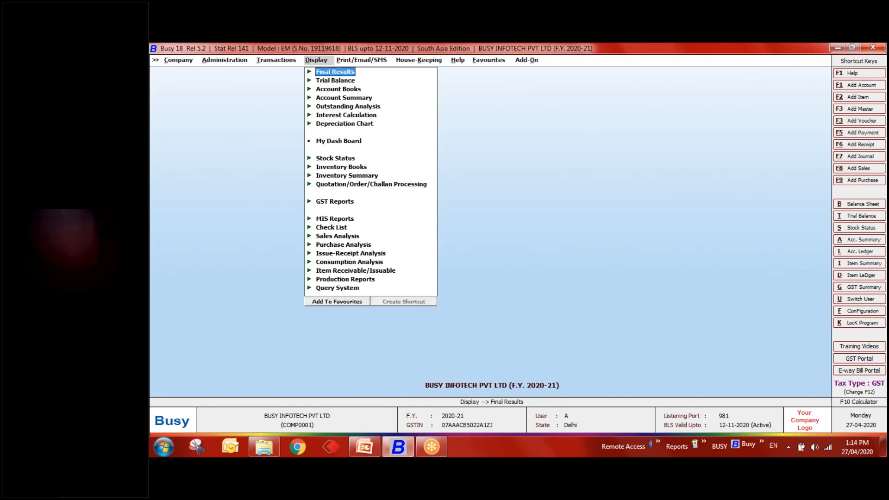
- Expand Quotation/Order/Challan Processing > Compare Purchase Quotation in the reports list
key("Down")
key("Down")
key("Down")
key("Down")
key("Down")
key("Down")
key("Down")
key("Down")
key("Down")
key("Down")
key("Down")
key("Down")
key("Up")
key("Return")
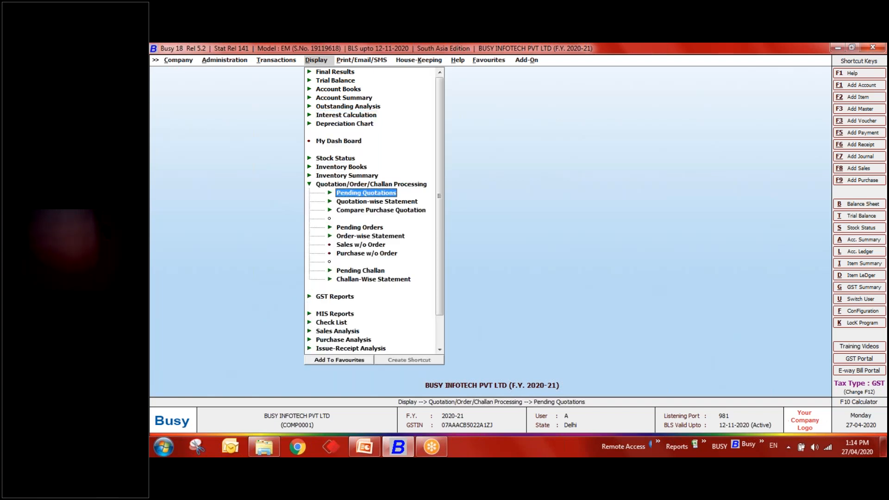
key("Down")
key("Down")
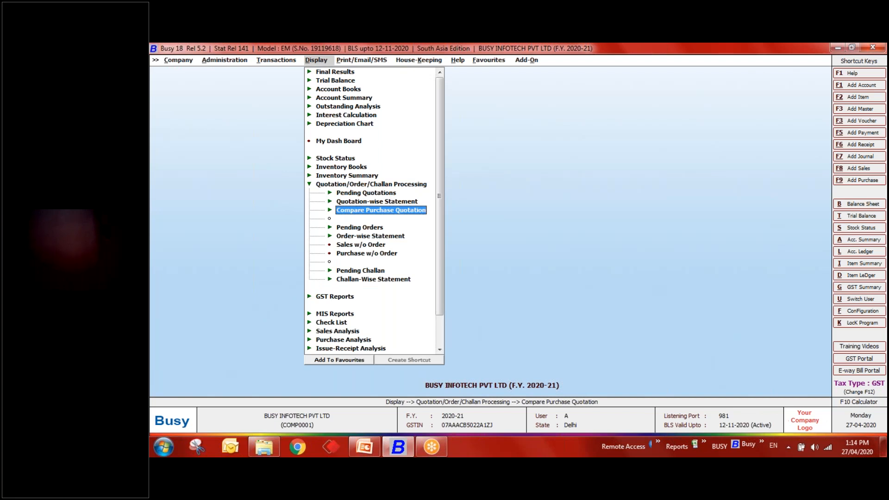
key("Return")
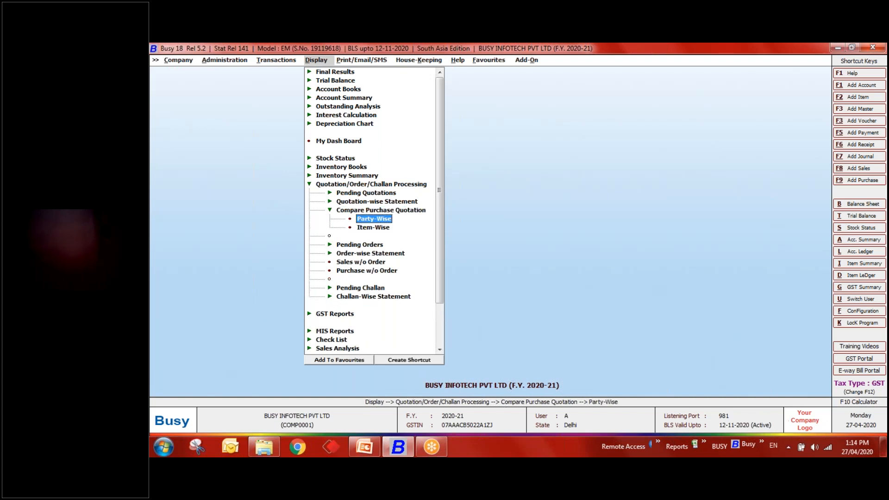
- Run the item-wise comparison for BUSY Basic [BS] from 01-04-2020 to 27-04-2020
key("Down")
key("Return")
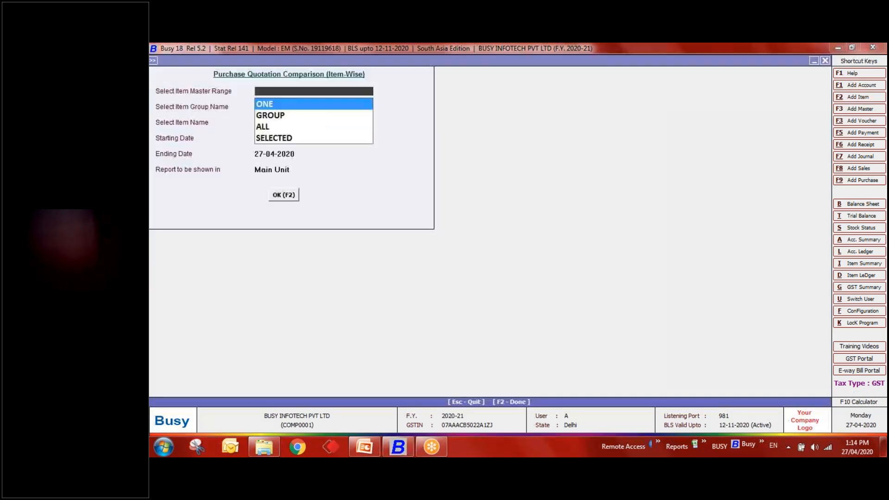
key("Return")
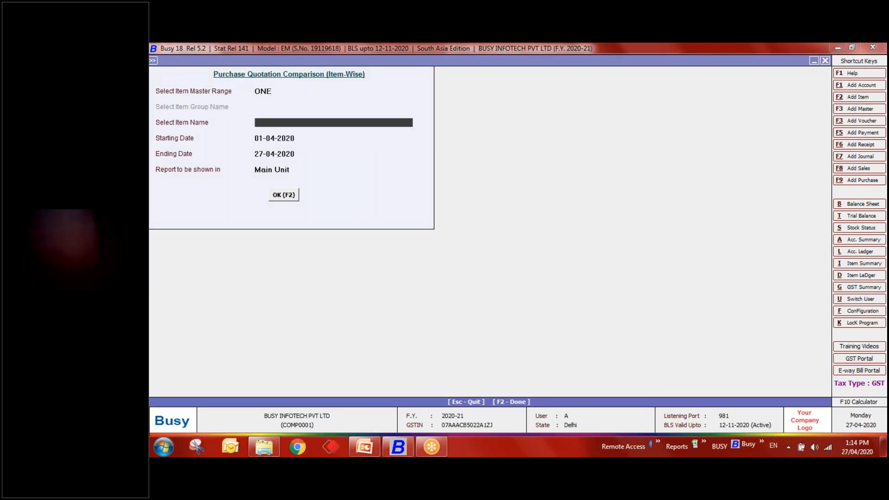
type("bu")
key("Return")
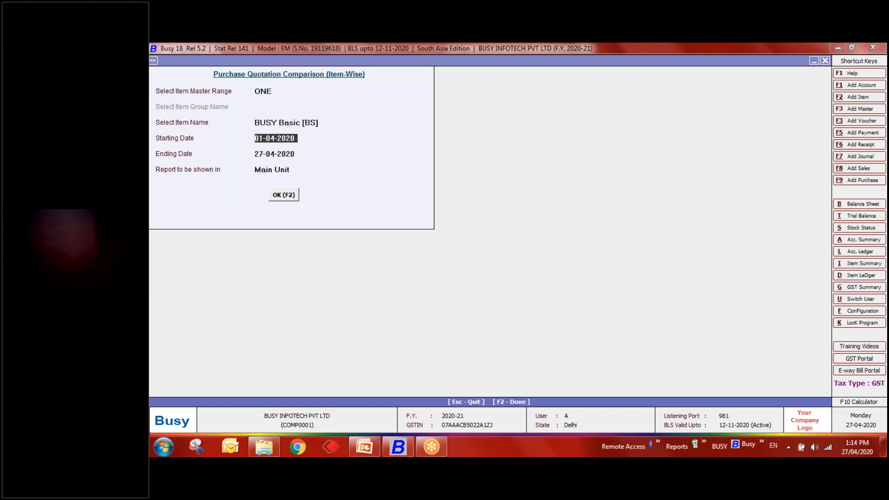
key("Return")
key("Return")
key("Return")
key("Return")
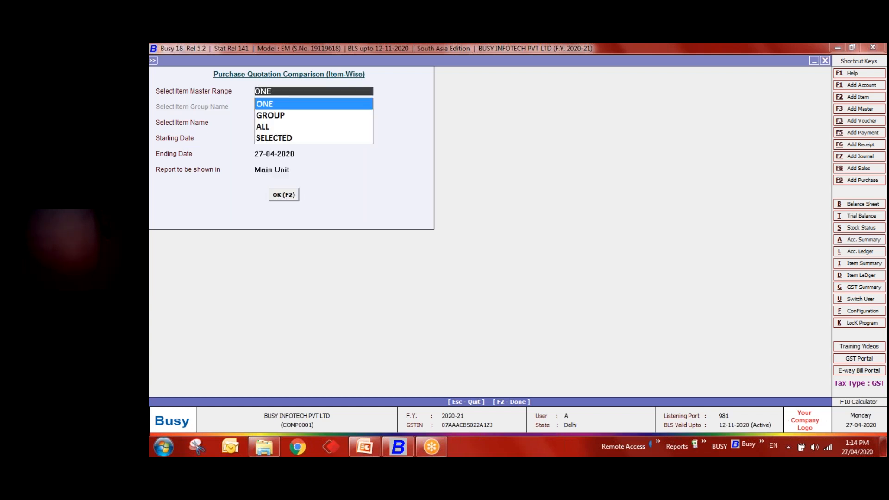
key("F2")
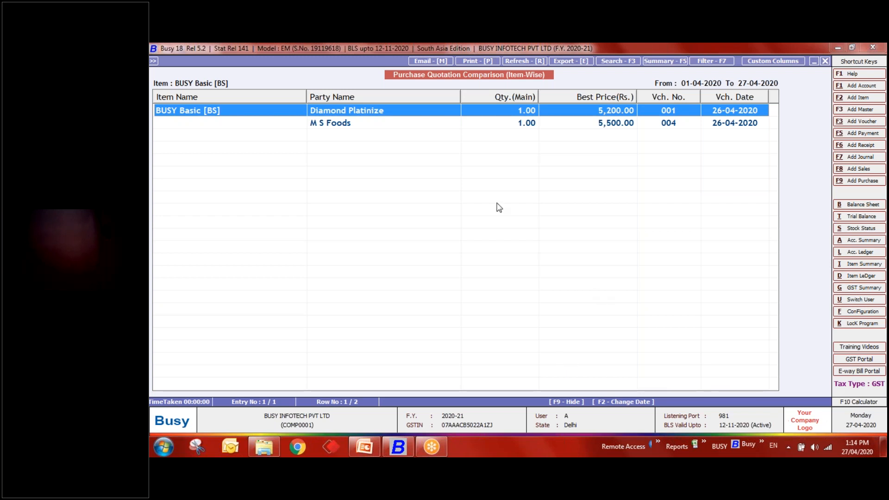
- Drag the Item Name and Party Name column borders left to narrow both columns
left_click_drag(307, 97, 235, 96)
left_click_drag(376, 95, 316, 96)
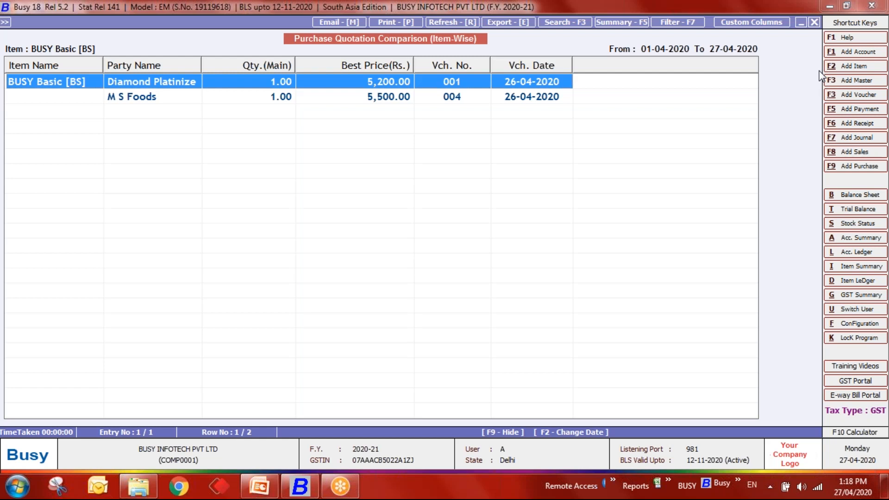
left_click(689, 27)
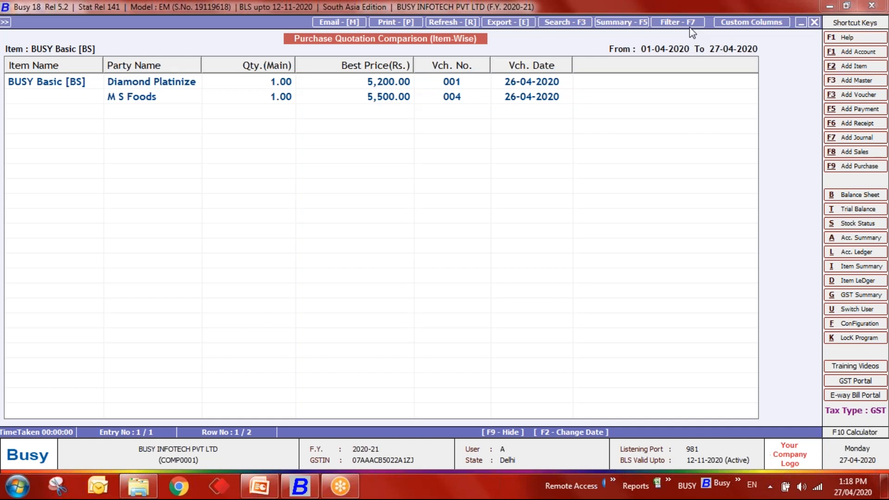
- Close the comparison report and begin a new Sales Return (Cr. Note) voucher
left_click(395, 94)
key("Escape")
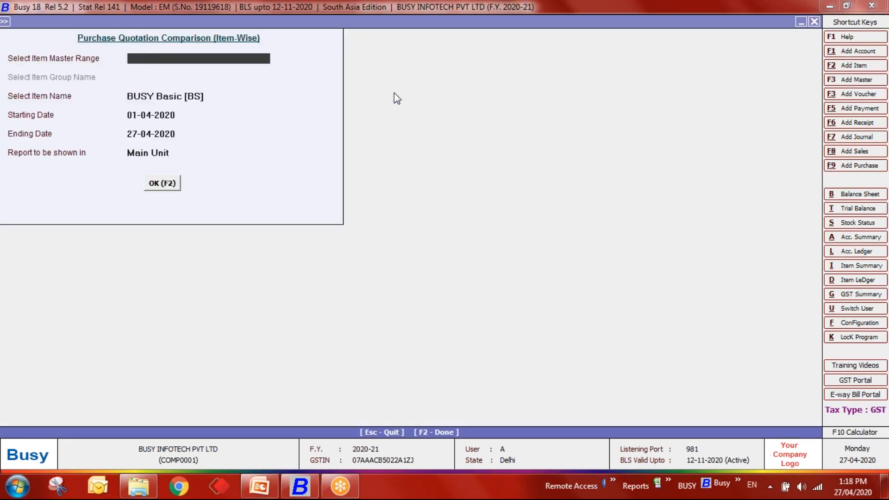
key("Escape")
key("Escape")
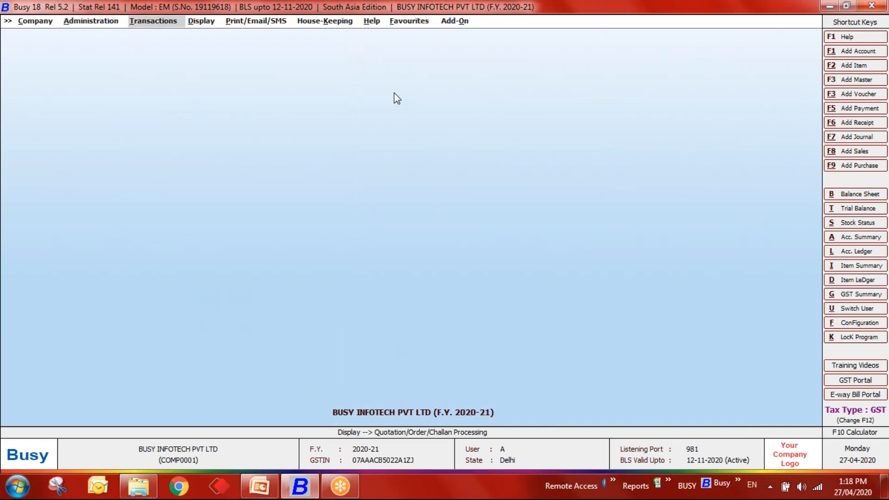
key("Return")
key("Down")
key("Down")
key("Down")
key("Up")
key("Up")
key("Up")
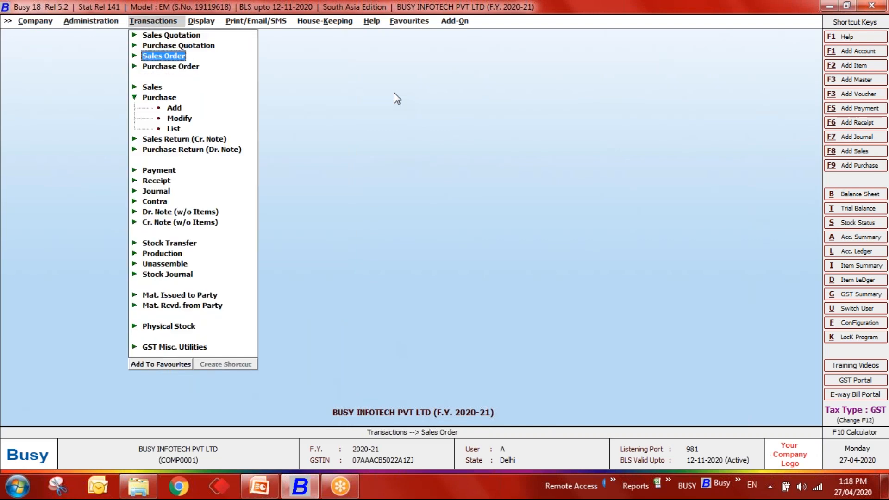
key("Down")
key("Down")
key("Down")
key("Down")
key("Down")
key("Down")
key("Down")
key("Down")
key("Return")
key("Return")
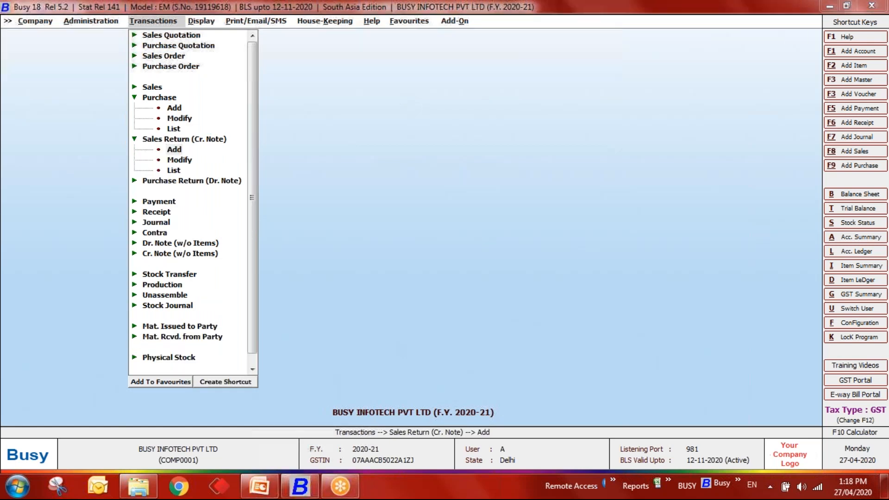
- Fill date 26-04-2020, type Direct, sale type I/GST-12%, party Diamond Platinize; skip original sale details
type("6")
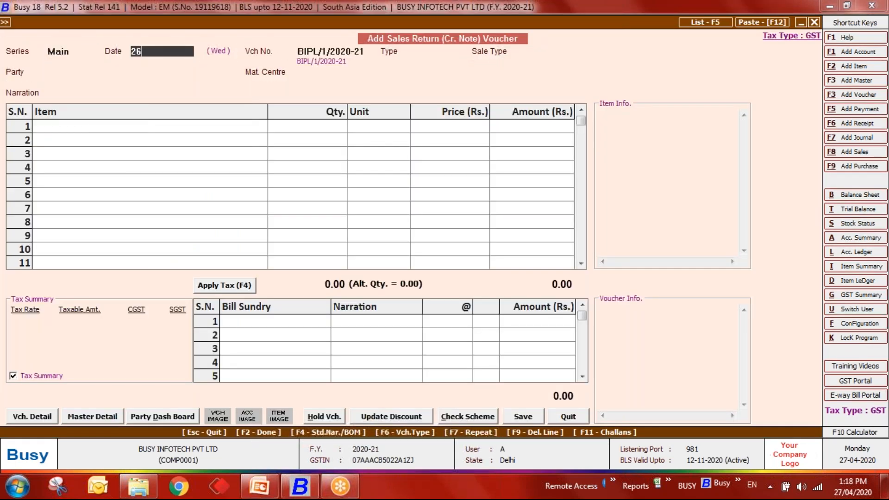
type("-04")
key("Return")
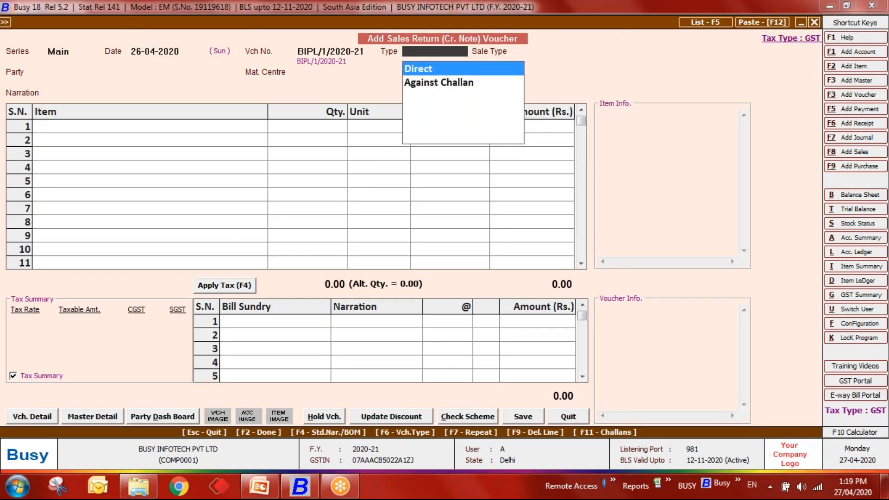
key("Return")
key("Return")
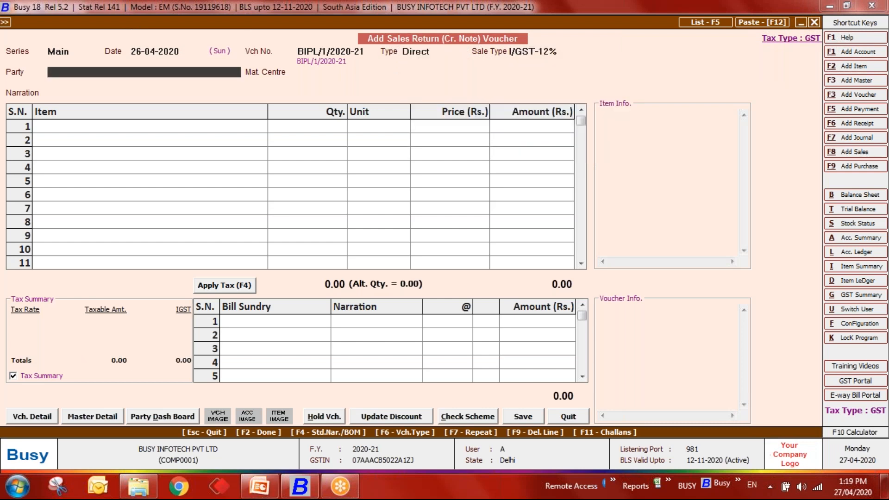
key("Down")
key("Down")
key("Return")
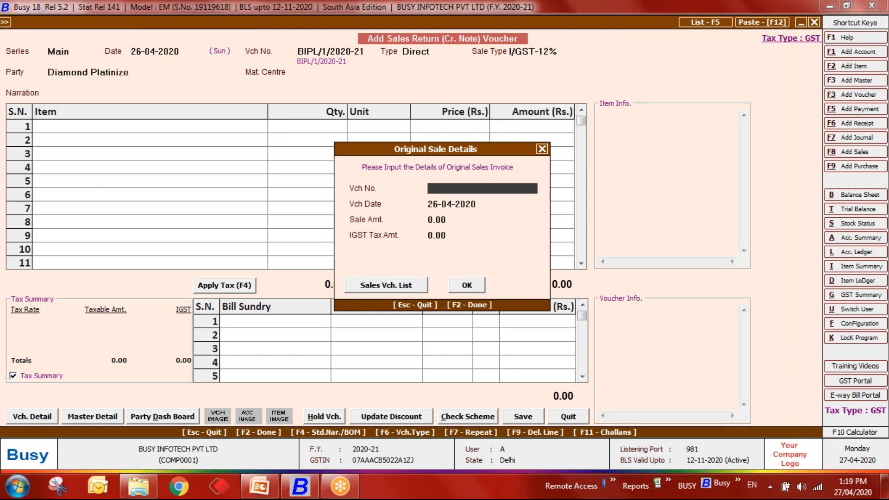
key("Escape")
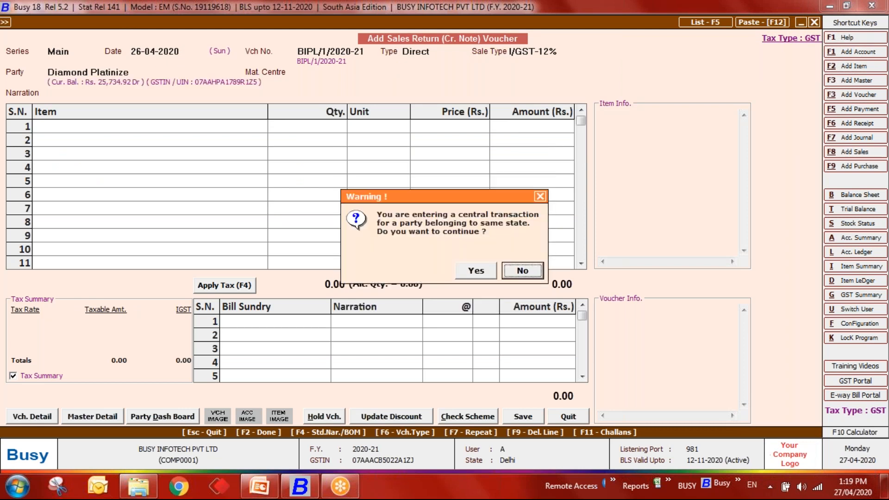
key("Left")
key("Return")
- Choose Main Store as material centre and browse the item list for row 1
key("space")
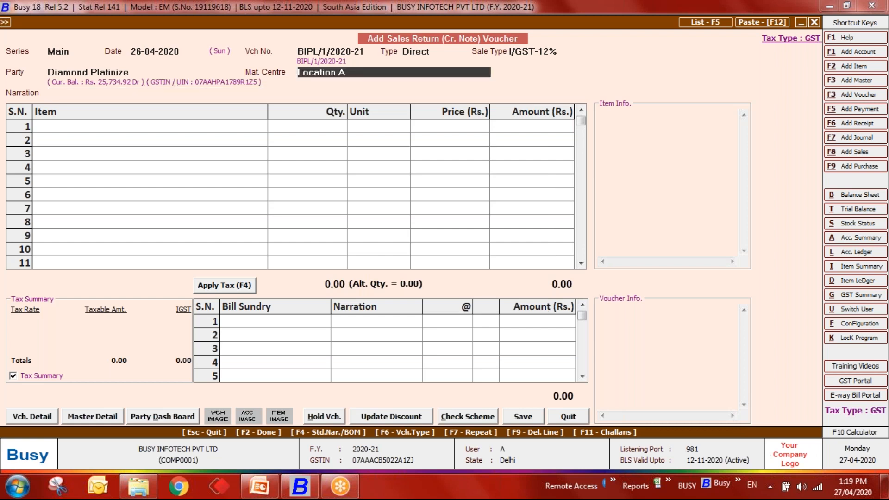
type("main")
key("Return")
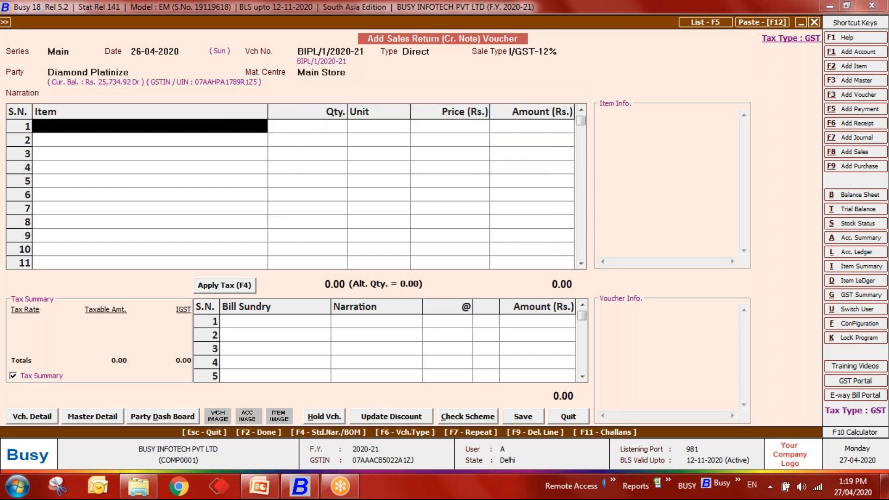
key("space")
key("Down")
key("Down")
key("Down")
key("Down")
key("Down")
- Browse back up to Apple in the item list, then quit the credit note unsaved
key("Up")
key("Up")
key("Up")
key("Up")
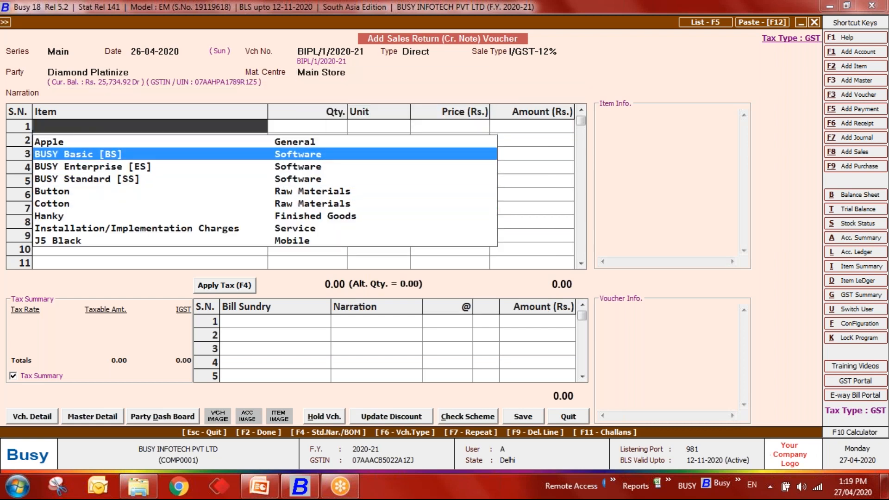
key("Up")
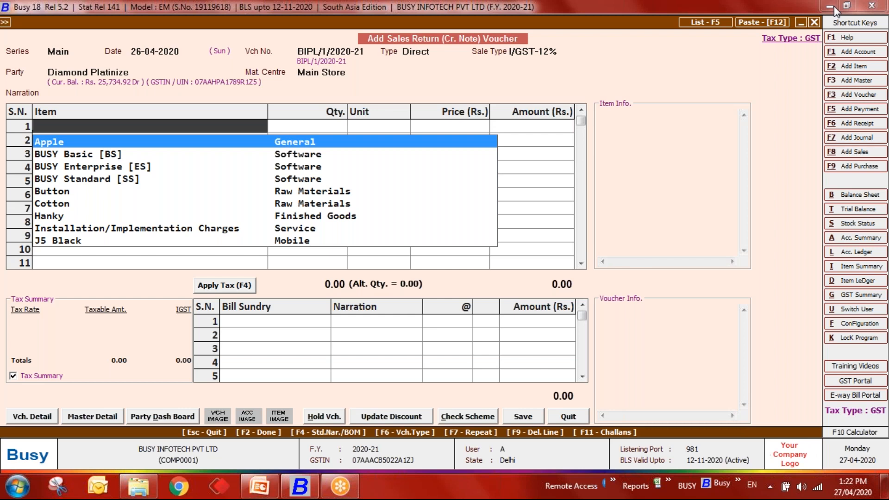
key("Escape")
key("Escape")
key("Return")
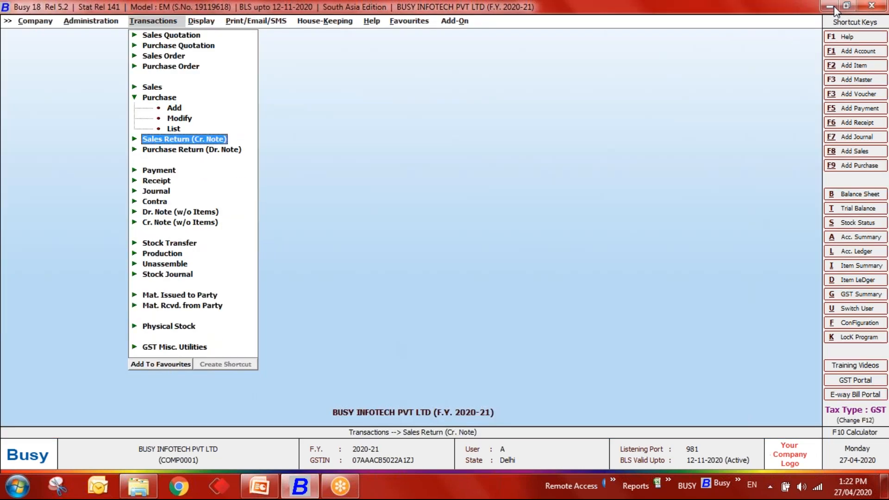
- Start a production voucher for BOM Shirt, quit it unsaved, then expand Unassemble's options
key("Down")
key("Down")
key("Down")
key("Down")
key("Down")
key("Down")
key("Down")
key("Down")
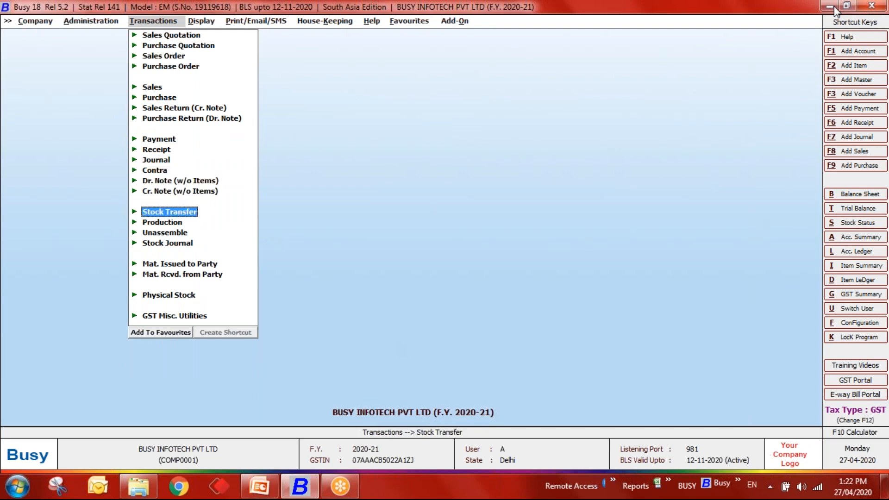
key("Down")
key("Return")
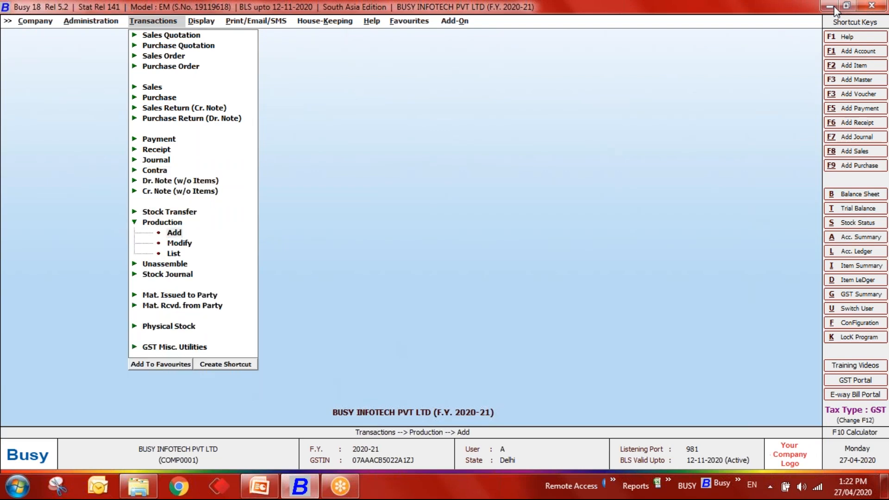
key("Return")
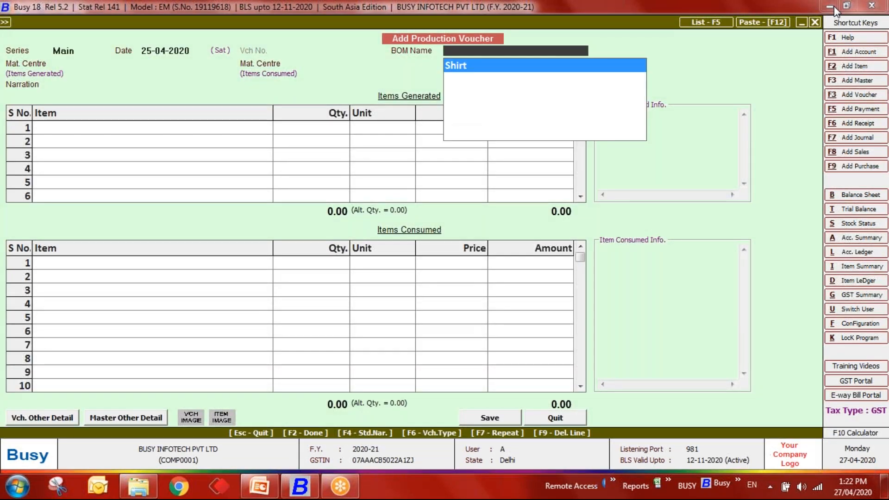
key("Return")
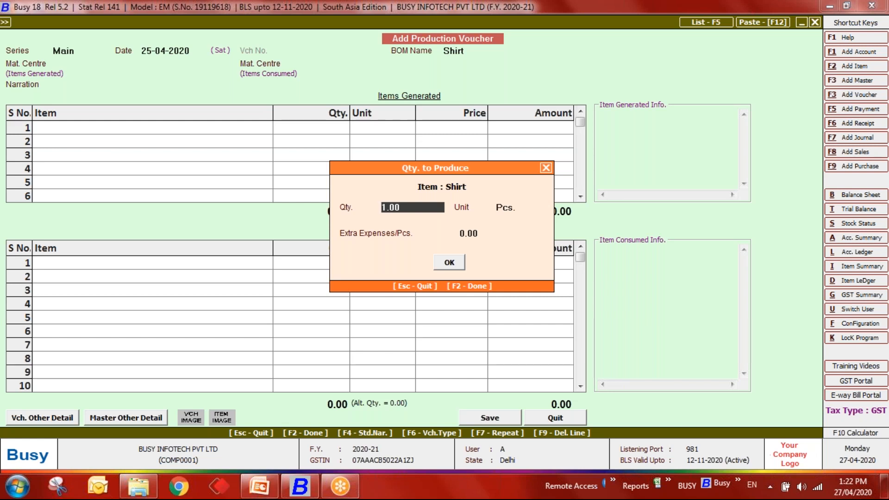
key("Escape")
key("Escape")
key("y")
key("Down")
key("Down")
key("Down")
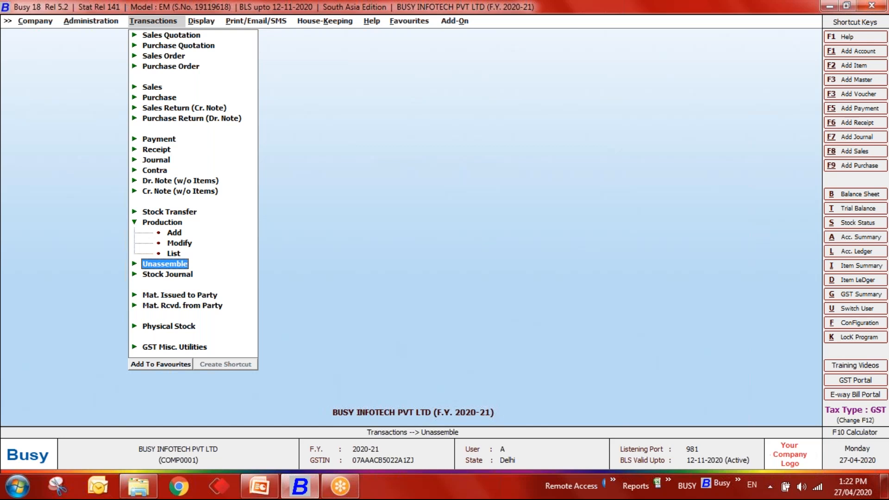
key("Return")
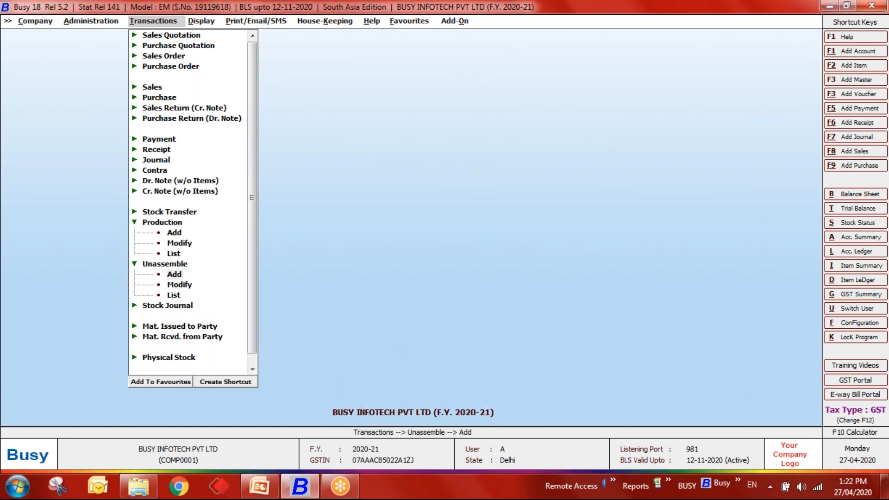
- Draft an unassemble voucher for the Shirt BOM at quantity 1.00, then quit it without saving
key("Return")
key("Return")
key("Return")
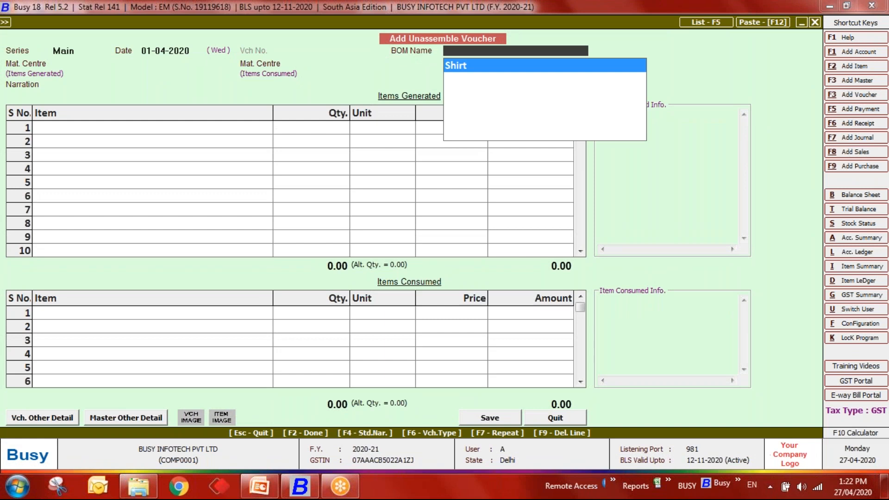
key("Return")
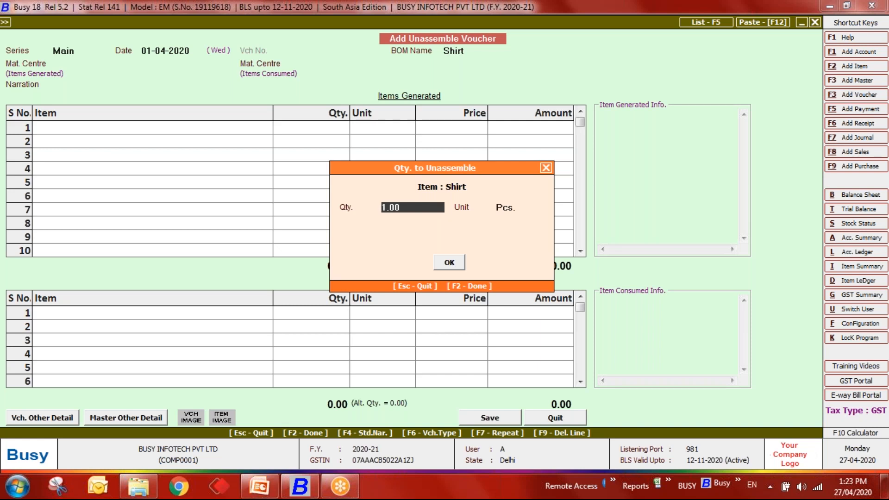
key("Escape")
key("Escape")
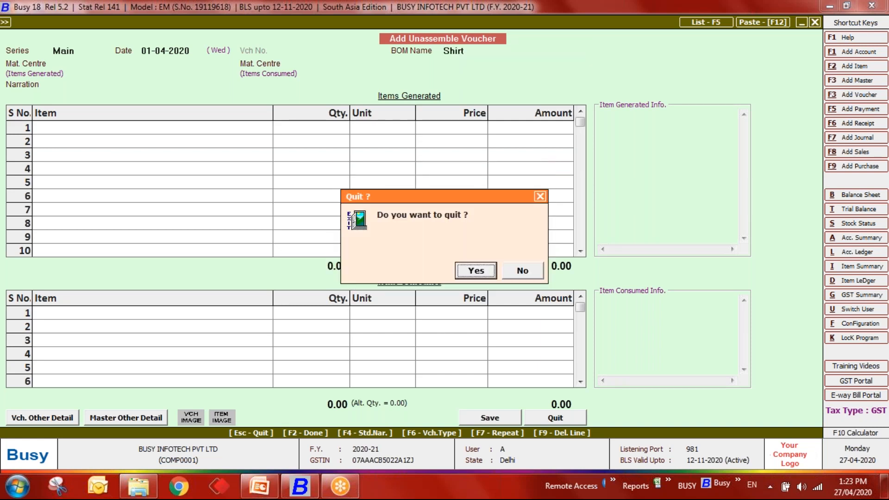
key("Return")
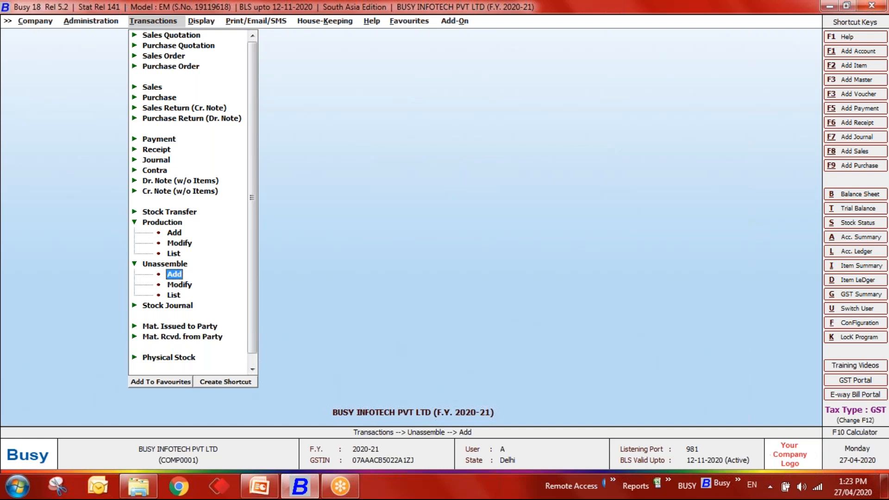
key("Left")
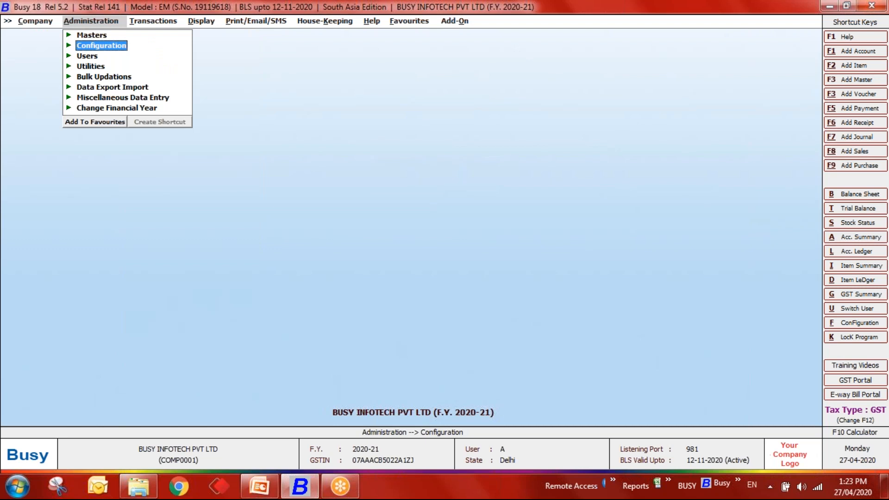
- Start adding a new bill of material from Administration > Masters > Bill of Material
key("Up")
key("Return")
key("Down")
key("Down")
key("Down")
key("Down")
key("Down")
key("Down")
key("Down")
key("Down")
key("Down")
key("Down")
key("Down")
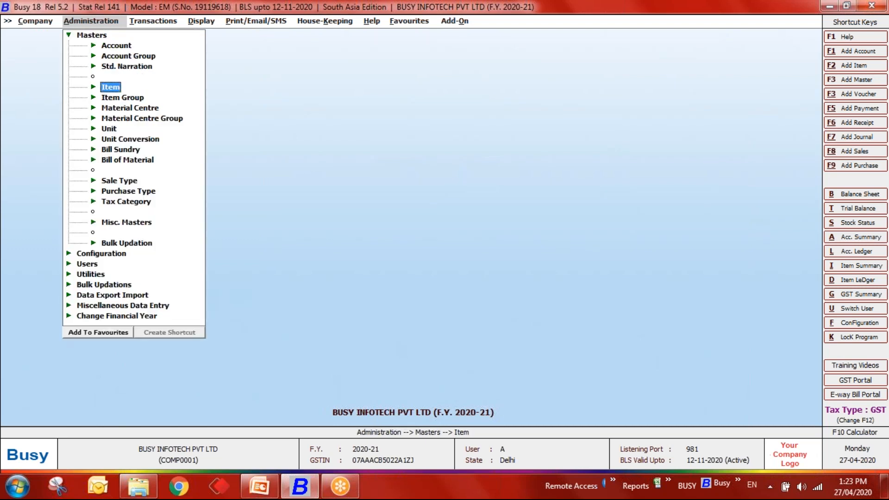
key("Return")
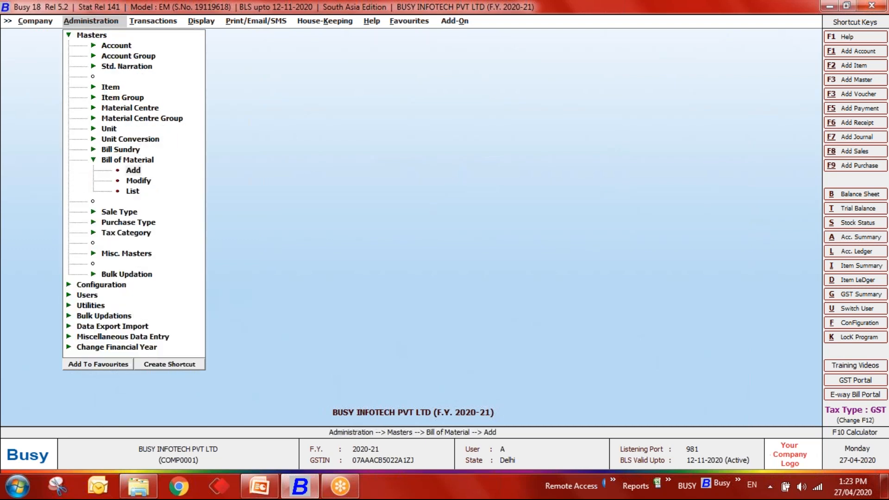
key("Return")
key("Return")
key("Return")
- Name the BOM 'Sugar Cane' and bring up a new item form for the item to produce
type("Su")
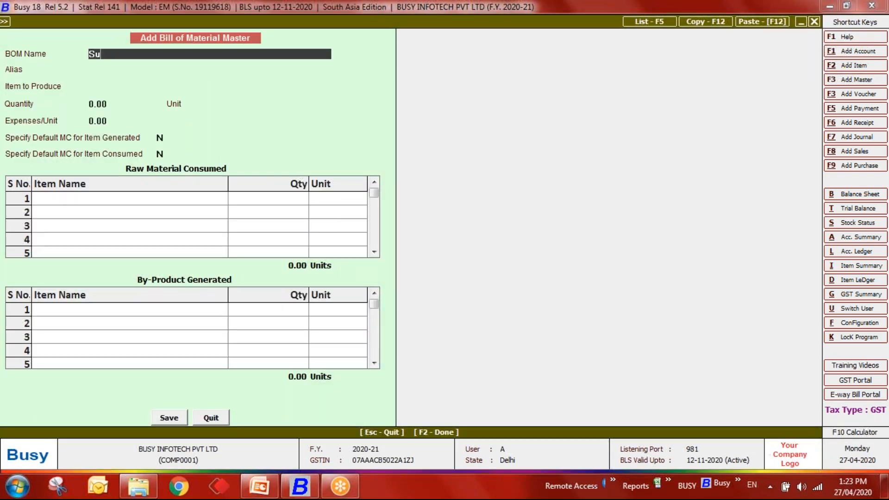
type("gar Cane")
key("Return")
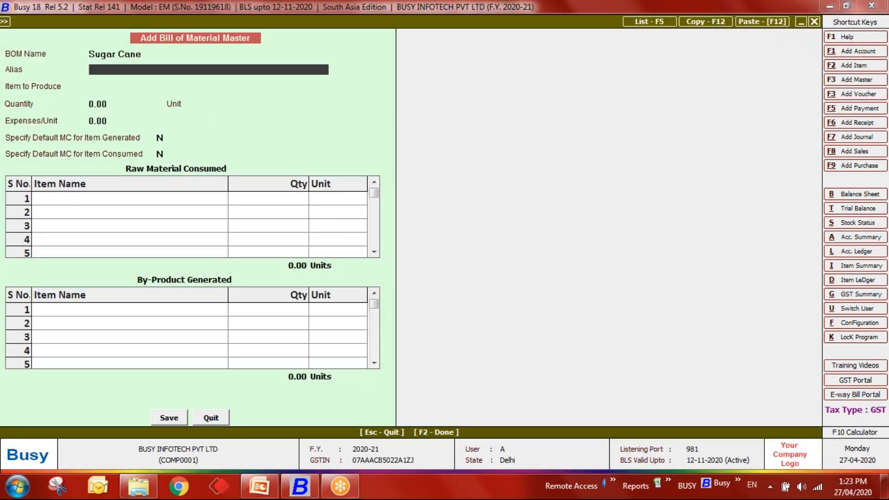
key("Return")
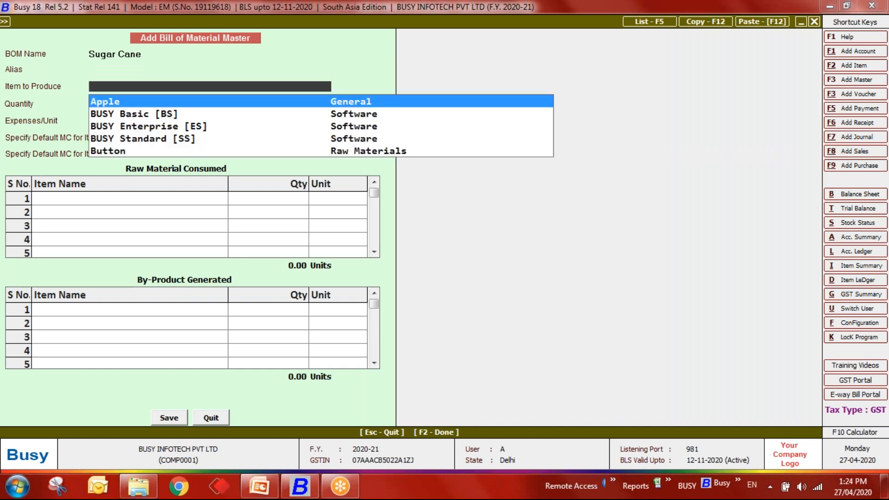
key("F3")
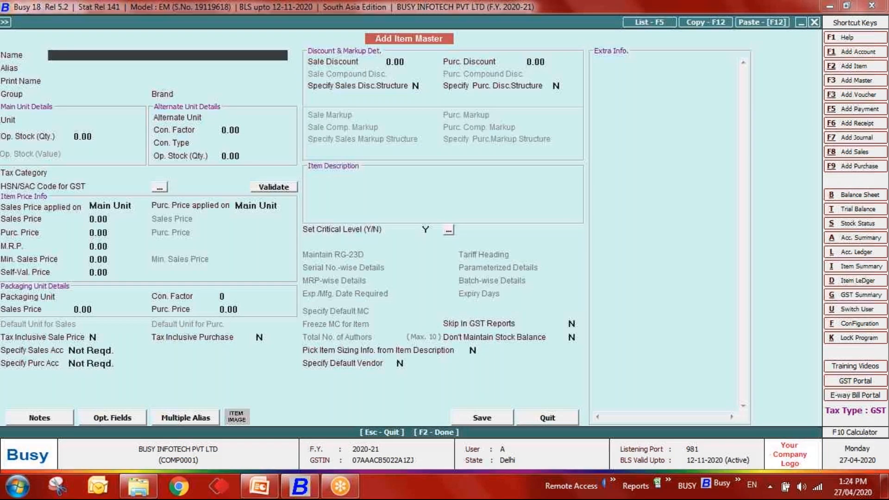
- Create the item Sugar in the Finished Goods group with unit Kgs, skipping the HSN/SAC code
key("Escape")
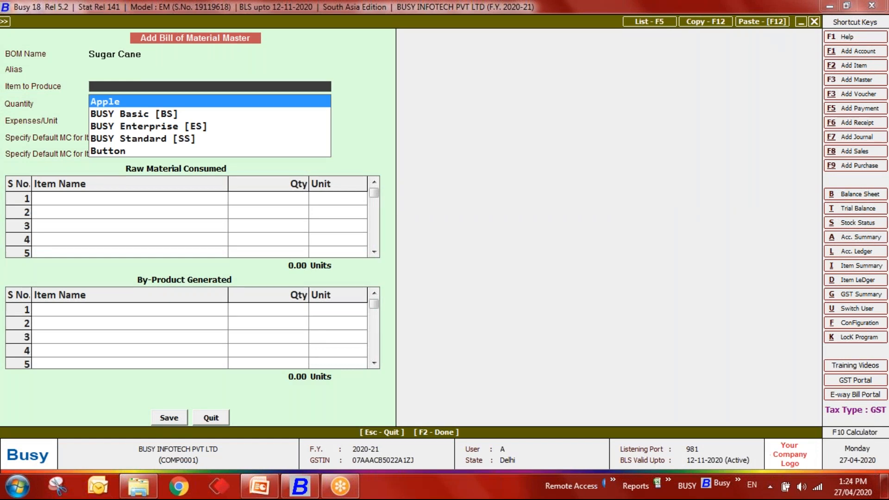
key("F3")
type("Sugar")
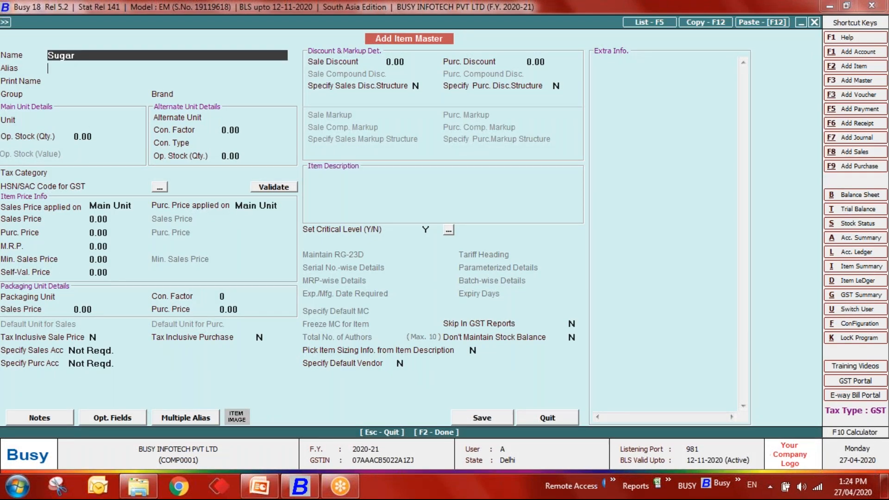
key("Return")
key("Return")
key("Return")
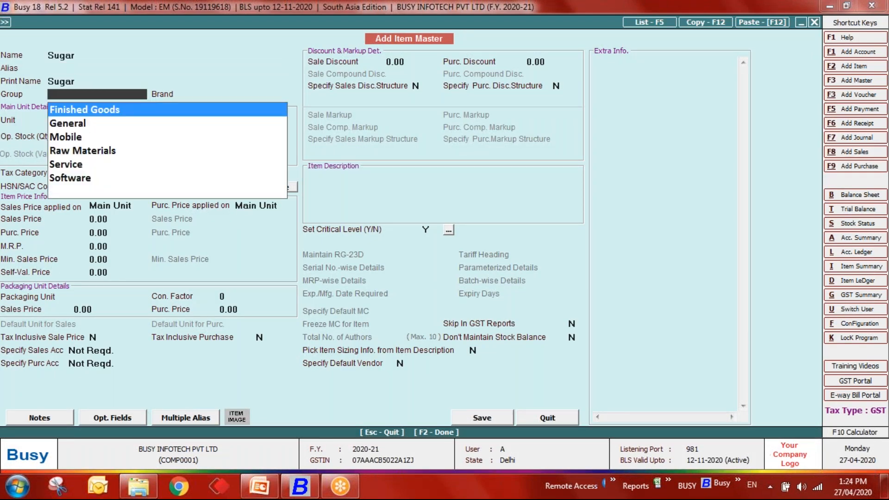
key("Down")
key("Down")
key("Up")
key("Up")
key("Return")
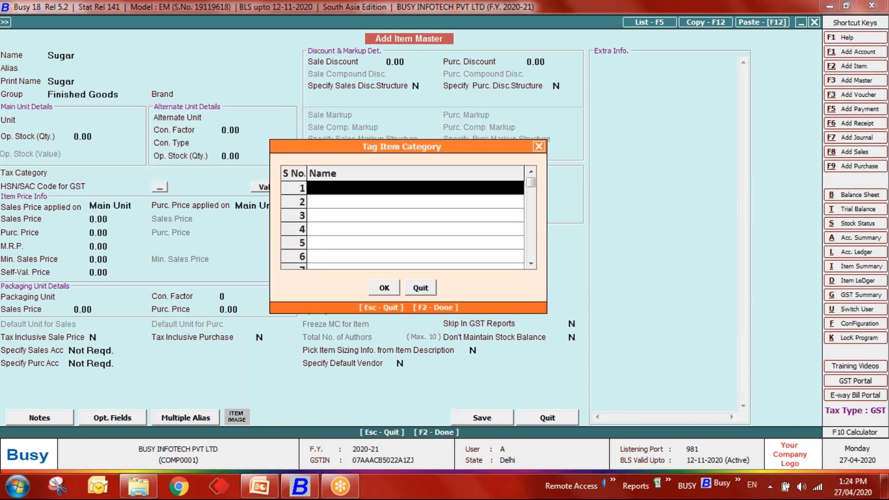
key("Escape")
key("Escape")
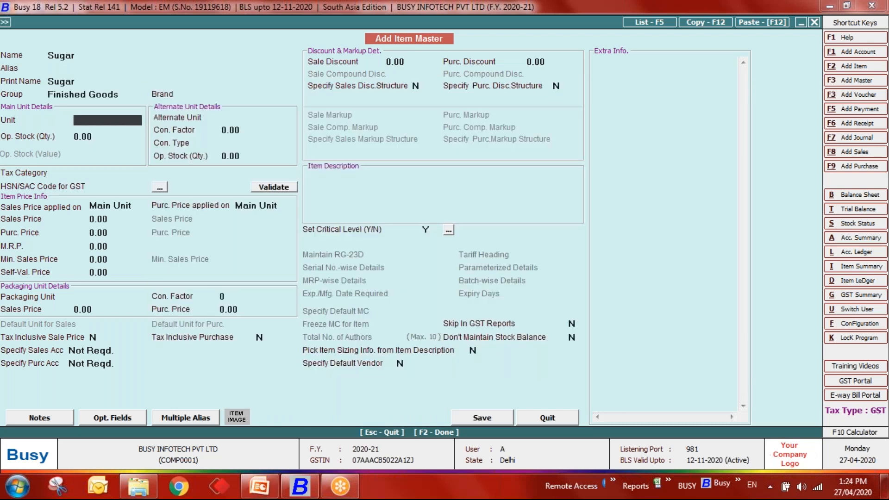
type("kg")
key("Return")
key("F2")
key("y")
key("Return")
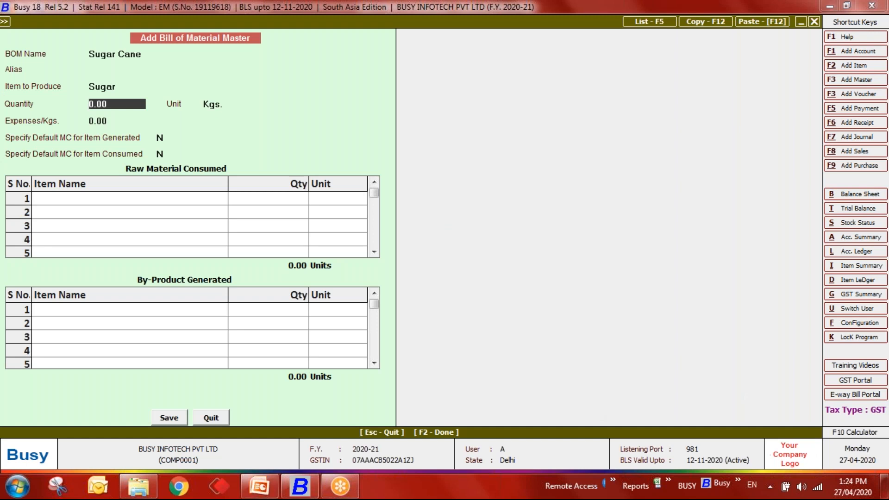
- Set the BOM's produced quantity to 1 and begin a new item named 'Sugar cane'
key("Return")
key("Return")
type("1")
key("Return")
key("Return")
key("Return")
key("Return")
key("Return")
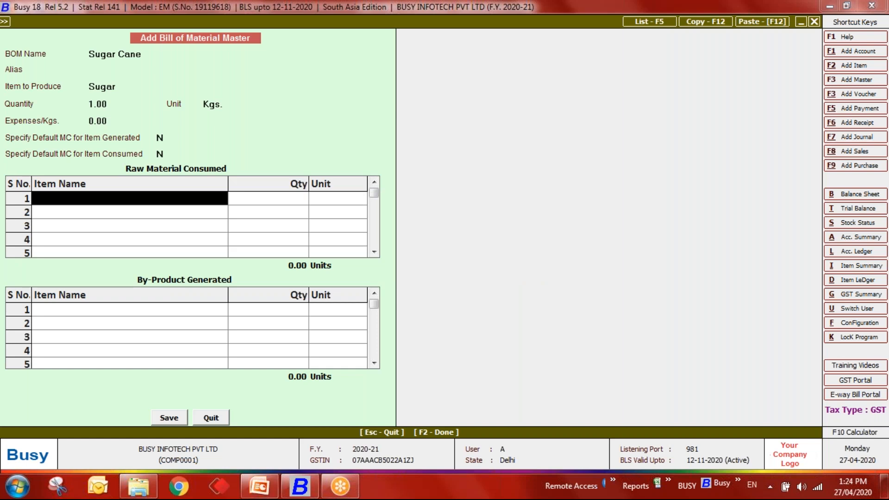
key("F3")
type("Sug")
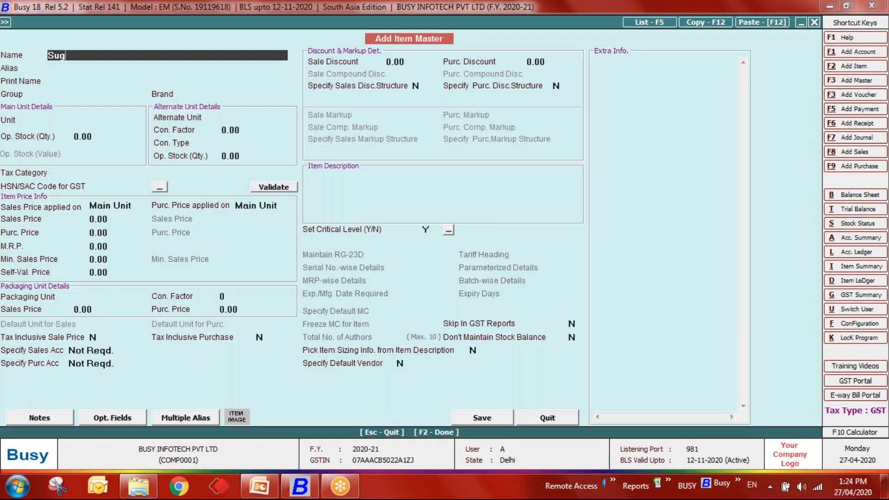
type("ar cane")
- Save Sugar Cane as a Raw Materials item in Kgs with 100 opening stock in Main Store
key("Return")
key("Return")
key("Return")
key("Down")
key("Down")
key("Down")
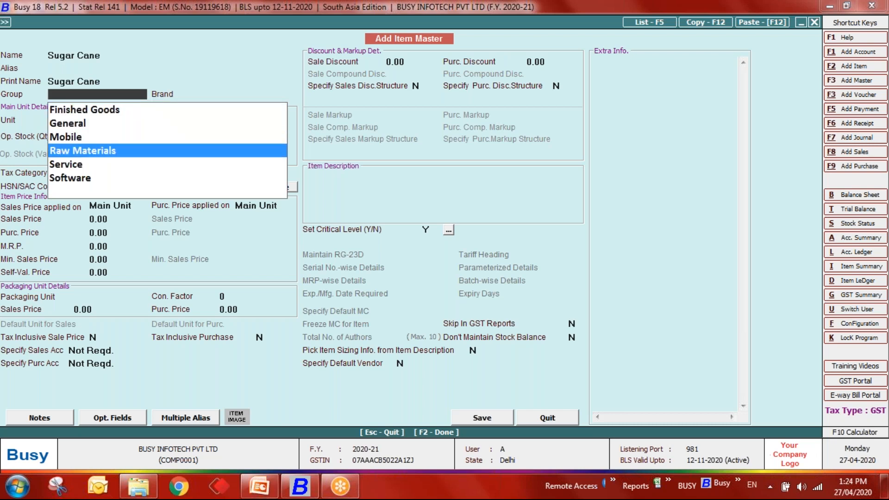
key("Return")
key("F2")
key("F2")
key("F2")
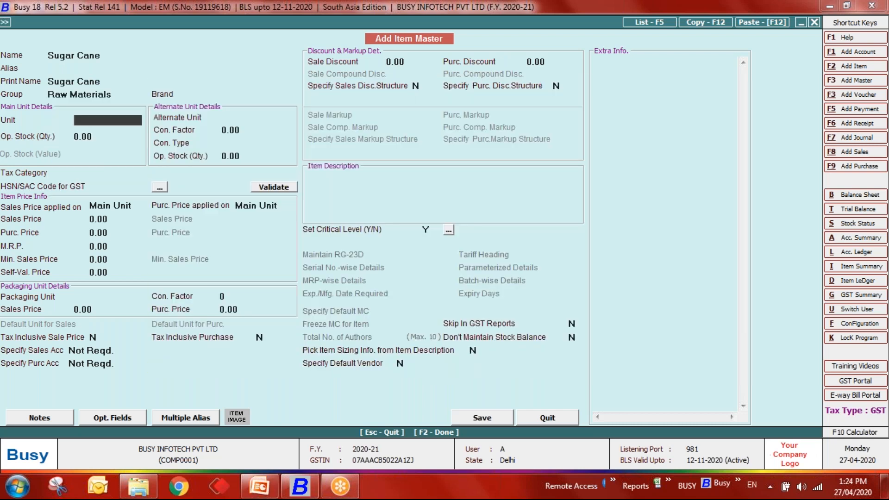
type("kg")
key("Return")
type("100")
key("Return")
key("Return")
key("Return")
key("Return")
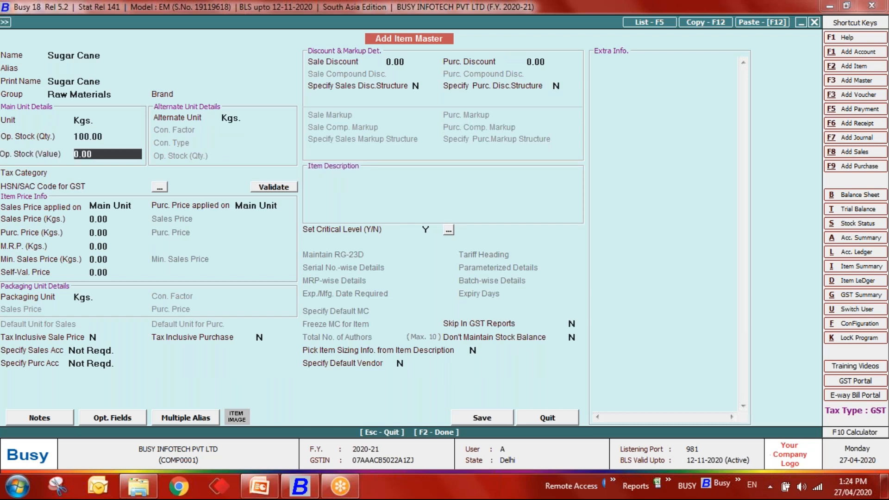
key("Return")
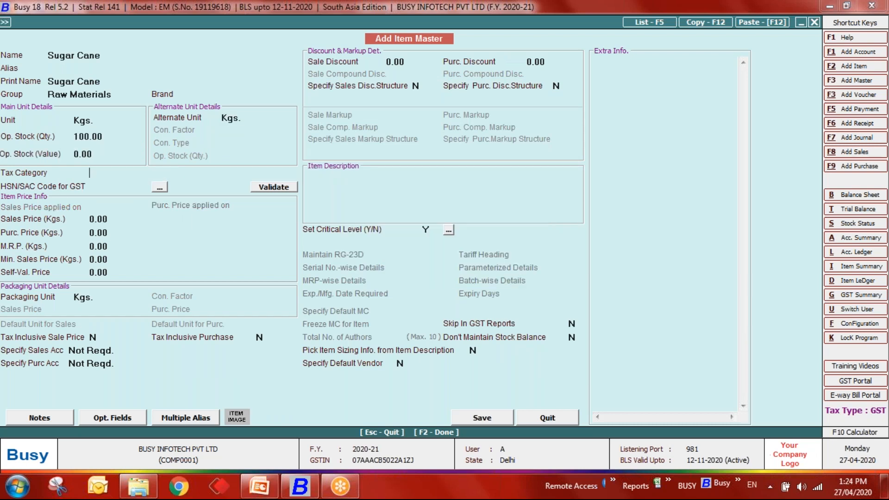
key("F2")
key("Return")
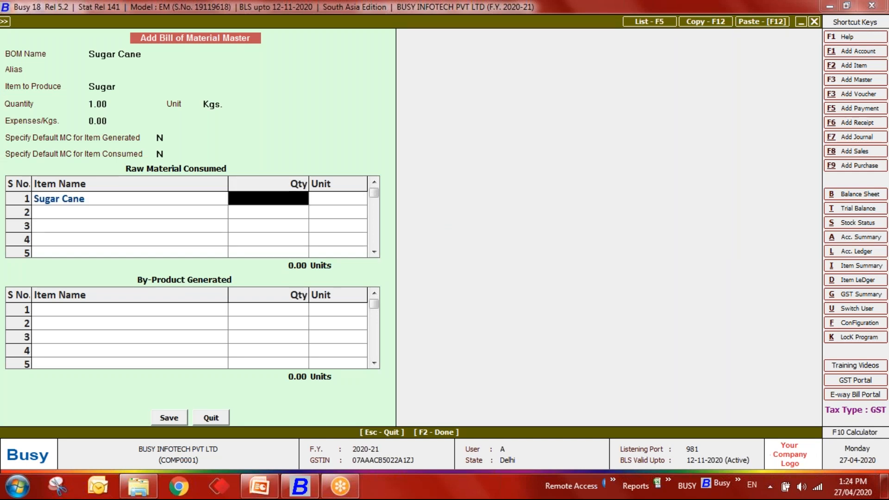
- Consume 5 Kgs of Sugar Cane in the BOM and save the Sugar Cane bill of material
type("5")
key("Return")
type("kg")
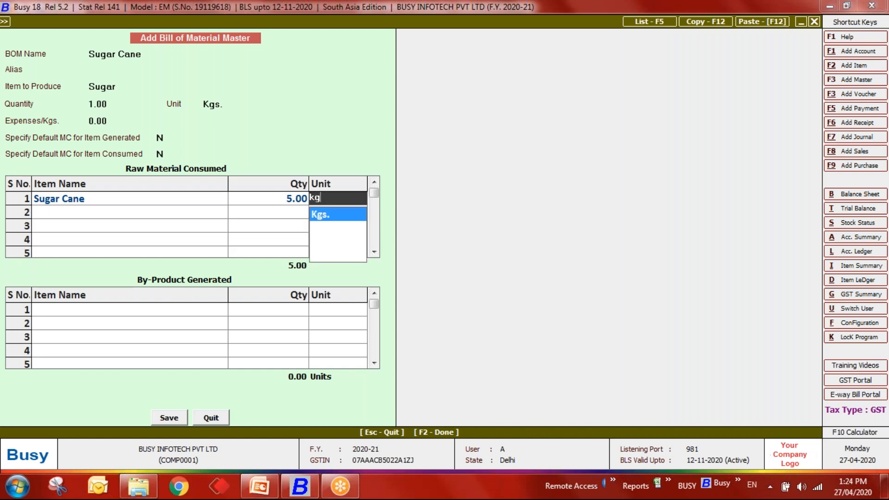
key("Return")
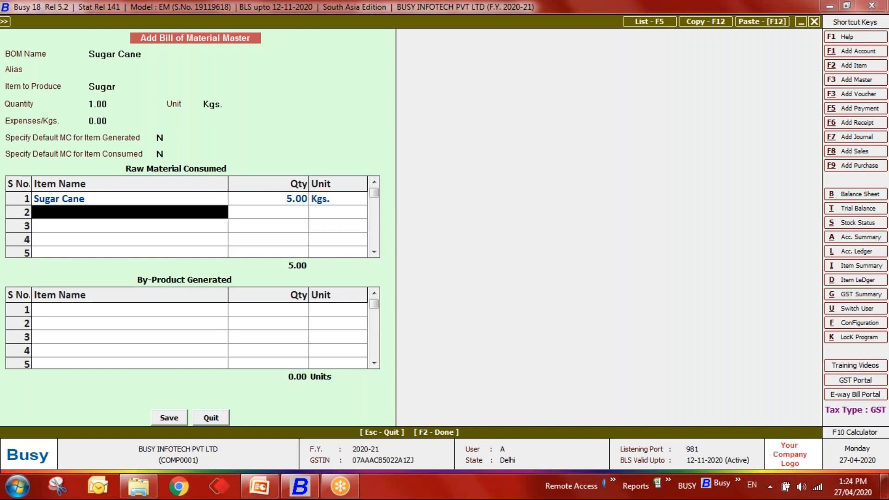
key("Return")
key("Return")
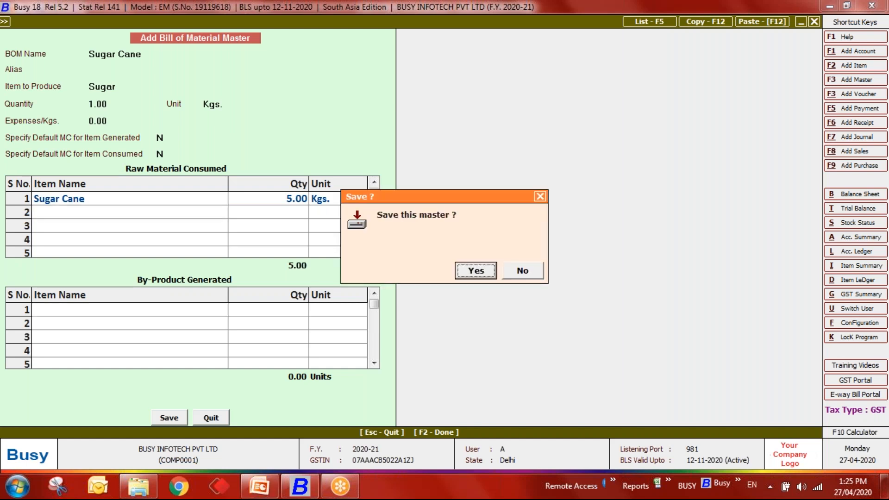
key("Return")
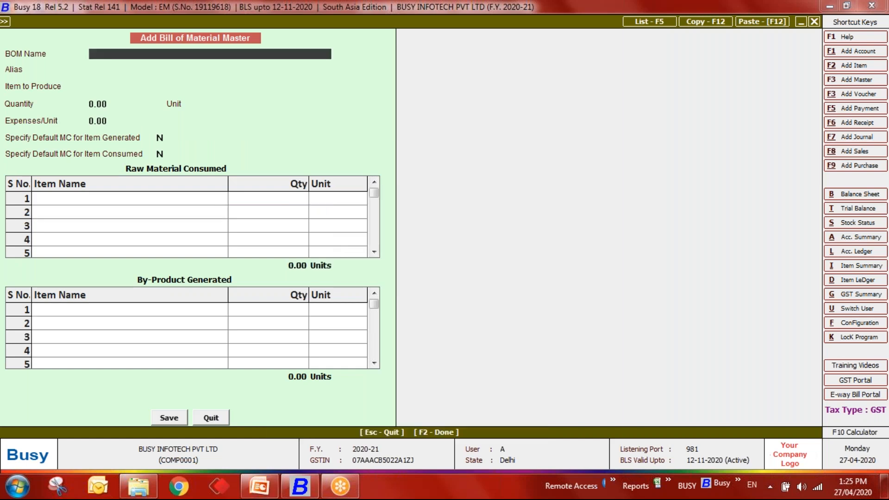
key("Escape")
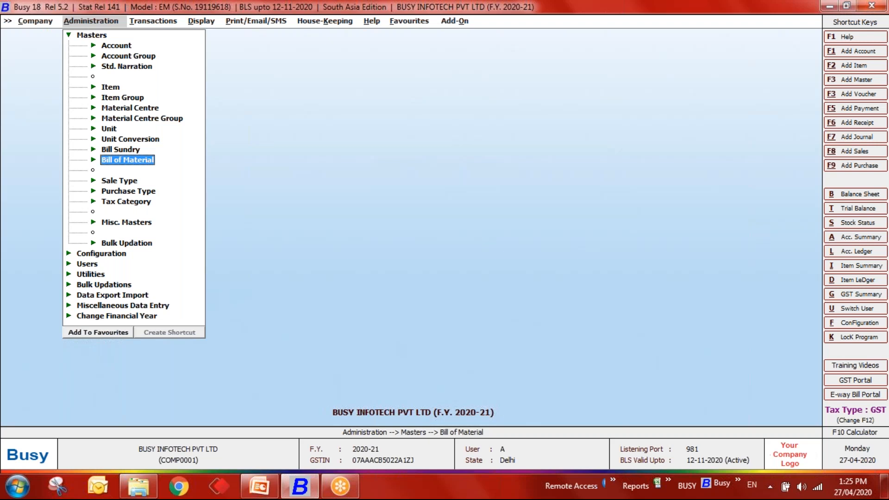
- Start a new unassemble voucher using the Sugar Cane BOM
key("Right")
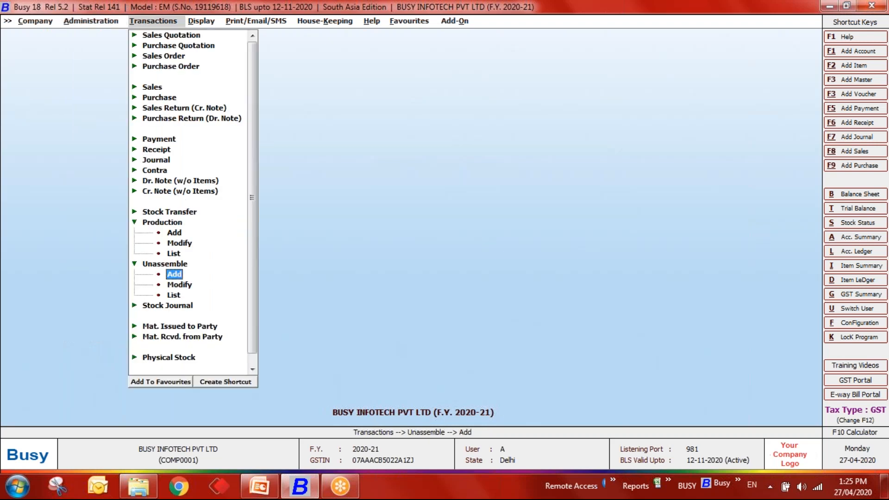
key("Return")
key("Return")
key("Return")
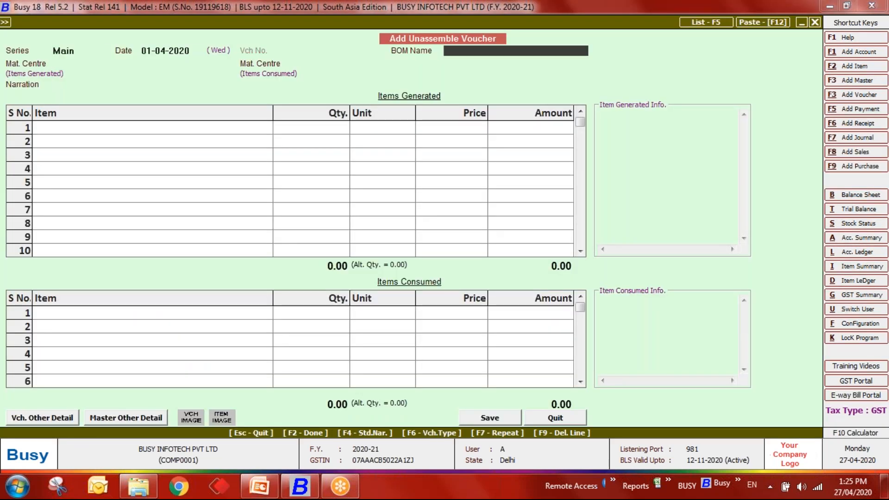
key("Down")
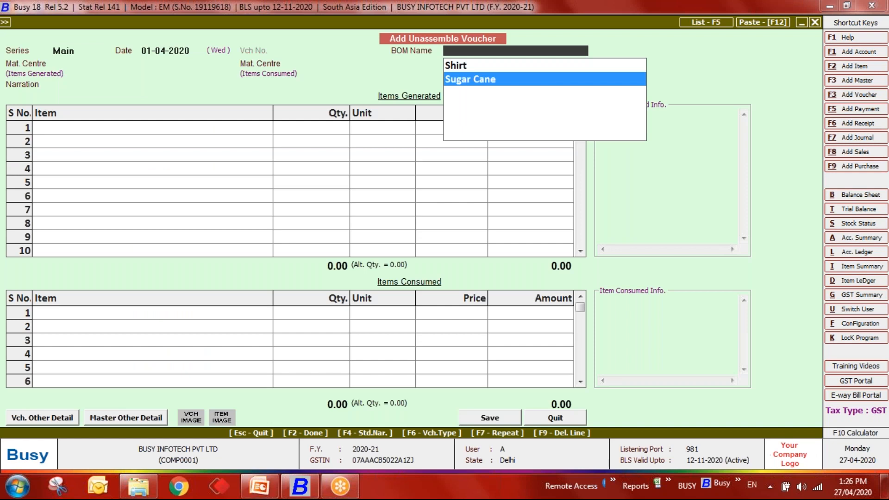
key("Return")
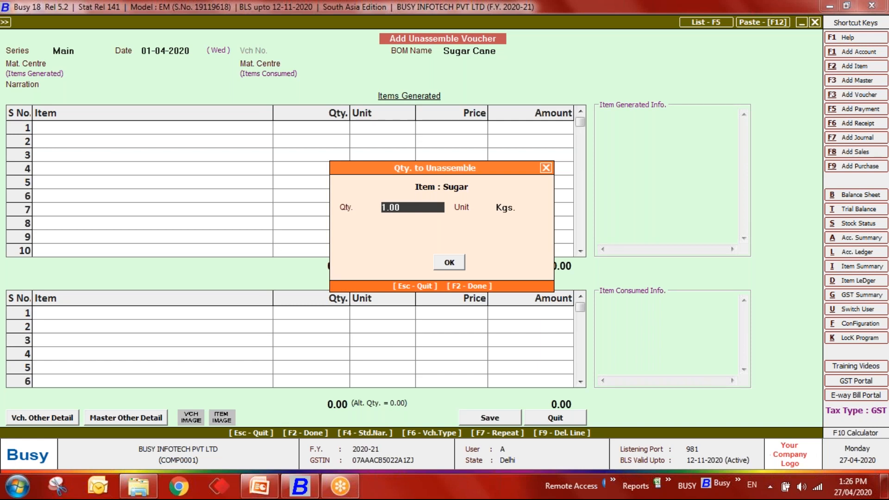
- Unassemble 100 Kgs, with Main Store as both the consumed and generated material centre
key("BackSpace")
key("BackSpace")
key("BackSpace")
key("BackSpace")
type("100")
key("Return")
key("Return")
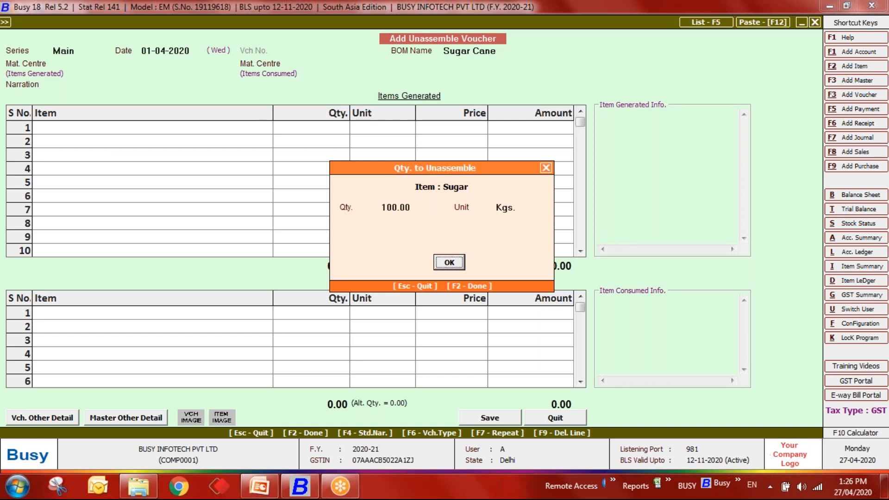
key("Return")
key("Down")
key("Return")
key("Down")
key("Return")
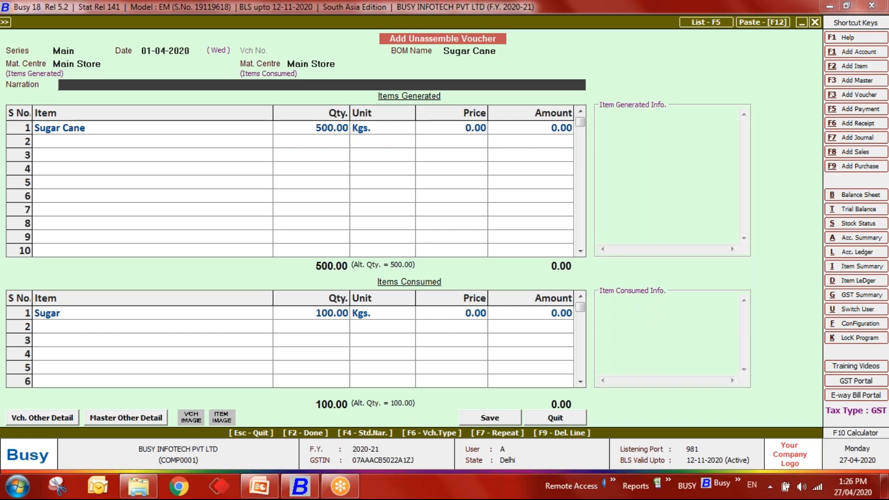
- Discard the unassemble voucher and open the Sugar Cane BOM for modification
key("Escape")
key("Escape")
key("Escape")
key("Left")
key("Return")
key("Left")
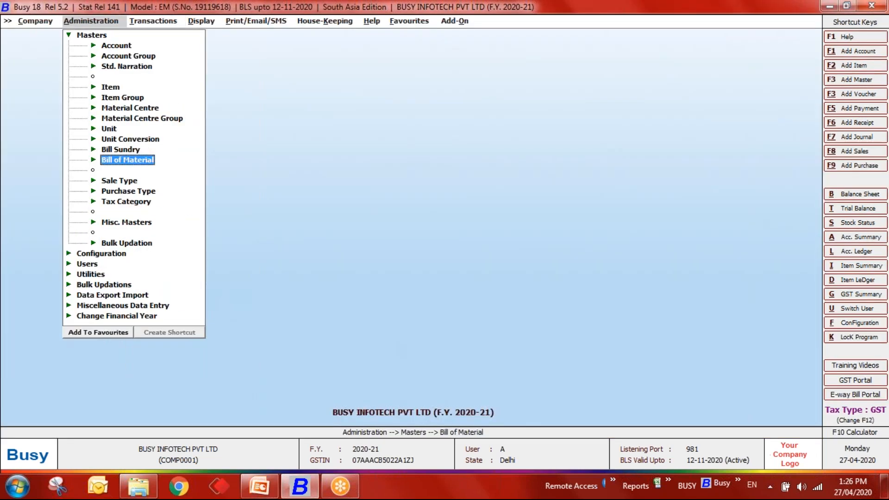
key("Return")
key("Down")
key("Return")
key("Down")
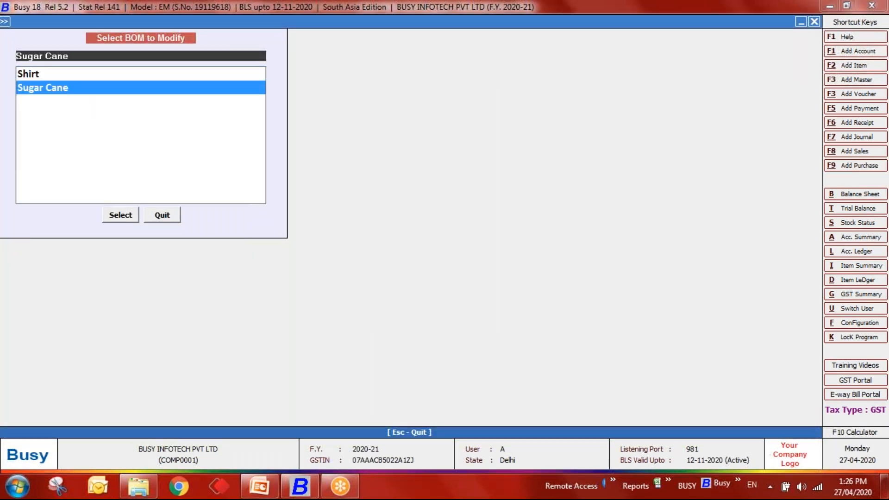
key("Return")
- Make Sugar Cane the item to produce, with 5 Kgs produced
key("Return")
key("Return")
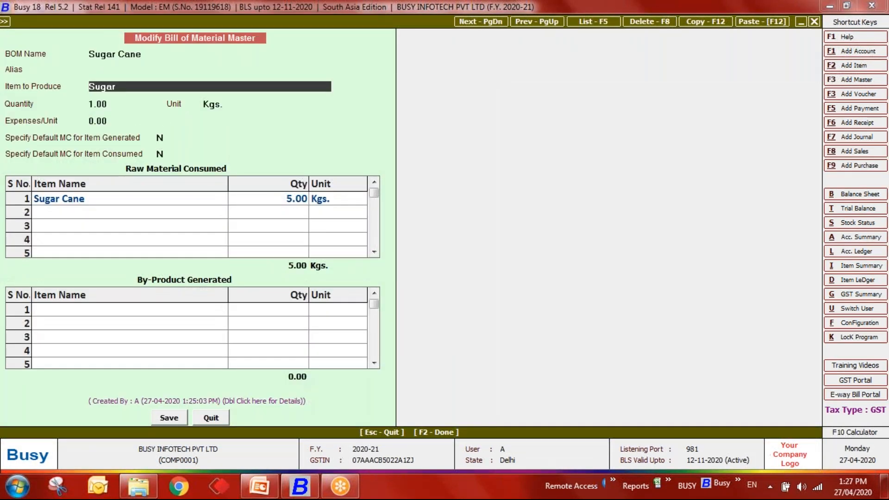
type("sug")
key("Down")
key("Return")
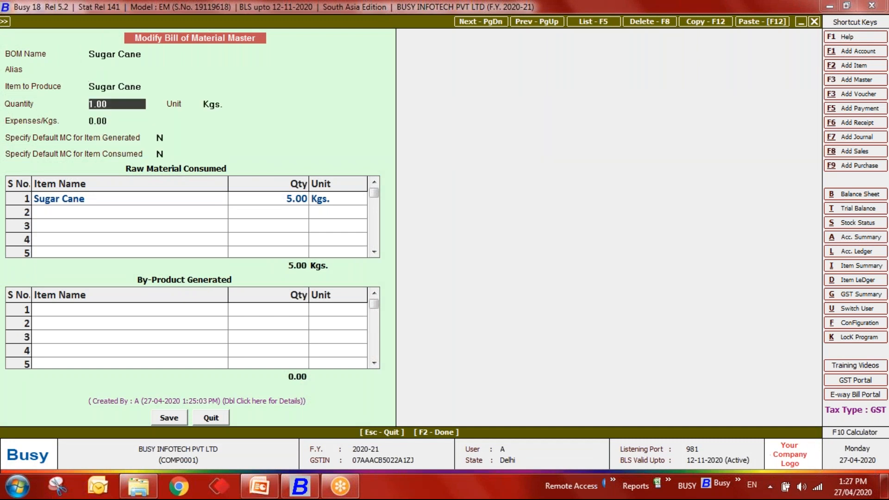
key("Return")
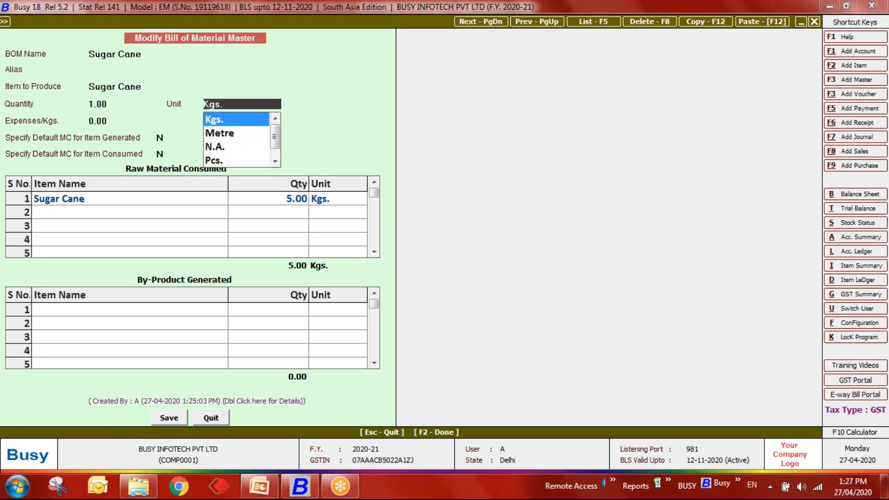
key("Return")
key("Up")
key("Up")
type("5")
key("Return")
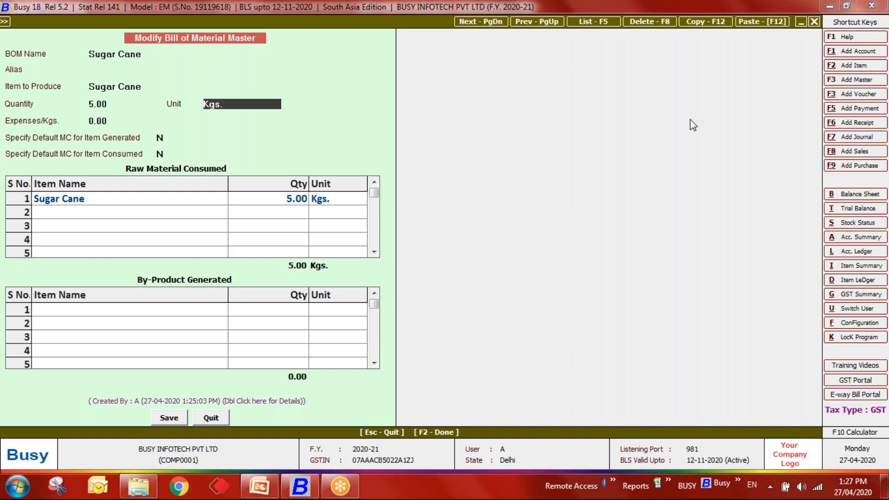
- Replace the raw material with 1 Kg of Sugar
left_click(98, 200)
type("su")
key("Return")
type("1")
key("Return")
key("Return")
key("Return")
- Save the modified BOM and start a new unassemble voucher
key("Return")
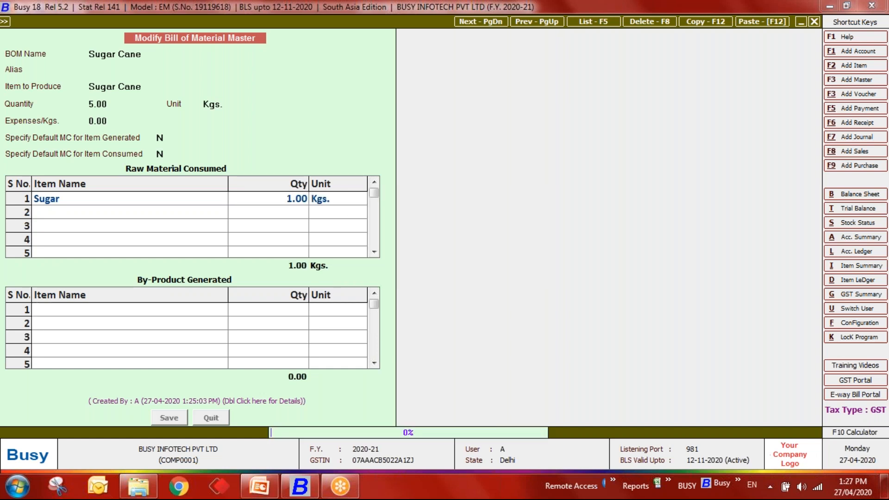
key("Escape")
key("Down")
key("Up")
key("Return")
key("Return")
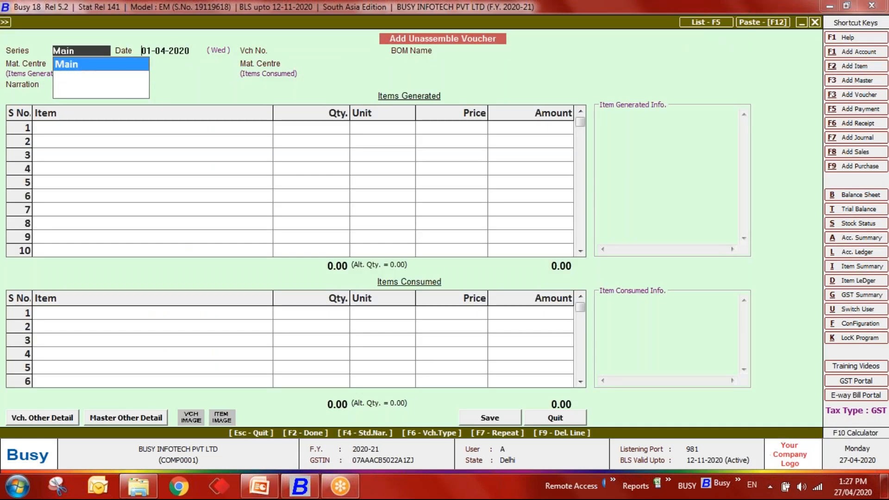
key("Return")
key("Return")
- Choose the Sugar Cane BOM and unassemble 100 Kgs of Sugar Cane into 20 Kgs of Sugar
key("Down")
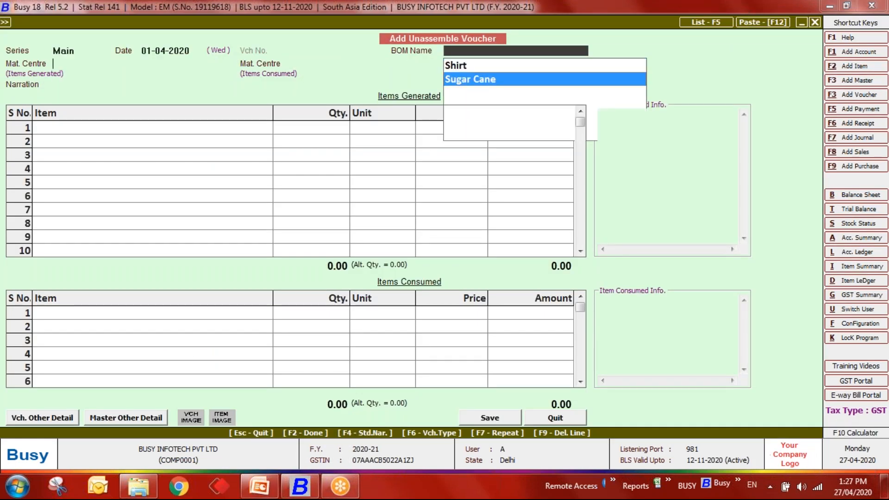
key("Return")
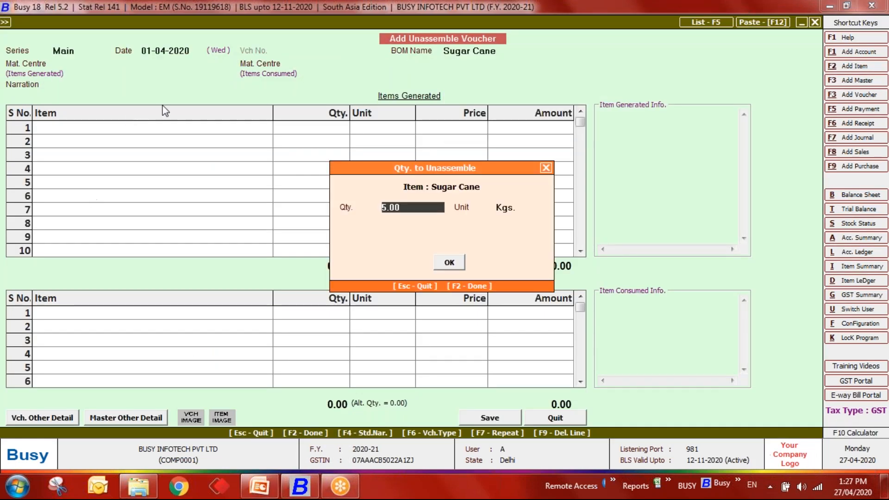
left_click_drag(411, 206, 365, 206)
type("100")
key("Return")
key("Return")
key("Return")
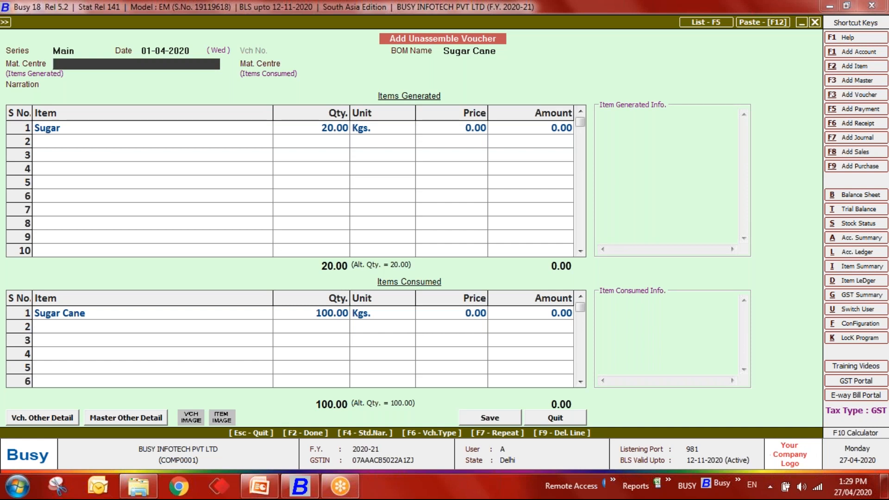
- Quit the unassemble voucher without saving and collapse the expanded transaction groups
key("Escape")
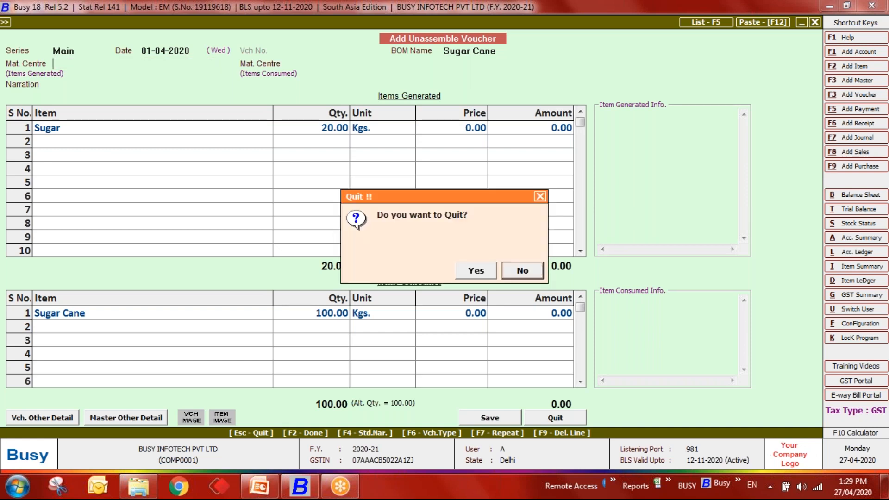
key("Left")
key("Return")
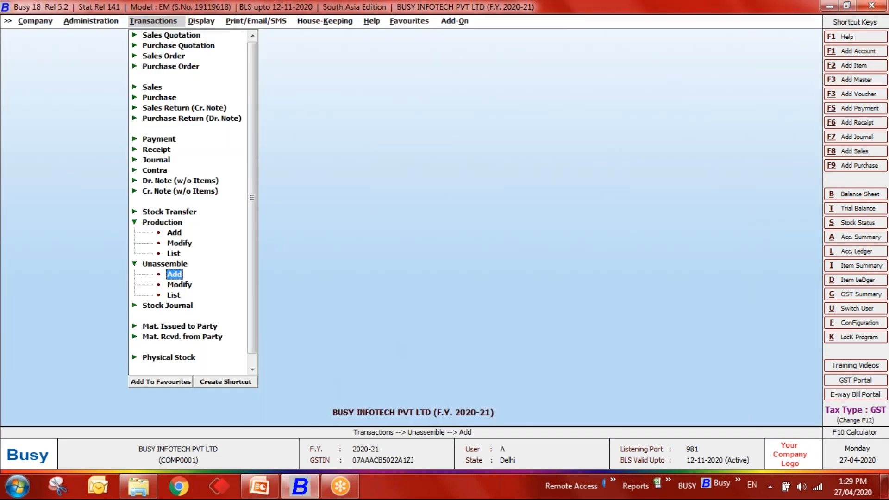
key("Up")
key("Up")
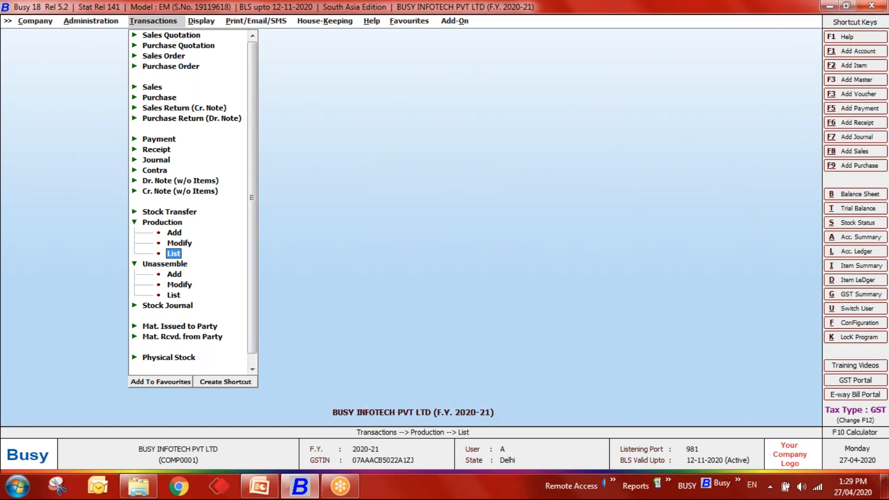
key("Escape")
key("Escape")
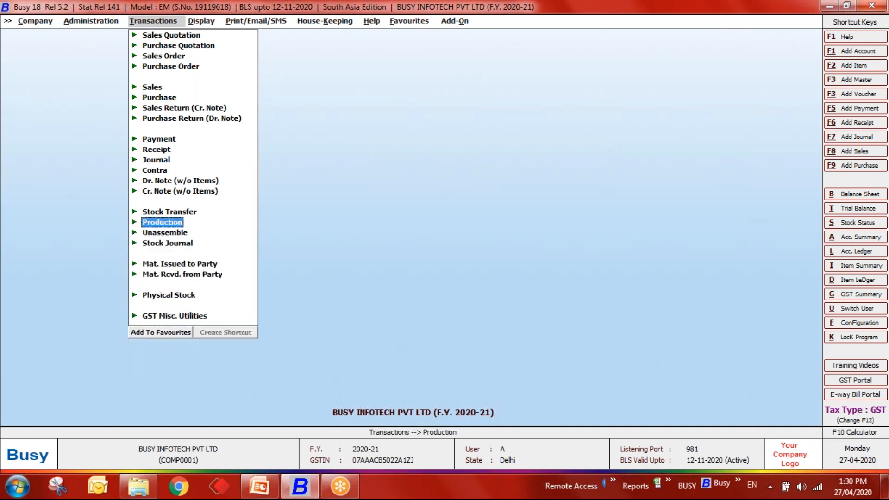
key("Return")
key("Up")
key("Up")
key("Up")
key("Up")
key("Up")
key("Up")
key("Up")
key("Up")
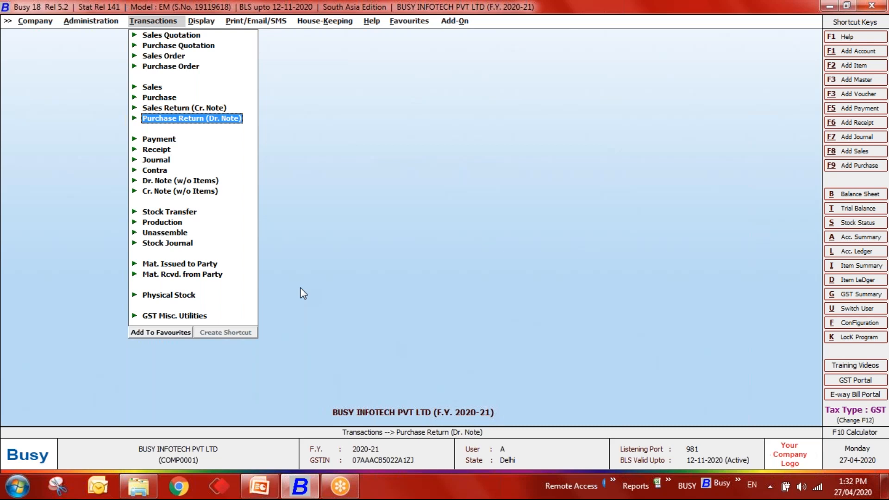
- Add a new Mat. Issued to Party voucher in the Main series, numbered 2
left_click(151, 266)
double_click(173, 274)
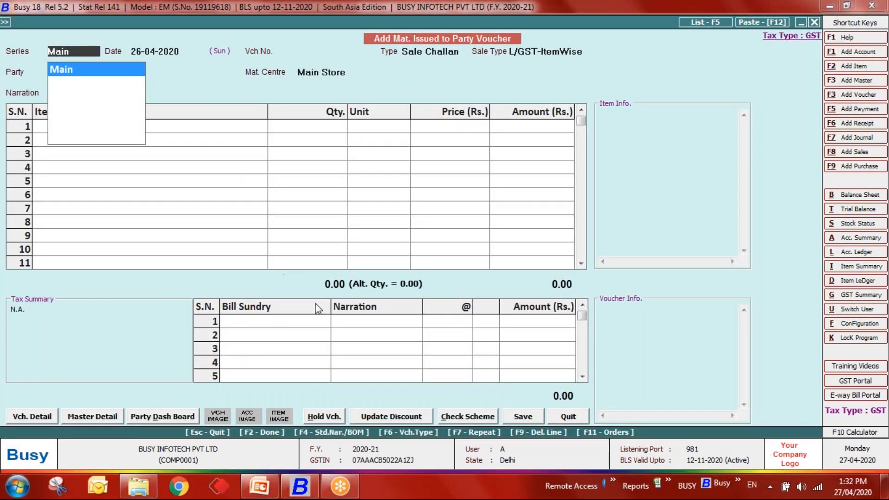
left_click(278, 322)
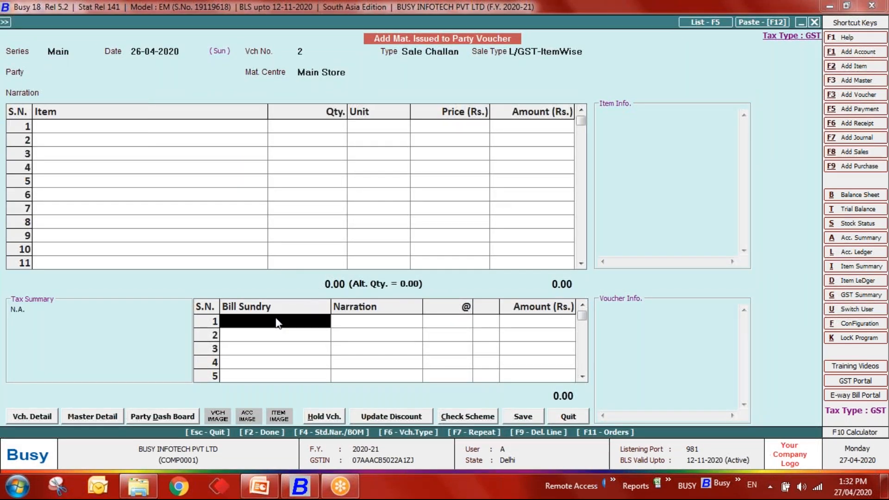